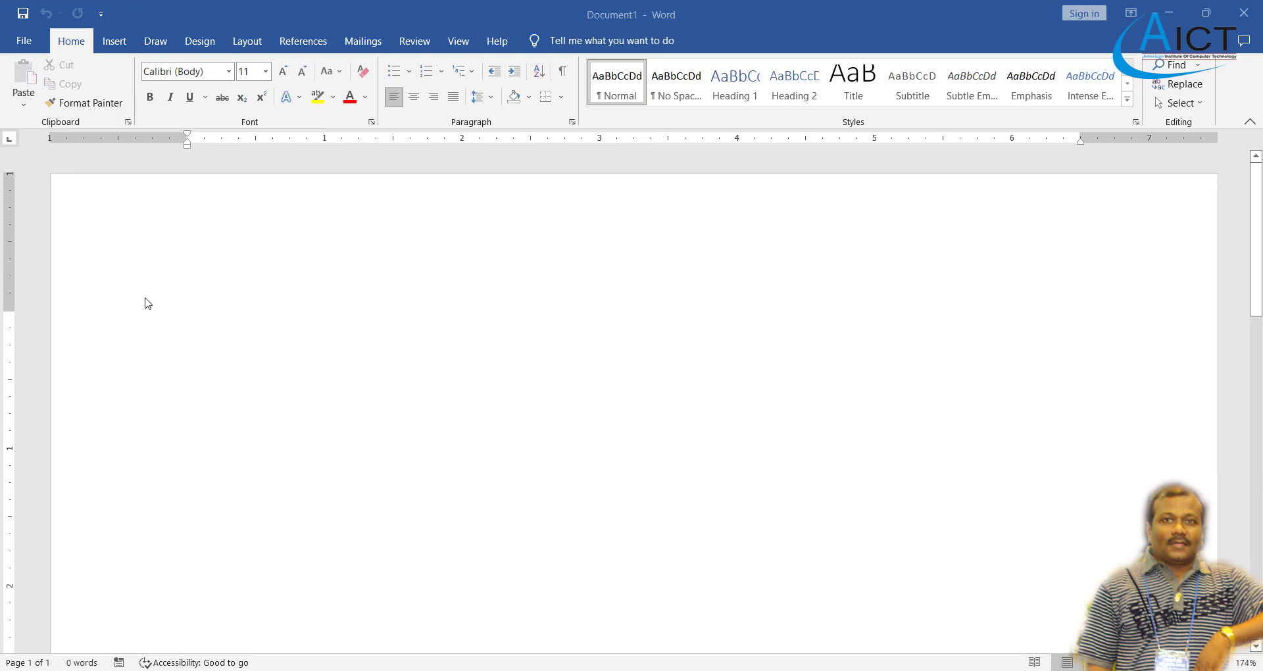
- Insert a 6-column by 5-row table and apply the grey Grid Table style from the gallery
click(121, 44)
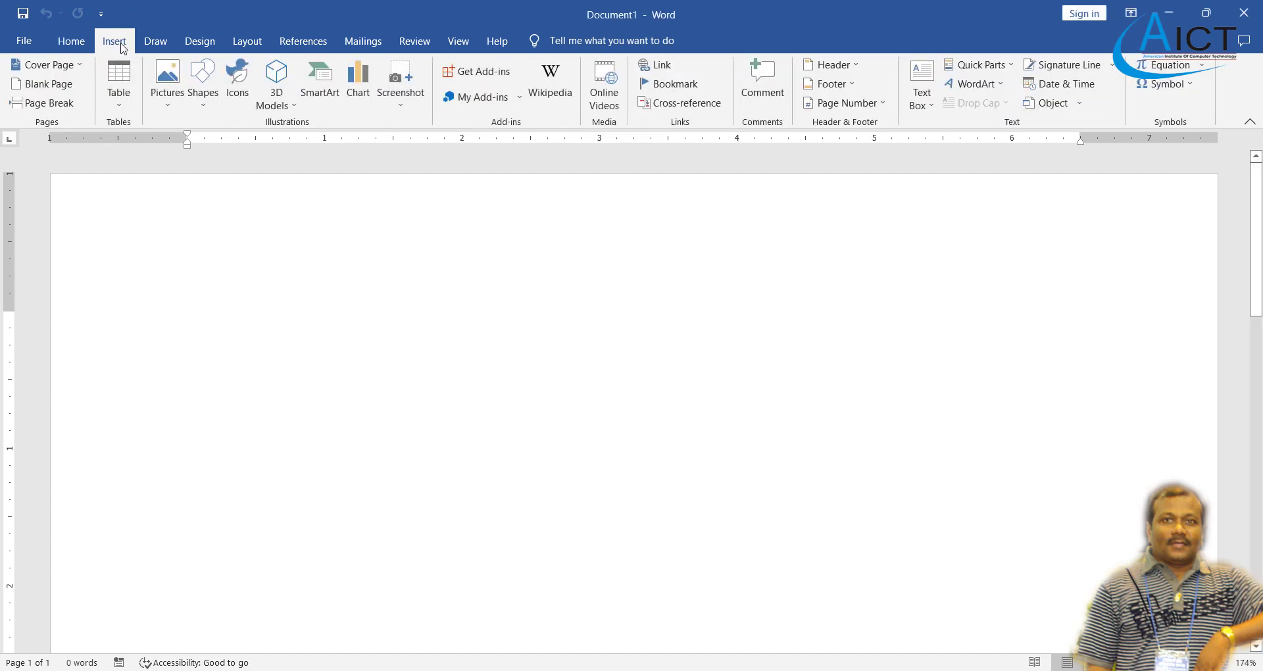
click(121, 110)
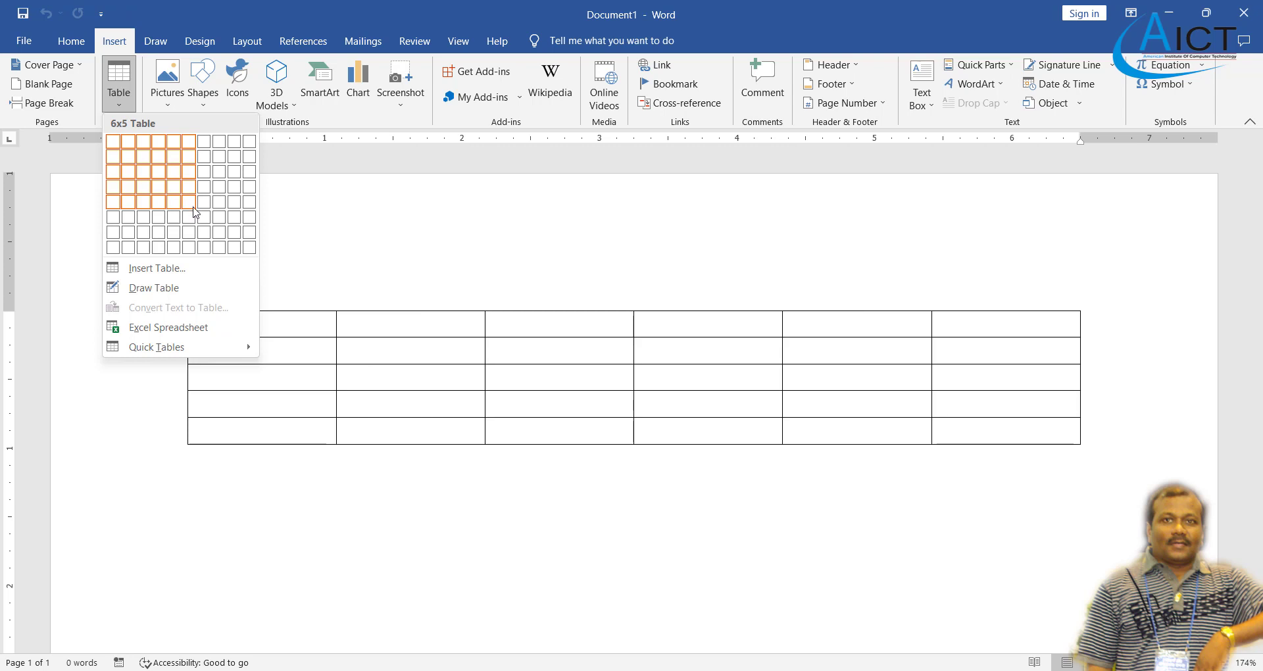
click(188, 207)
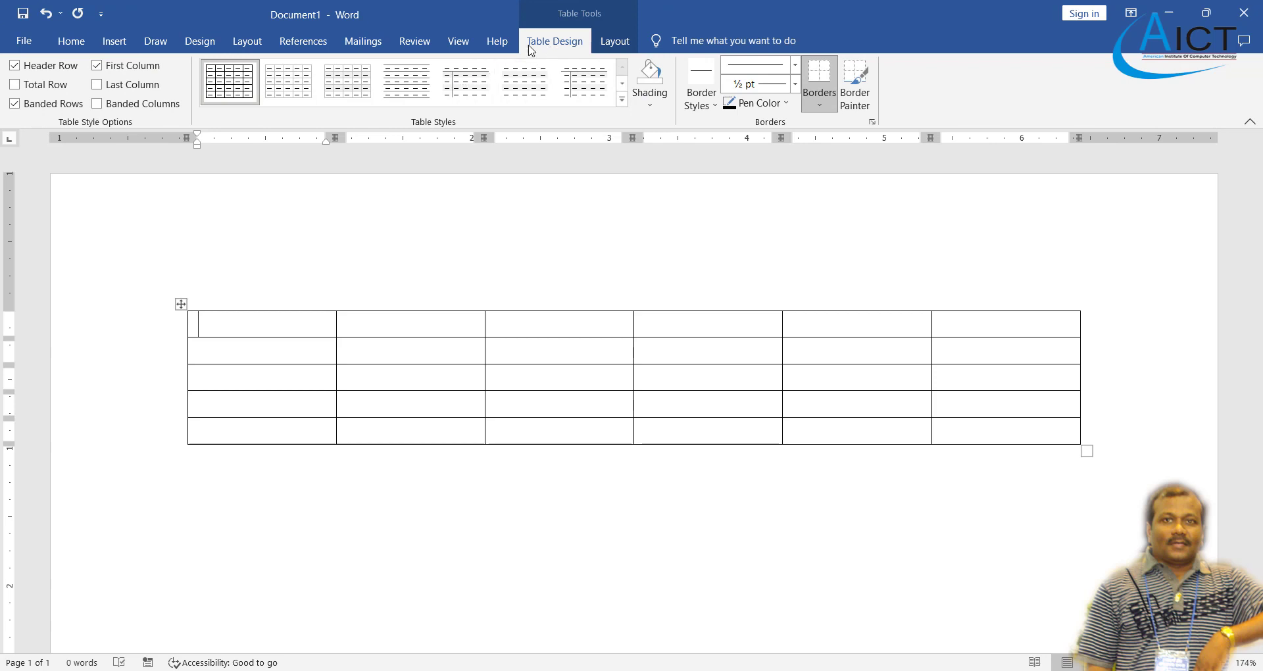
click(622, 100)
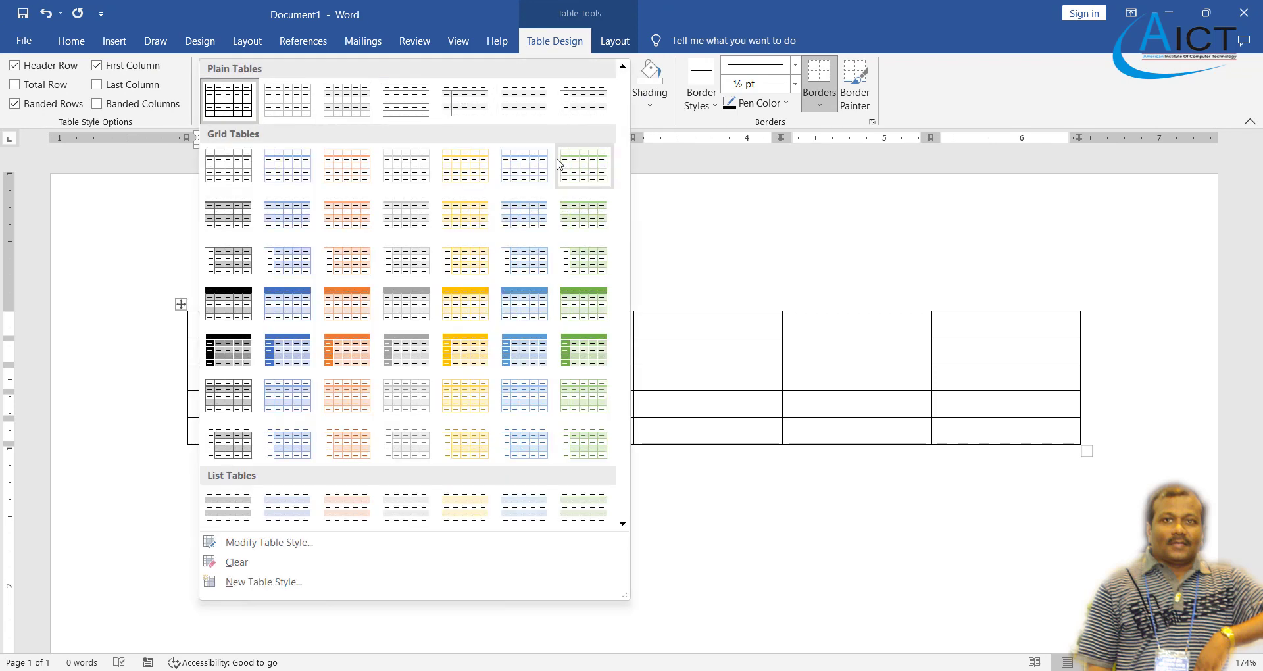
click(402, 304)
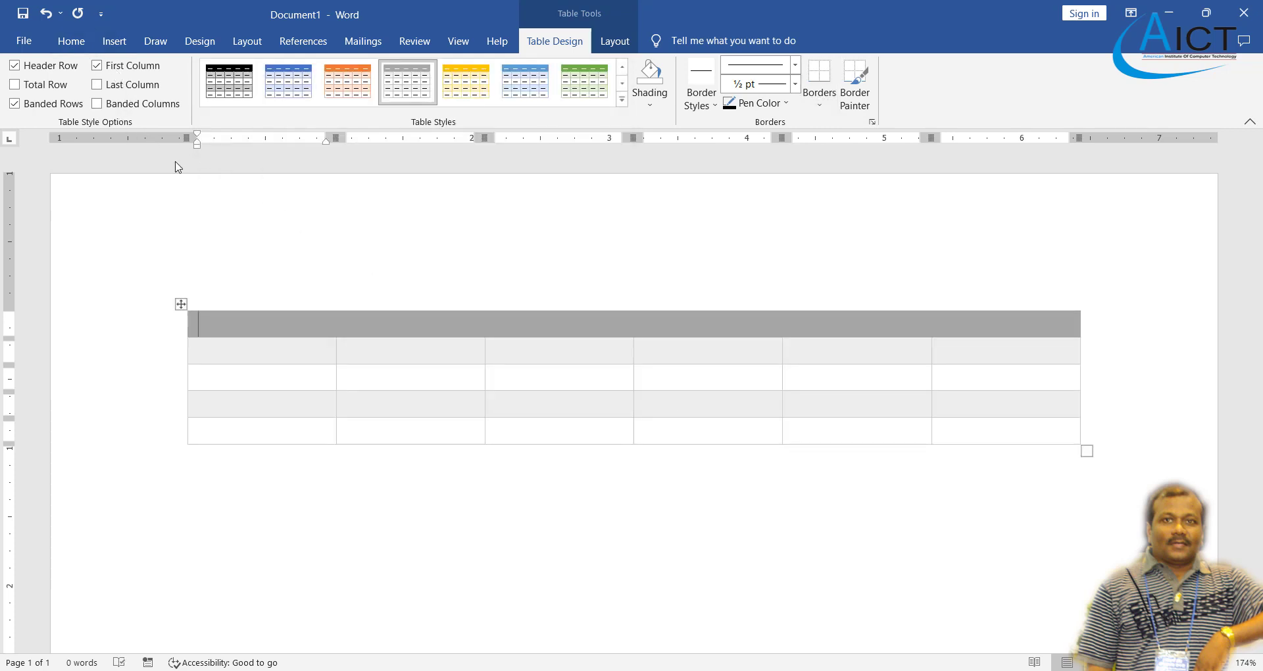
- Undo the grey table and insert a 10-column, 8-row table instead
key(ctrl+z)
key(ctrl+z)
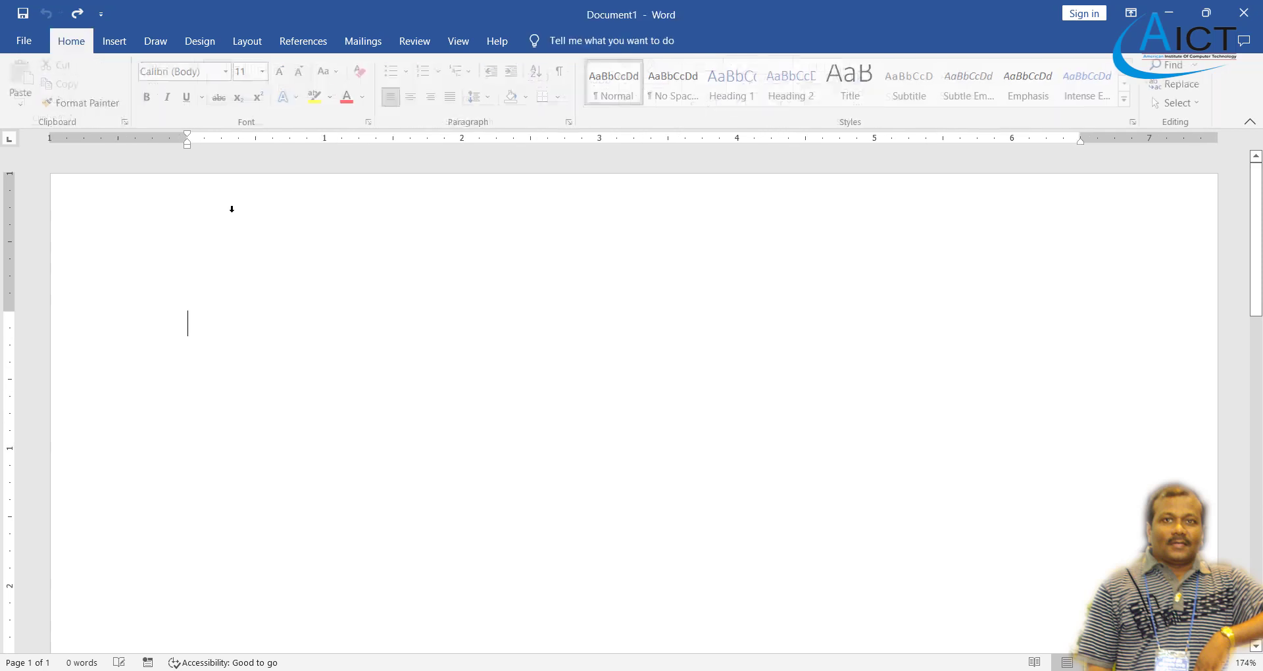
click(114, 41)
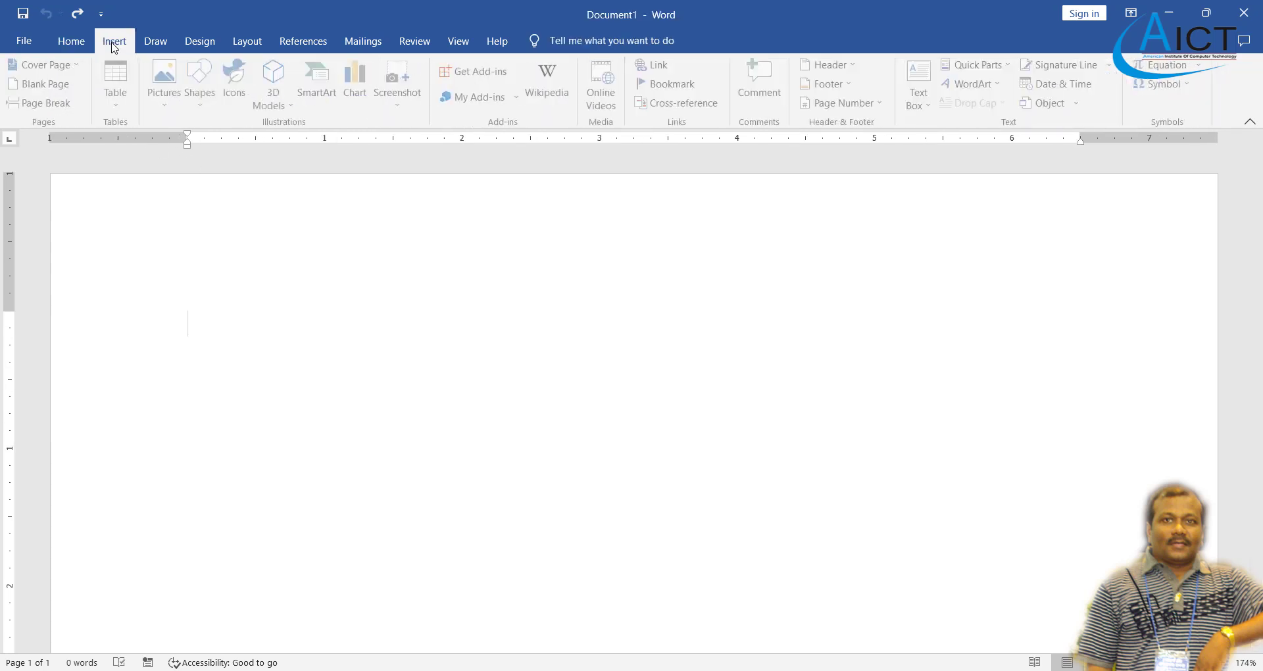
click(119, 83)
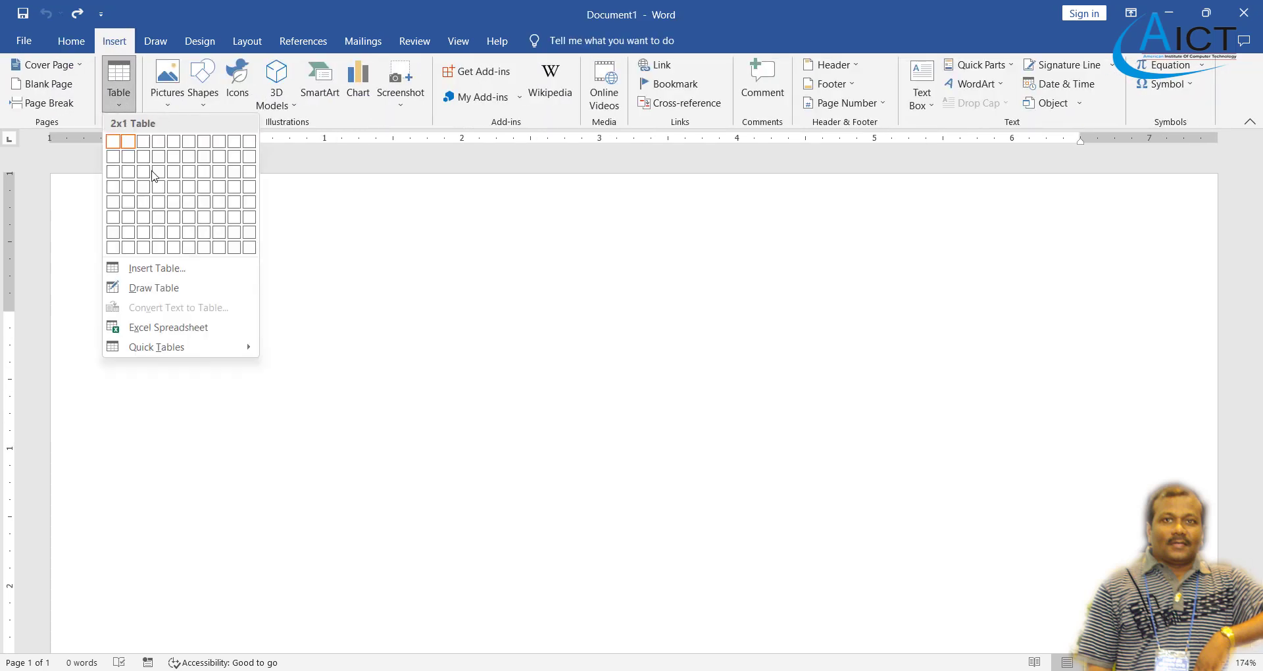
click(248, 248)
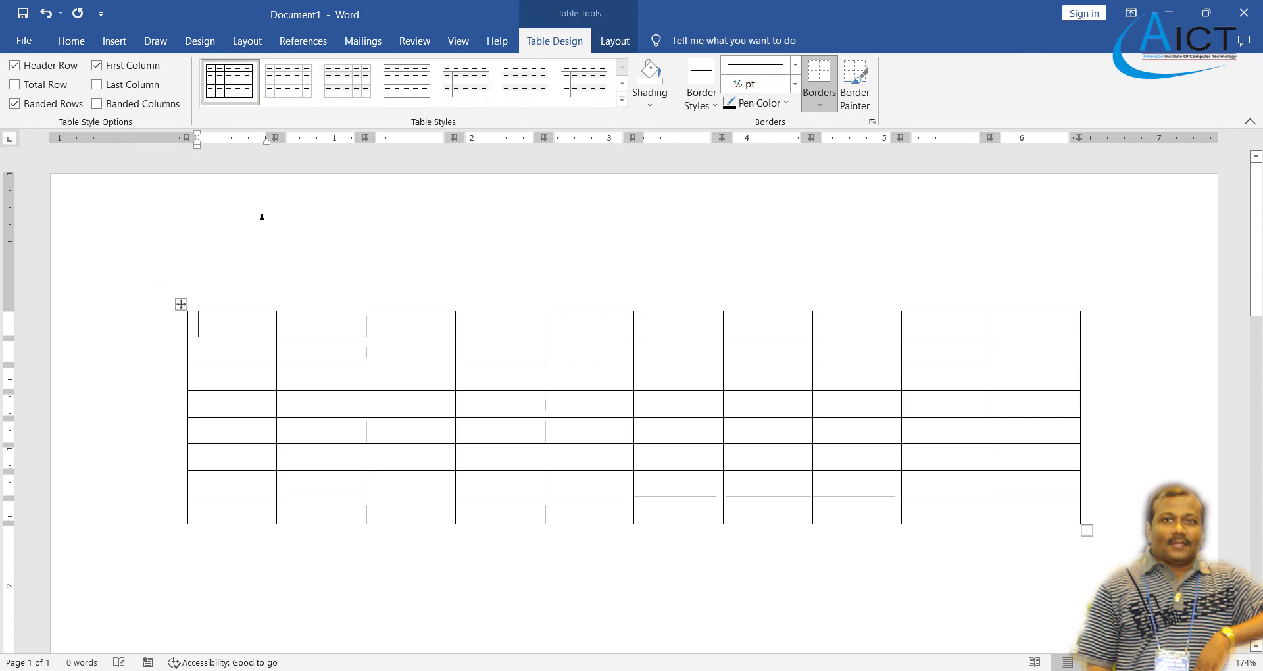
- Try a blue List Table style on it, then undo both the style and the table
click(622, 99)
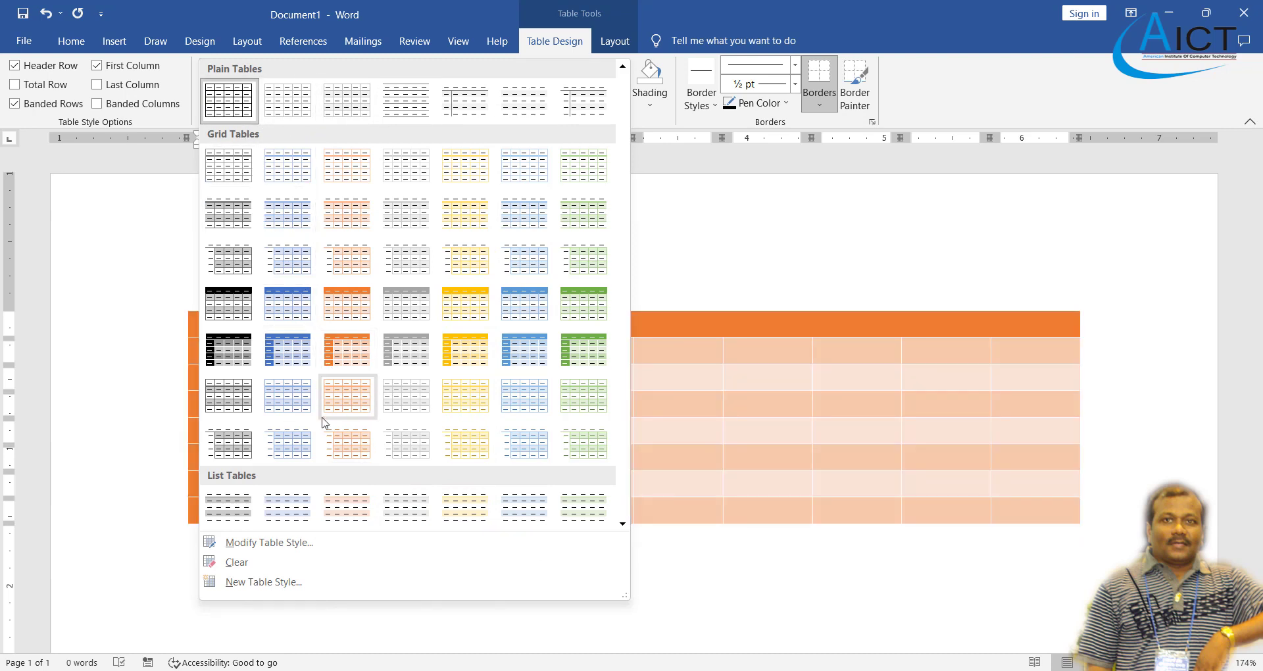
click(288, 517)
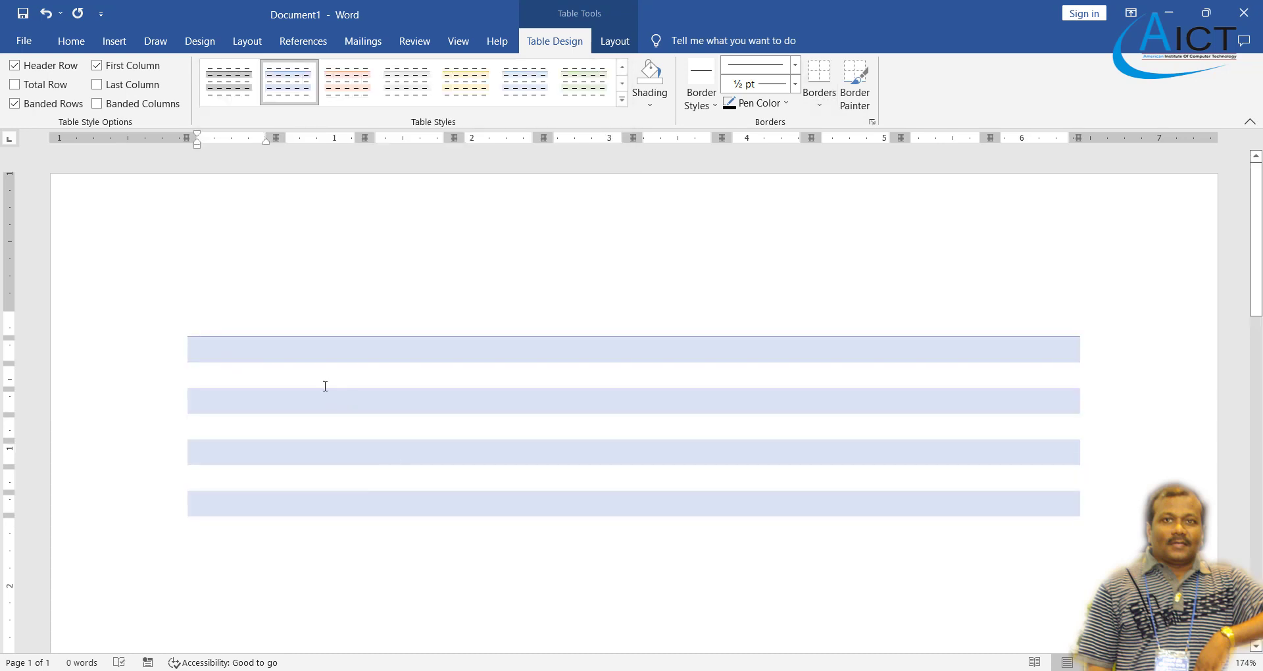
key(ctrl+z)
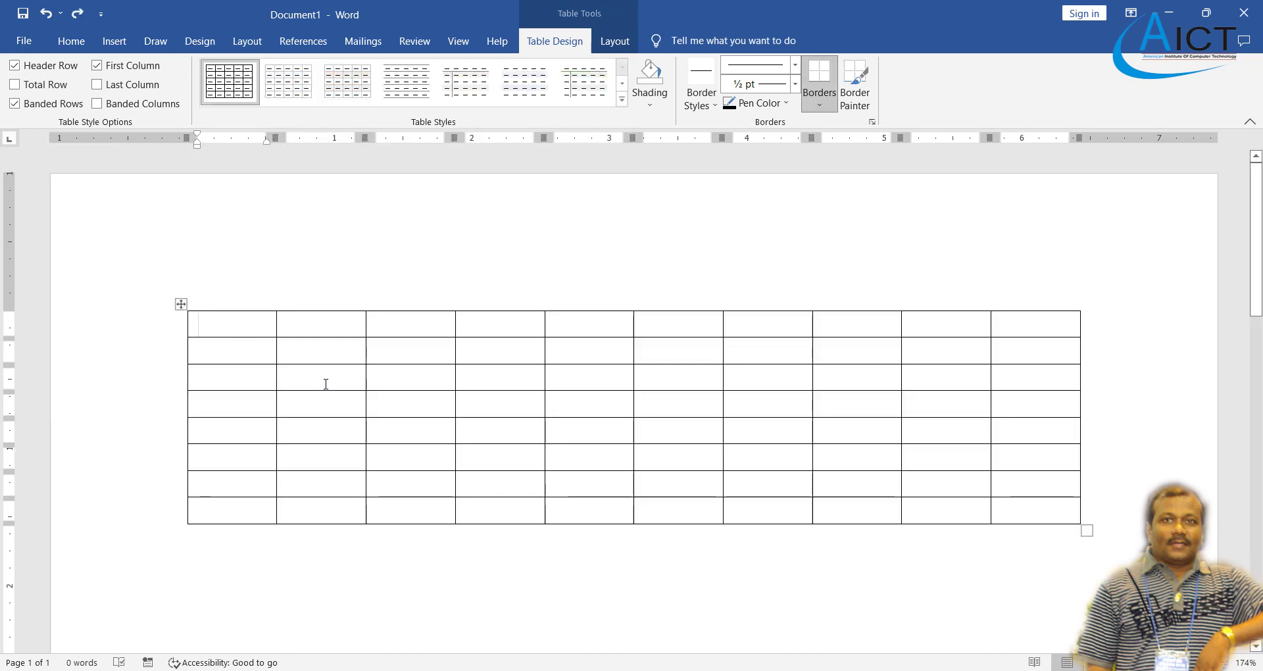
key(ctrl+z)
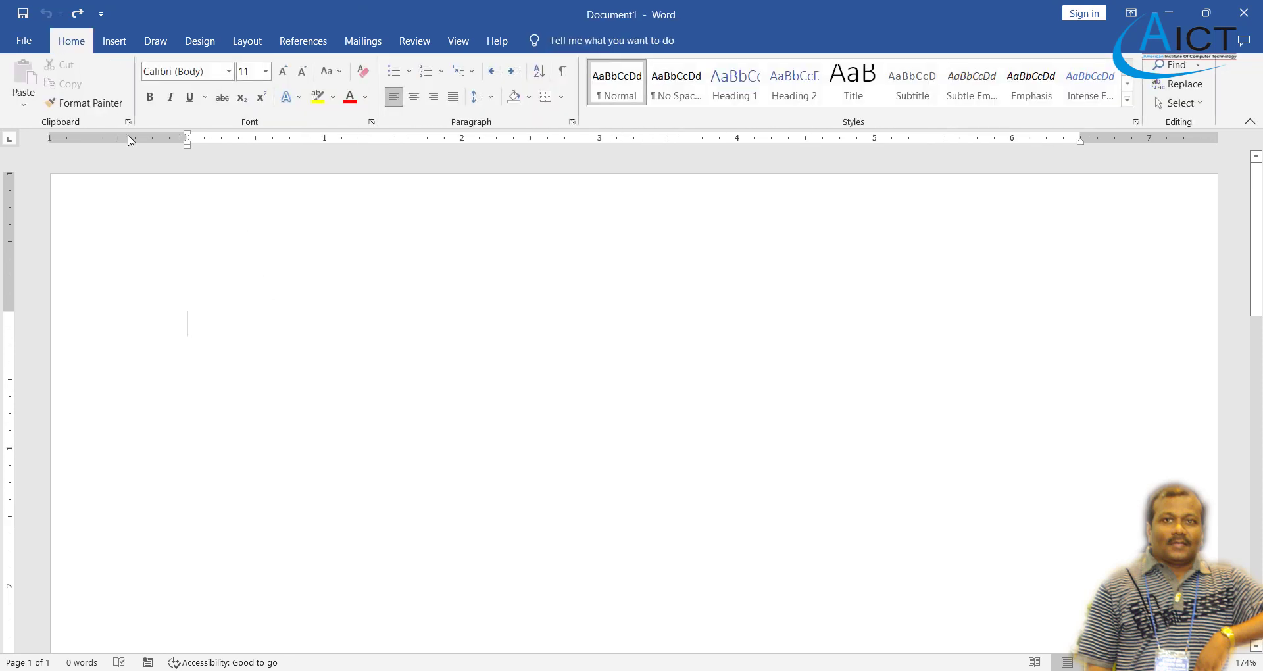
- Insert a 5×3 table and drag its corner handle to make it narrower with taller rows
click(115, 41)
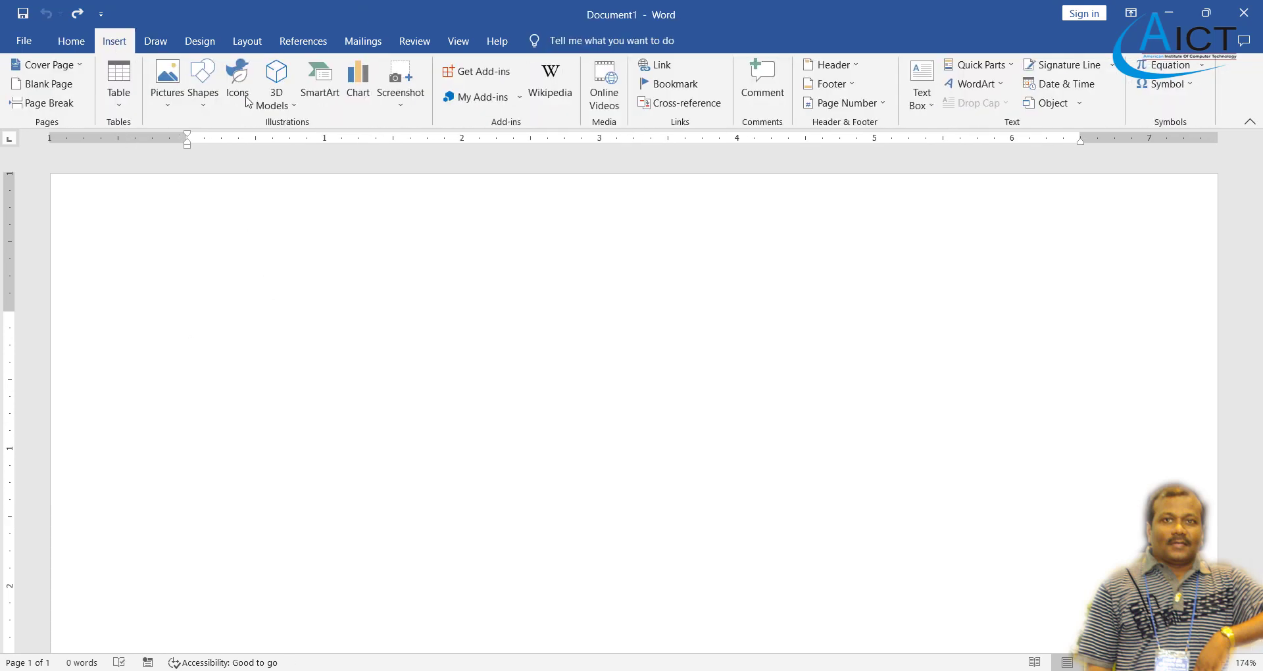
click(113, 104)
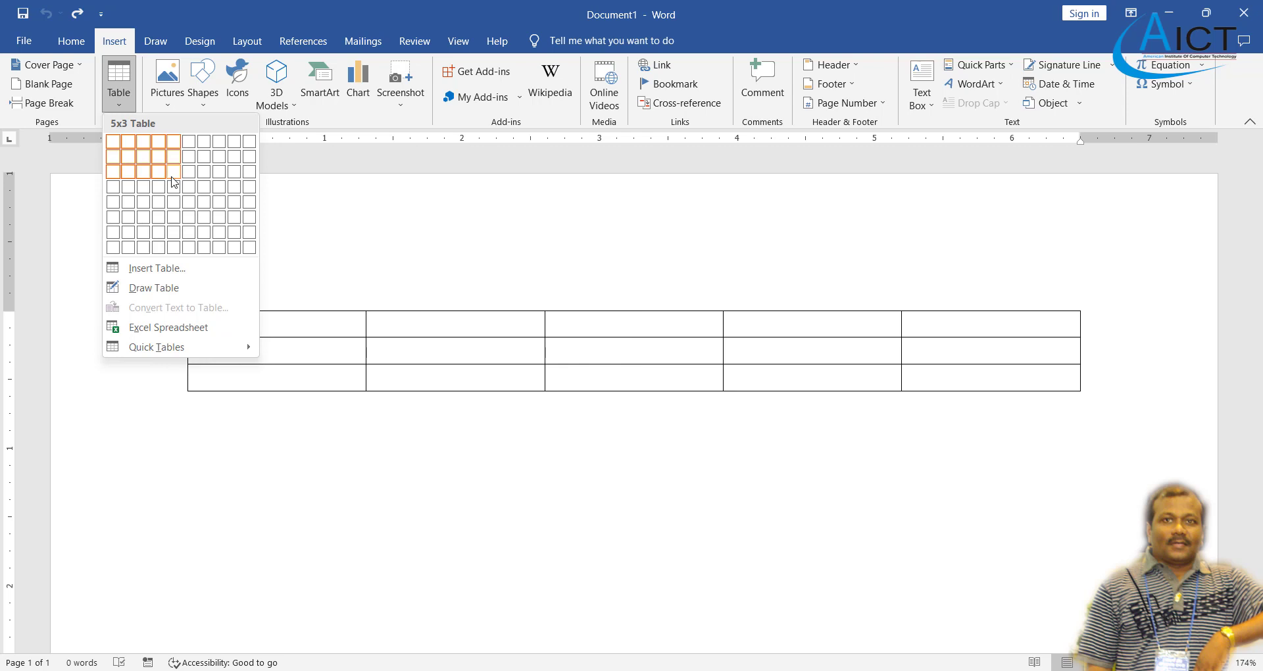
click(175, 183)
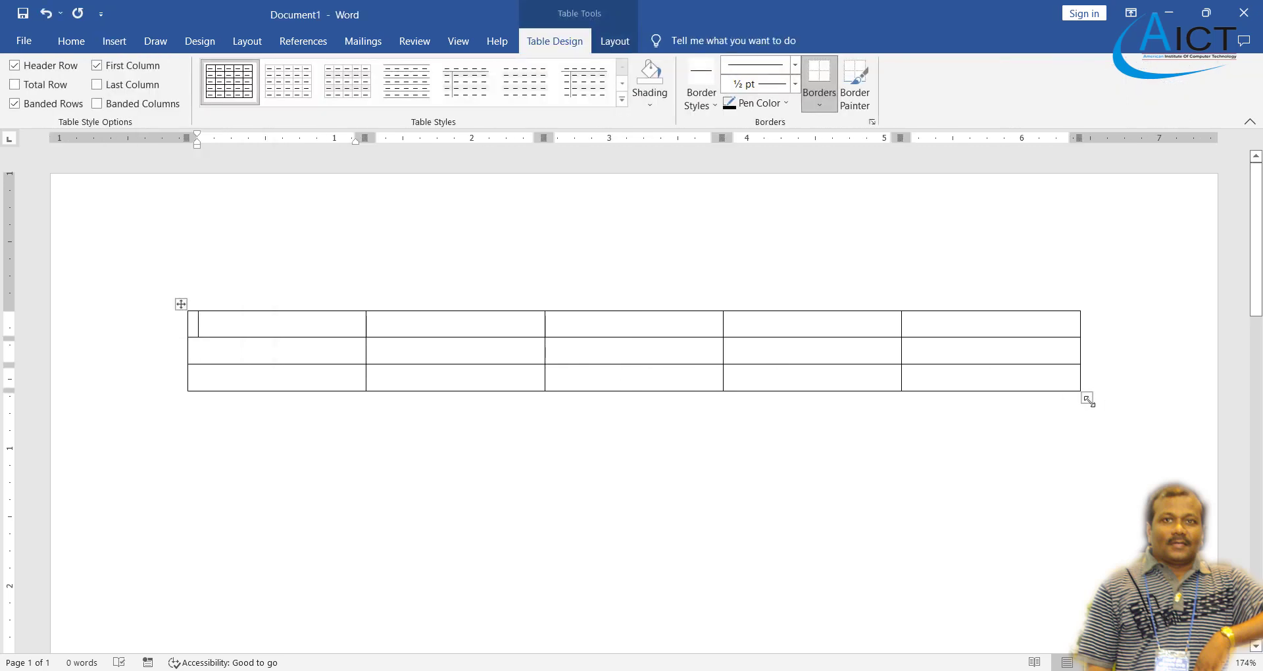
drag(1085, 398, 813, 534)
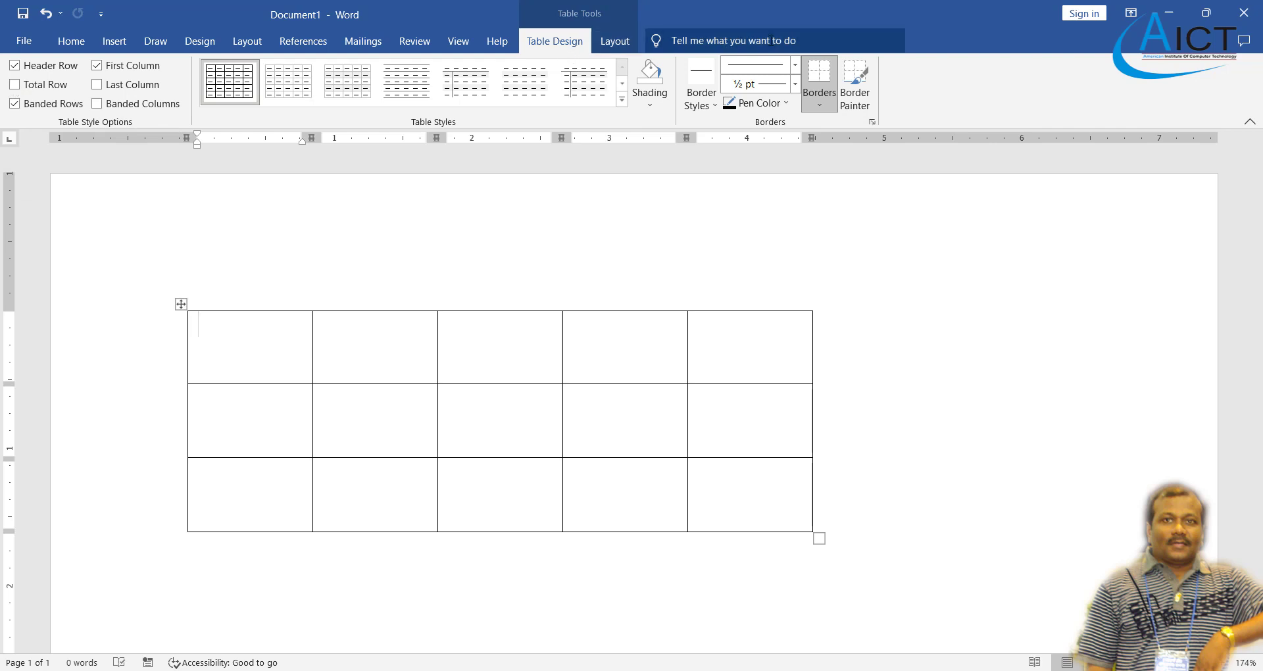
click(614, 41)
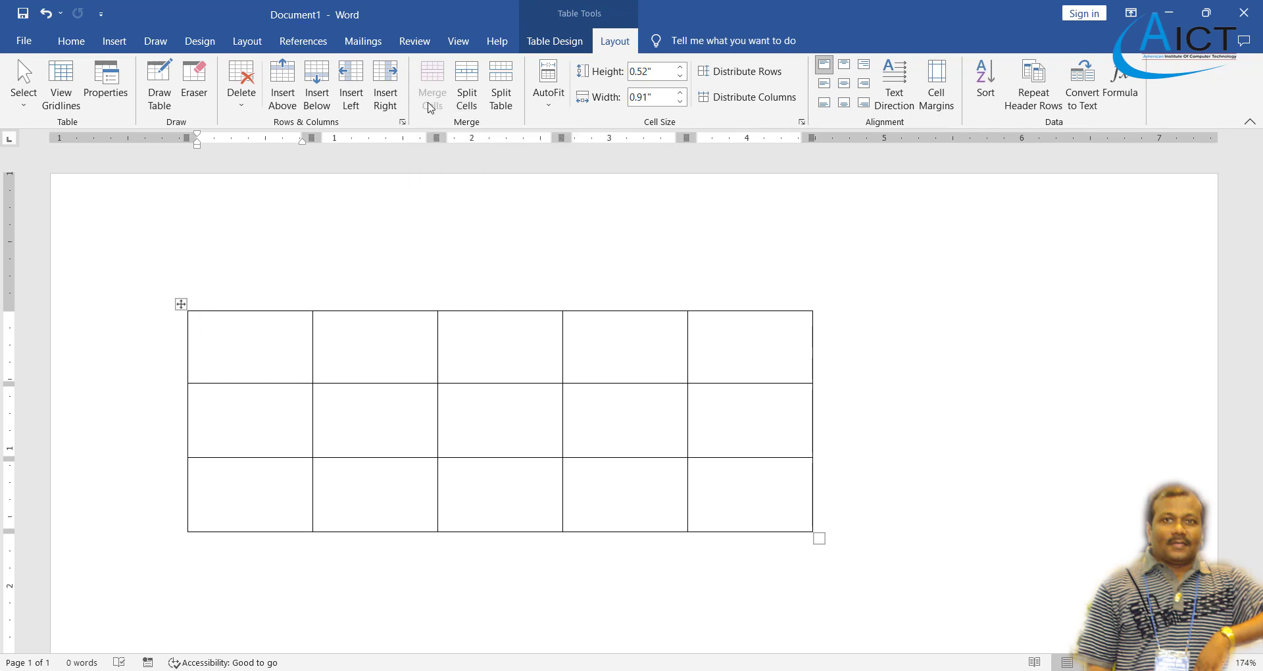
- Merge all cells of the top row into one full-width cell
drag(286, 342, 745, 336)
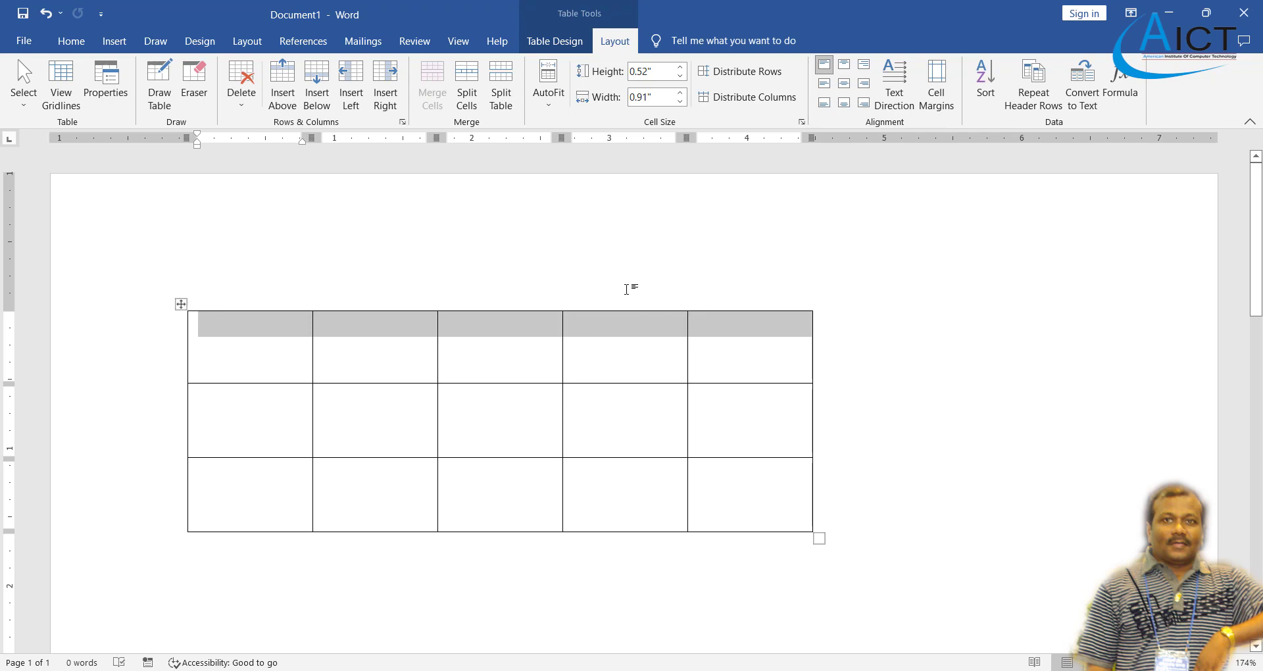
click(433, 97)
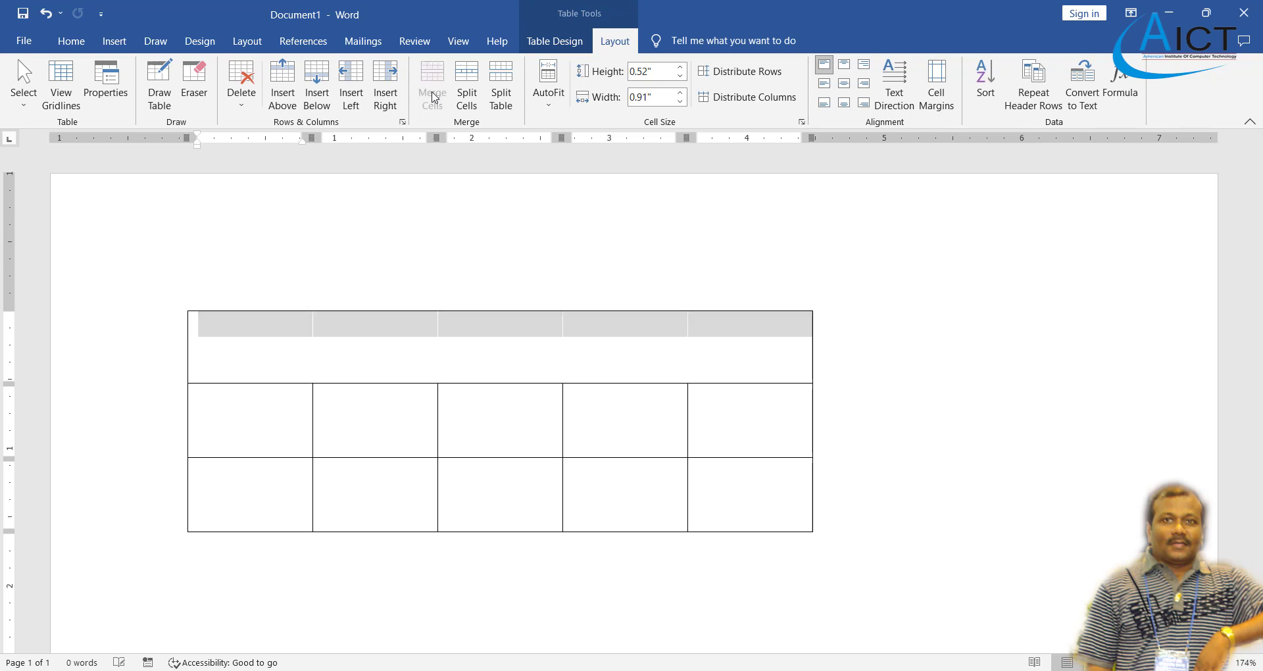
click(423, 431)
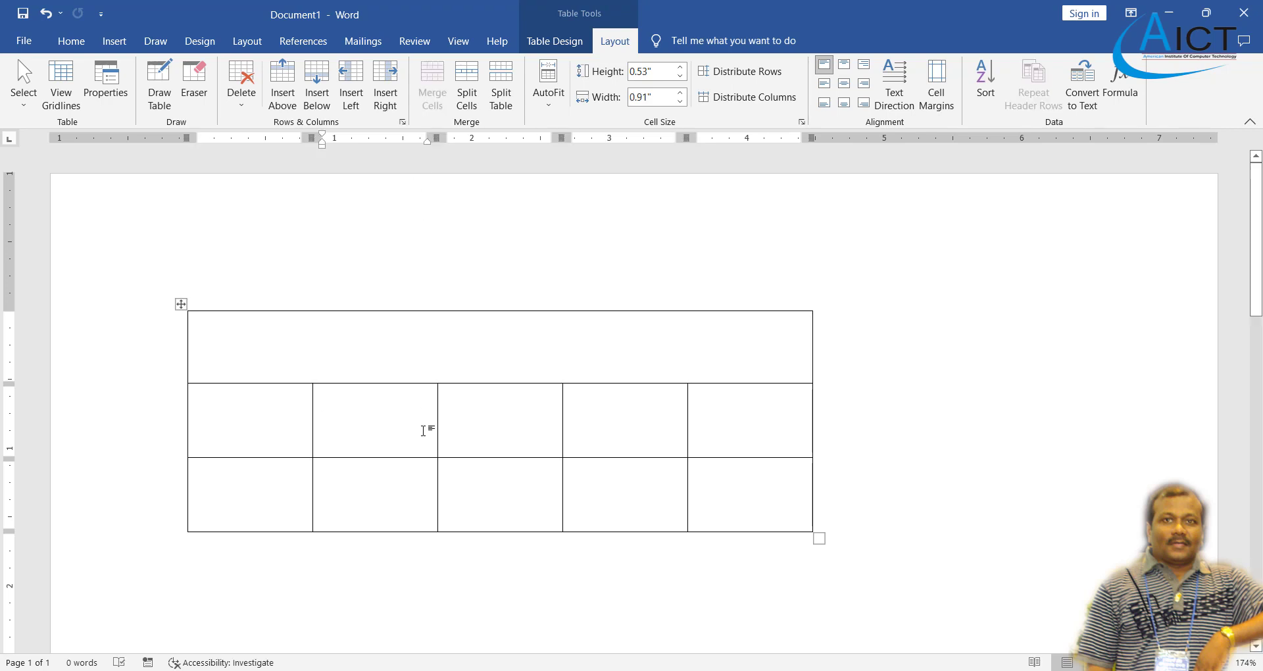
- Merge the first two cells of row two into one wide cell
drag(294, 425, 366, 424)
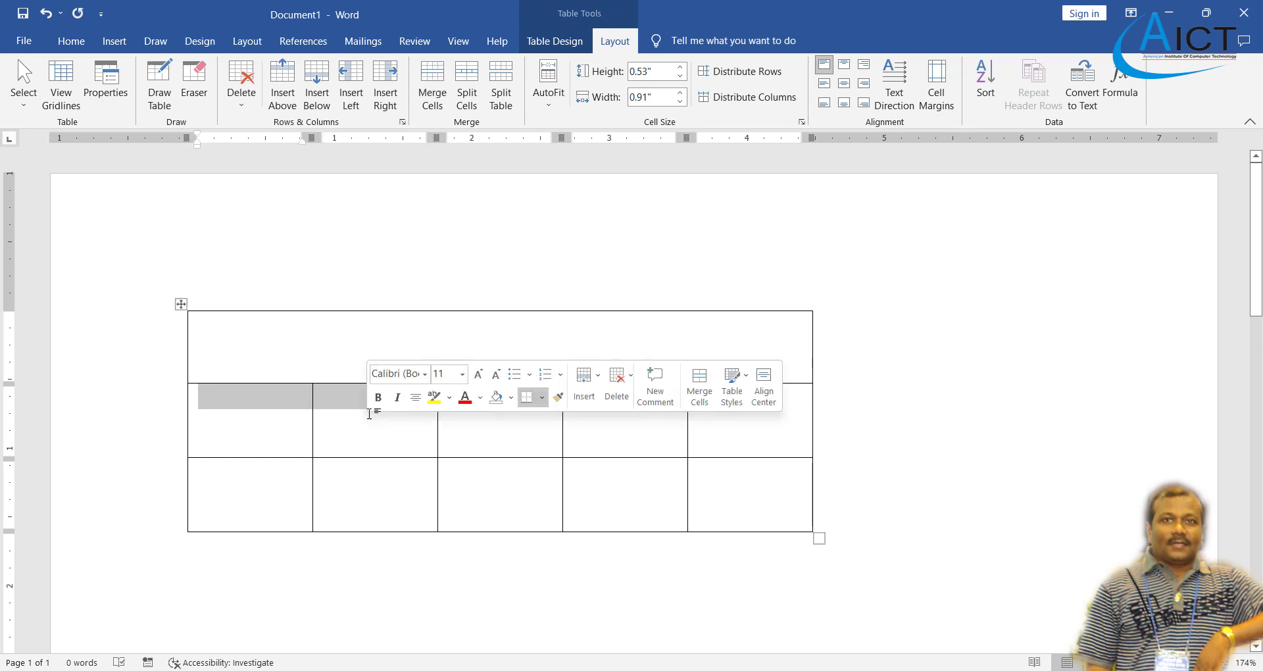
click(432, 97)
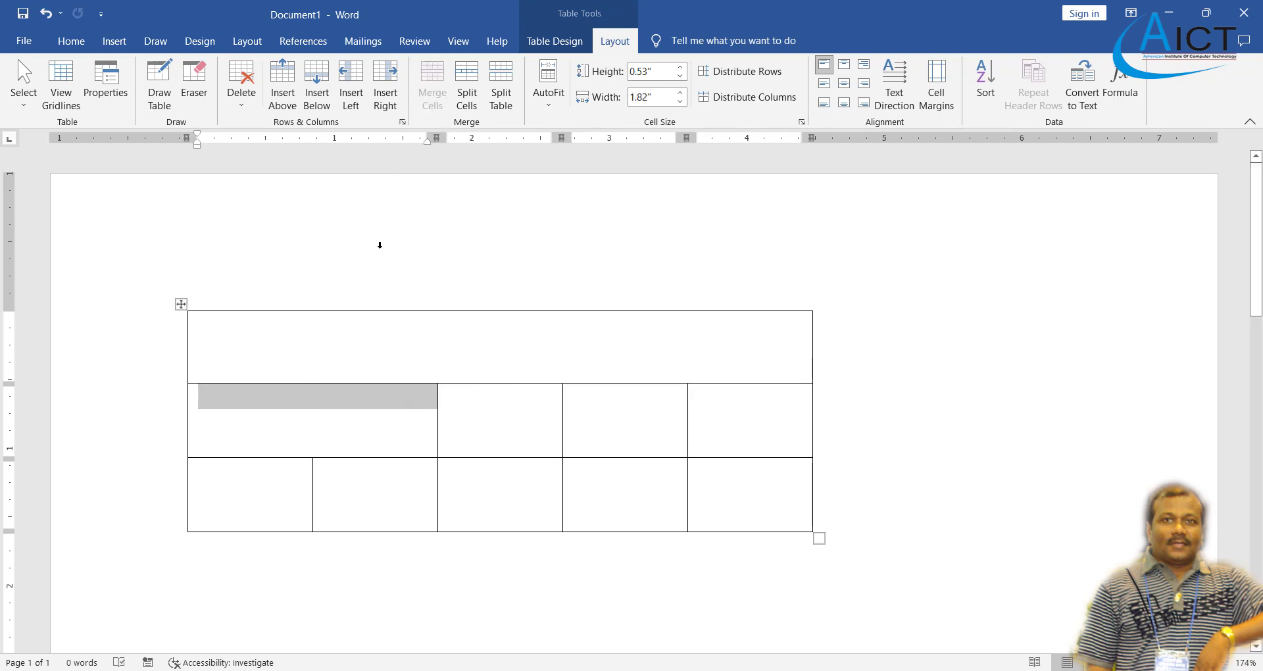
click(376, 436)
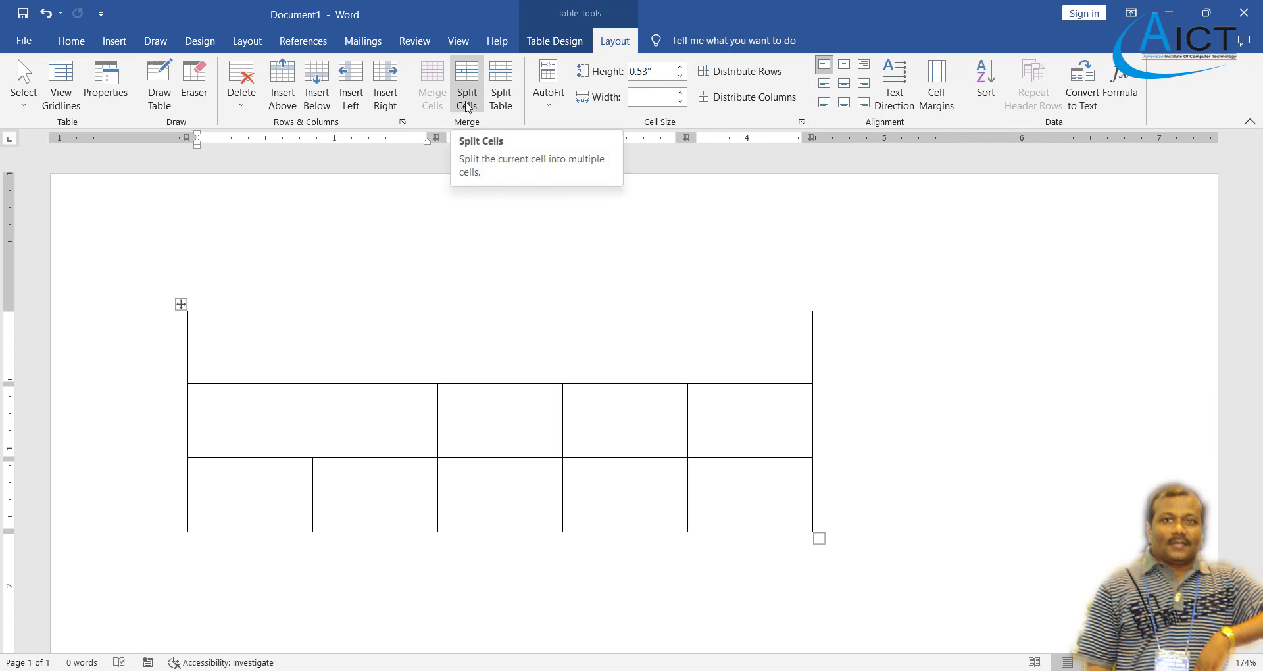
- Split row two's wide merged cell into 3 columns and 3 rows
click(466, 105)
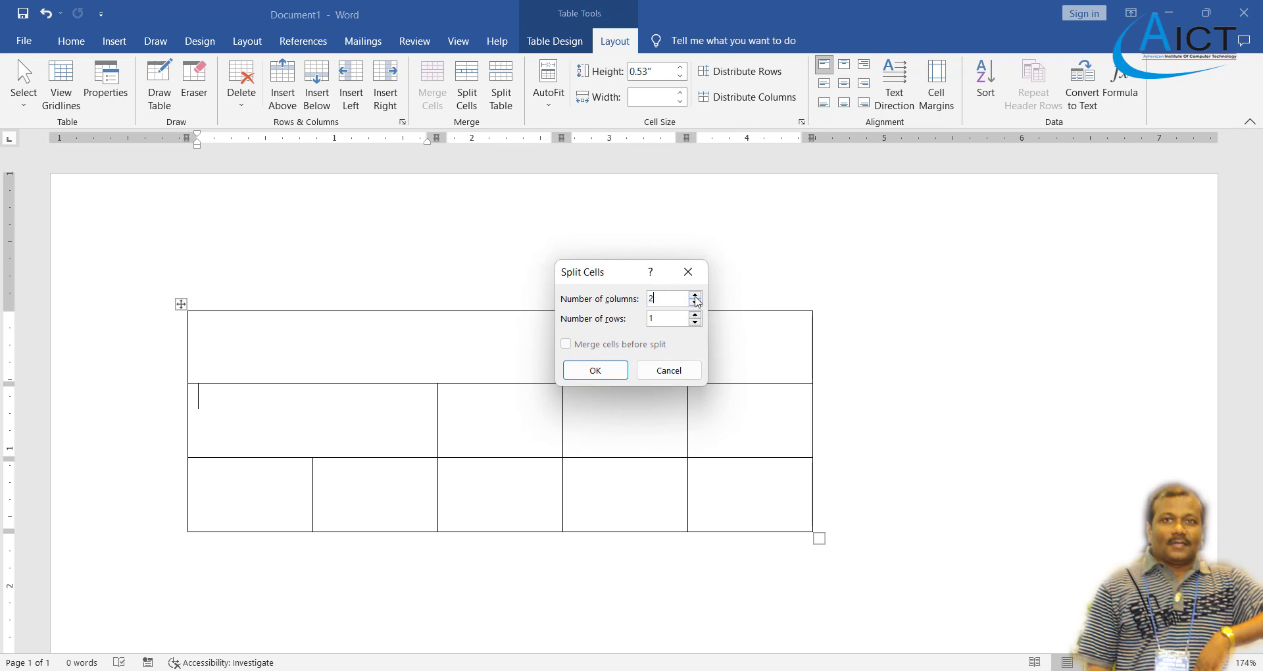
click(695, 295)
click(580, 376)
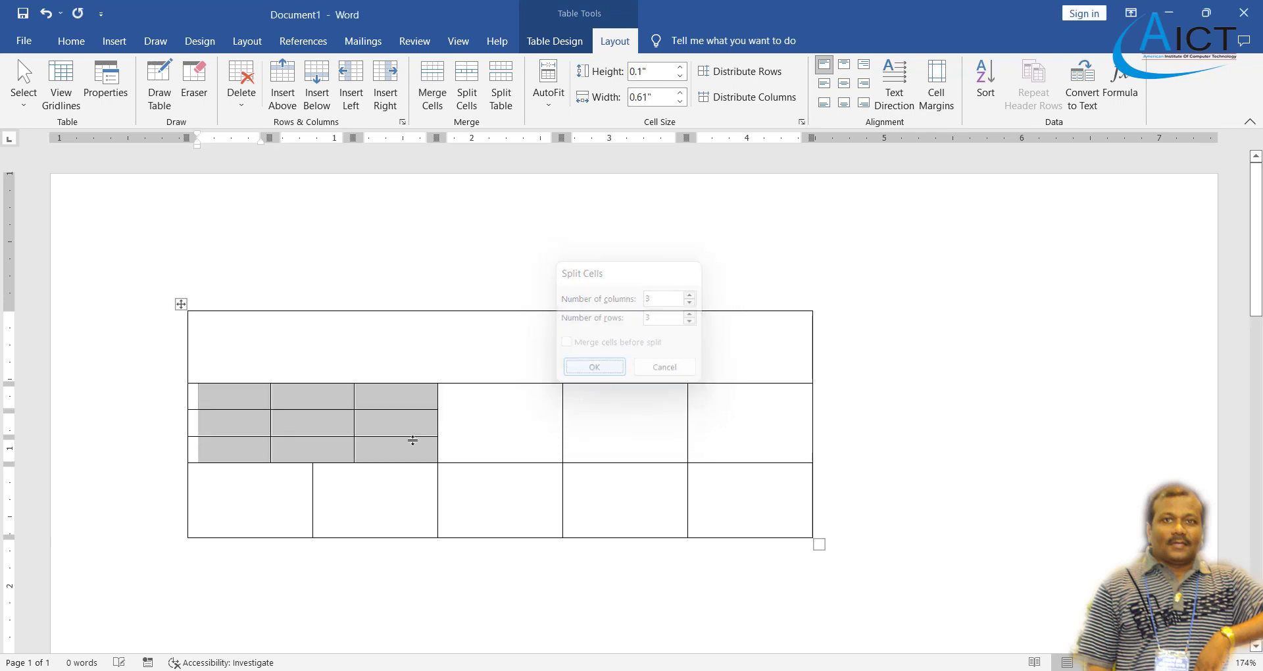
click(378, 431)
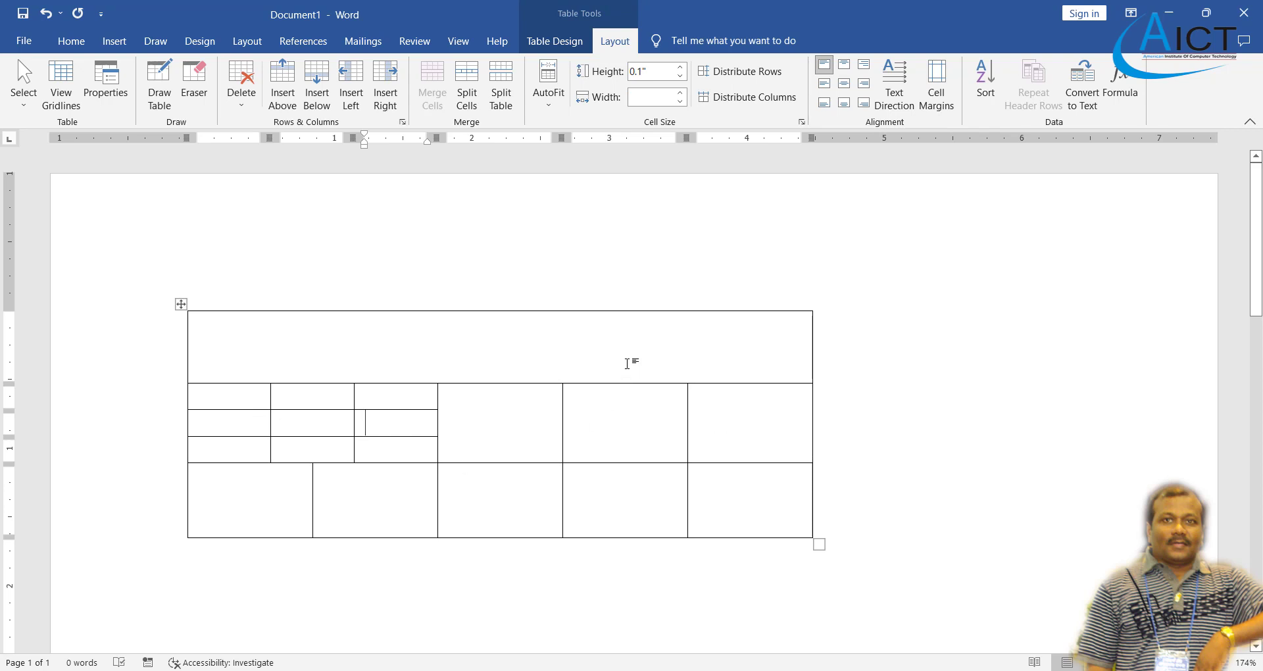
- Split the last cell of row two into 2 columns and 3 rows
click(763, 445)
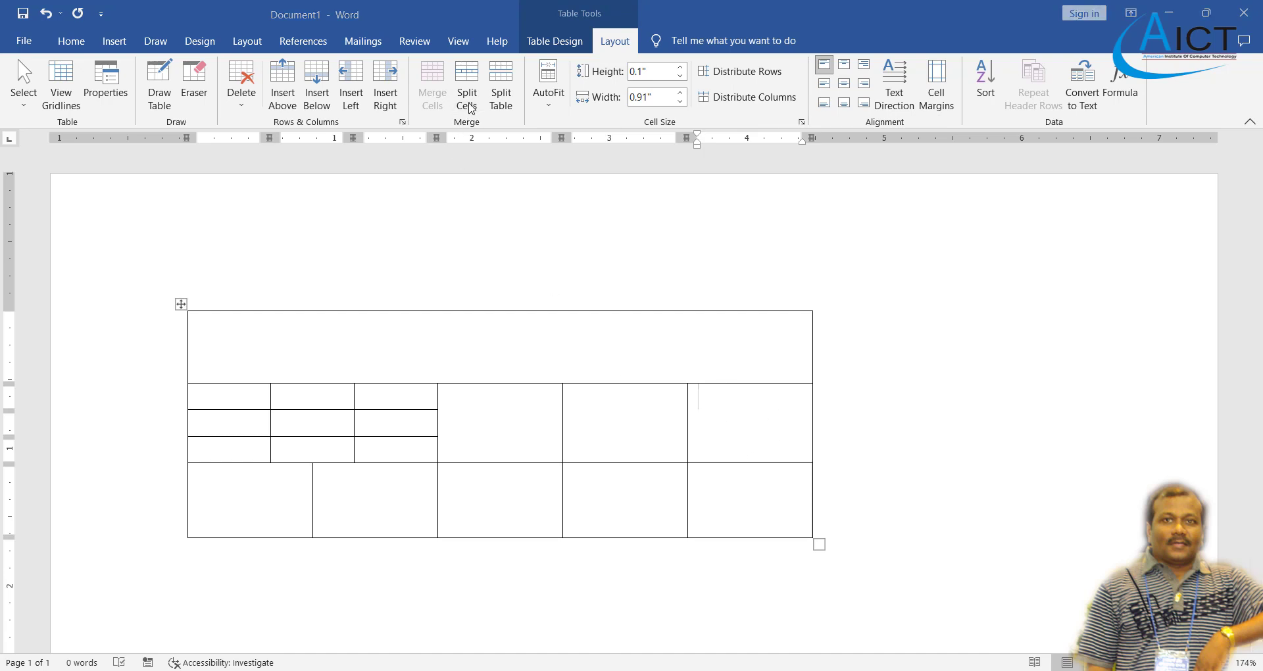
click(467, 99)
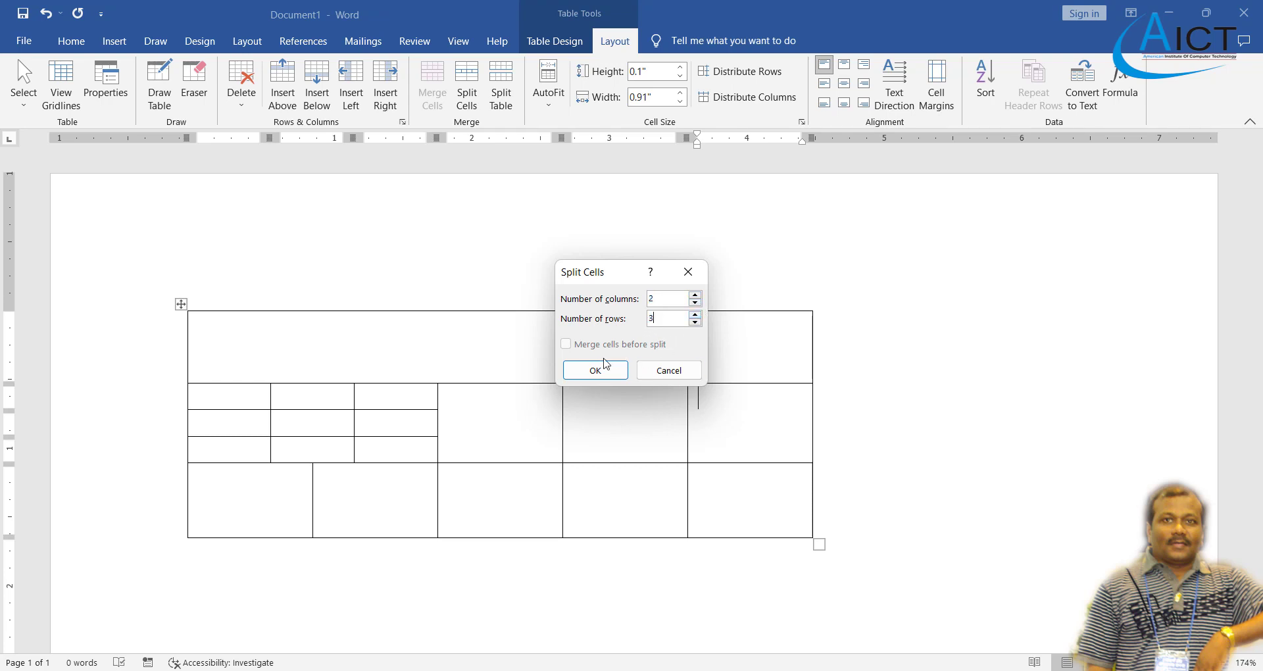
click(605, 366)
click(587, 431)
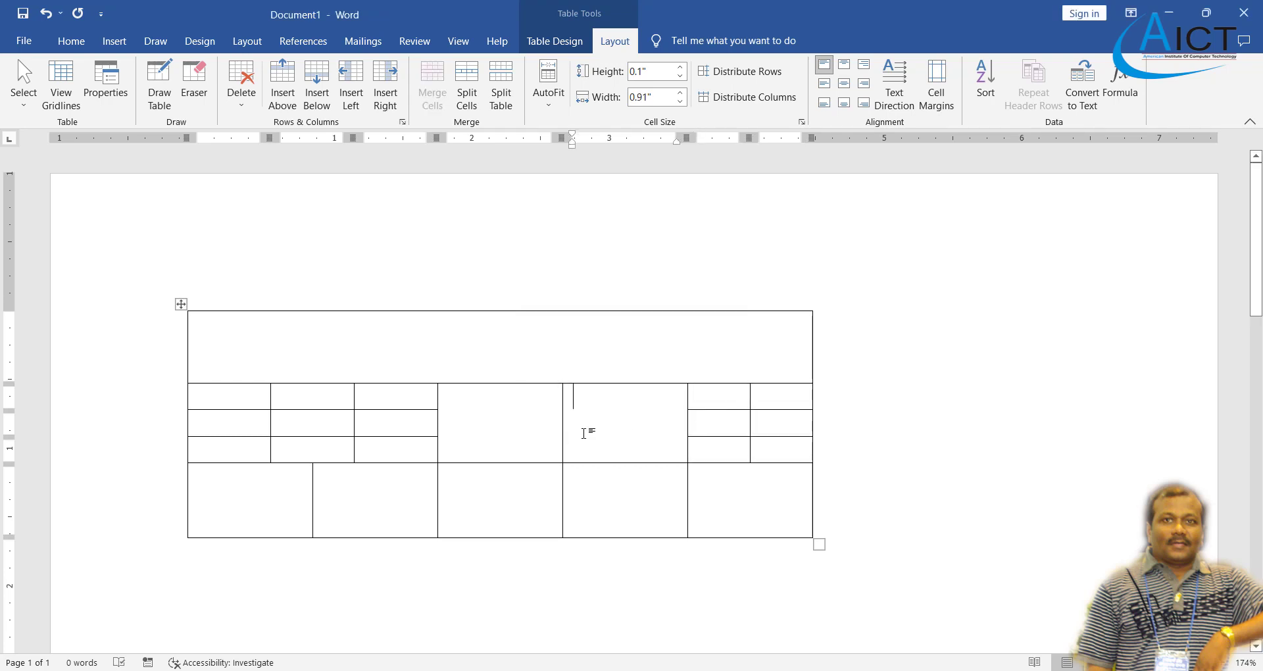
- Merge the third and fourth cells of the bottom row into one wide cell
scroll(584, 431, down, 2)
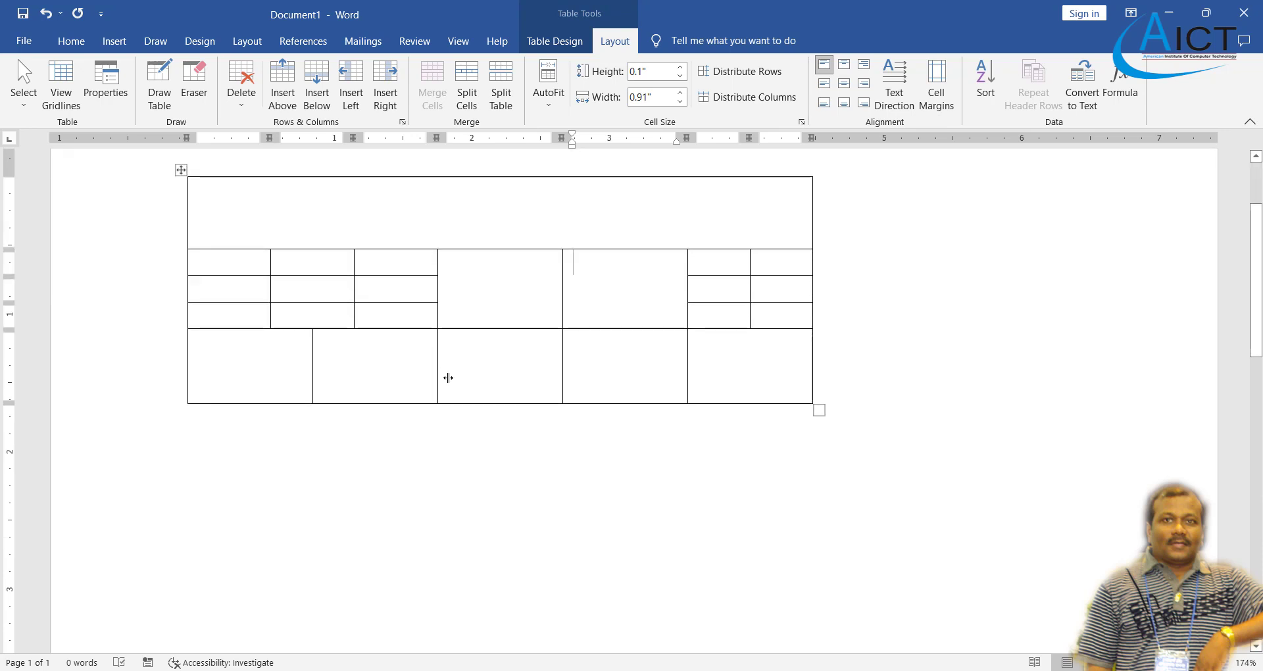
drag(537, 374, 641, 369)
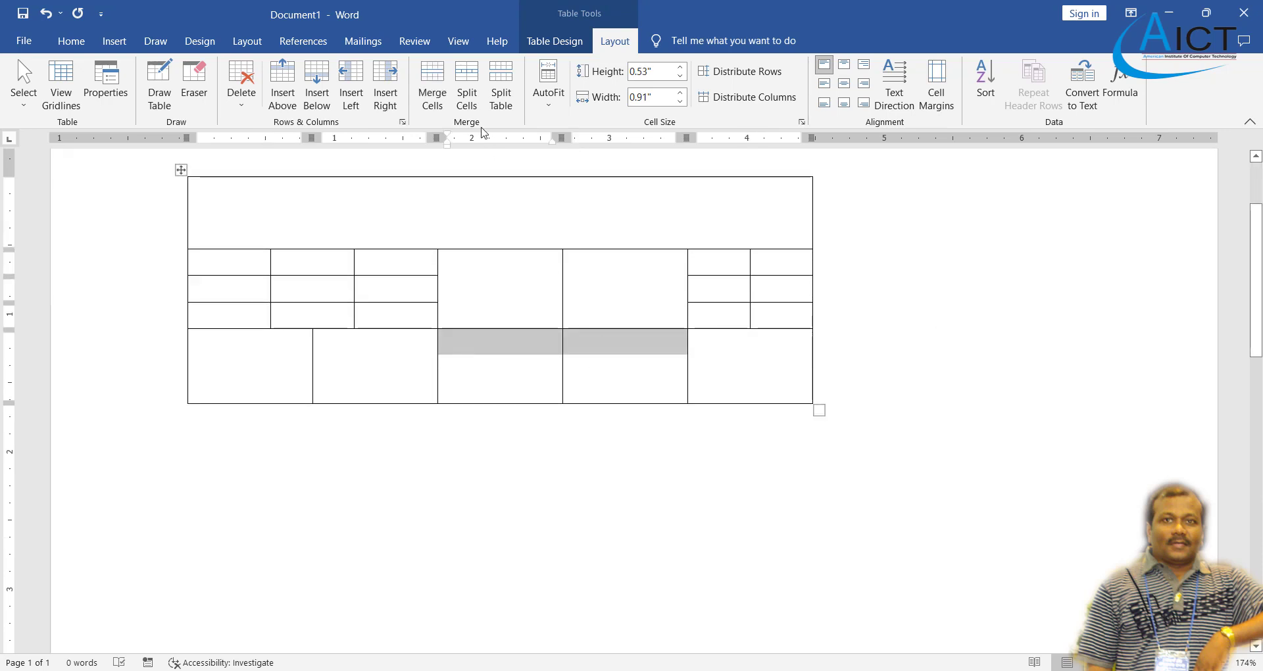
click(433, 92)
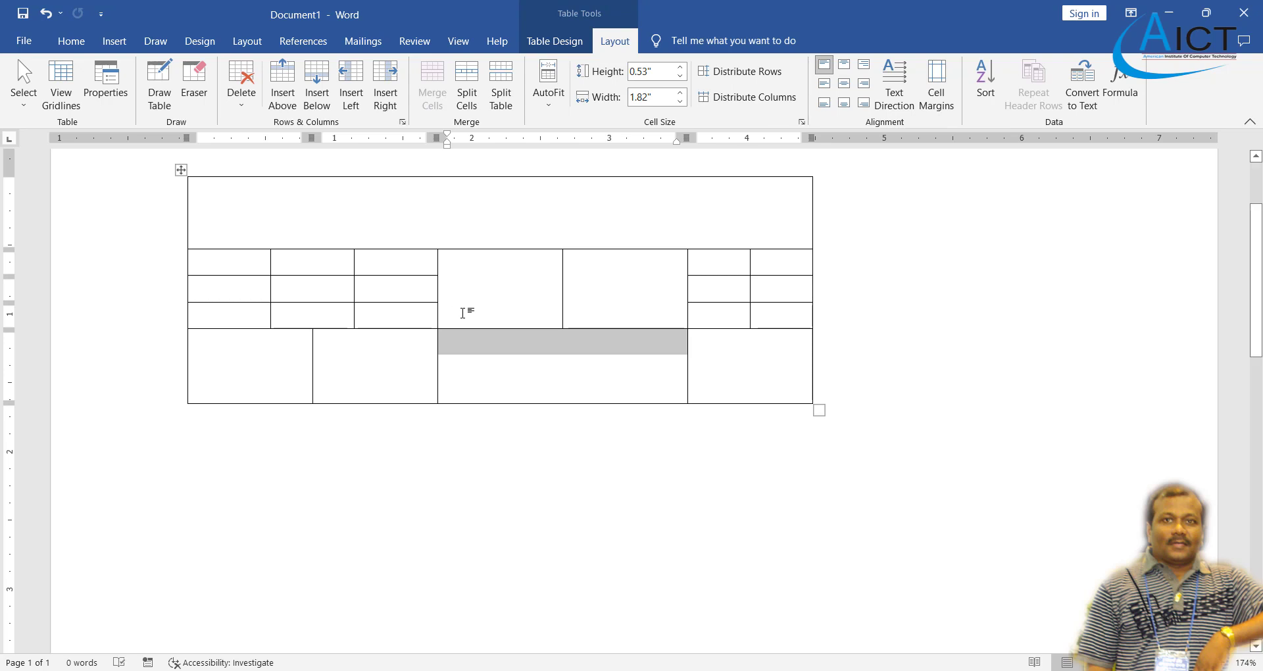
click(445, 394)
- Check Table Design, return to Layout, and put the caret in the top merged row
scroll(451, 395, up, 1)
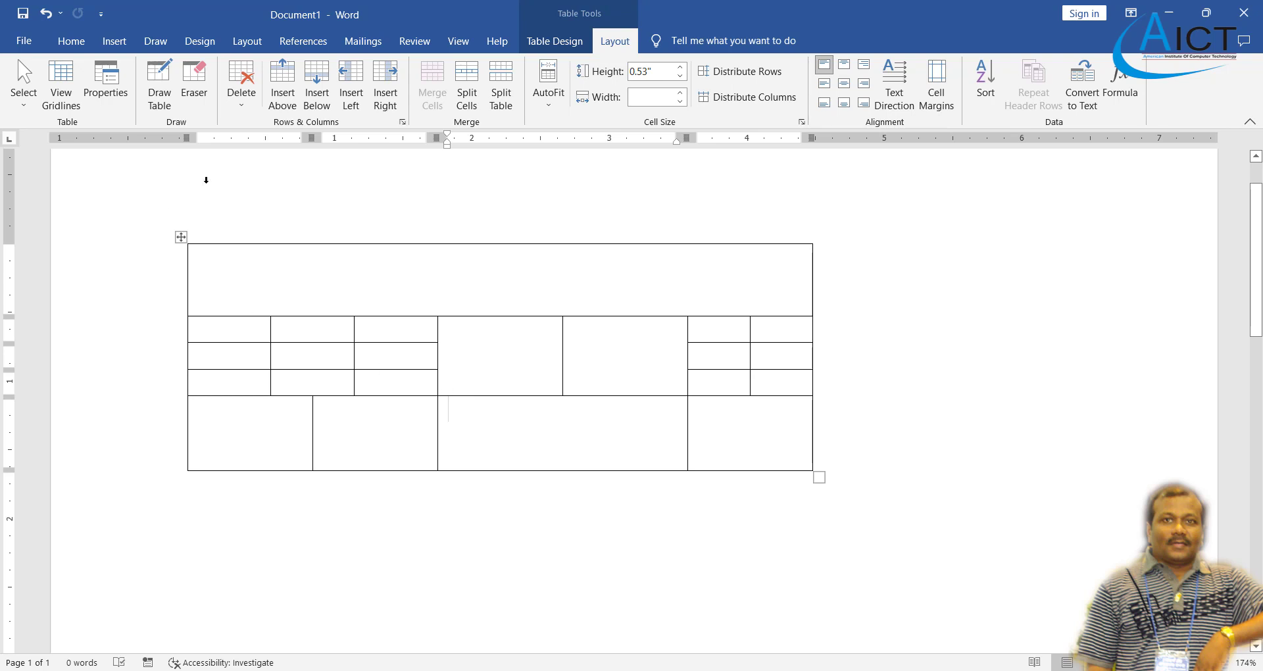
click(552, 44)
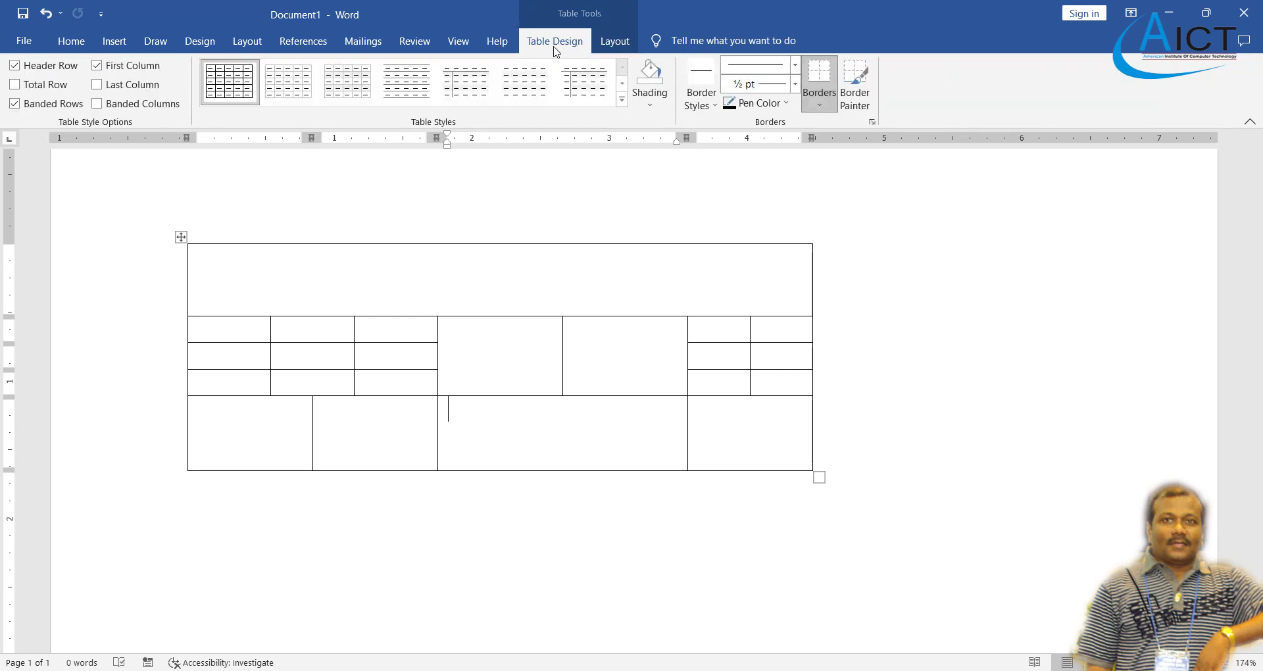
click(625, 45)
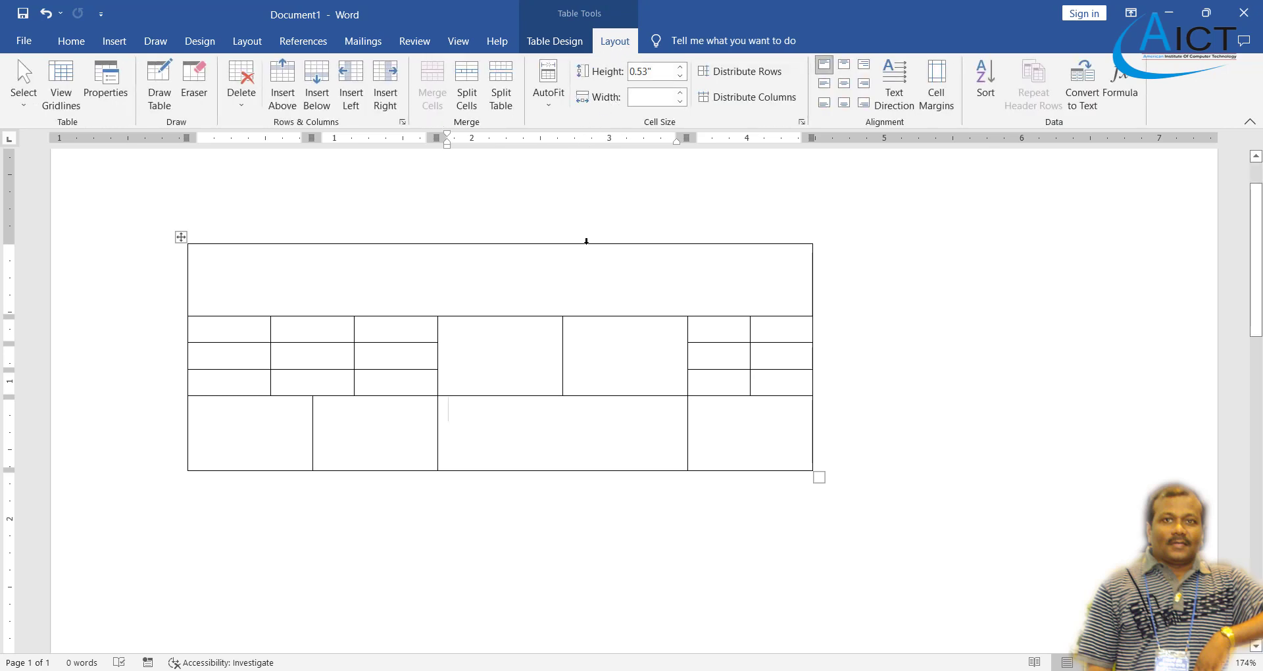
click(597, 270)
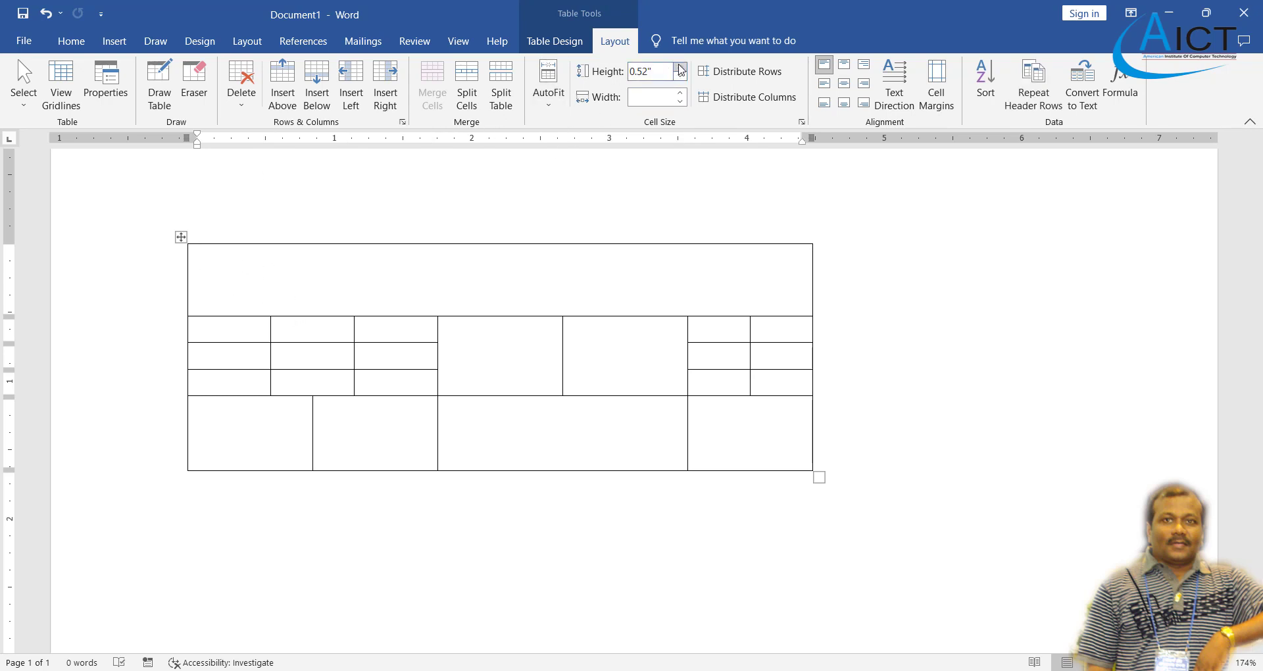
- Set the top row and the second row heights to 0.4"
click(681, 67)
click(681, 67)
click(681, 66)
click(681, 66)
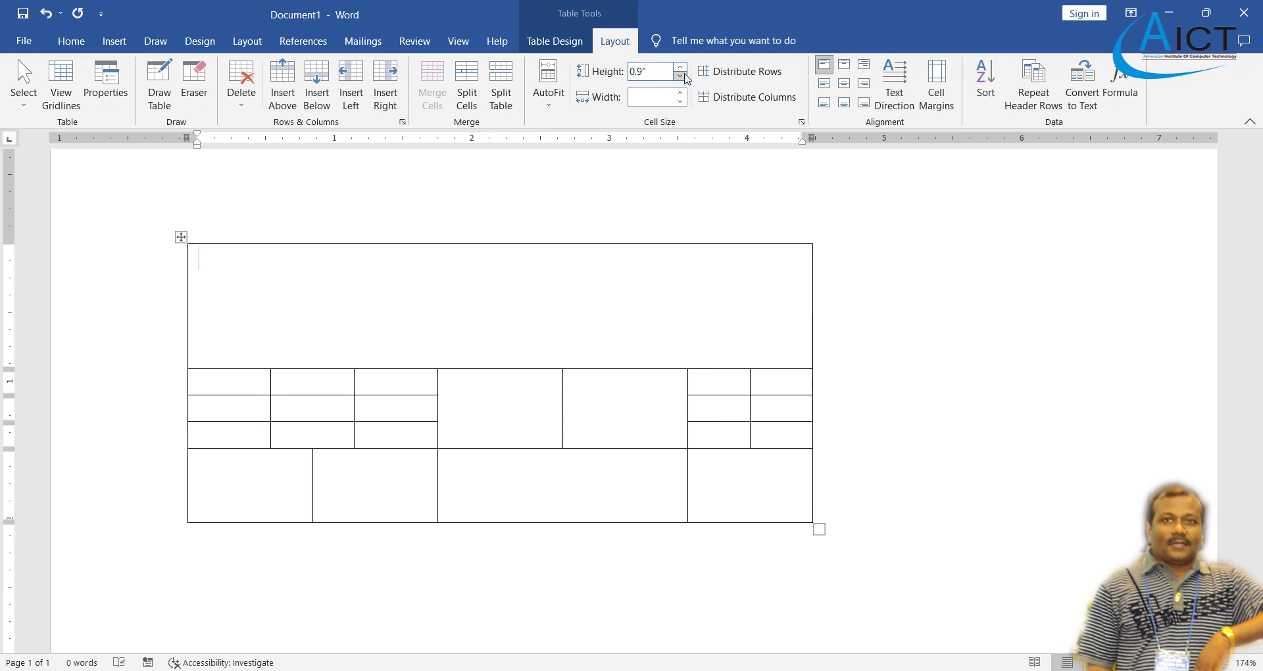
click(682, 75)
click(681, 75)
click(682, 75)
click(682, 75)
click(682, 76)
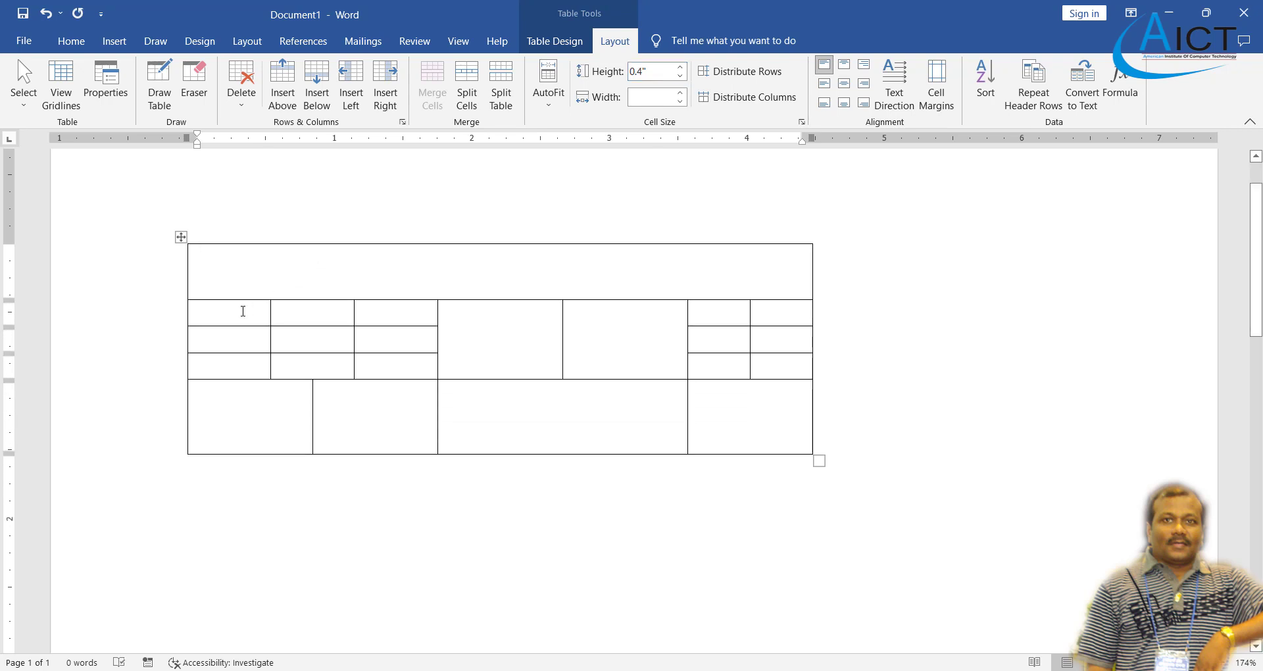
click(243, 311)
click(682, 67)
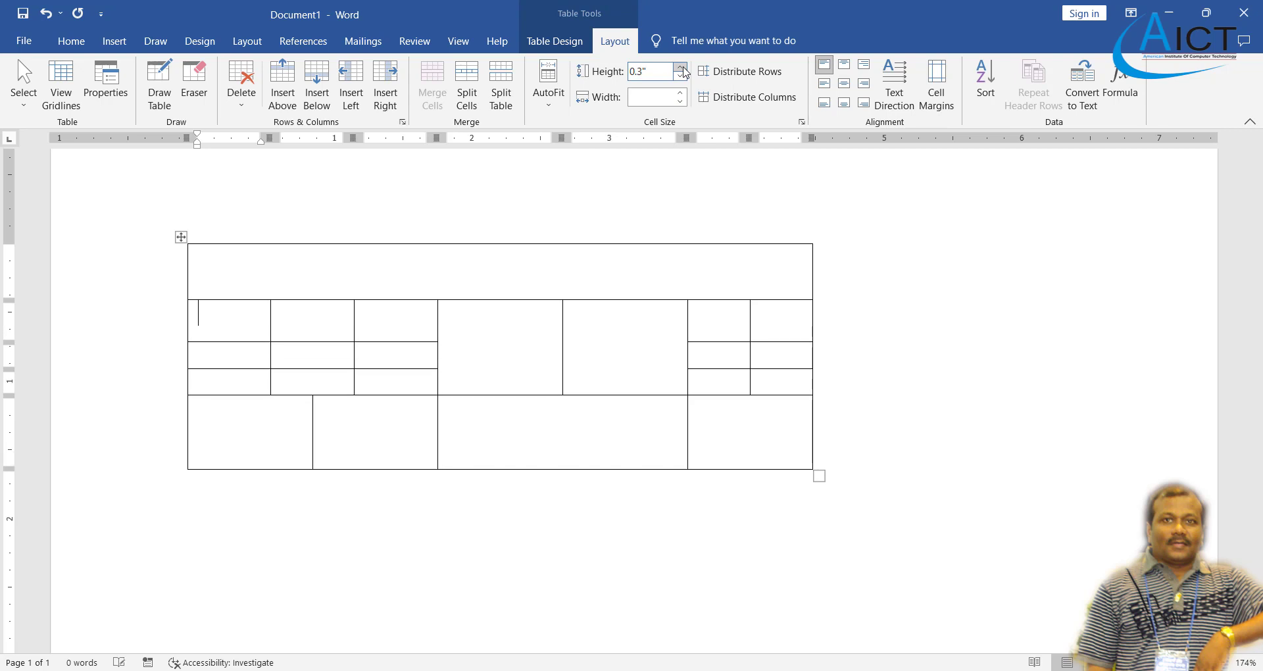
click(682, 68)
- Widen the first column to 0.7" and narrow row two's third-column cell to 0.2"
click(683, 93)
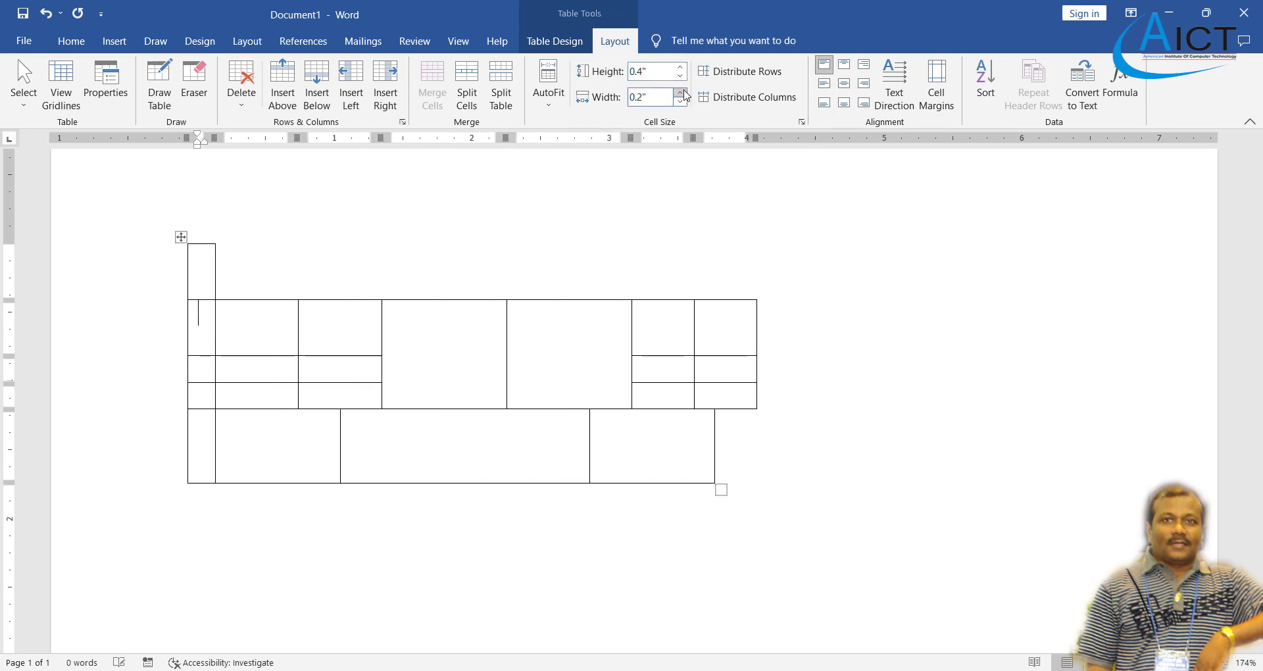
click(683, 93)
click(683, 93)
click(683, 92)
click(681, 93)
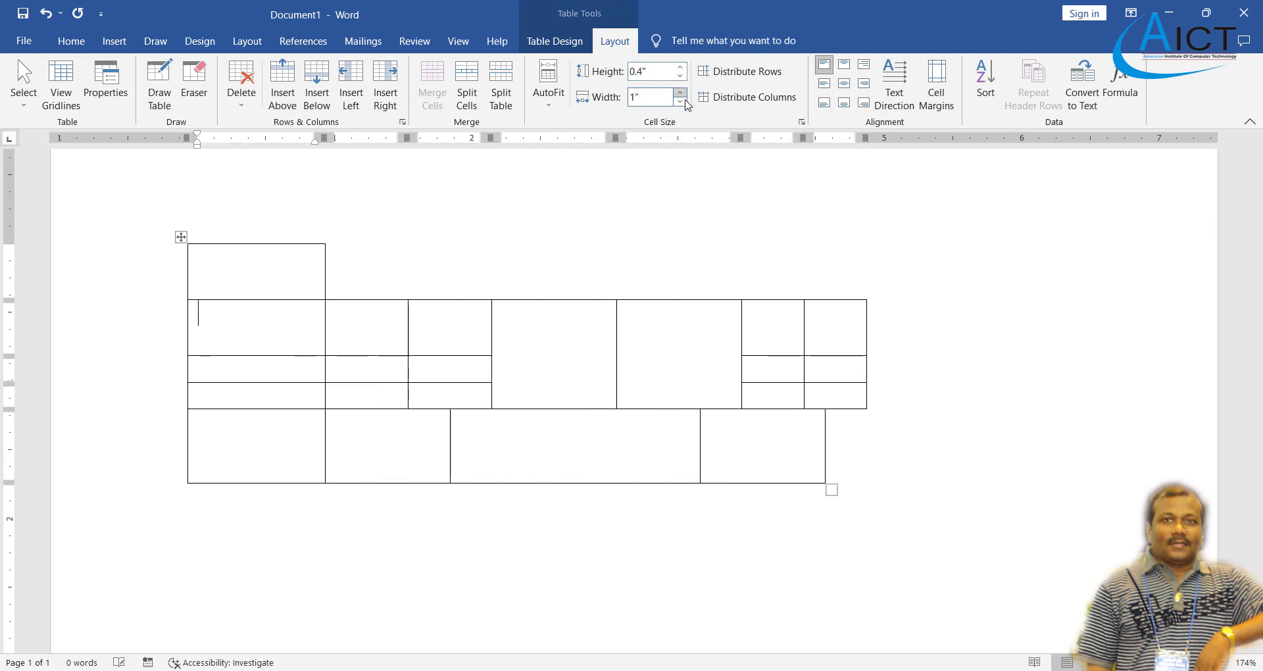
click(680, 101)
click(680, 102)
click(680, 101)
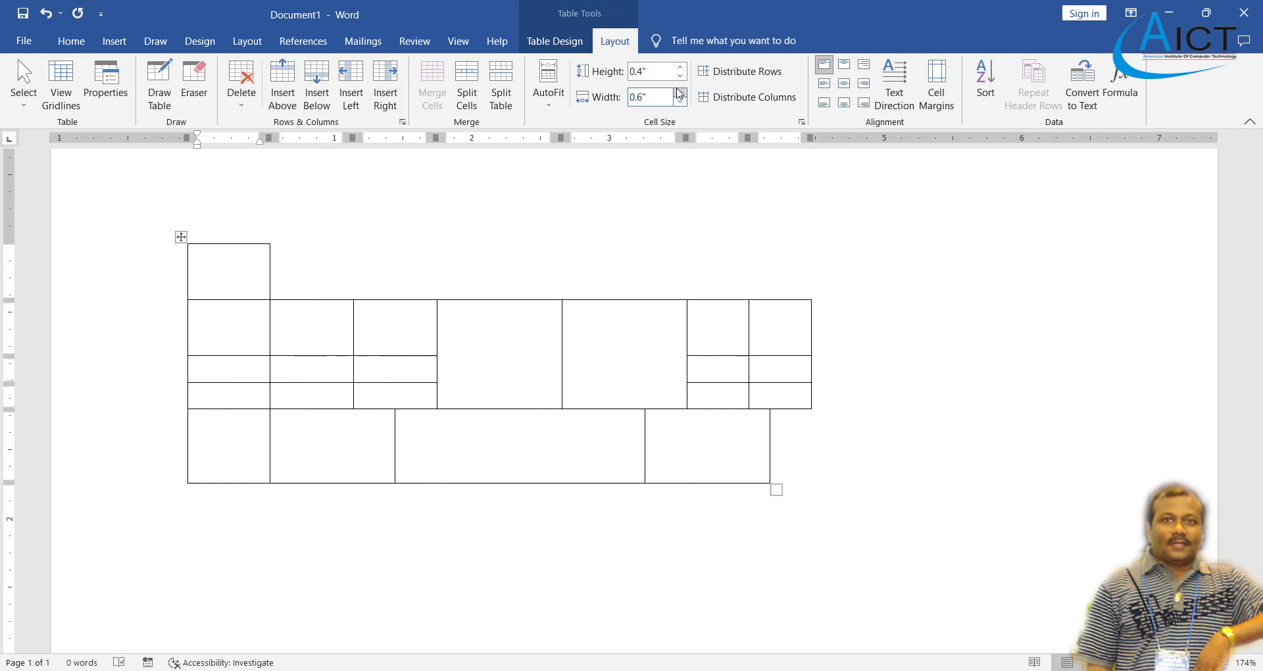
click(682, 93)
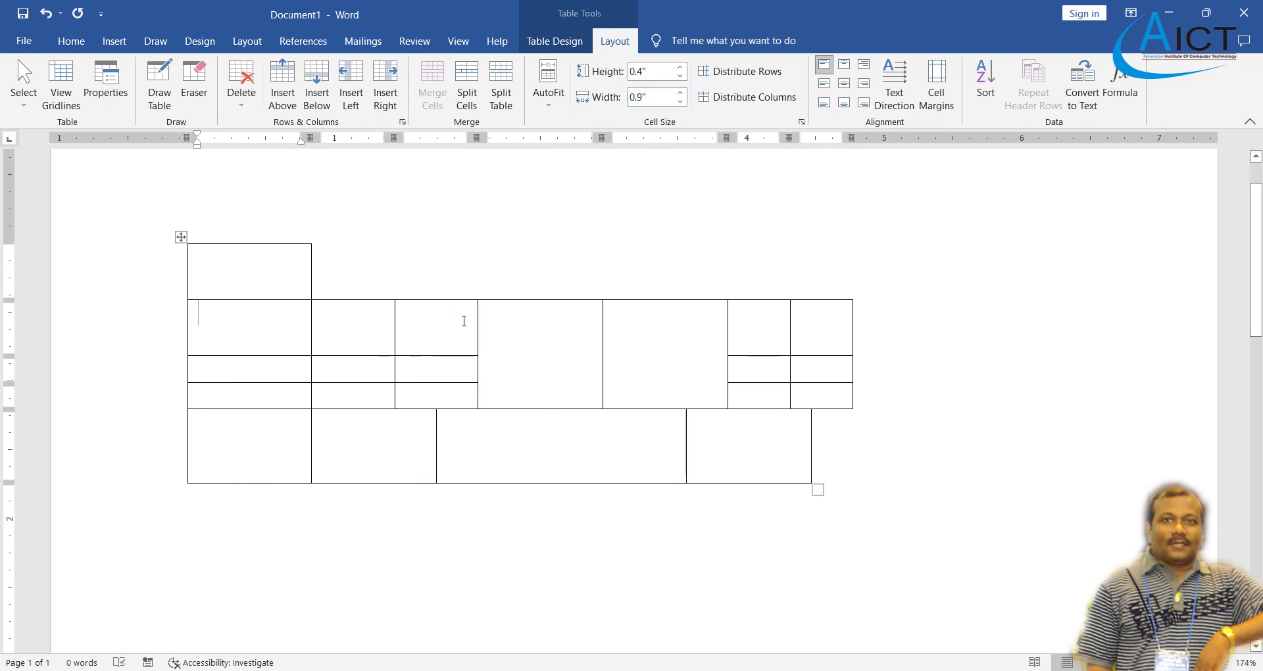
click(464, 317)
click(683, 98)
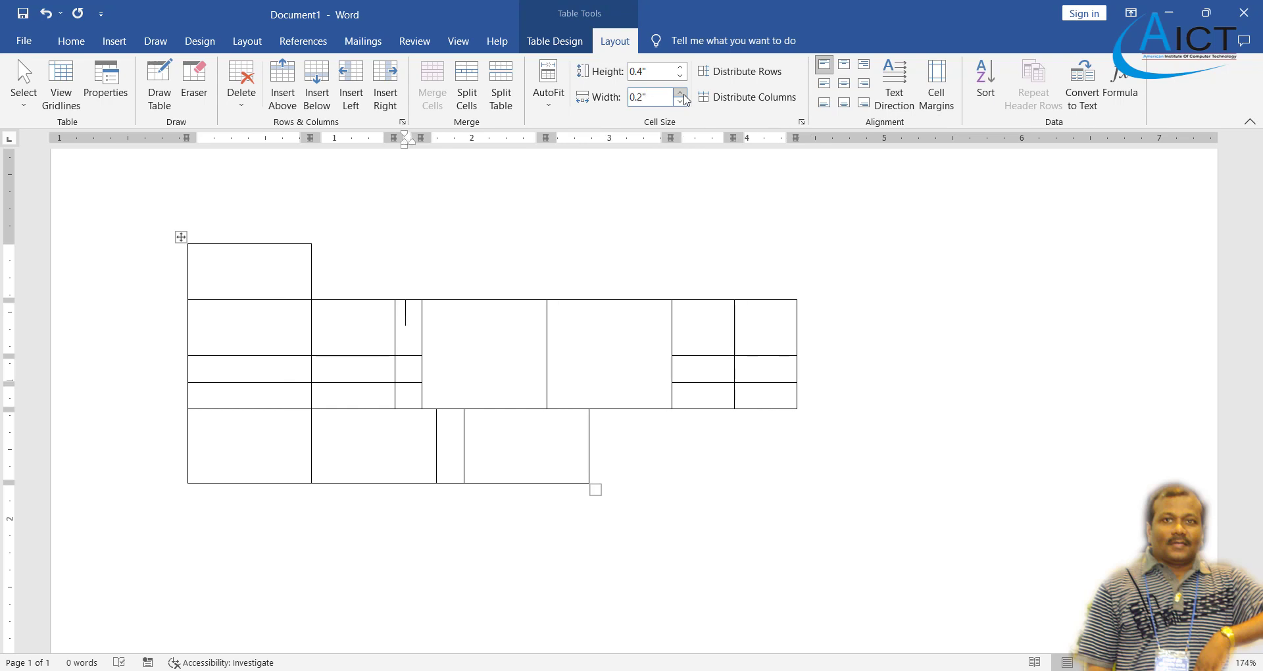
- Erase two cell borders in the third column with the Eraser tool
click(190, 91)
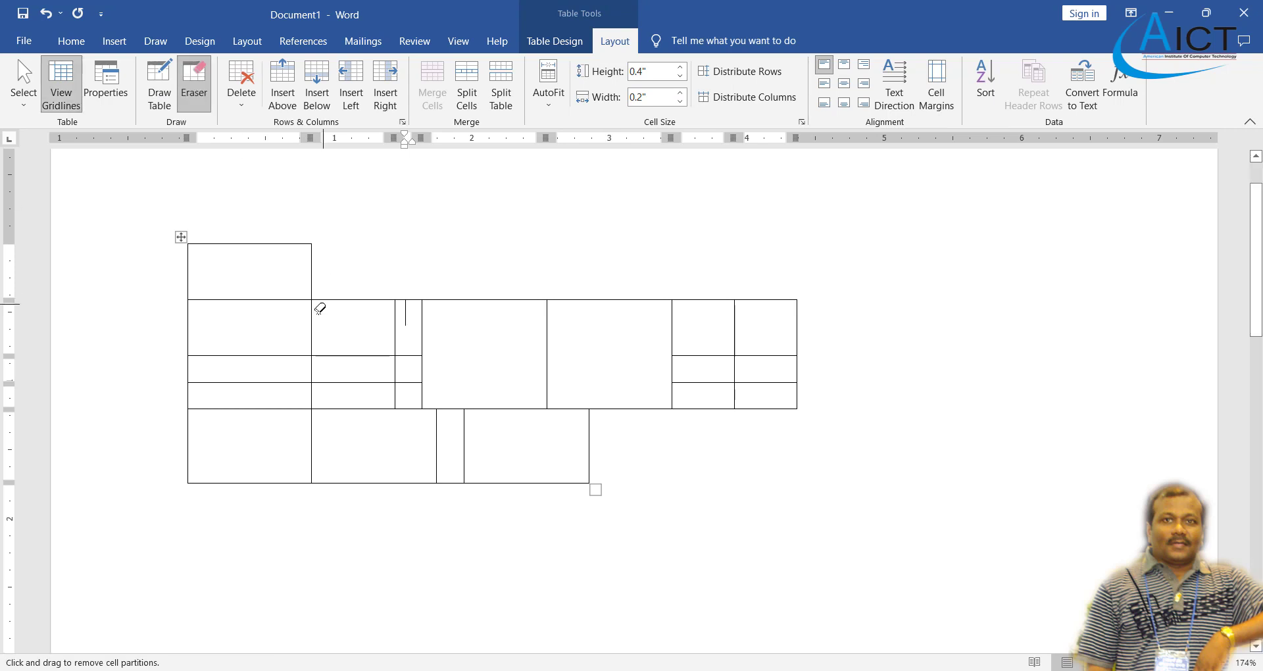
mouse_move(344, 350)
mouse_down()
mouse_move(393, 381)
mouse_move(424, 428)
mouse_up()
click(367, 375)
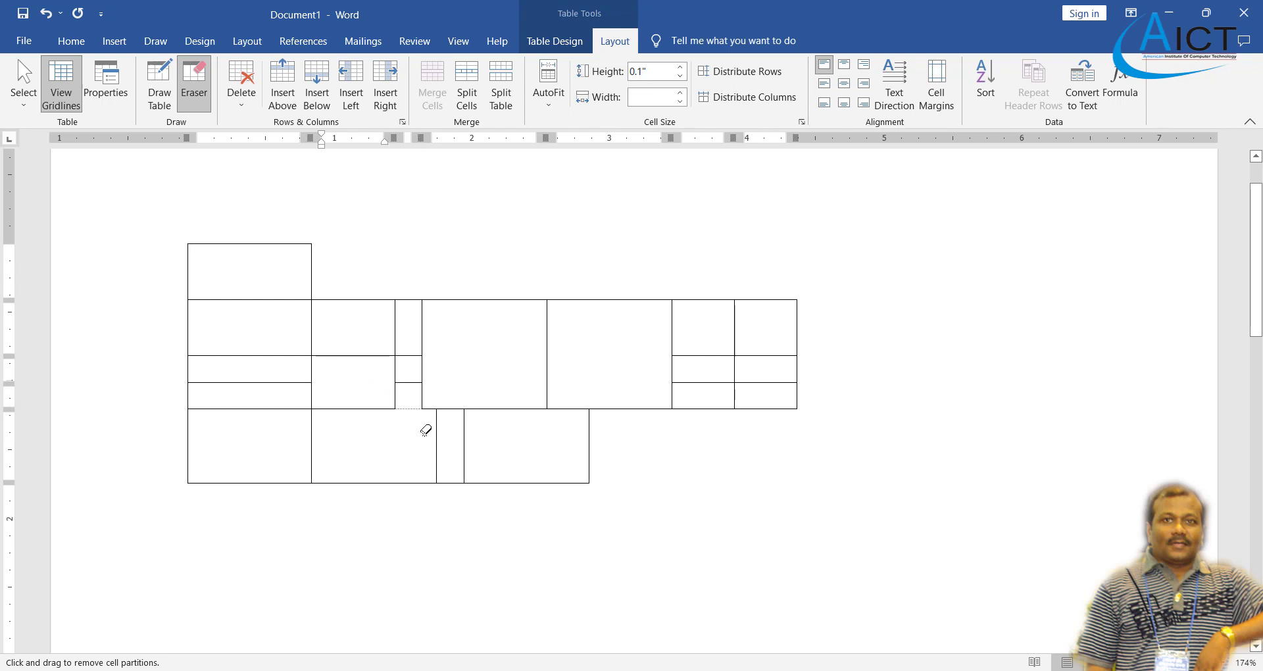
key(Escape)
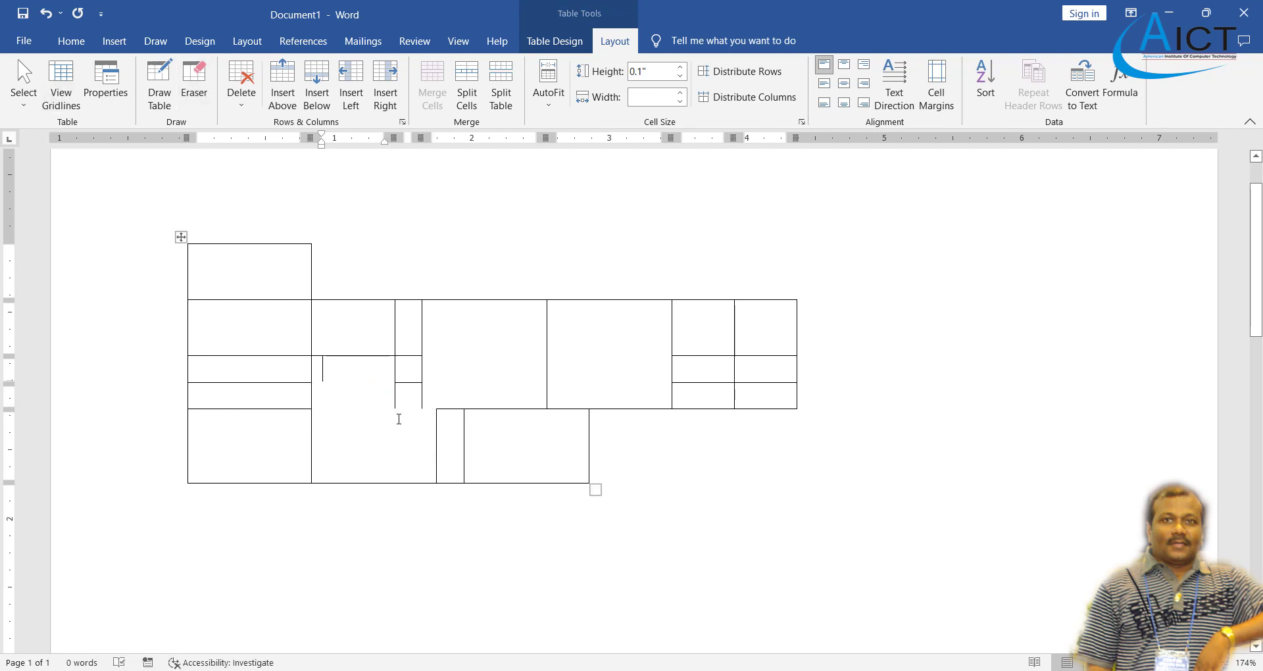
- Undo the border erasures and delete the whole table
scroll(355, 280, up, 2)
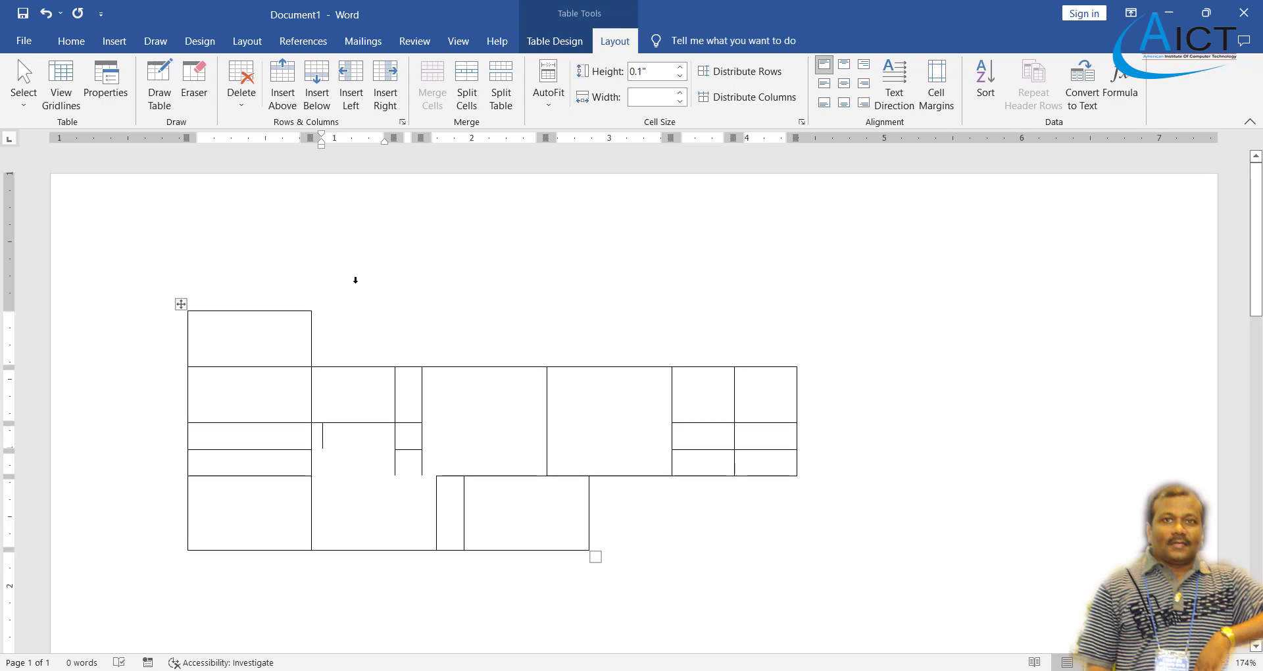
scroll(316, 222, down, 2)
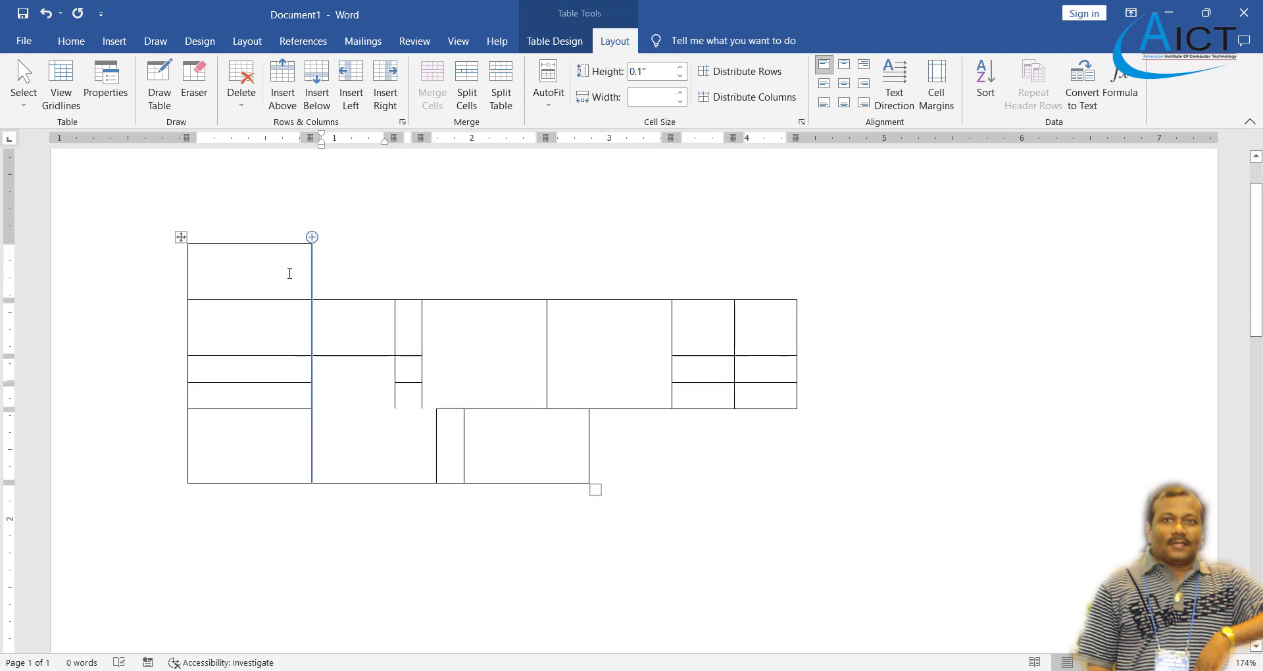
key(ctrl+z)
key(ctrl+z)
key(ctrl+z)
key(ctrl+z)
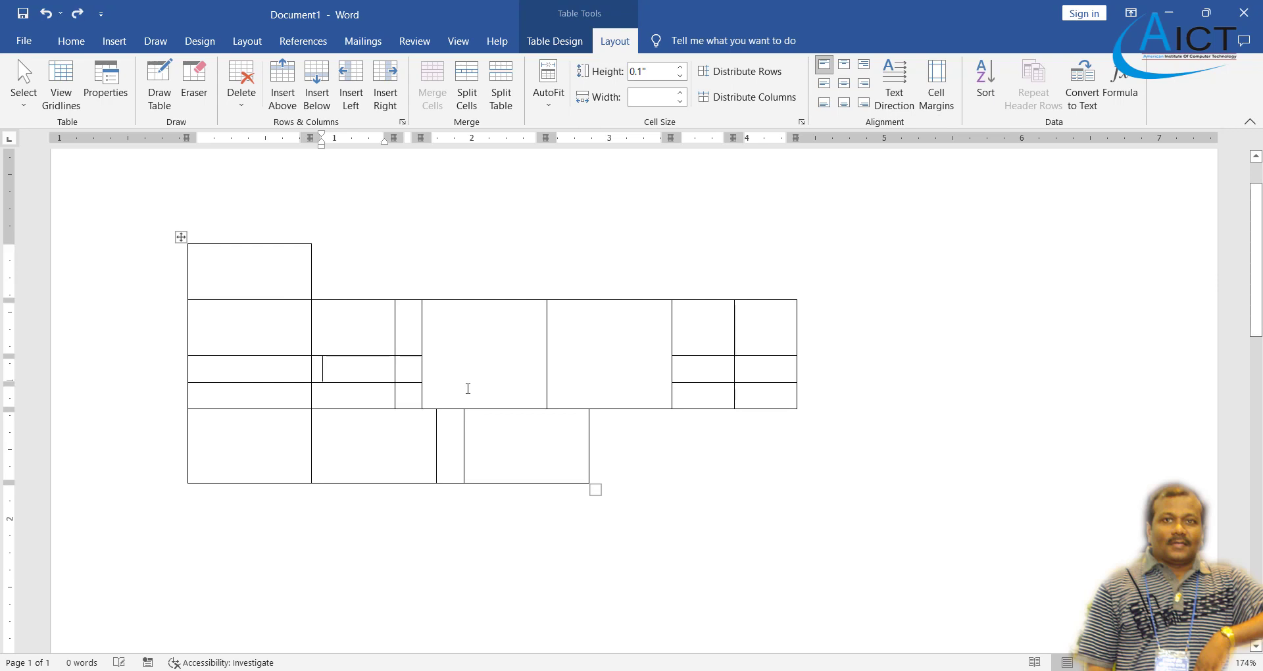
key(ctrl+z)
key(ctrl+z)
key(ctrl+z)
key(ctrl+z)
key(ctrl+z)
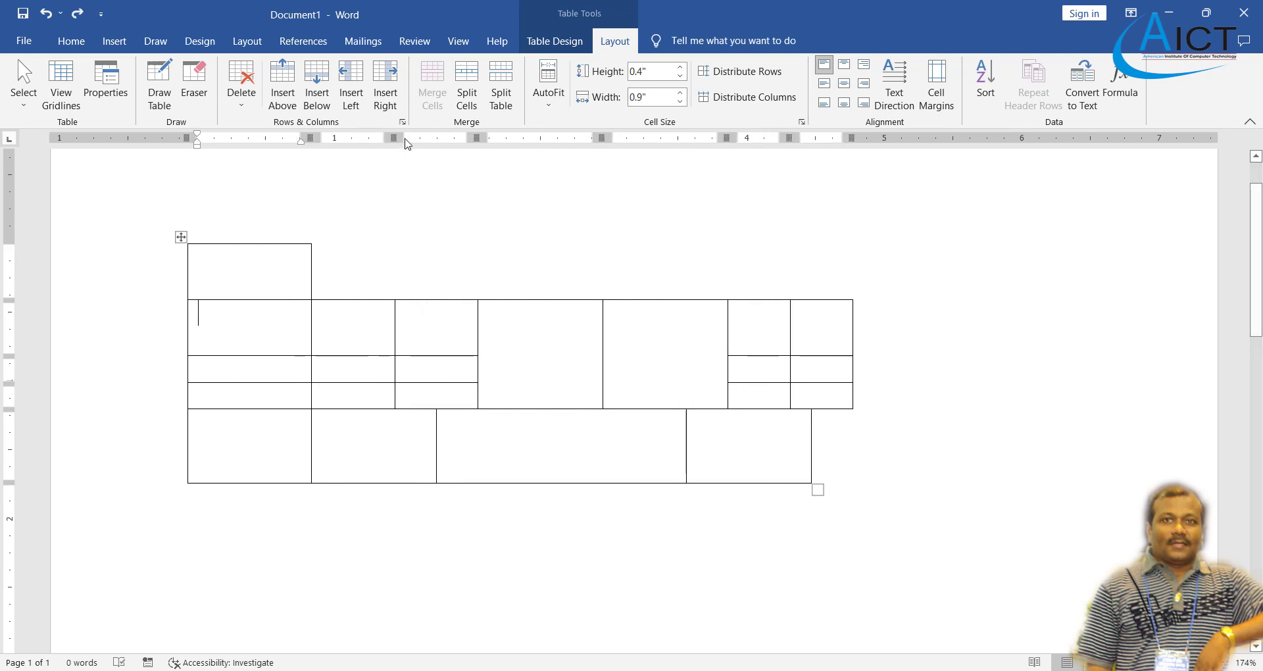
click(236, 106)
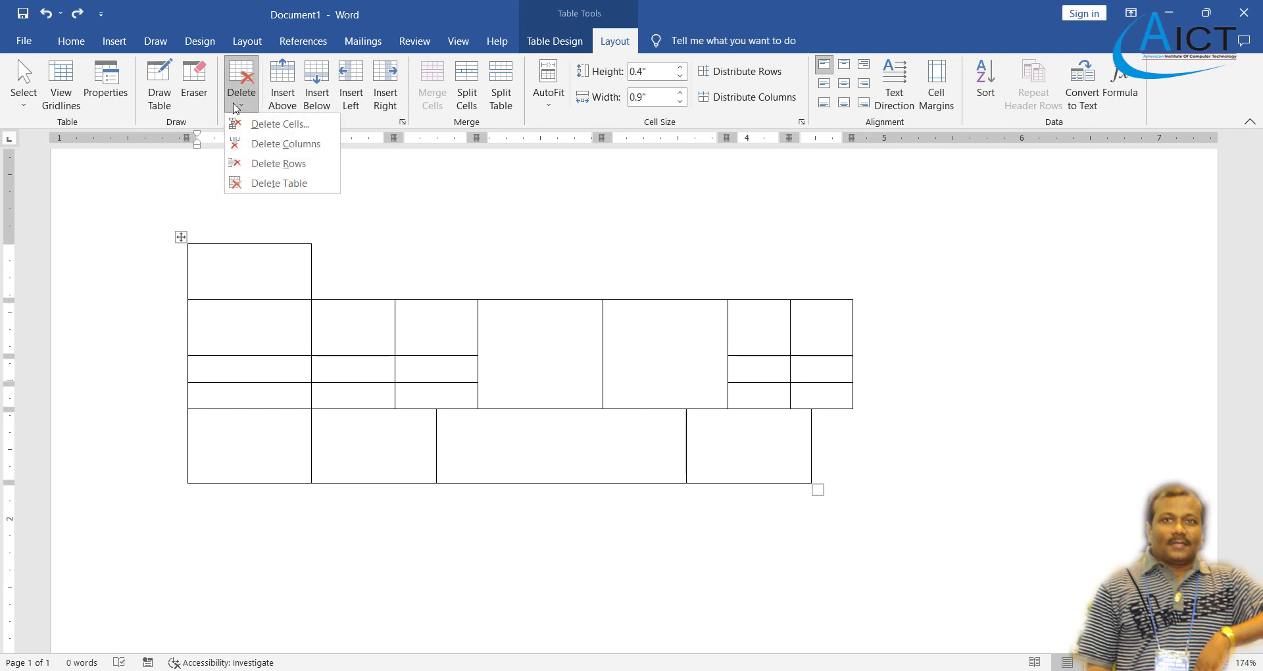
click(275, 185)
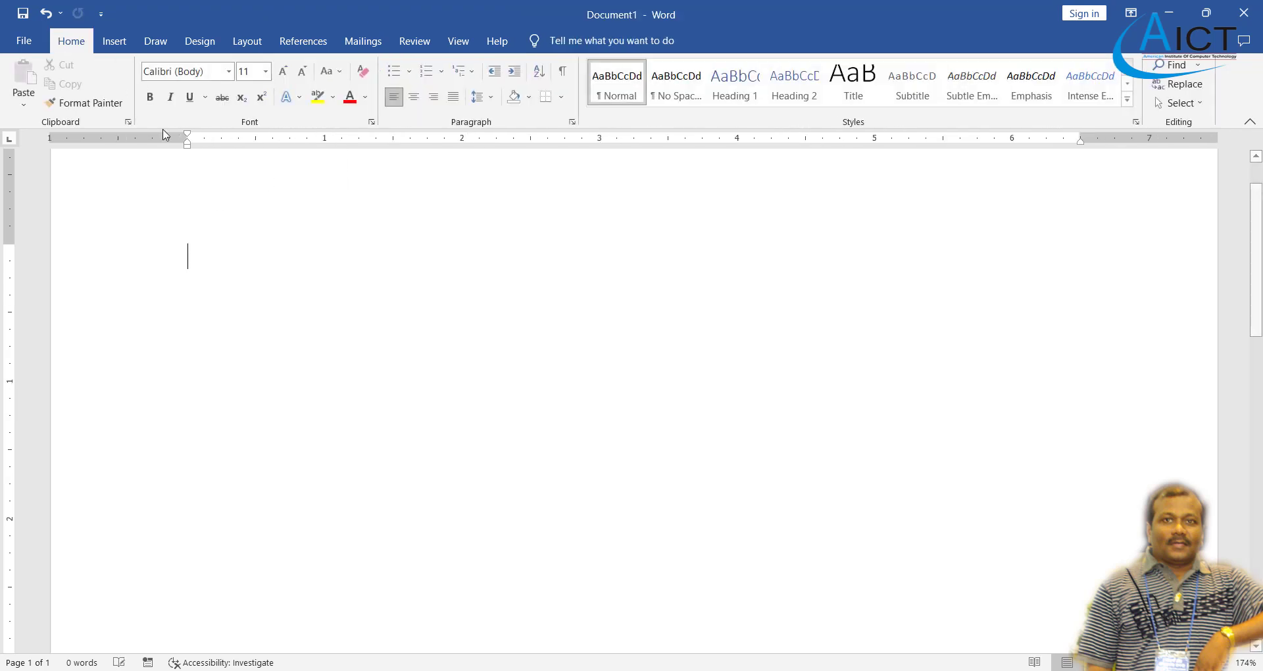
- Insert a 6×4 table and delete its second row
click(113, 41)
click(123, 113)
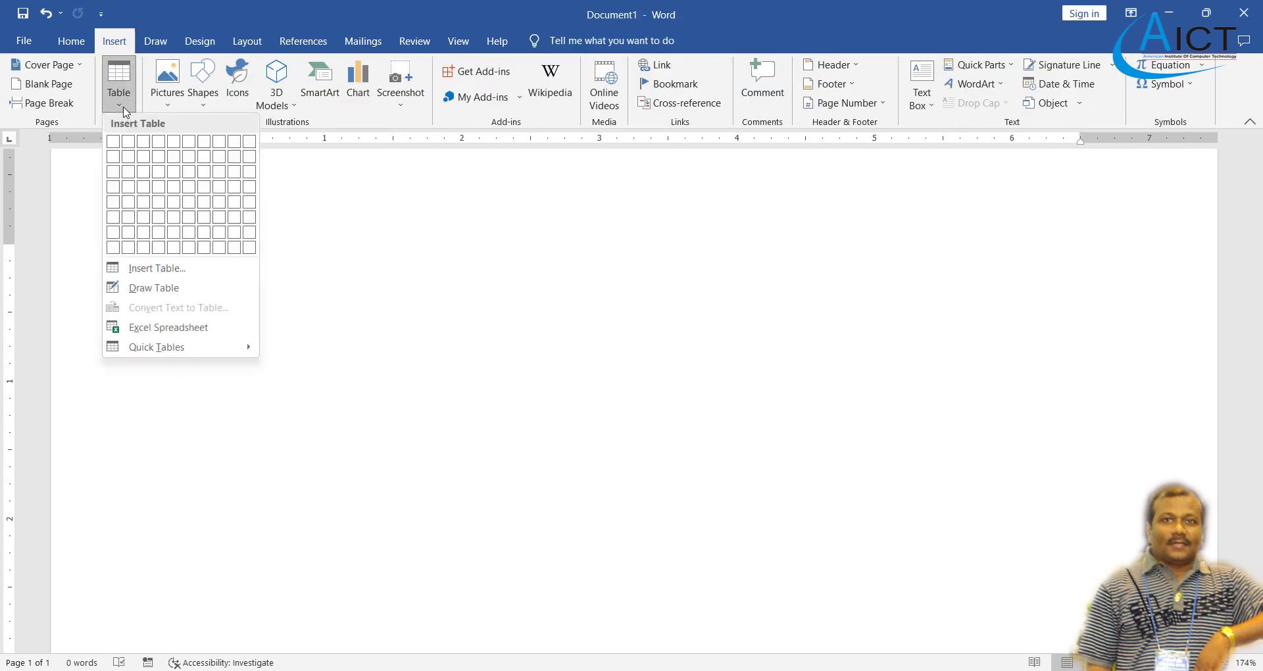
click(189, 196)
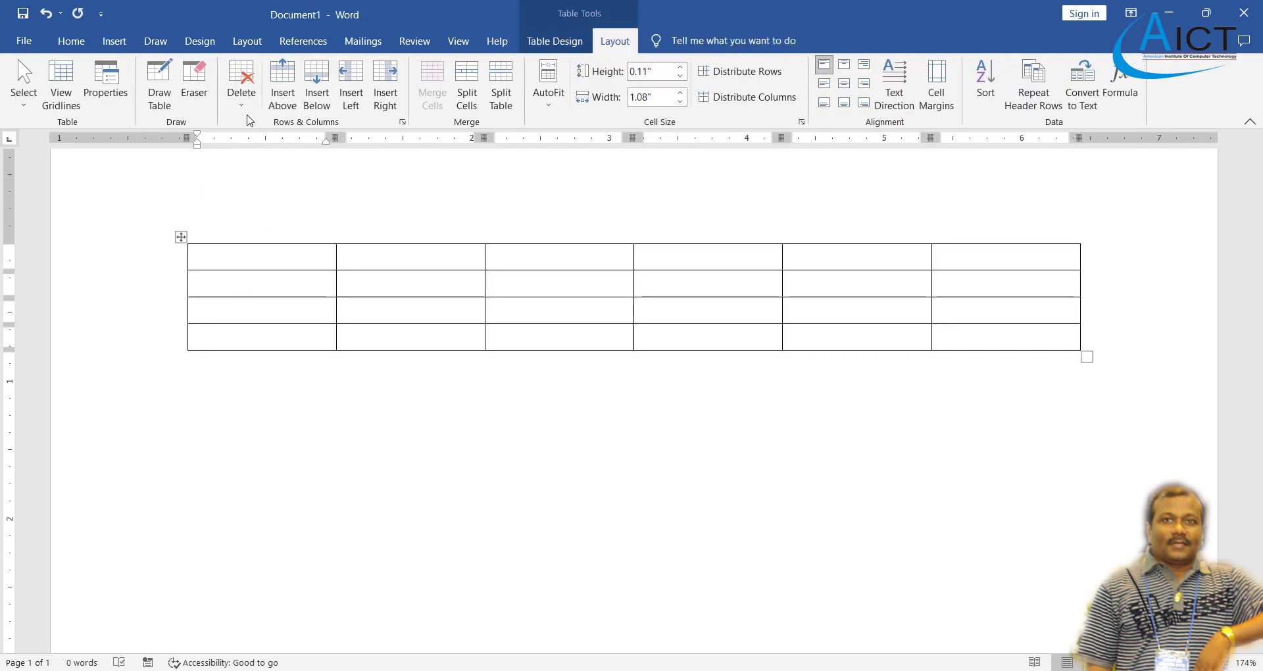
click(265, 286)
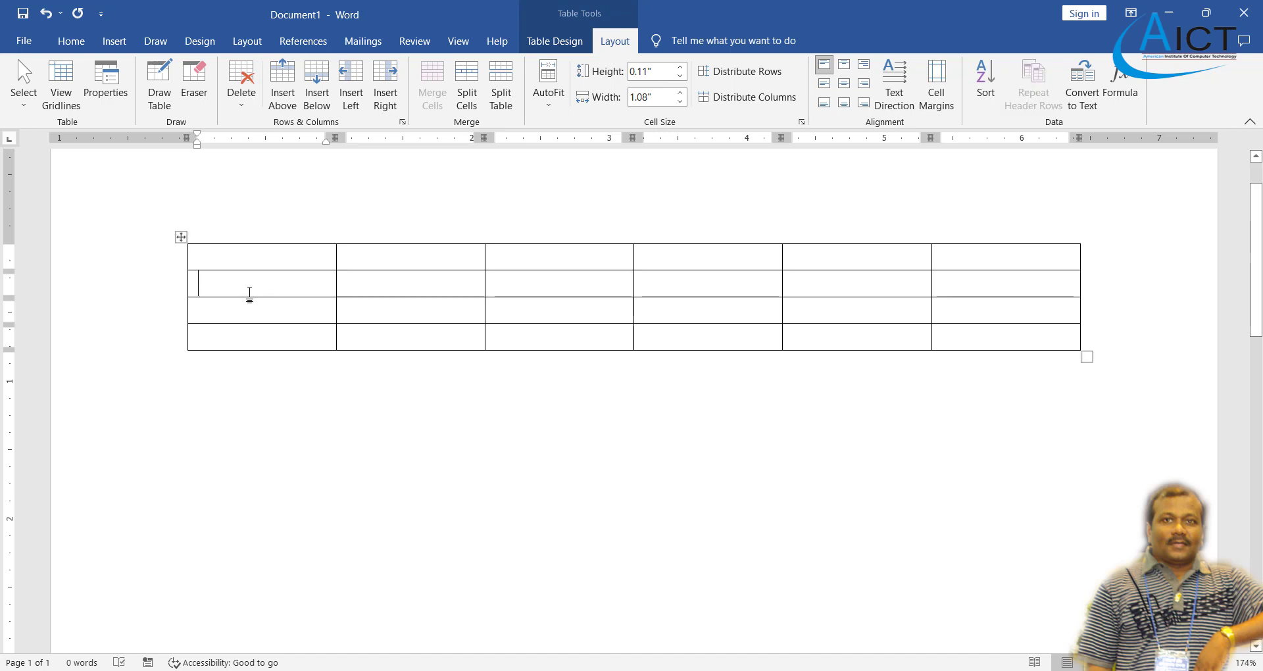
click(243, 107)
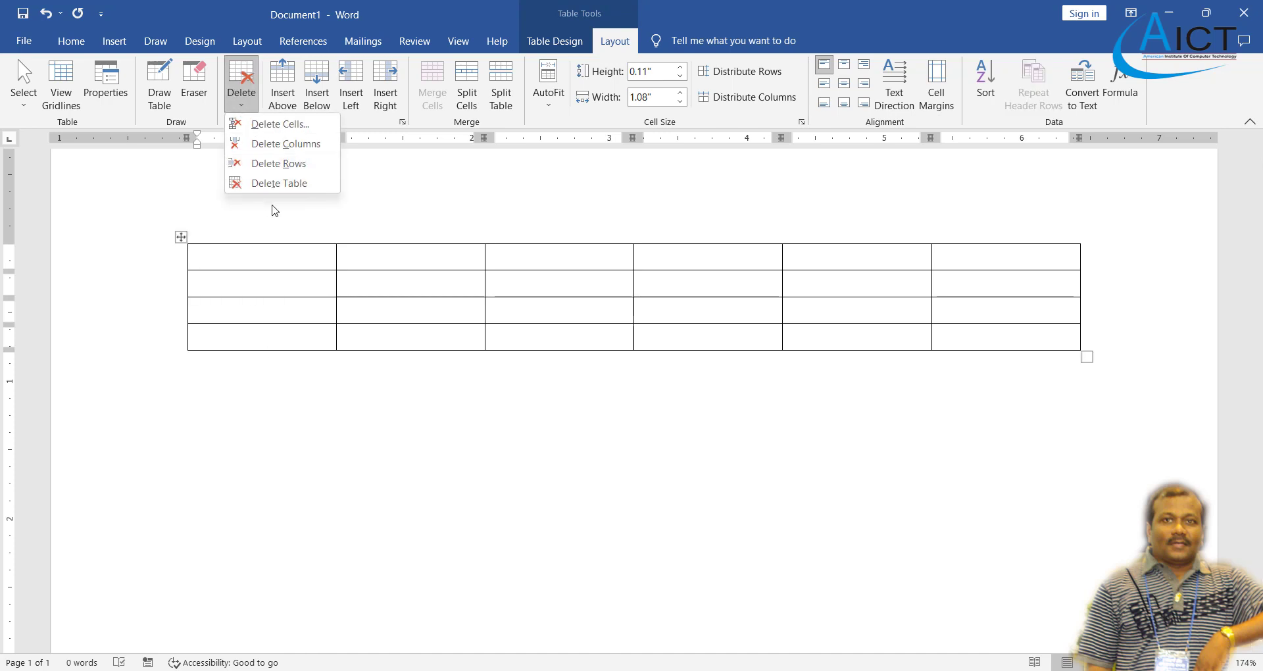
click(279, 163)
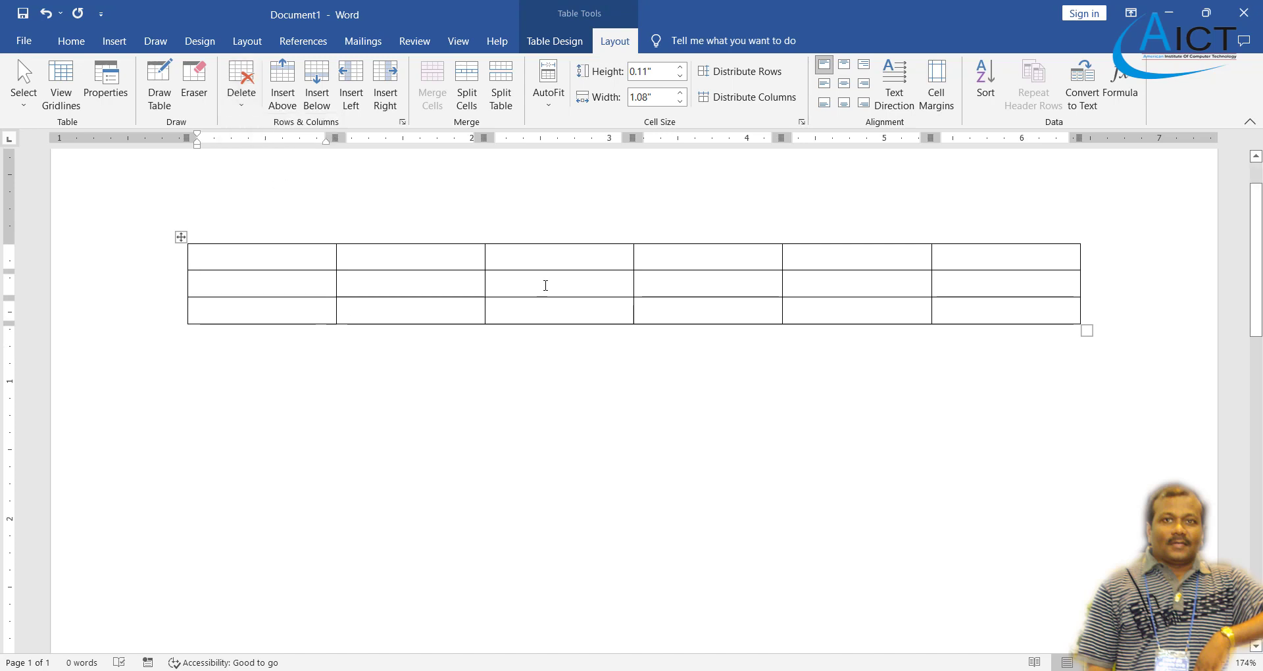
- Delete the fourth column, leaving a 5-column, 3-row table
click(732, 260)
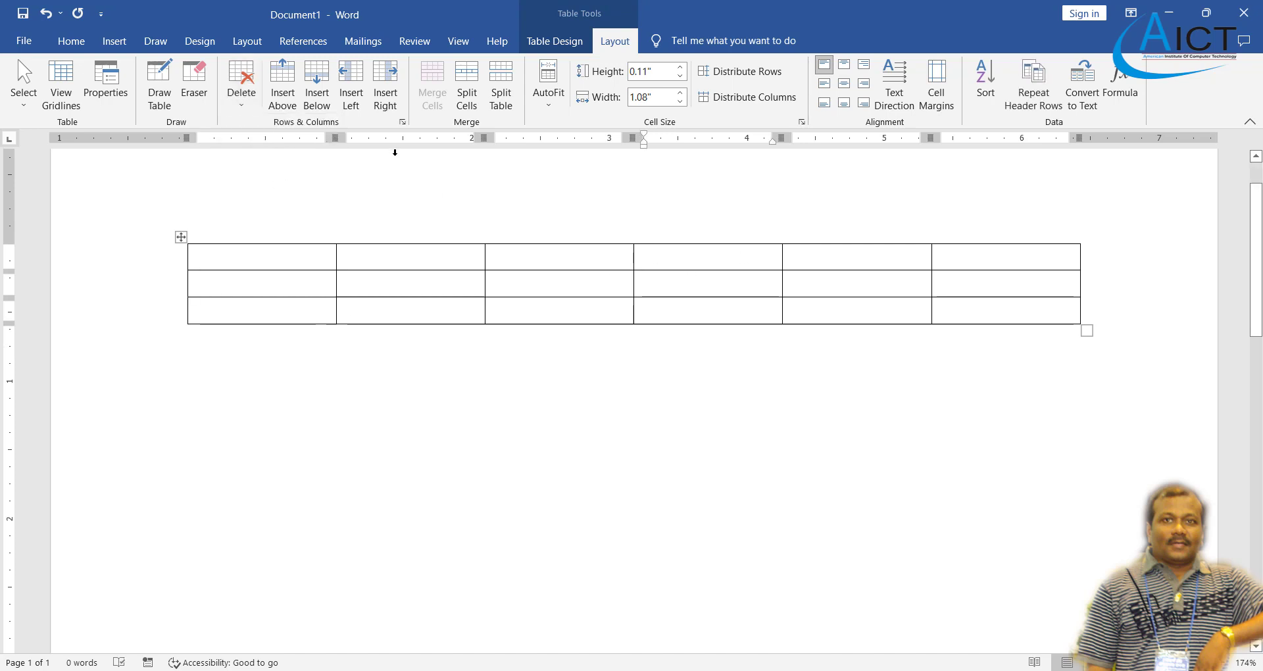
click(241, 85)
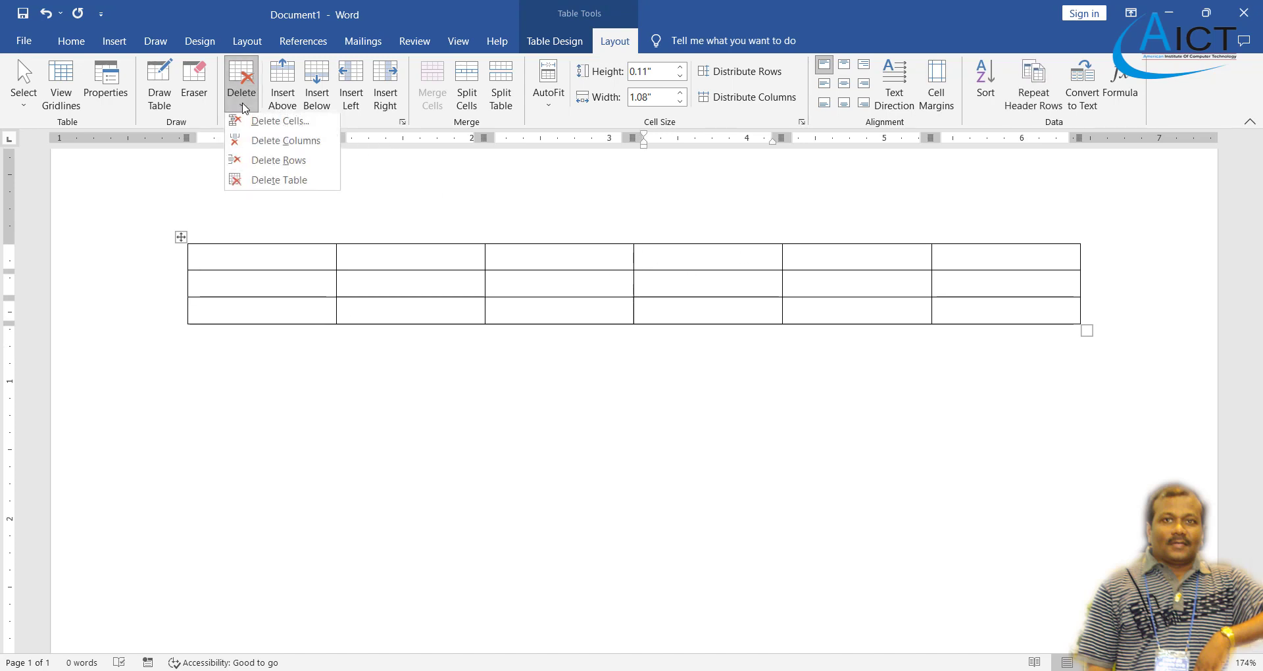
click(282, 151)
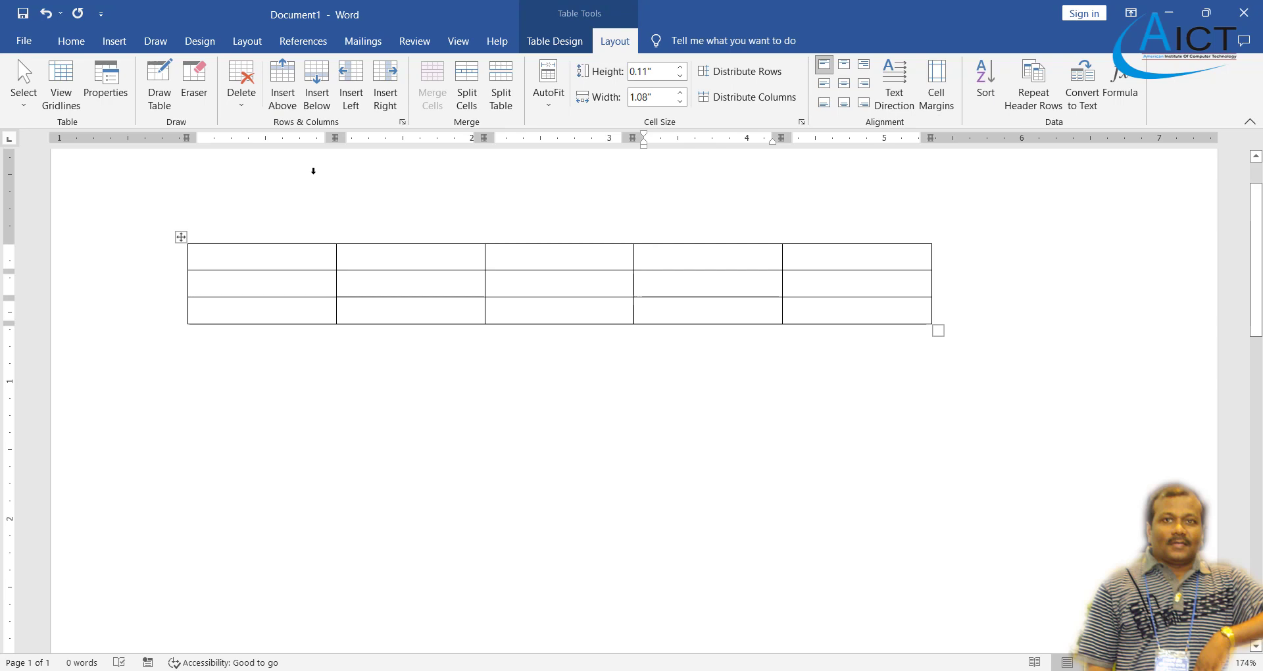
- Type 'A' and 'AB' in cells, adding rows above and below the A row
text(A)
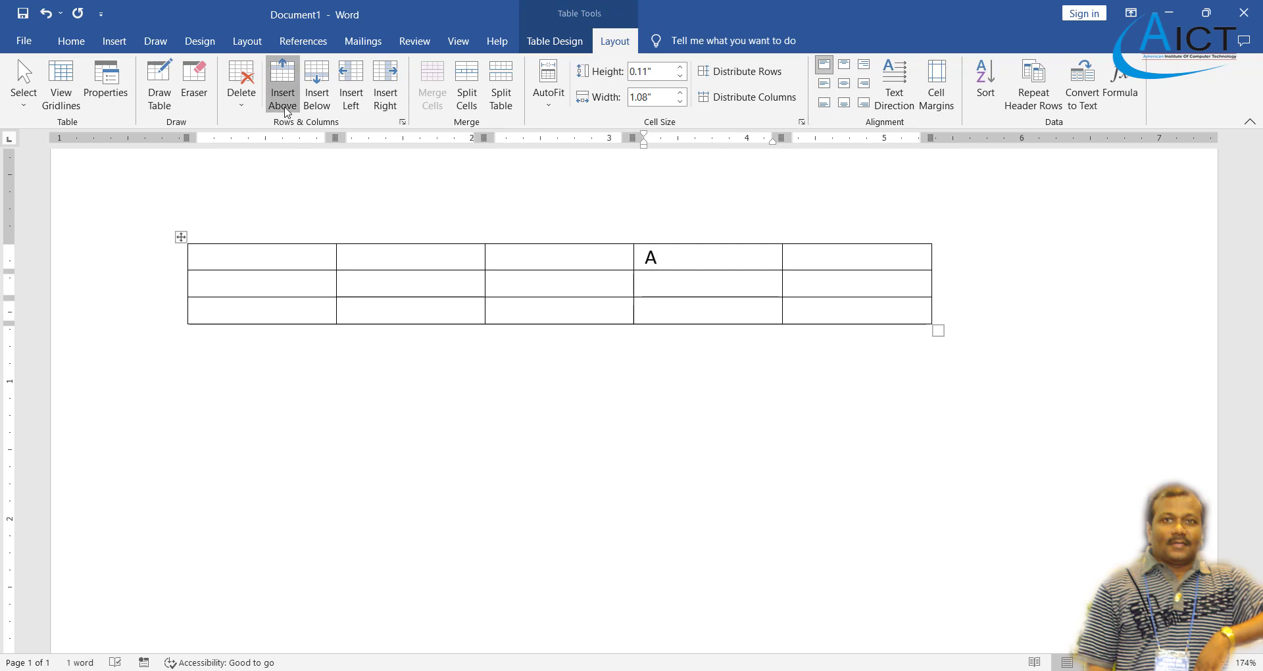
click(283, 105)
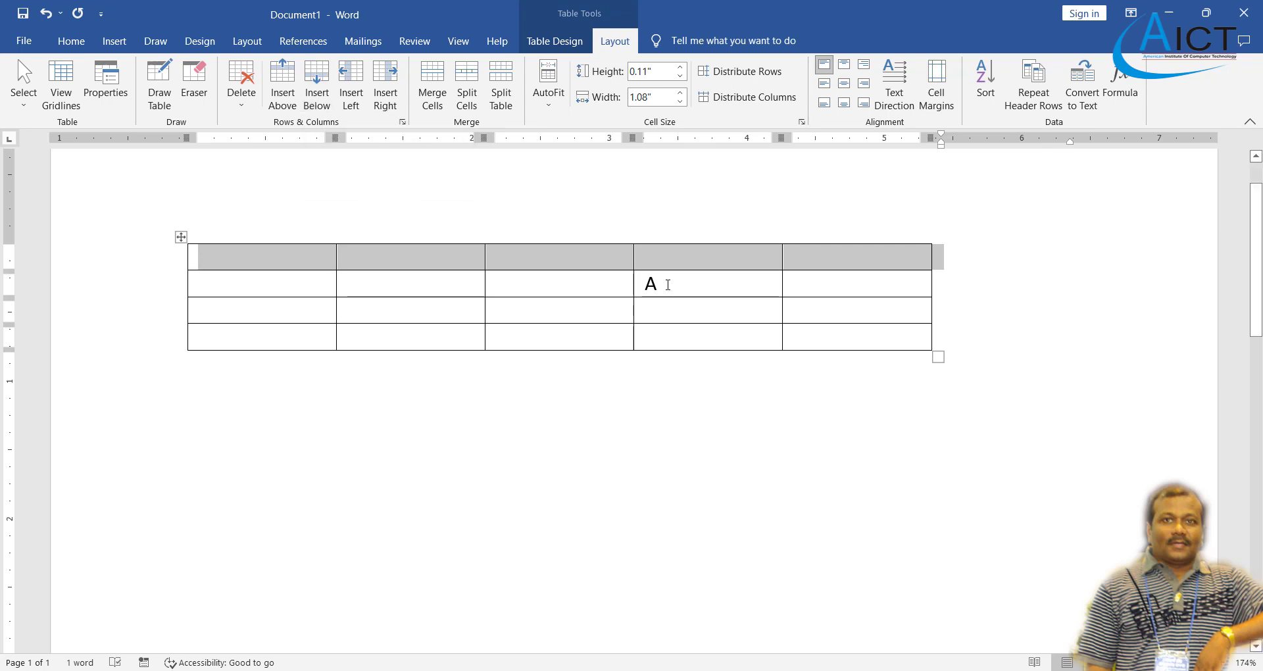
click(668, 284)
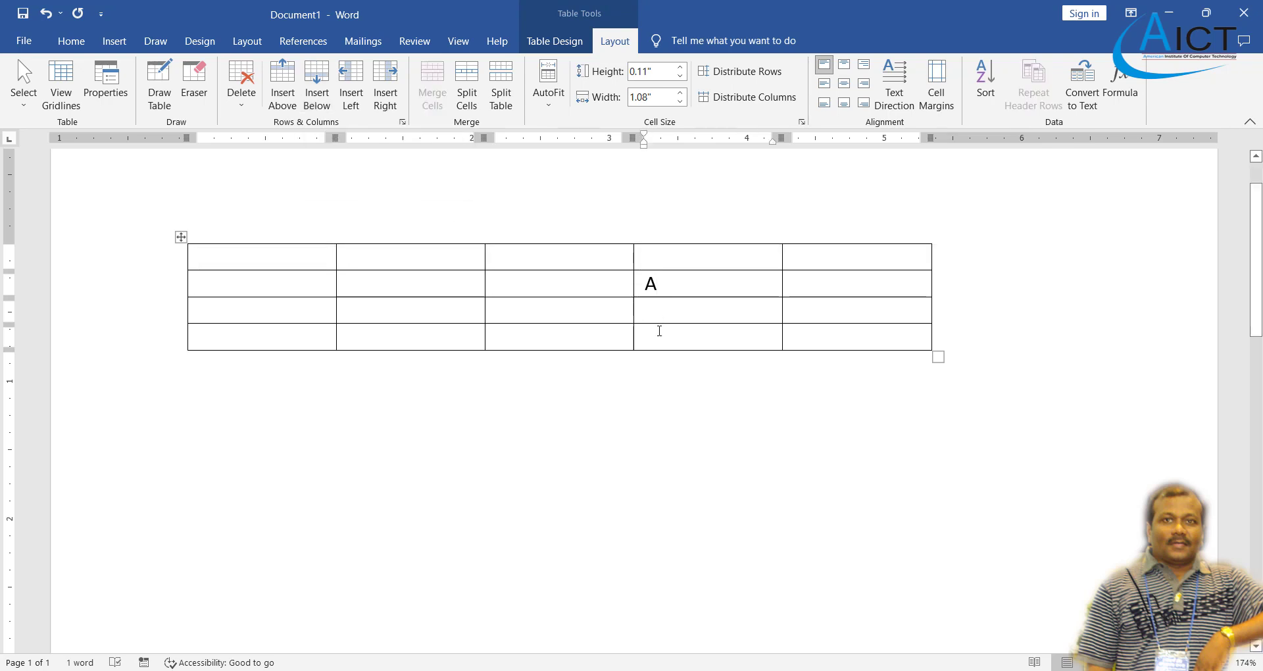
text(A)
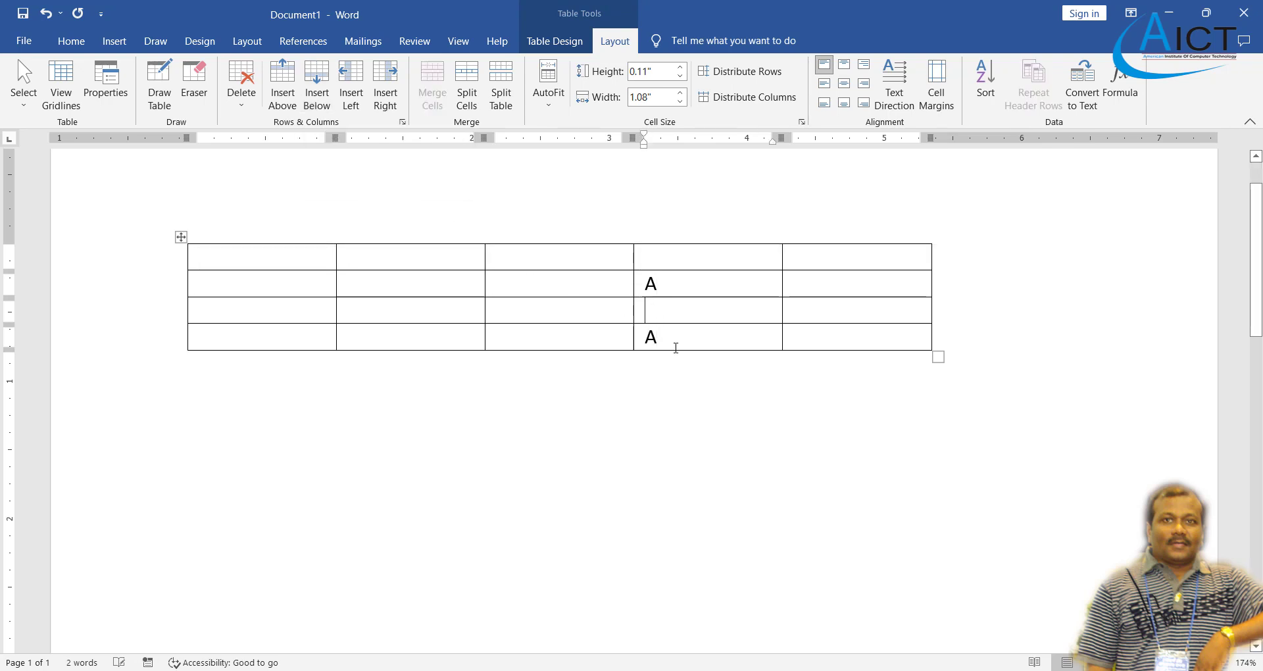
text(B)
click(694, 291)
click(327, 102)
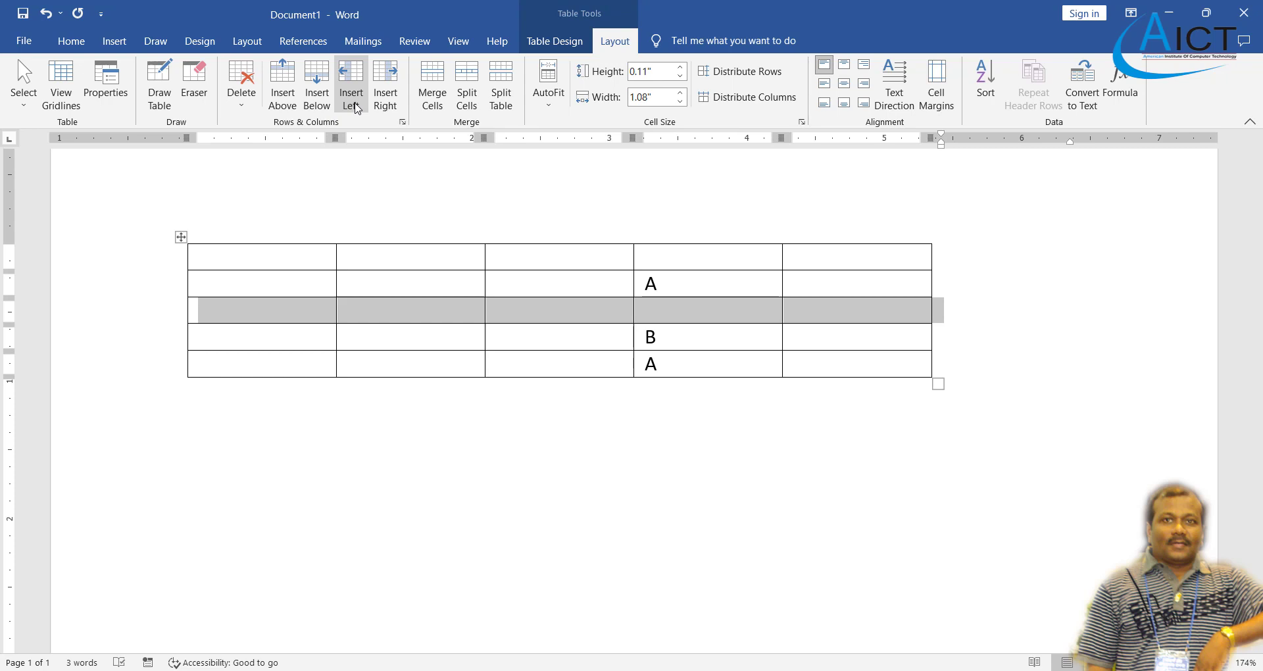
- Type 'A' in the new row and insert columns left and right of the lettered column
click(832, 318)
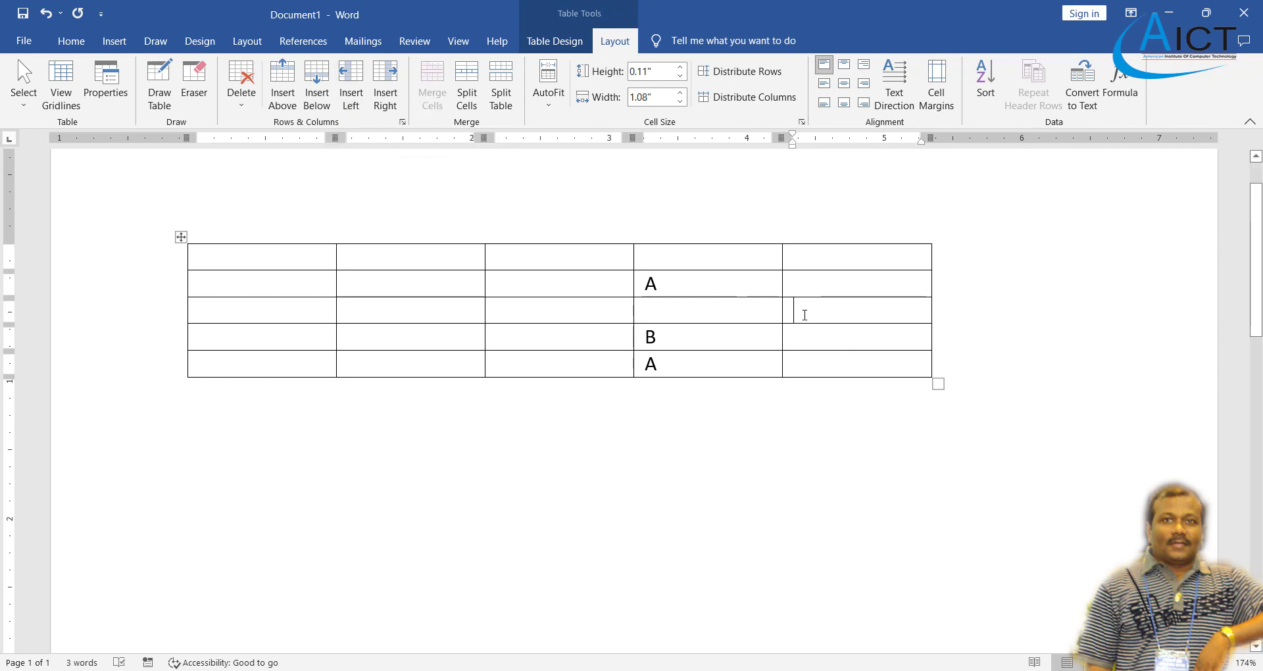
text(A)
click(789, 343)
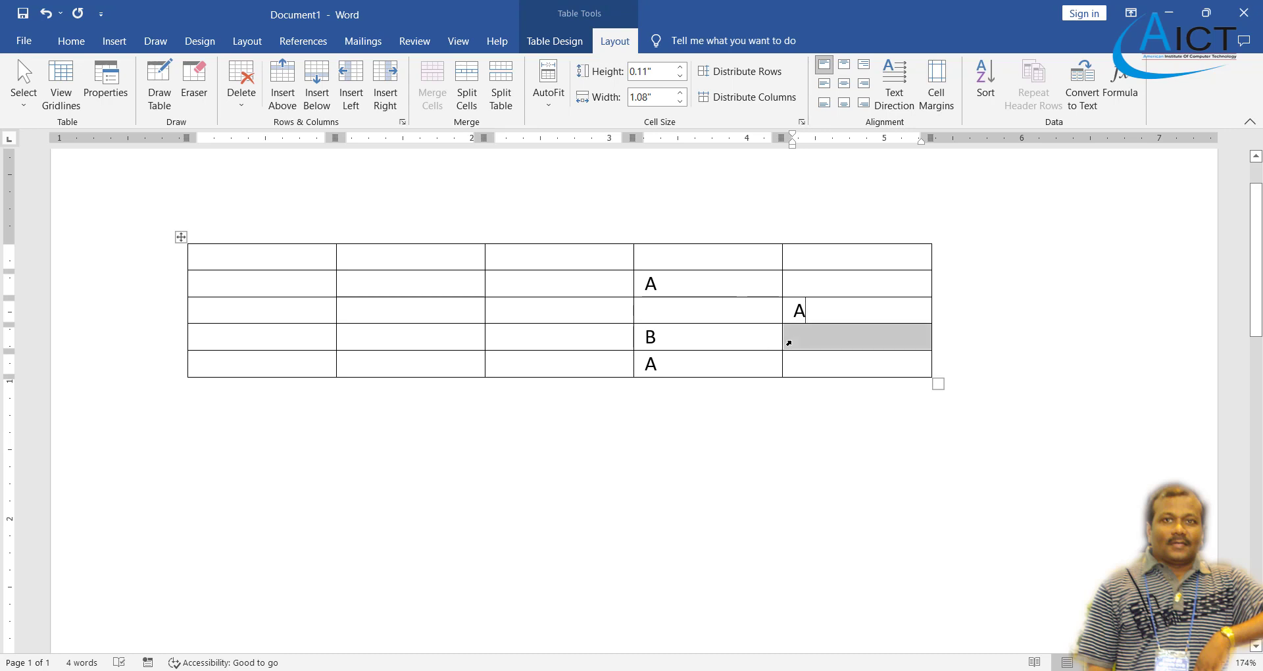
click(801, 341)
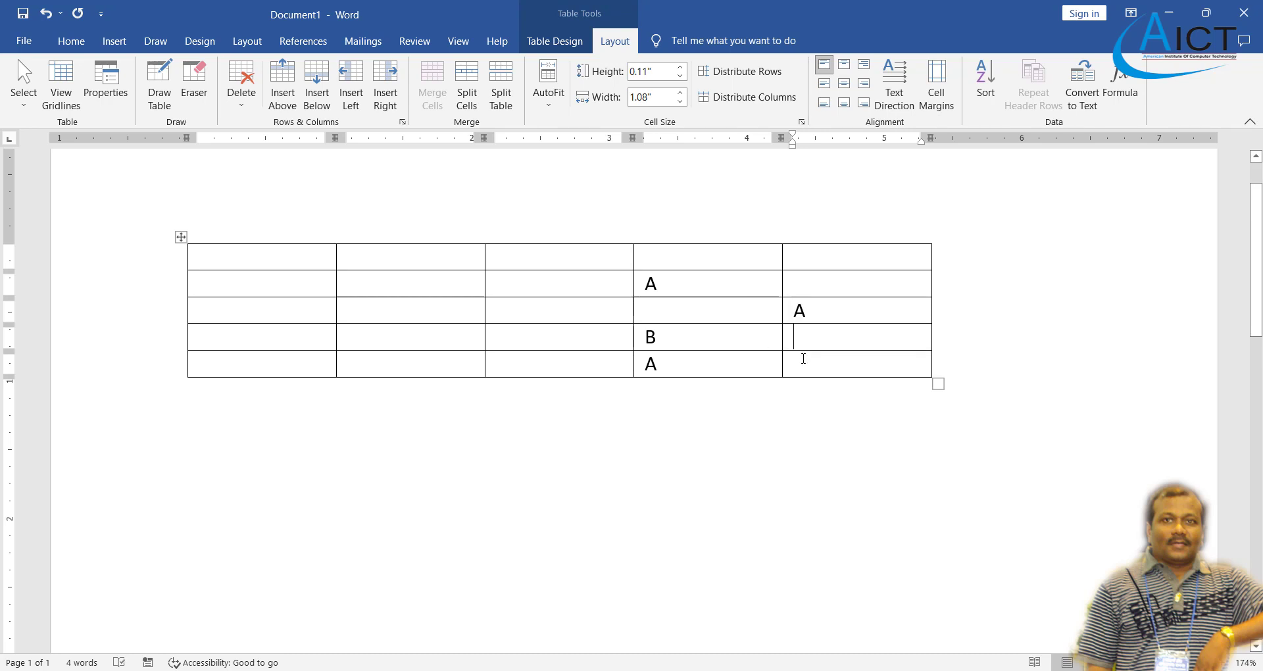
click(739, 341)
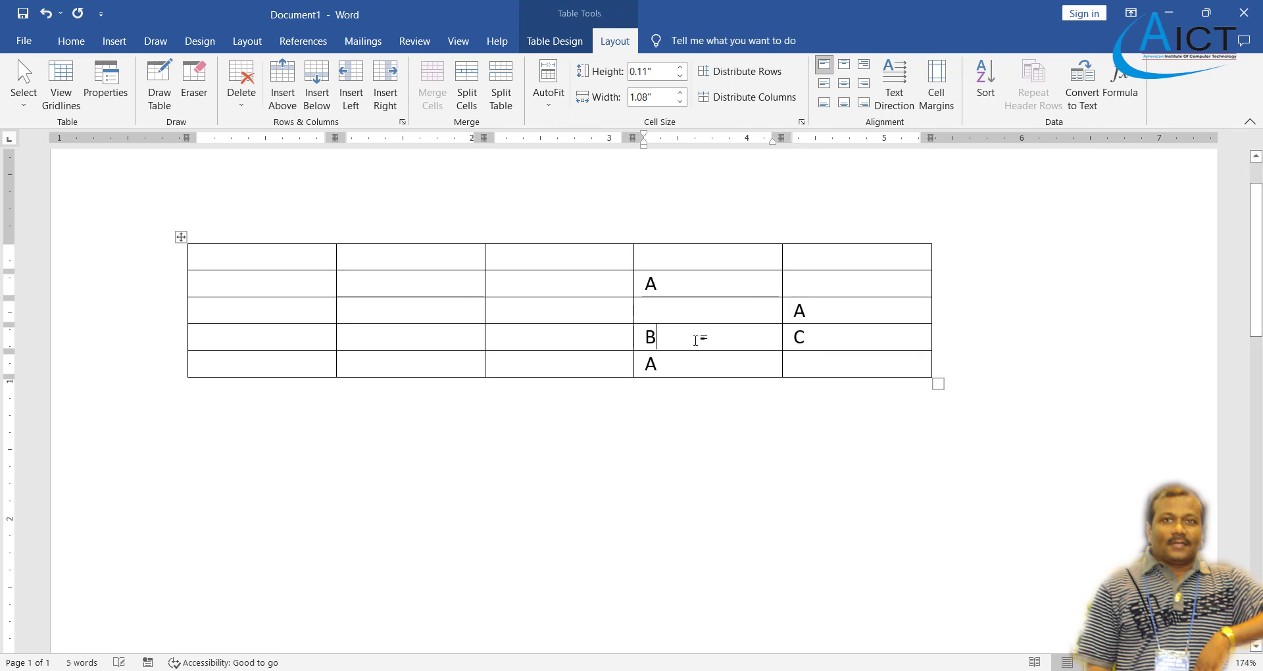
click(356, 107)
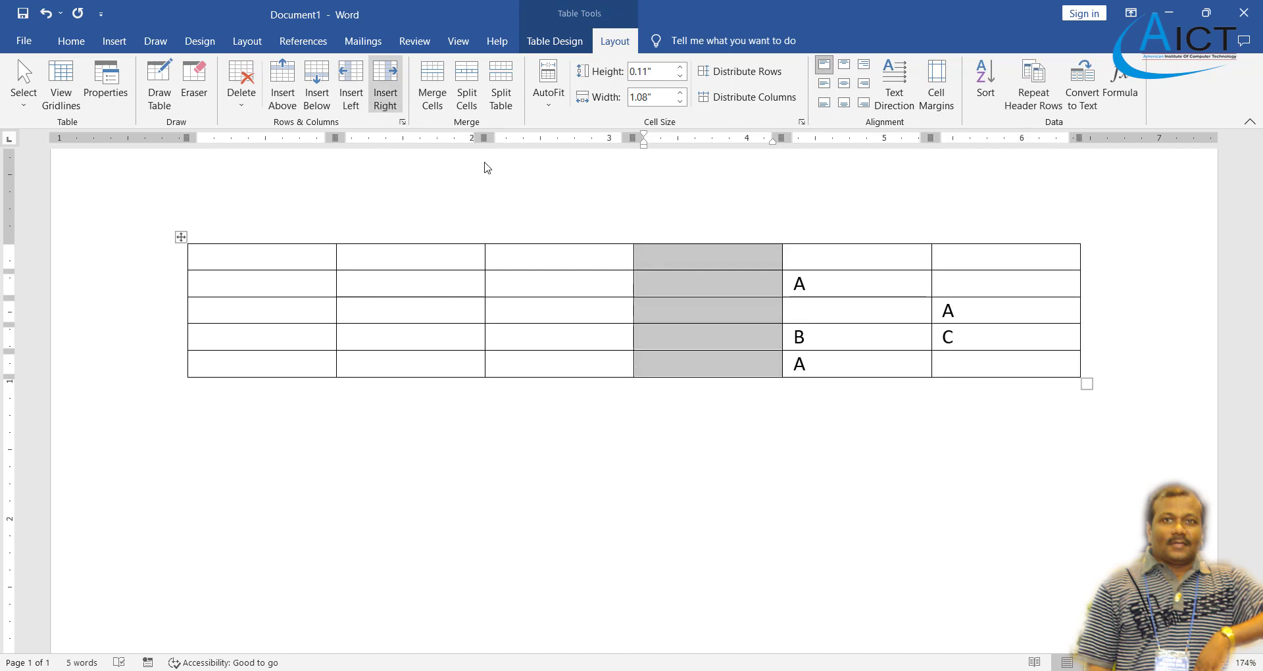
click(827, 341)
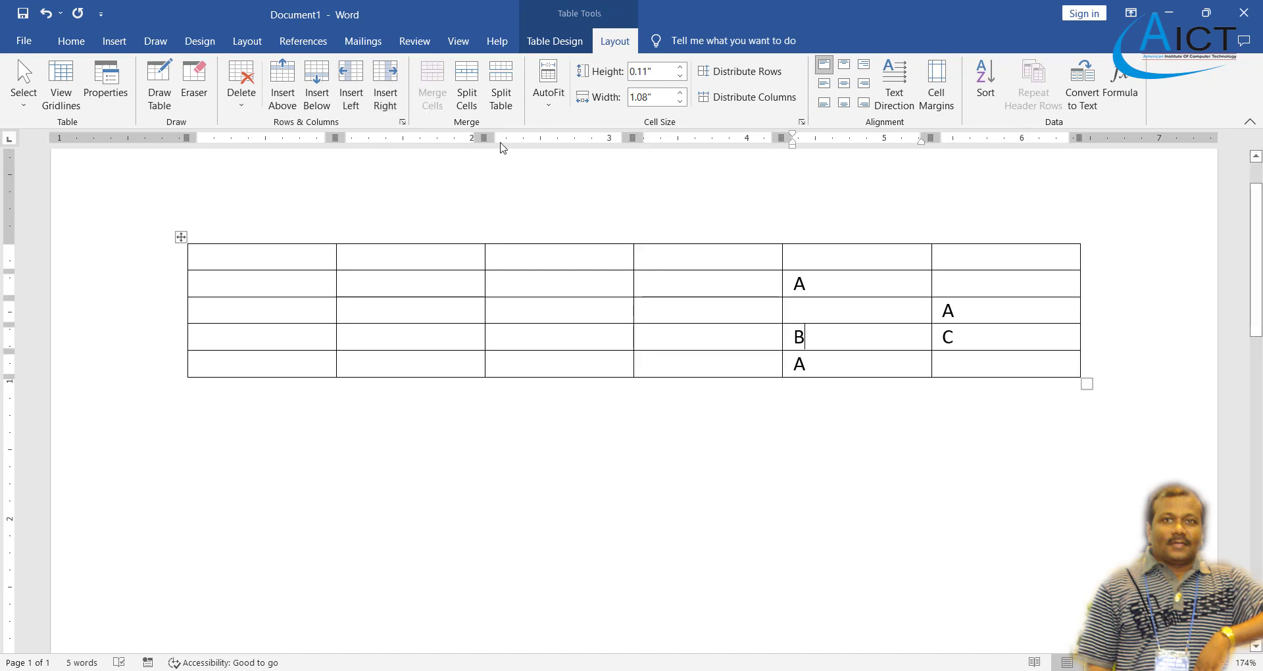
click(395, 102)
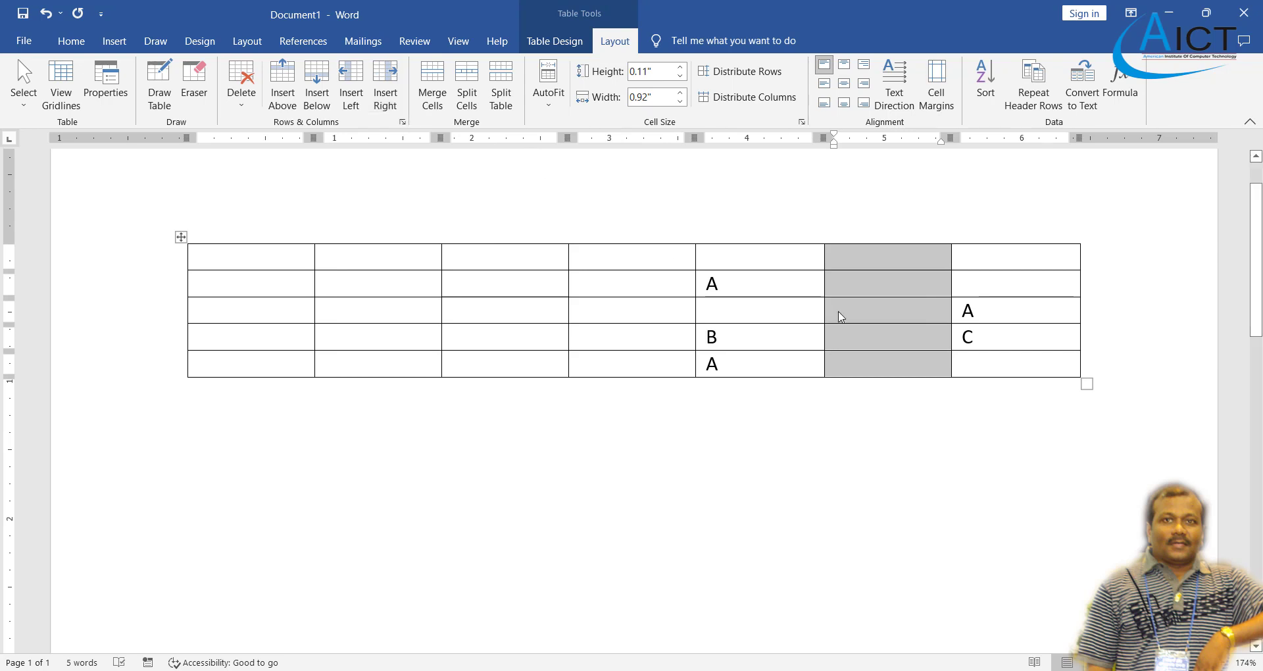
- Select the whole table, clear its letters, and delete the table
drag(1122, 398, 219, 209)
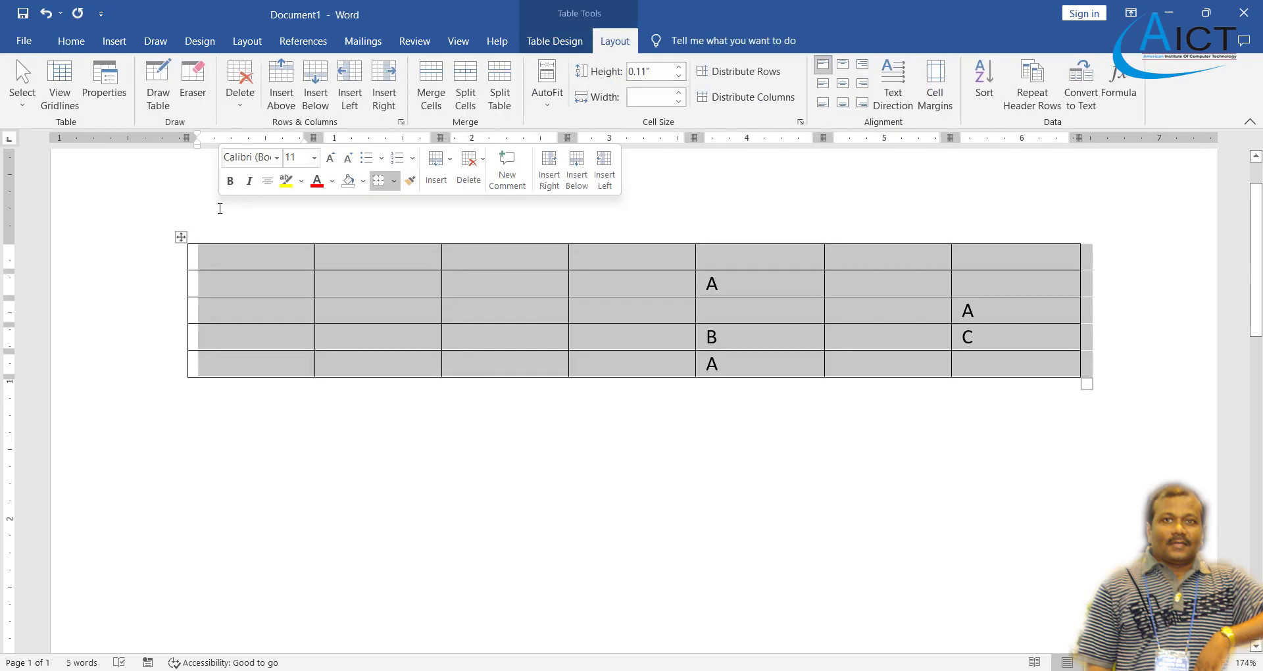
key(Delete)
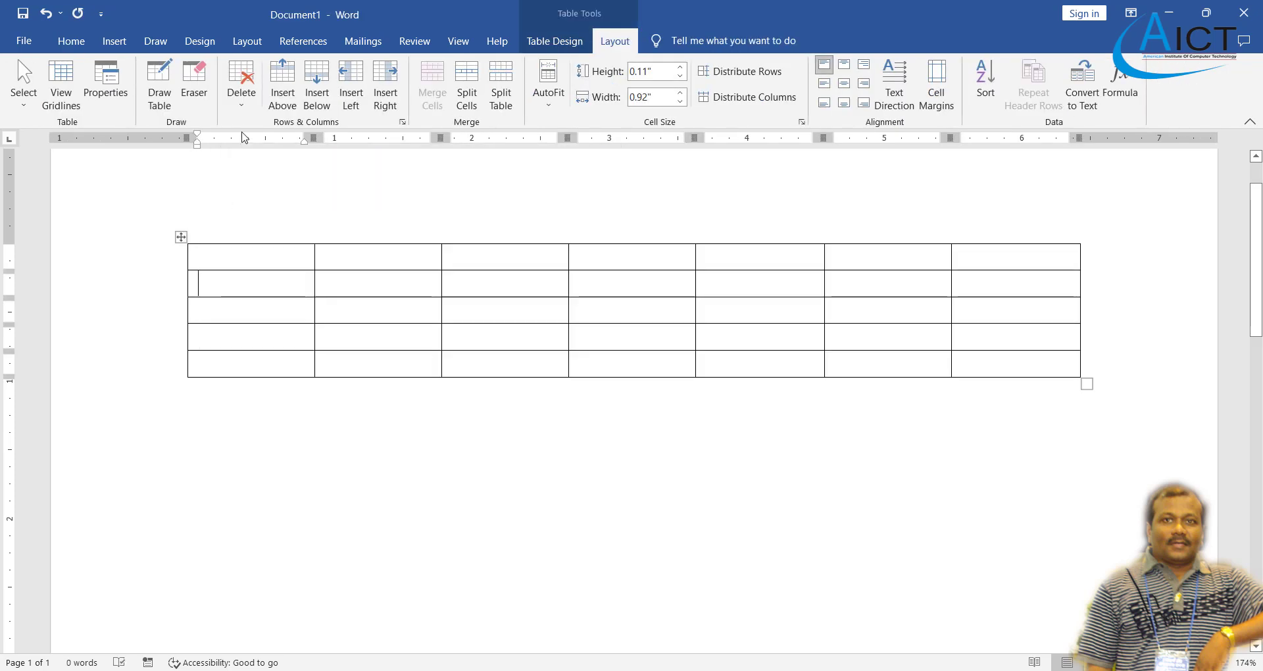
click(242, 89)
click(273, 197)
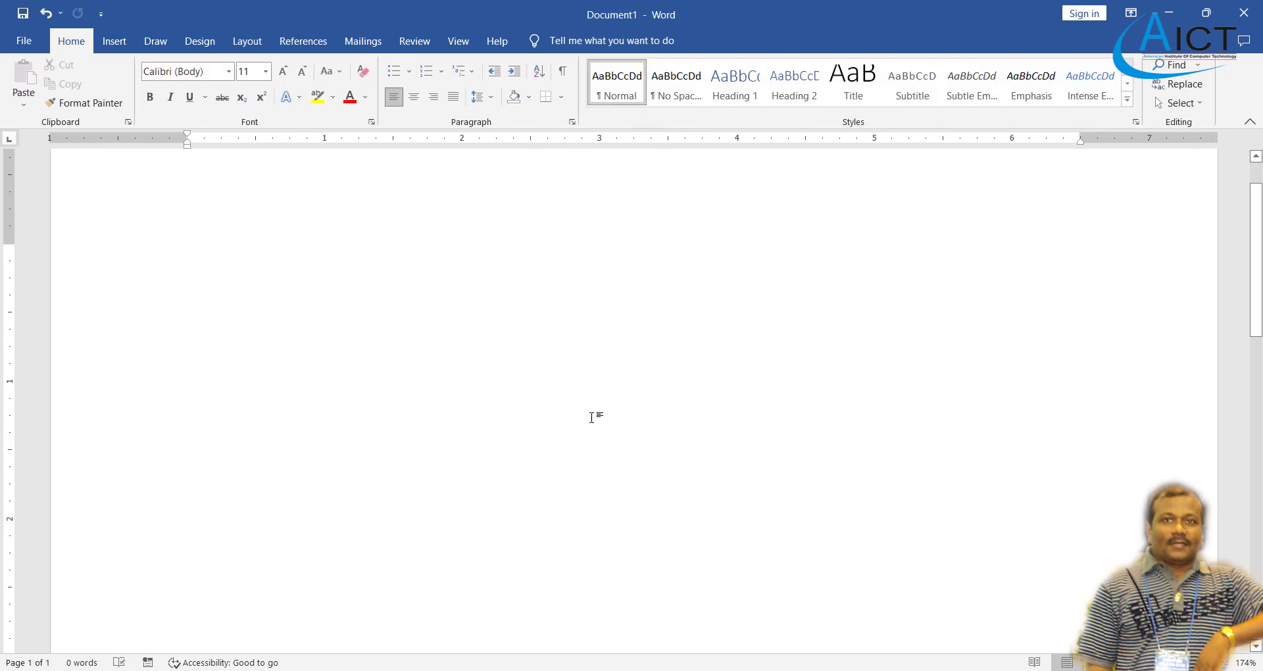
key(alt+Tab)
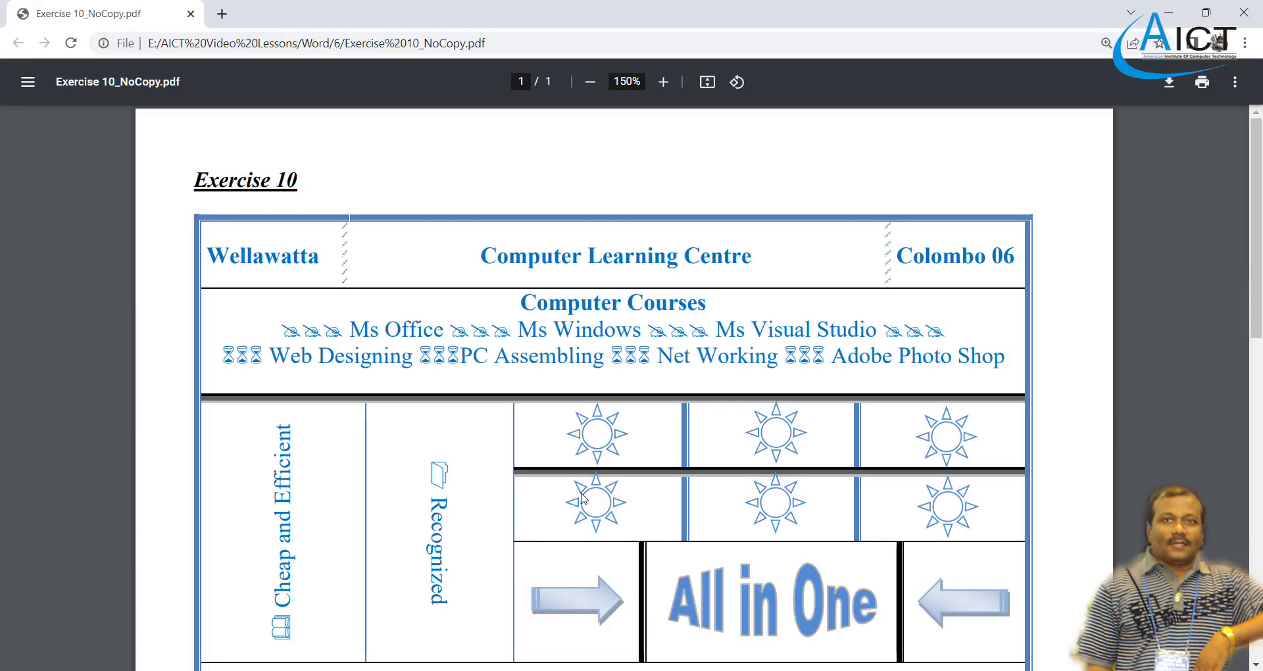
scroll(582, 498, down, 5)
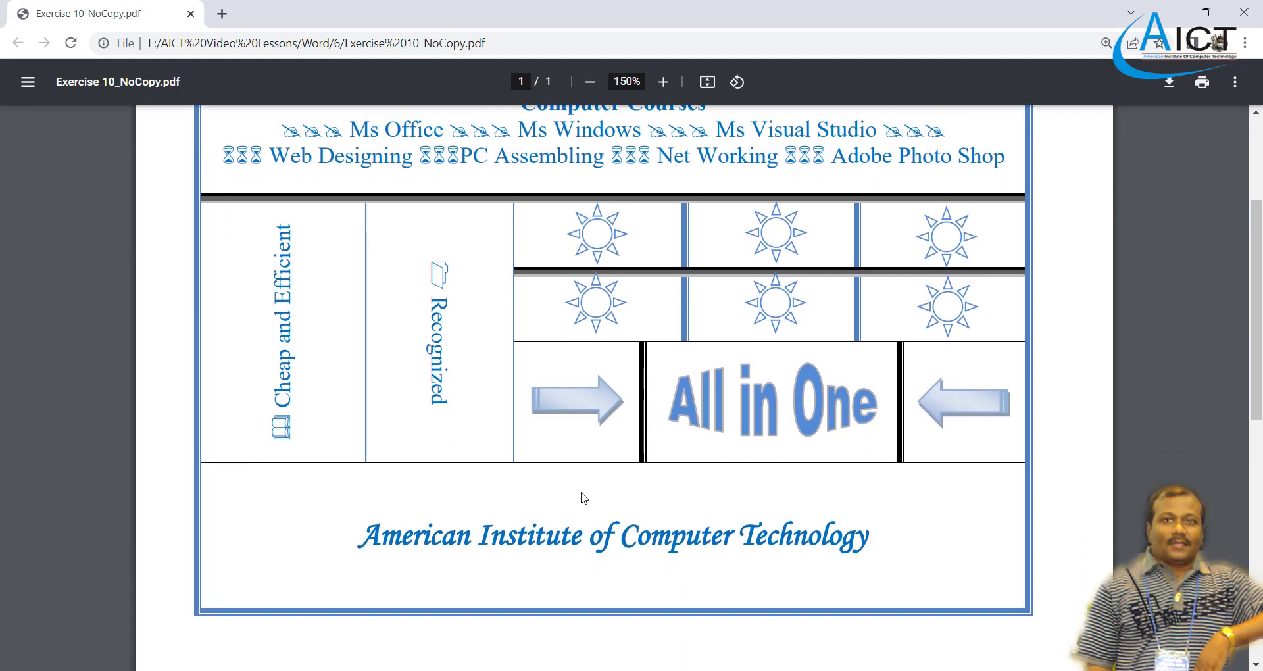
scroll(582, 498, up, 5)
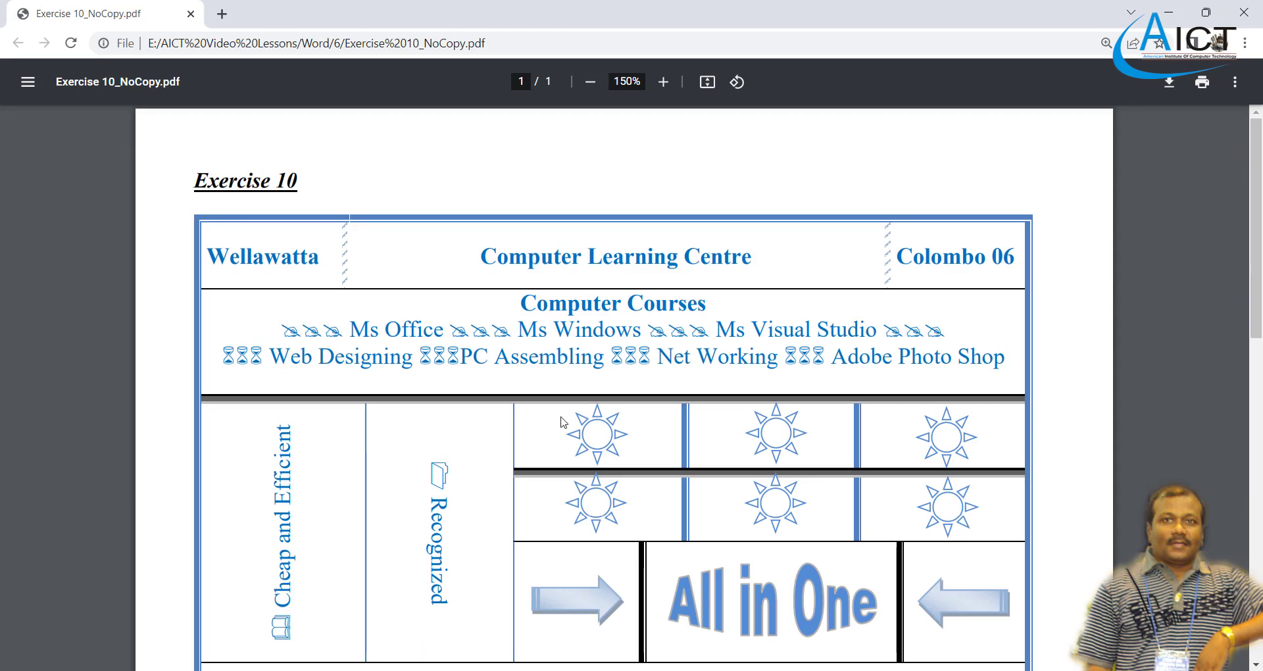
scroll(563, 421, down, 12)
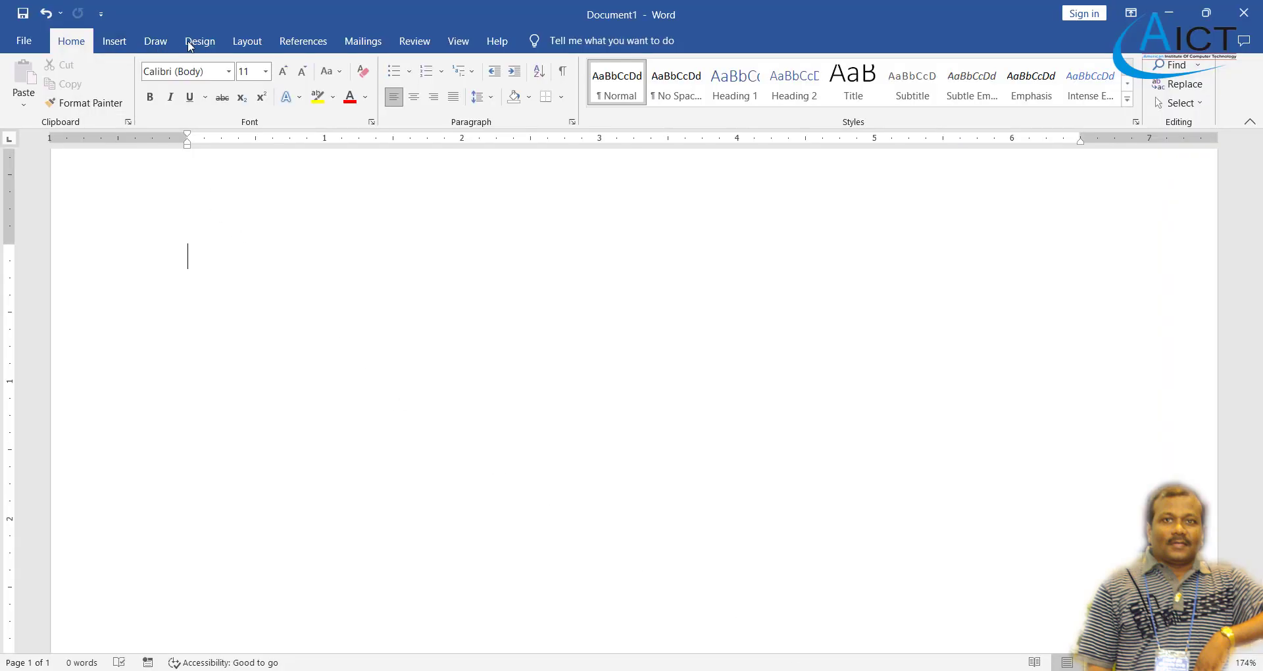
- Apply the Last Custom Setting margins and set the paper size to A4
click(238, 45)
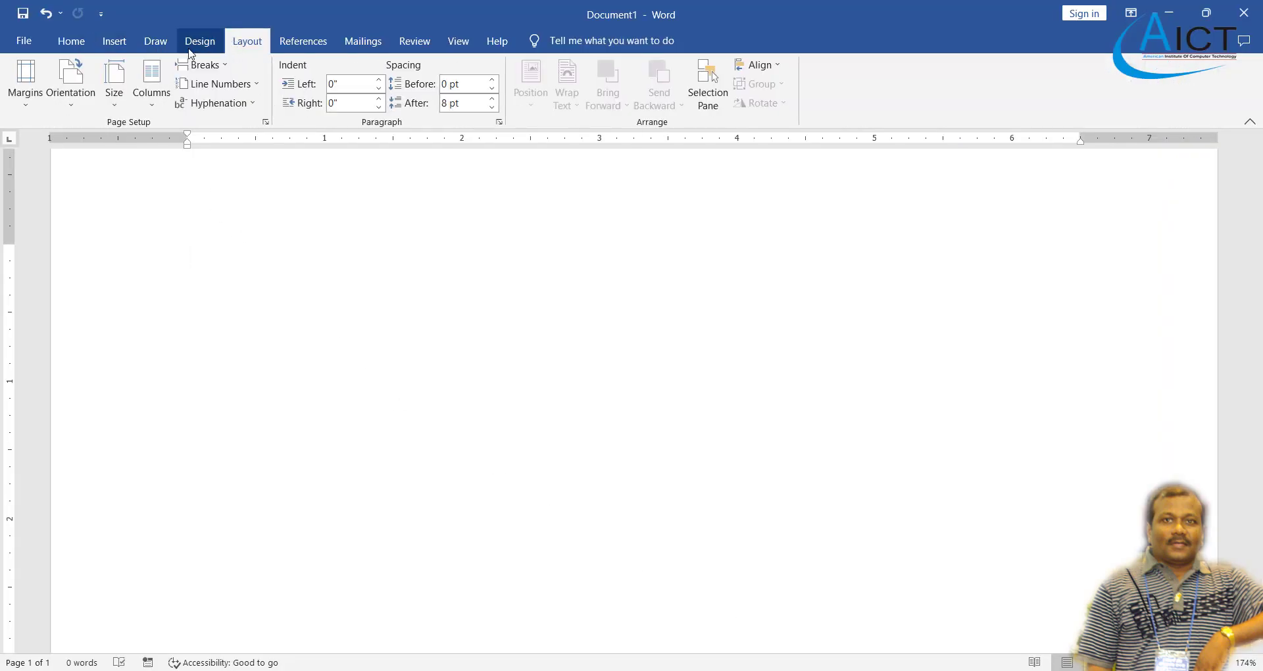
click(26, 98)
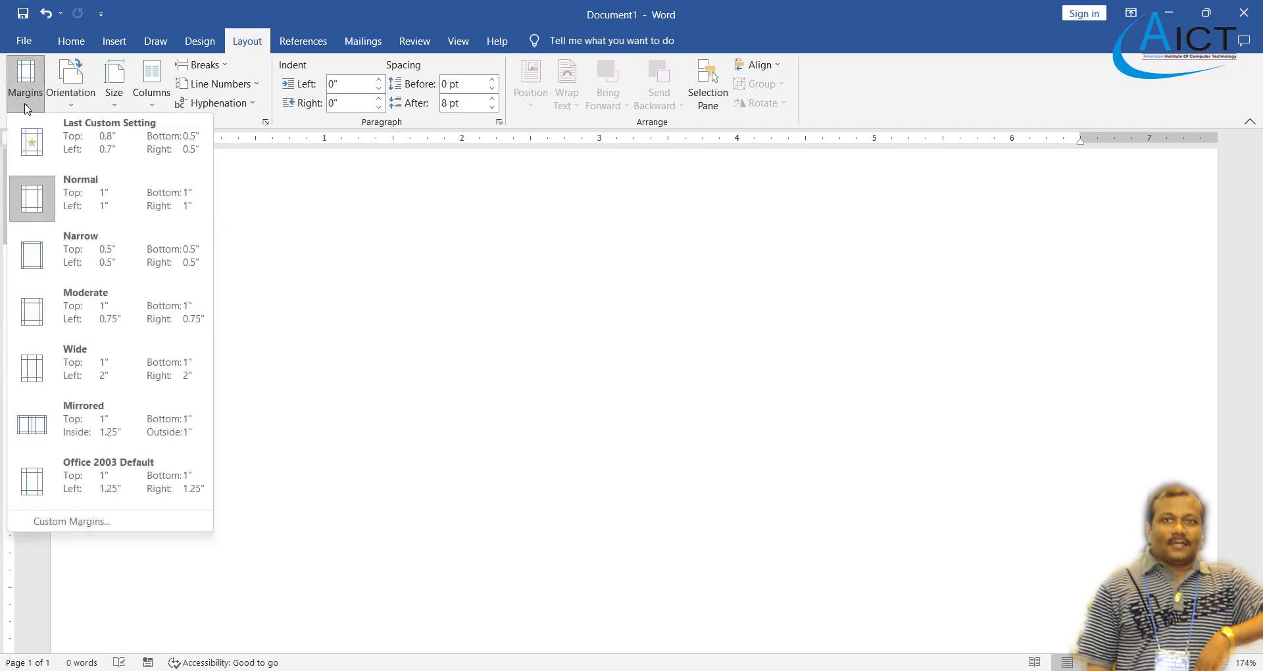
click(105, 149)
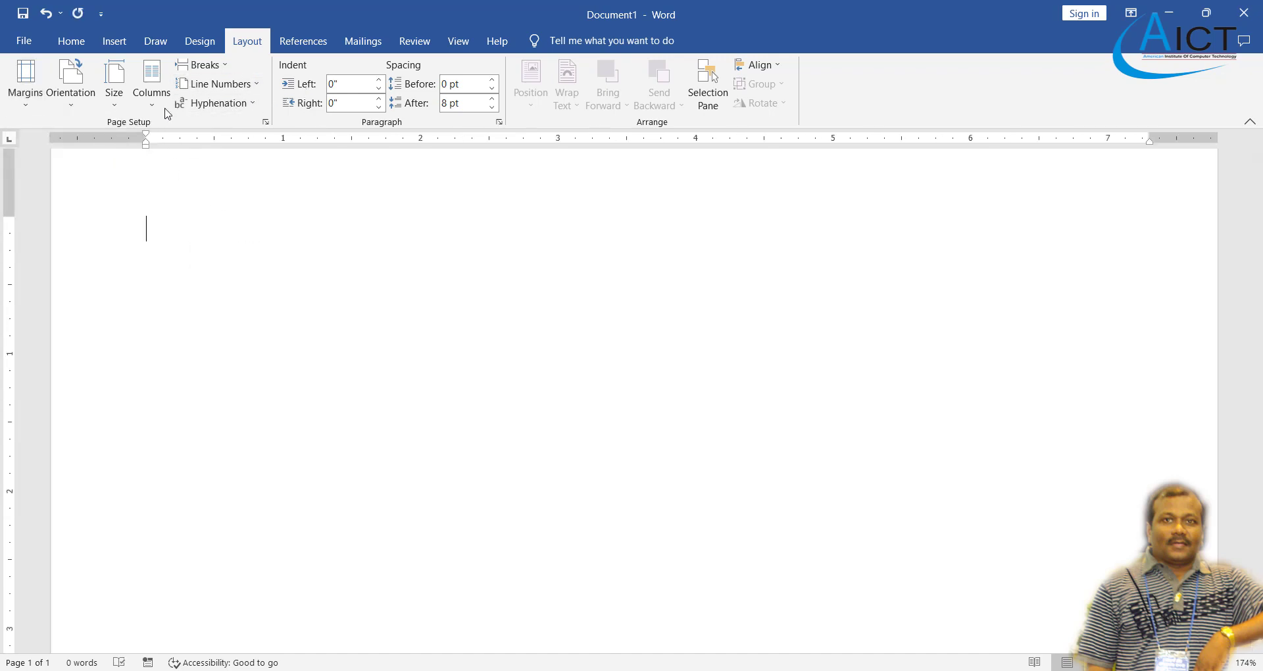
click(113, 83)
click(158, 124)
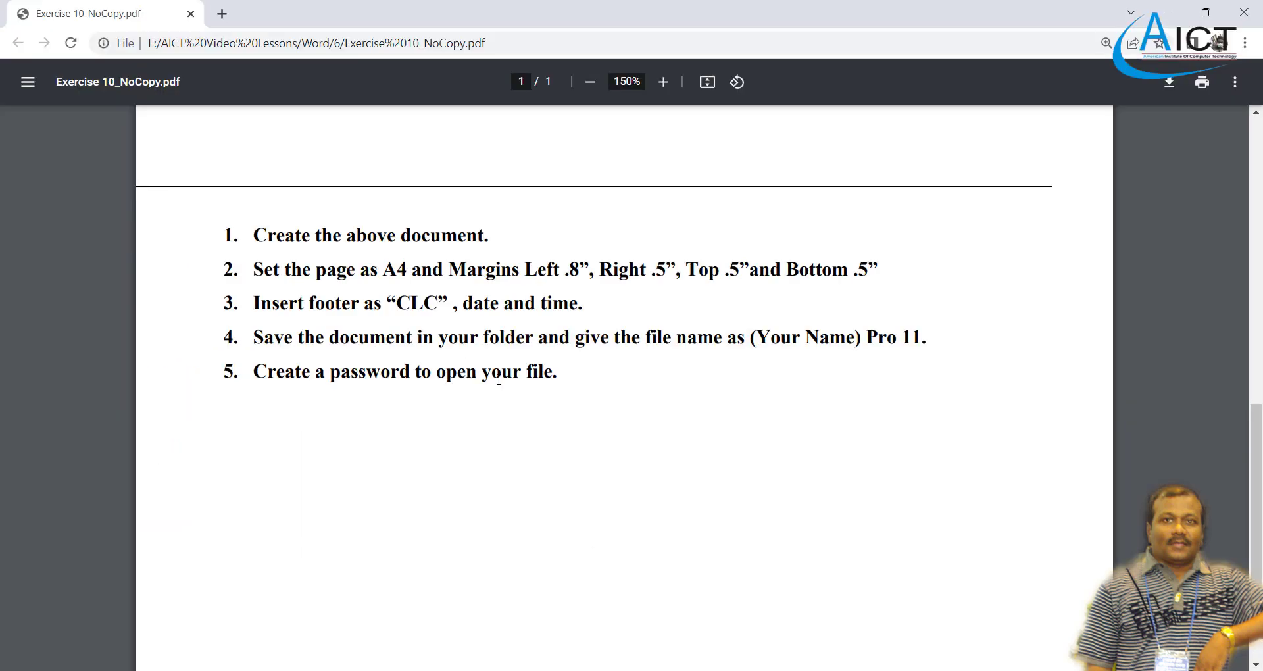
- Scroll the reference PDF down to the American Institute of Computer Technology line and back
scroll(499, 379, up, 10)
scroll(499, 379, down, 3)
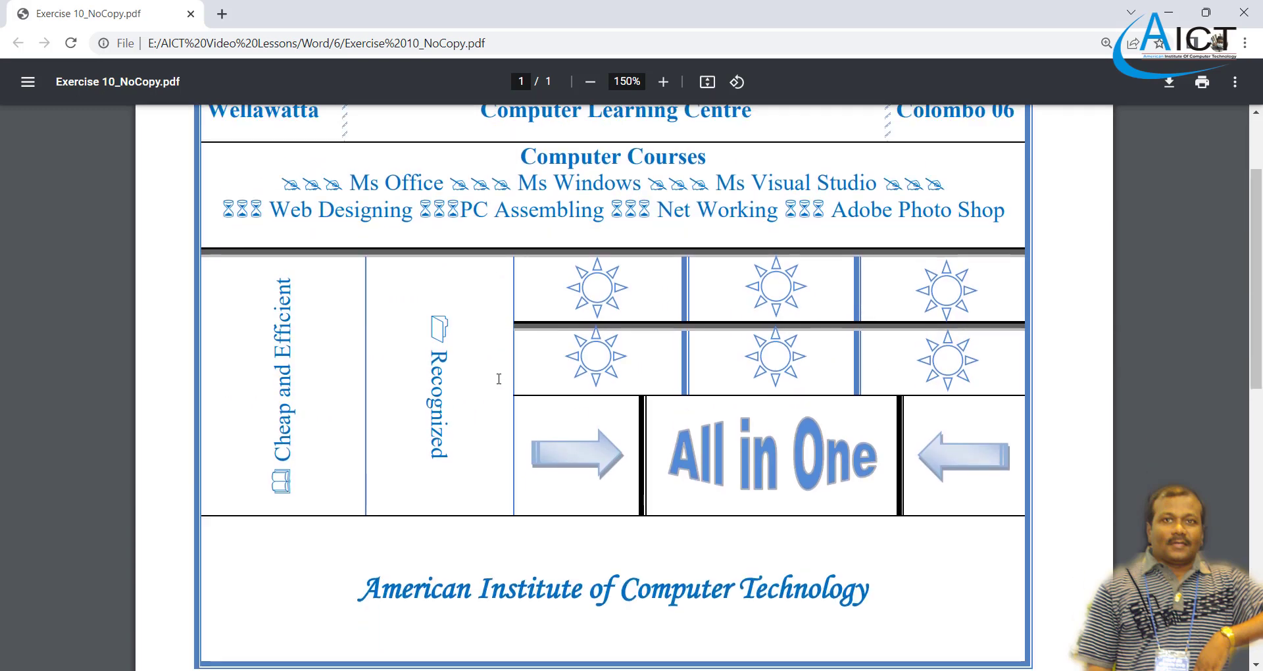
scroll(498, 379, up, 2)
scroll(500, 372, down, 1)
scroll(500, 365, up, 1)
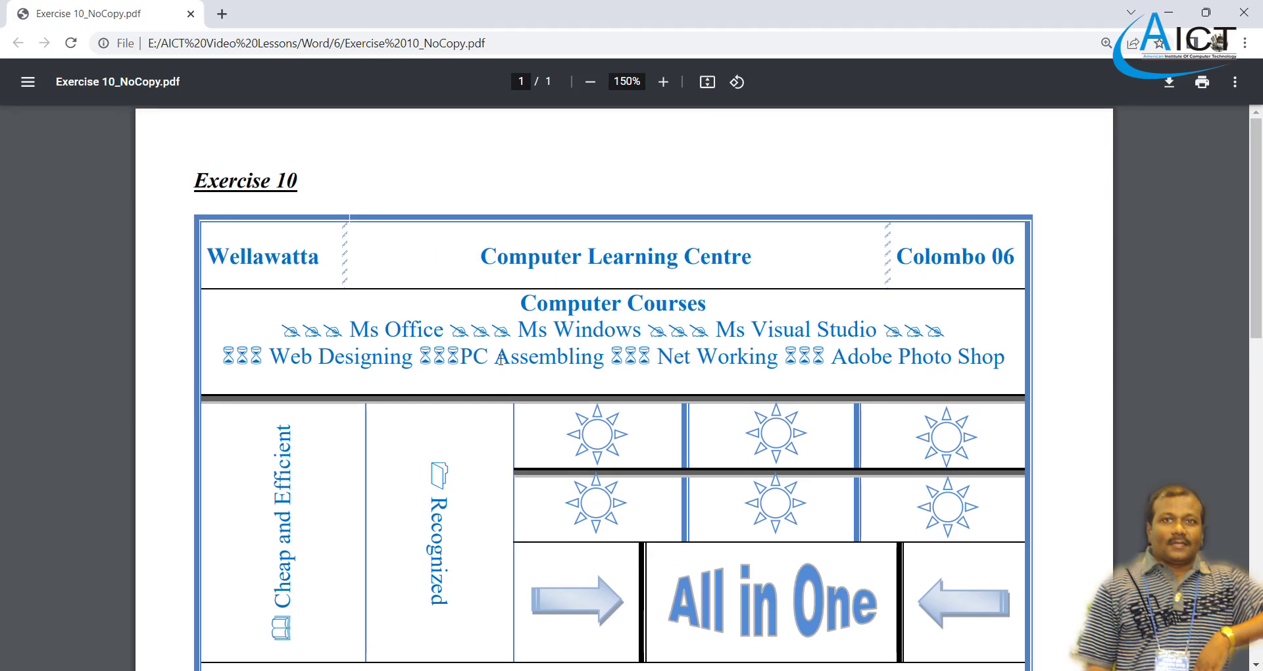
scroll(501, 333, down, 2)
scroll(500, 329, up, 2)
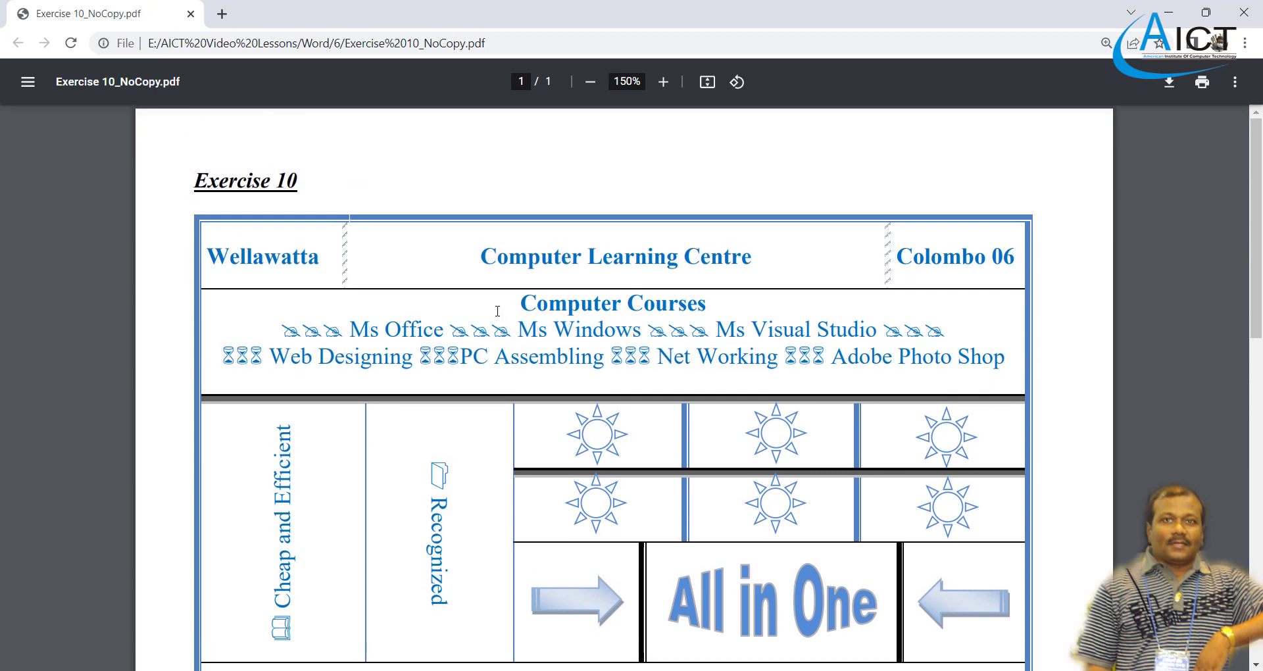
scroll(490, 269, down, 3)
scroll(417, 259, up, 3)
scroll(426, 299, down, 1)
scroll(428, 290, up, 1)
scroll(434, 281, down, 2)
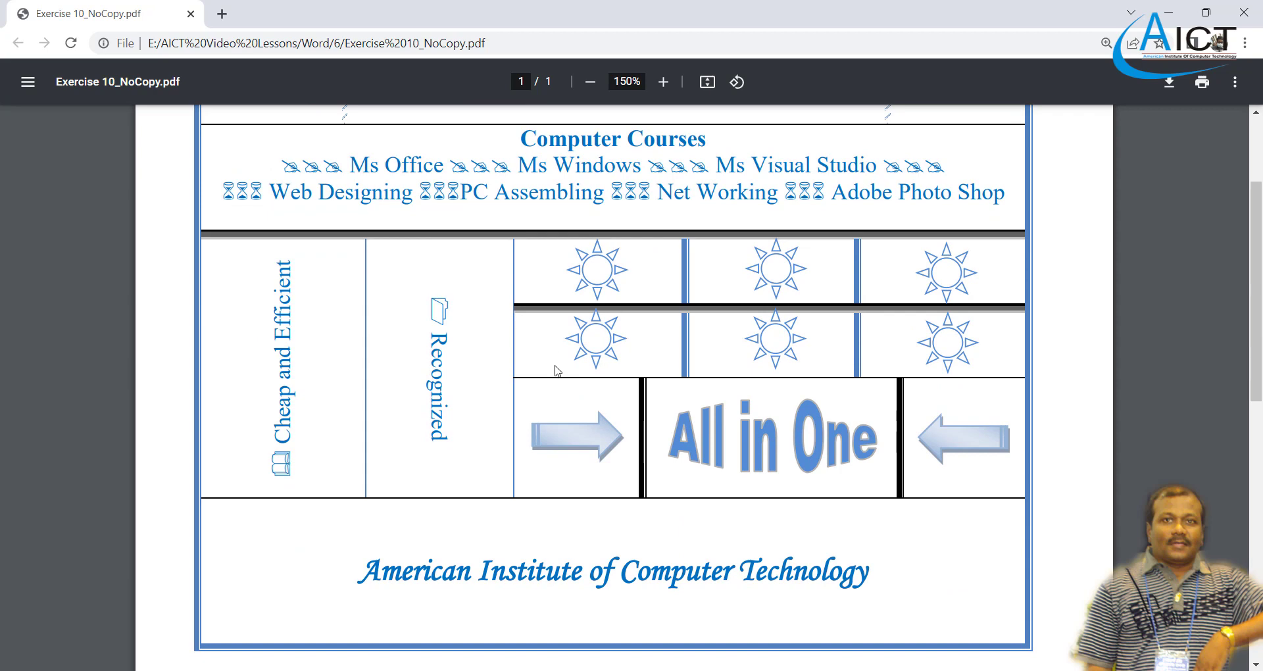
scroll(555, 378, down, 3)
scroll(554, 386, up, 4)
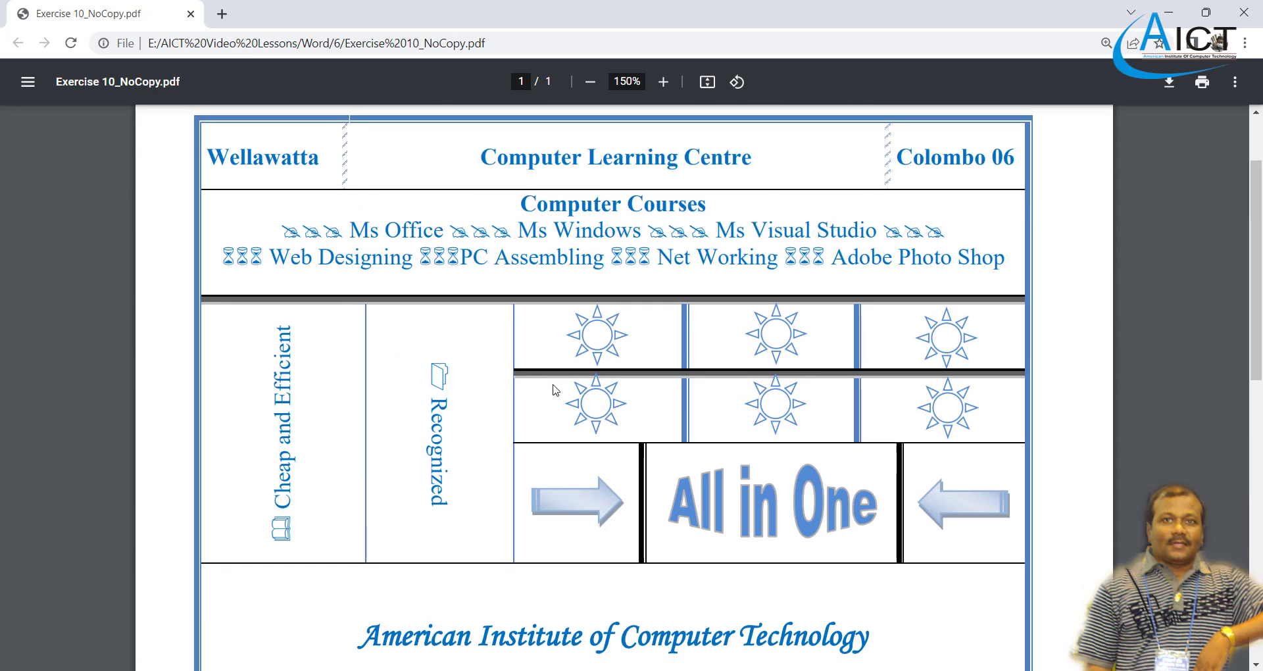
scroll(556, 390, down, 2)
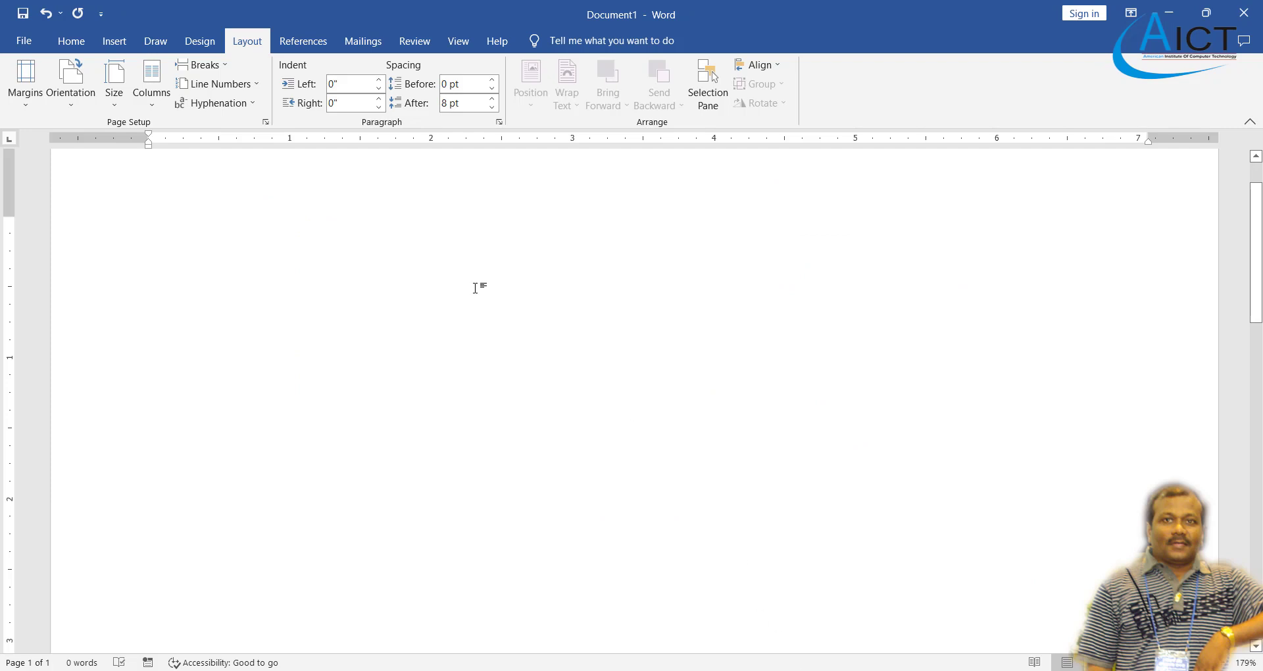
- Insert a one-column, six-row table
click(107, 42)
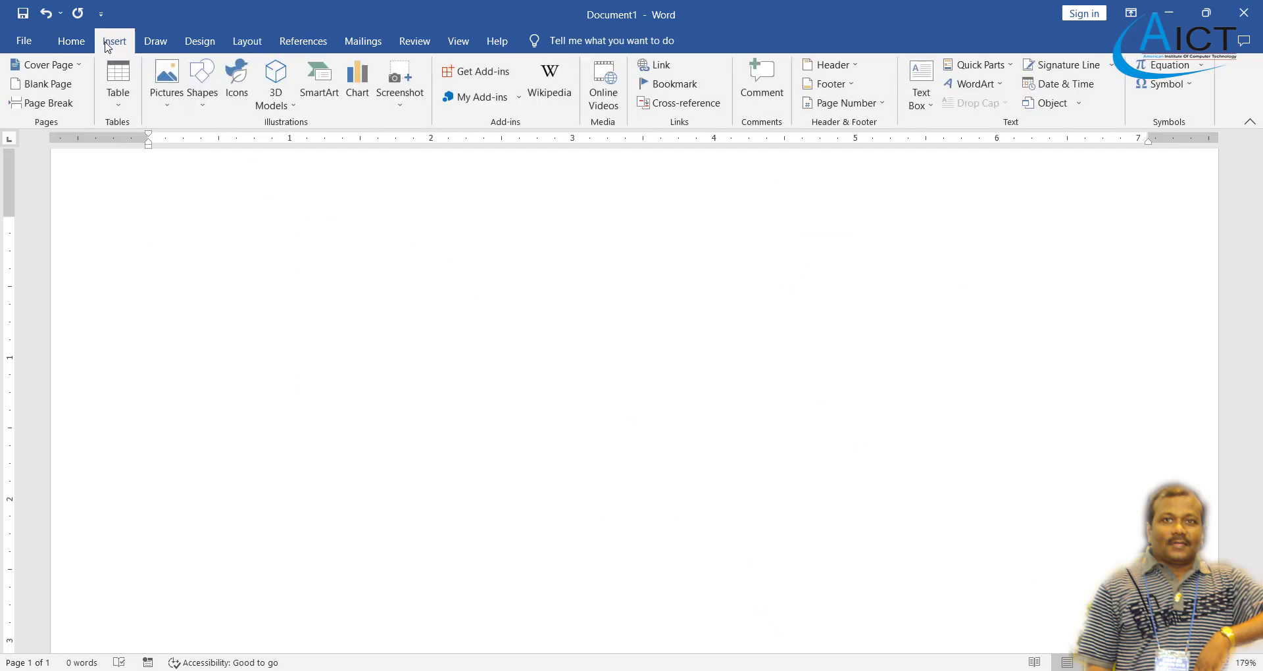
click(119, 95)
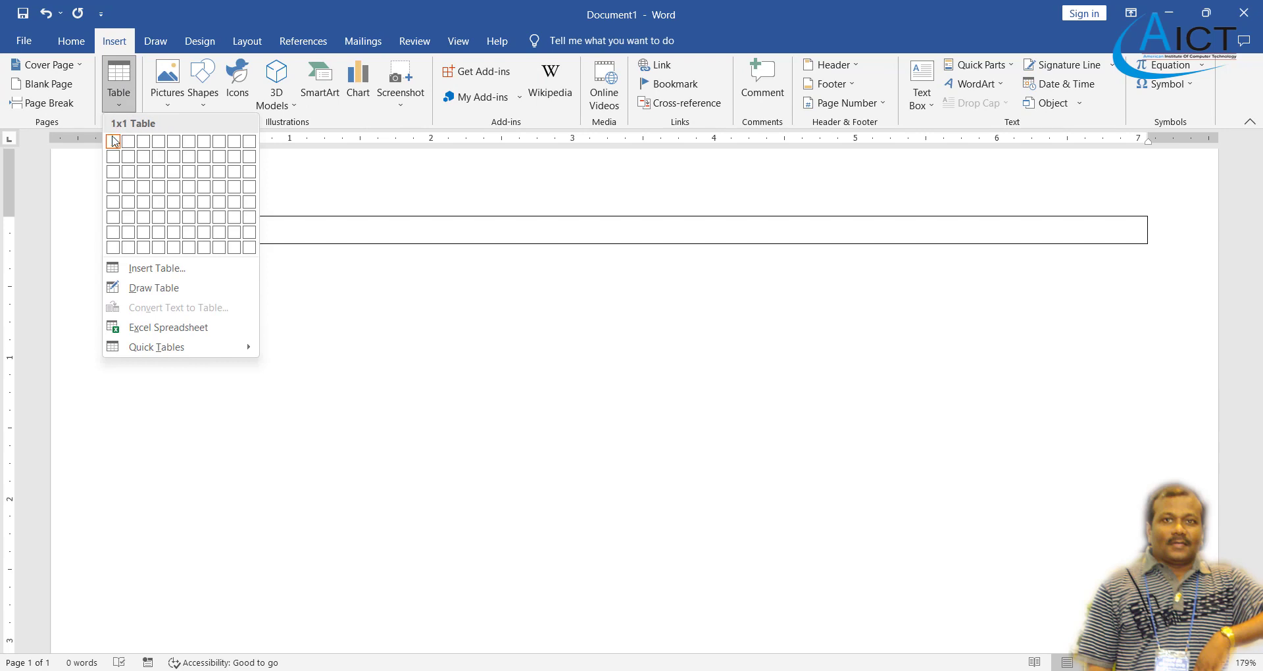
click(113, 217)
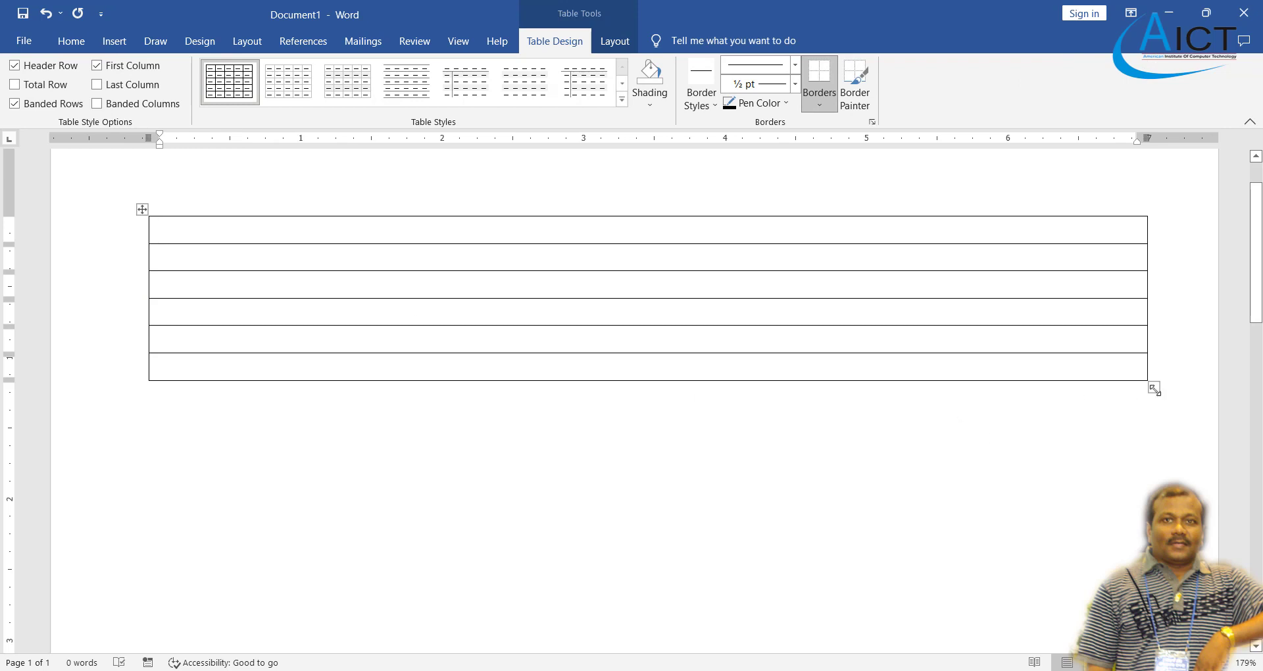
- Stretch the table's rows taller, then make the first row shorter
drag(1155, 387, 1152, 624)
scroll(1043, 460, down, 5)
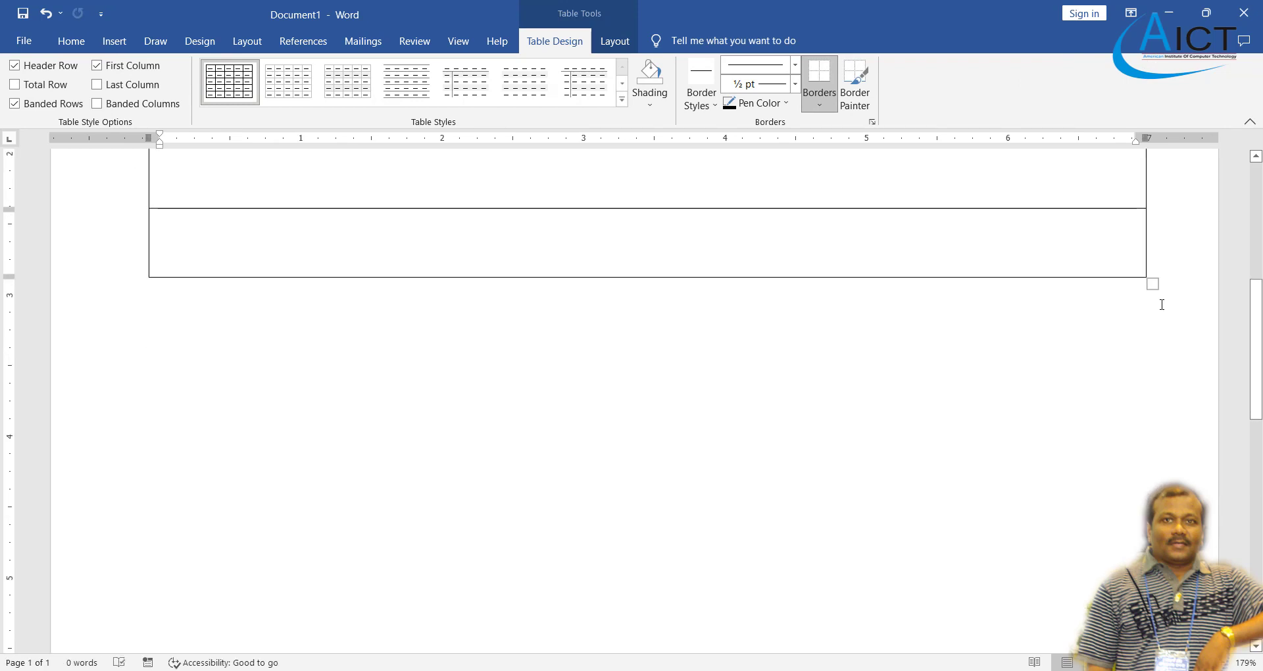
drag(1152, 283, 1148, 538)
scroll(719, 344, up, 5)
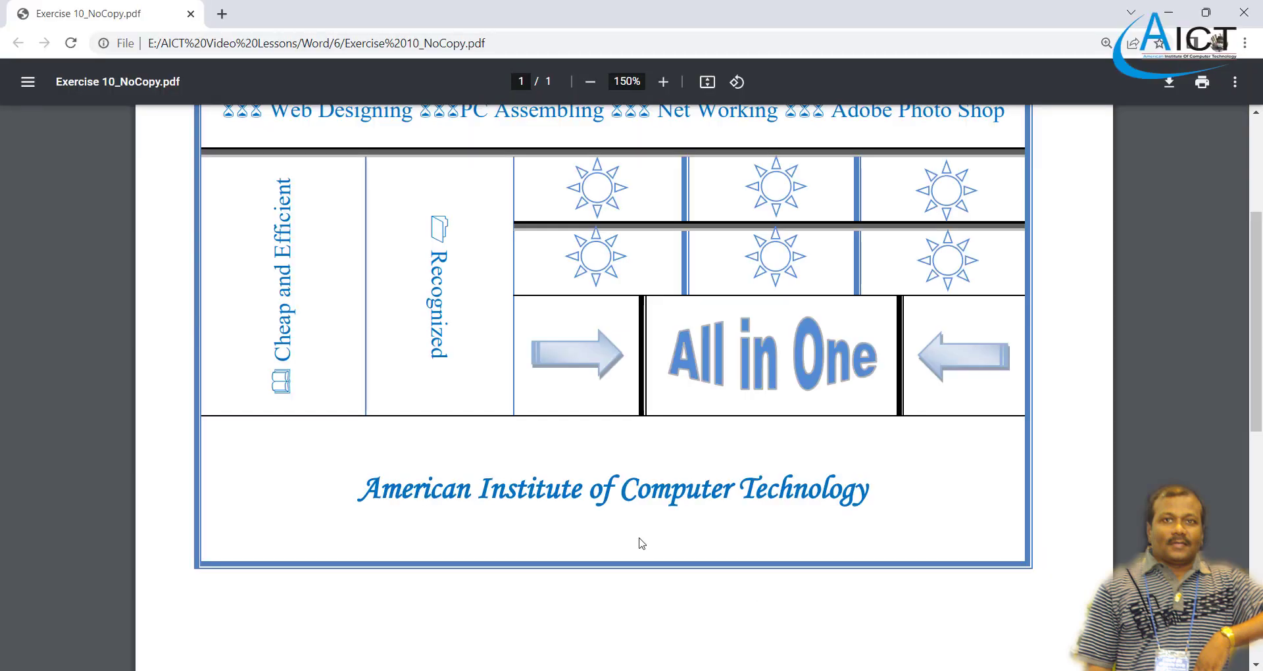
scroll(638, 533, up, 4)
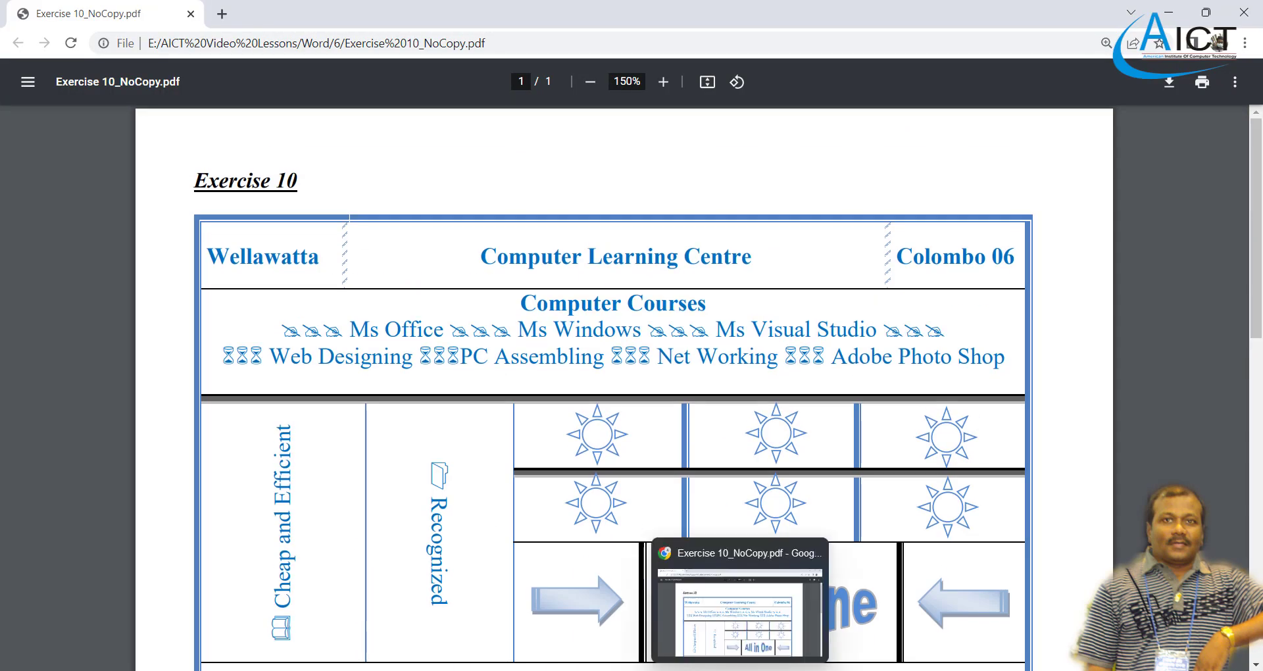
key(alt+Tab)
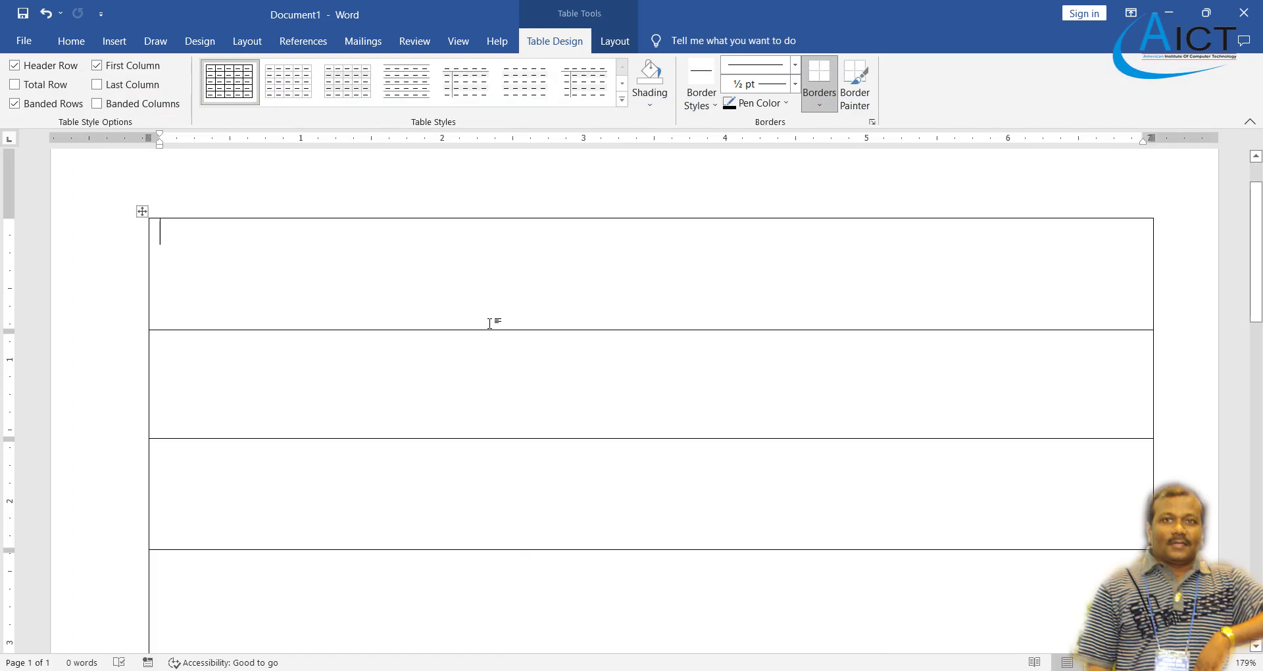
drag(494, 330, 494, 295)
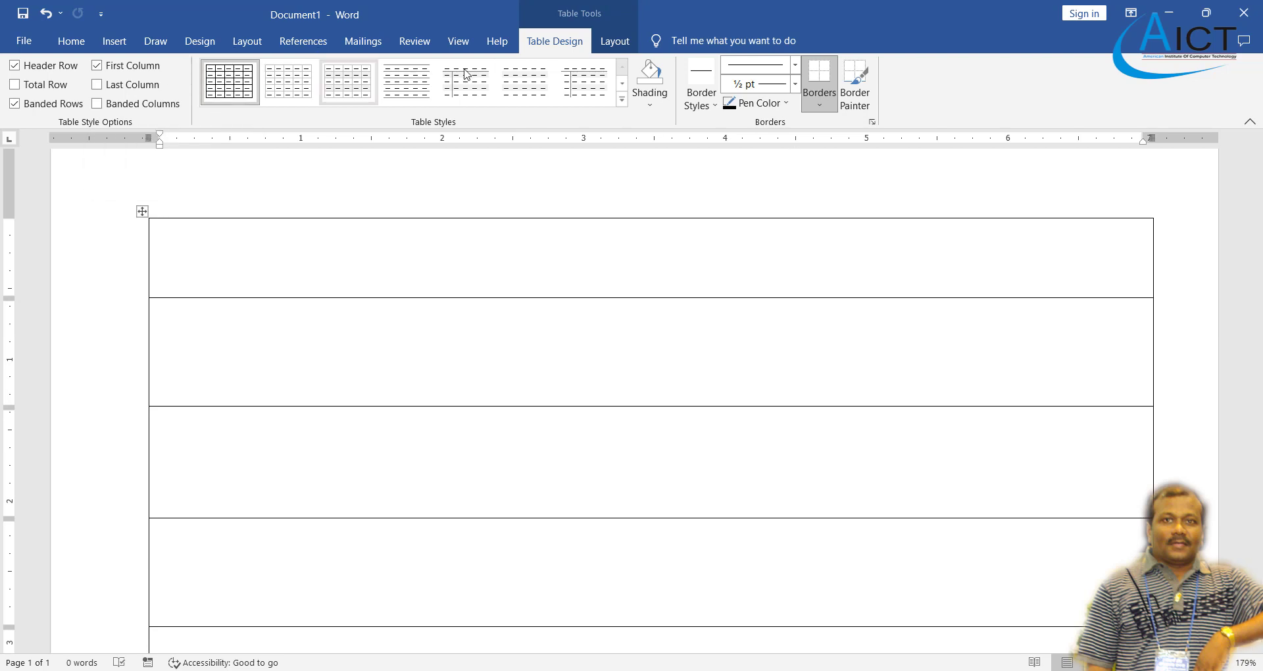
- Split the top row into three cells and narrow the first cell
click(615, 41)
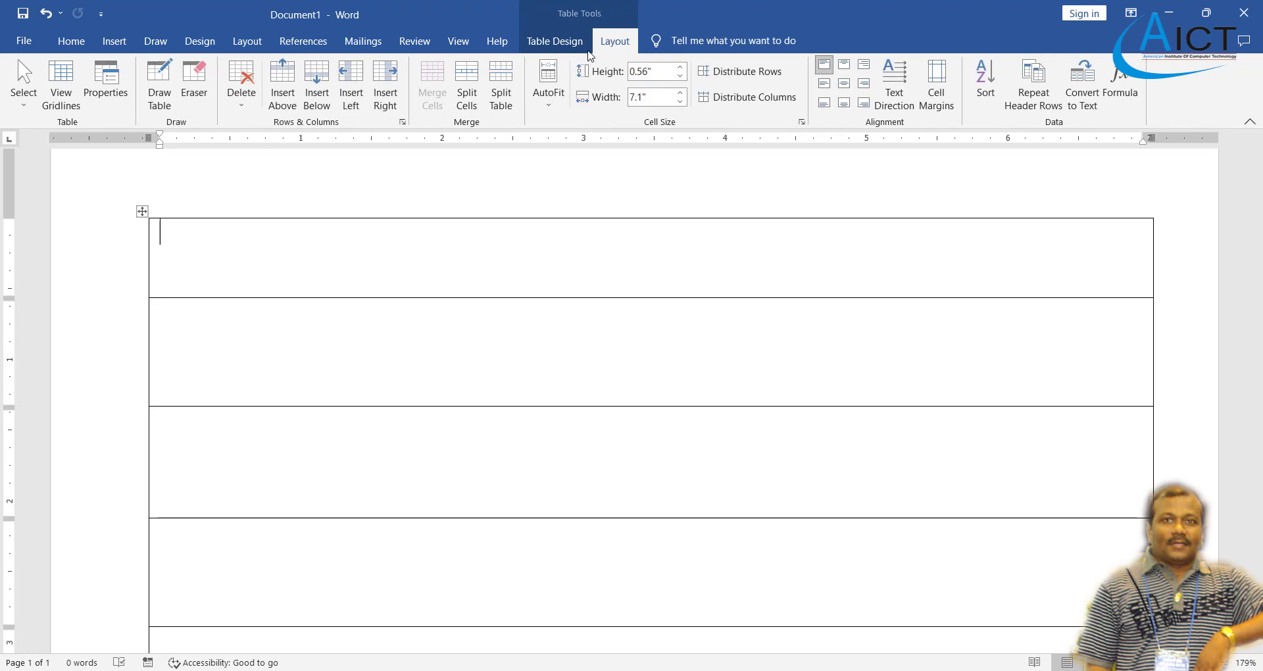
click(467, 99)
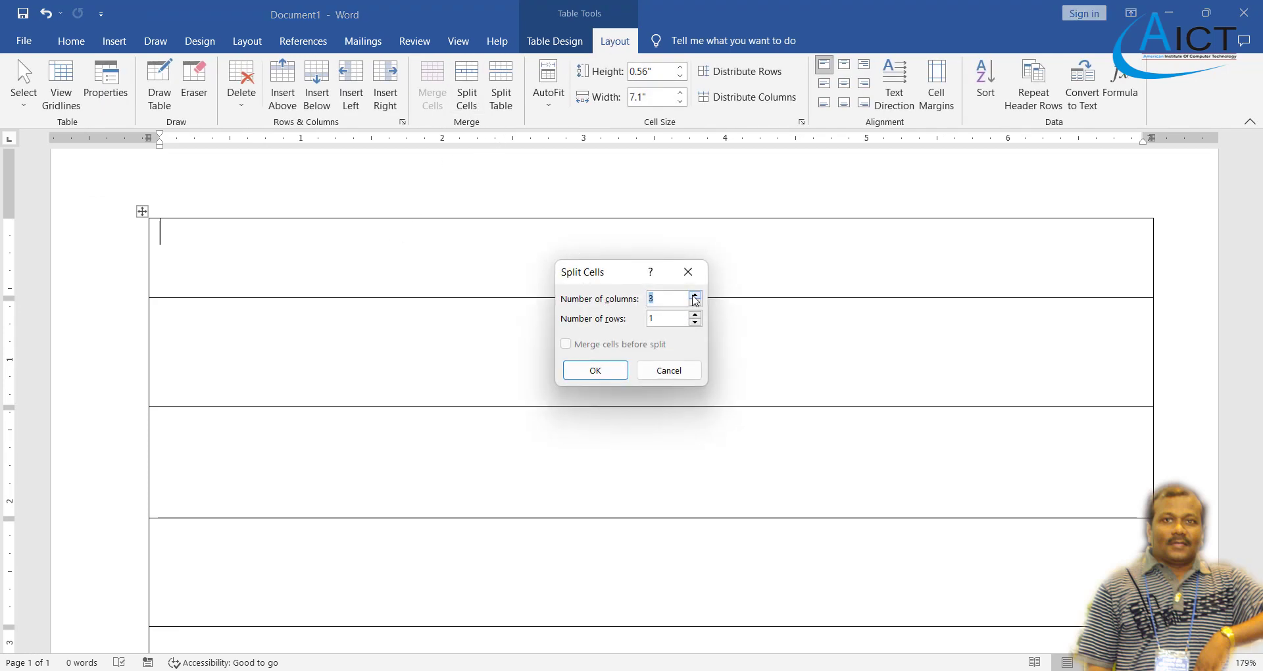
click(617, 372)
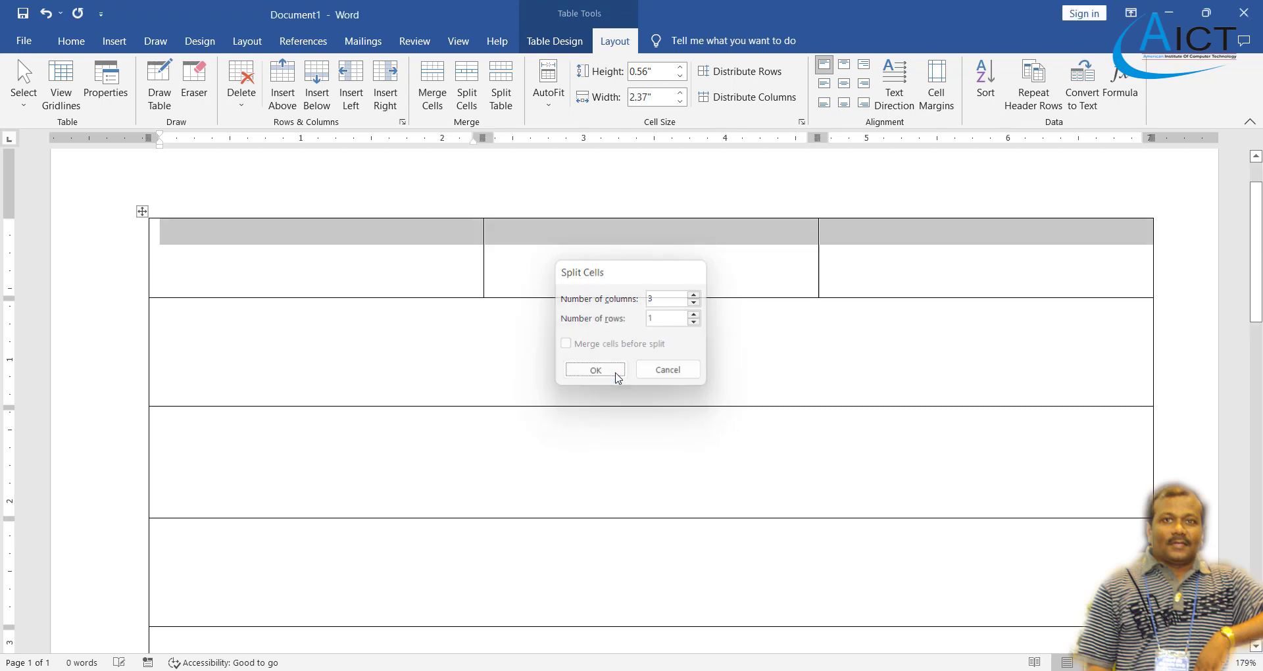
click(464, 270)
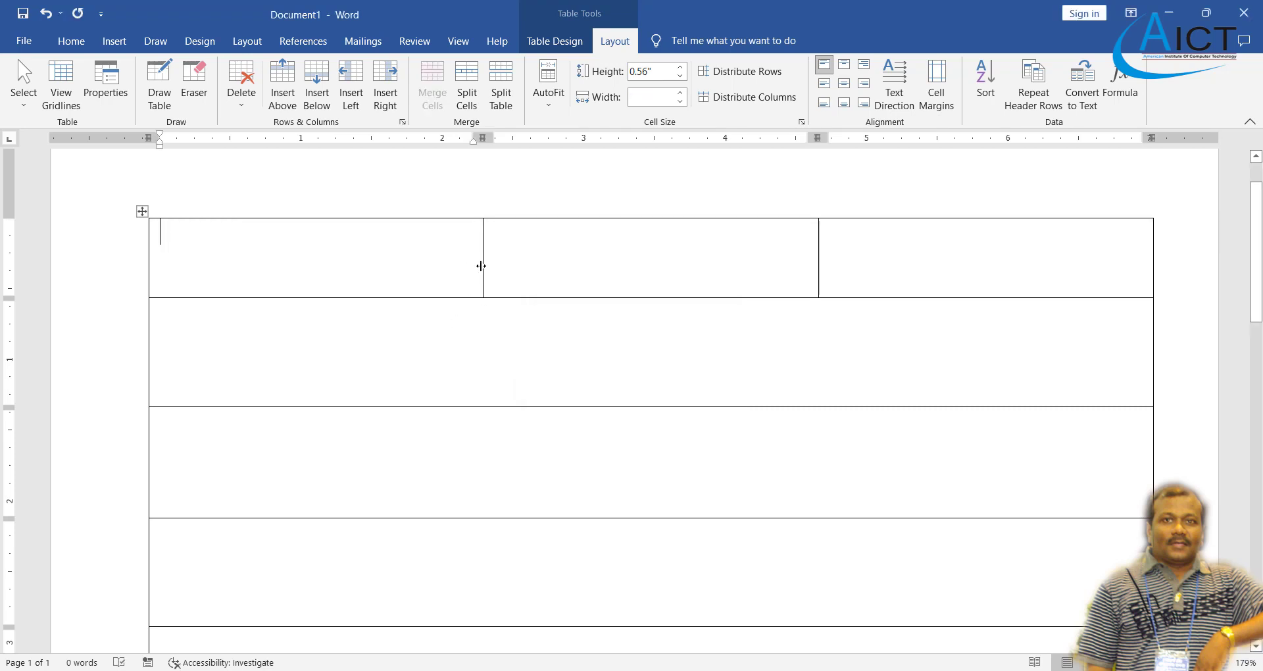
drag(485, 267, 308, 255)
- Widen the middle cell toward the right edge and narrow the first cell further
click(337, 252)
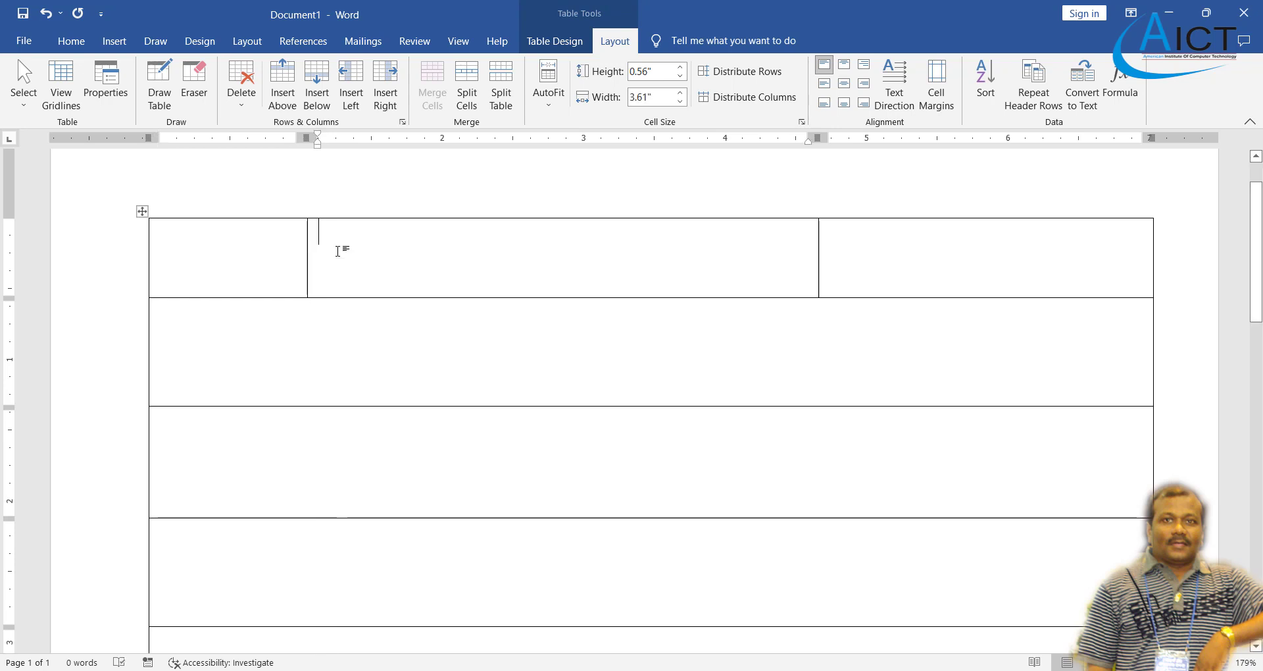
click(666, 99)
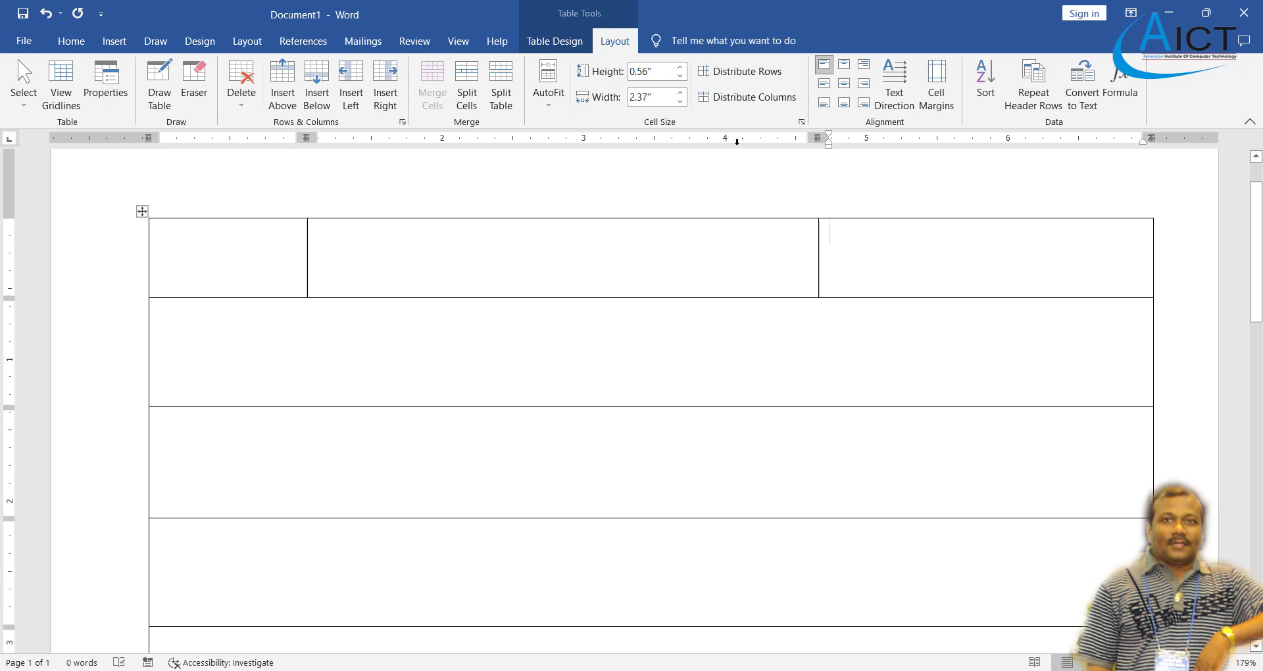
click(681, 101)
click(680, 102)
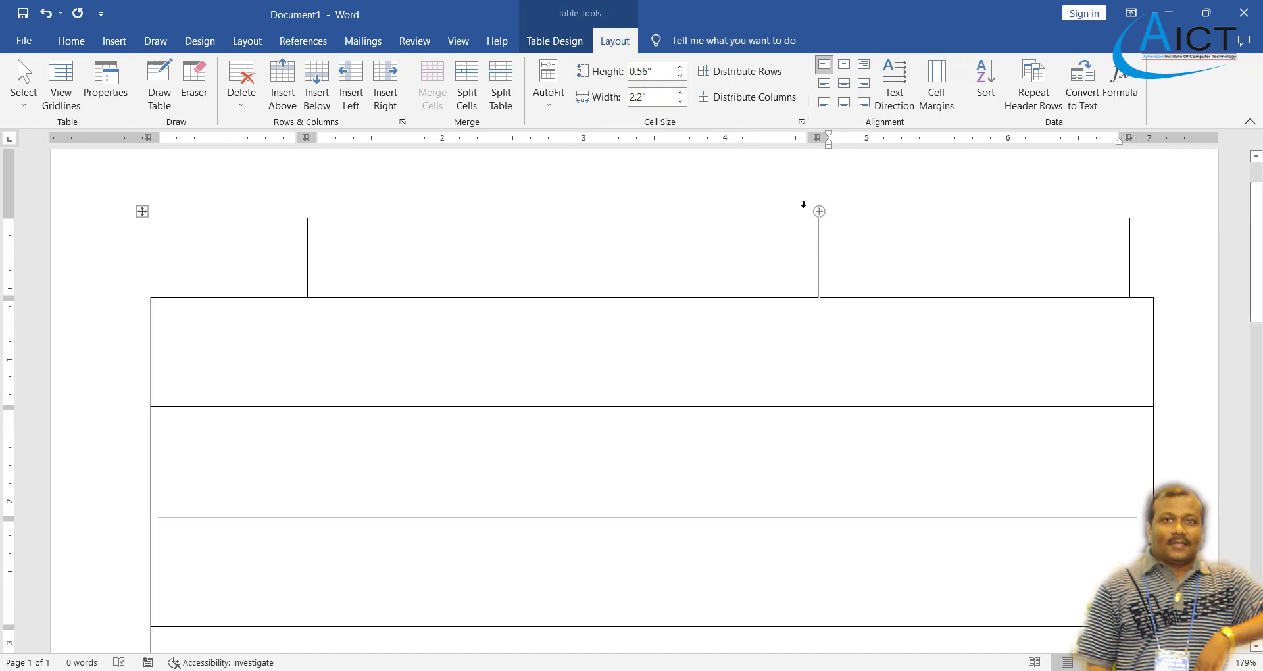
key(ctrl+z)
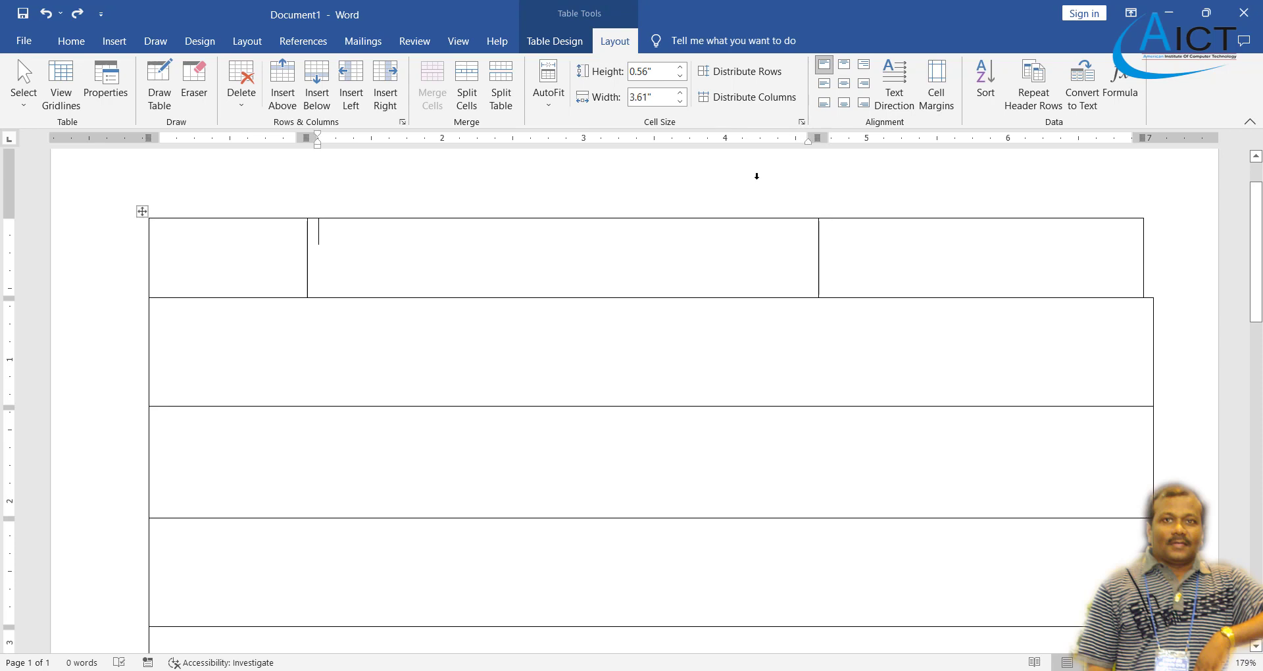
click(681, 94)
click(681, 94)
click(681, 94)
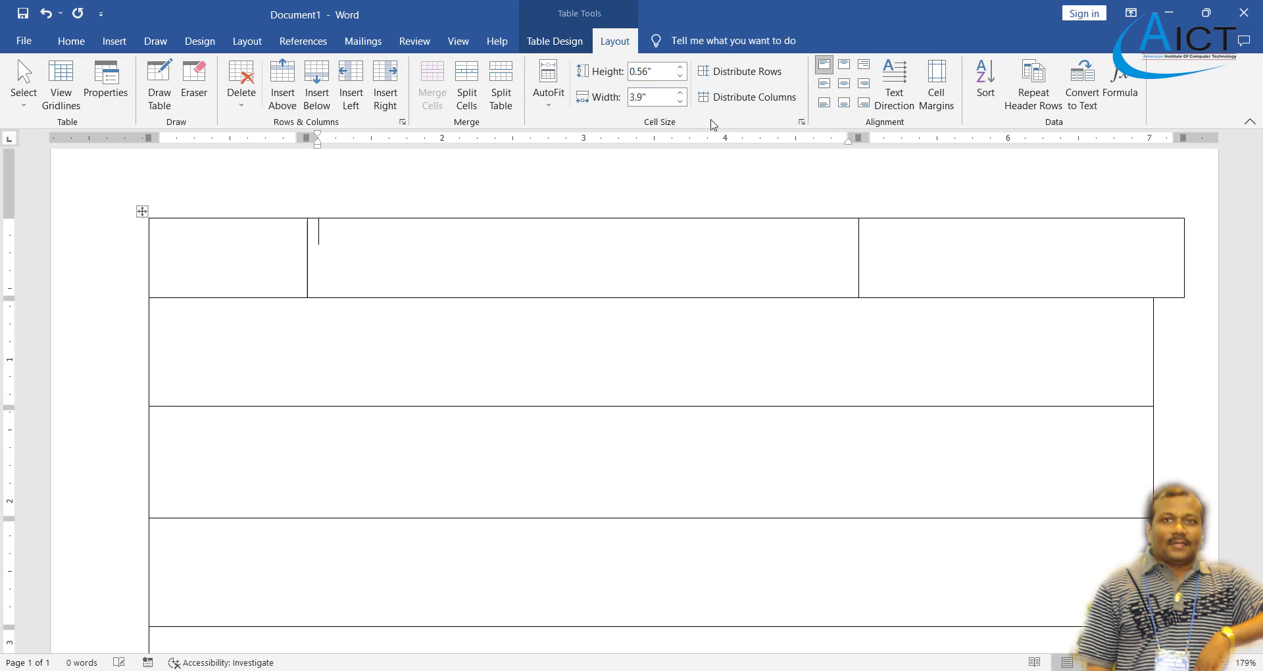
key(ctrl+z)
key(ctrl+z)
key(ctrl+z)
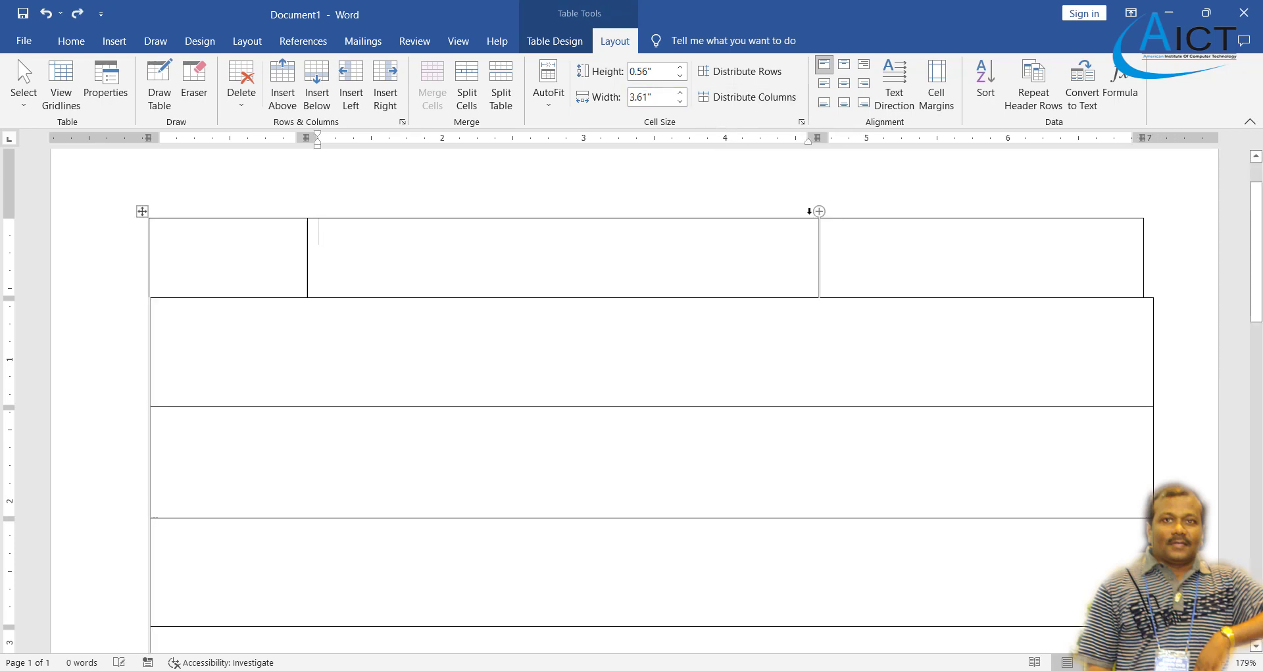
key(ctrl+z)
key(ctrl+z)
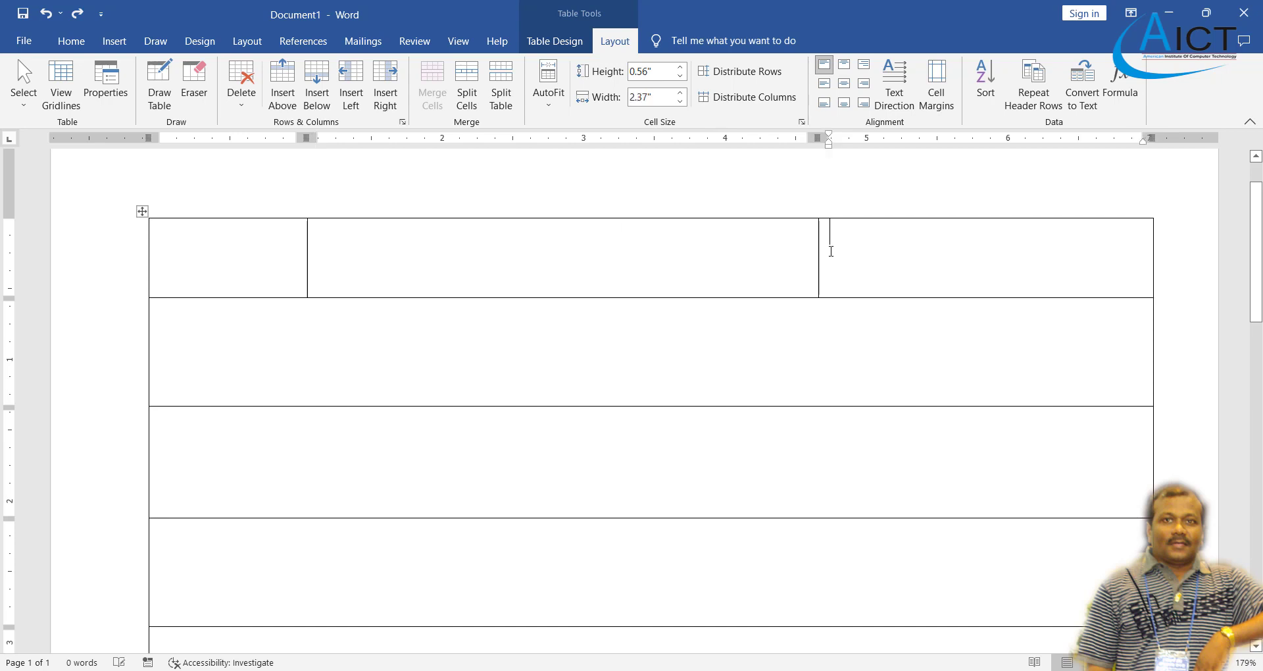
drag(818, 263, 1005, 273)
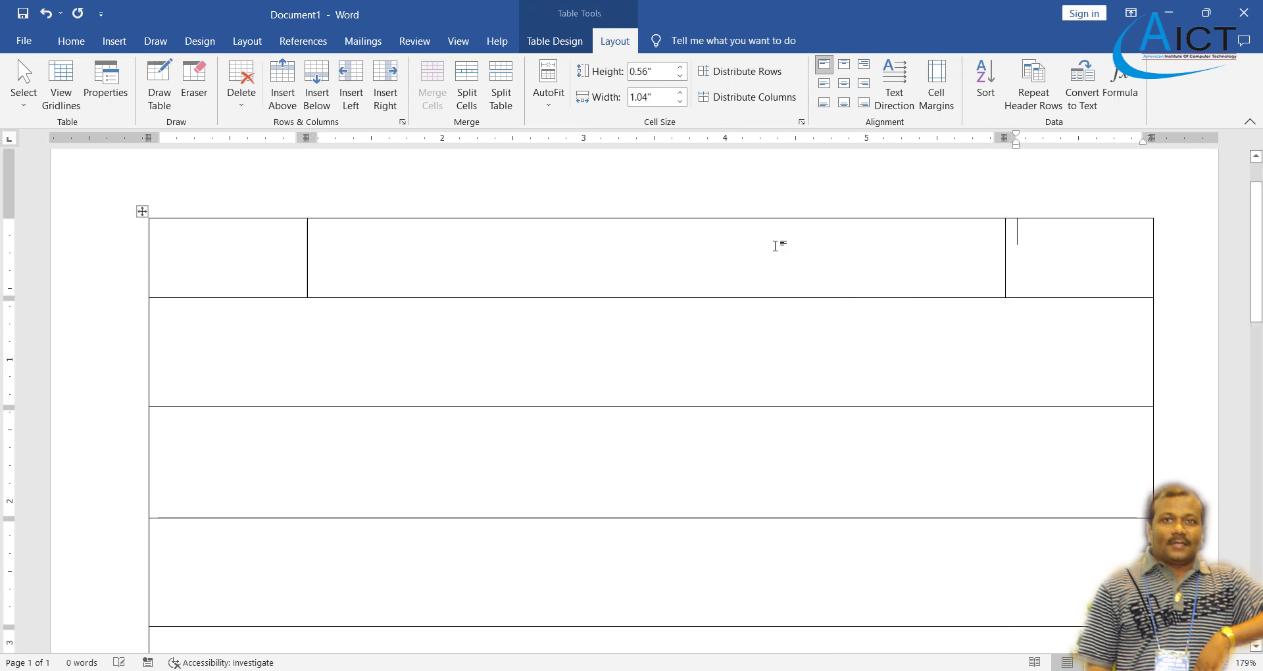
drag(305, 257, 281, 261)
- Fine-tune the first cell's width and check the 5" middle and right cell widths
click(251, 262)
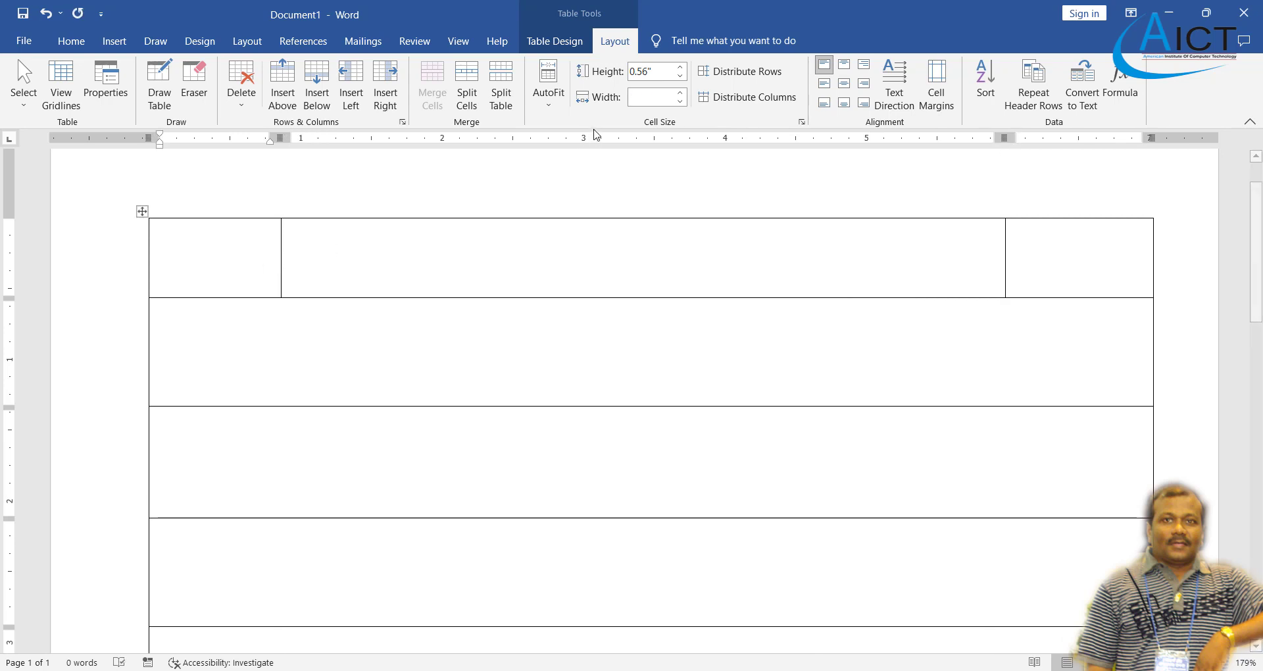
click(680, 101)
key(ctrl+z)
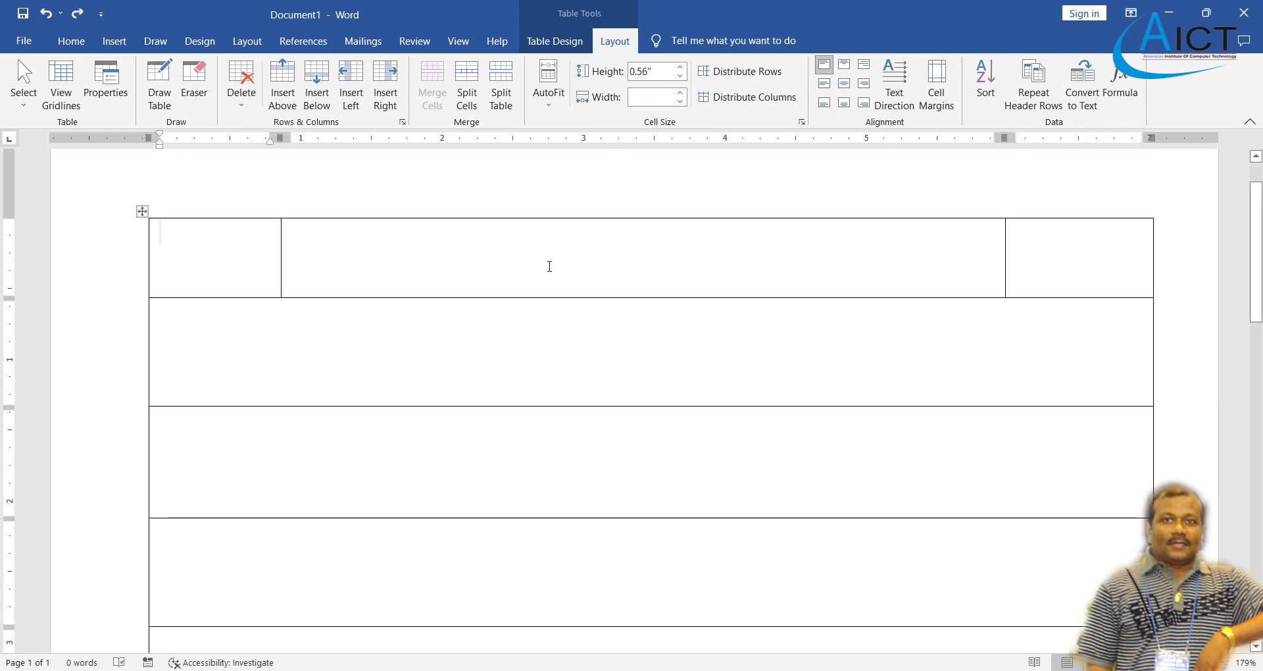
click(411, 196)
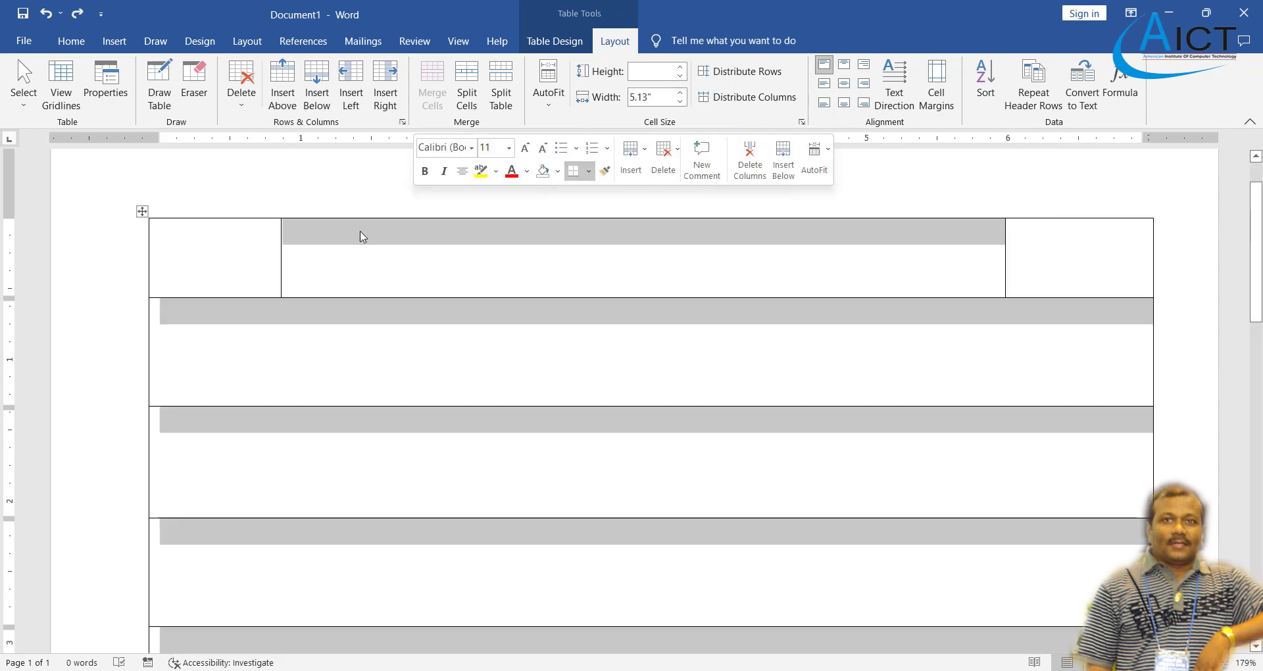
click(257, 255)
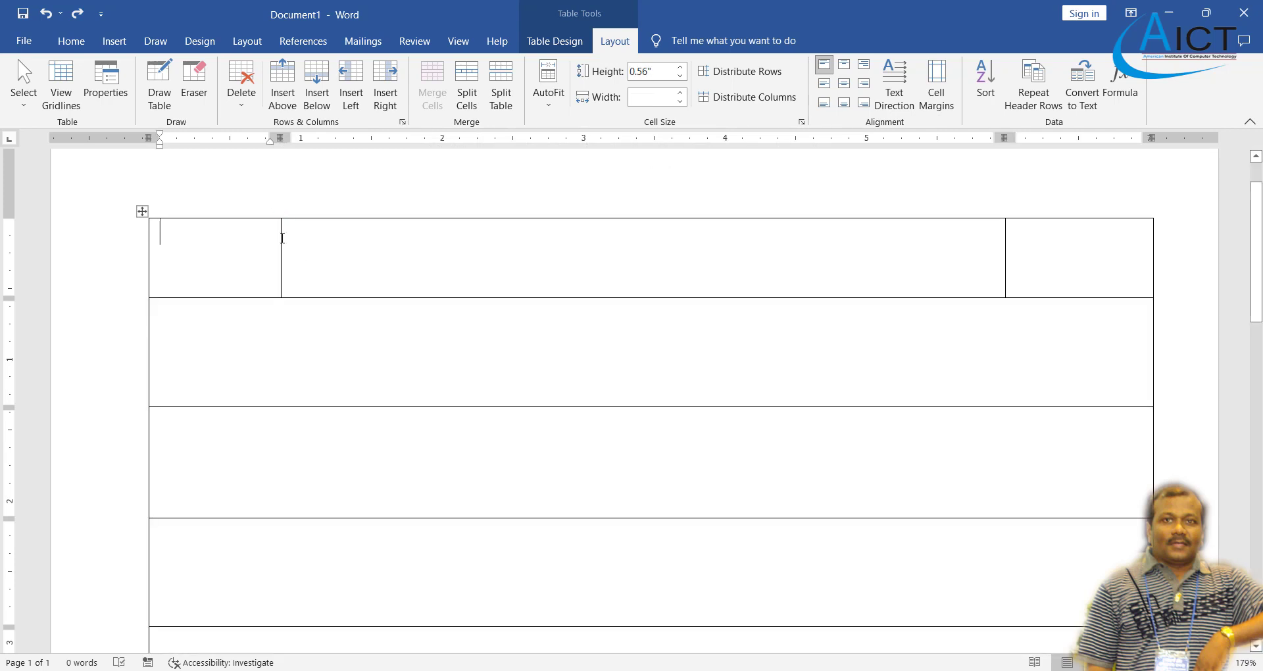
drag(282, 238, 298, 235)
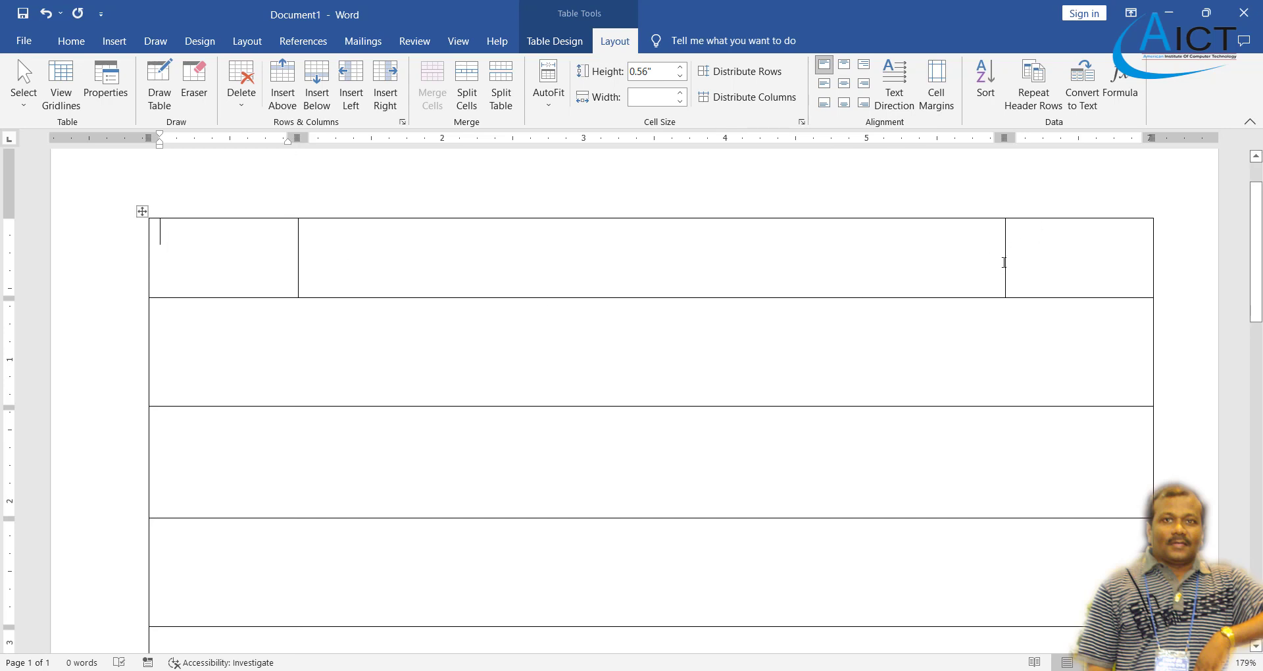
click(1027, 261)
click(985, 266)
scroll(592, 316, down, 2)
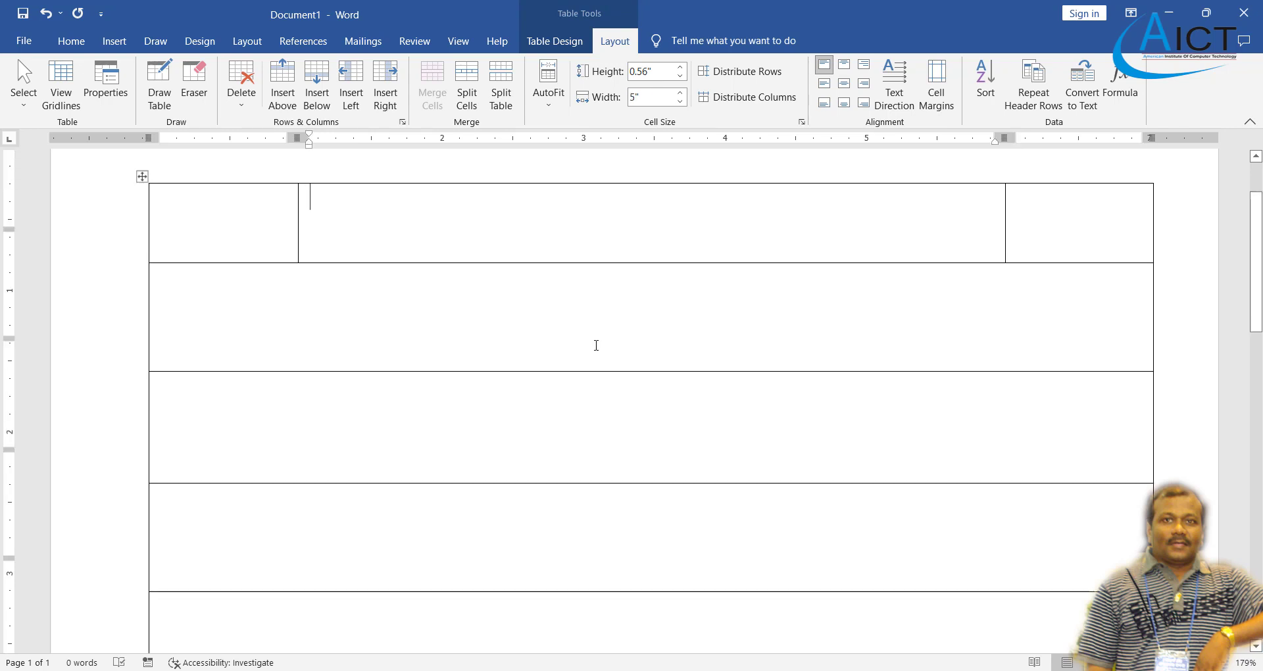
key(alt+Tab)
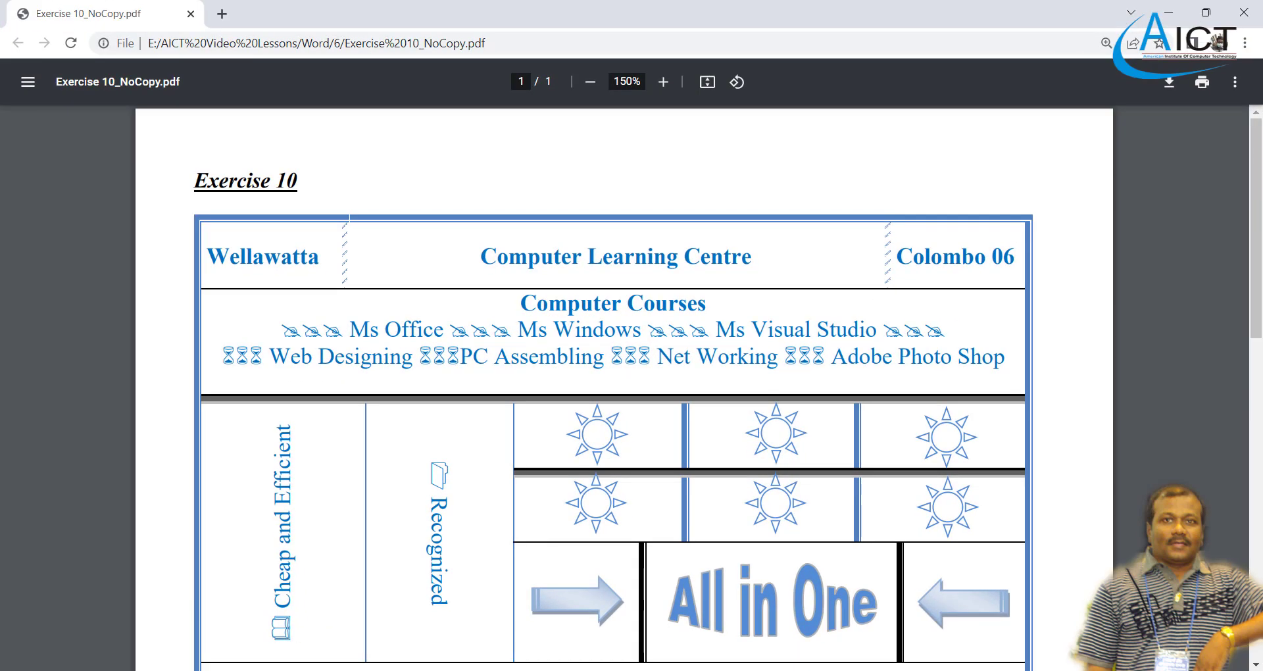
key(alt+Tab)
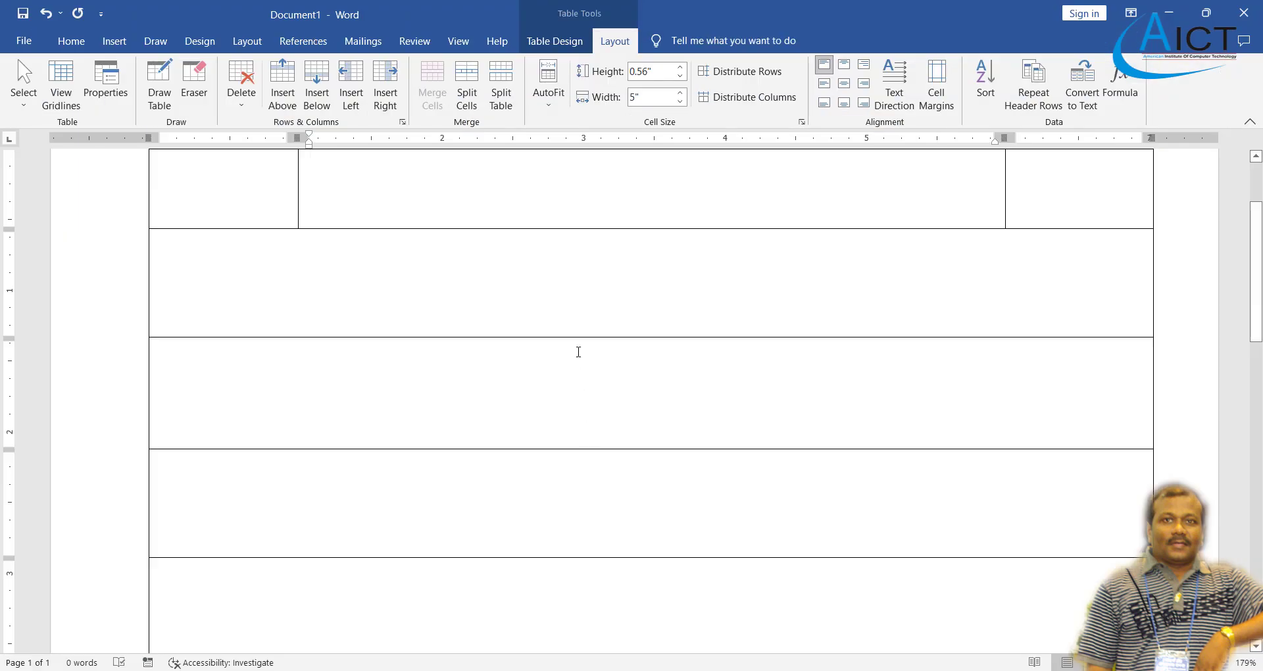
drag(592, 338, 595, 364)
scroll(593, 359, up, 2)
scroll(588, 359, down, 3)
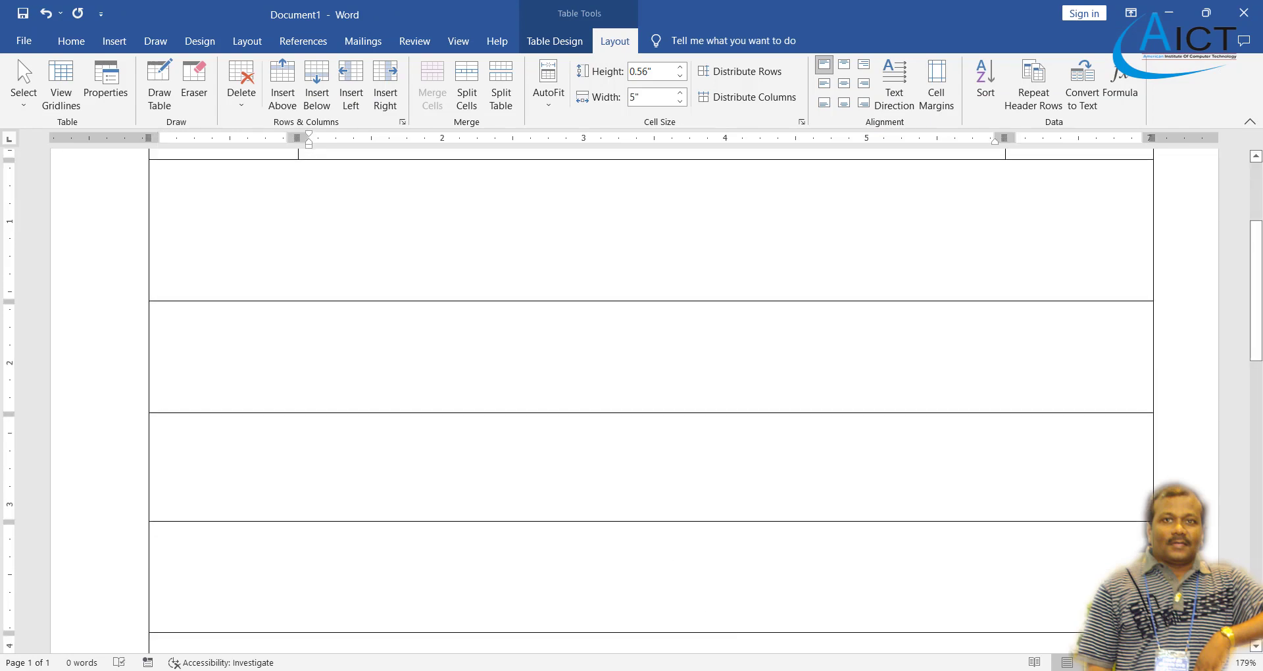
key(alt+Tab)
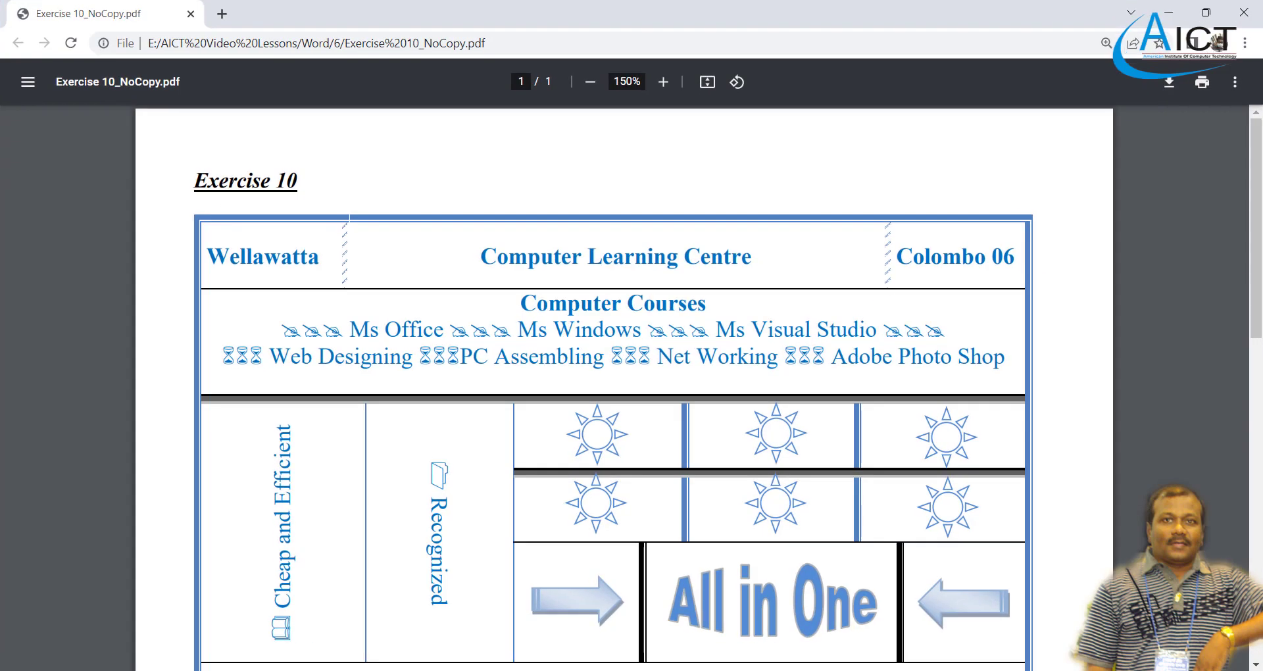
scroll(526, 454, down, 3)
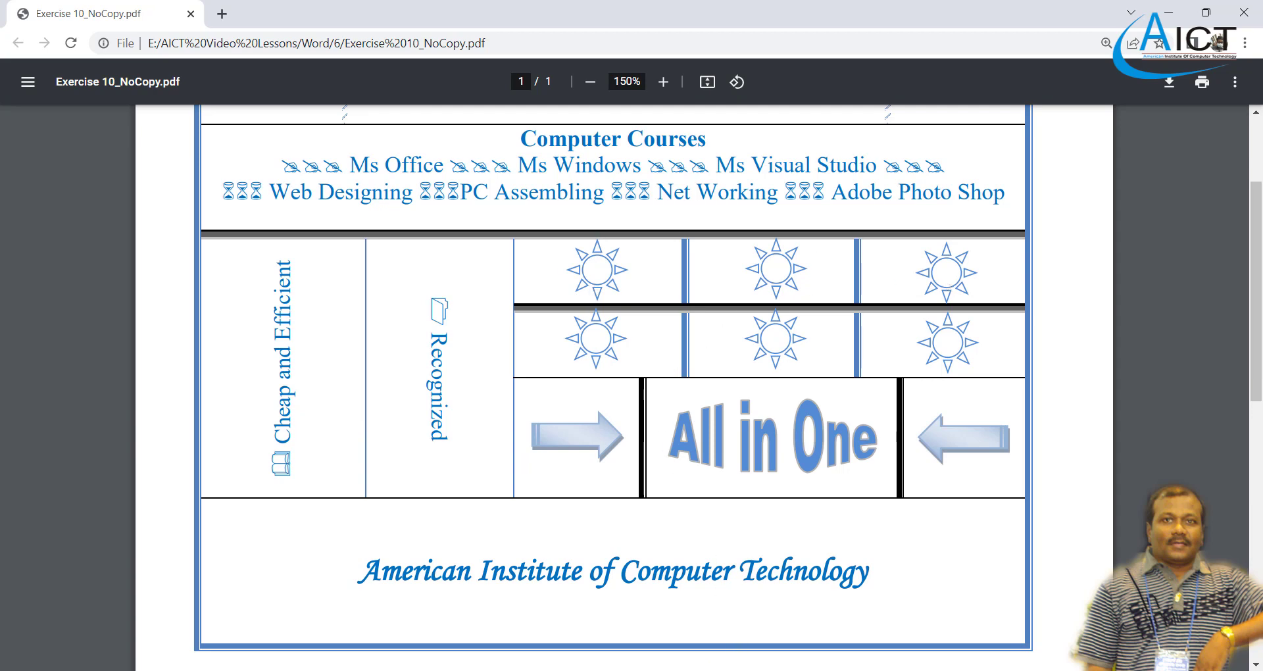
key(alt+Tab)
scroll(448, 418, up, 2)
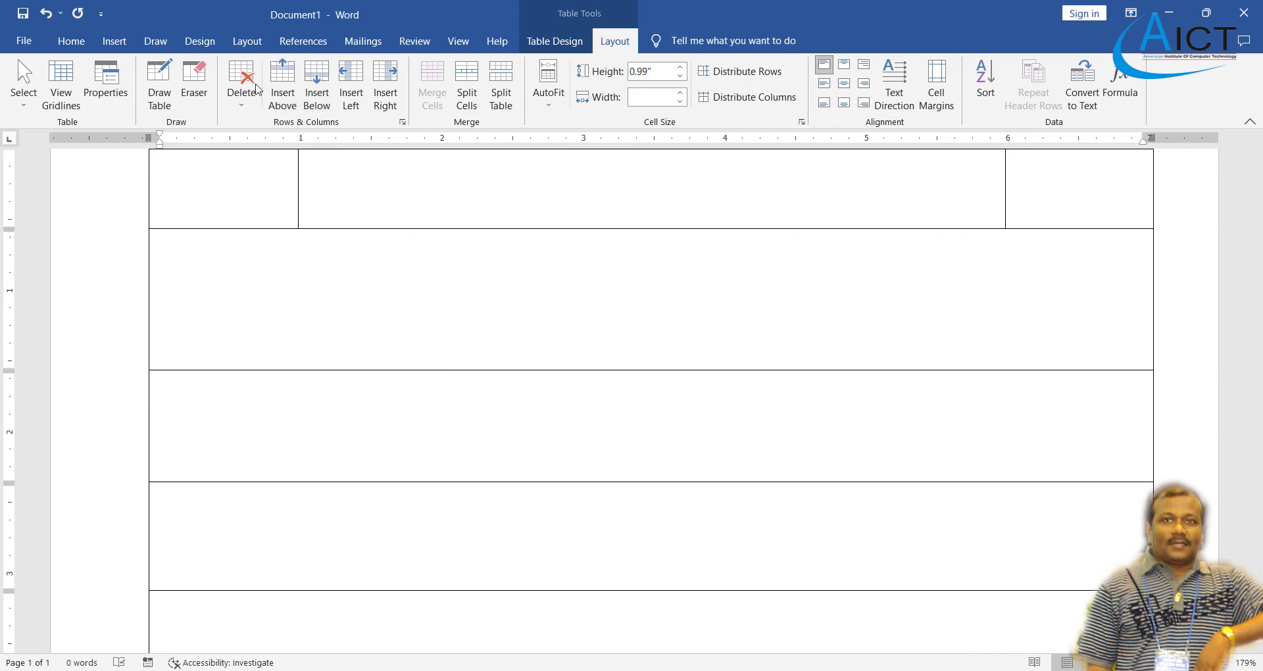
- Split the second row into 5 columns and 1 row
click(467, 99)
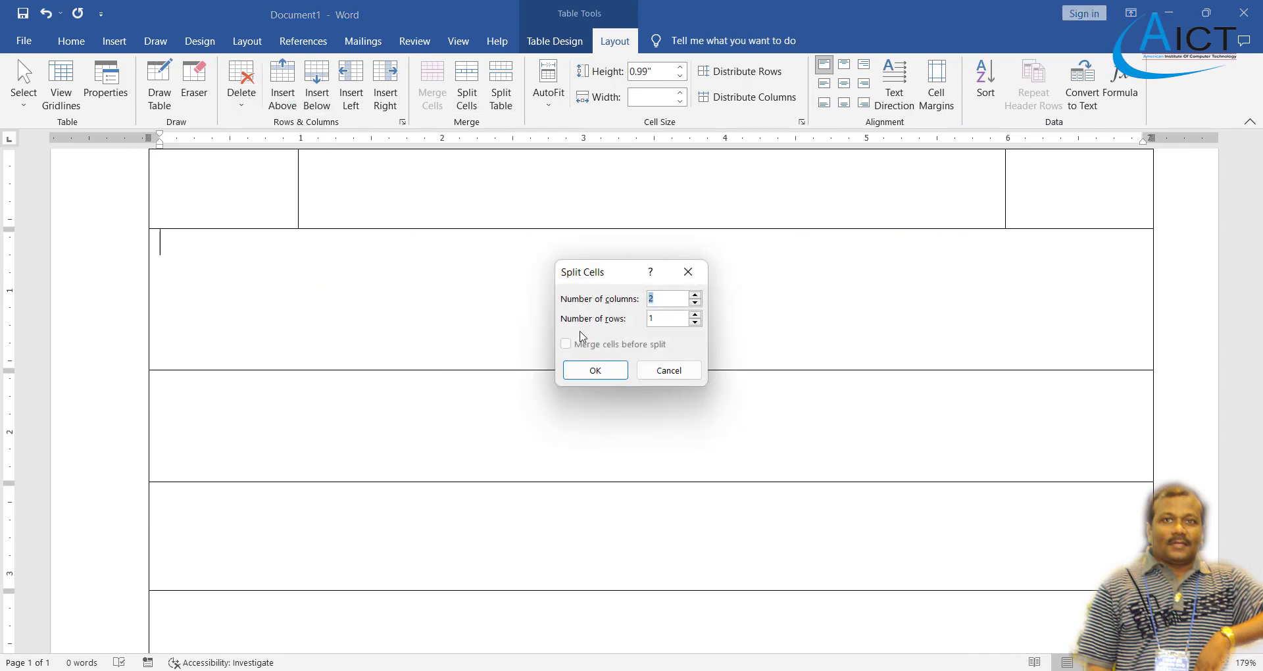
click(695, 295)
click(605, 370)
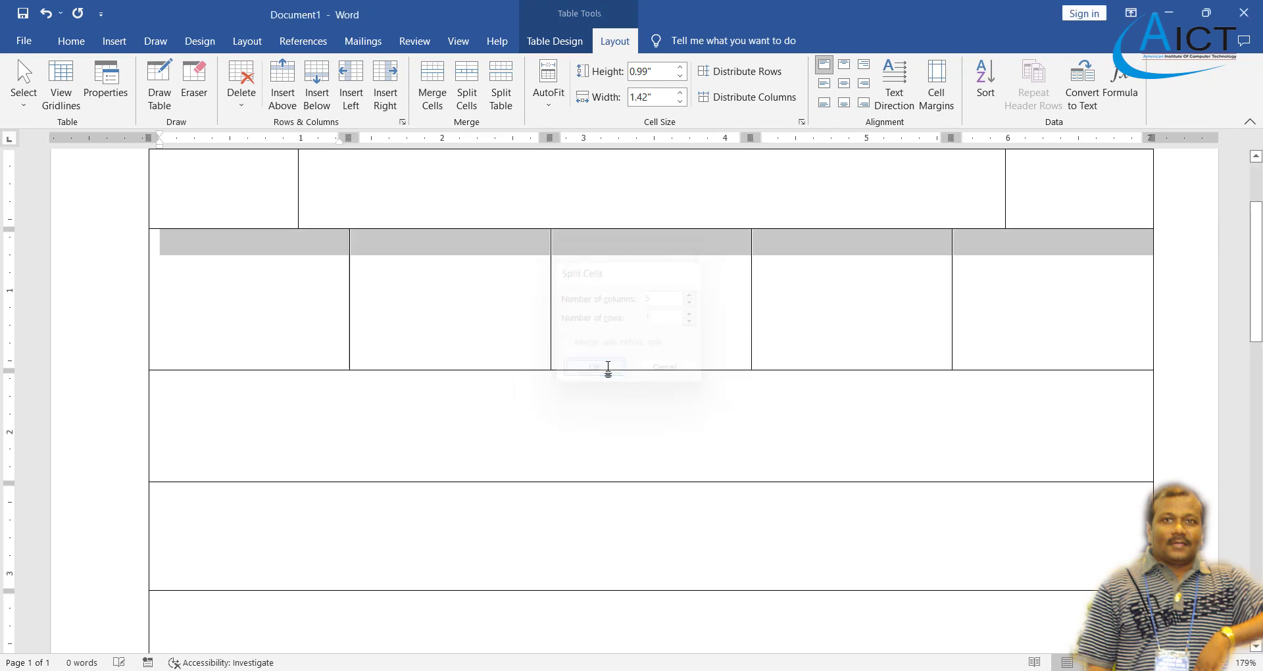
click(602, 339)
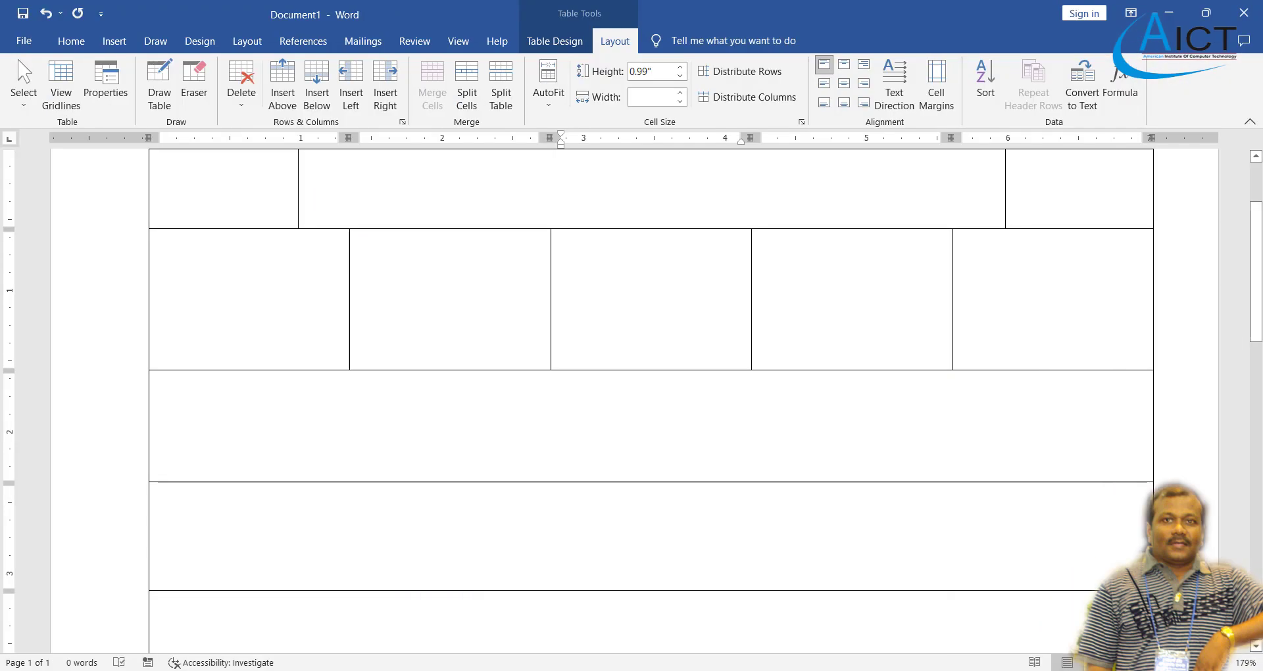
- Merge the second row's three right-hand cells and split them into 1 column by 2 rows
drag(702, 287, 991, 310)
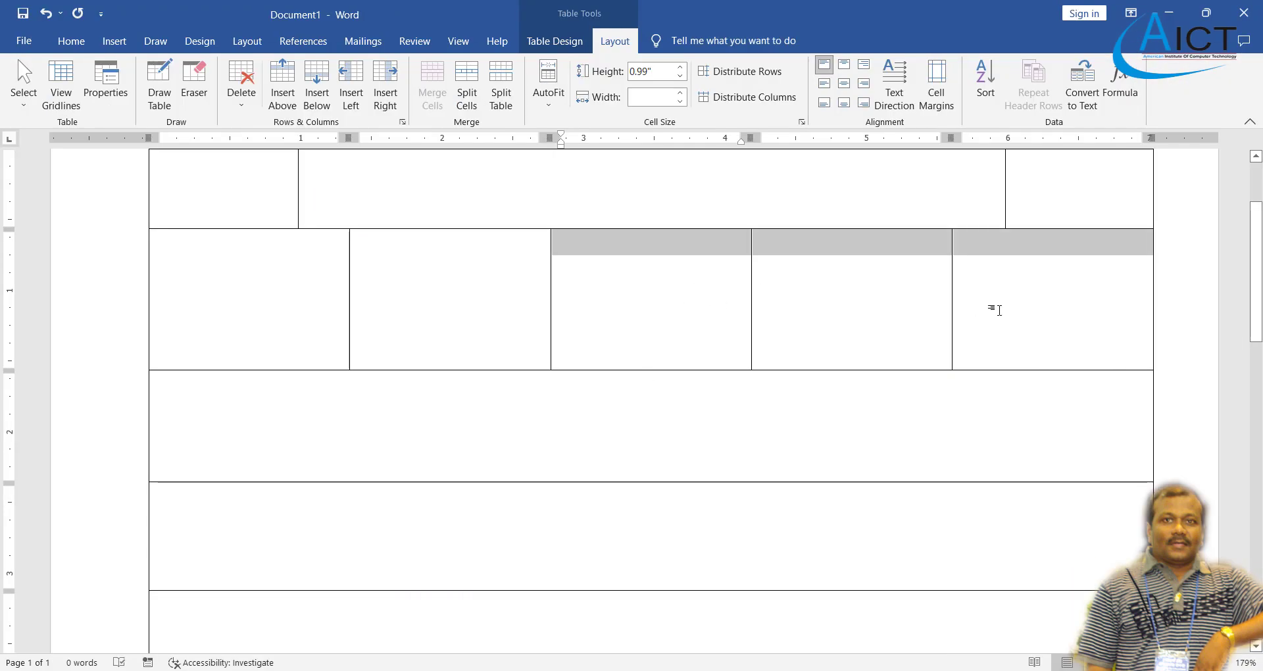
click(467, 85)
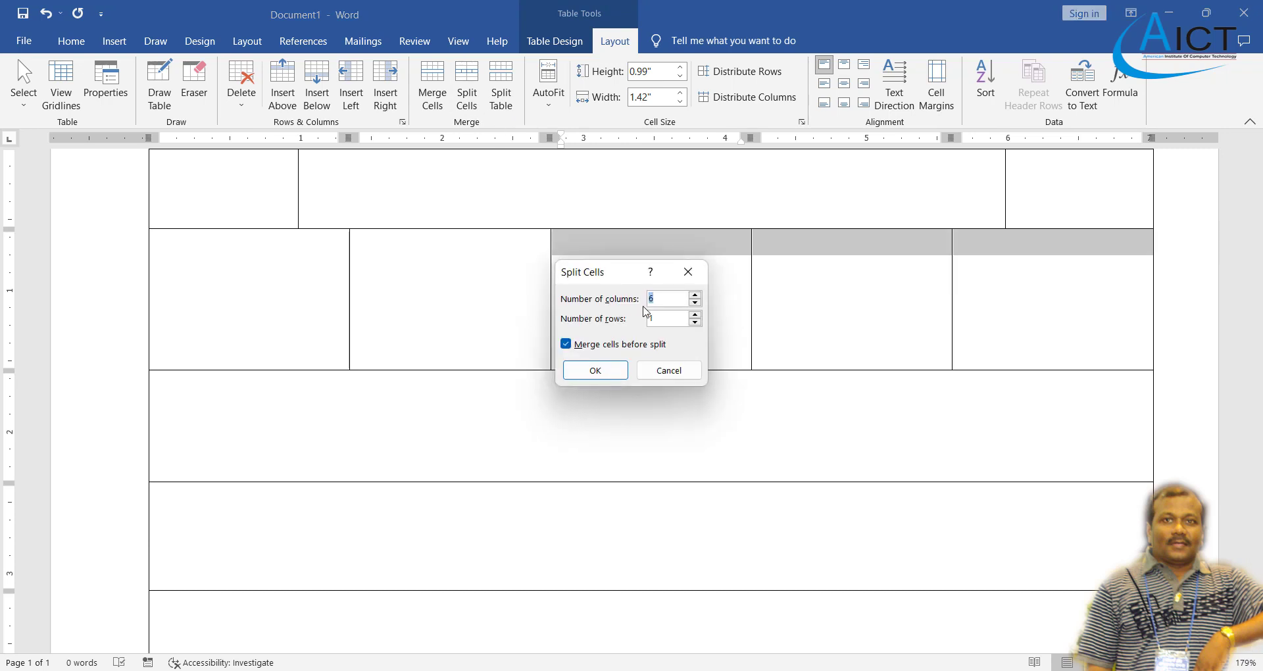
click(695, 315)
click(695, 303)
click(595, 370)
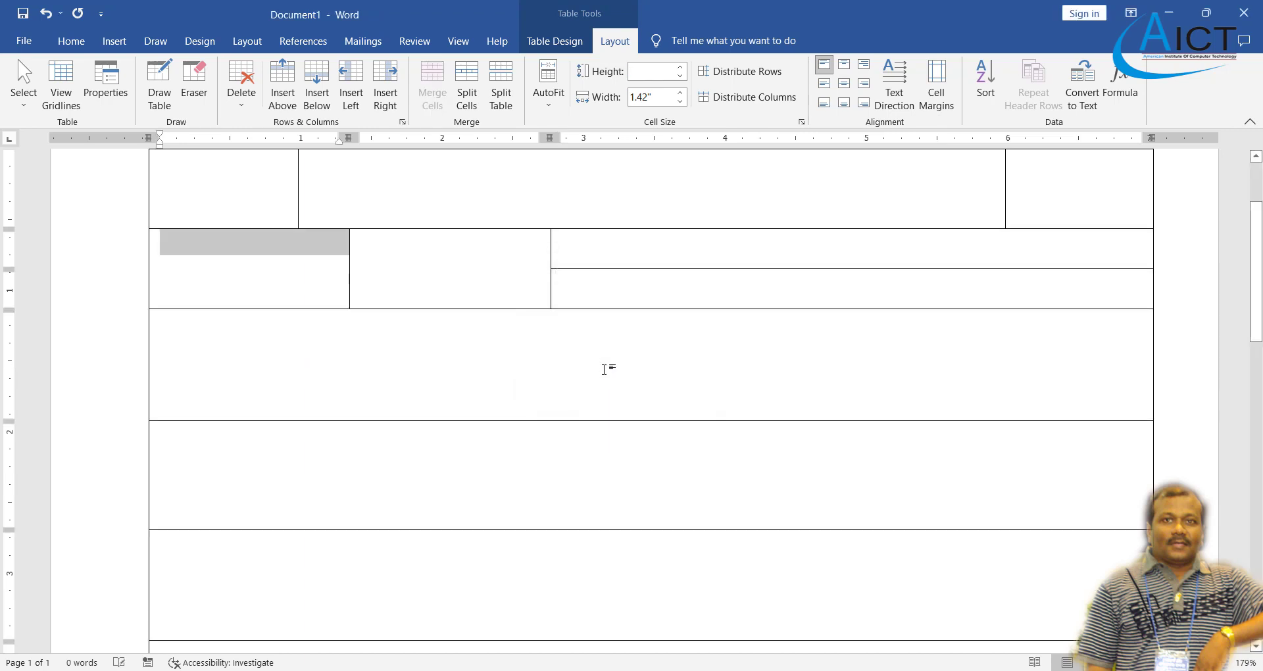
scroll(566, 300, up, 2)
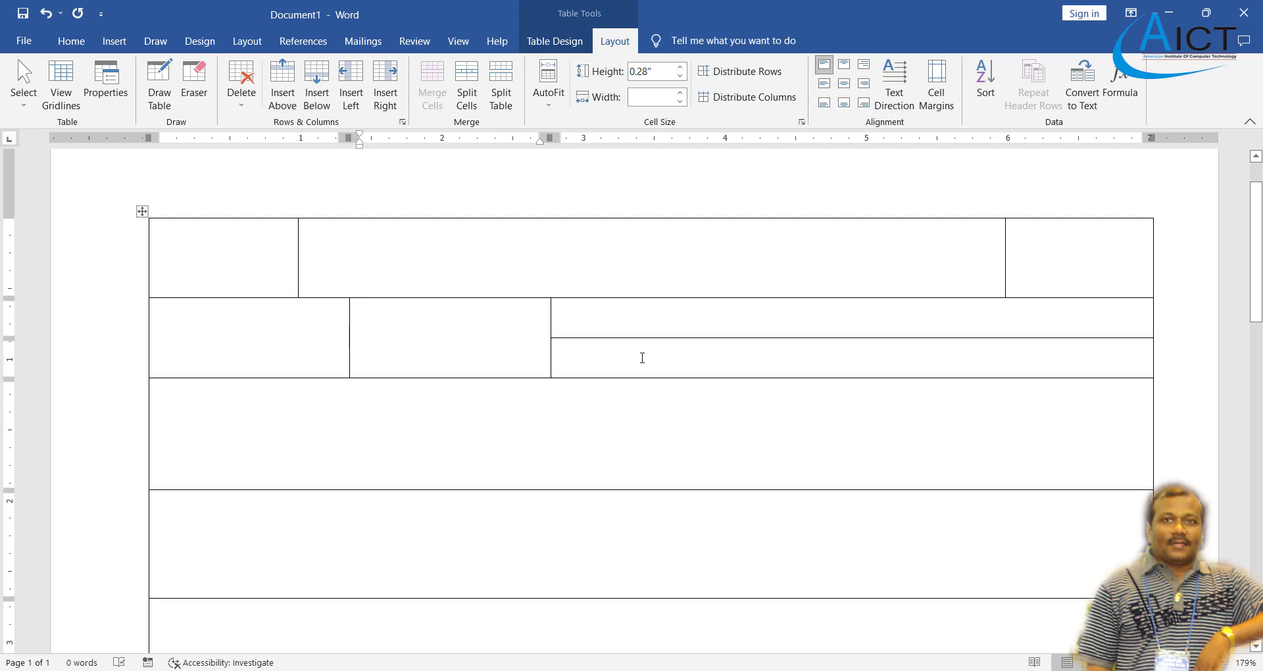
- Drag the second row and the upper right cell taller
click(688, 323)
drag(671, 381, 674, 422)
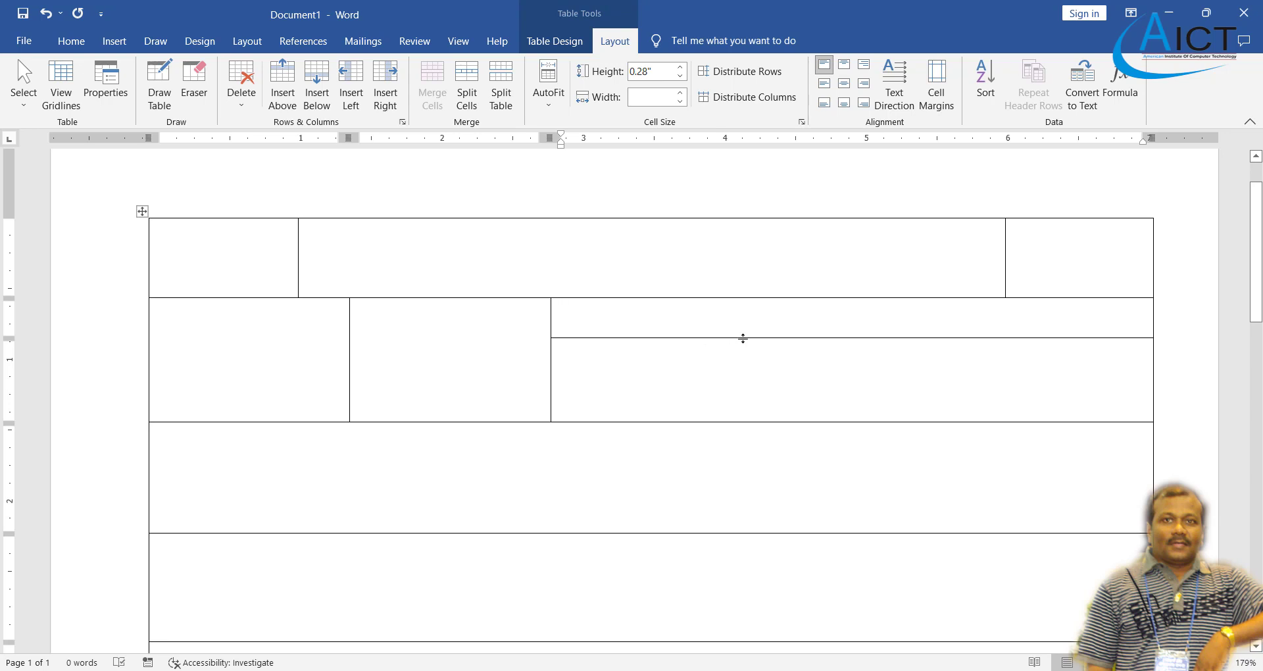
drag(743, 338, 745, 395)
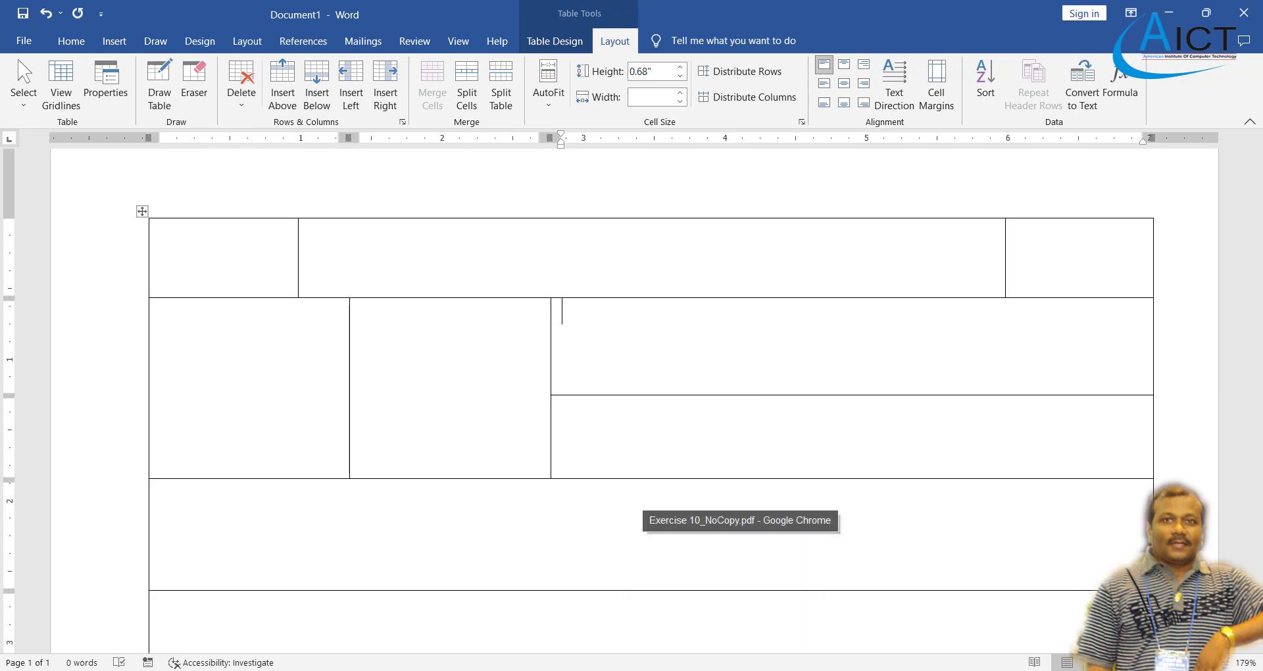
- Check the reference PDF, then open Split Cells for Word's upper right cell
click(737, 665)
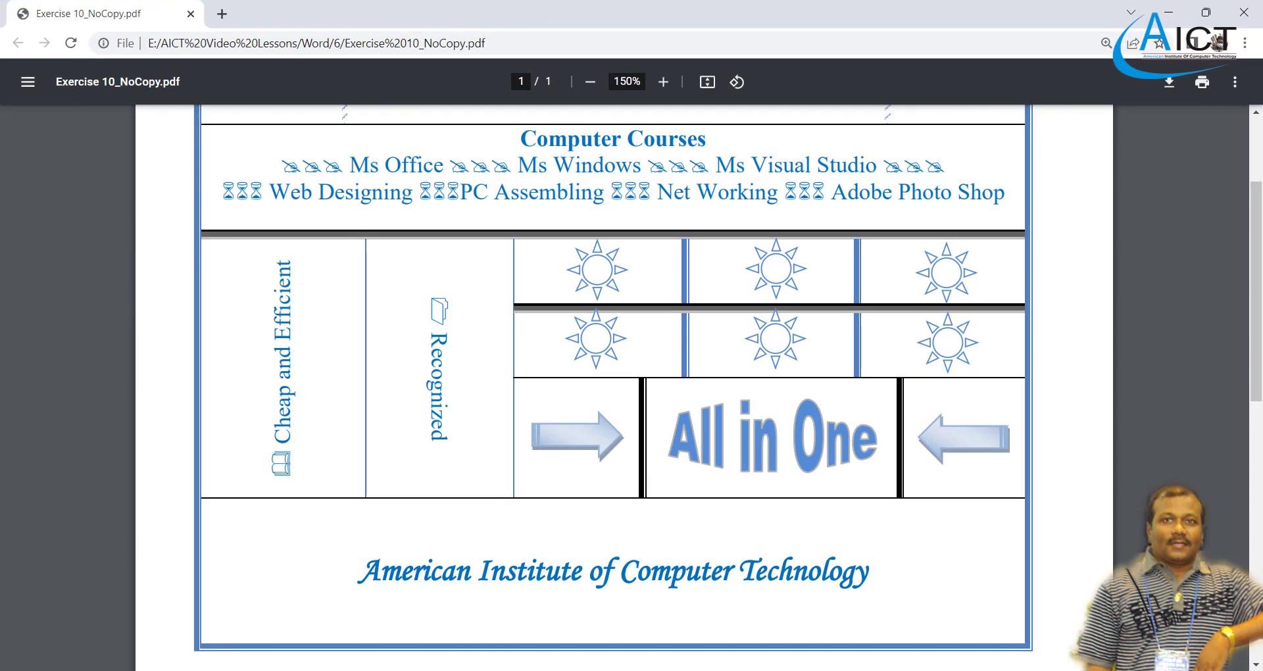
key(alt+Tab)
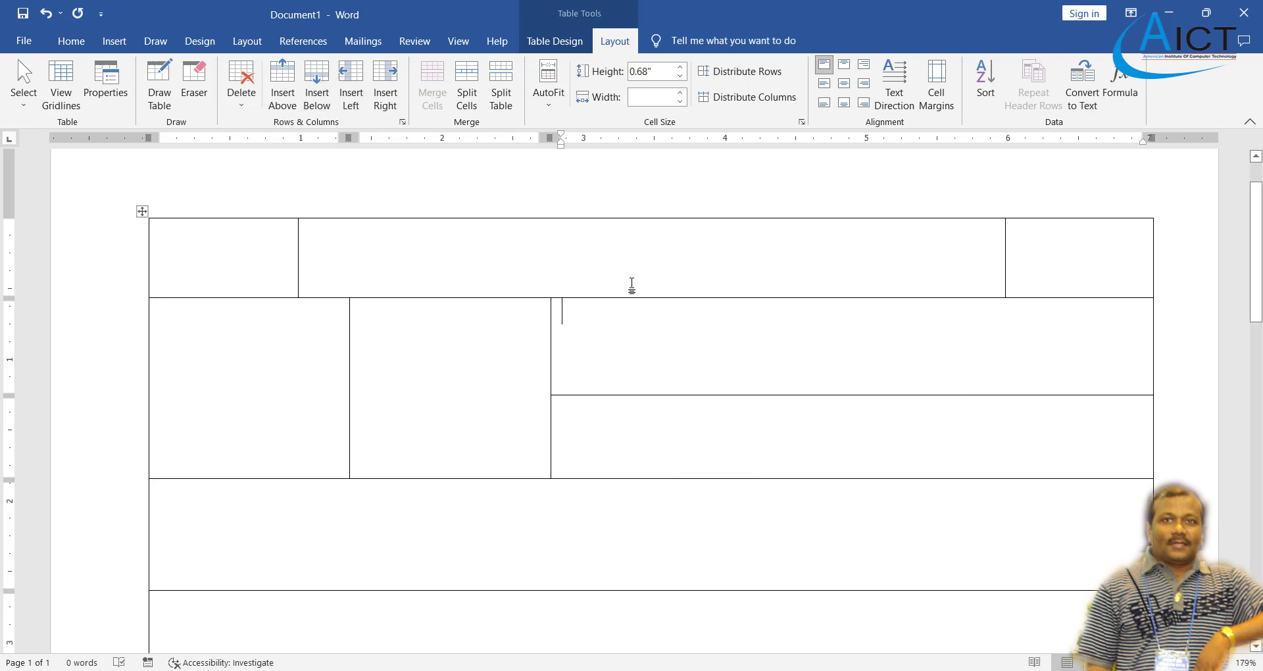
click(466, 84)
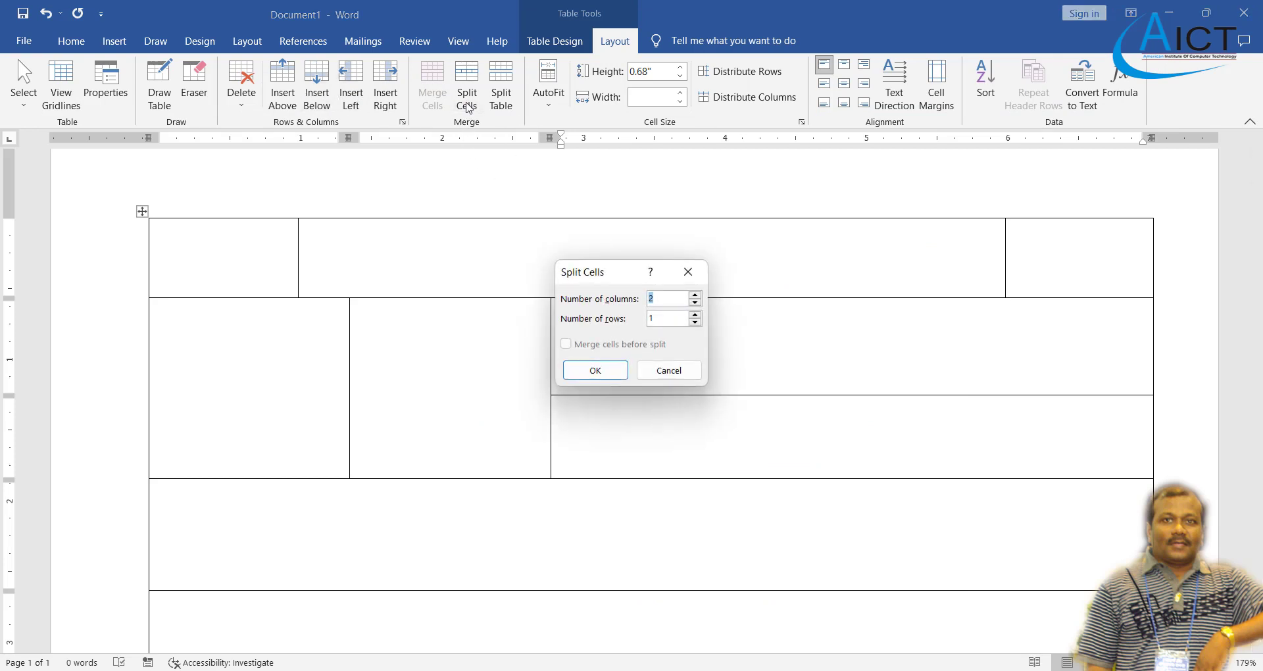
- Split the upper right cell into a 3-column by 2-row grid
click(695, 295)
click(695, 315)
click(604, 373)
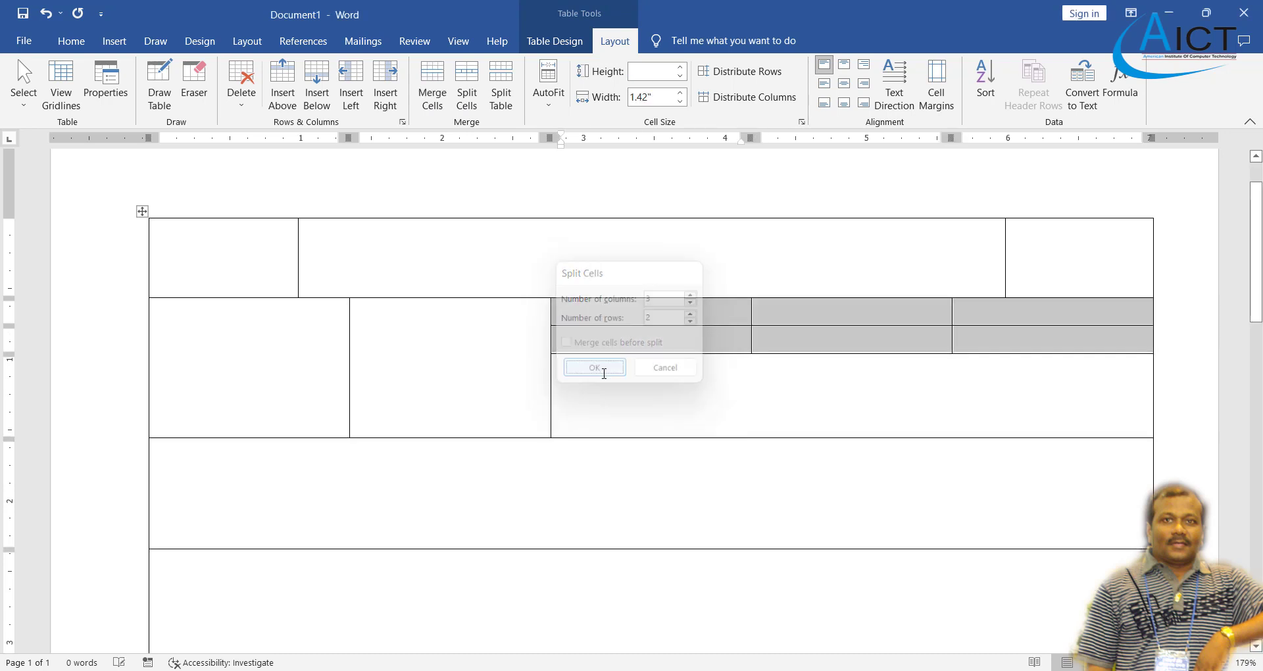
- Adjust the grid row heights by dragging their borders, glancing at the reference PDF
click(711, 383)
drag(761, 355, 772, 404)
drag(783, 326, 787, 359)
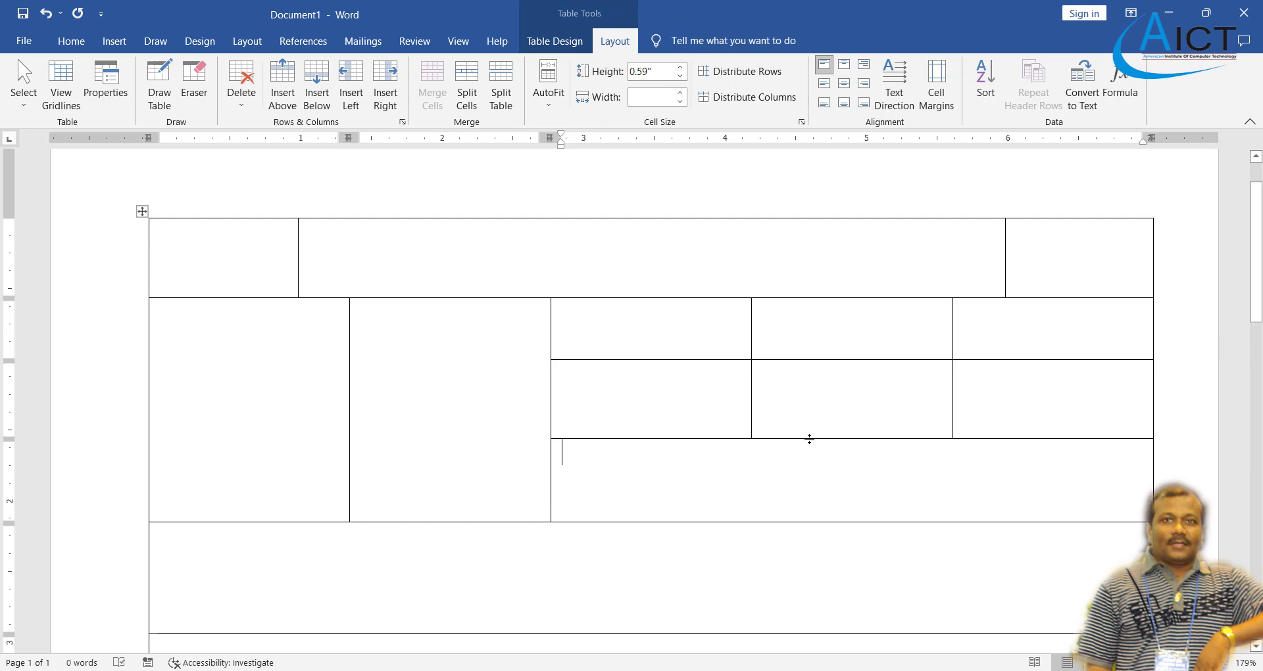
mouse_move(810, 437)
mouse_down()
mouse_move(810, 415)
mouse_move(813, 447)
mouse_up()
drag(809, 359, 808, 395)
scroll(783, 461, down, 1)
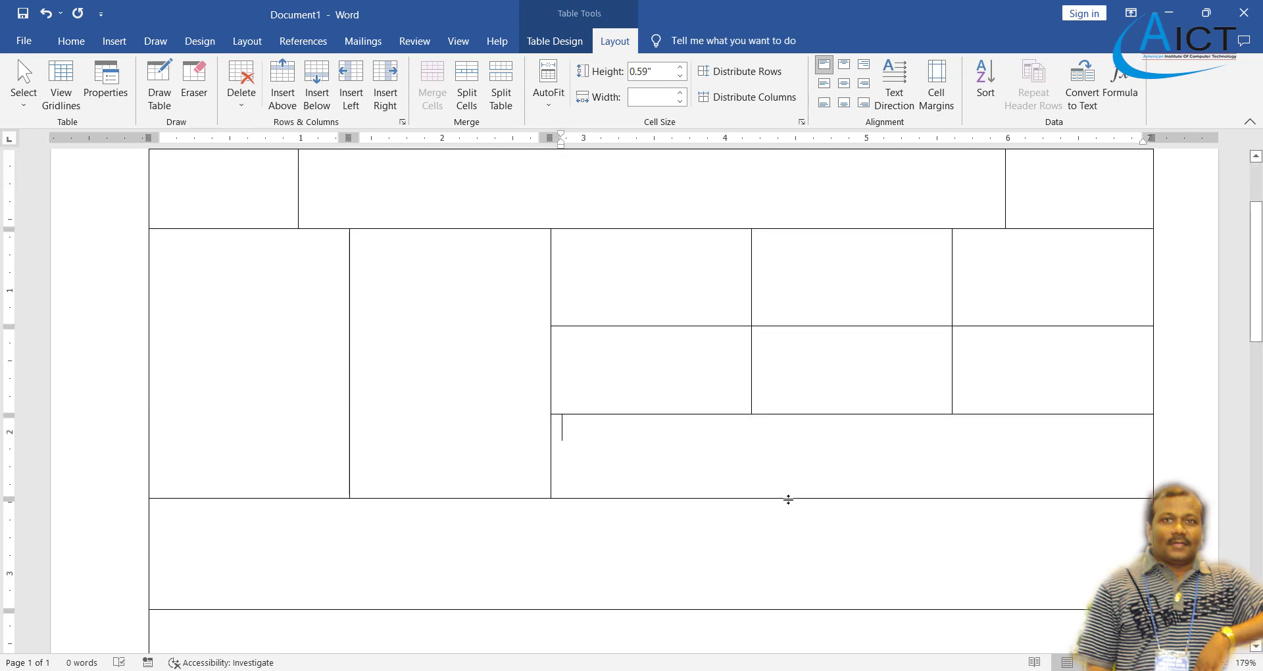
drag(784, 498, 790, 512)
key(alt+Tab)
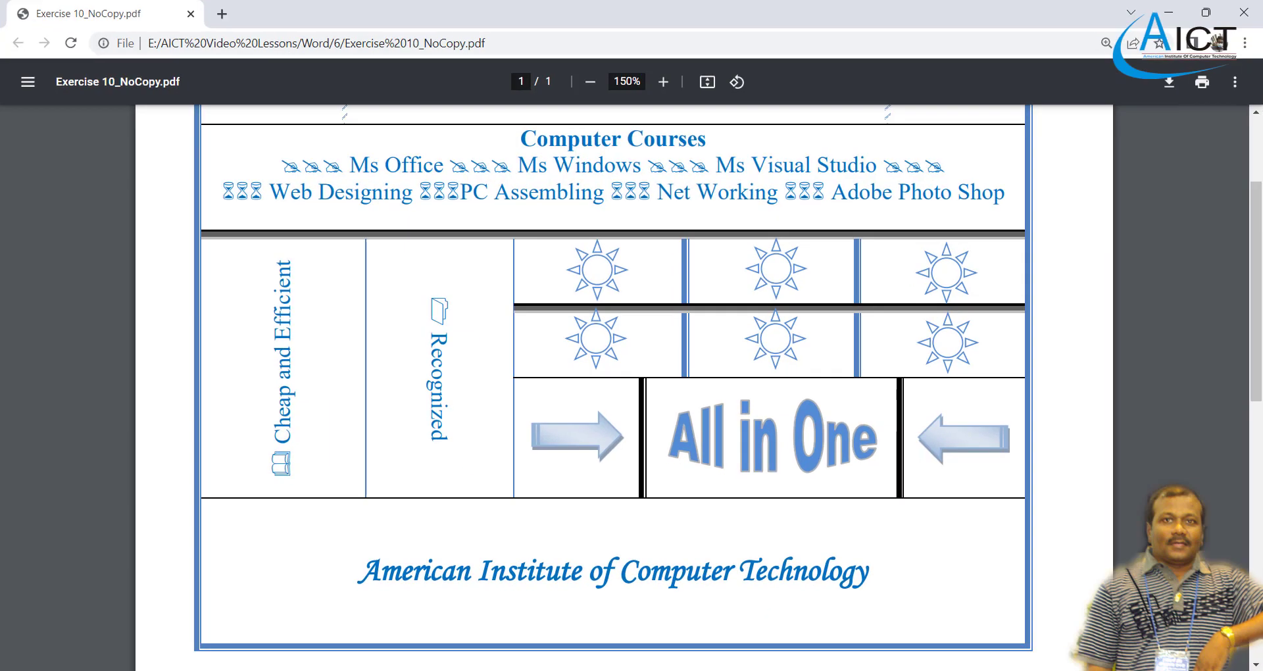
key(alt+Tab)
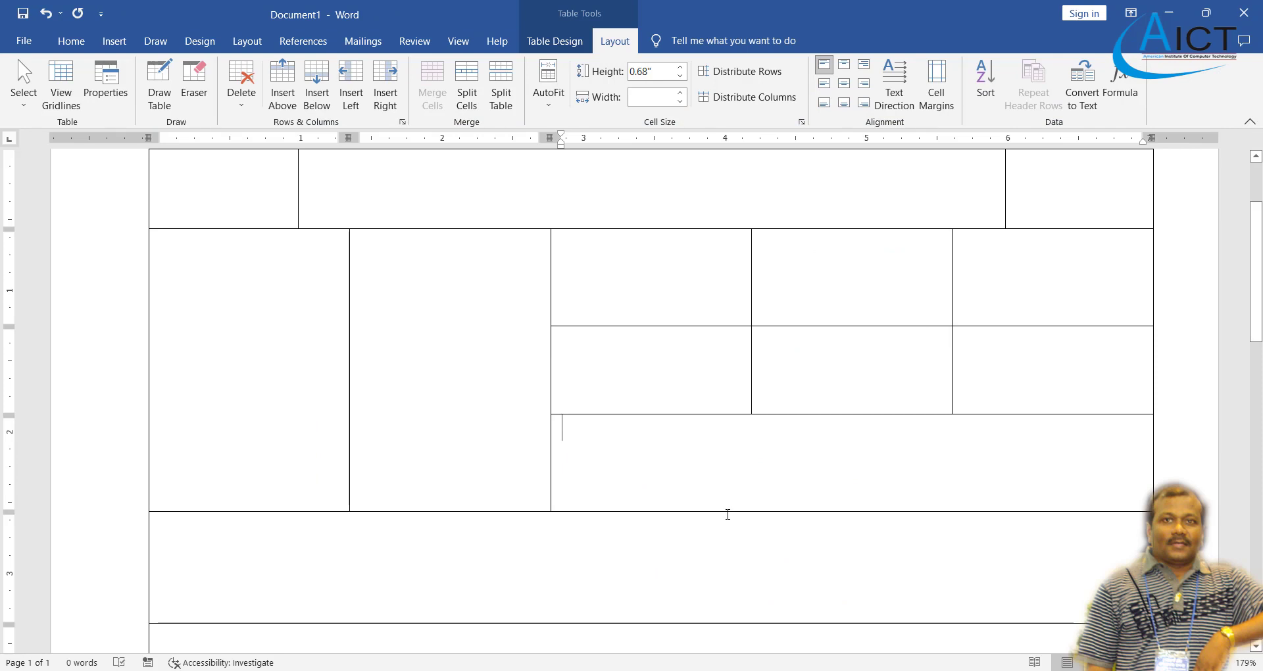
- Deepen the tall second row, fine-tune the bottom-right and top grid row heights, then compare with the PDF
drag(728, 511, 734, 547)
drag(780, 415, 787, 440)
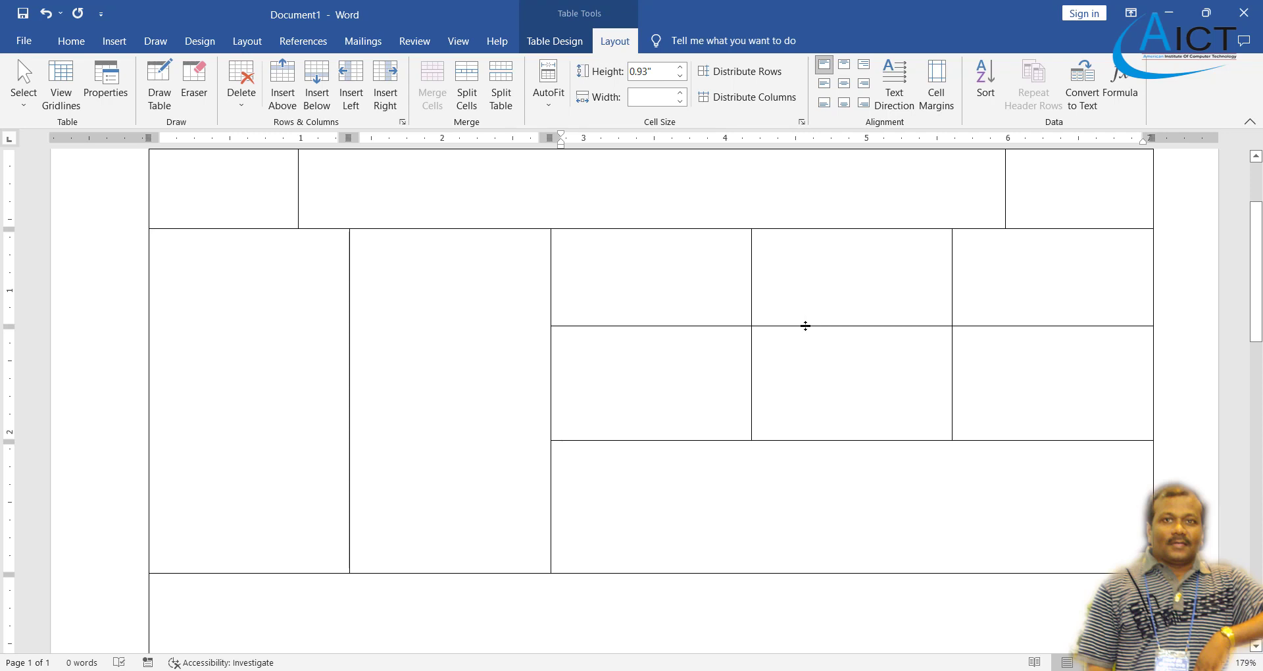
drag(803, 324, 807, 335)
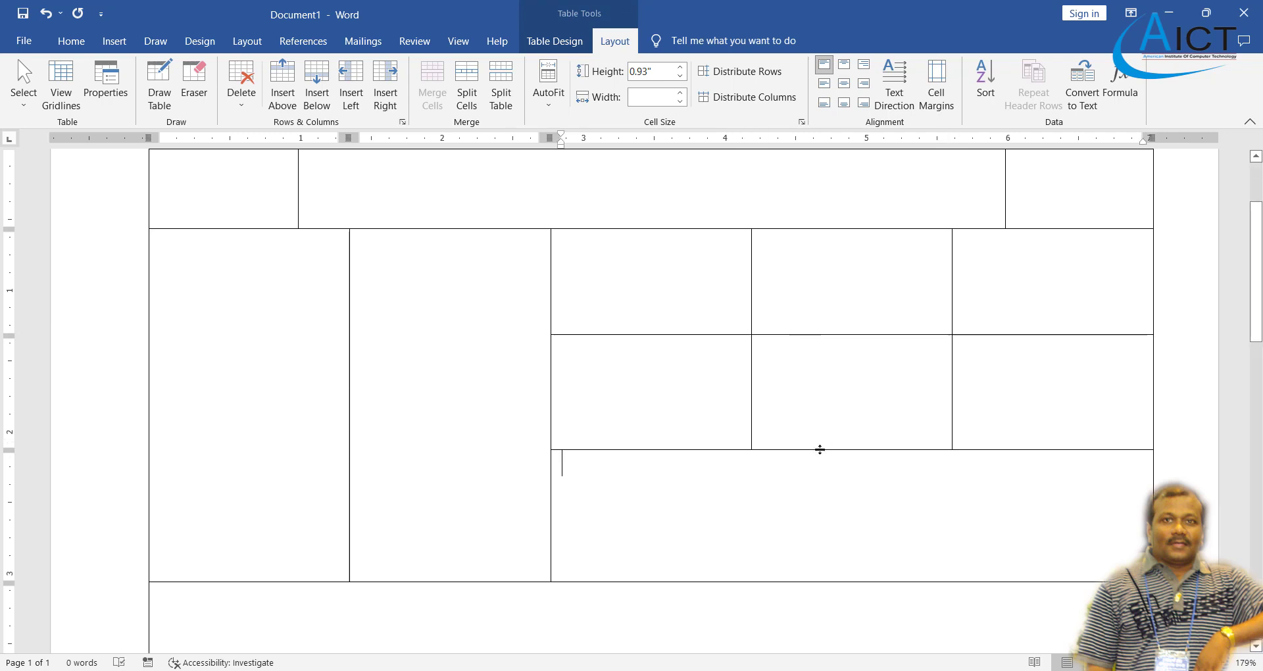
drag(820, 451, 816, 433)
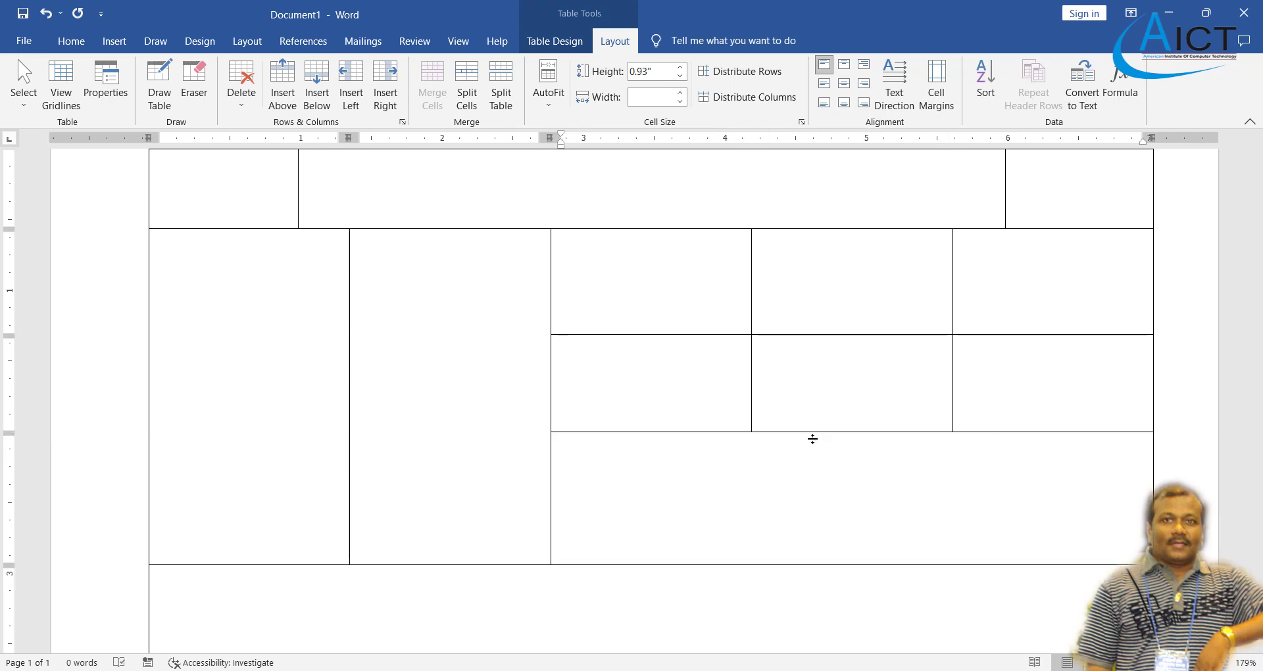
key(alt+Tab)
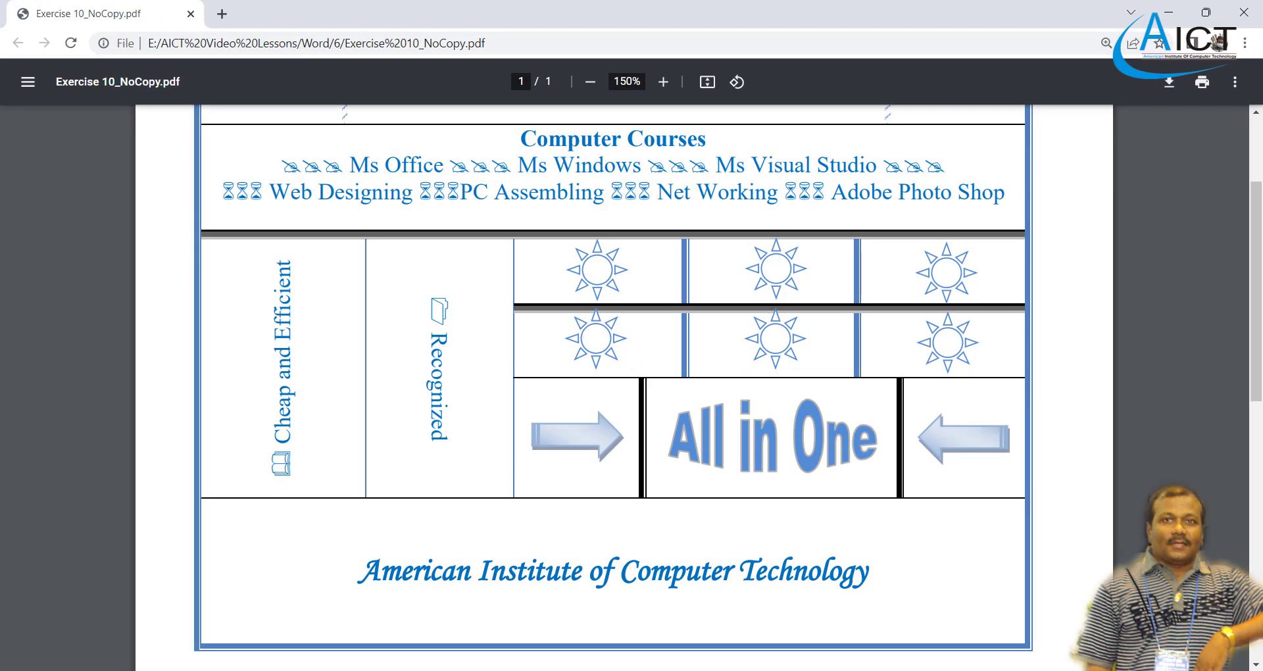
- Try distributing rows on the six grid cells alone, dismissing the cannot-distribute warnings
key(alt+Tab)
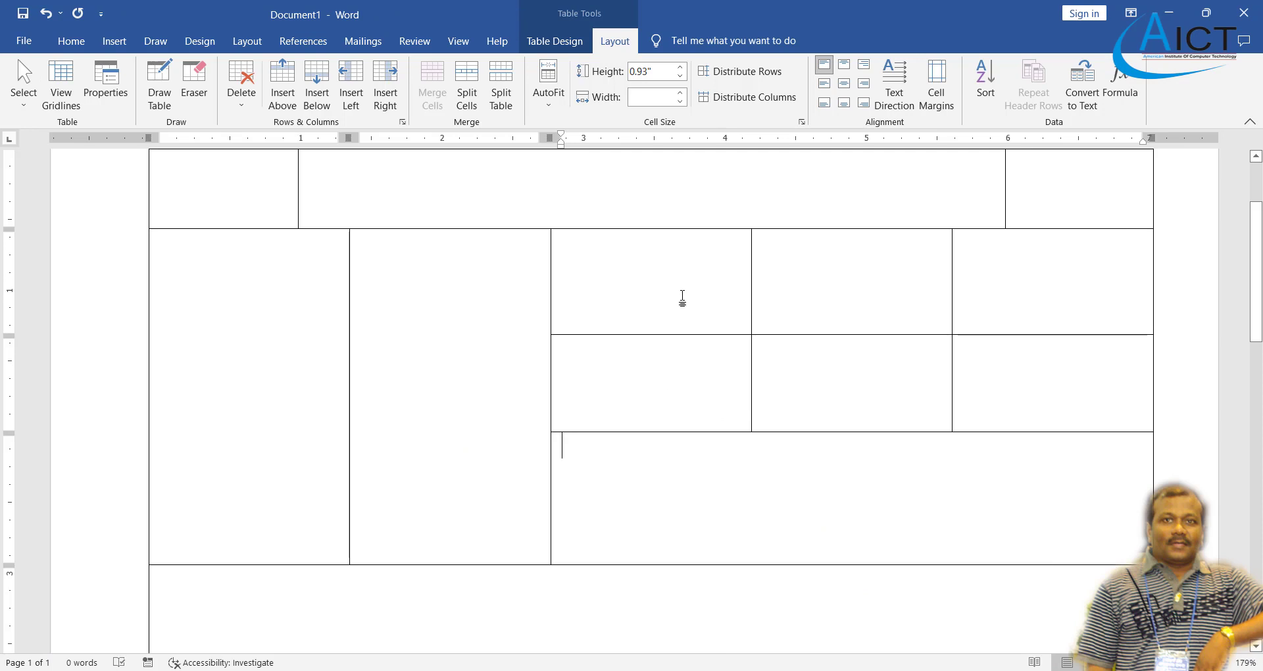
drag(683, 298, 1005, 402)
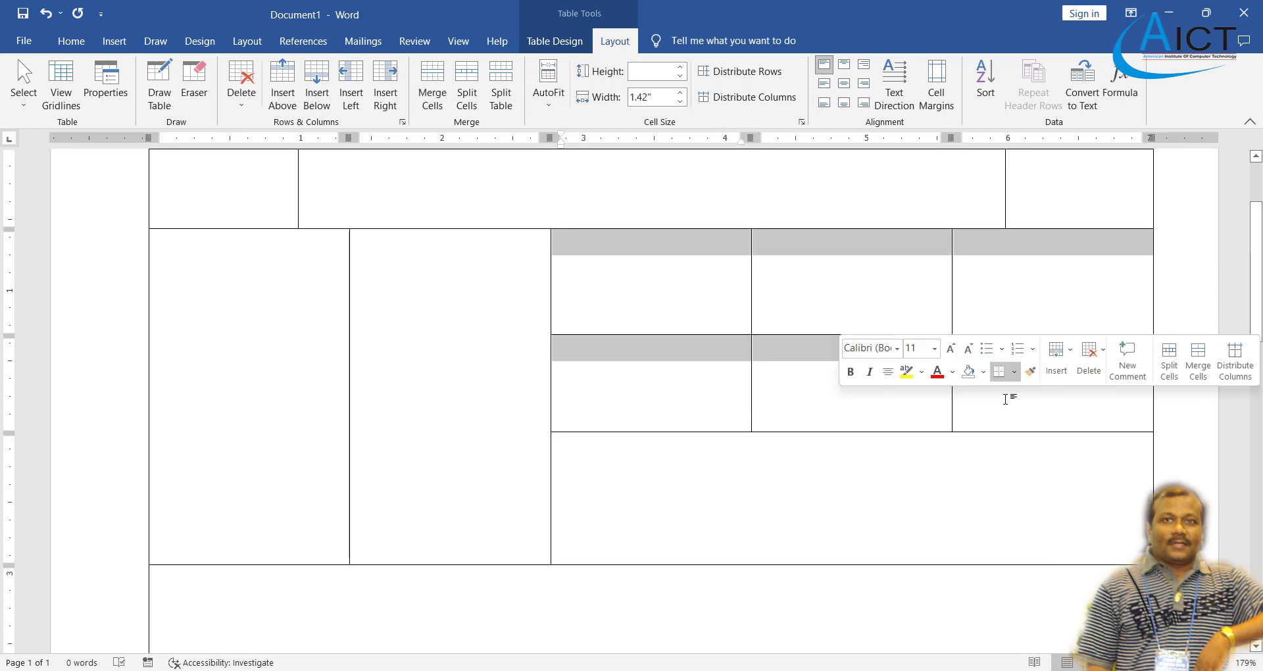
click(756, 78)
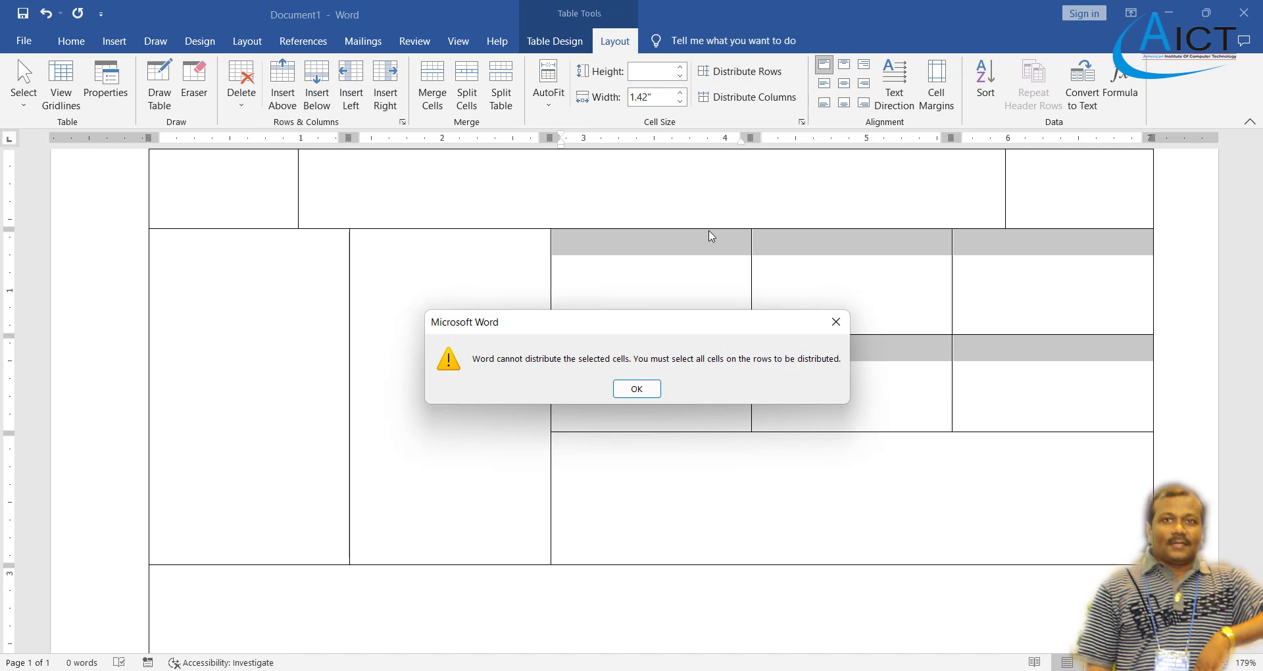
click(637, 389)
click(728, 386)
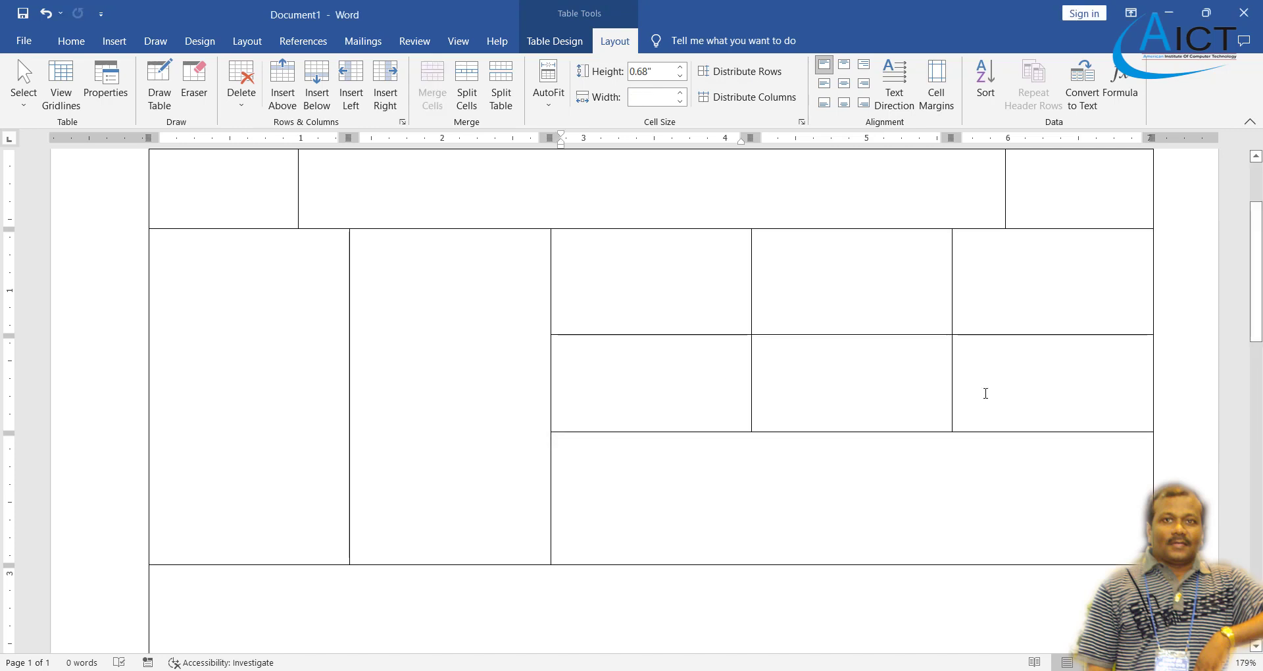
mouse_move(719, 285)
mouse_down()
mouse_move(865, 369)
mouse_move(973, 386)
mouse_up()
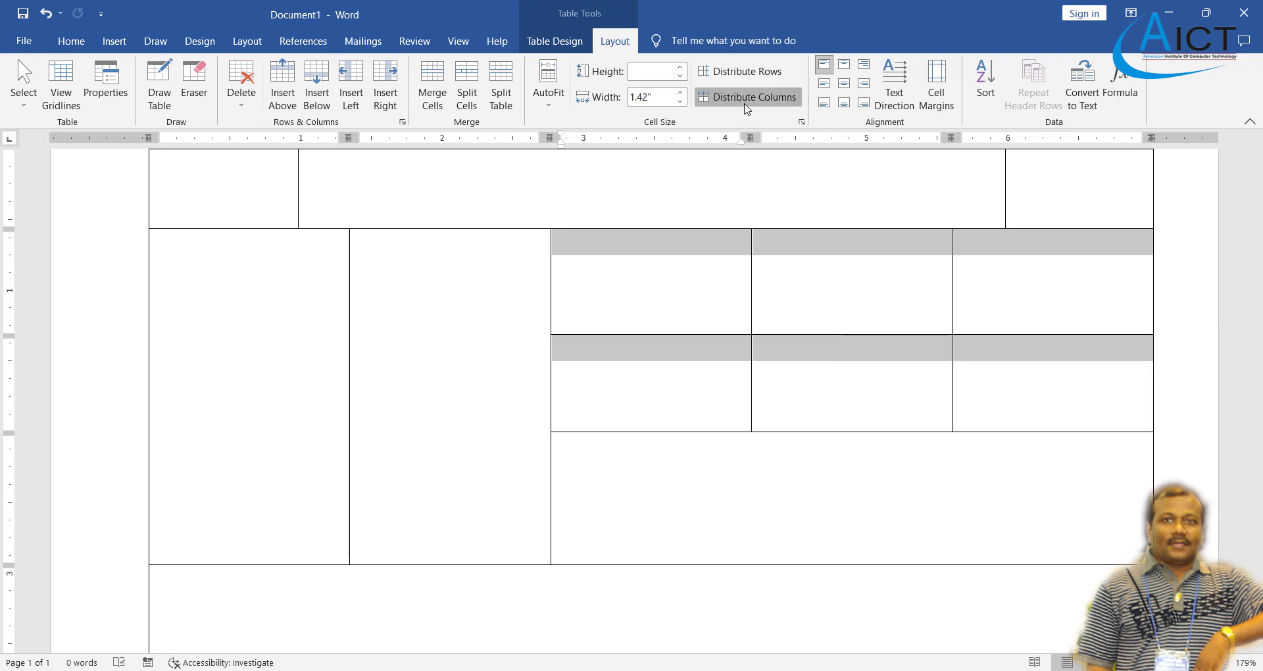
click(738, 73)
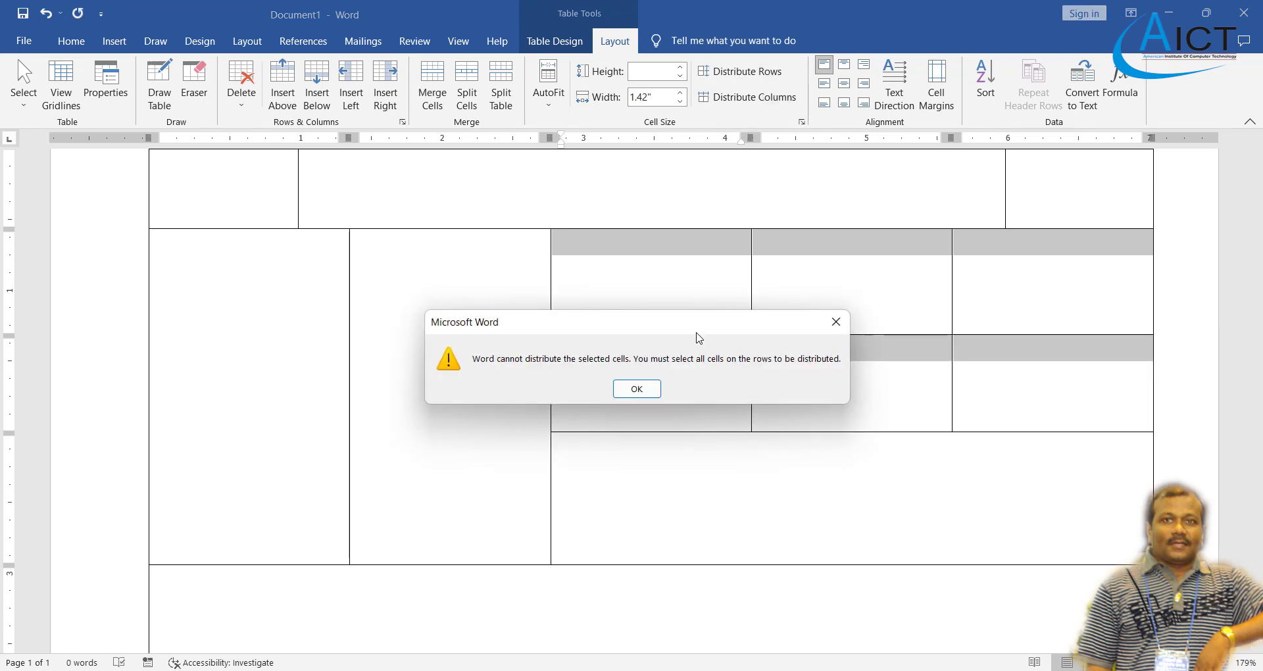
click(636, 390)
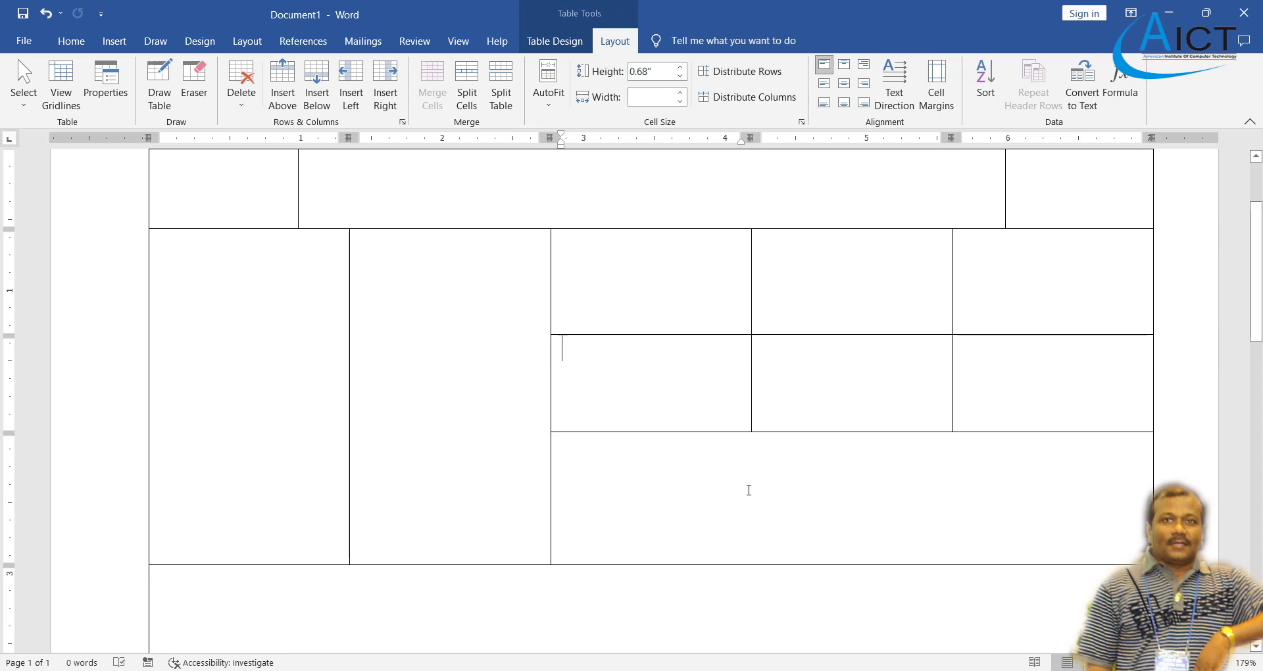
- Select all right-hand cells including the merged cell and distribute them to an equal 0.79" height
drag(749, 490, 981, 355)
click(1025, 444)
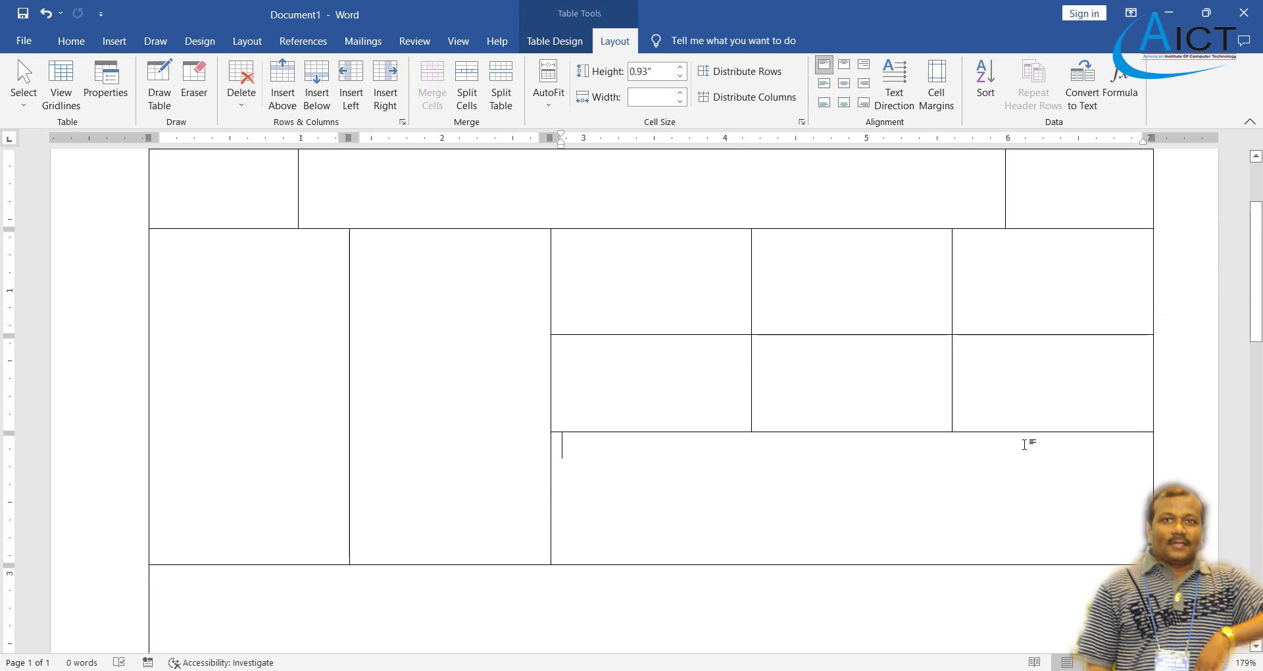
drag(736, 290, 1030, 469)
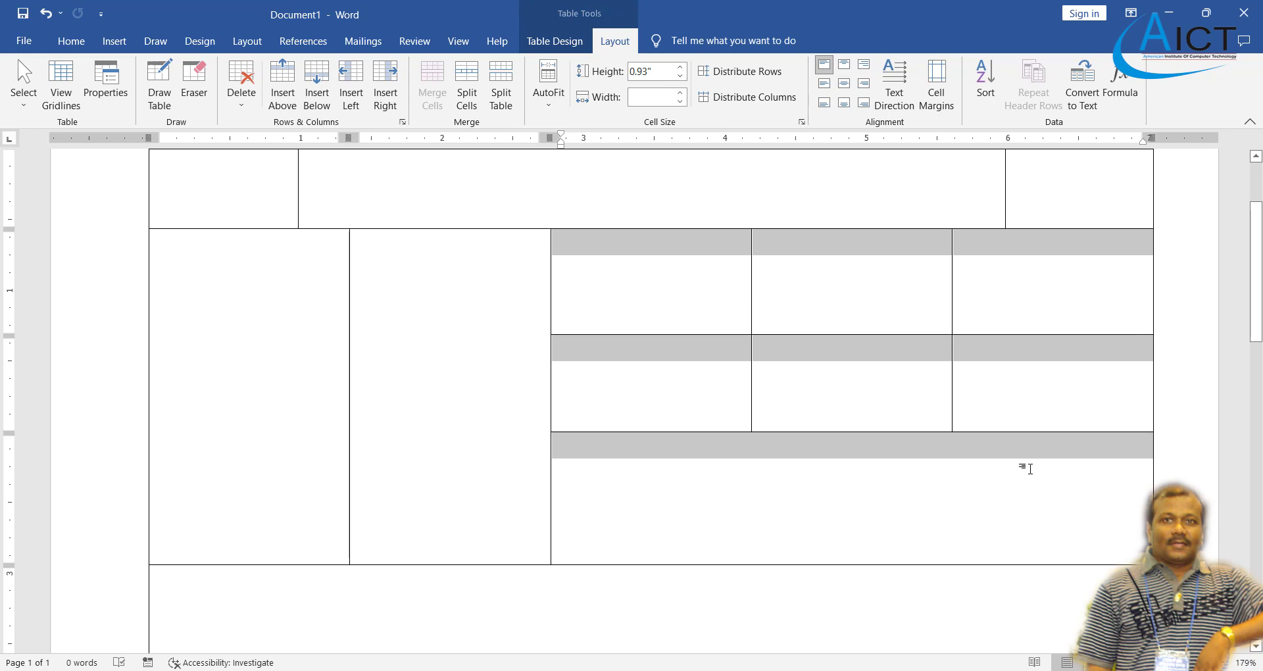
click(740, 72)
click(799, 428)
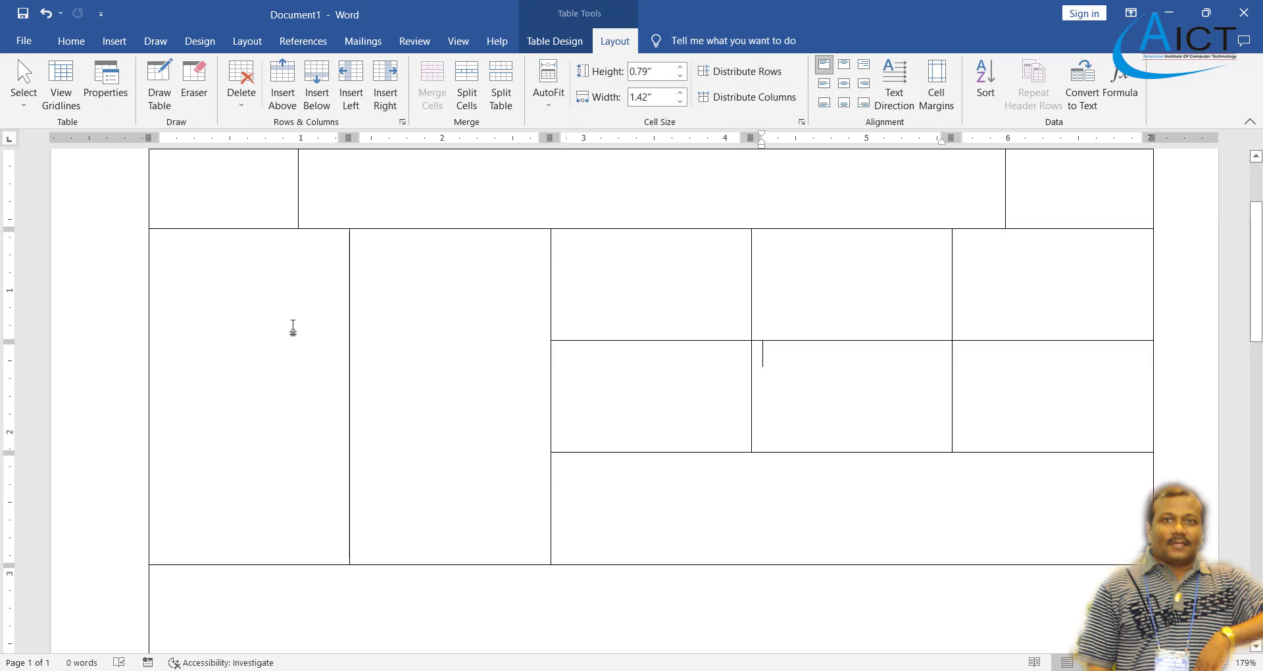
drag(290, 329, 428, 468)
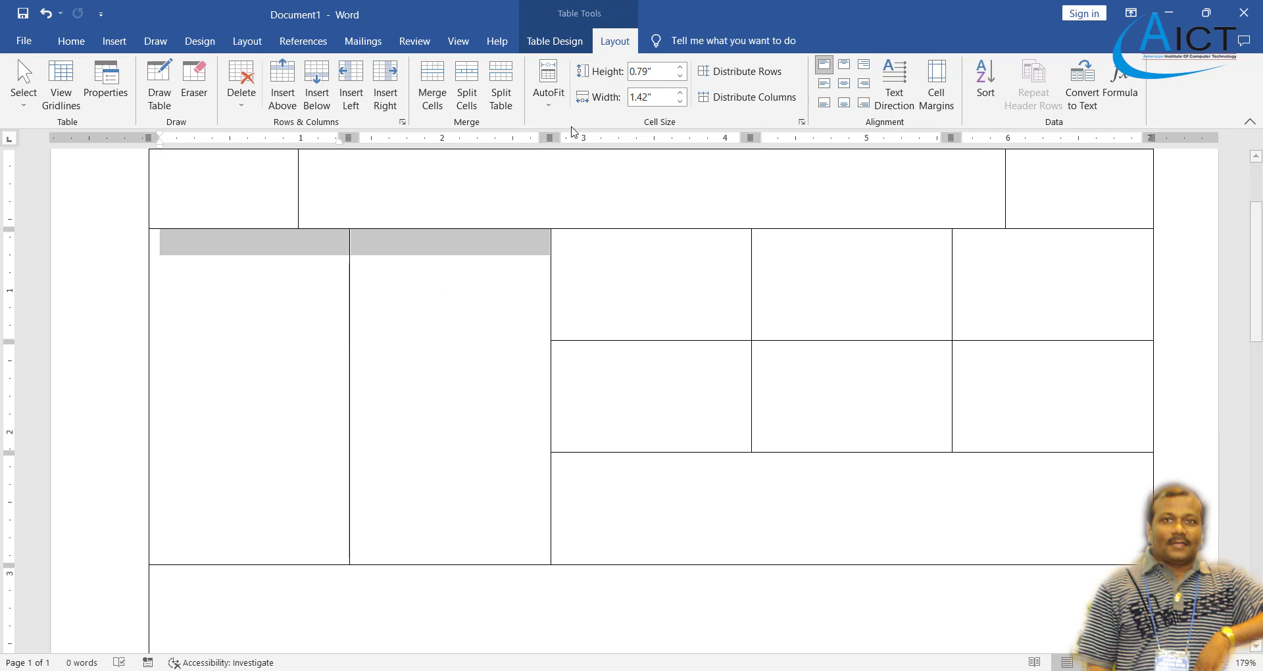
- Check the reference PDF, then delete the table's last empty row
click(443, 344)
scroll(378, 329, down, 3)
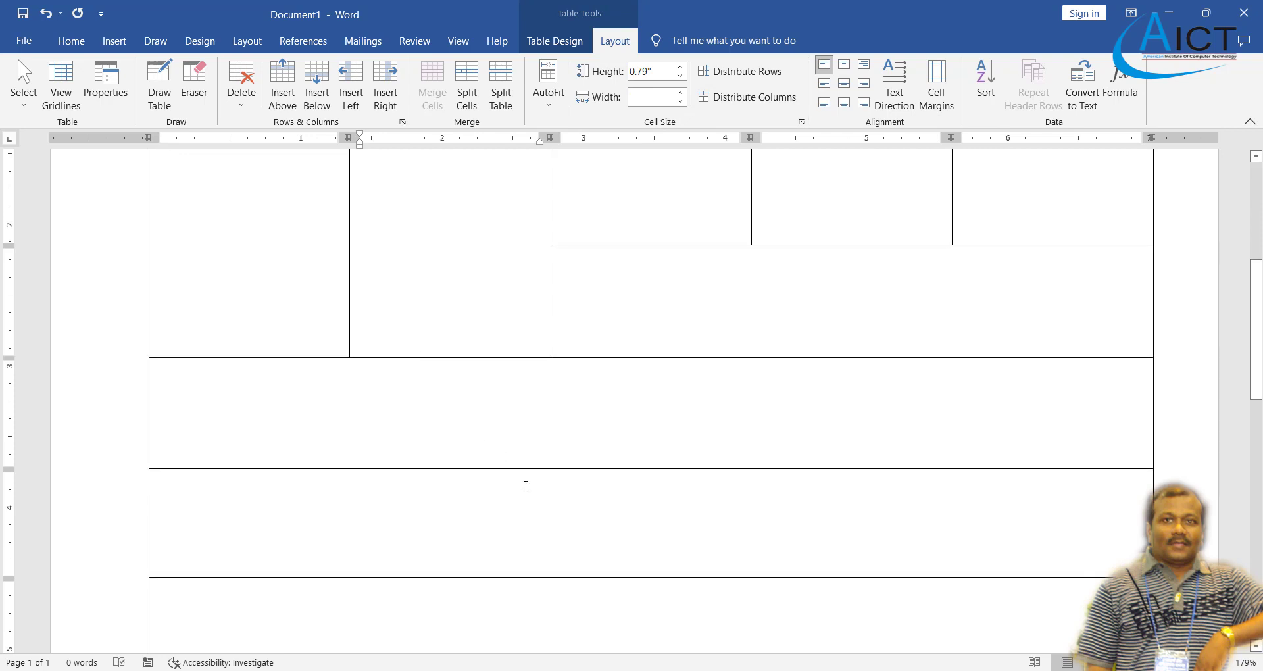
key(alt+Tab)
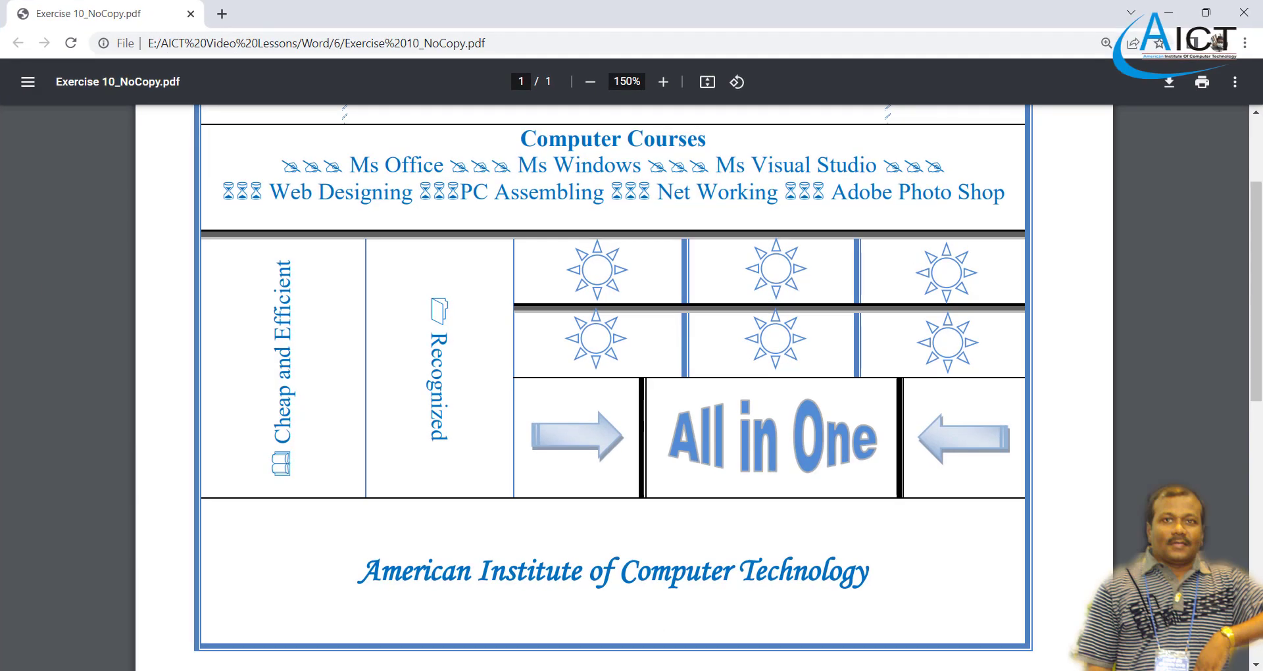
key(alt+Tab)
scroll(544, 444, up, 5)
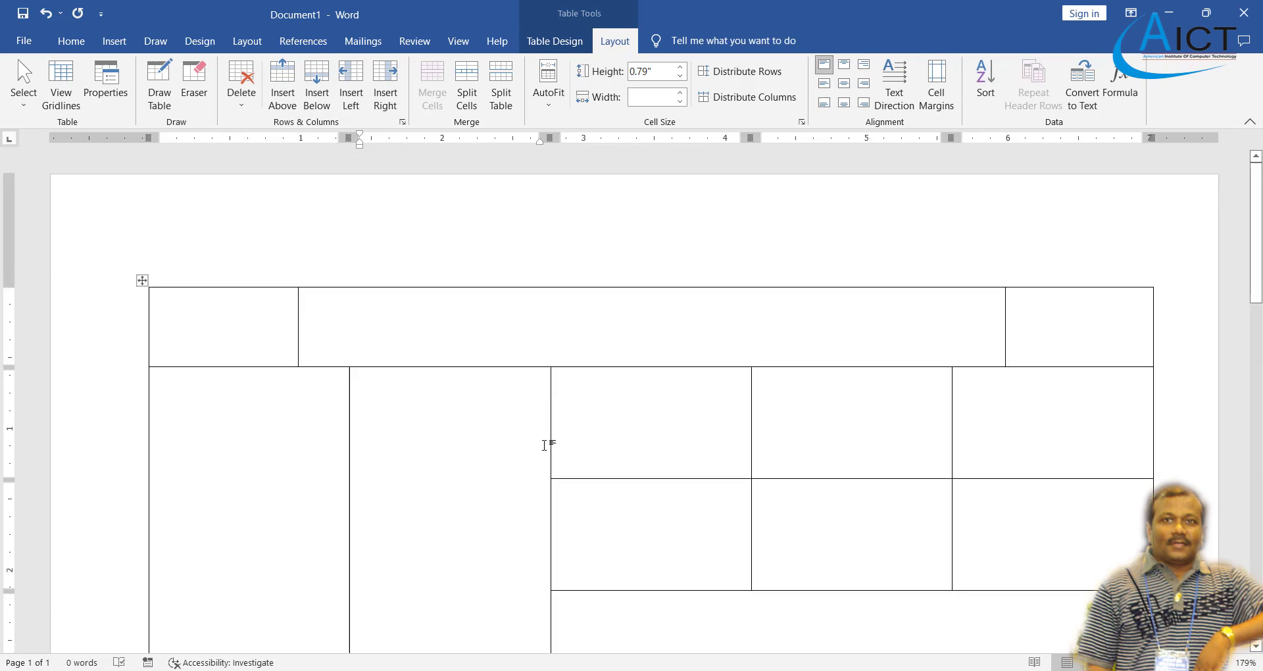
scroll(544, 445, down, 2)
scroll(497, 420, down, 3)
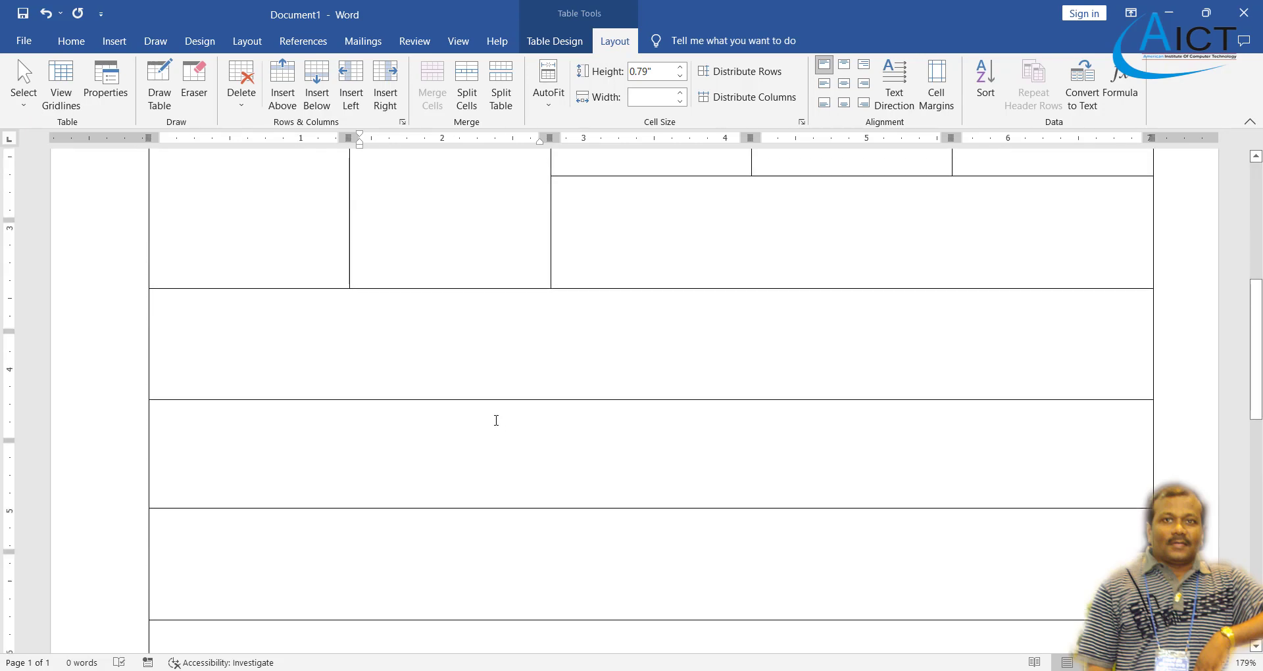
click(494, 456)
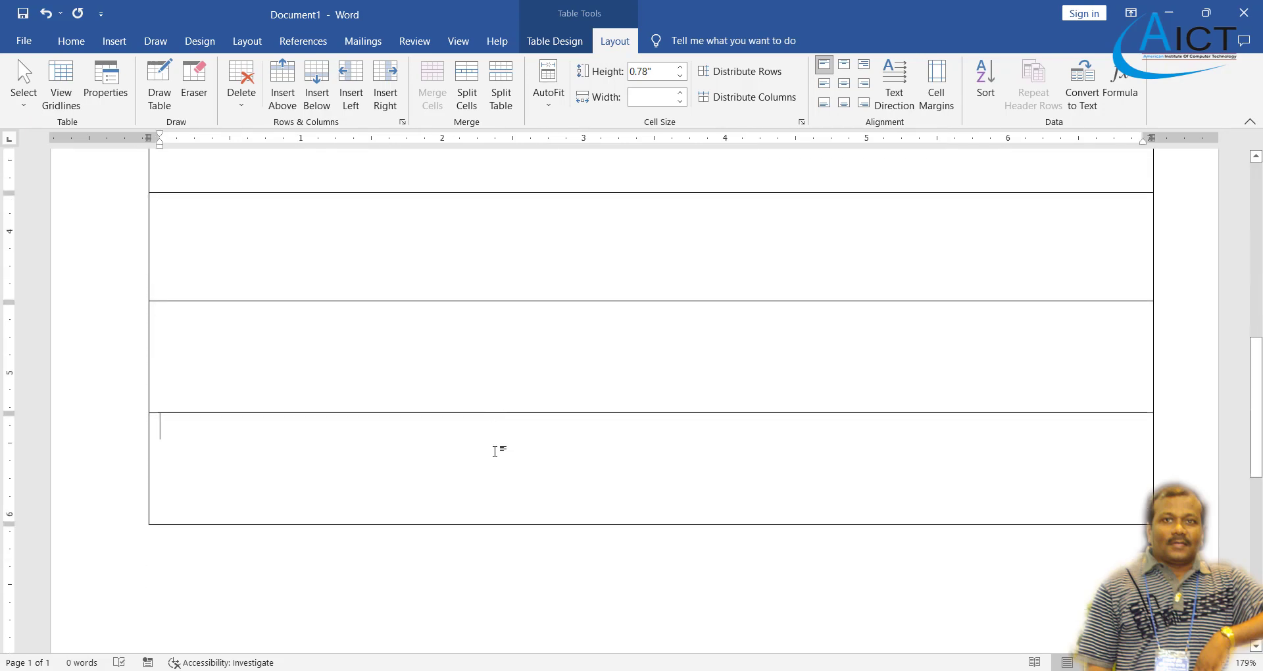
click(238, 99)
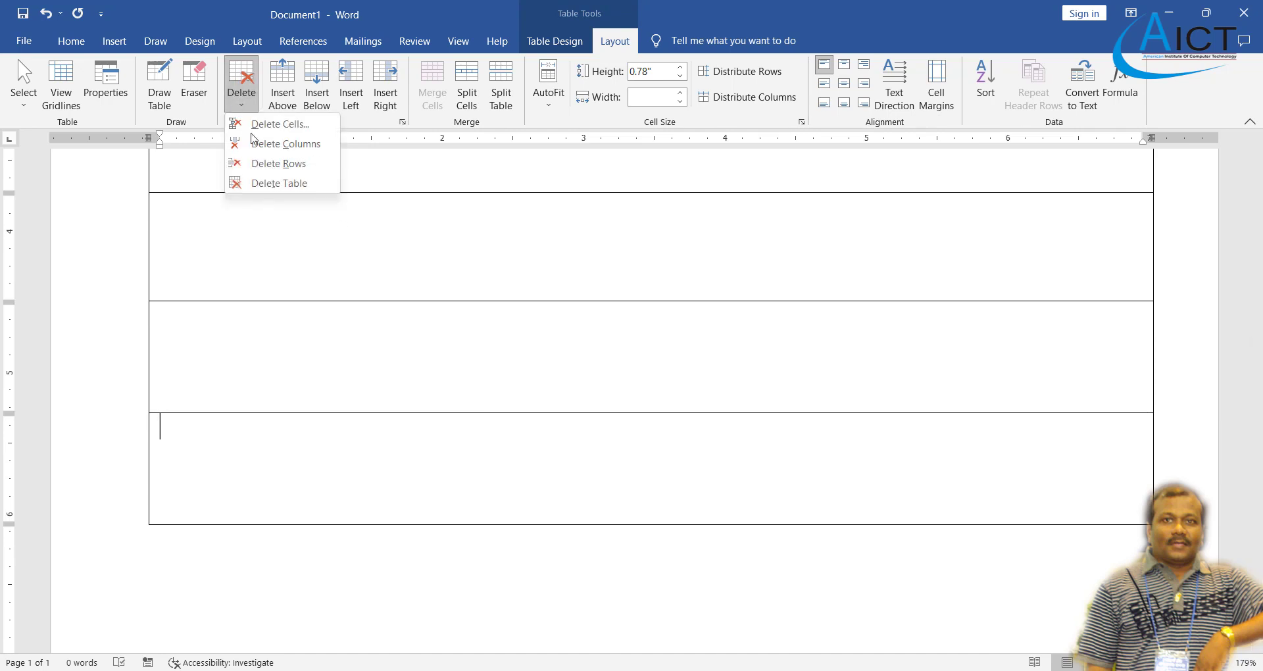
click(278, 162)
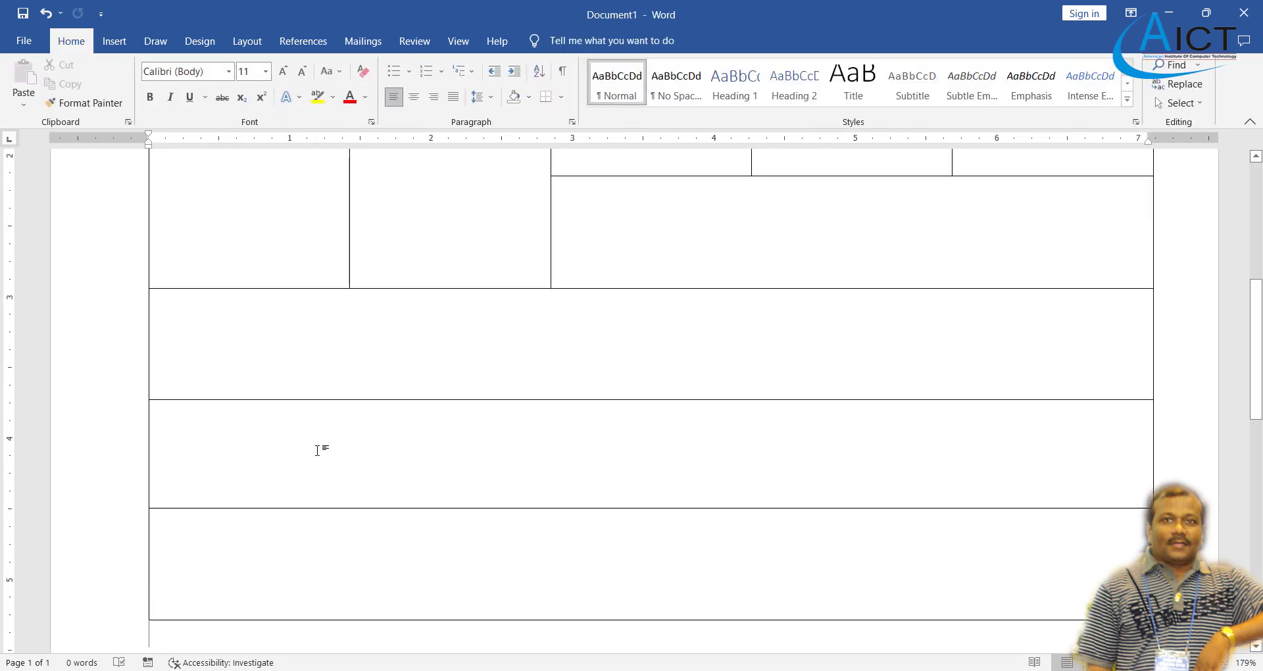
- Delete two more extra bottom rows and drag the remaining final row taller
click(319, 445)
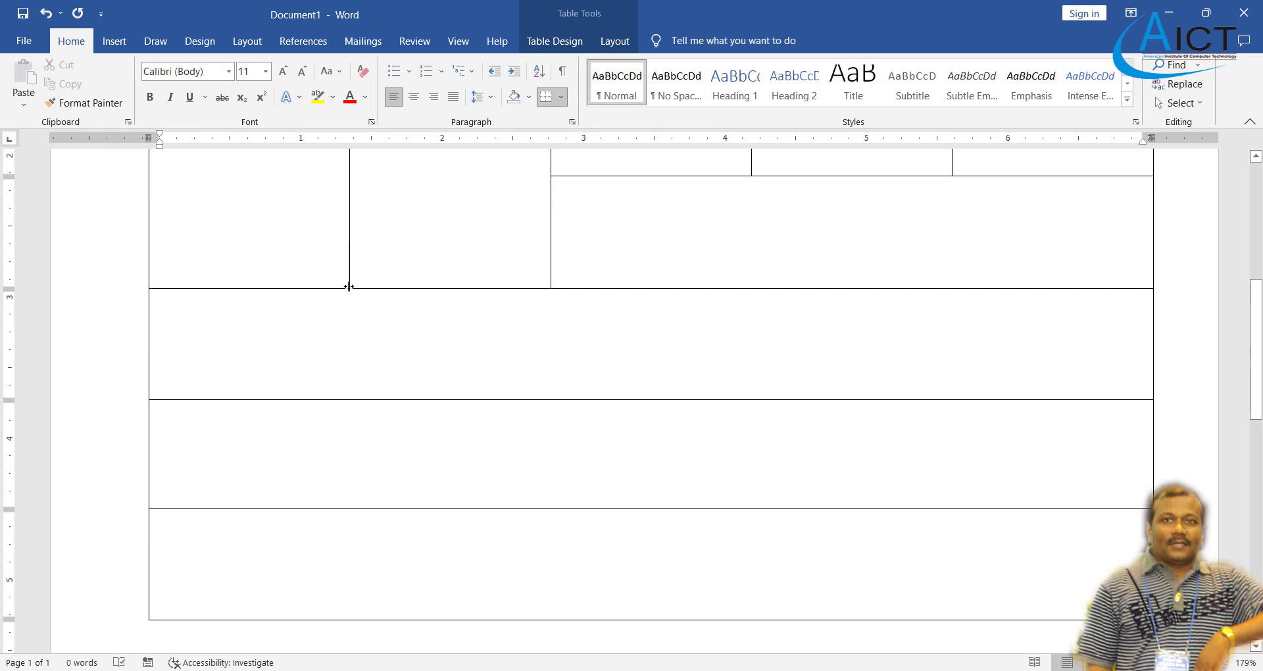
scroll(431, 375, up, 1)
click(615, 41)
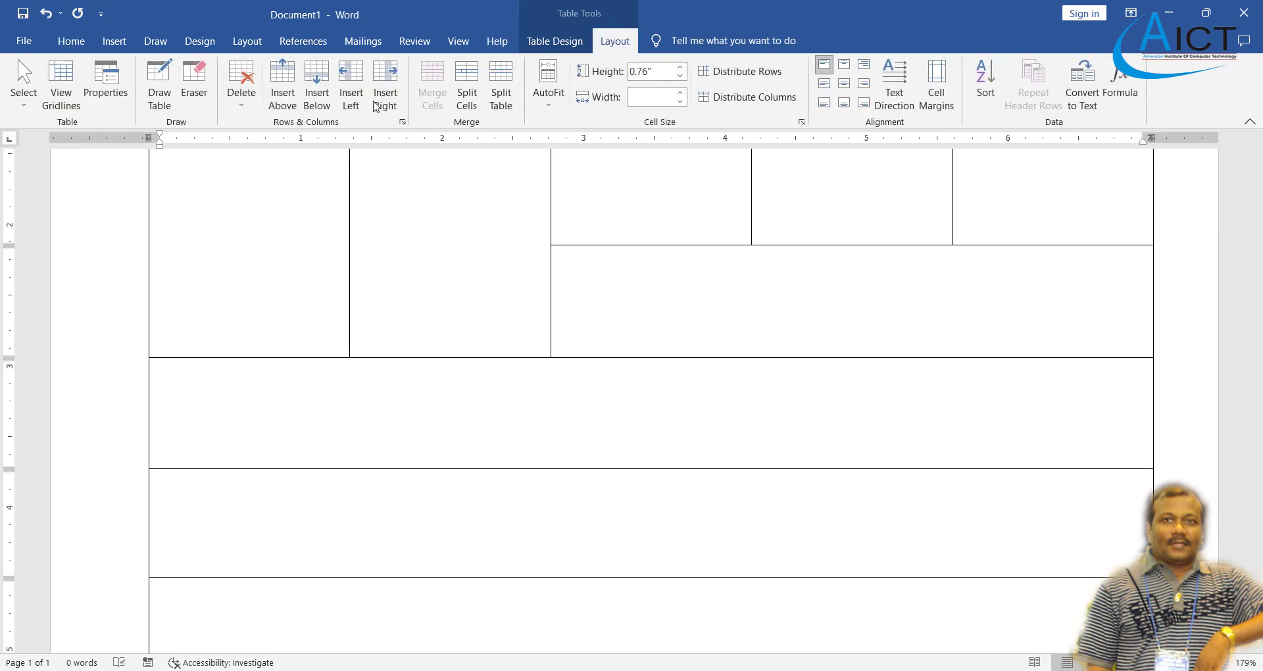
click(241, 92)
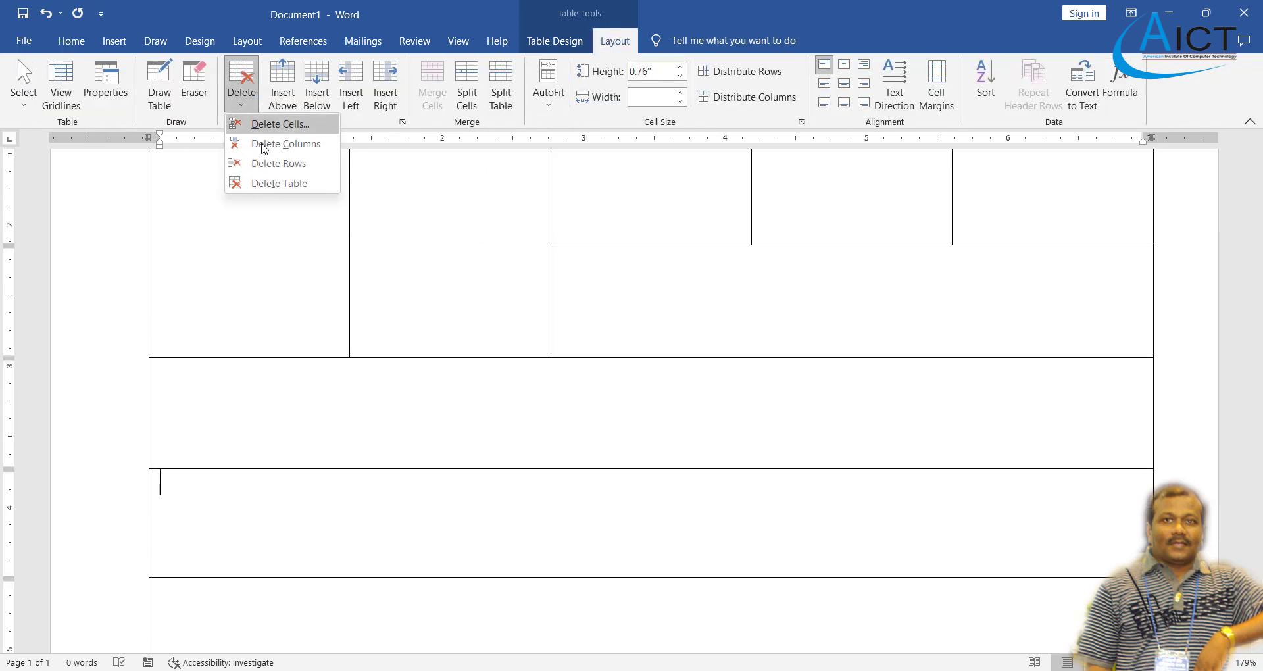
click(287, 172)
click(243, 98)
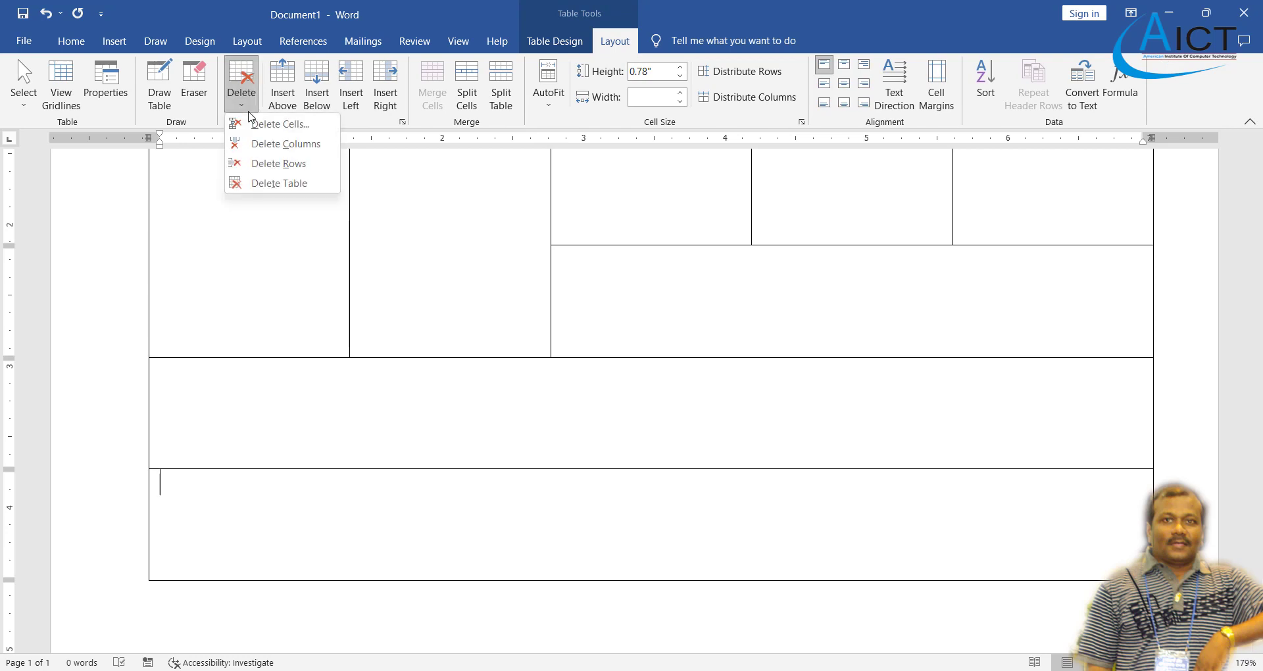
click(268, 163)
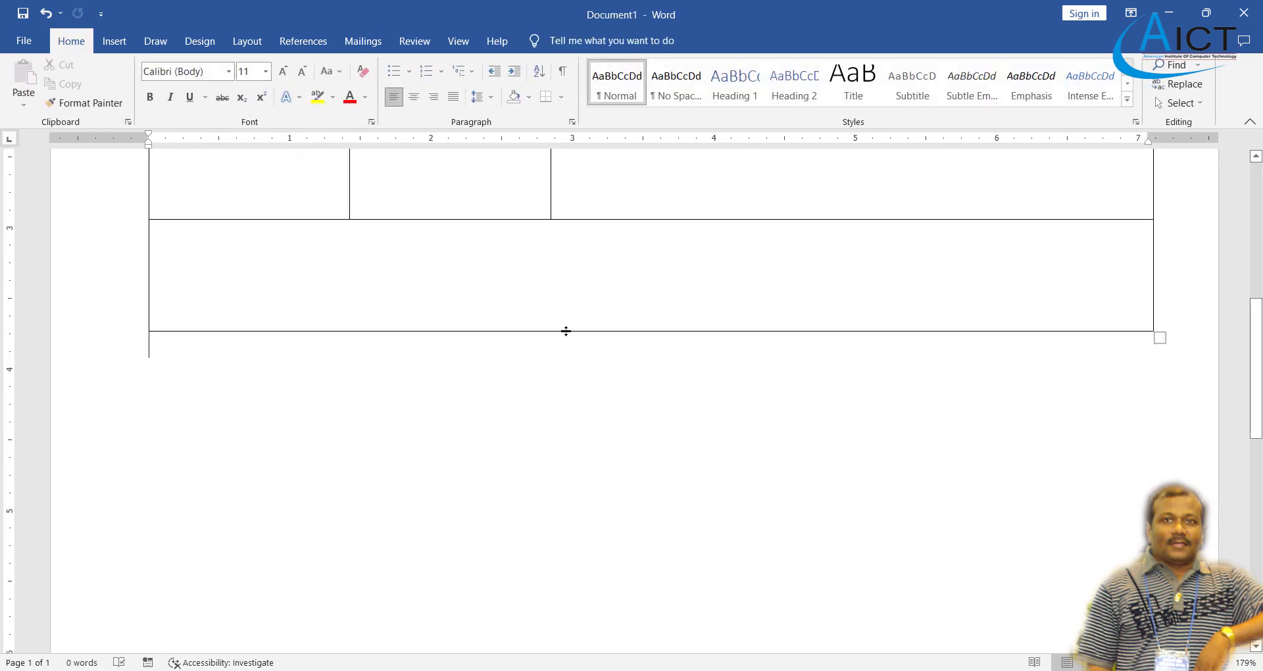
drag(566, 331, 572, 378)
scroll(590, 428, up, 5)
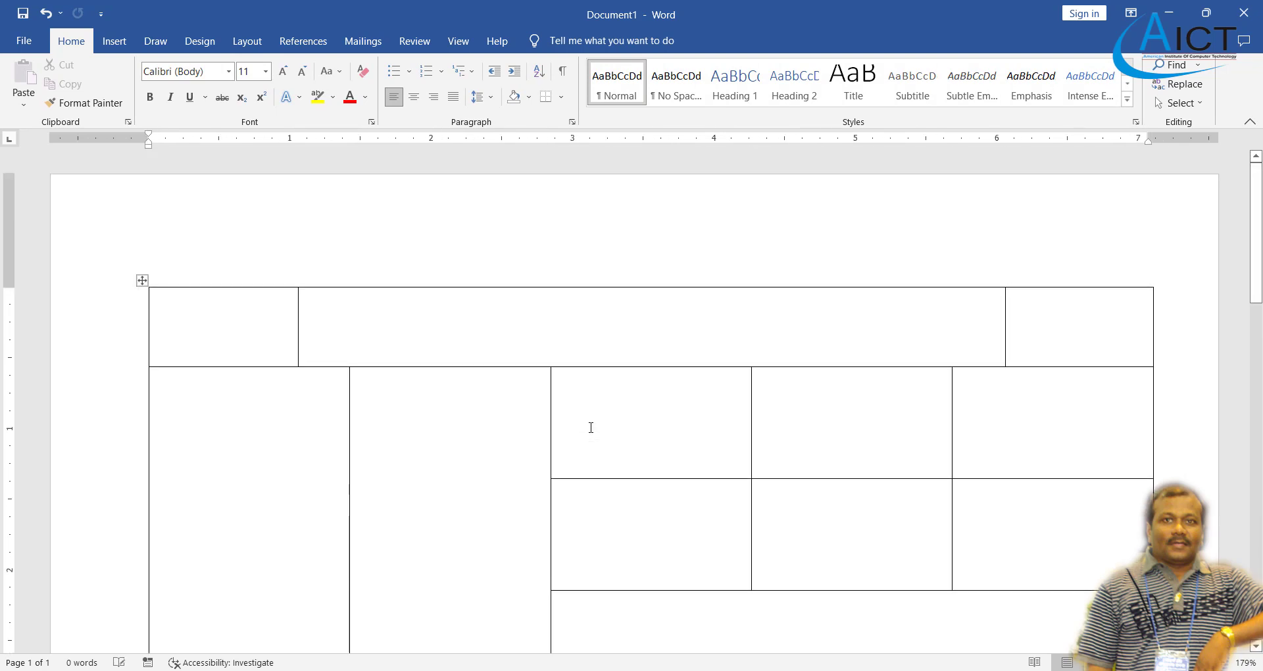
scroll(591, 428, down, 3)
- Check the PDF reference and place the caret in the table's top middle cell
key(alt+Tab)
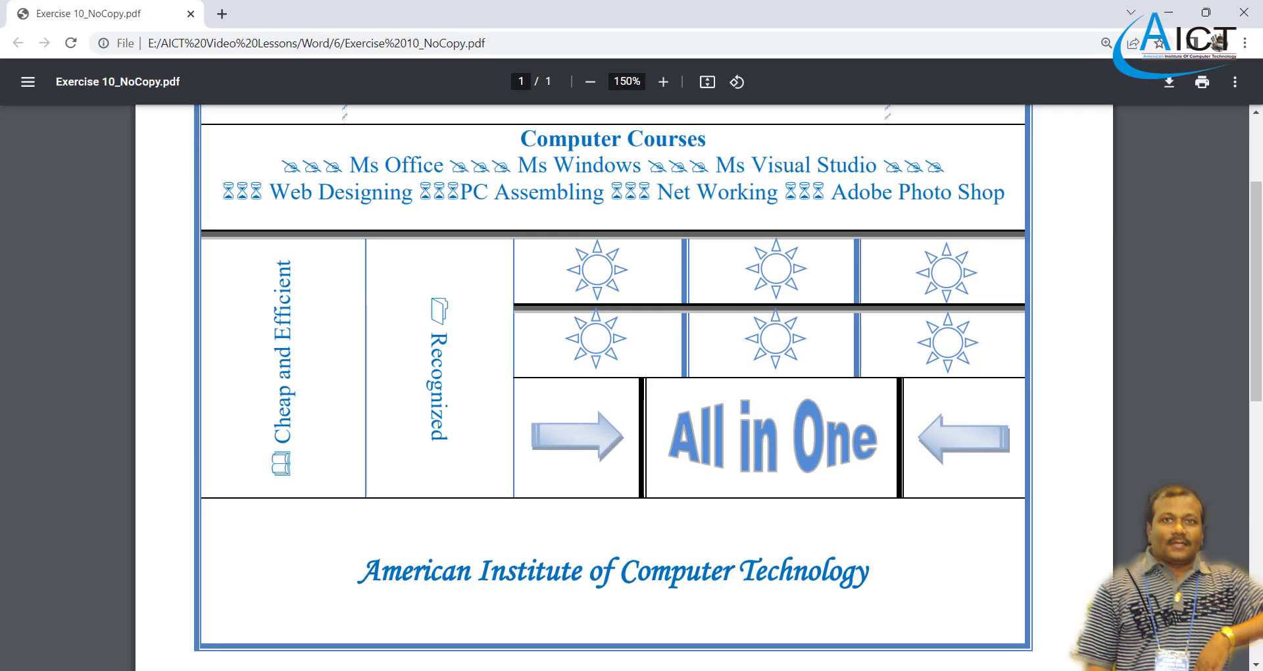
scroll(703, 552, up, 3)
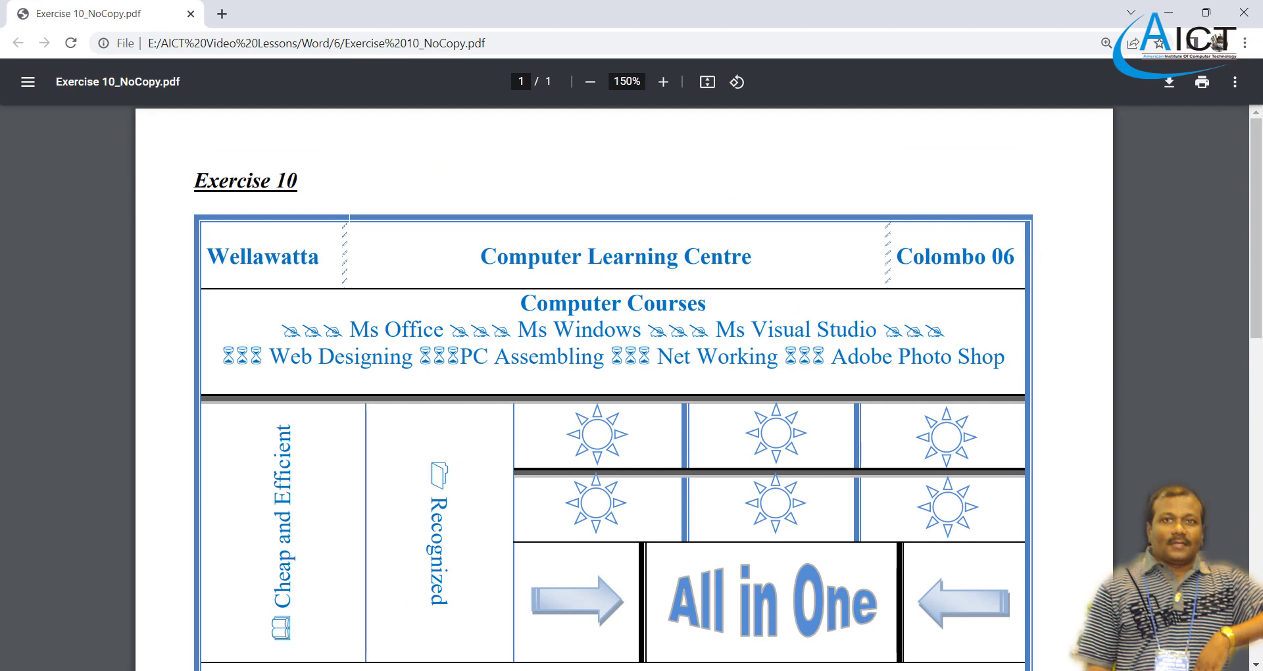
key(alt+Tab)
scroll(491, 357, up, 5)
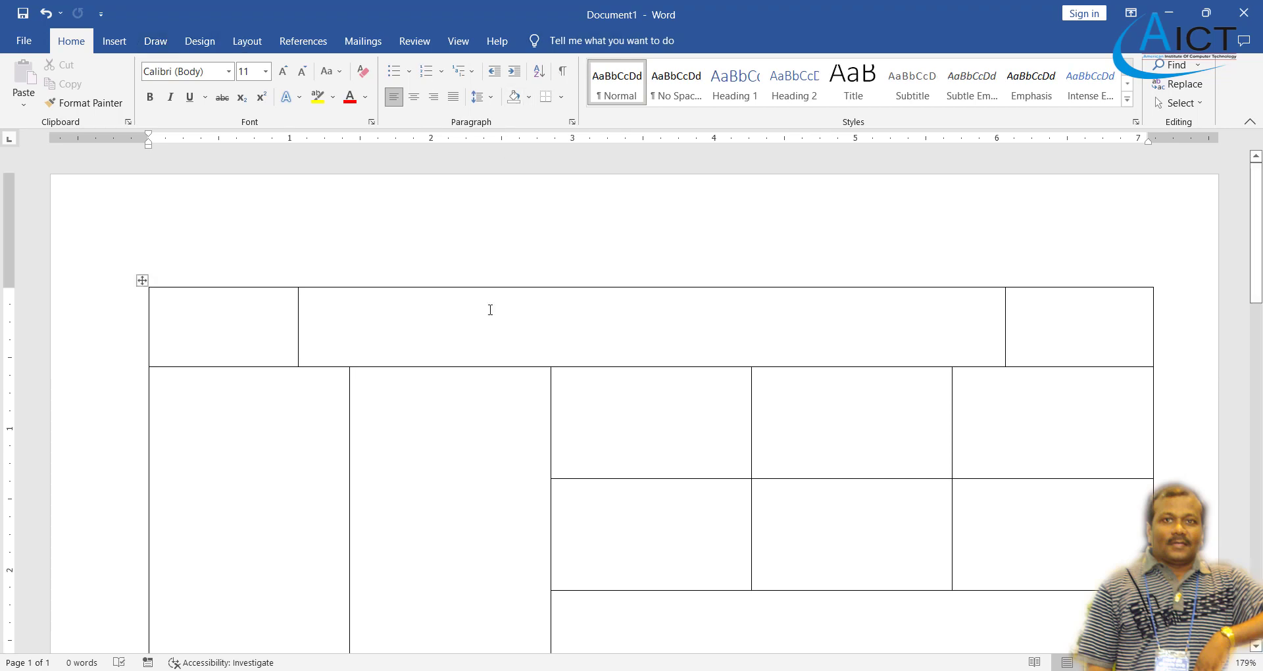
click(491, 310)
- Activate Border Sampler from the Table Design Border Styles gallery
click(600, 41)
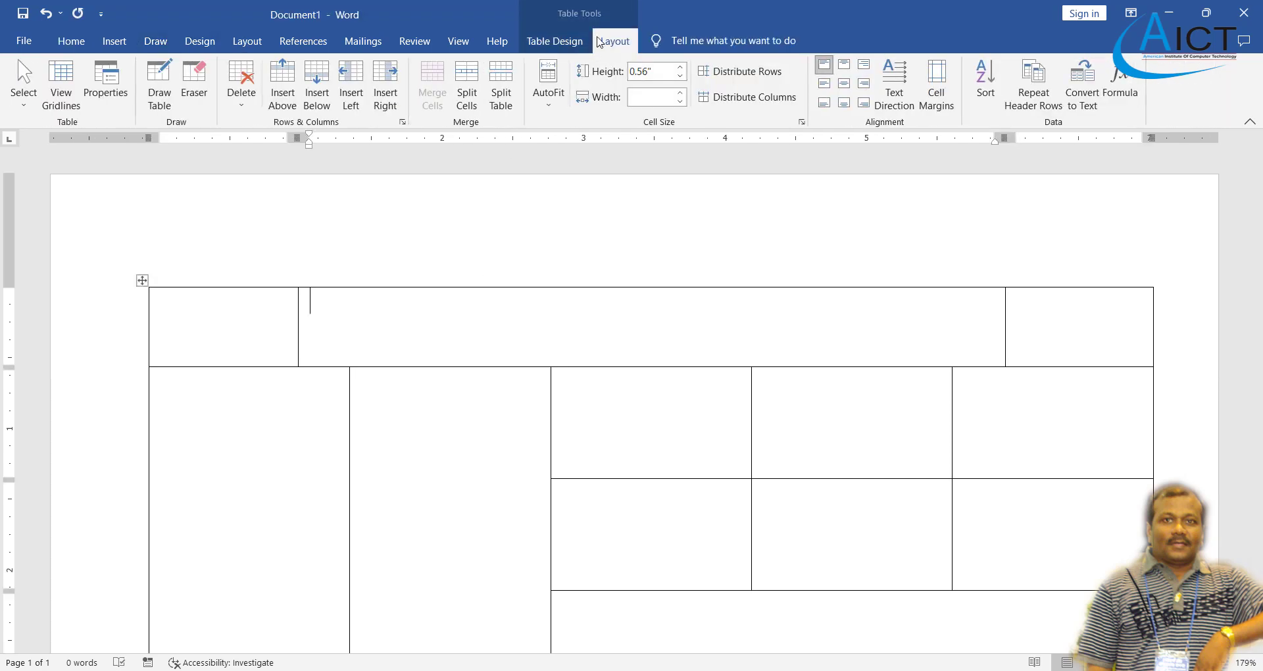
click(556, 42)
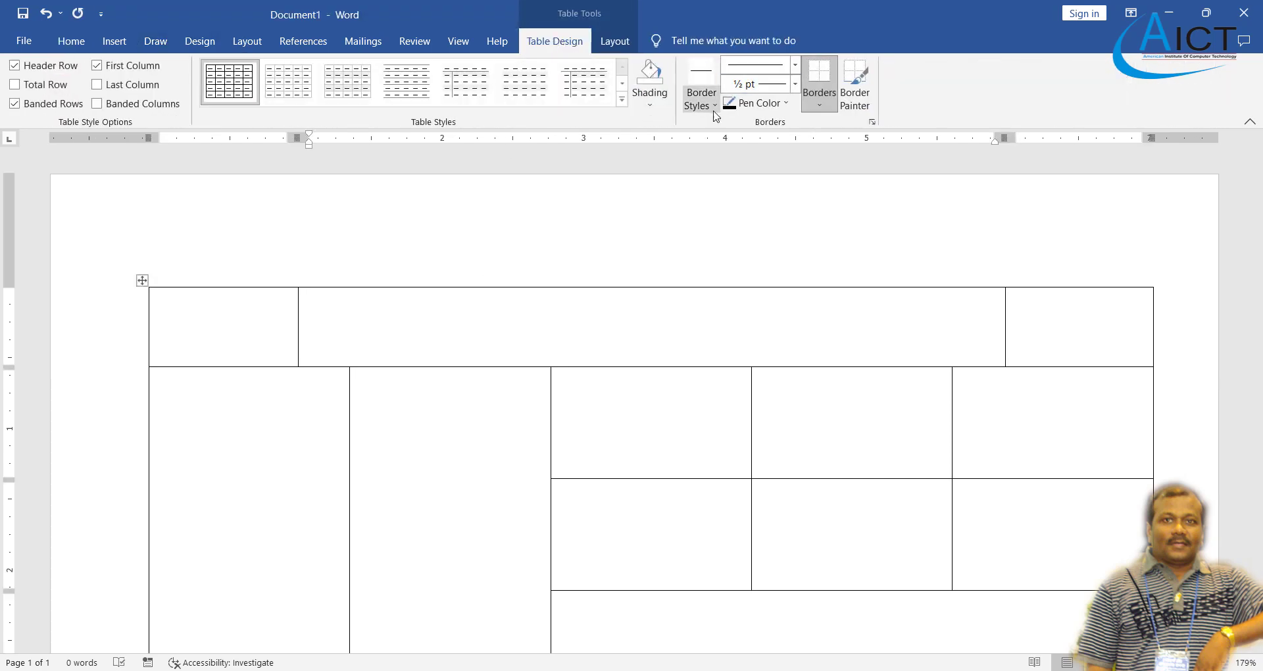
click(614, 41)
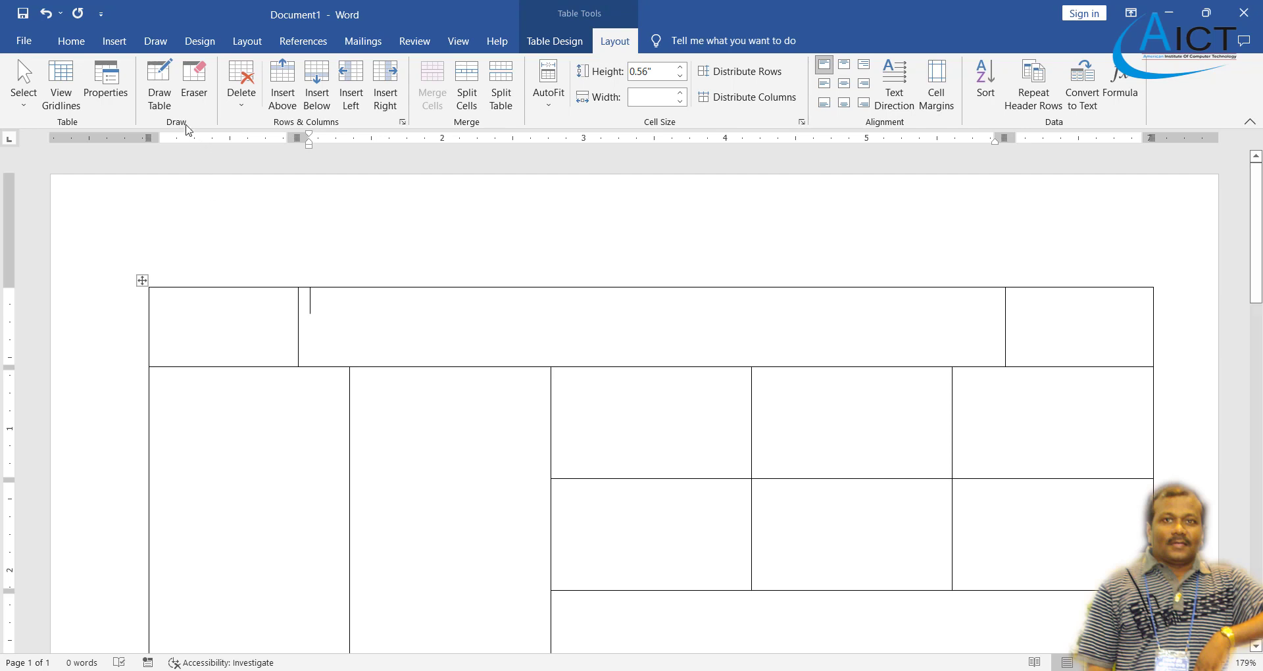
click(159, 84)
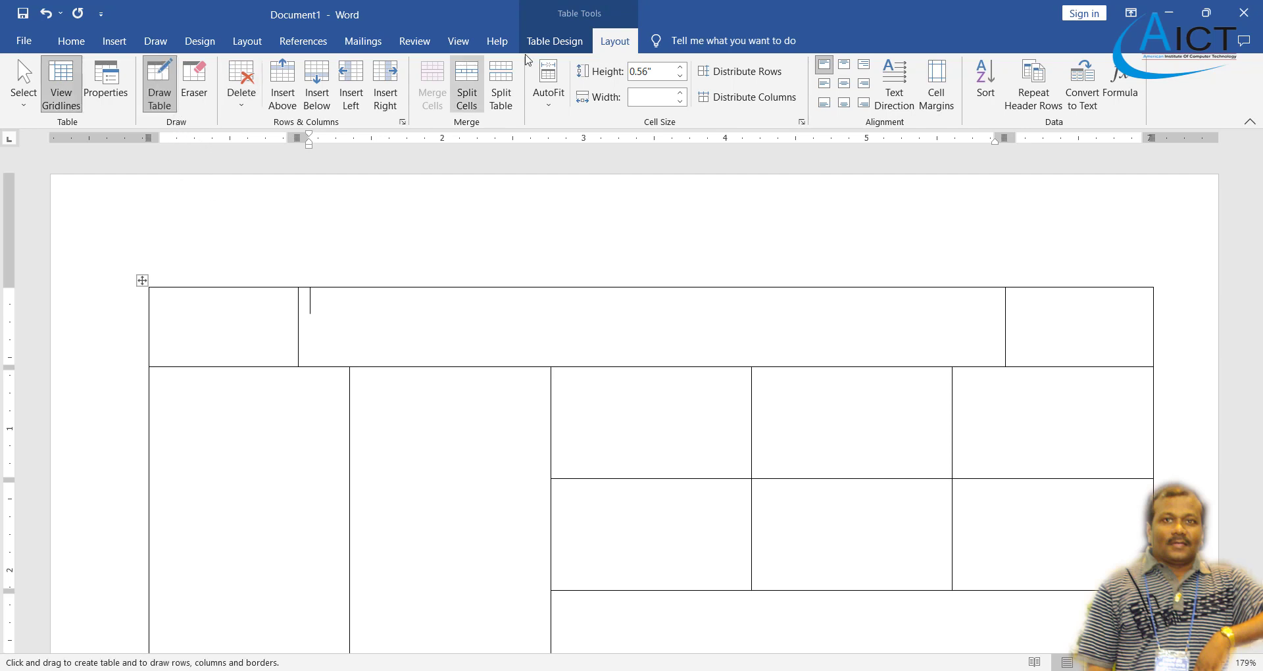
click(549, 41)
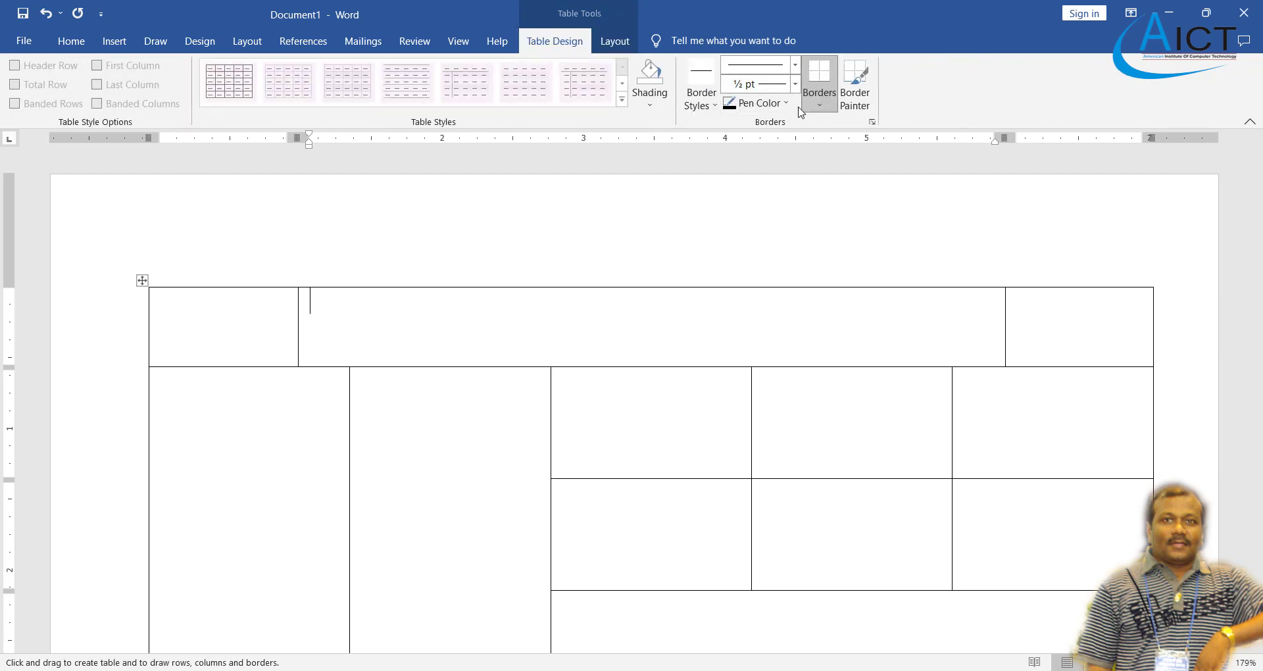
click(710, 108)
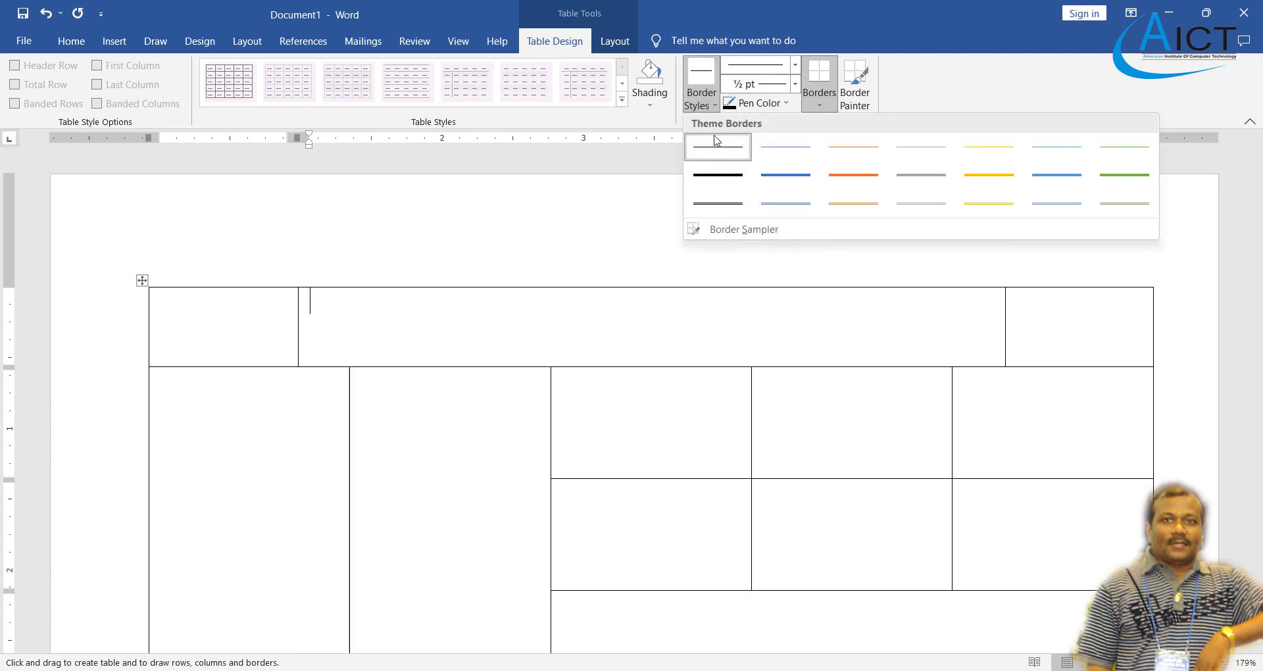
click(740, 228)
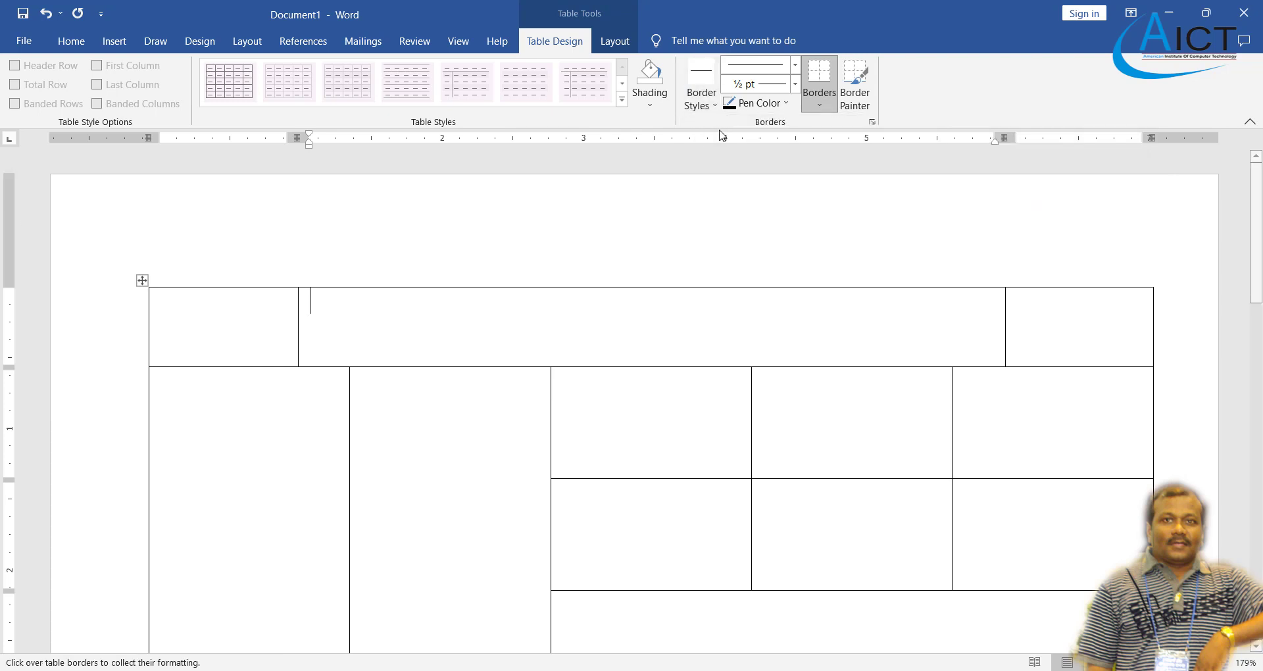
- Set the border pen to a thick 3 pt single line in light blue
click(820, 107)
click(821, 106)
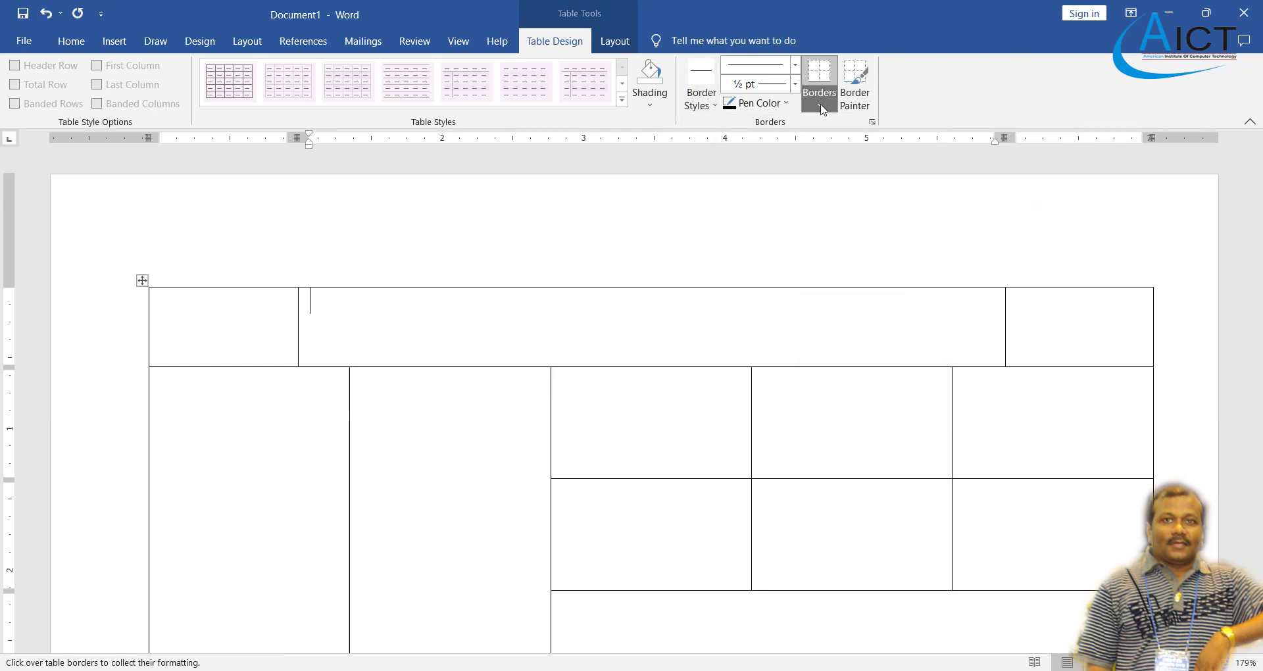
click(795, 64)
scroll(778, 284, down, 2)
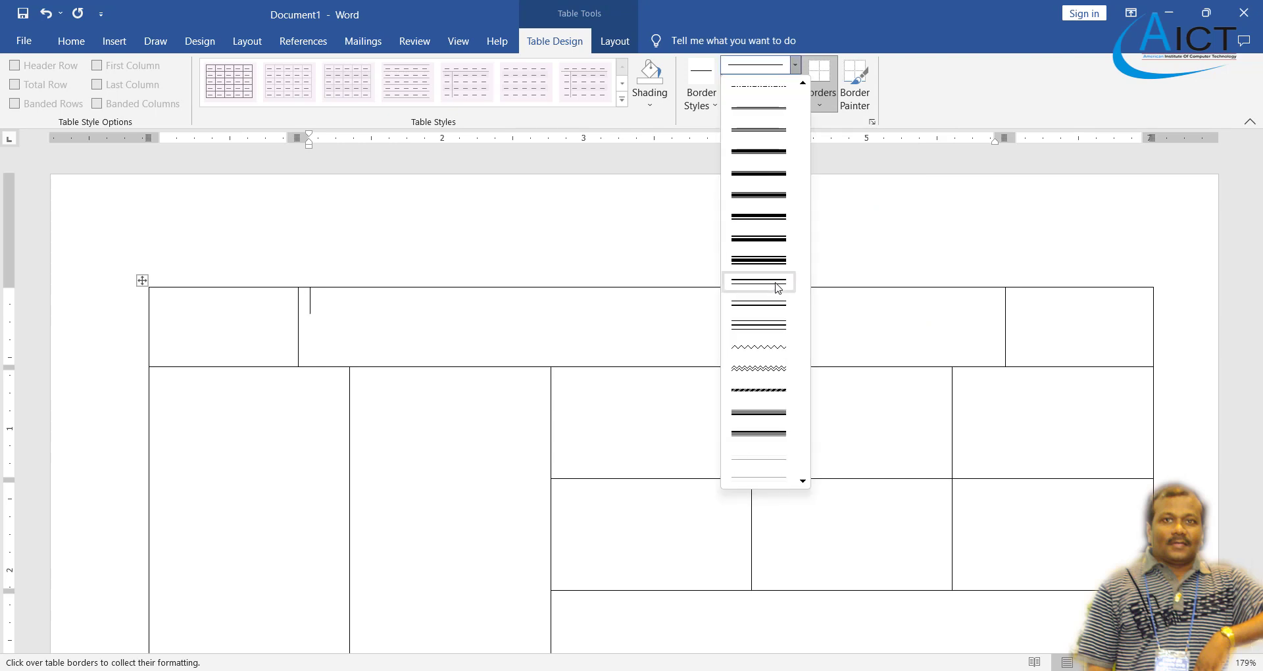
click(763, 239)
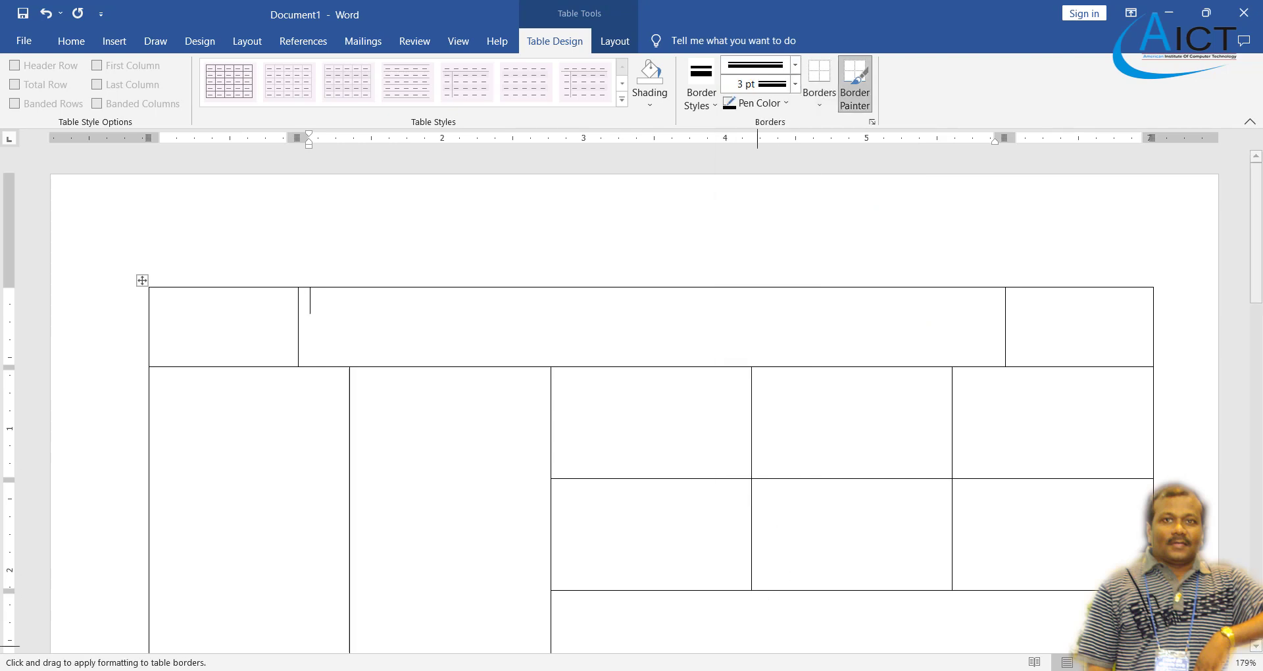
key(alt+Tab)
key(alt+Tab)
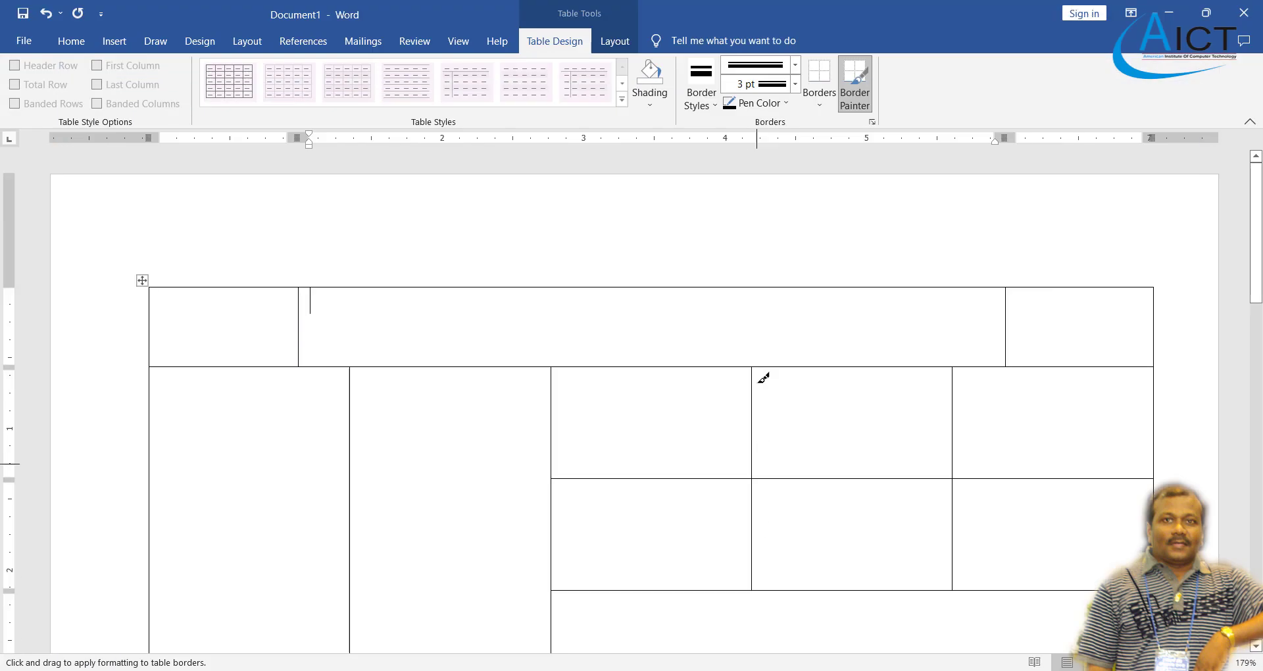
click(795, 64)
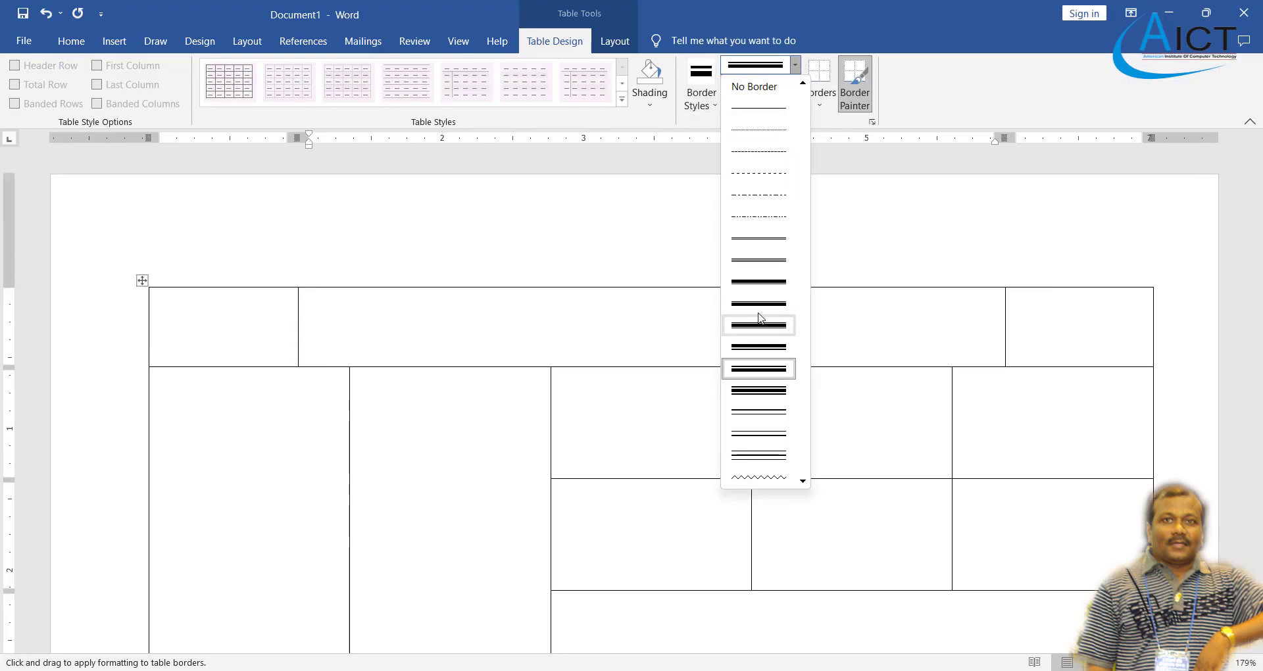
click(759, 281)
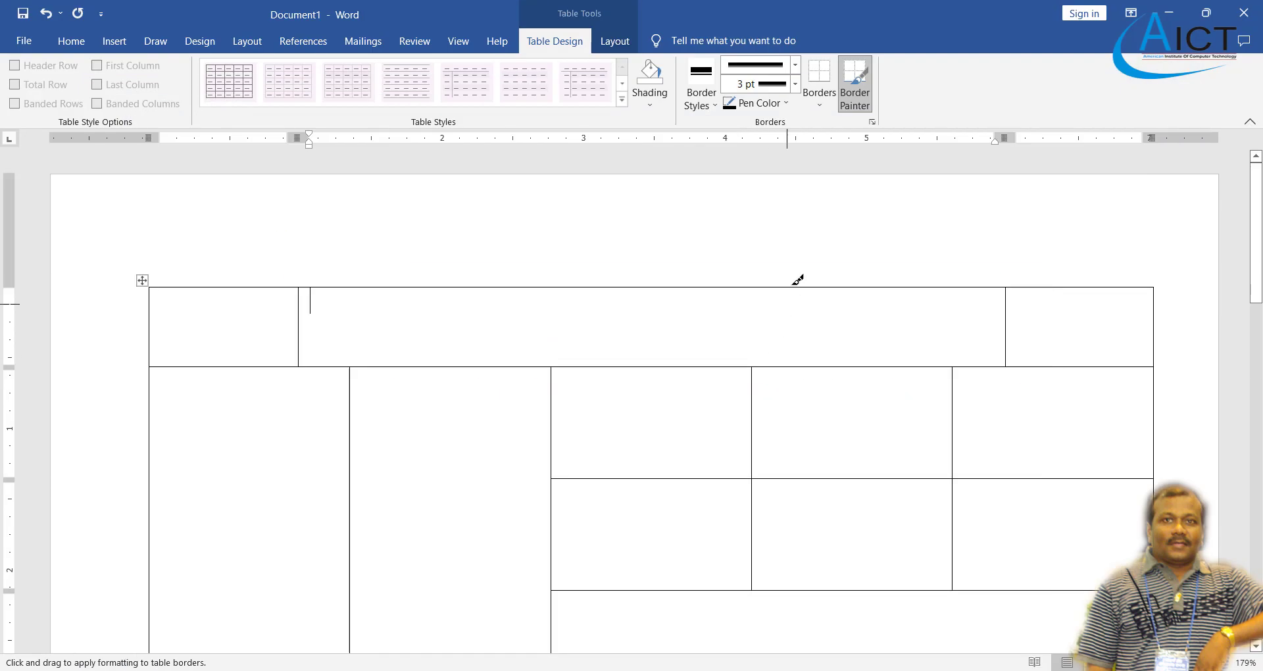
click(760, 104)
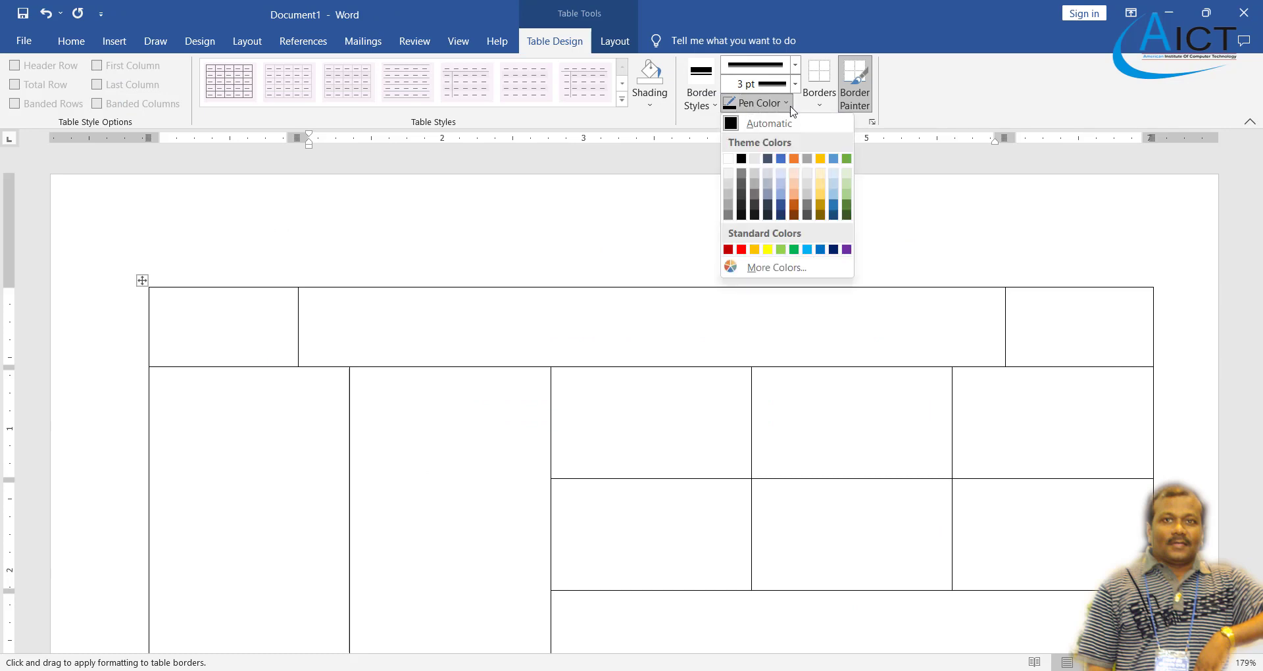
click(781, 196)
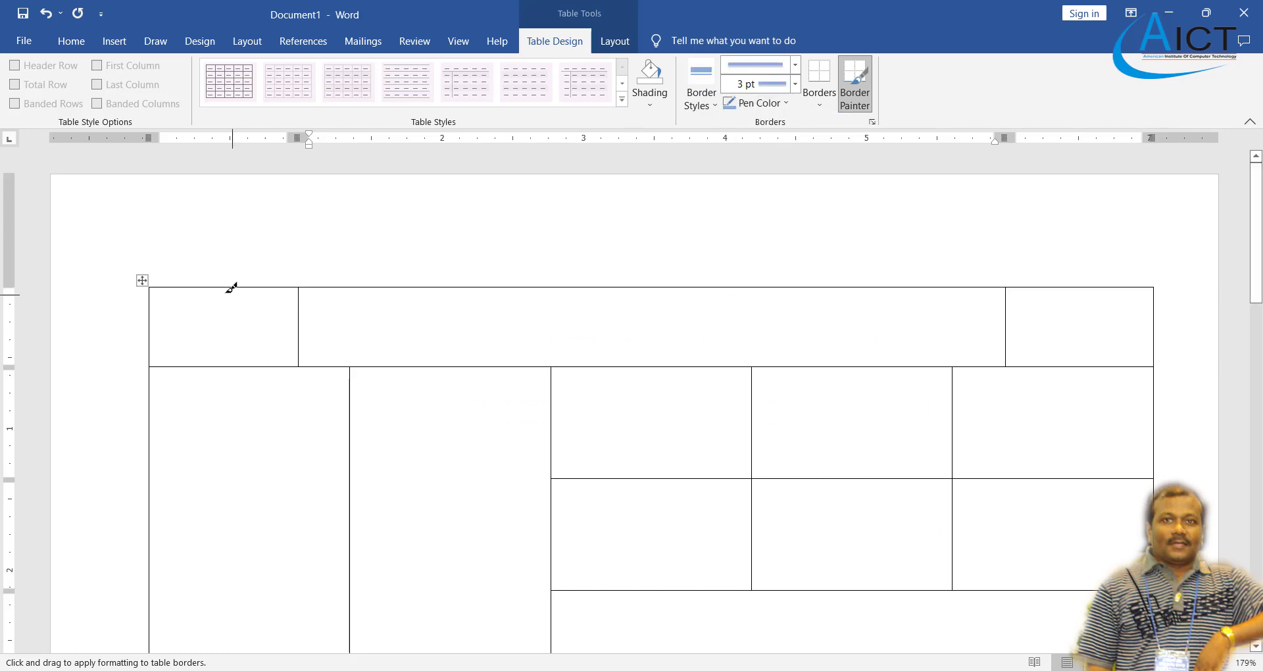
- Paint the table's top, left and right outer edges thick light blue
mouse_move(226, 282)
mouse_down()
mouse_move(933, 309)
mouse_move(1089, 284)
mouse_up()
drag(151, 314, 148, 403)
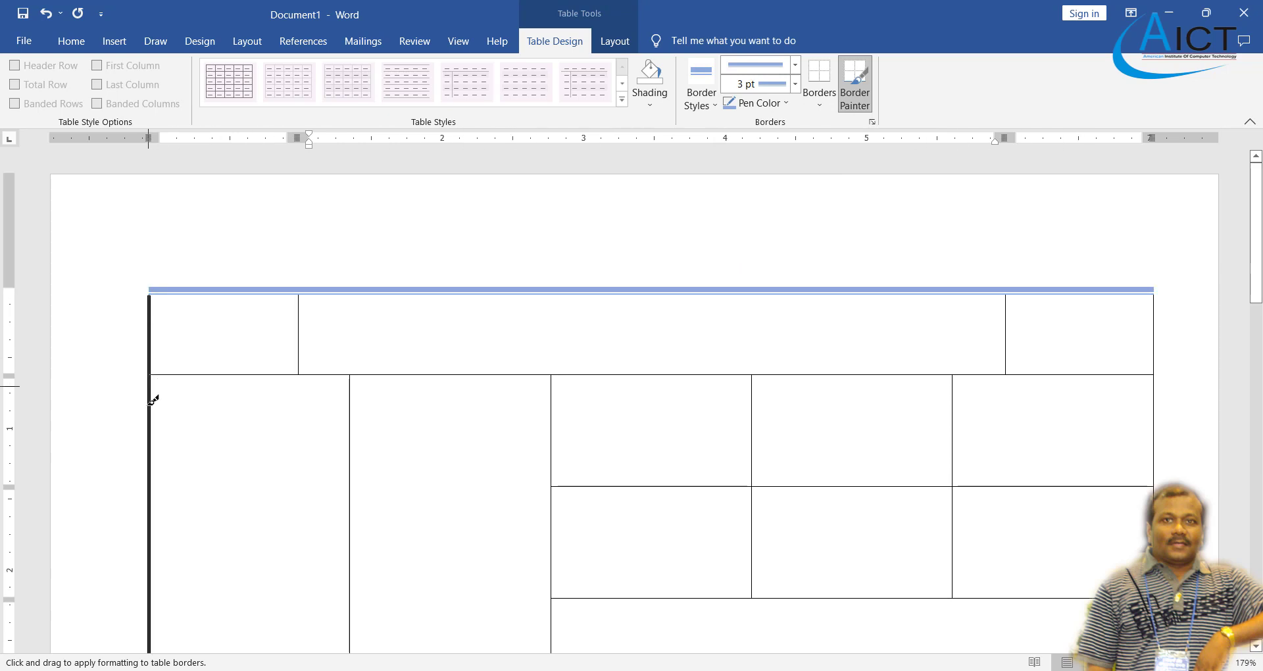
drag(147, 466, 147, 468)
scroll(285, 423, down, 3)
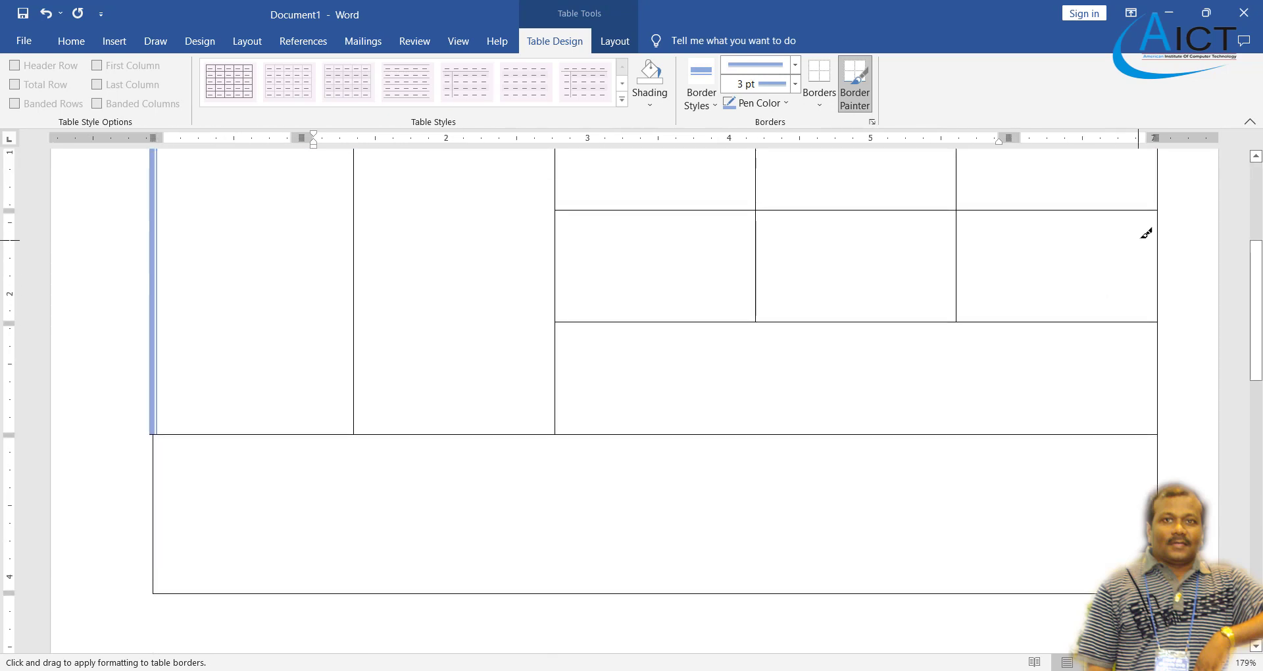
mouse_move(1162, 226)
mouse_down()
mouse_move(1156, 310)
mouse_move(1171, 393)
mouse_up()
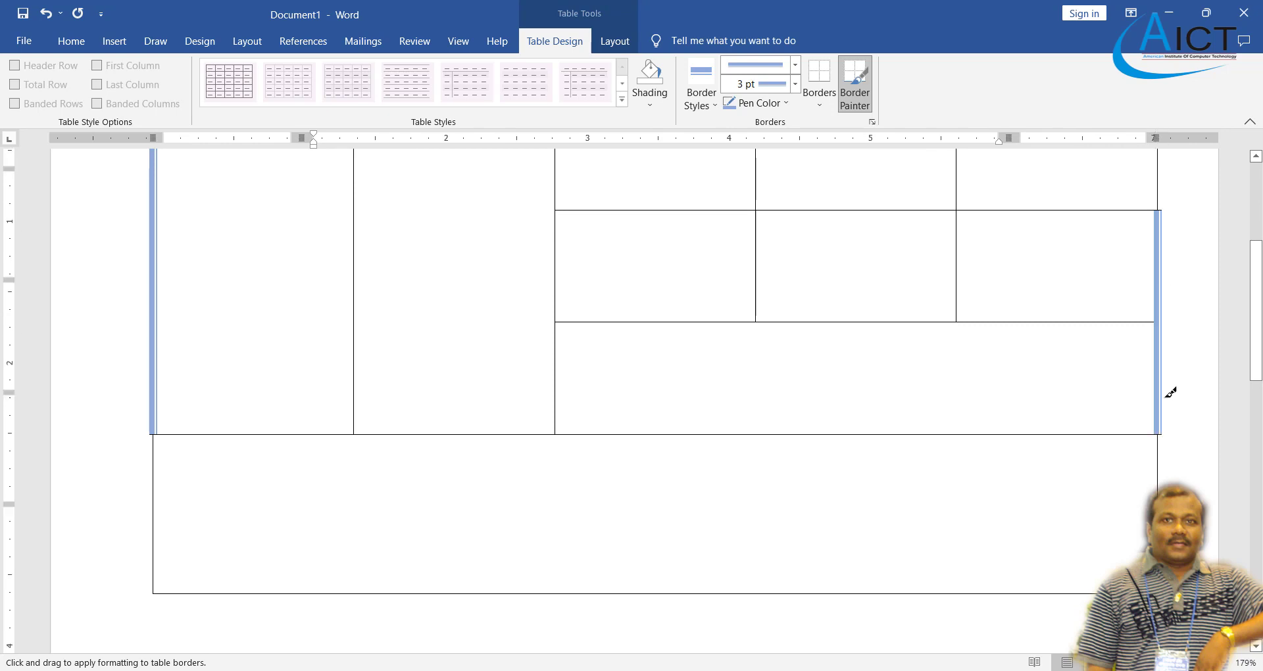
scroll(1171, 393, up, 4)
click(1162, 273)
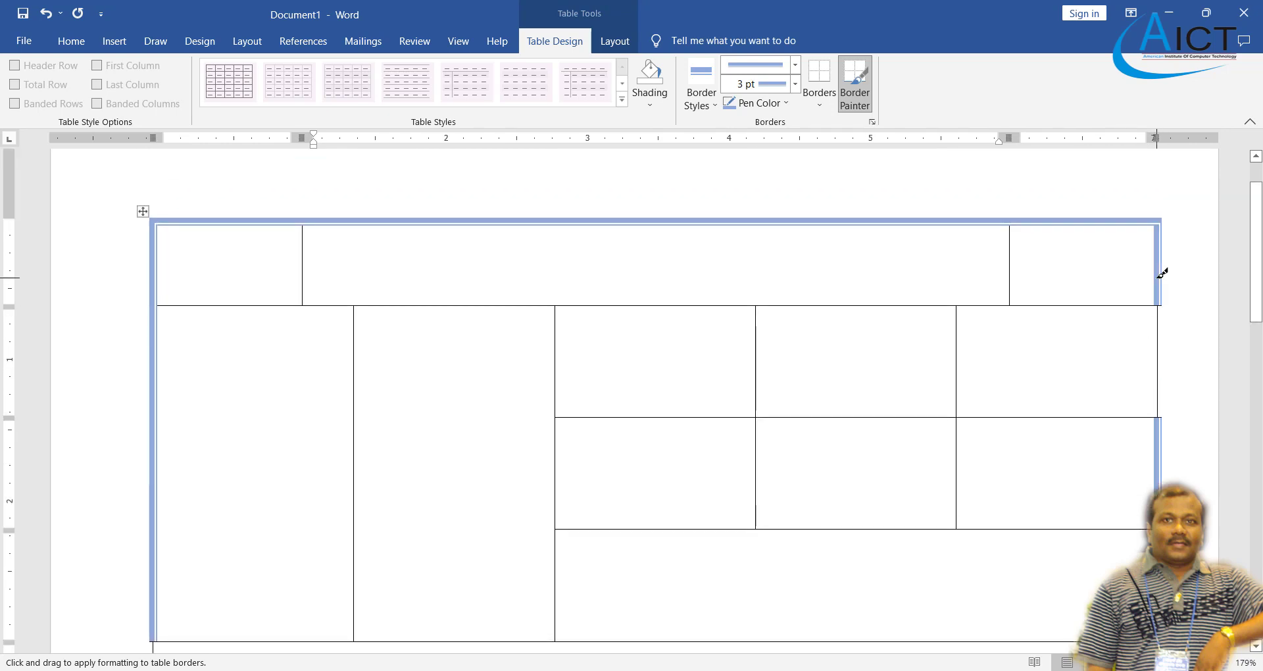
click(1158, 342)
- Paint the three vertical dividers of the right-hand column block light blue, matching the PDF
click(730, 670)
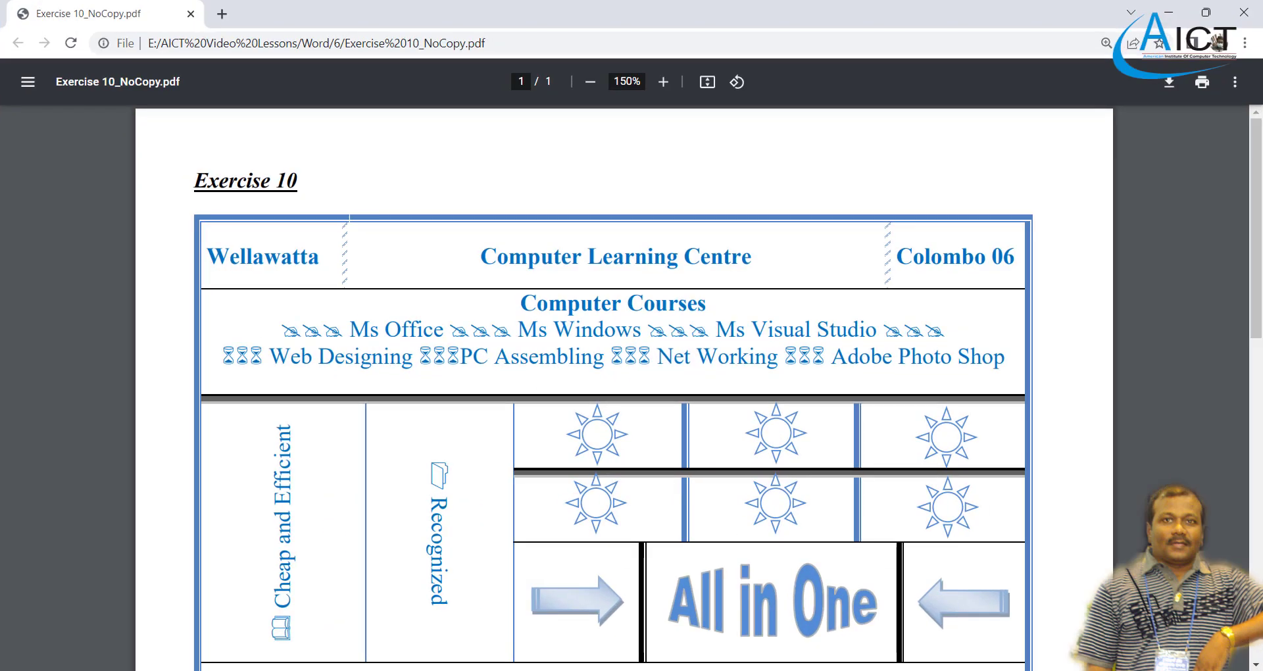
scroll(717, 568, down, 5)
scroll(717, 568, up, 5)
scroll(717, 568, down, 4)
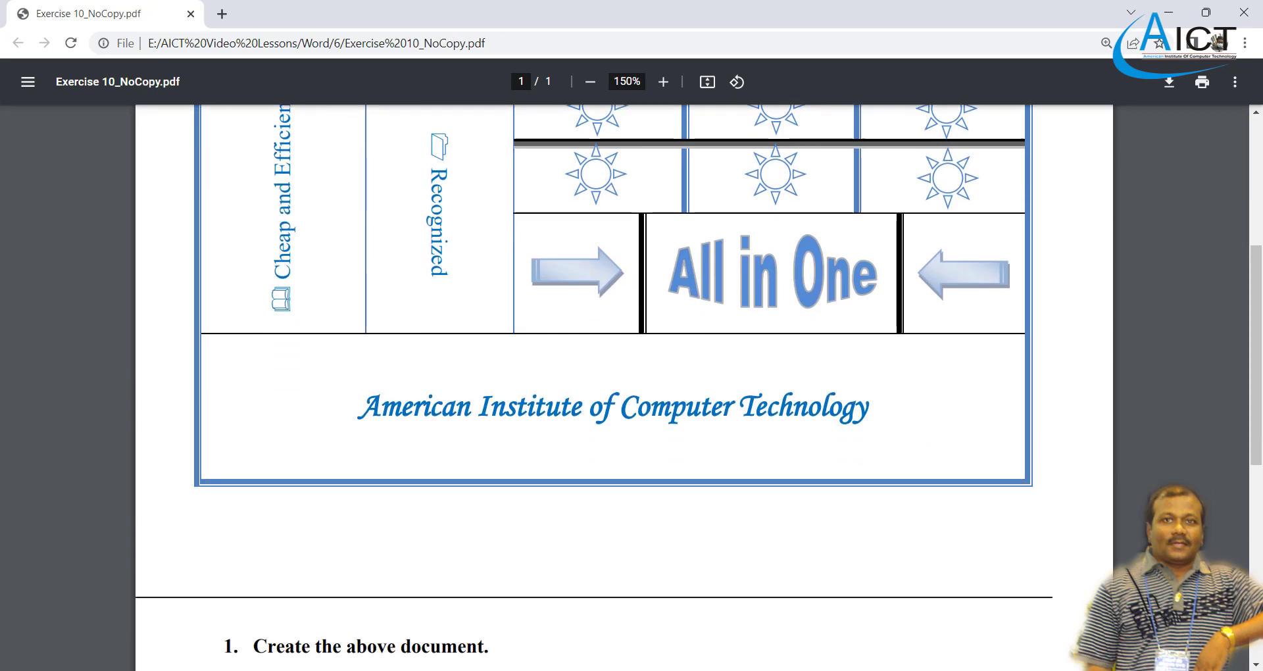
key(alt+Tab)
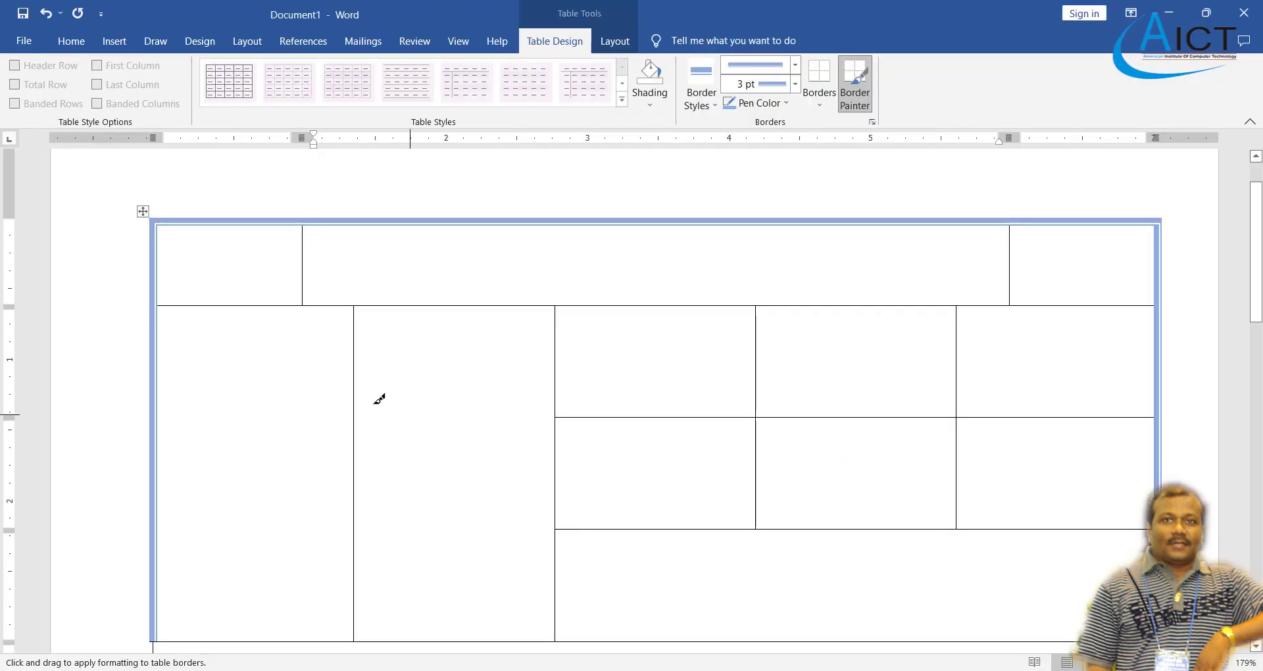
key(alt+Tab)
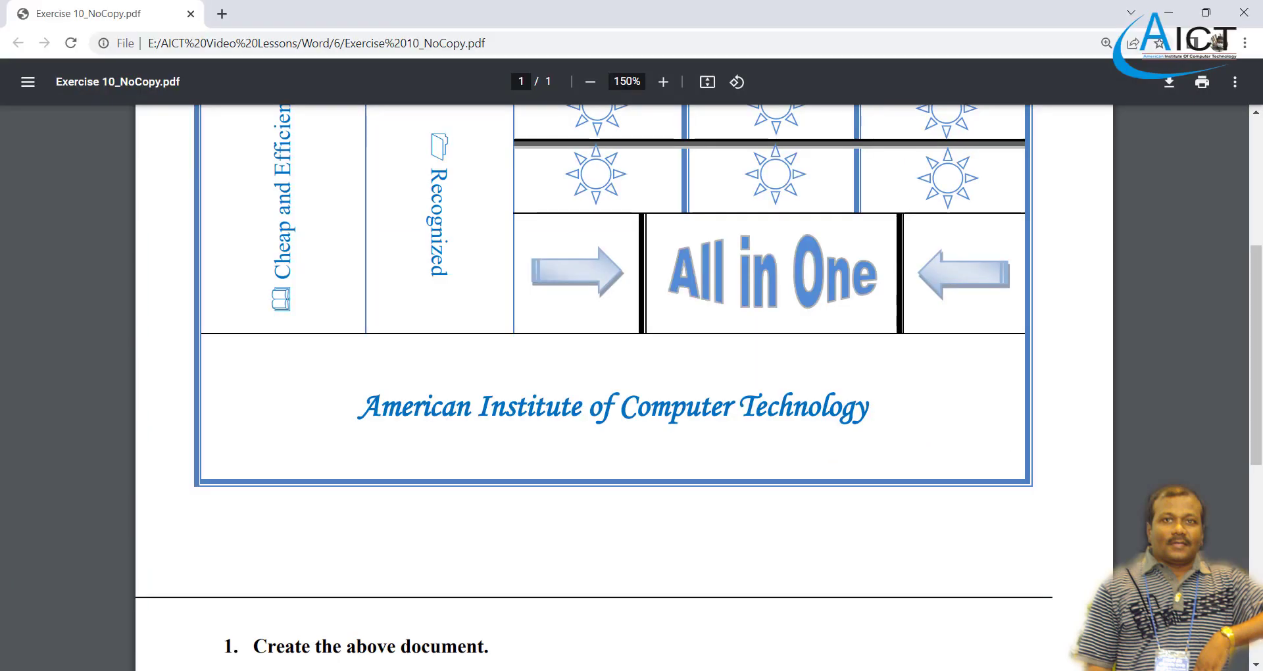
scroll(529, 451, up, 5)
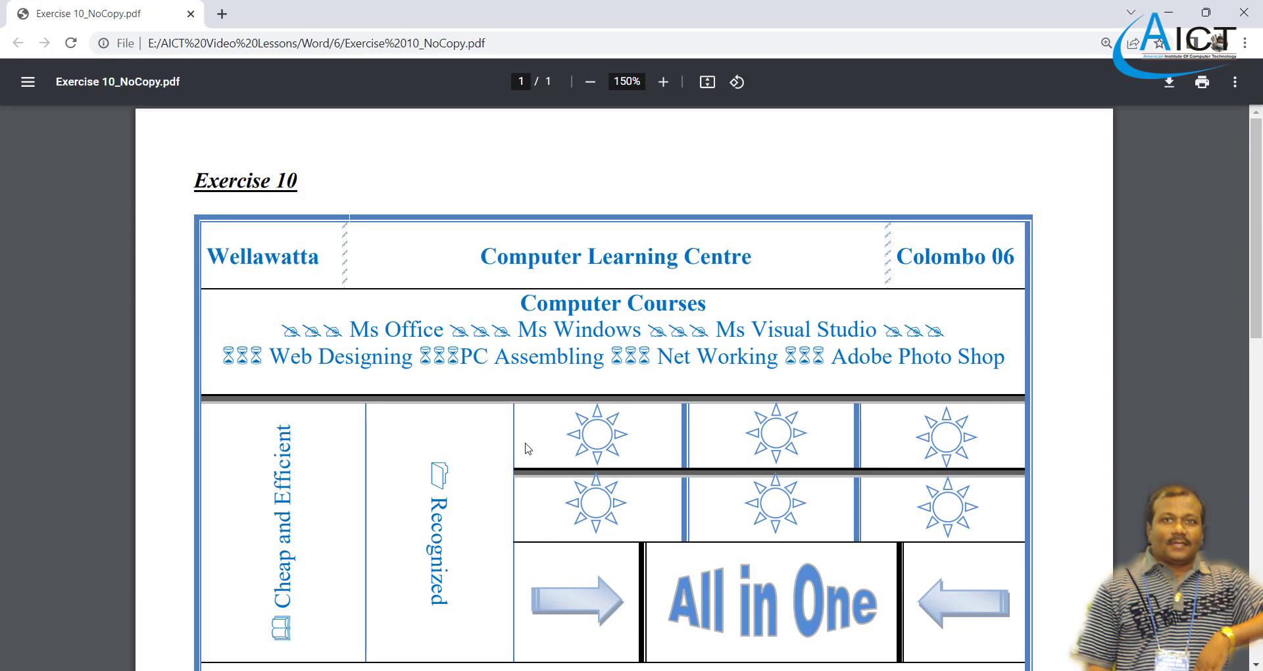
scroll(528, 449, down, 1)
scroll(700, 414, down, 2)
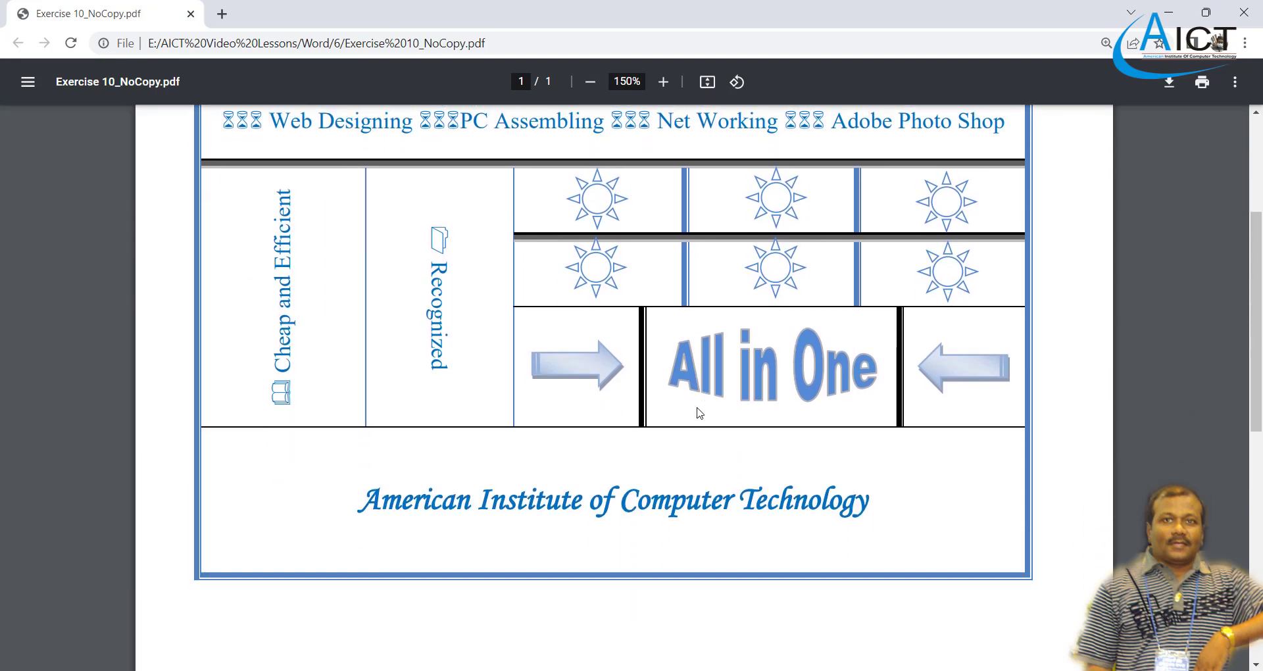
scroll(470, 312, up, 3)
scroll(877, 403, down, 2)
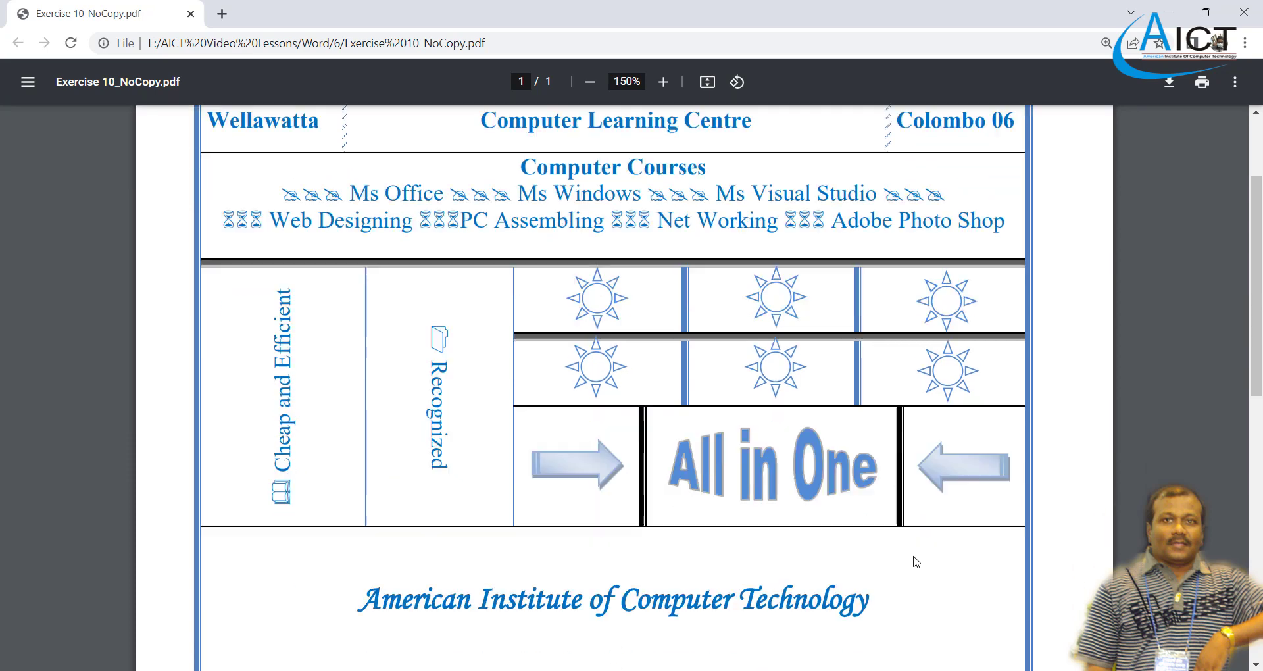
key(alt+Tab)
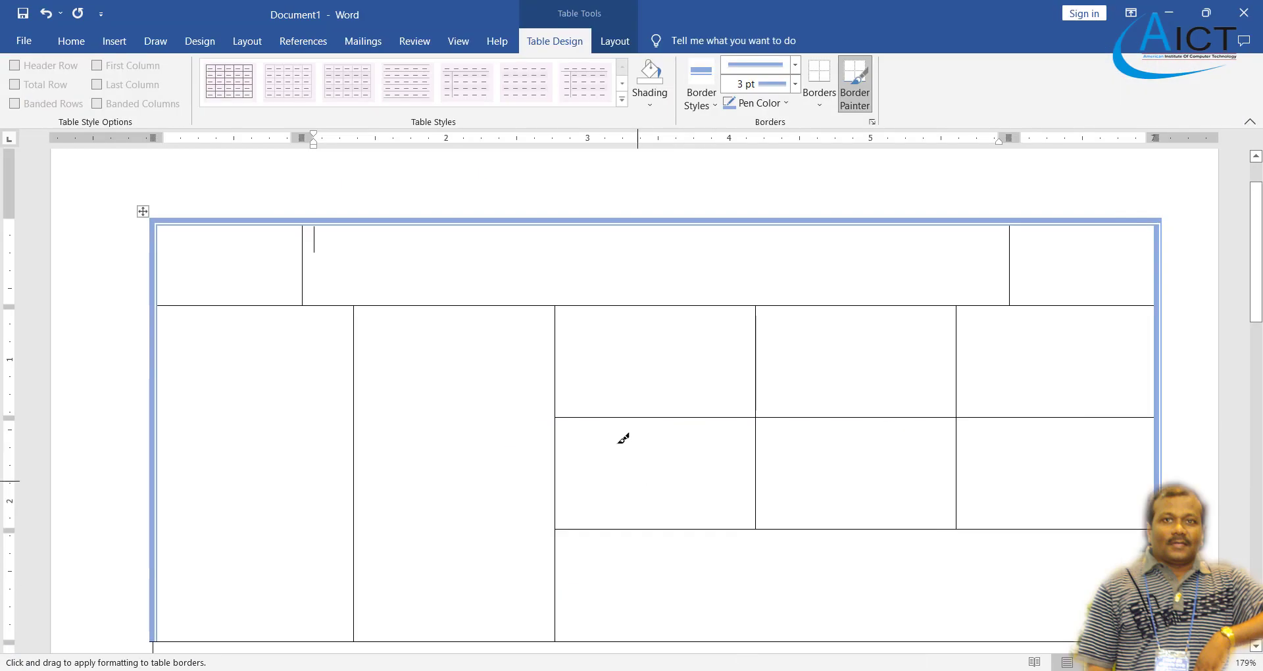
click(560, 382)
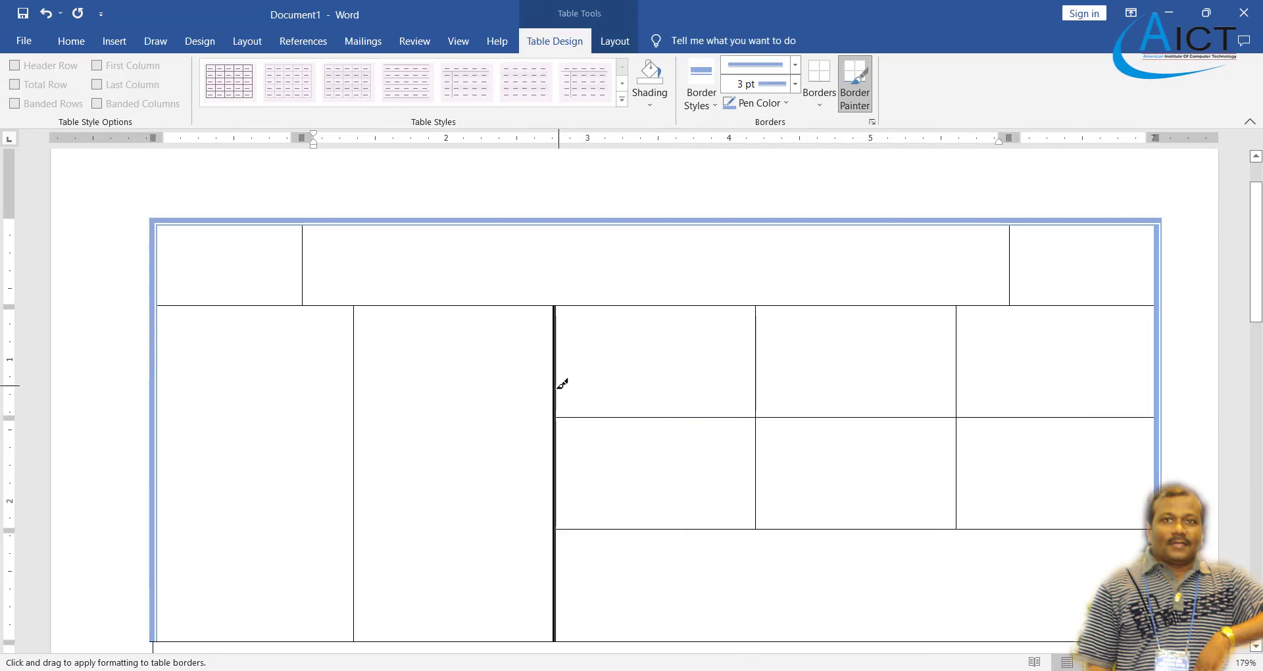
key(alt+Tab)
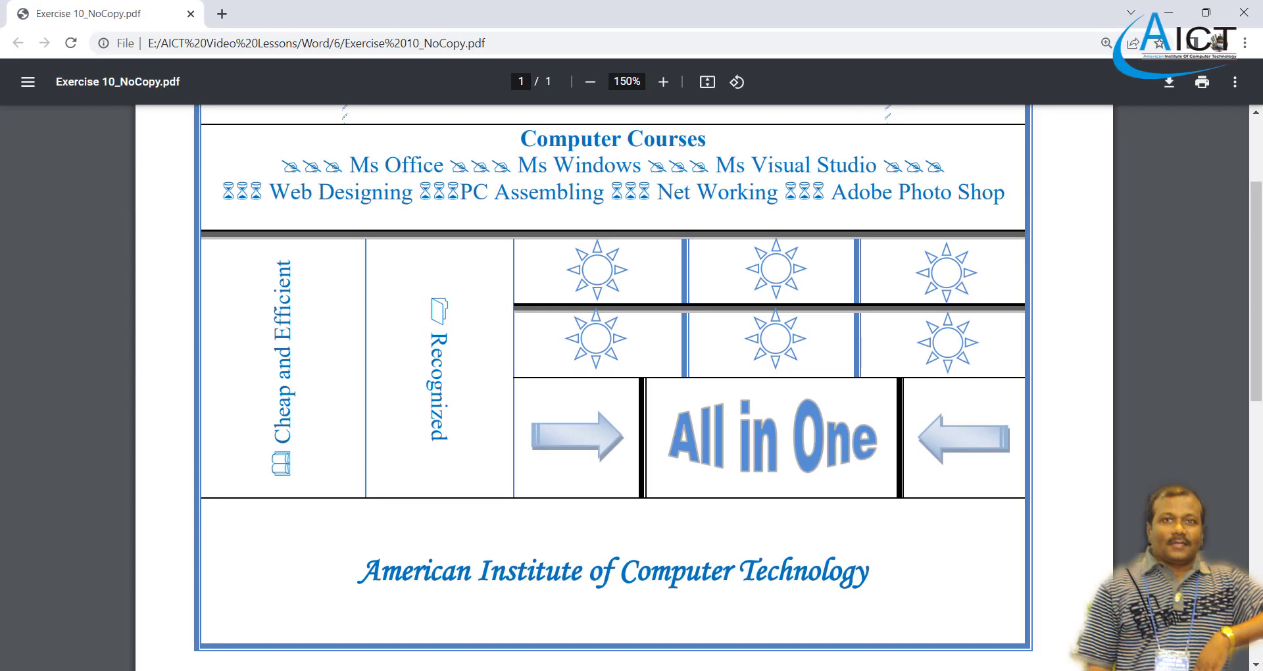
key(alt+Tab)
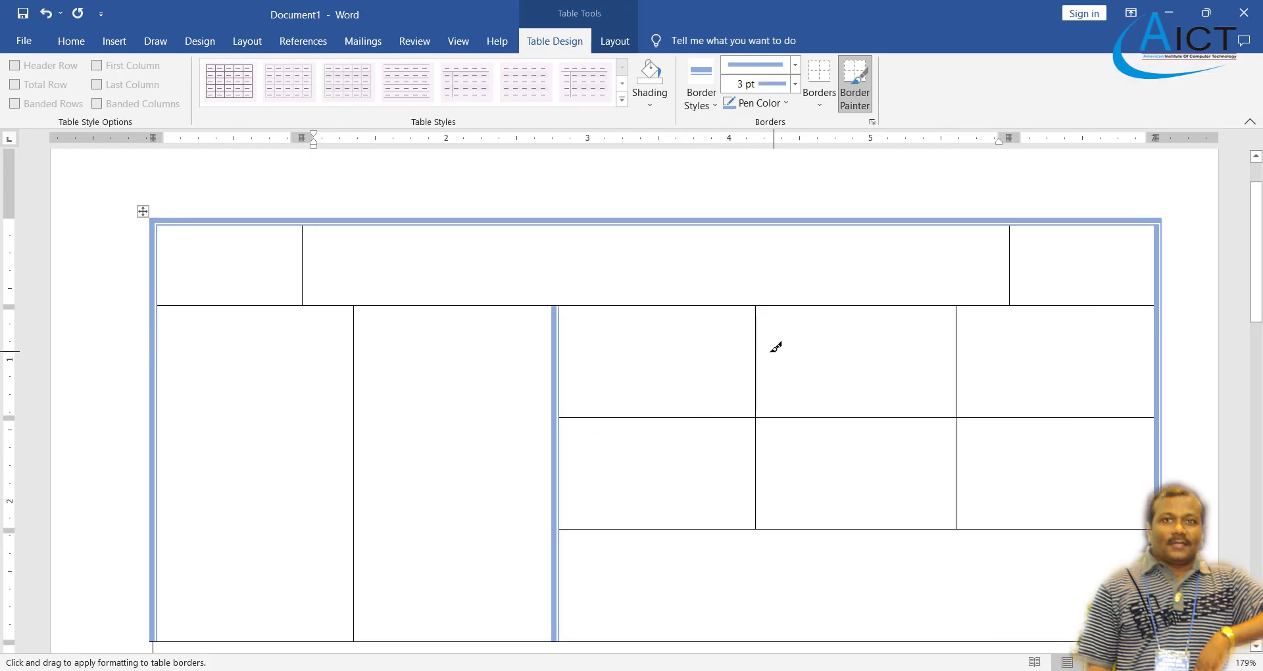
drag(759, 351, 756, 460)
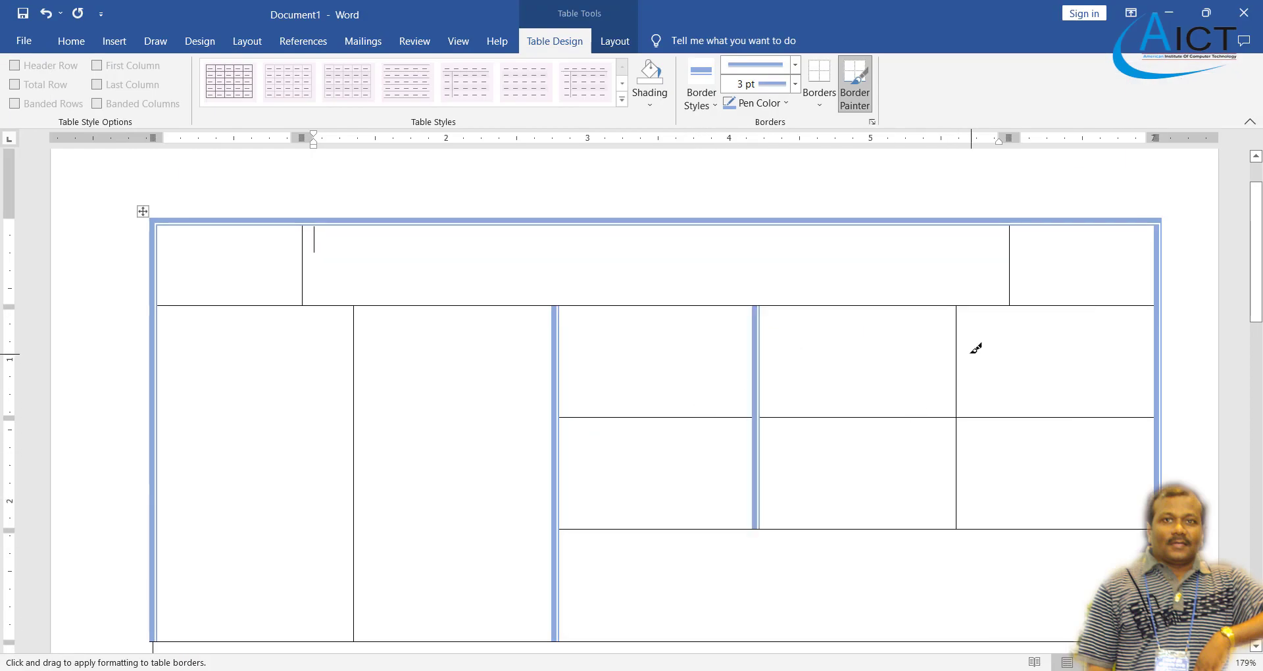
drag(962, 345, 961, 461)
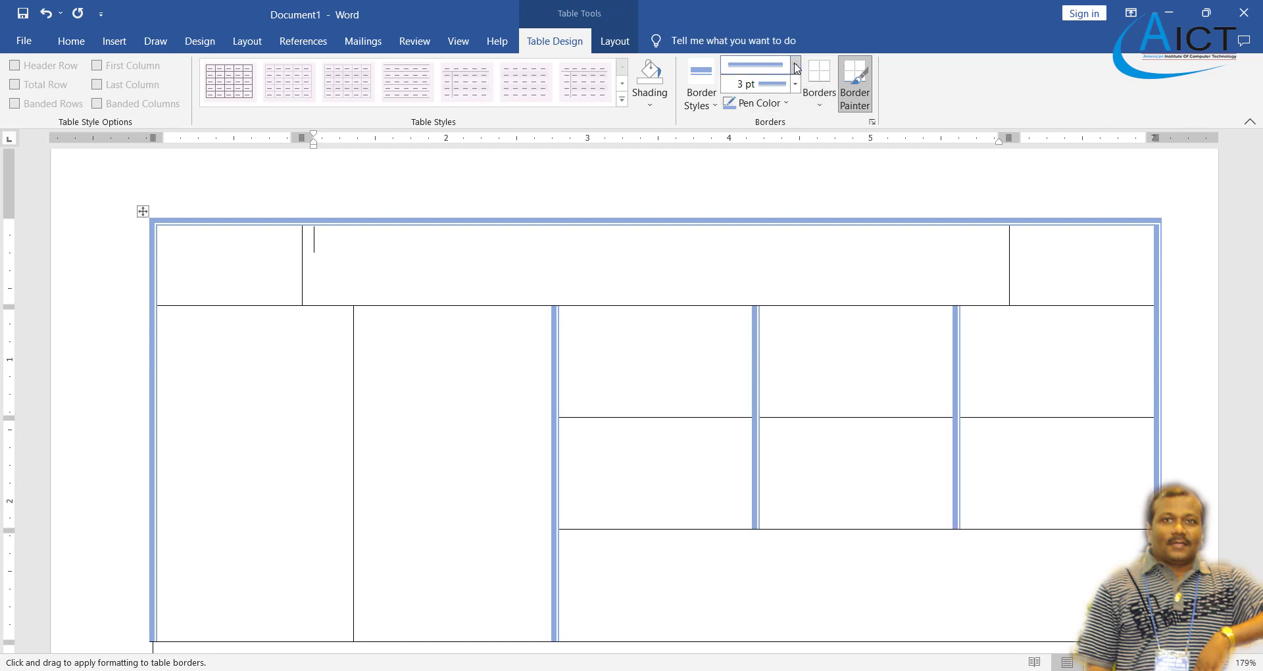
click(701, 99)
click(721, 154)
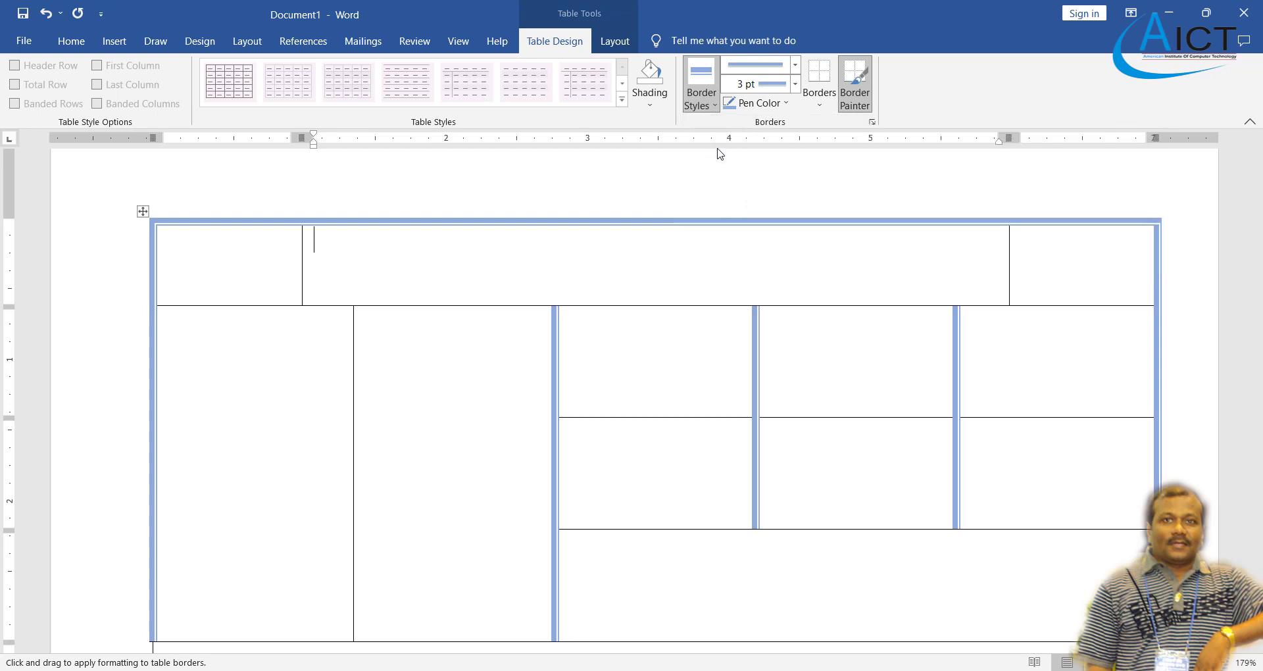
- Revert the divider before the right-hand block to thin black and pick the thick black preset border
click(558, 340)
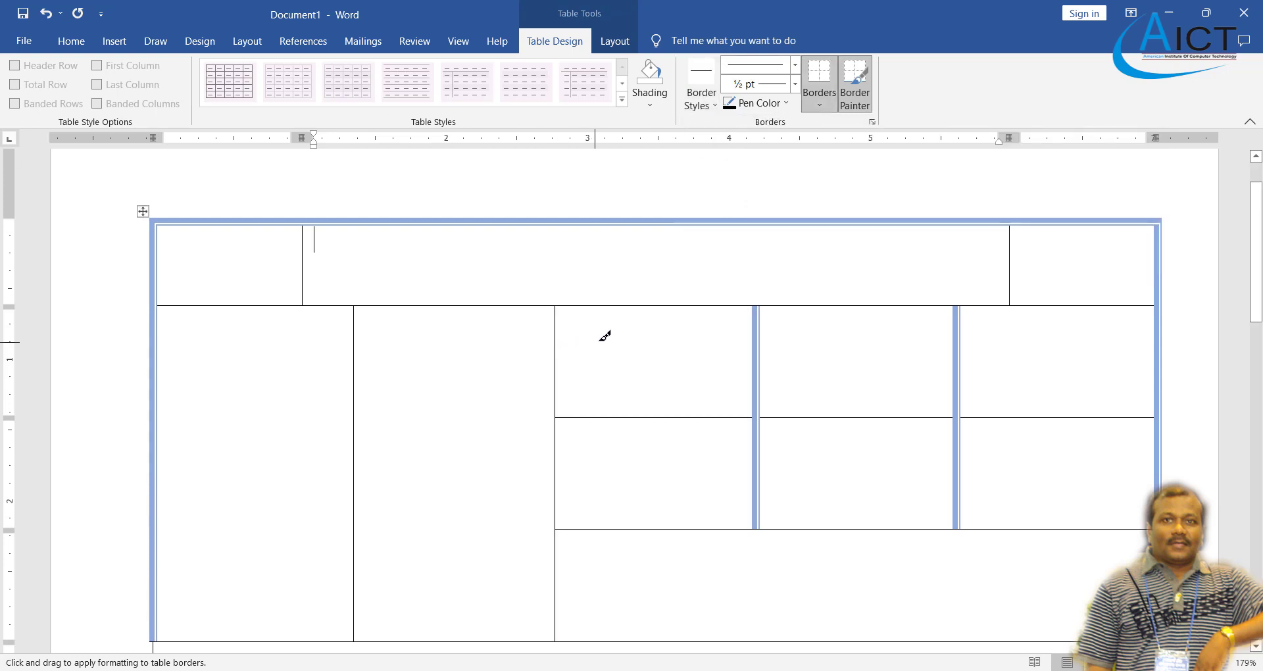
scroll(603, 337, down, 3)
scroll(626, 339, up, 5)
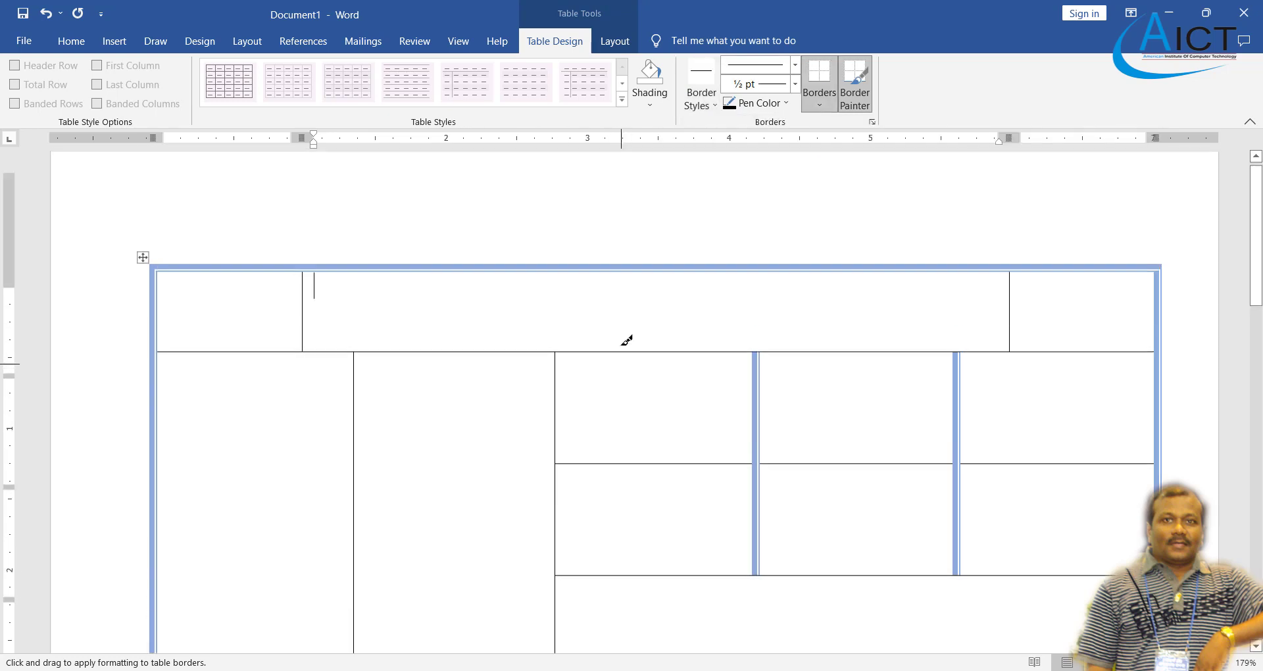
click(714, 105)
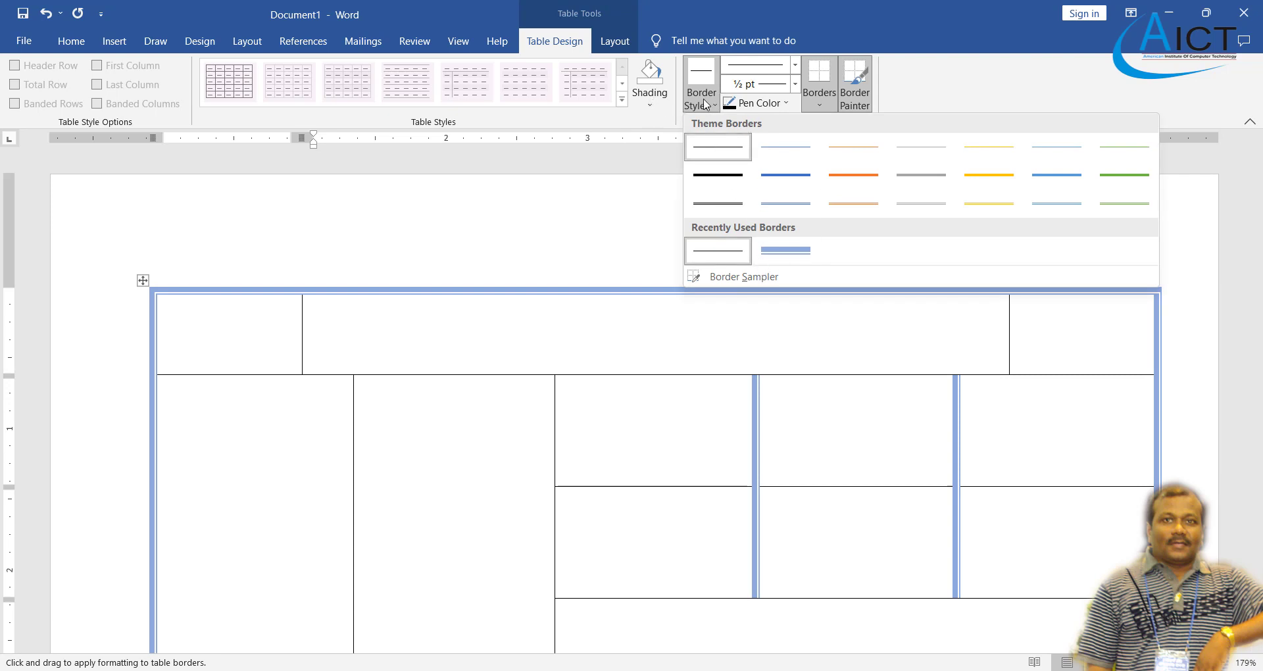
click(705, 105)
click(705, 105)
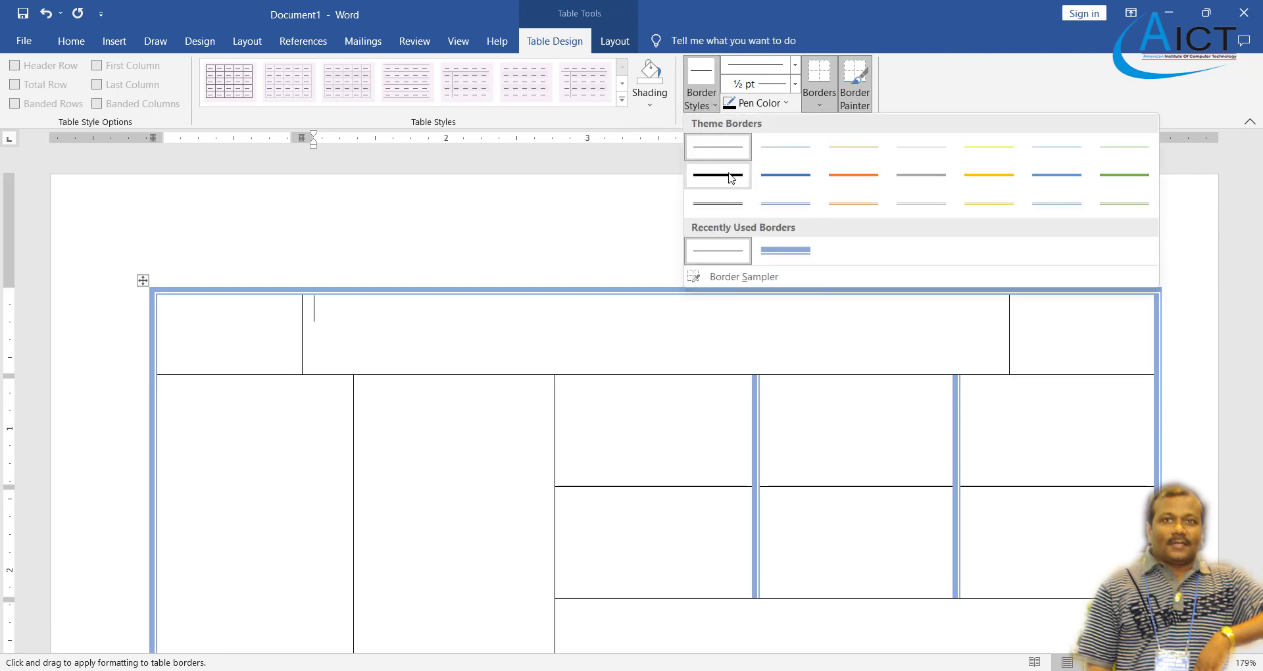
click(730, 176)
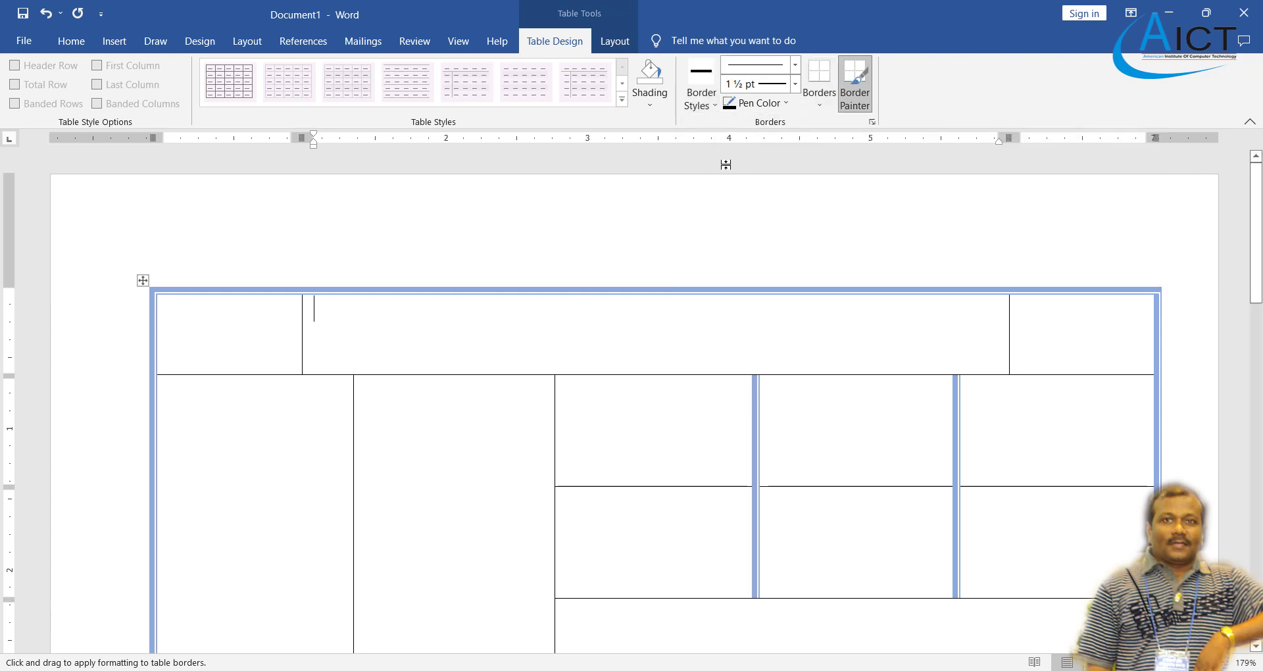
- Paint both top-row dividers with a hatched 3 pt light blue-grey line
click(795, 65)
scroll(786, 217, down, 3)
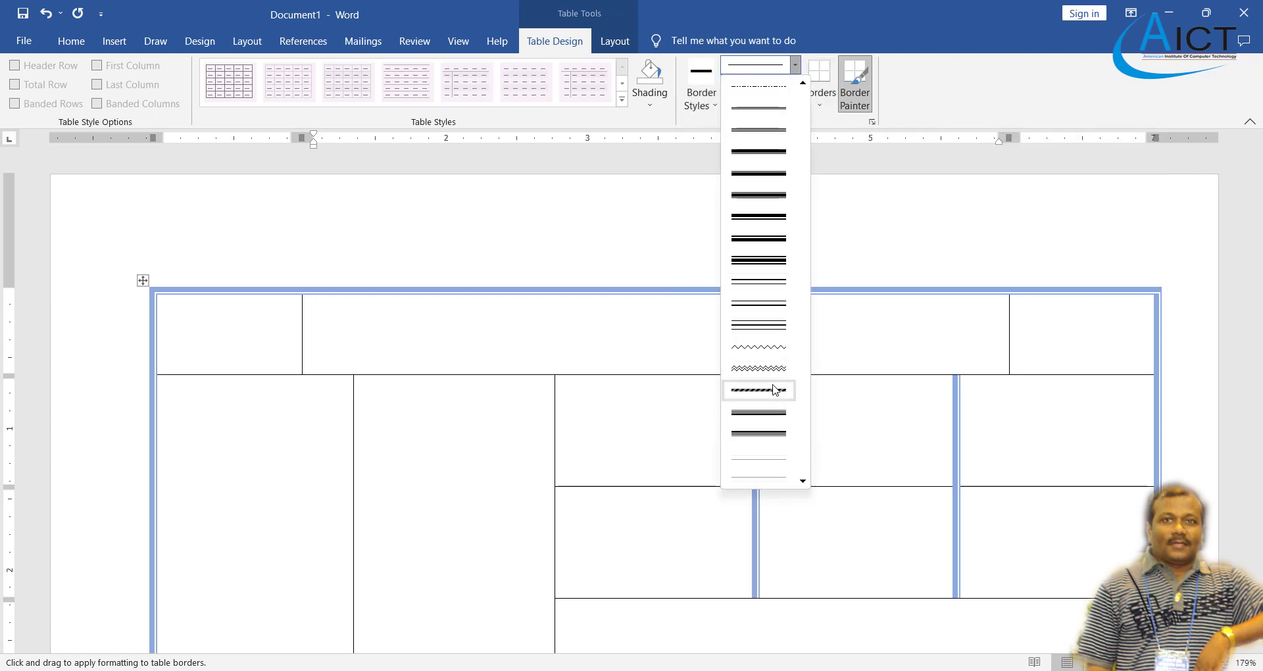
click(775, 390)
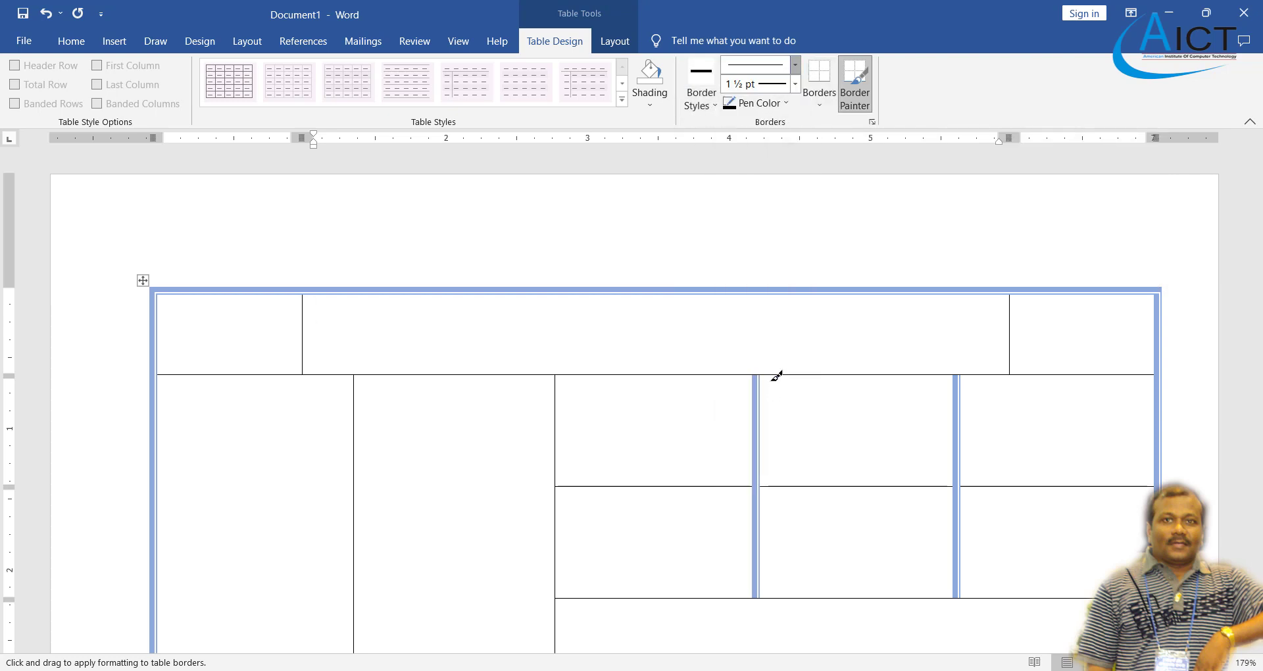
click(787, 104)
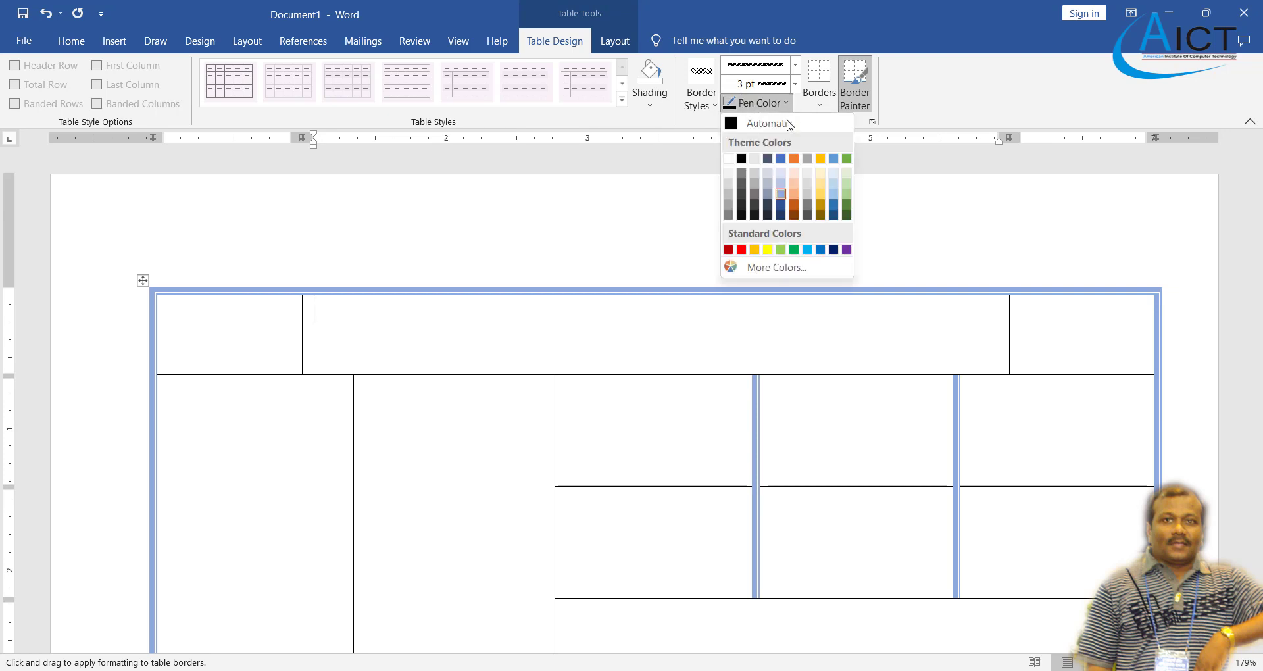
click(768, 194)
drag(307, 323, 310, 326)
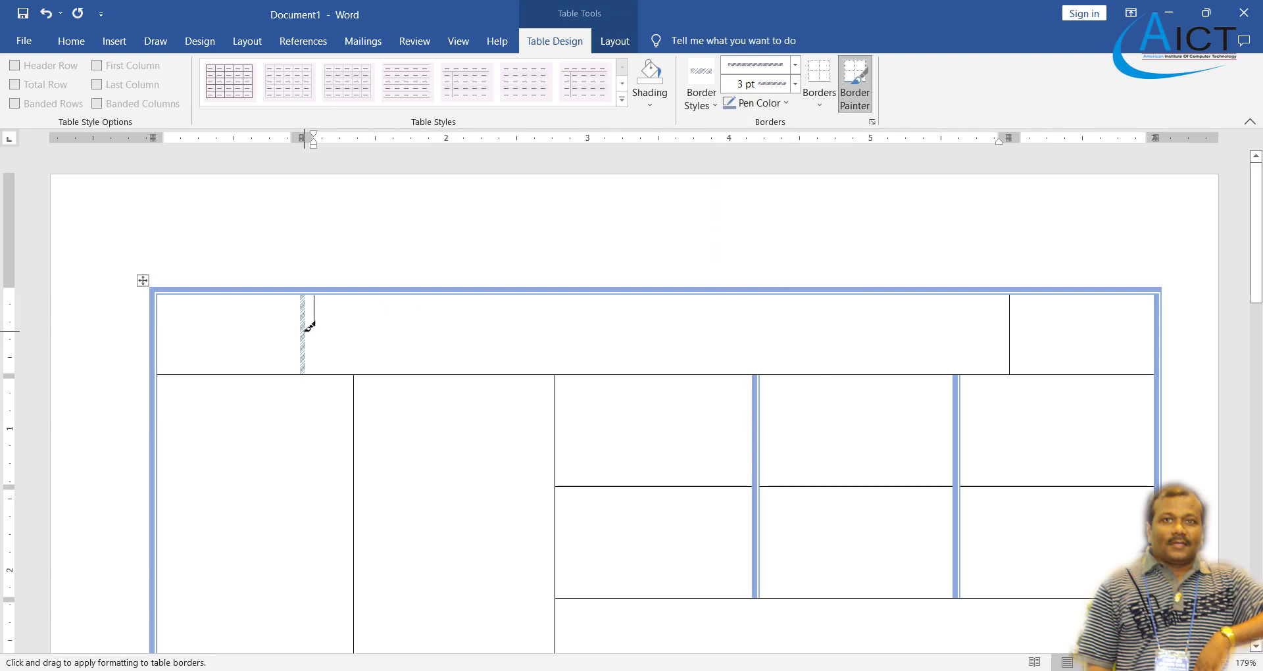
click(1010, 312)
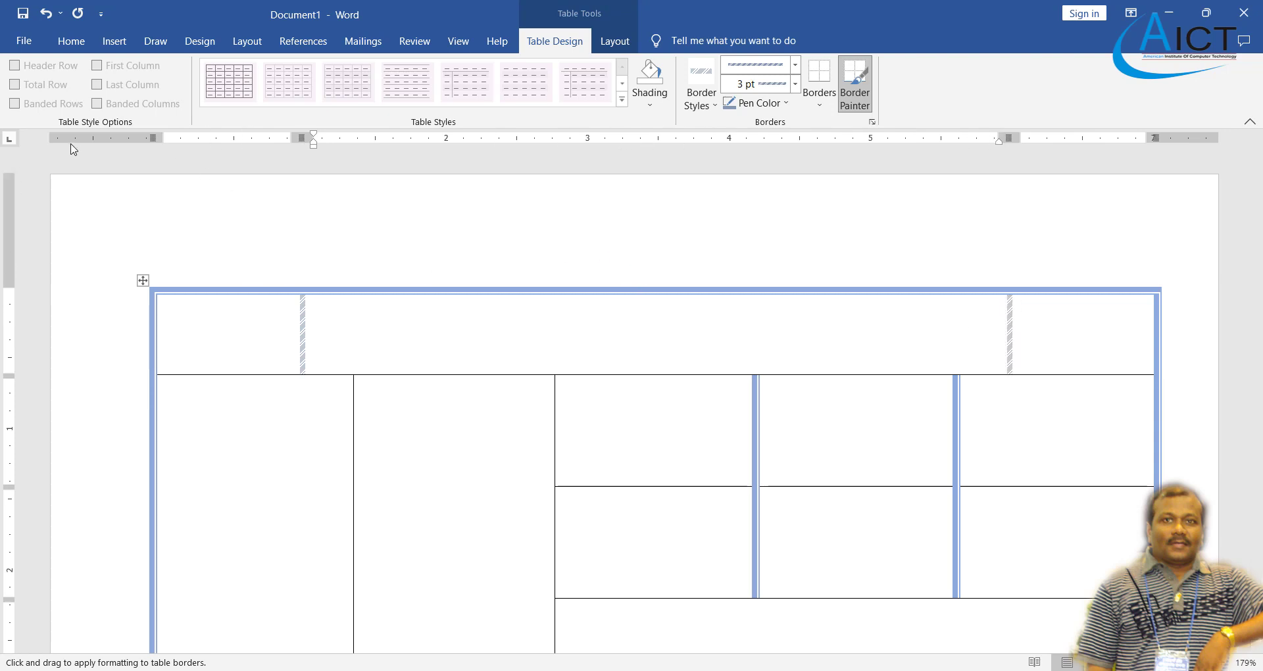
scroll(535, 398, down, 3)
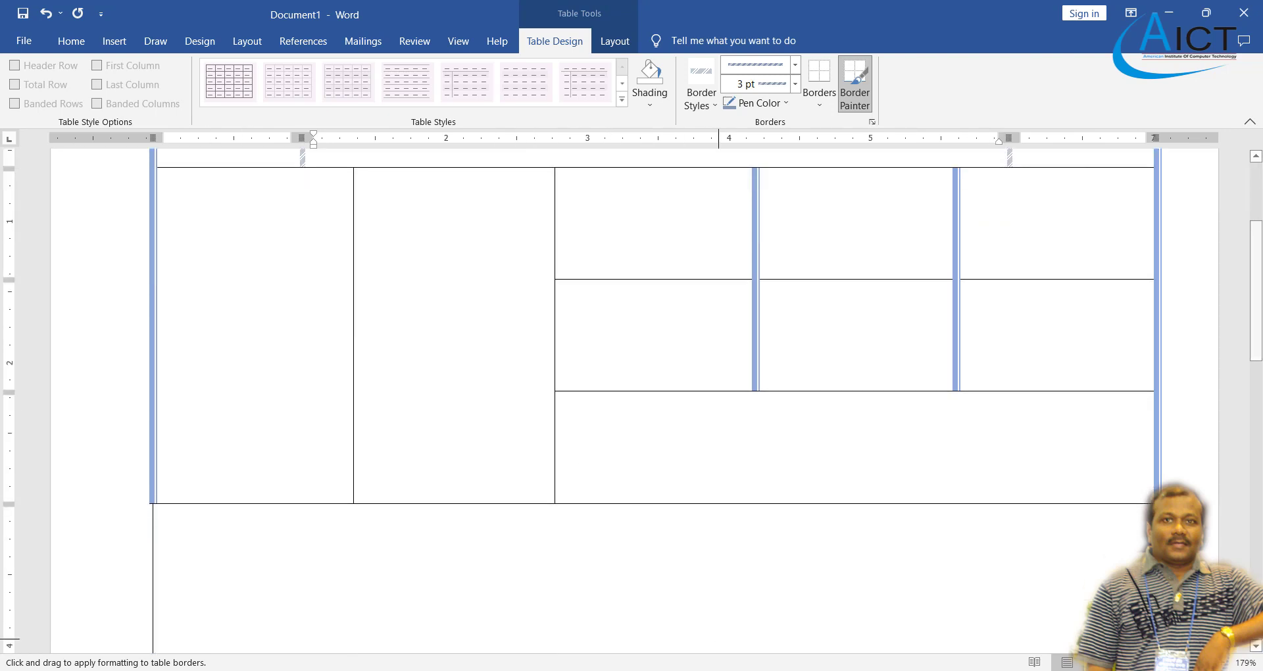
- Try a black double-line divider between the second and third columns
key(alt+Tab)
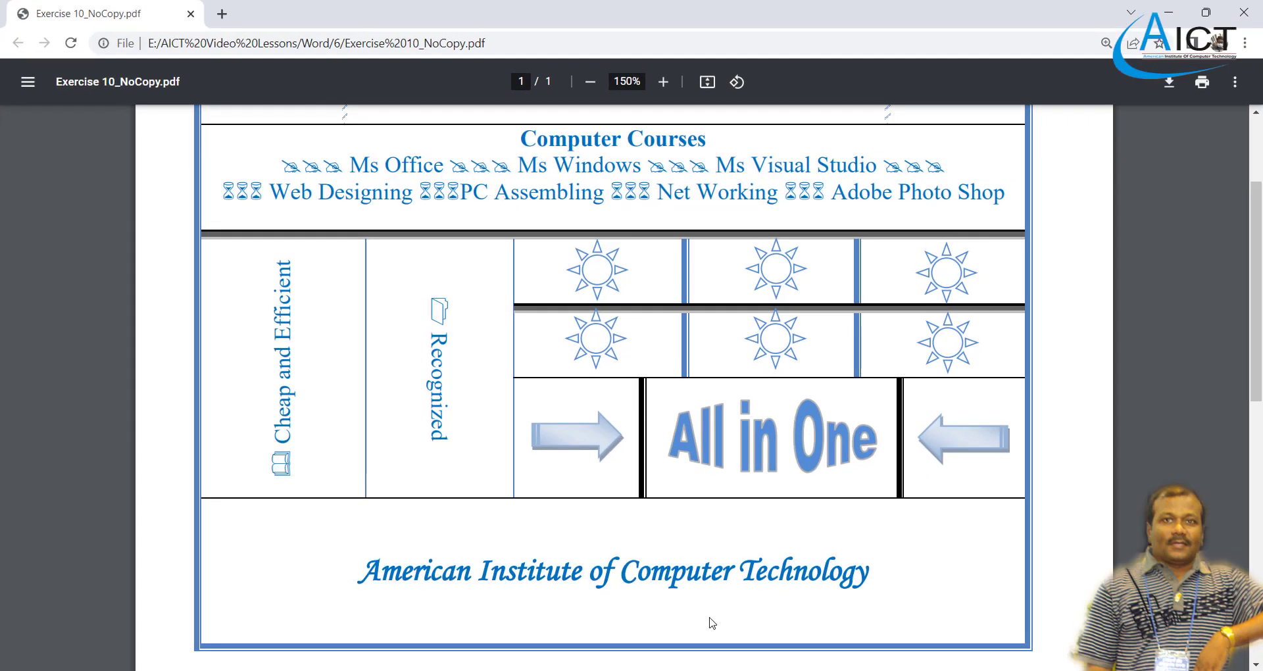
scroll(654, 519, up, 3)
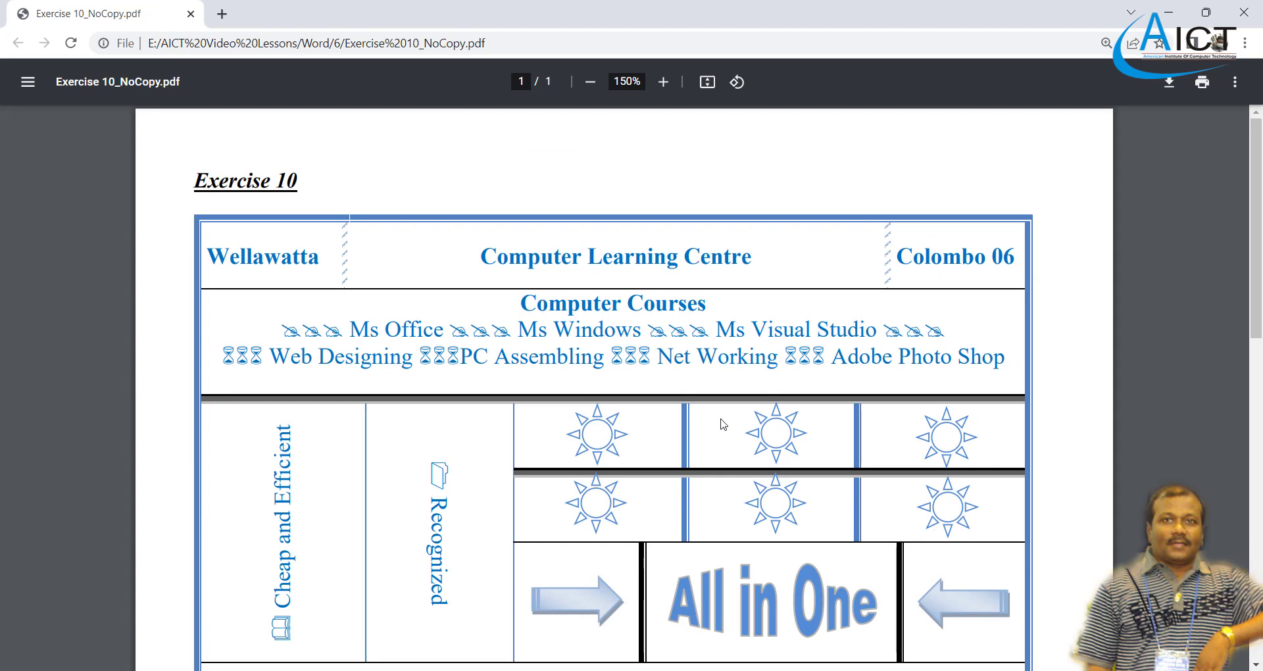
scroll(765, 498, down, 3)
key(alt+Tab)
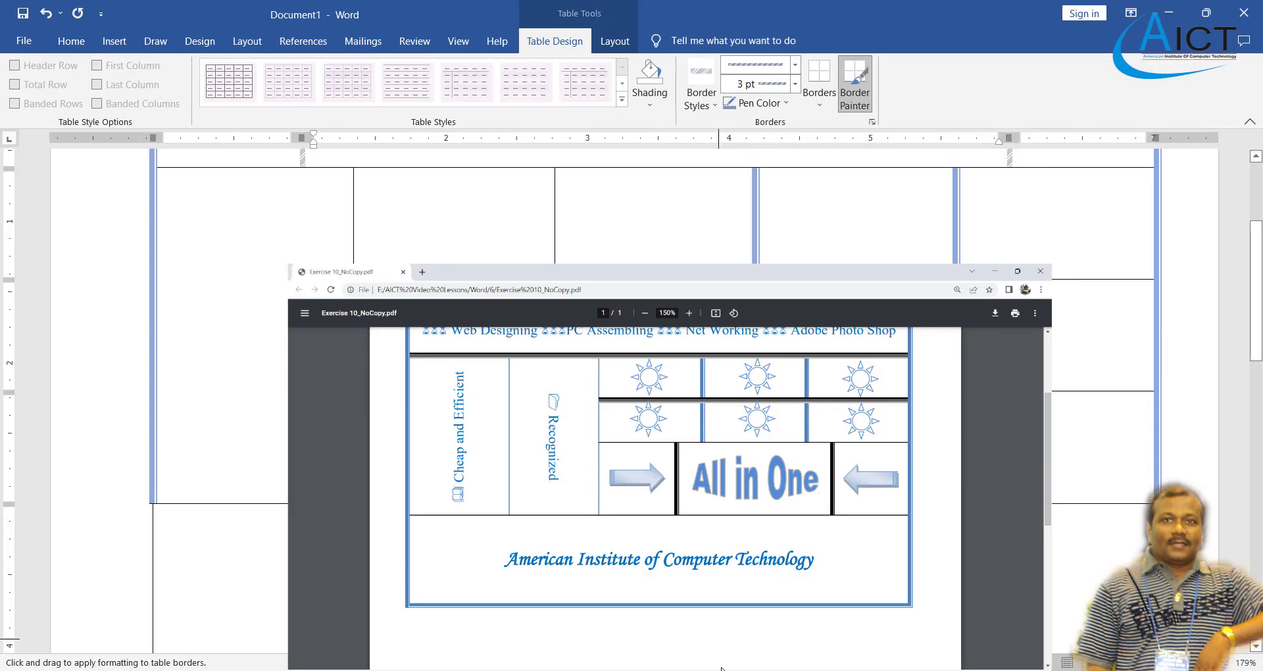
scroll(624, 321, up, 3)
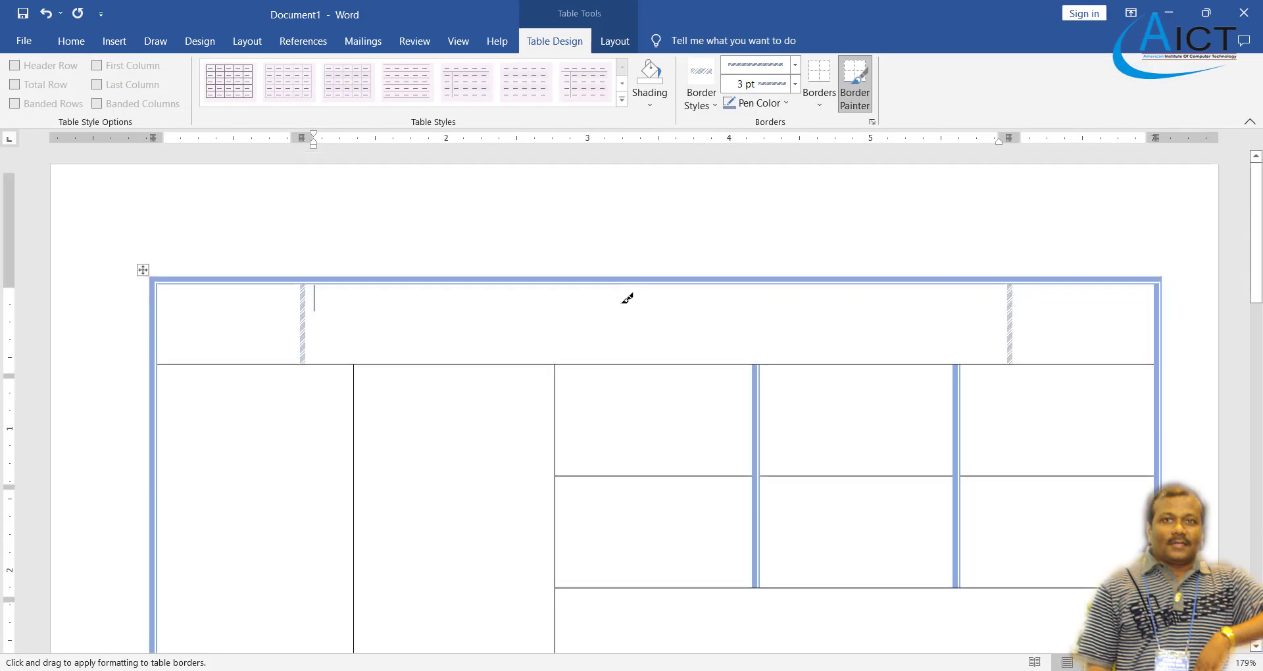
click(794, 64)
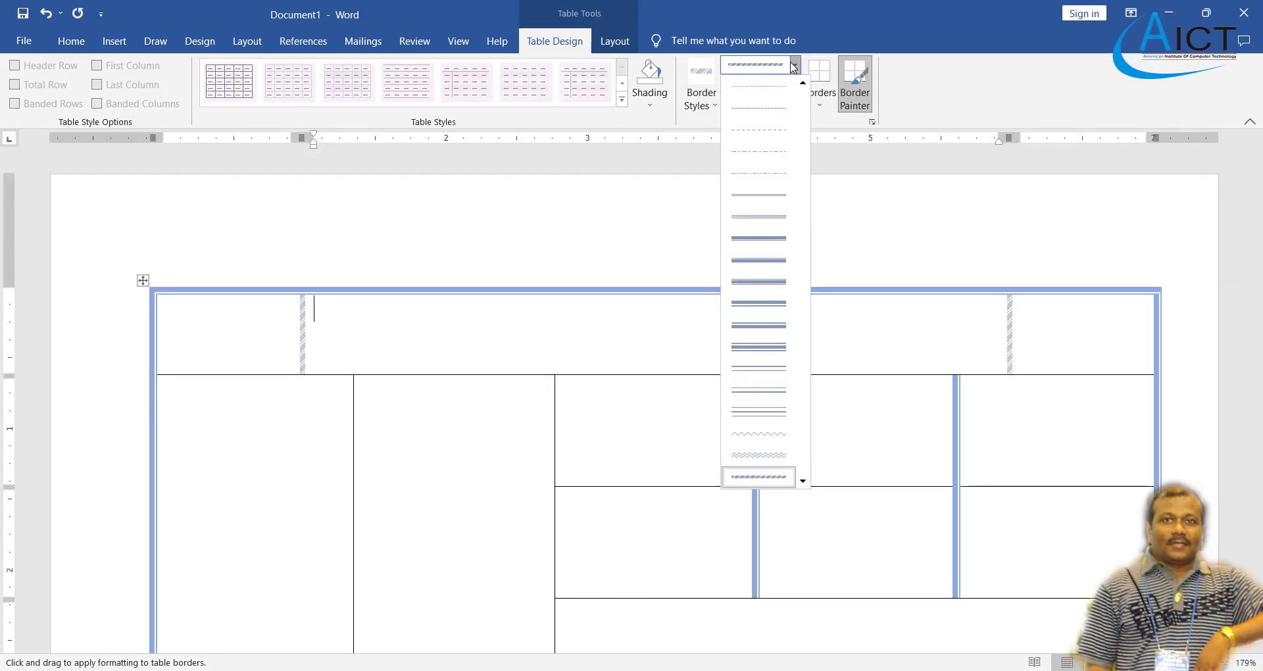
click(756, 239)
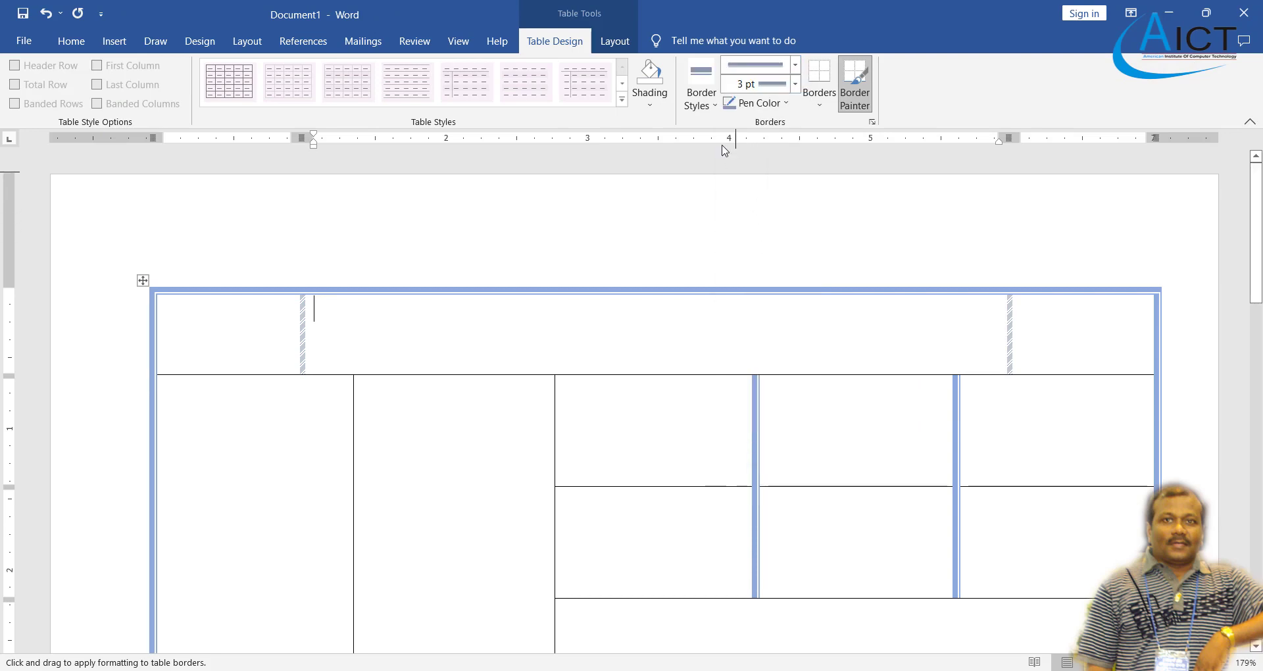
click(787, 104)
click(740, 160)
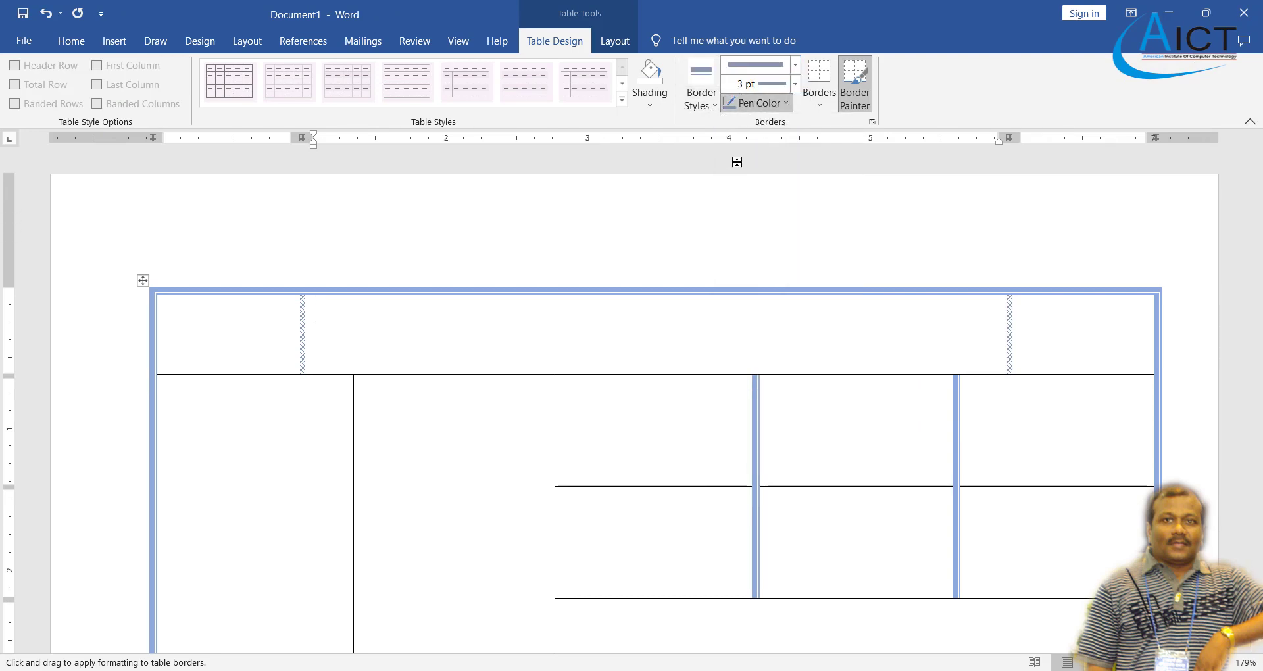
click(558, 432)
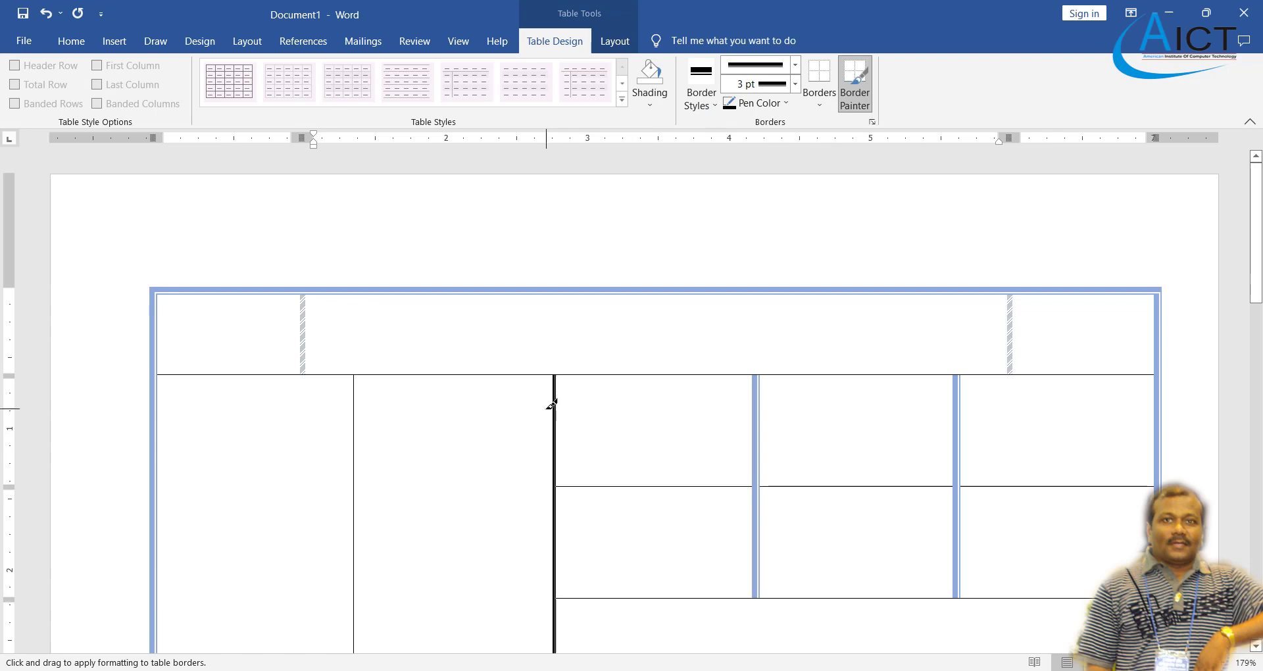
- Undo the trial black divider after comparing with the PDF, then open the File start page
key(alt+Tab)
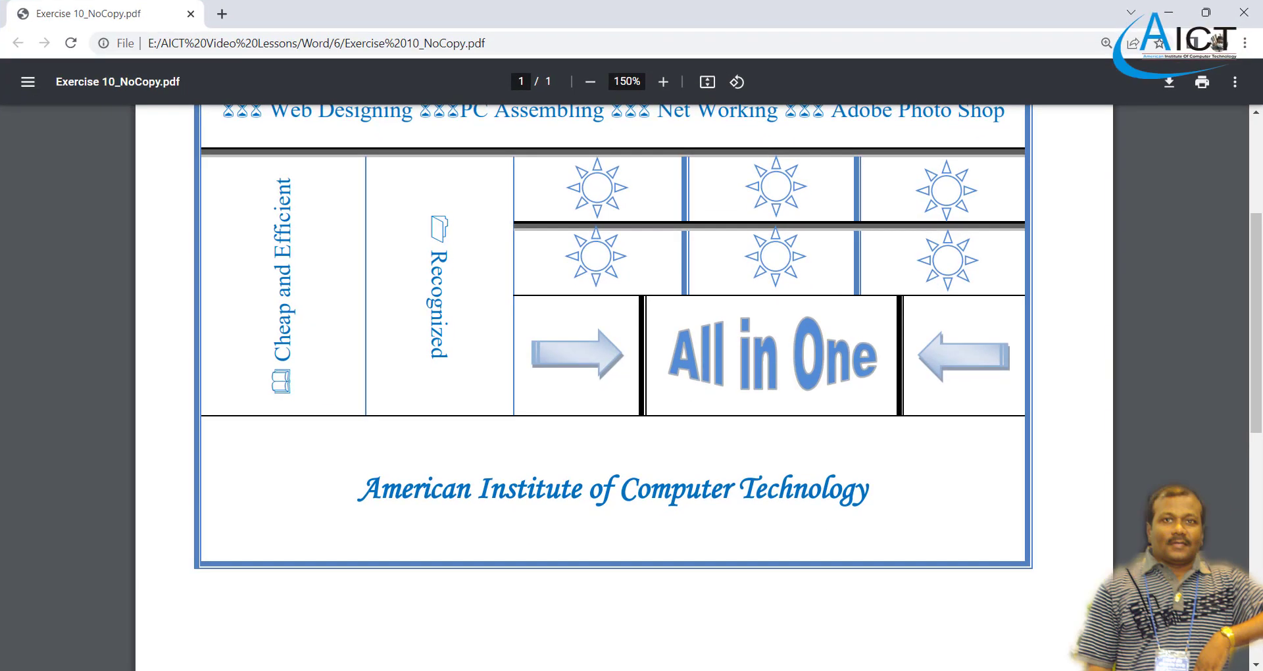
key(alt+Tab)
key(ctrl+z)
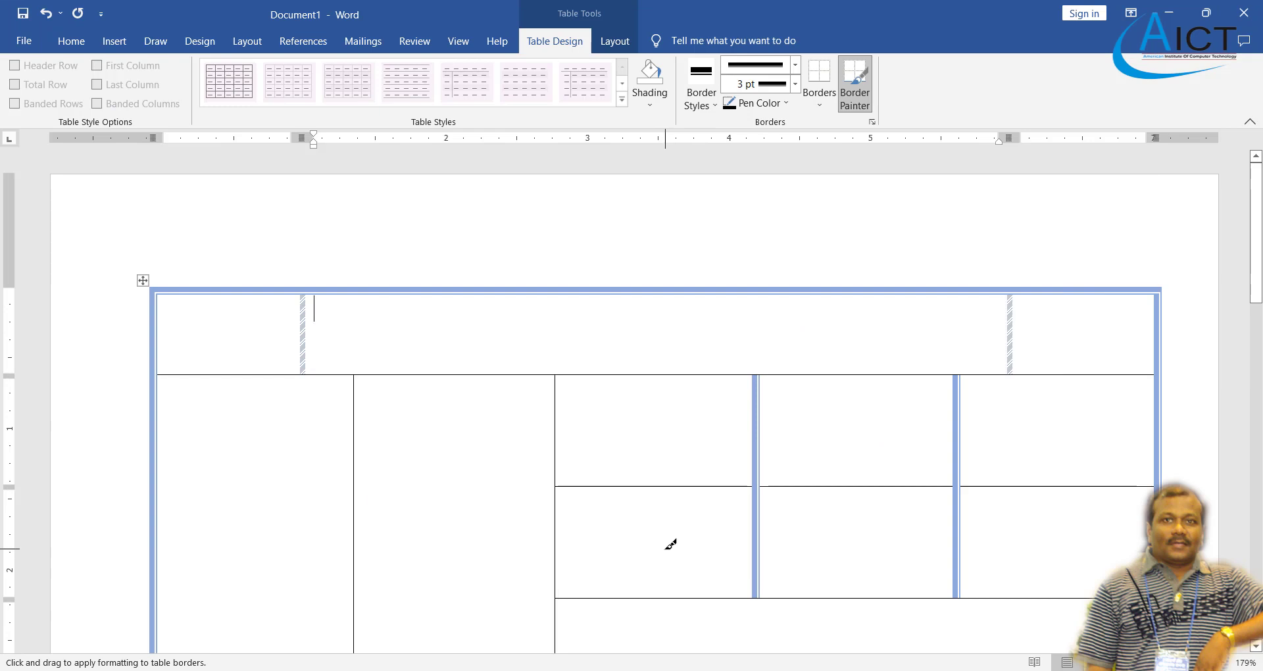
key(alt+Tab)
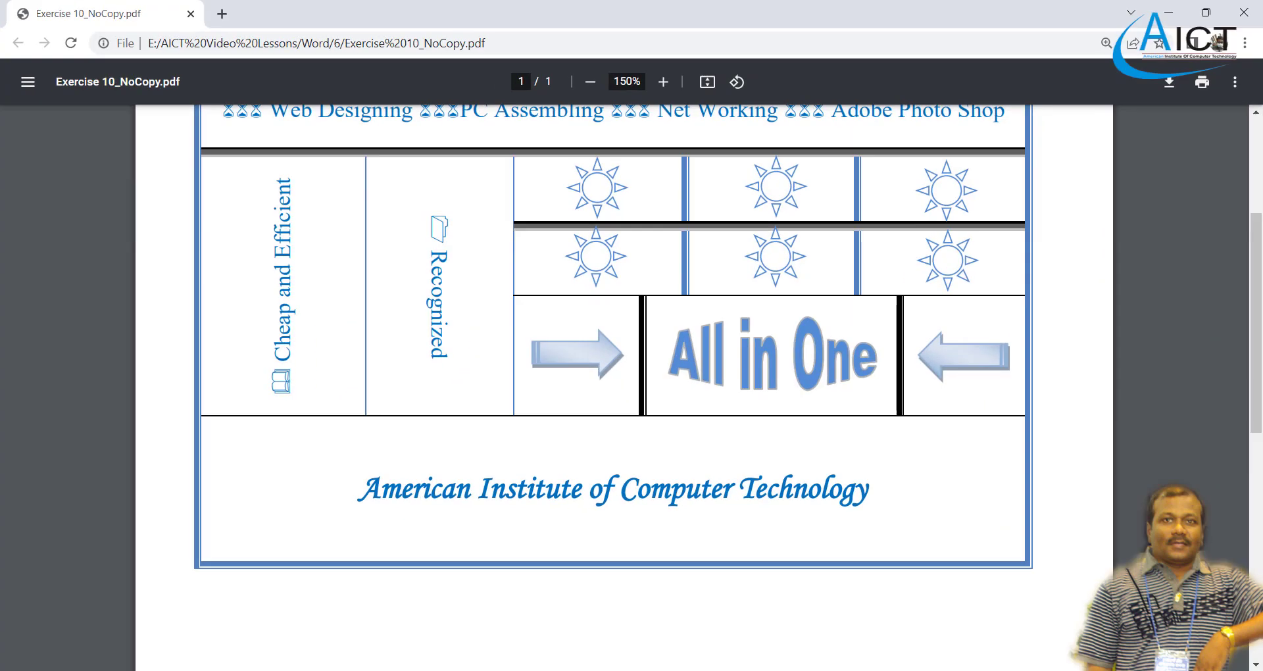
scroll(642, 457, up, 4)
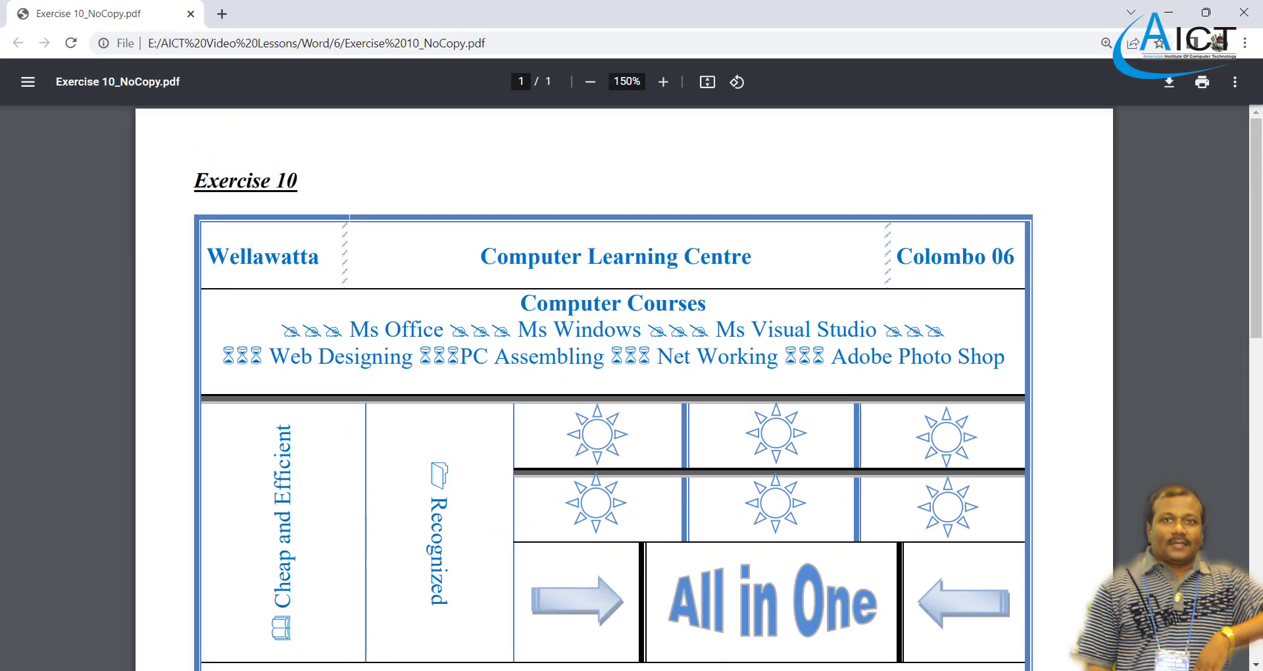
key(alt+Tab)
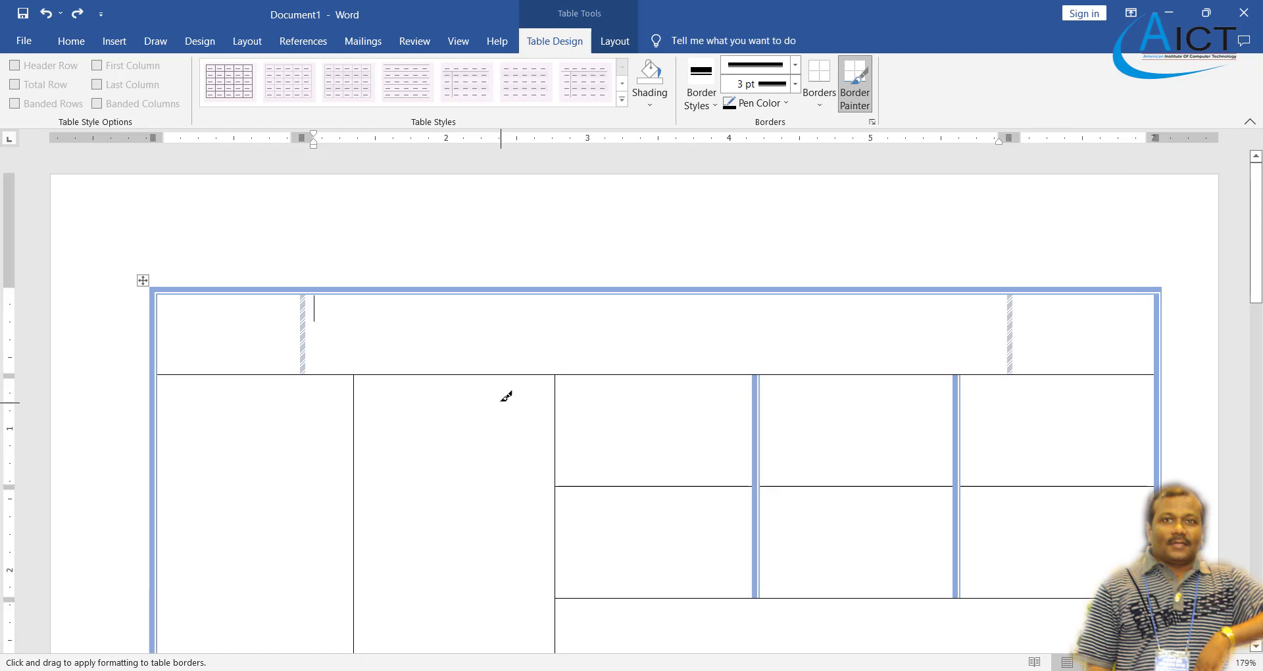
scroll(465, 346, down, 2)
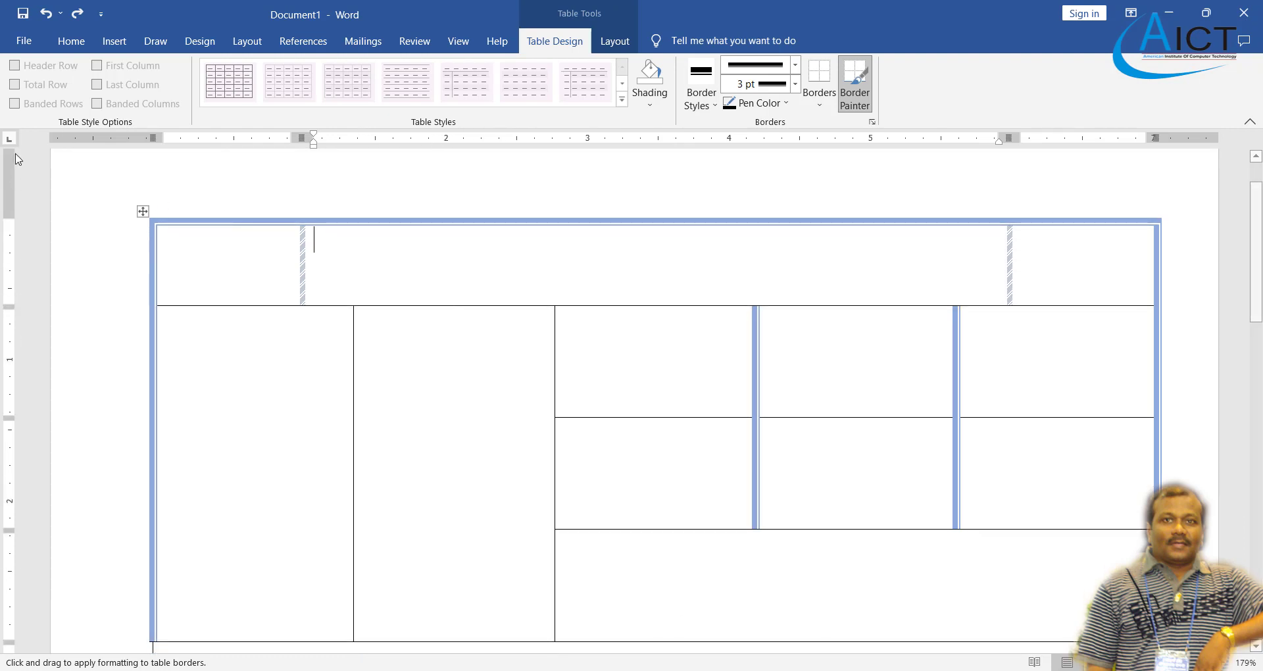
click(19, 47)
click(21, 48)
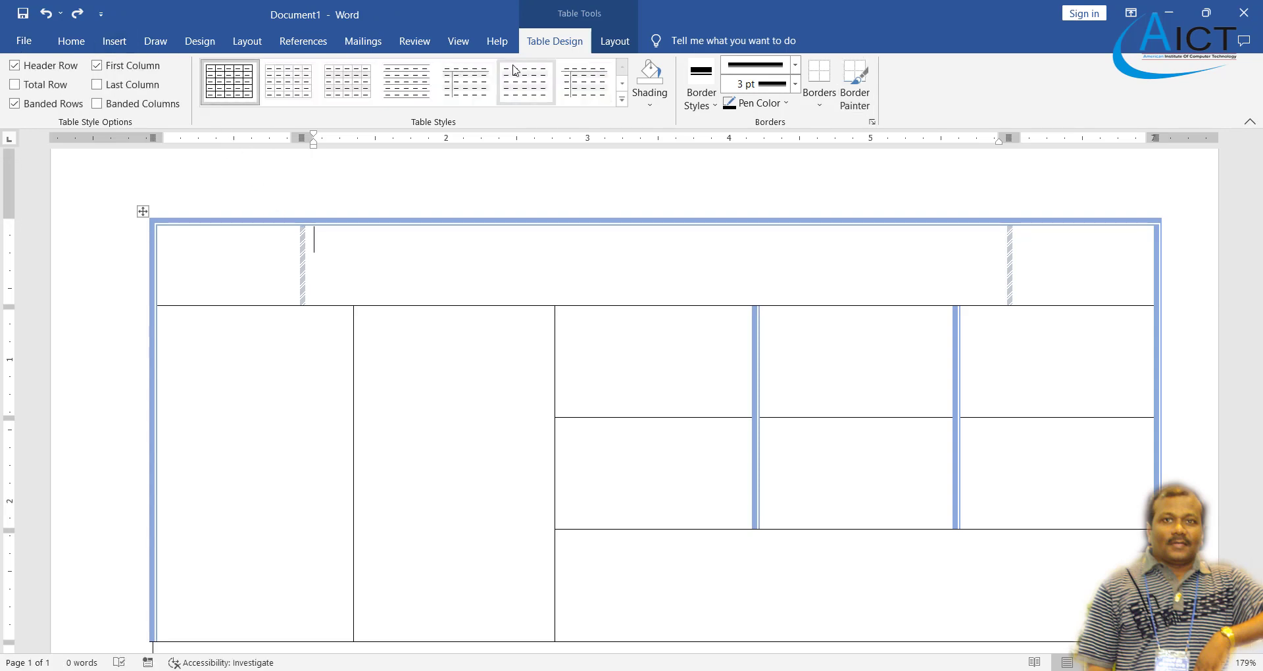
- Insert a row under the top row and merge all its cells into a single cell
click(615, 40)
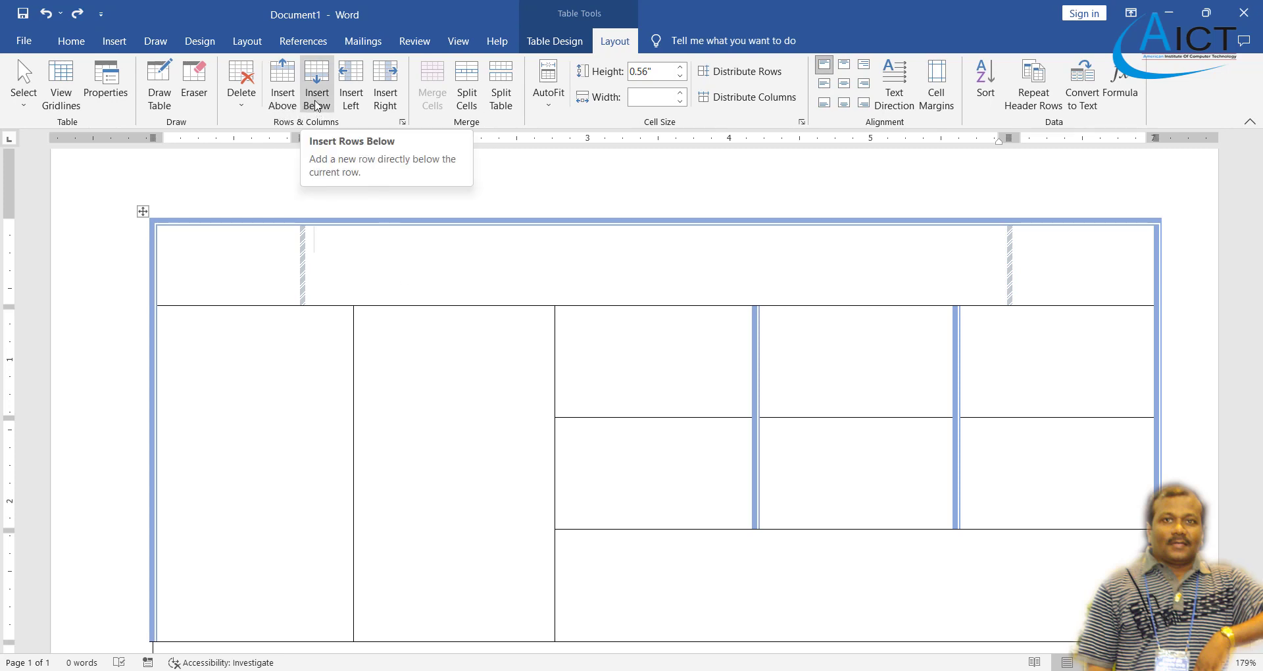
click(320, 112)
drag(294, 343, 1040, 360)
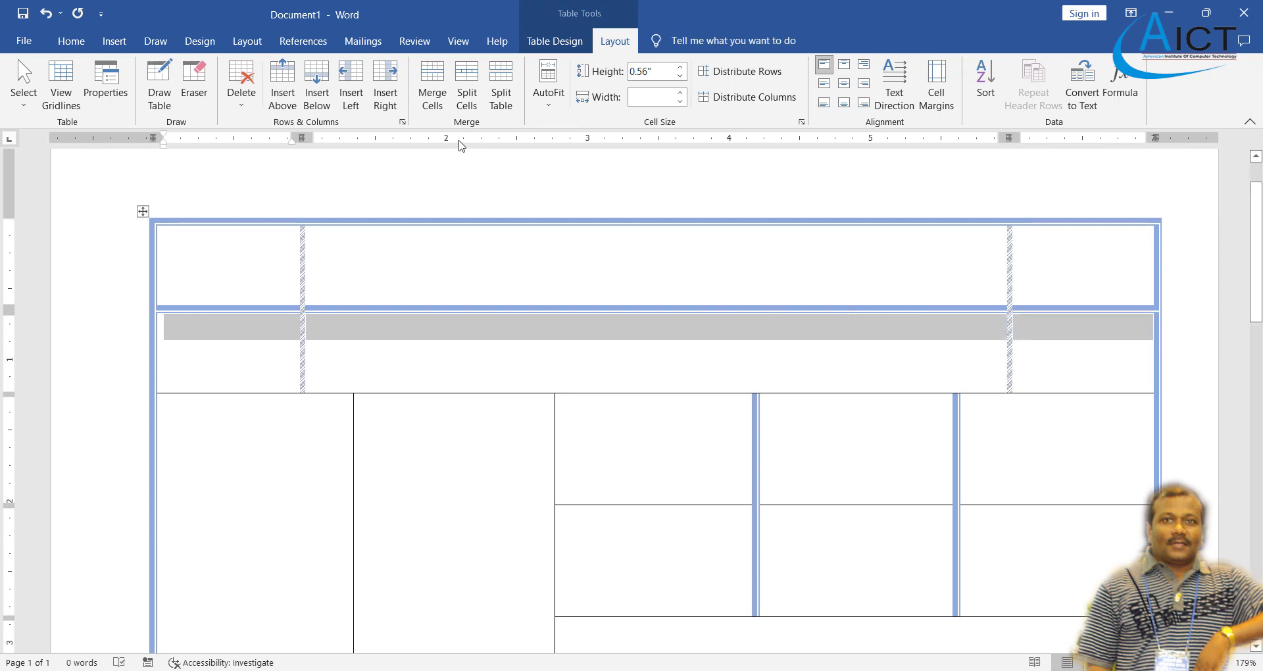
click(433, 86)
click(458, 347)
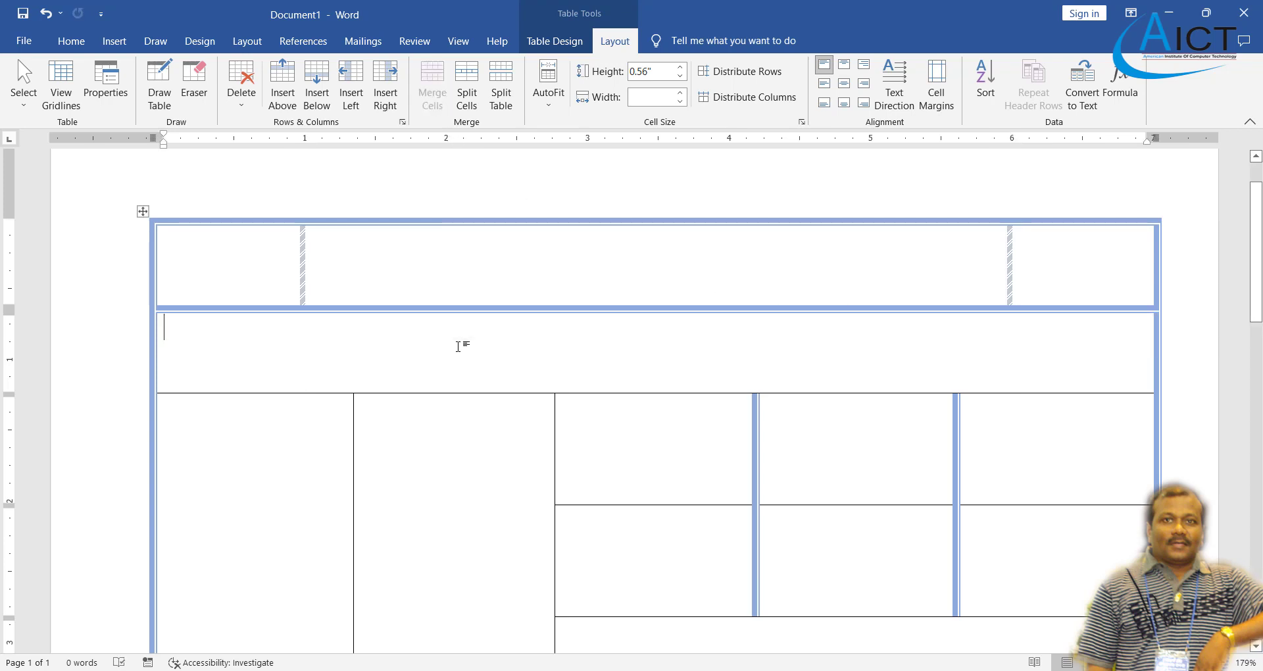
scroll(671, 609, down, 3)
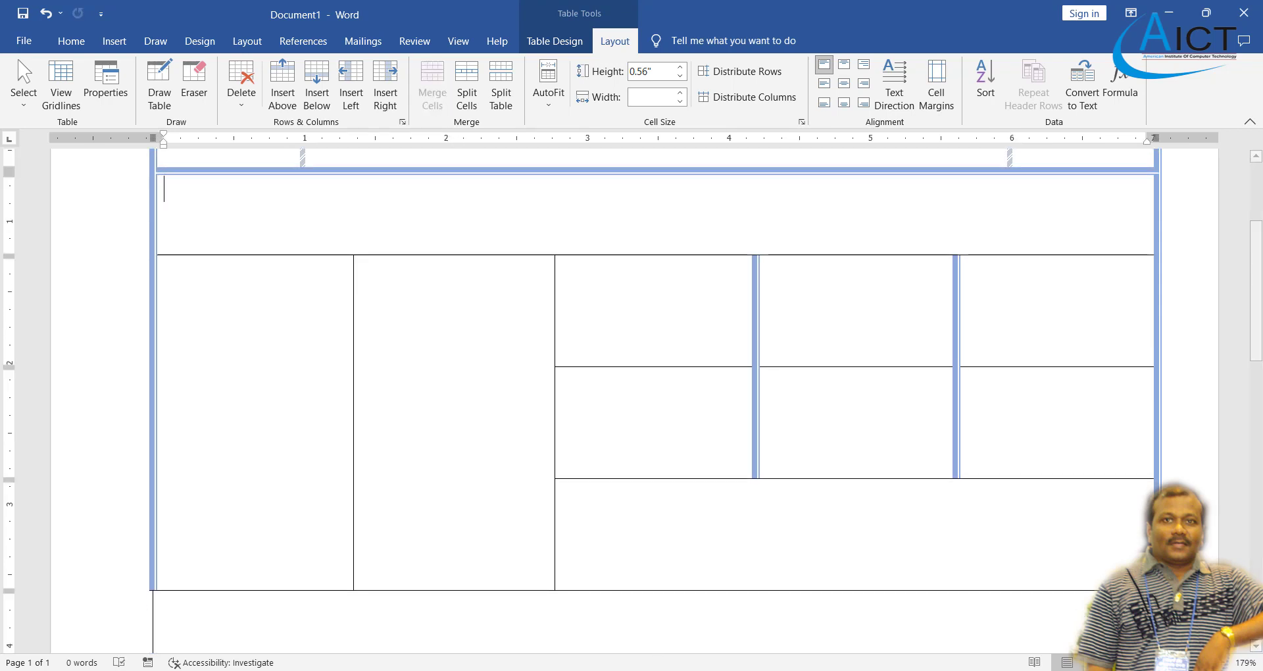
key(alt+Tab)
key(alt+Tab)
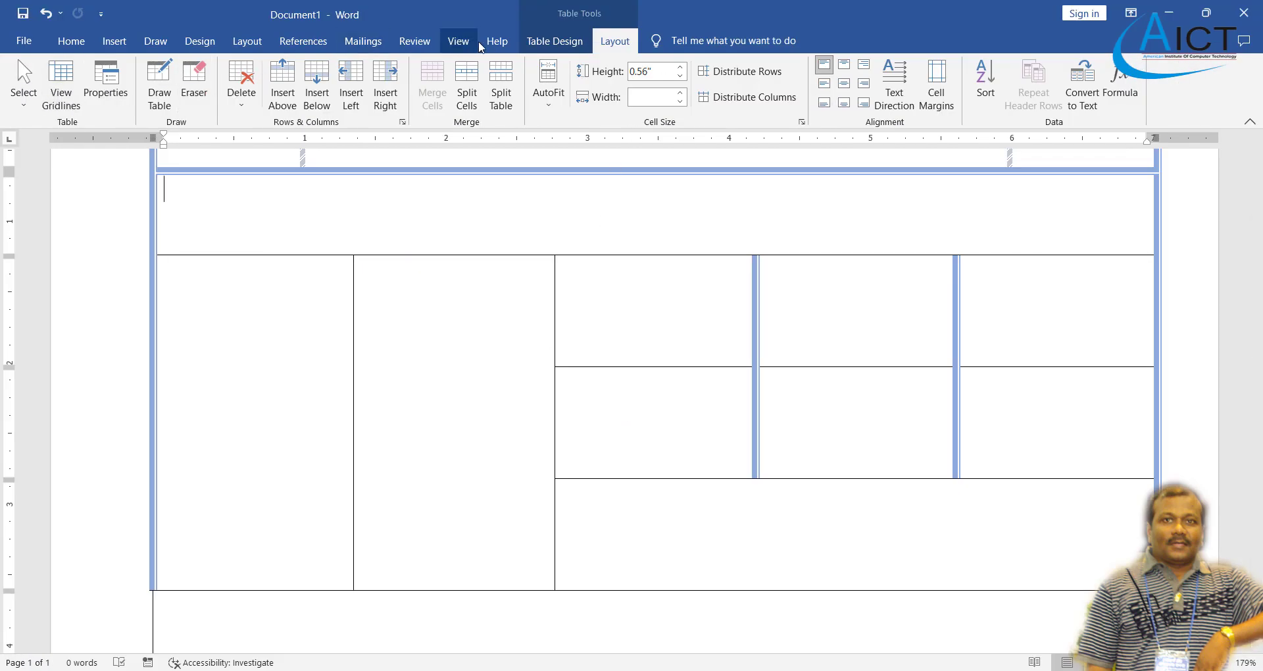
click(553, 49)
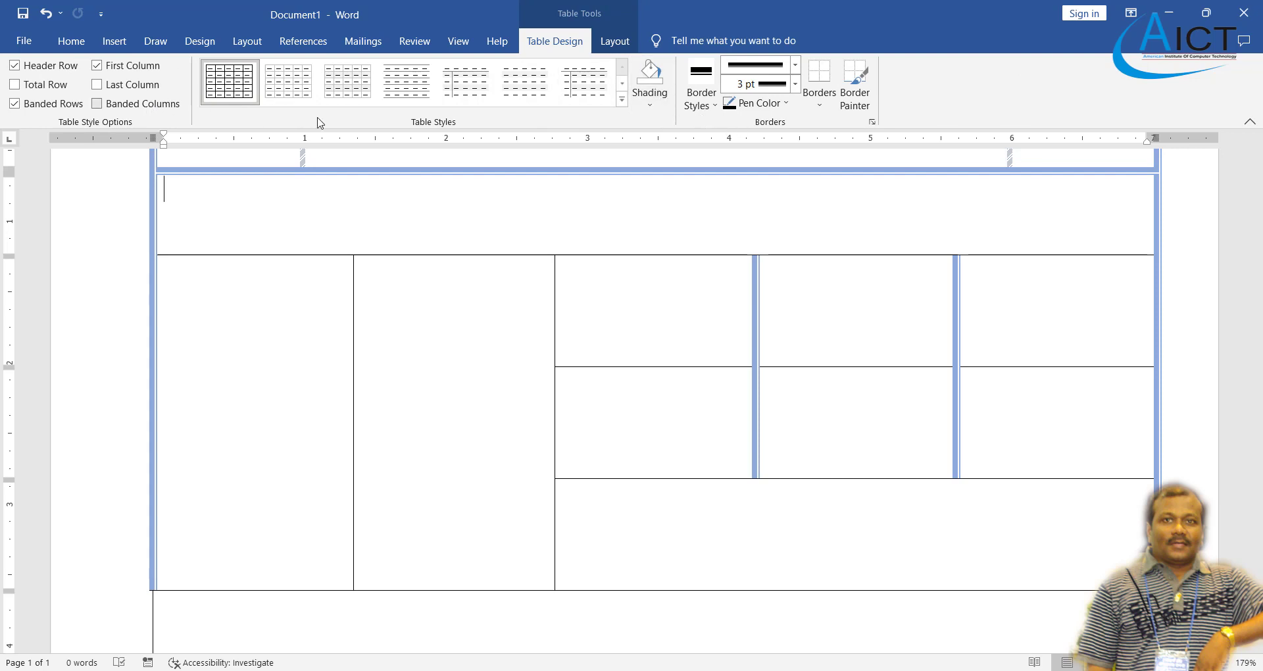
click(614, 42)
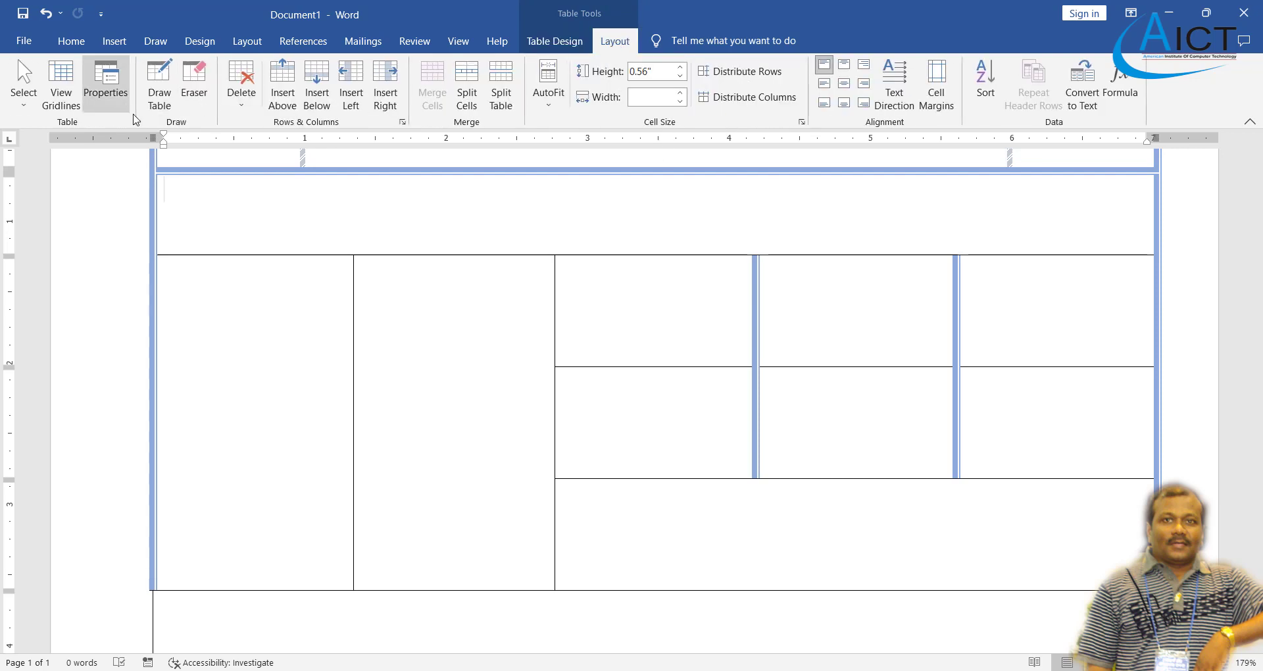
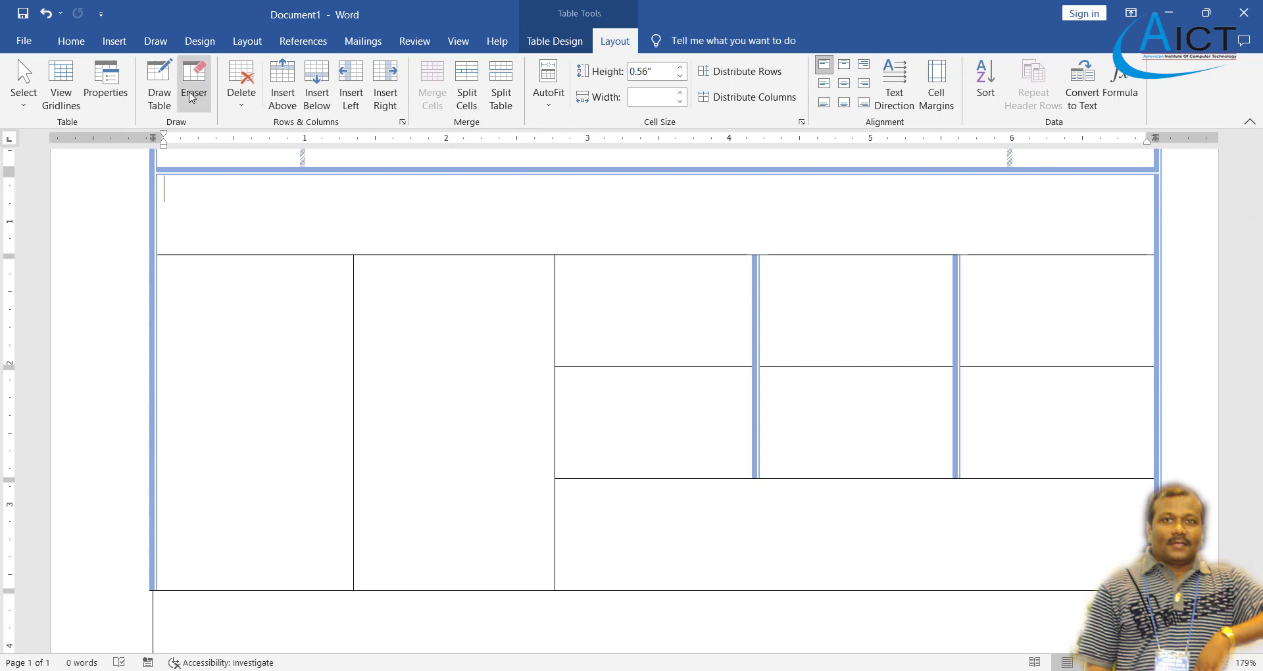
- Switch to Draw Table and choose the single thin border line style
click(160, 84)
click(567, 43)
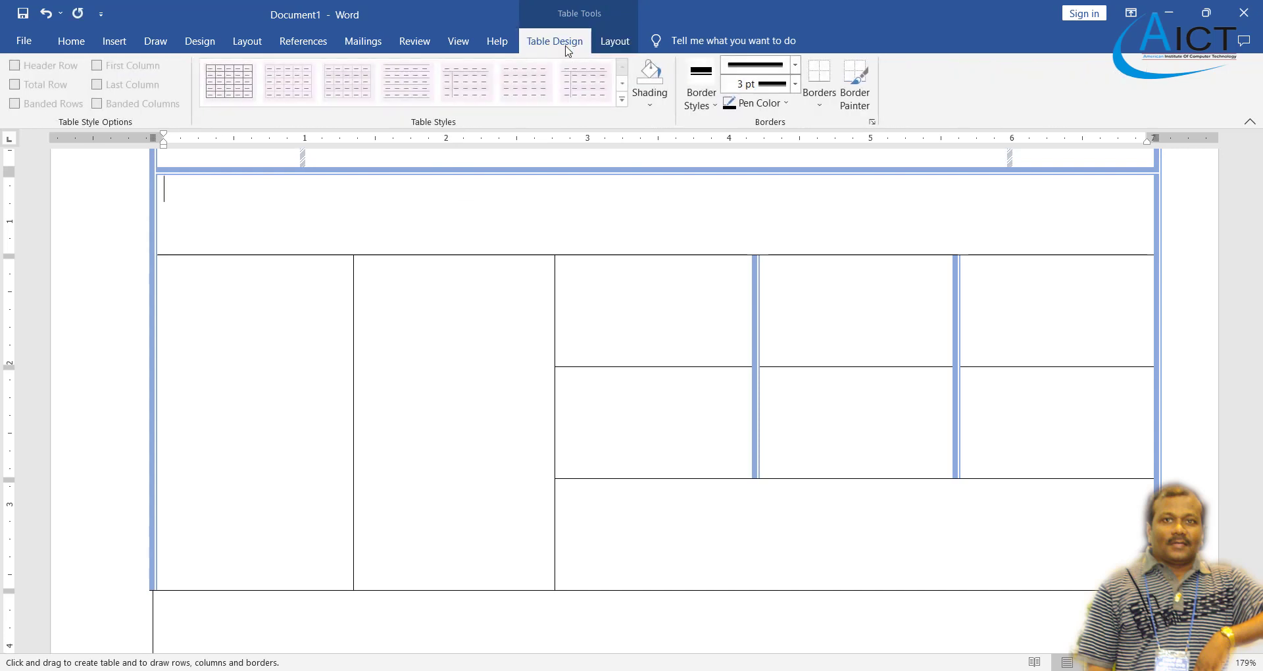
click(795, 64)
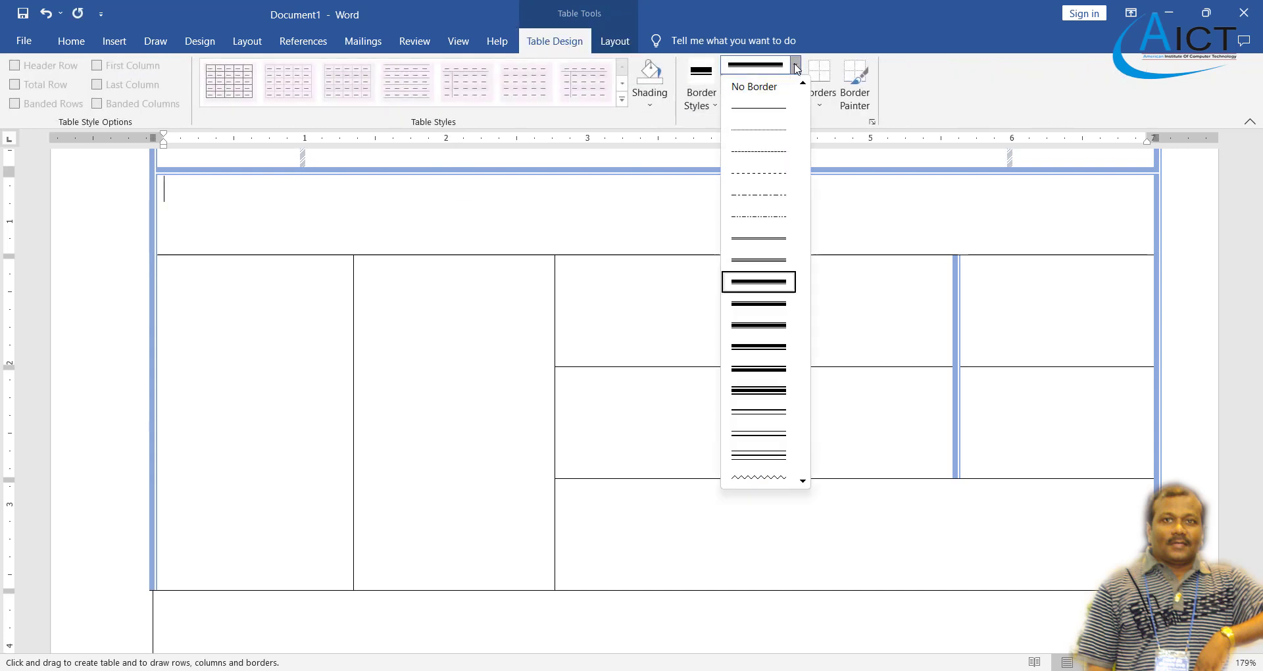
click(778, 113)
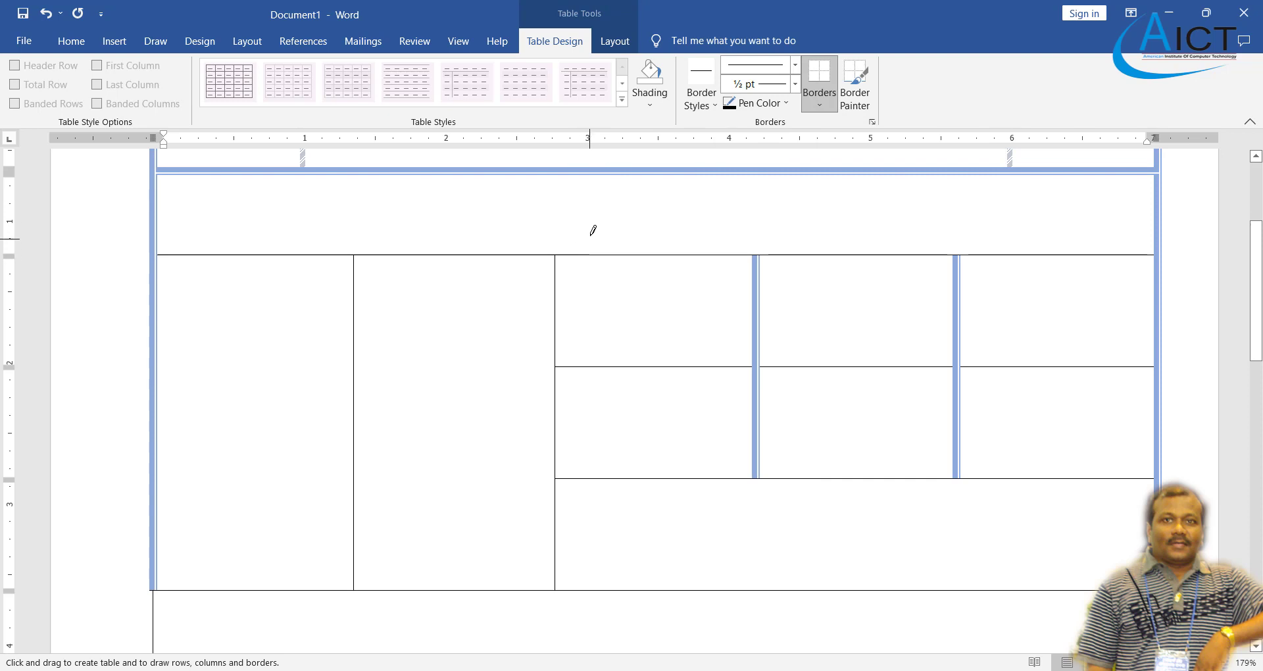
scroll(594, 229, up, 1)
- Try redrawing the top row's borders, then undo the accidentally drawn nested table
click(599, 231)
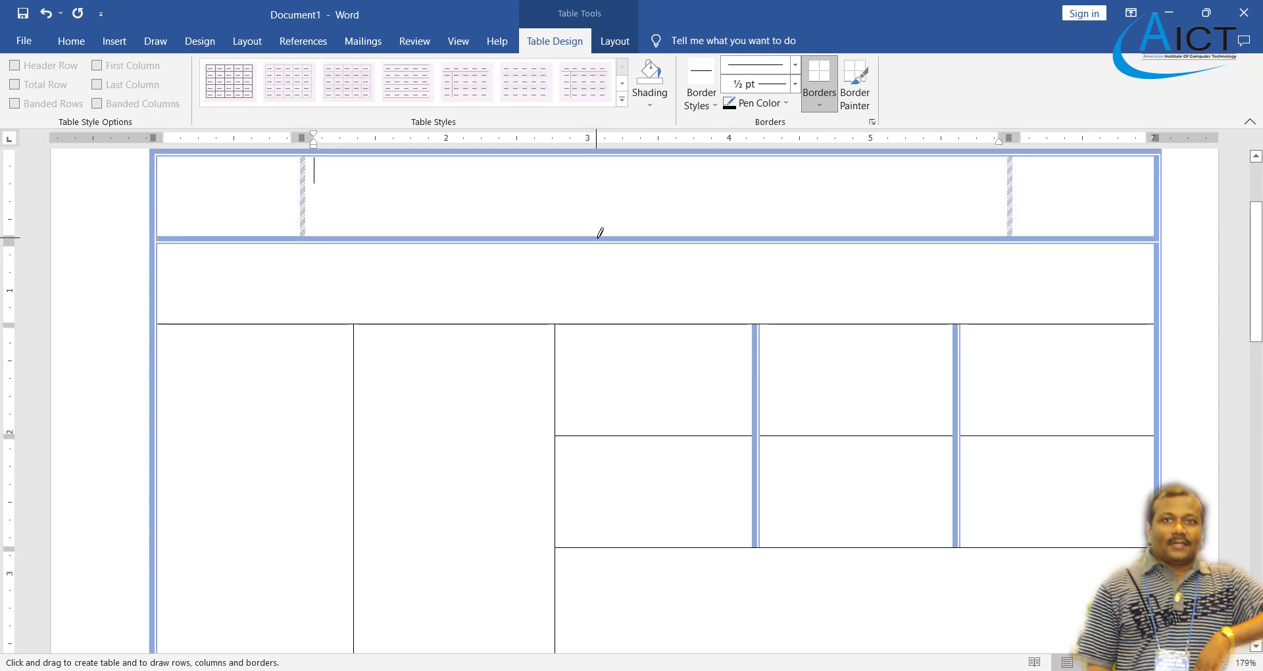
click(586, 243)
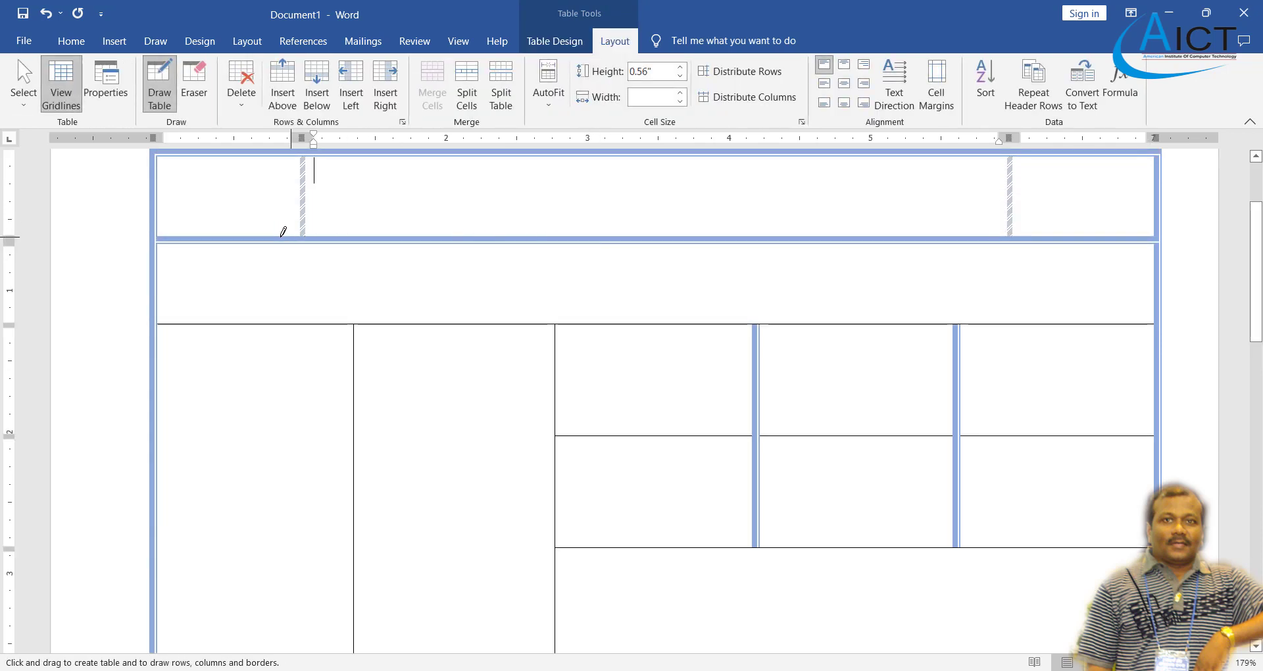
drag(254, 246, 650, 260)
key(ctrl+z)
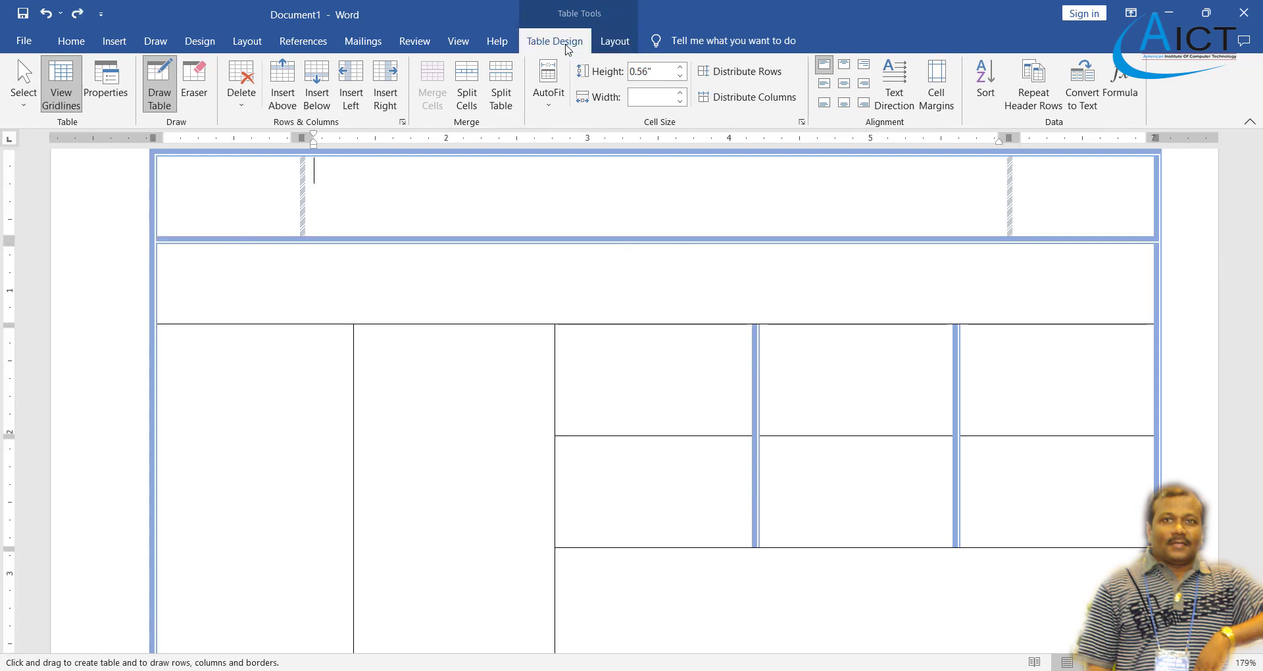
- Keep the pen colour Automatic black and set the pen weight to 1 pt
click(567, 44)
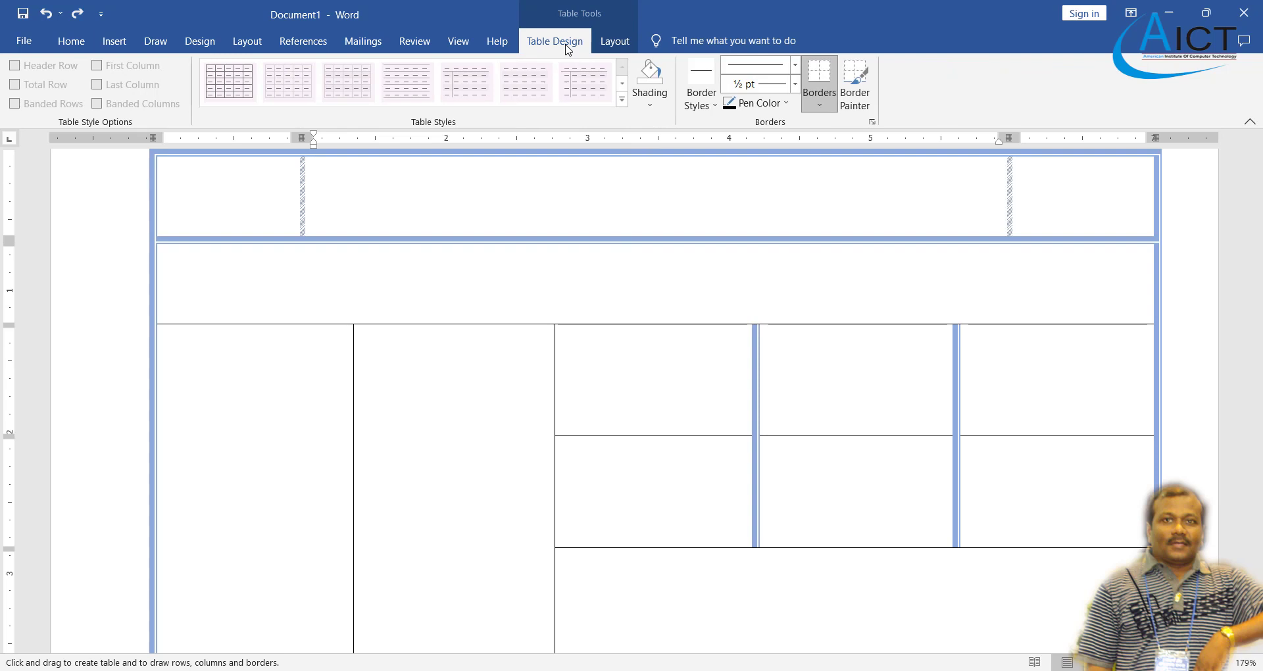
click(782, 105)
click(729, 130)
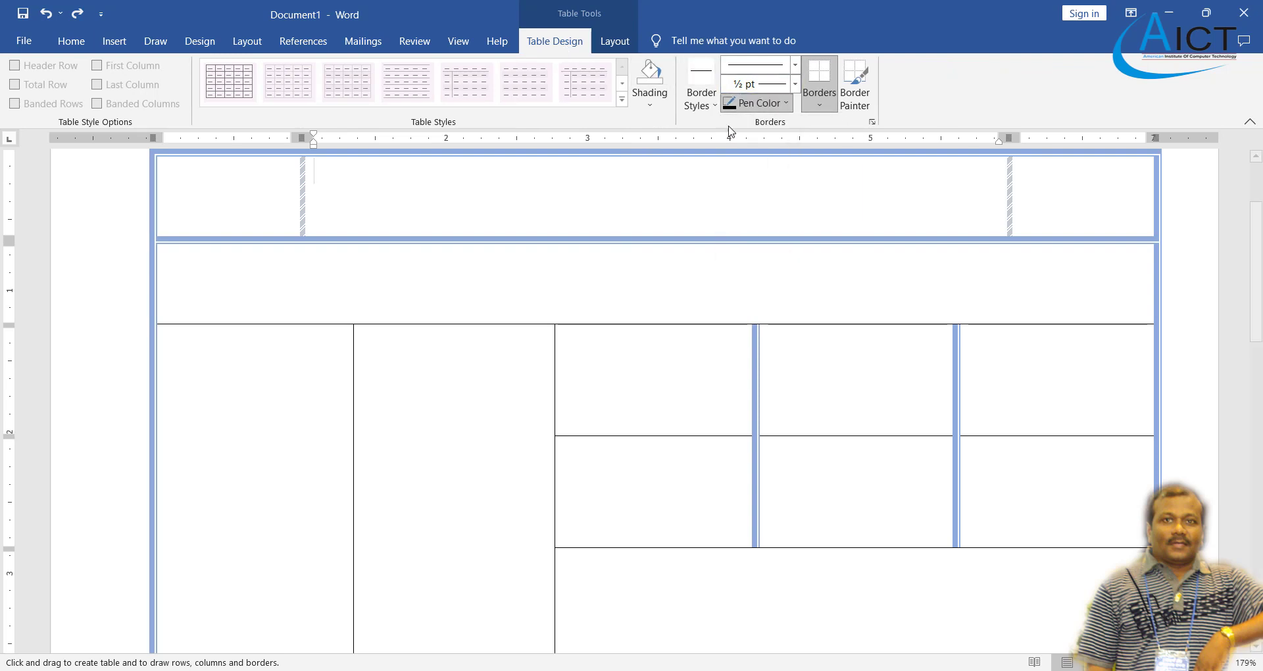
click(795, 85)
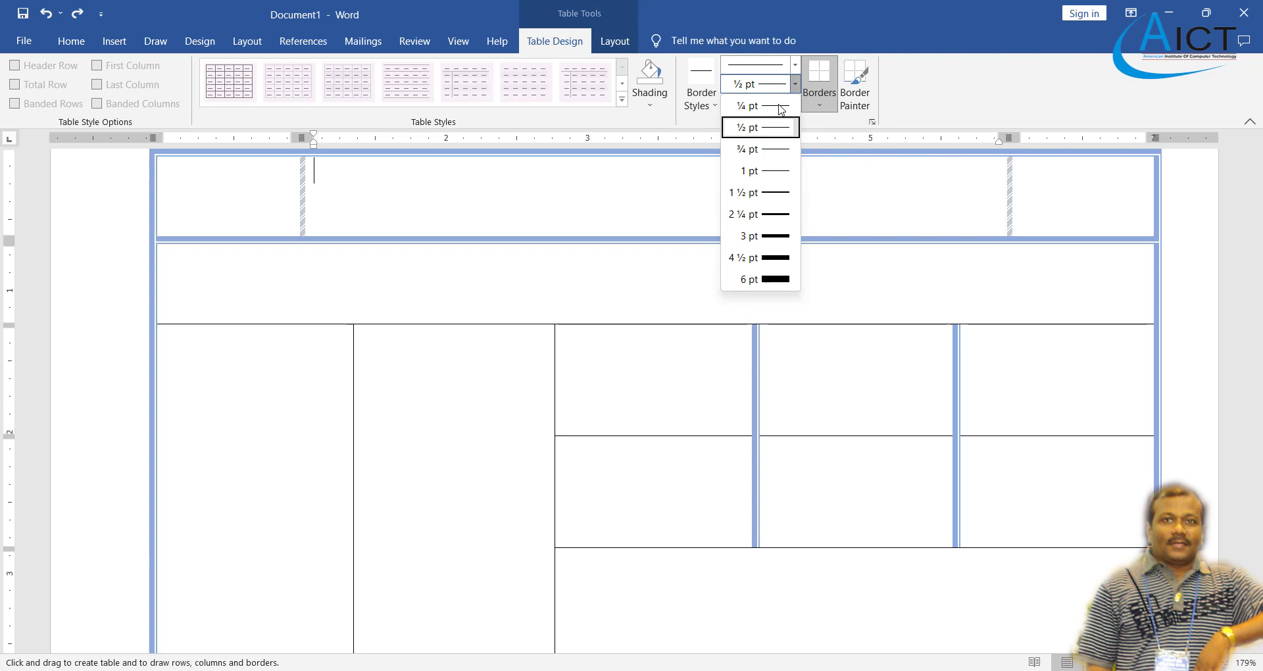
click(765, 170)
- Redraw the border under the first row with the 1 pt line
click(629, 232)
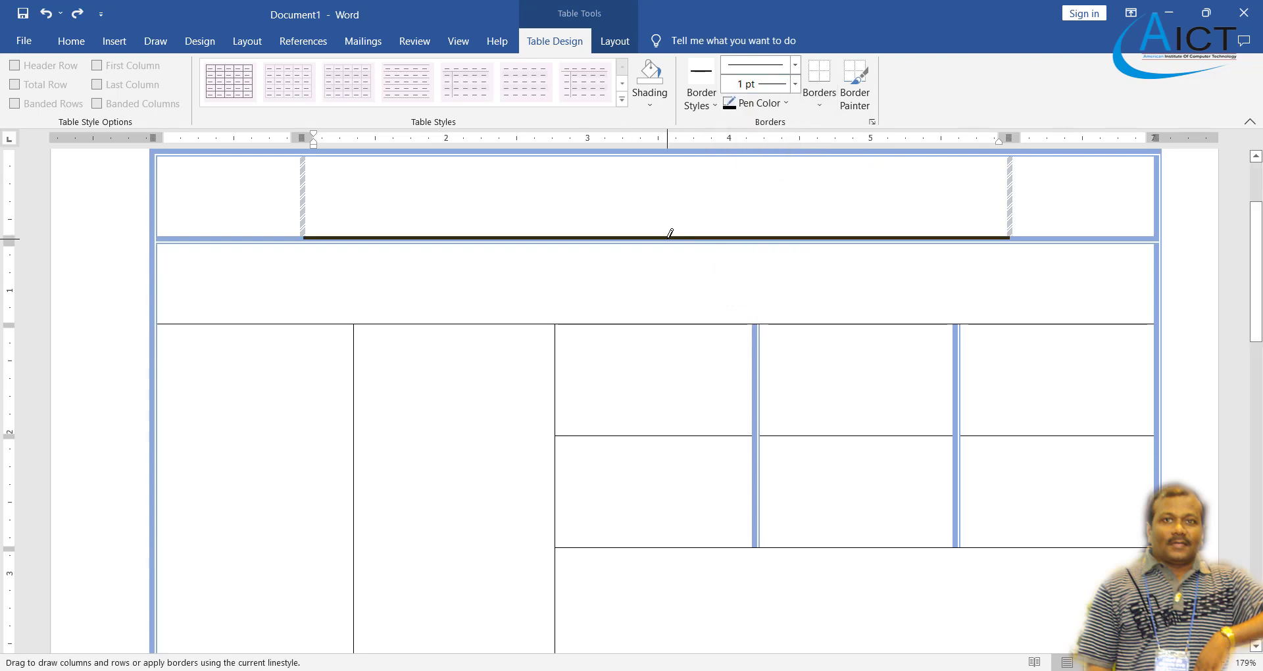
mouse_move(269, 234)
mouse_down()
mouse_move(617, 262)
mouse_move(702, 234)
mouse_move(768, 233)
mouse_up()
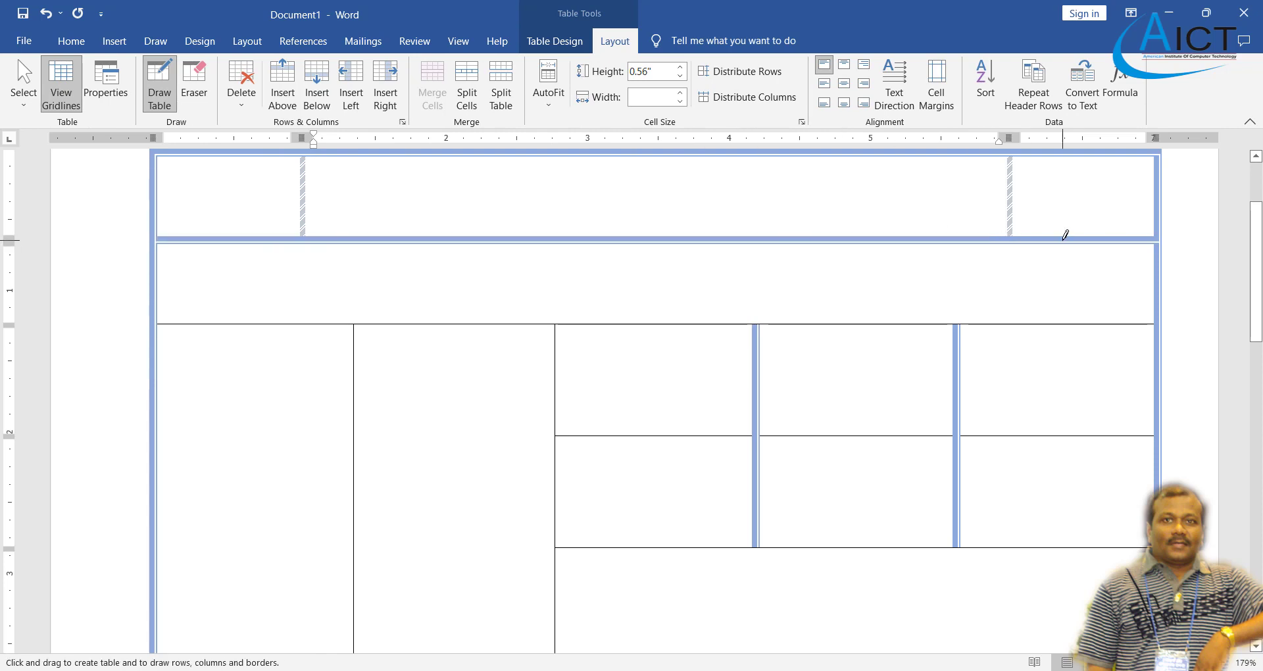
drag(1066, 235, 1057, 244)
- Erase the existing border under the first row in its left, middle and right parts
click(202, 92)
drag(261, 237, 271, 237)
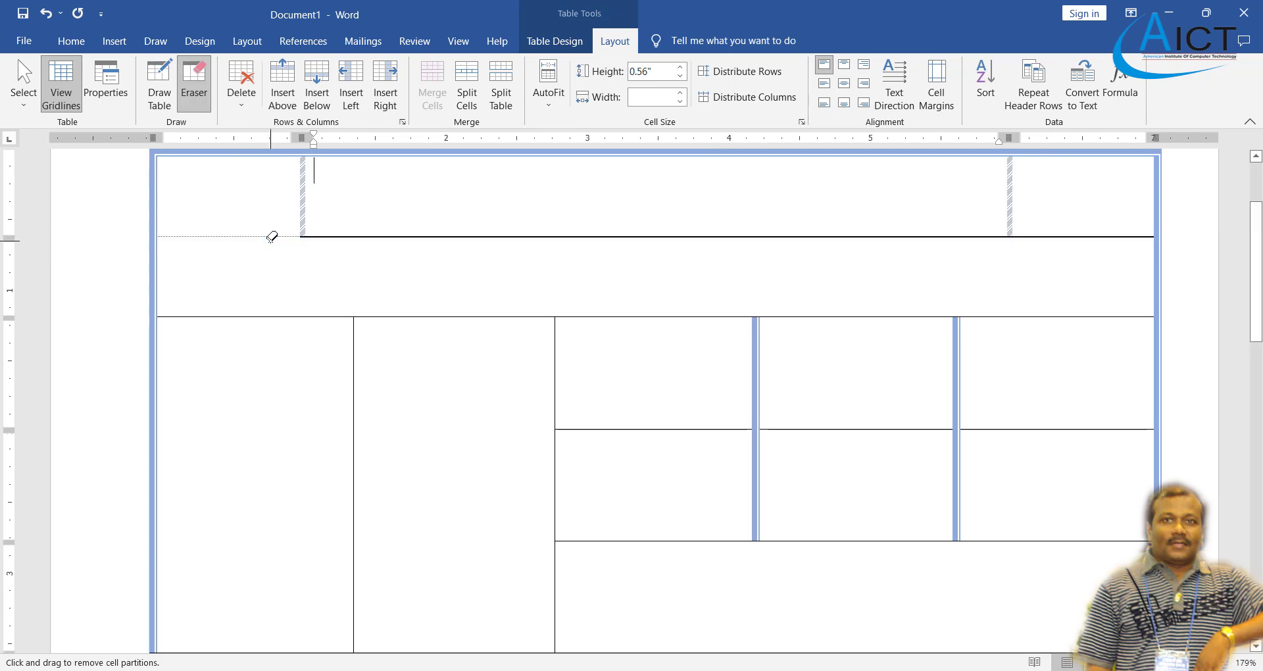
drag(366, 235, 395, 235)
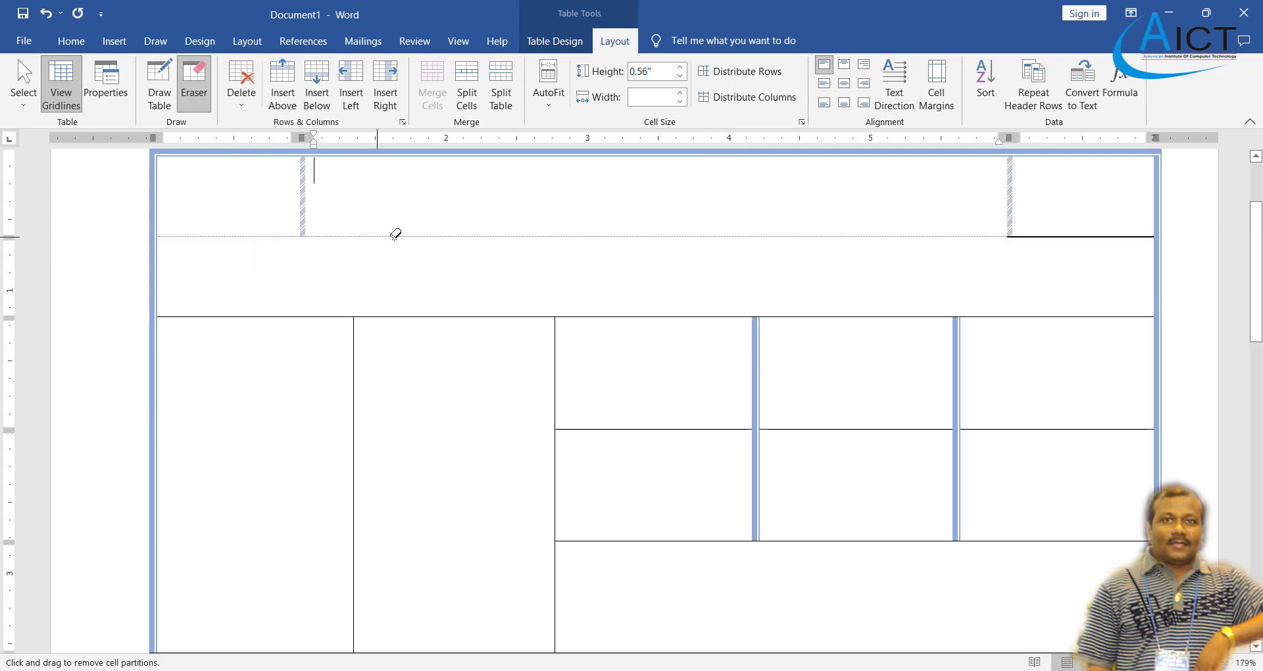
click(1035, 233)
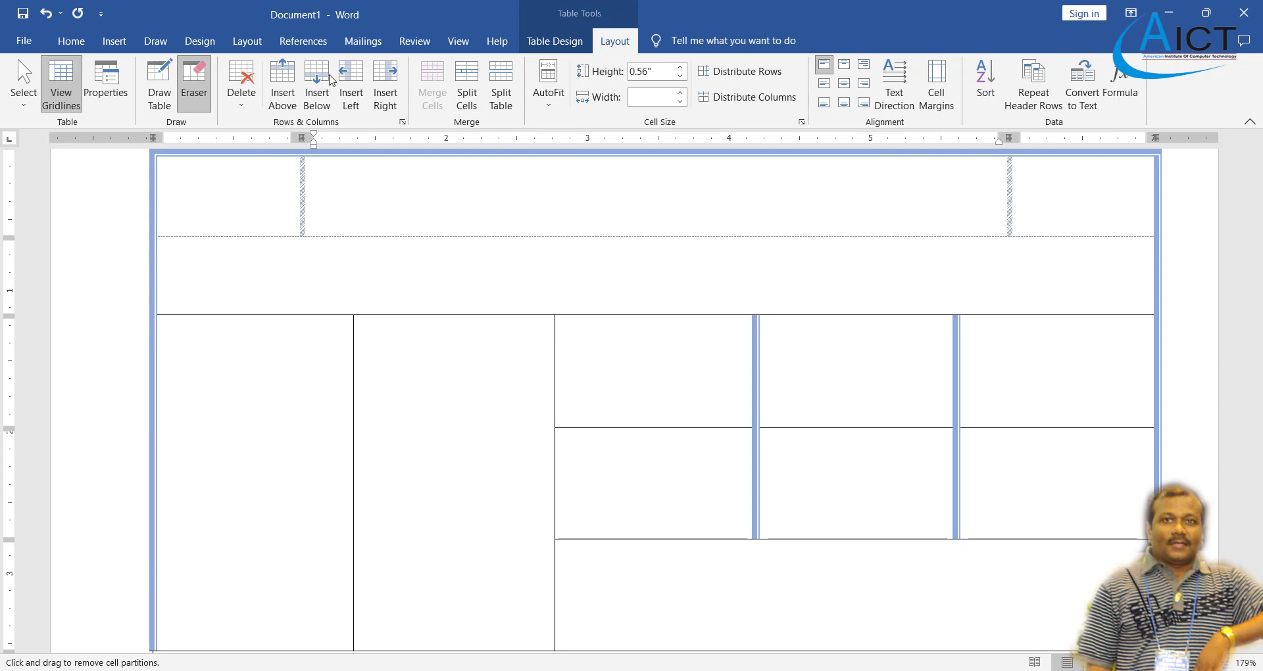
- Paint a 1 pt Automatic black line along the bottom of the first row
click(555, 41)
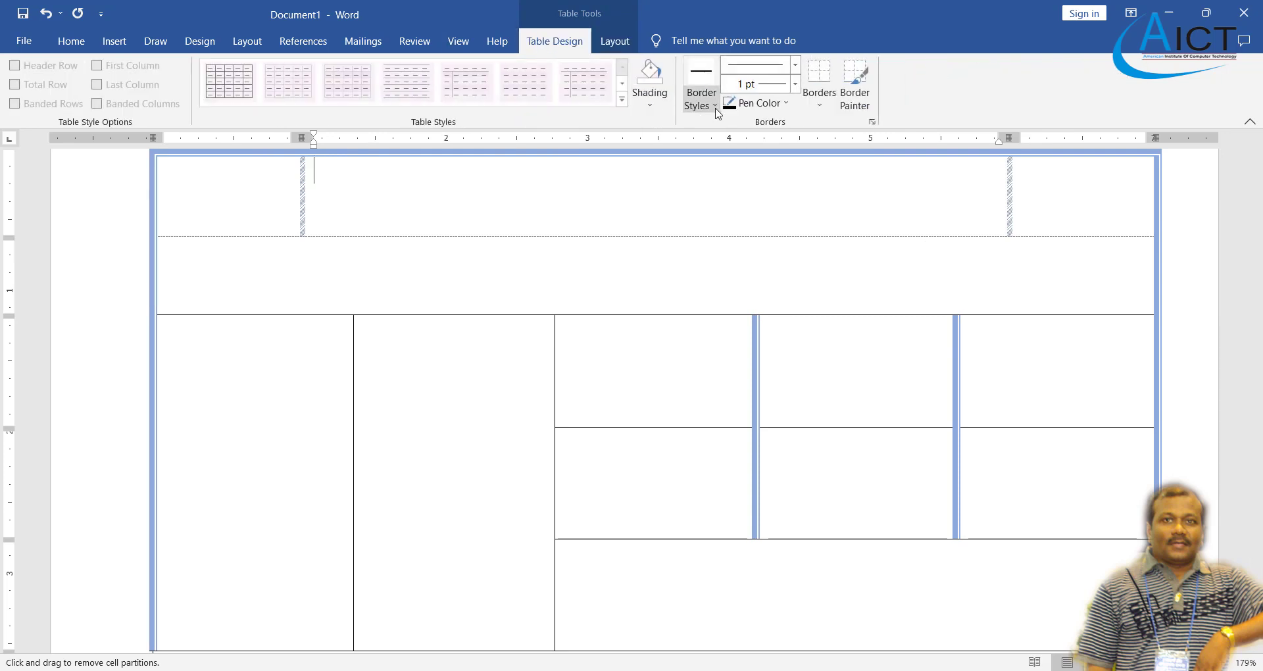
click(748, 109)
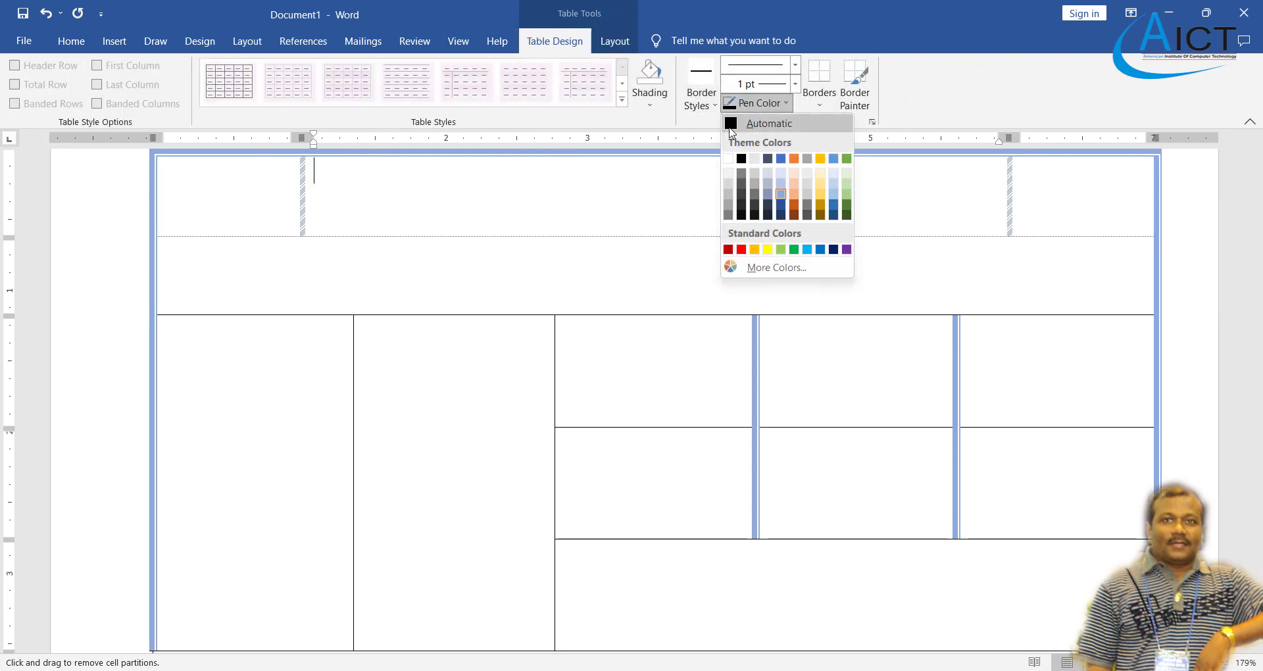
click(760, 121)
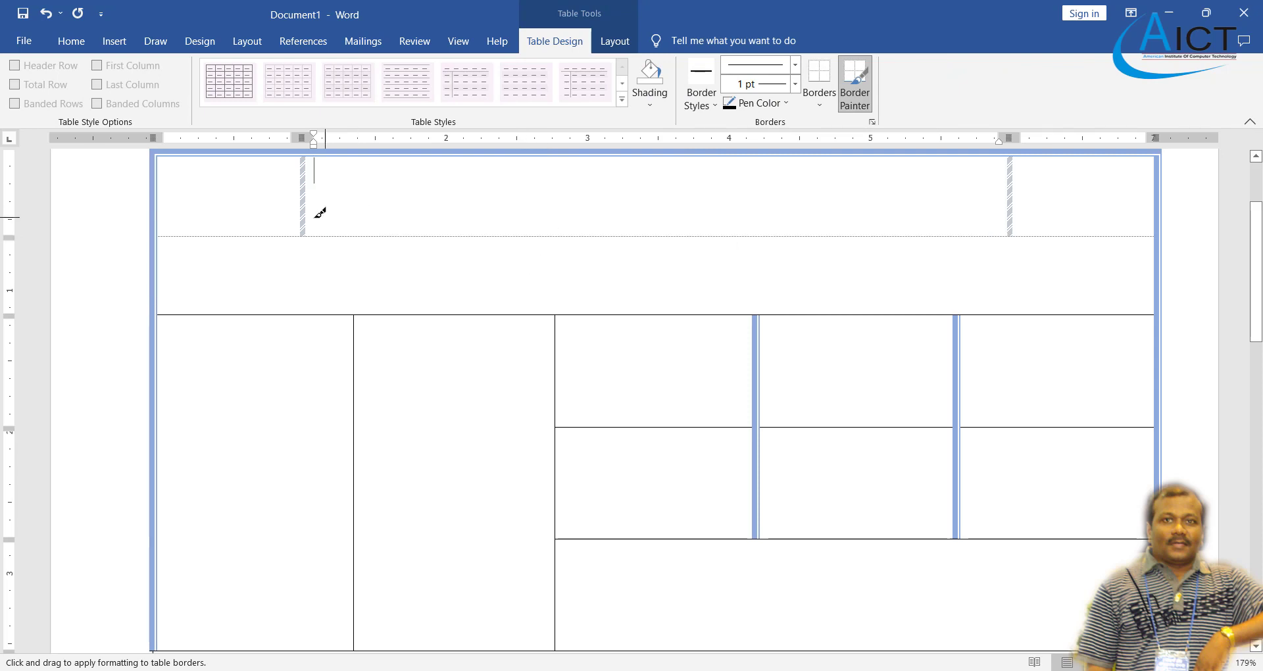
drag(278, 235, 348, 232)
drag(890, 226, 1068, 224)
scroll(689, 206, up, 2)
scroll(626, 258, down, 2)
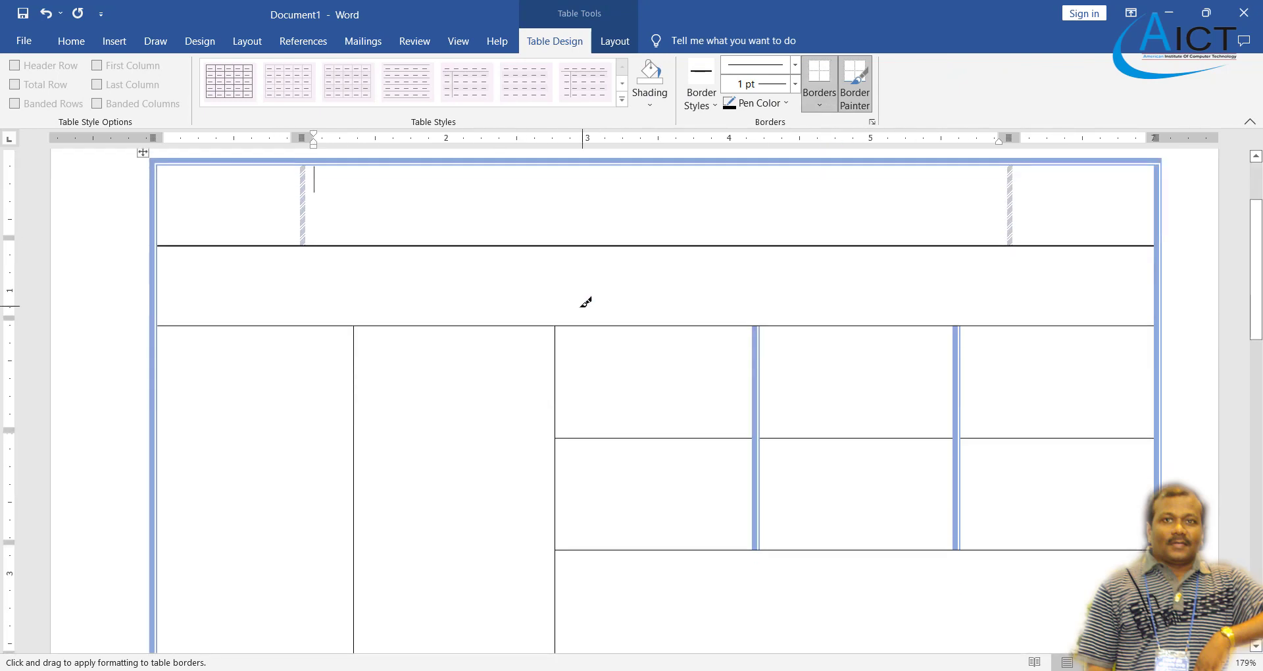
- Switch to the thick 3 pt line style and paint a border above the third row
click(795, 64)
click(753, 279)
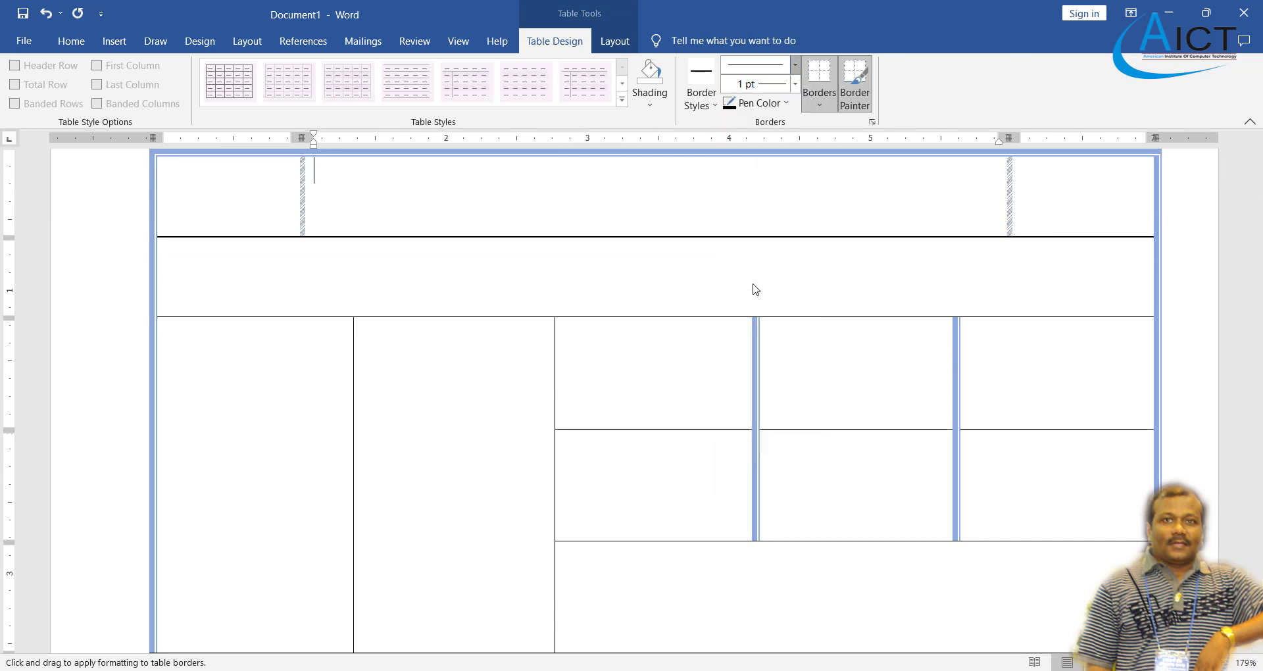
click(367, 317)
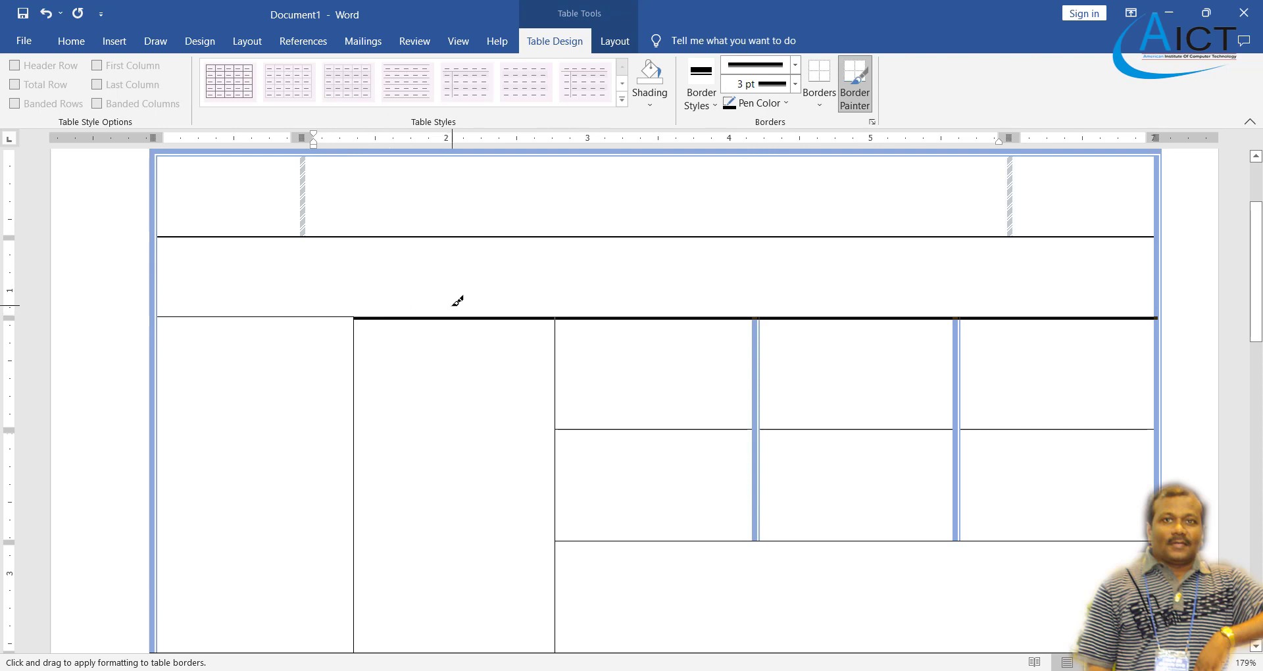
- Repaint the thick 3 pt border along the third row's top out to the right edge
key(ctrl+z)
click(313, 317)
mouse_move(651, 313)
mouse_down()
mouse_move(1043, 313)
mouse_move(654, 338)
mouse_up()
scroll(823, 252, down, 1)
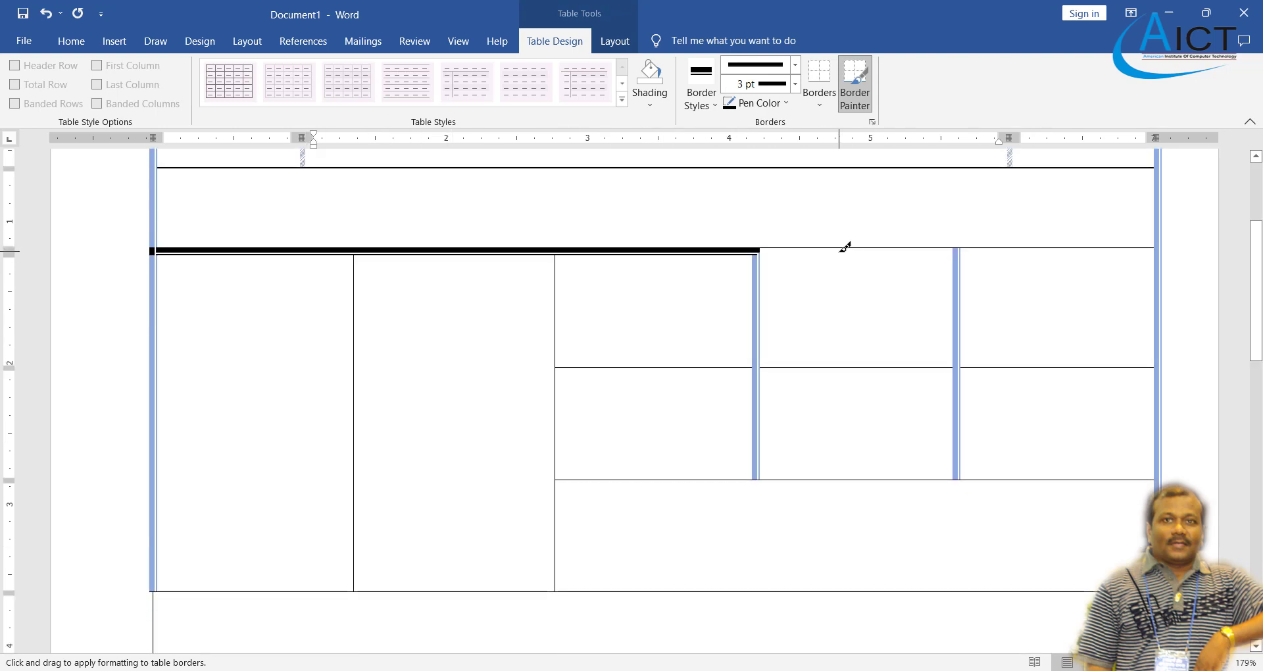
drag(845, 247, 1053, 249)
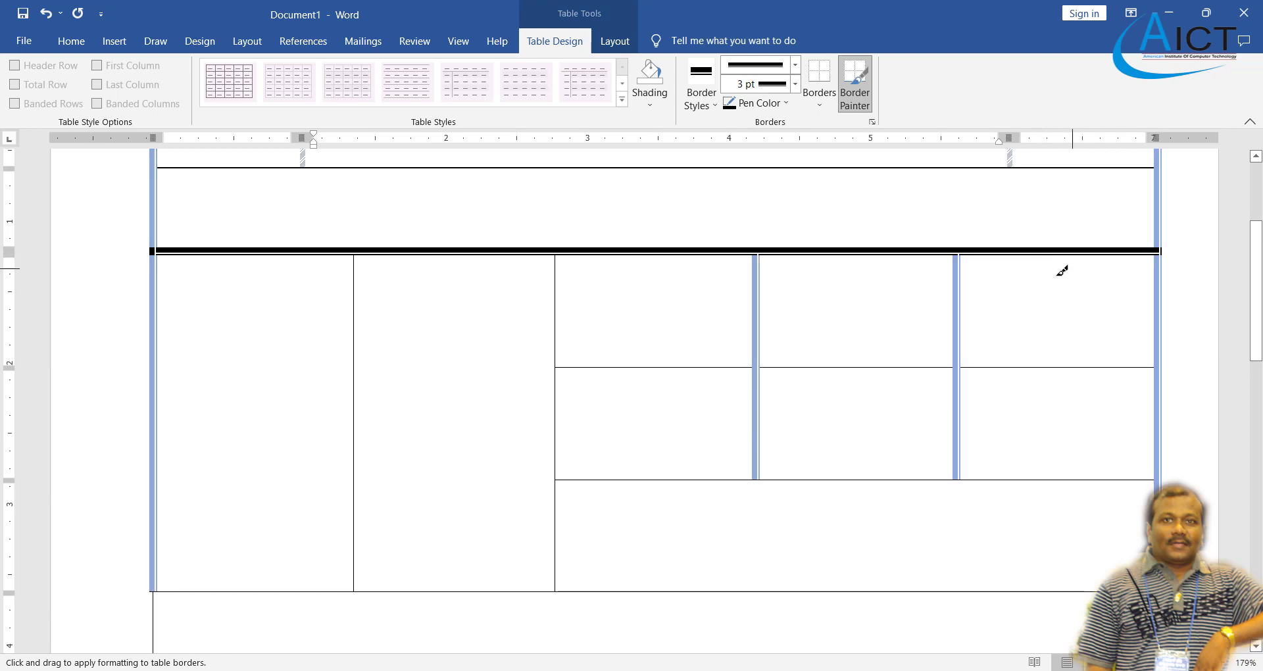
scroll(851, 358, down, 3)
scroll(654, 397, up, 2)
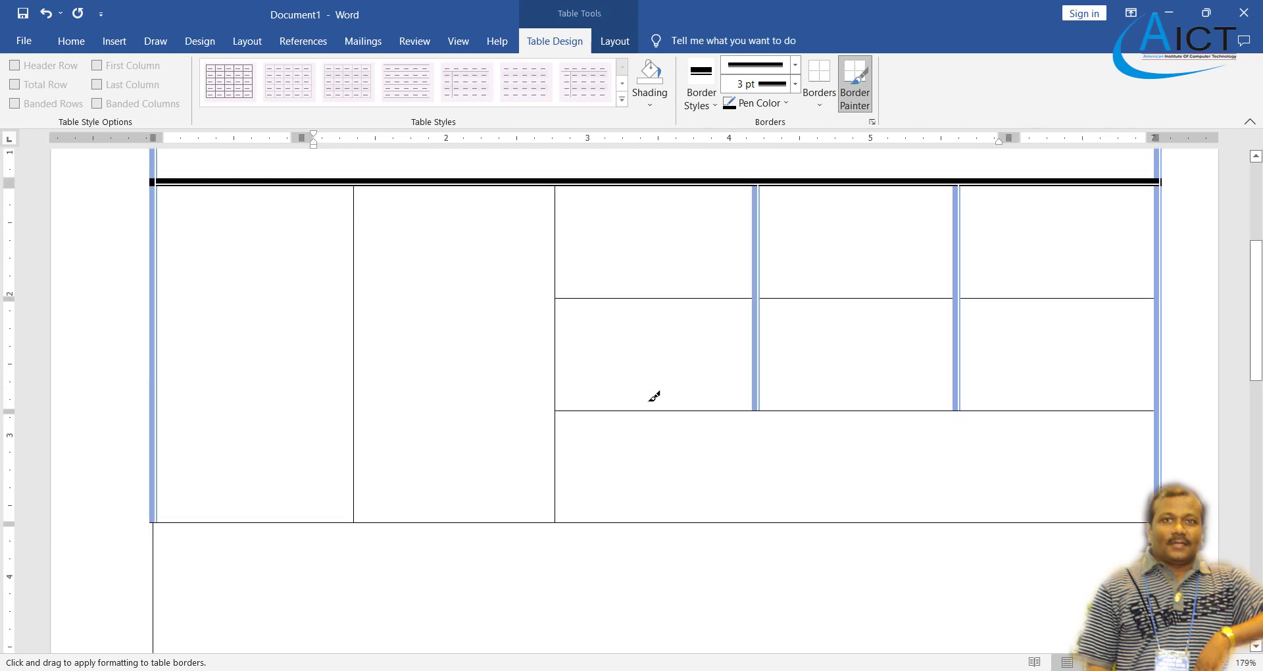
key(Escape)
- Compare the table against the reference Exercise 10 PDF
scroll(480, 395, up, 3)
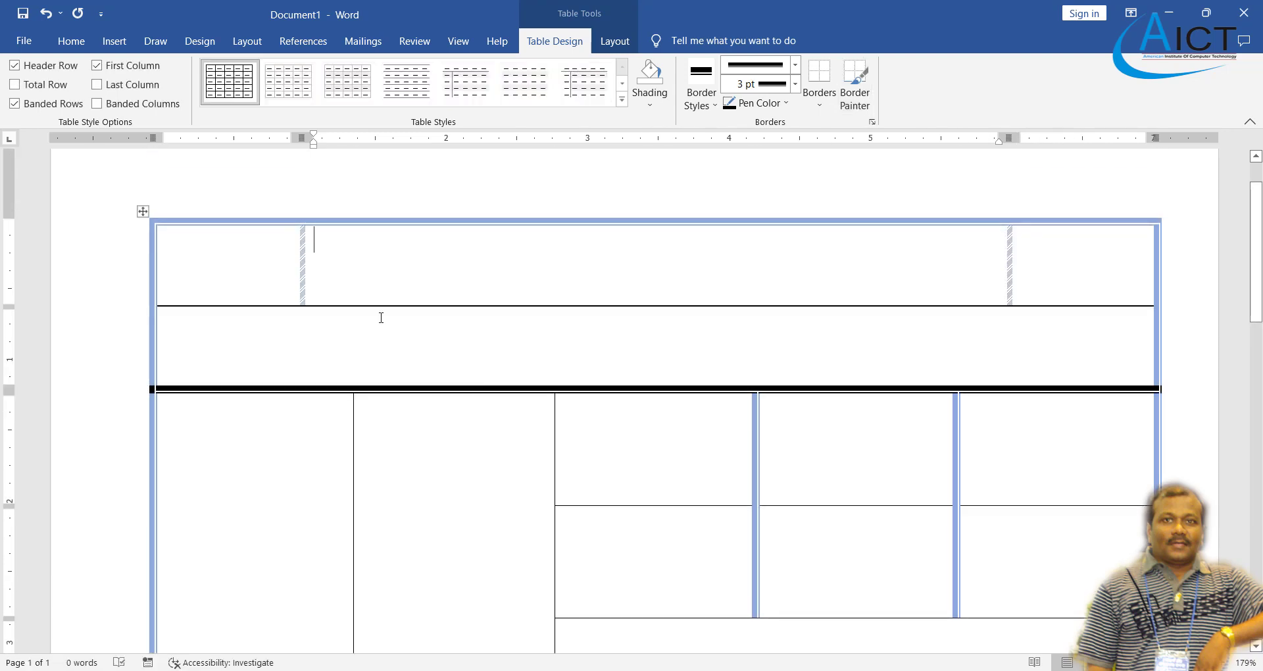
scroll(381, 318, down, 5)
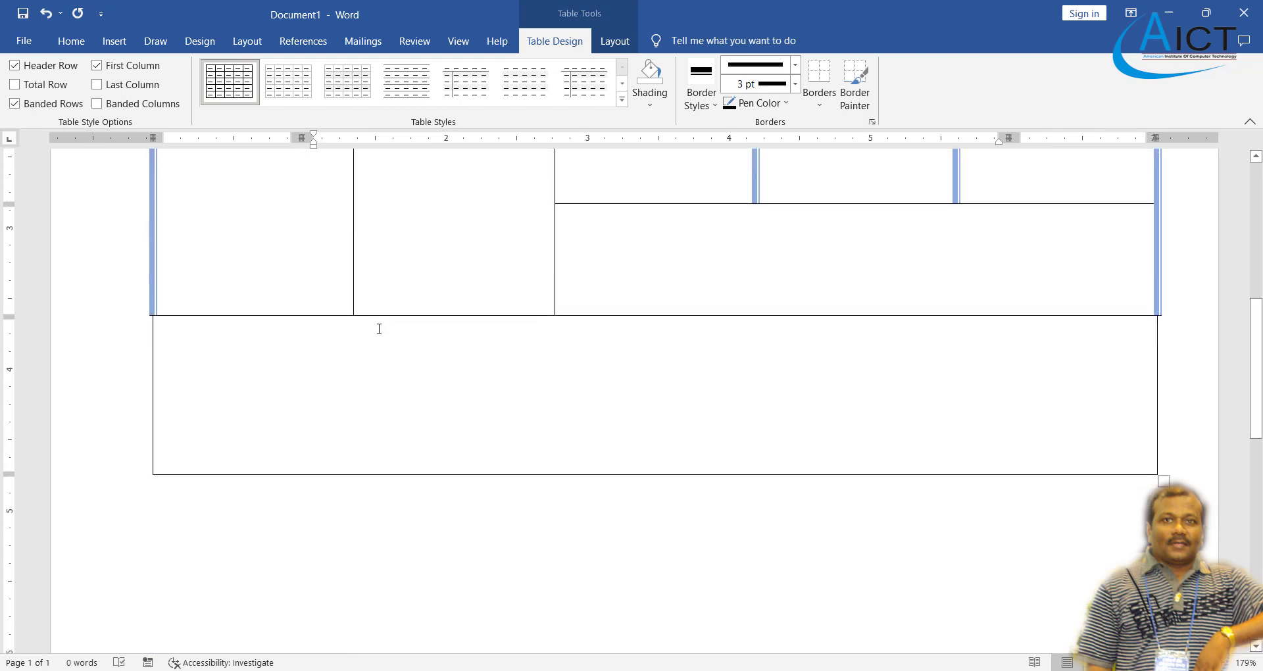
click(665, 670)
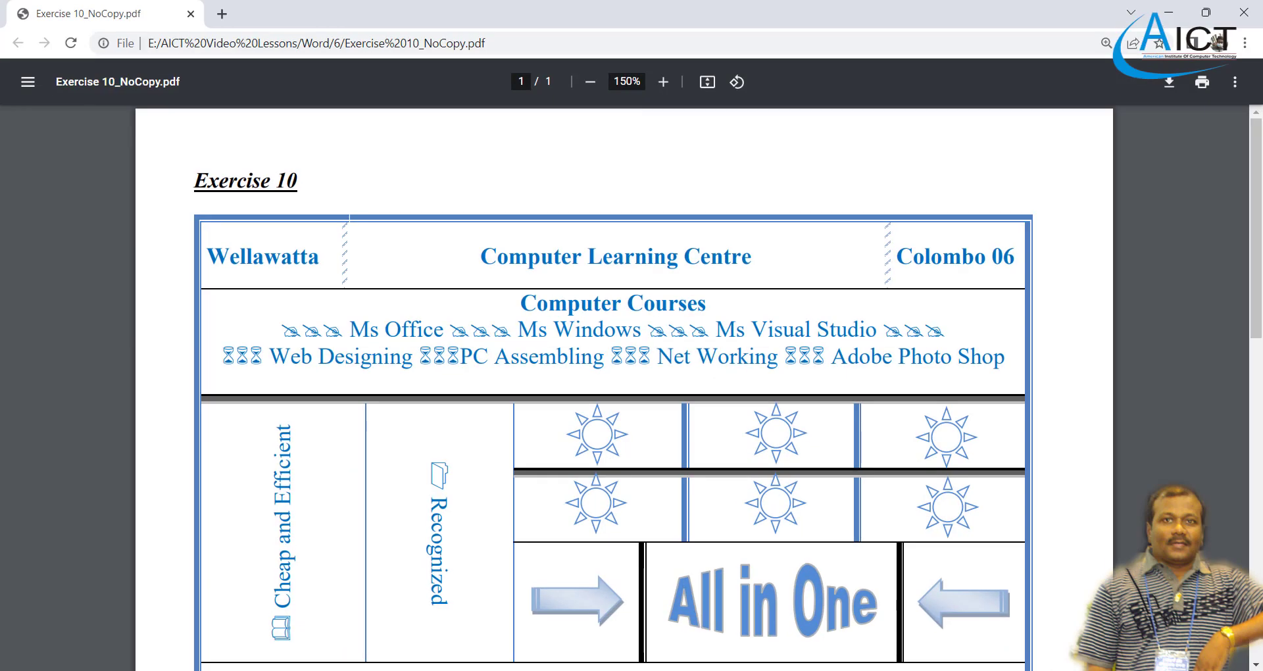
scroll(547, 448, down, 5)
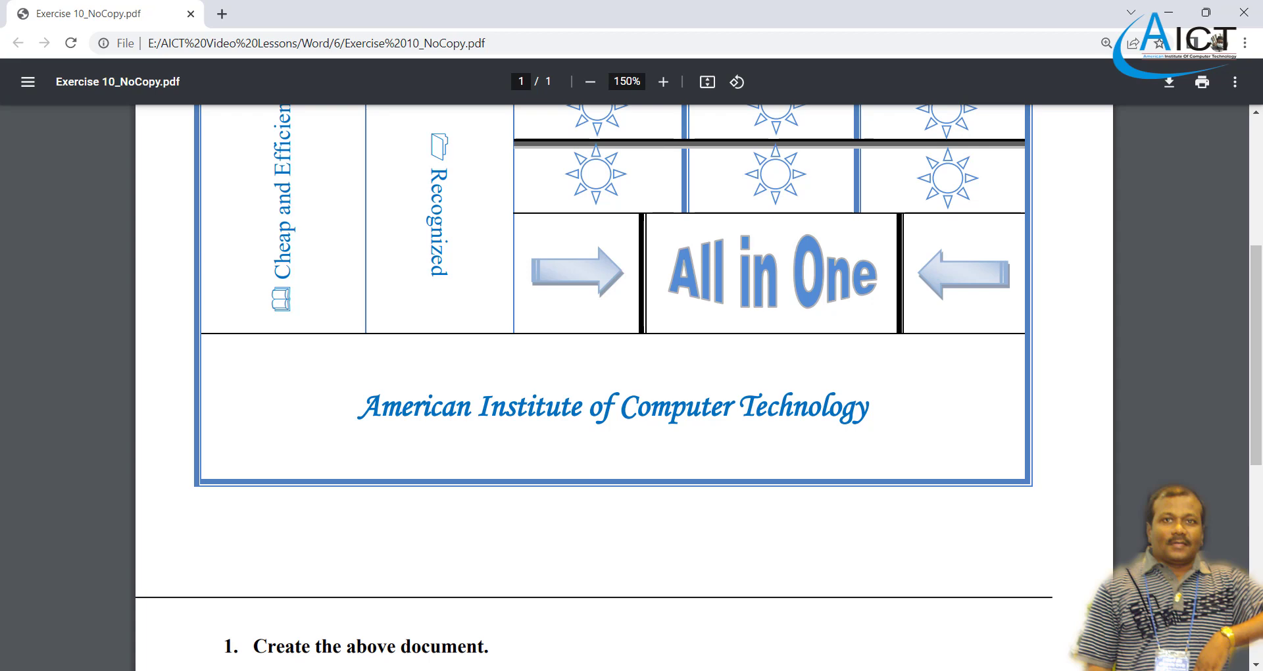
click(658, 670)
scroll(461, 421, up, 1)
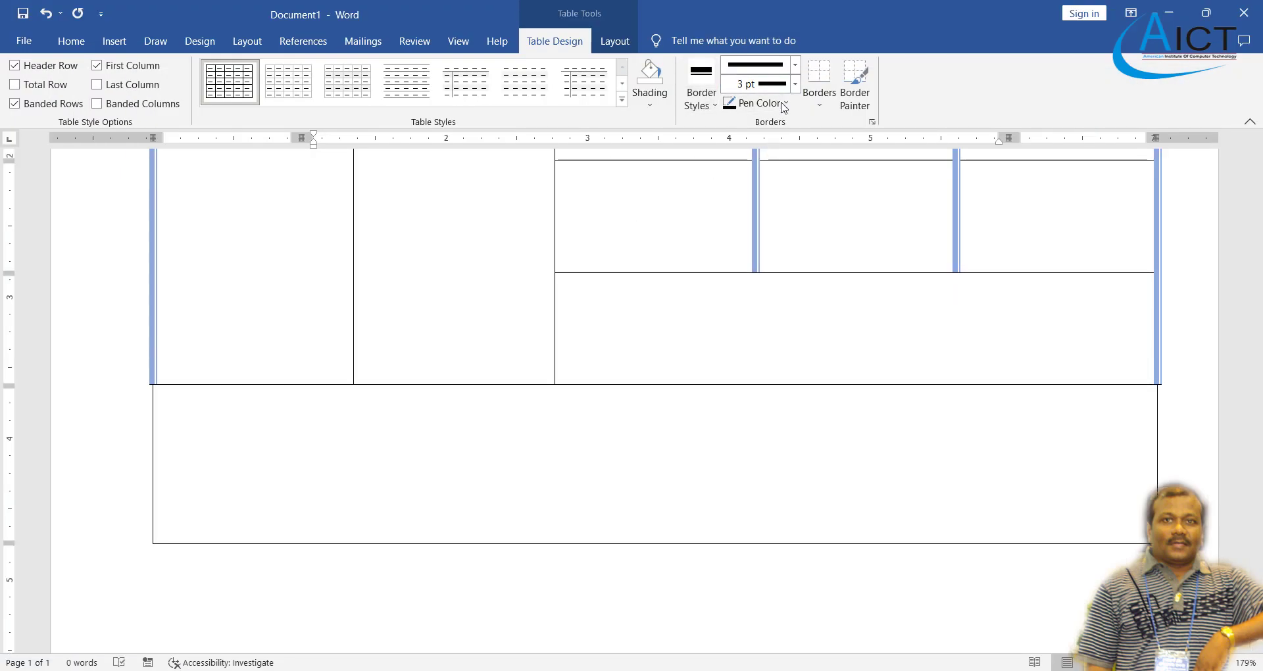
- Switch the pen to blue and paint the bottom row's left, bottom and right edges 3 pt thick
click(757, 103)
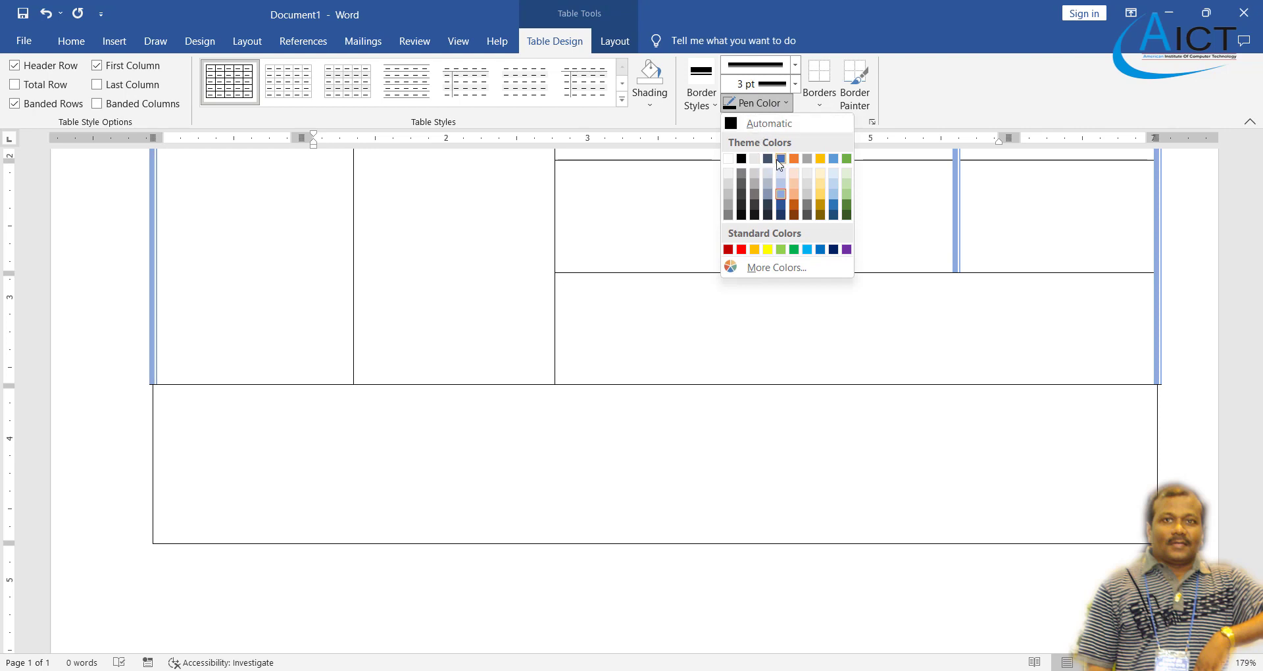
click(780, 159)
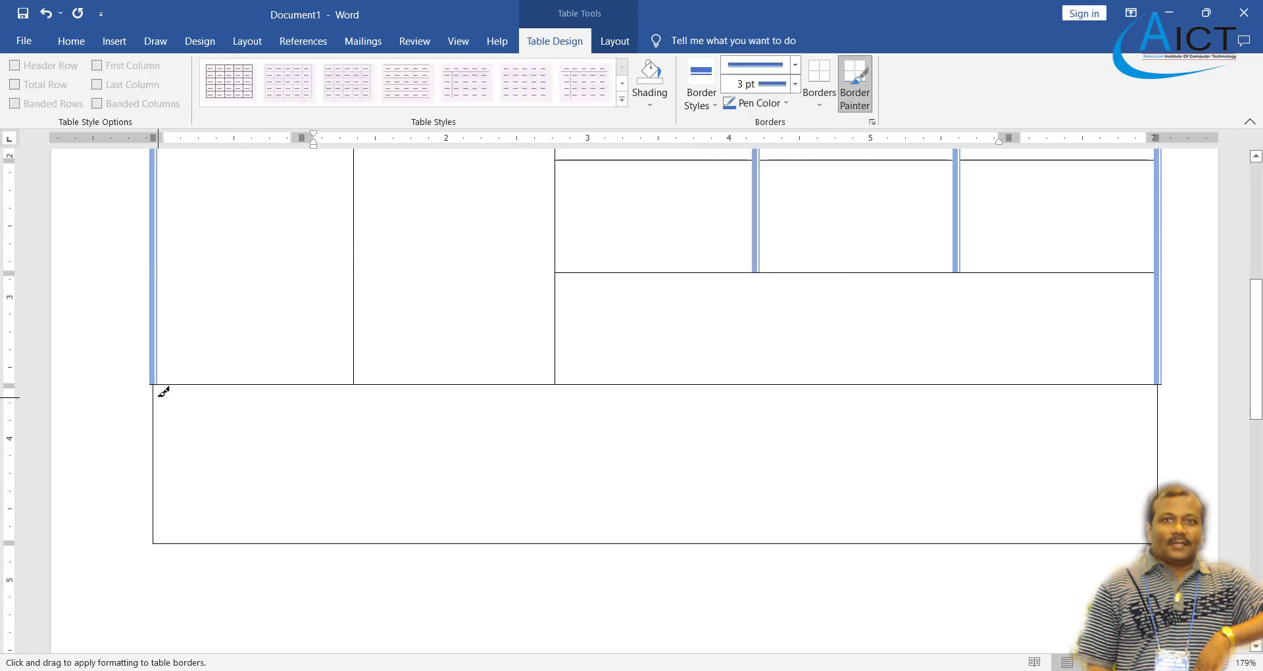
click(157, 461)
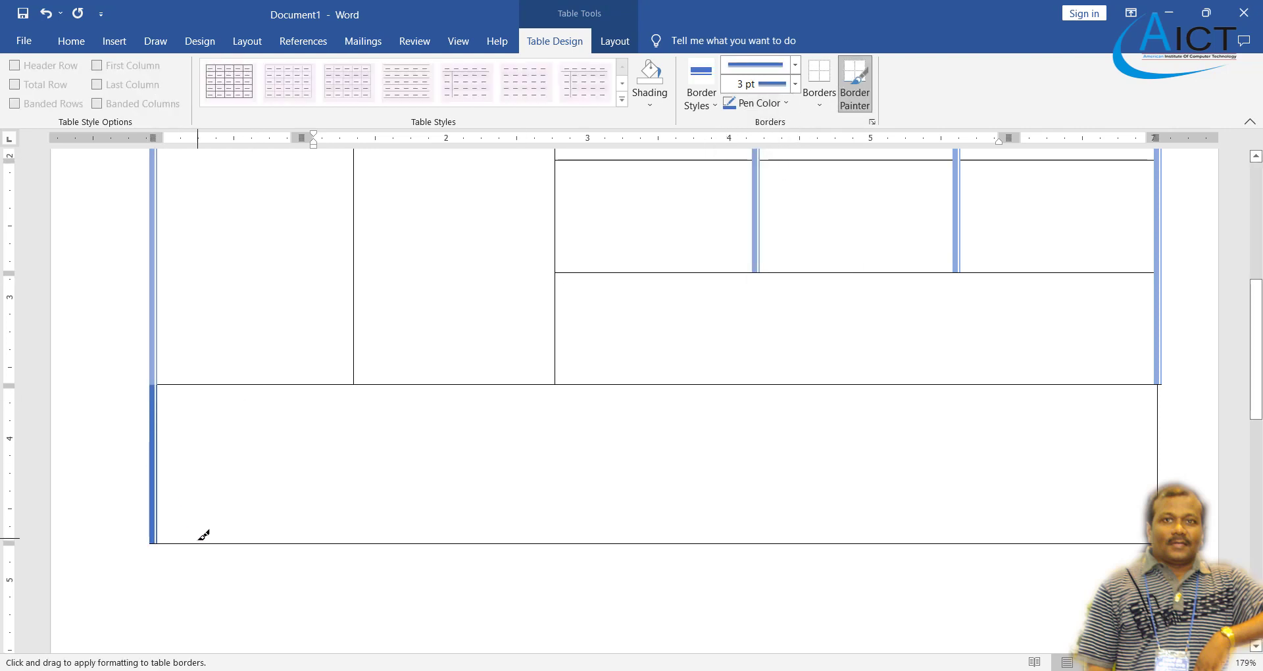
mouse_move(316, 543)
mouse_down()
mouse_move(809, 555)
mouse_move(1035, 524)
mouse_move(990, 535)
mouse_up()
drag(459, 537, 498, 539)
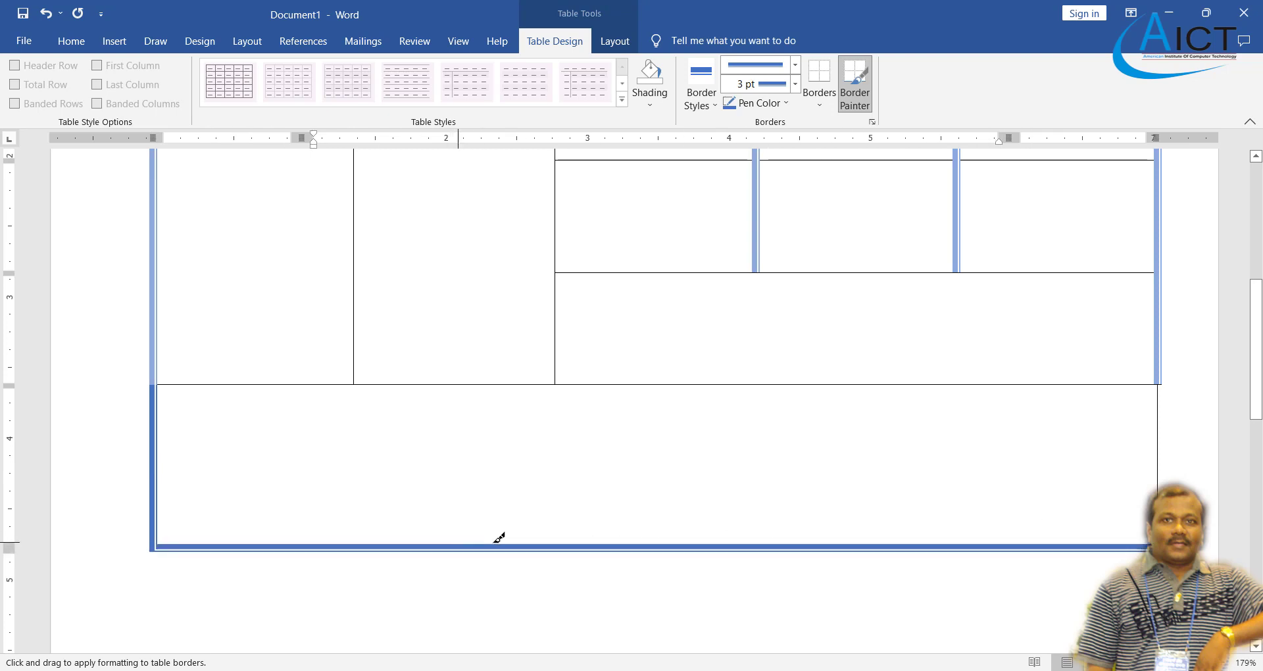
click(1160, 421)
scroll(836, 403, up, 3)
scroll(804, 403, up, 3)
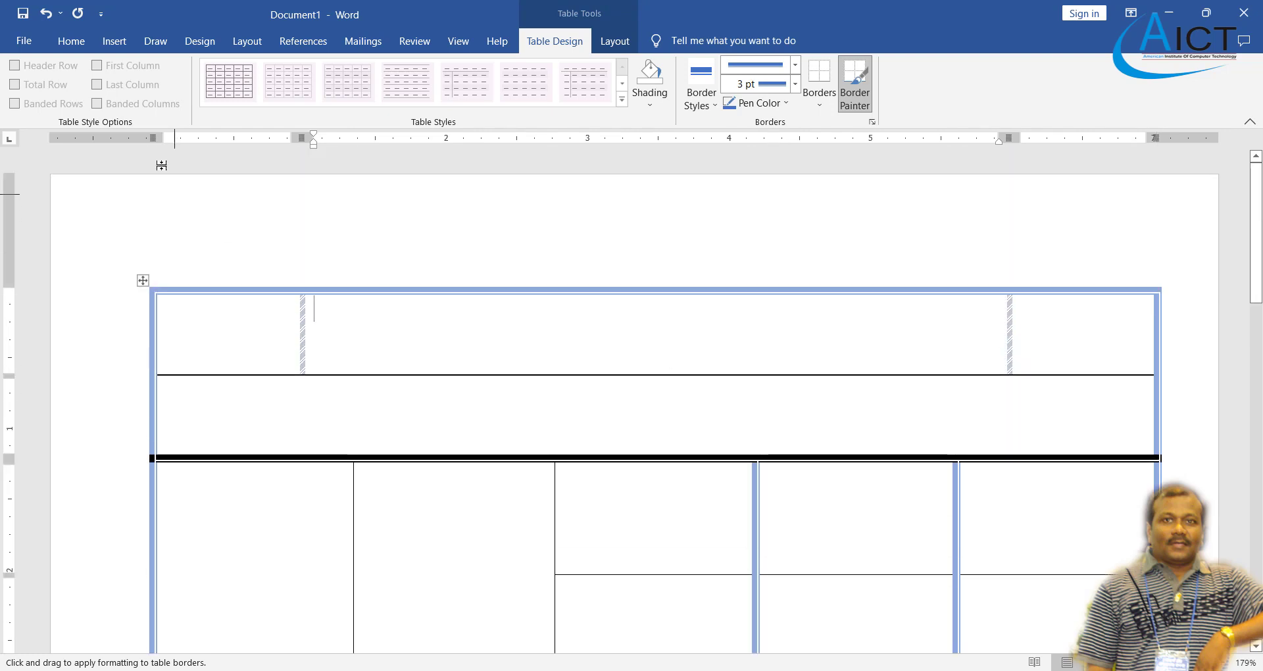
- Check the header layout in the maximized Exercise 10 PDF
click(84, 48)
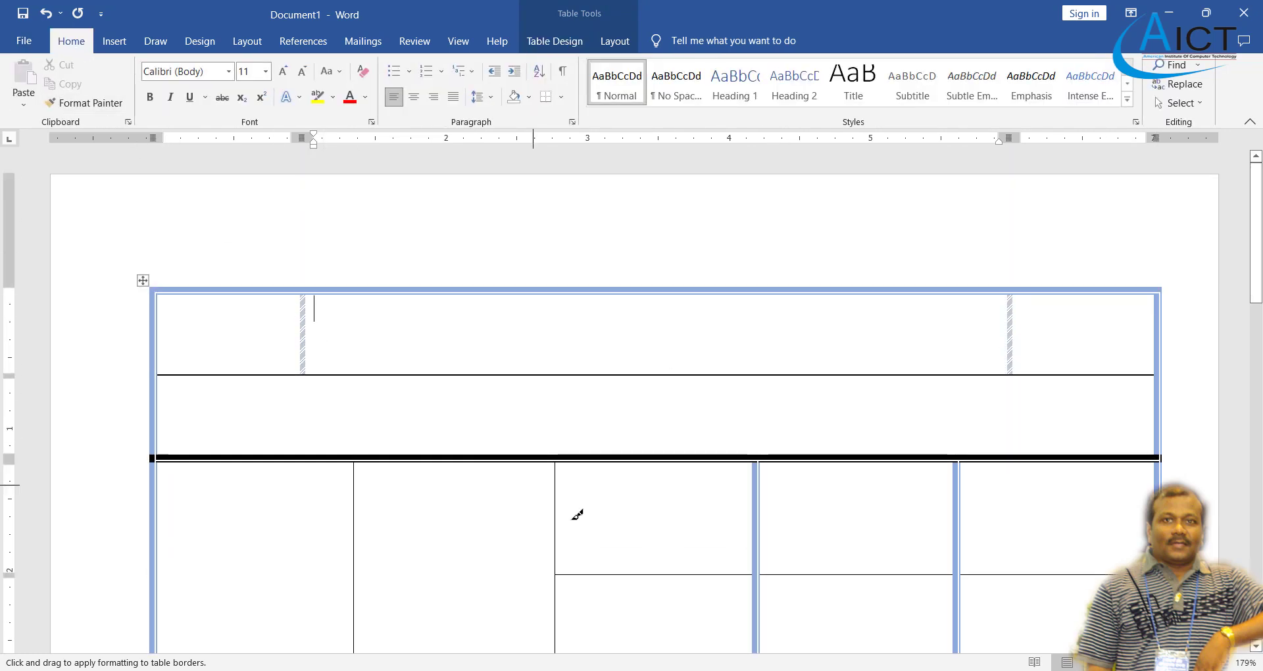
key(alt+Tab)
key(super+Up)
scroll(411, 392, up, 5)
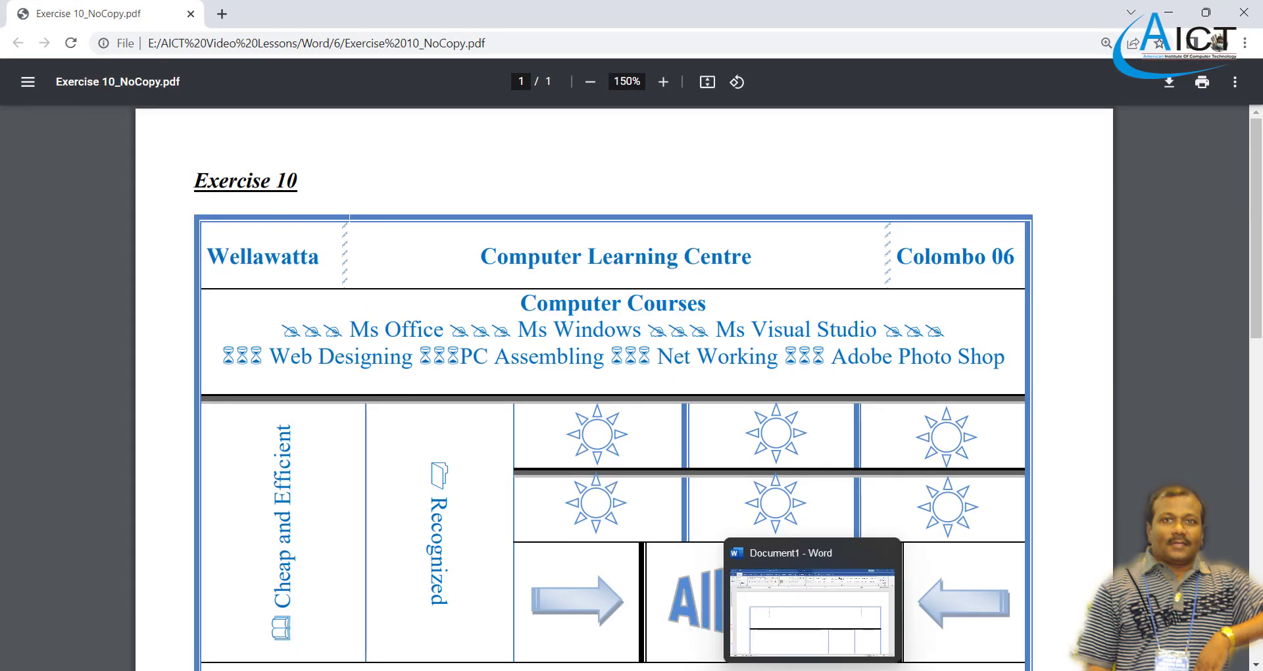
click(813, 668)
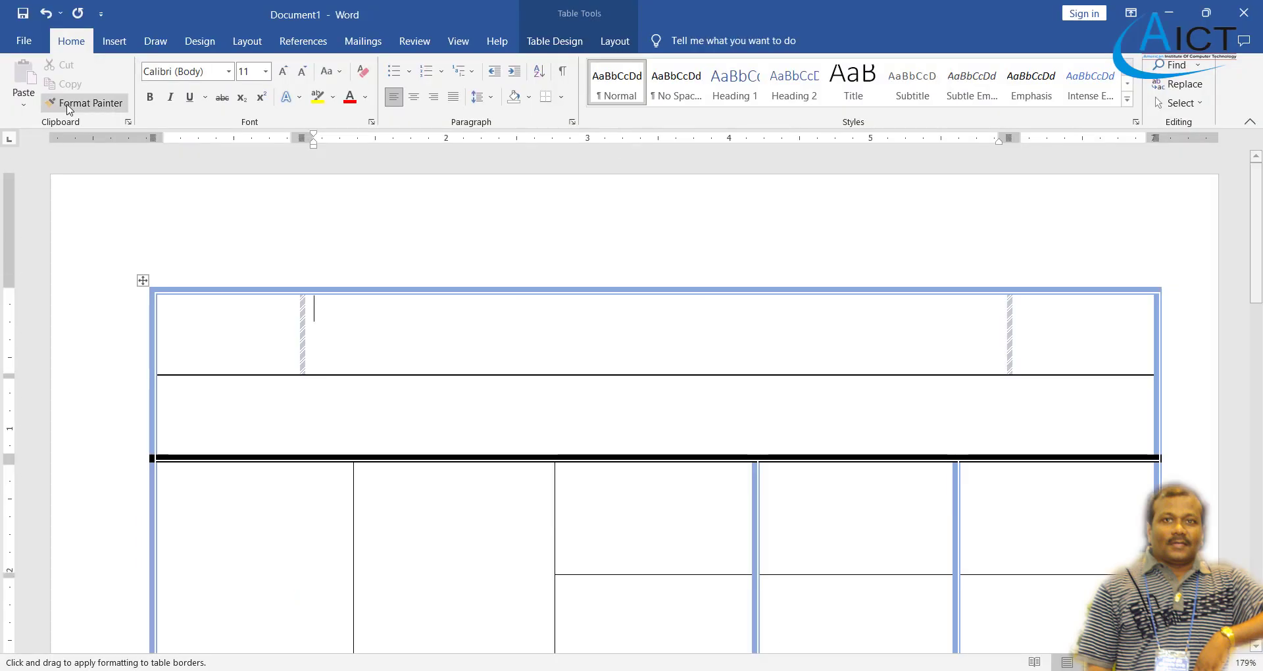
- Stop border painting and apply Align Center to the whole top row
key(Escape)
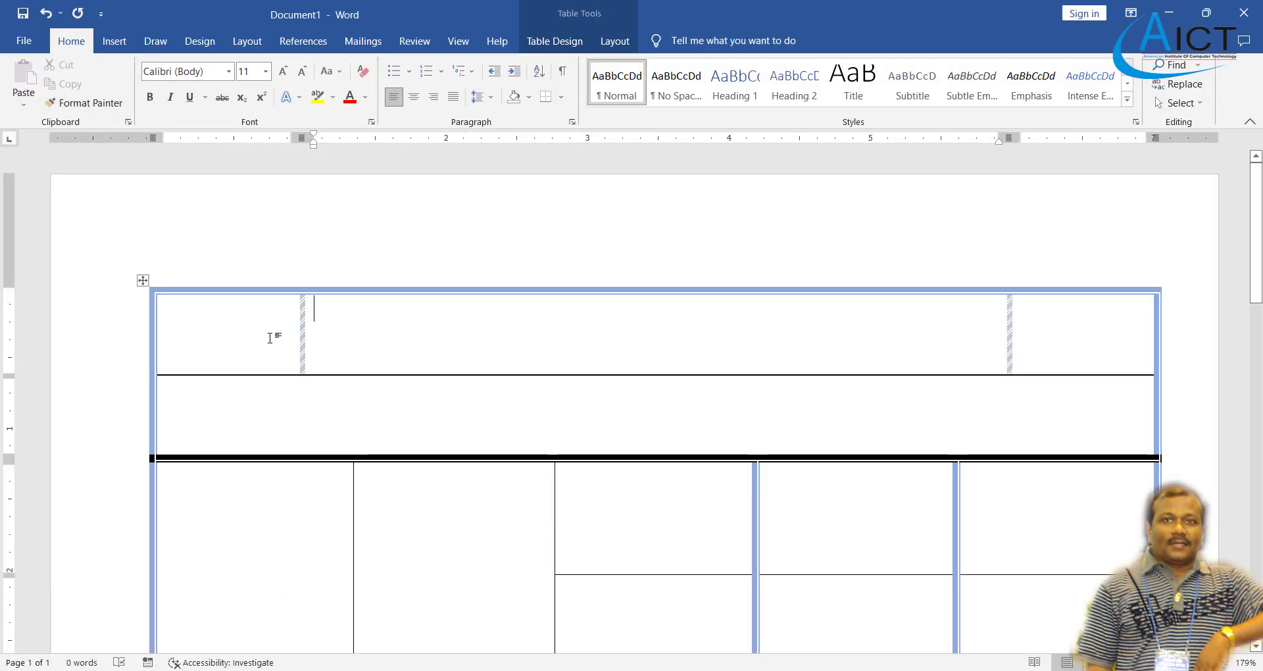
drag(267, 329, 1066, 346)
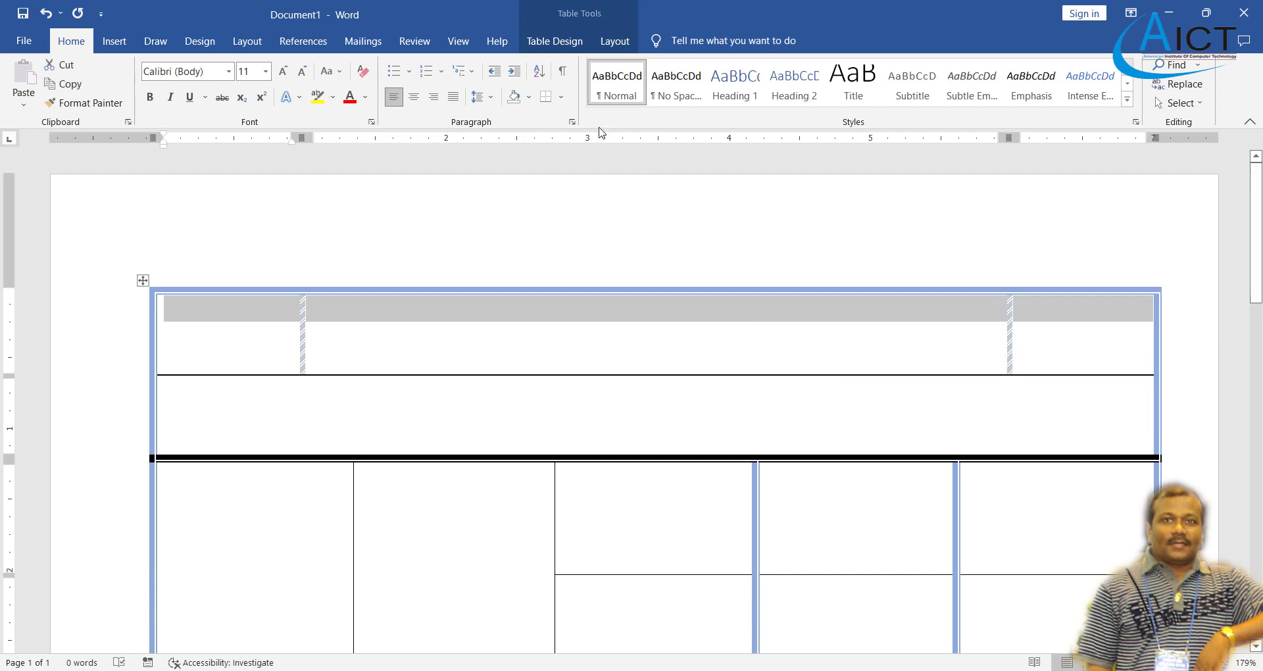
click(613, 41)
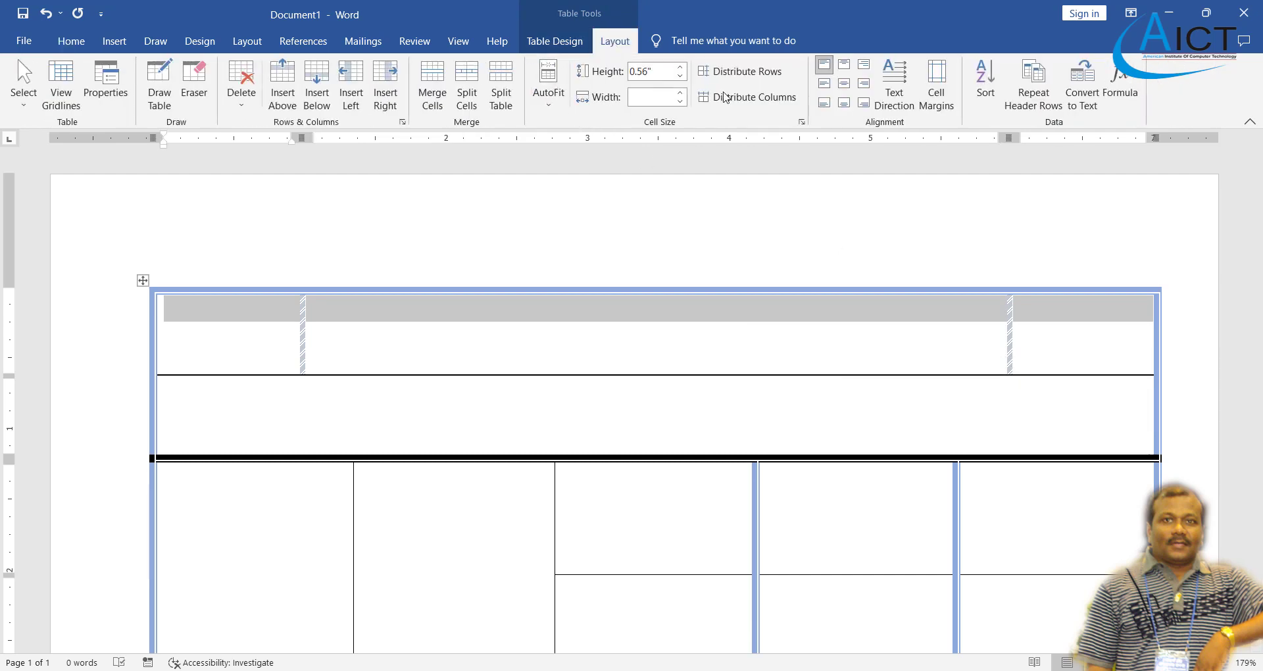
click(842, 87)
click(660, 329)
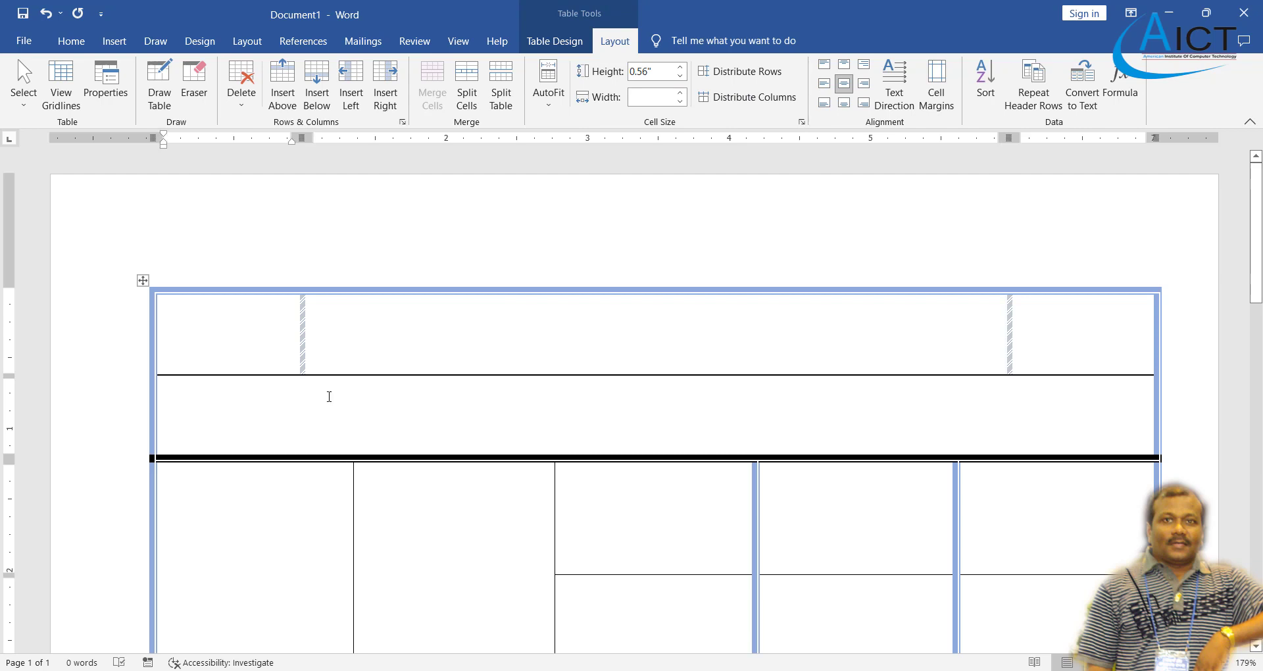
- Type 'Wellawatta', 'Colombo 6' and 'Computer Learning Centre' into the three header cells, checking the PDF
text(Wel)
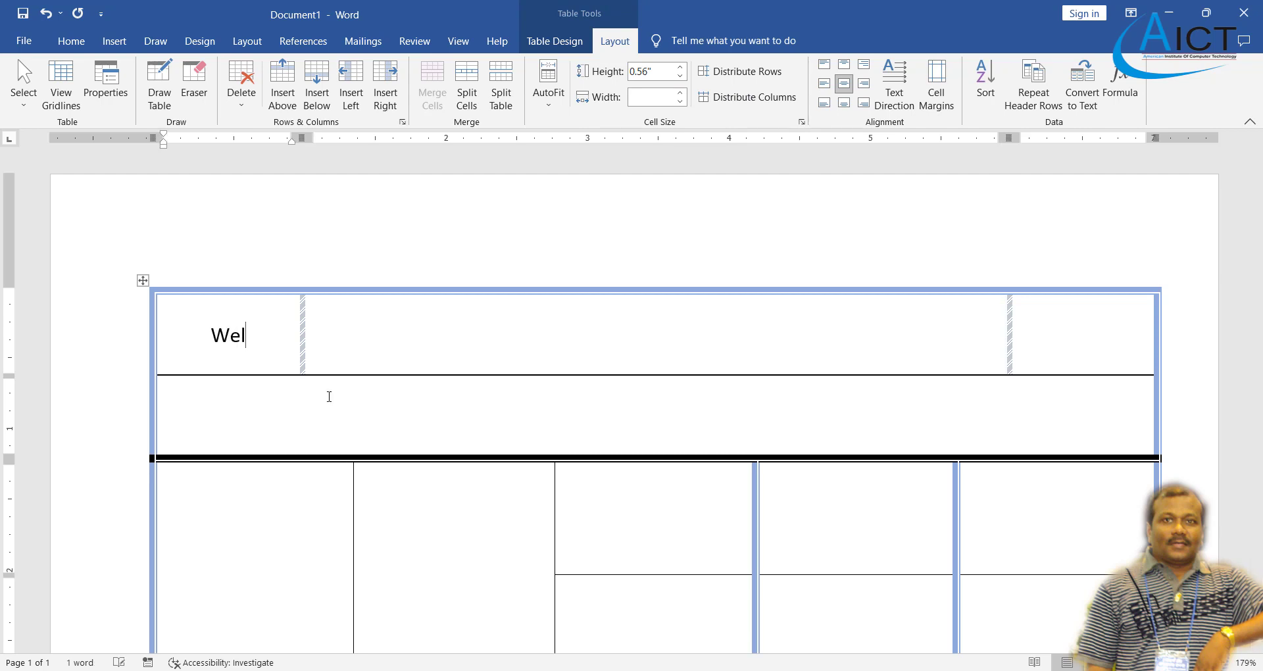
text(lawatta)
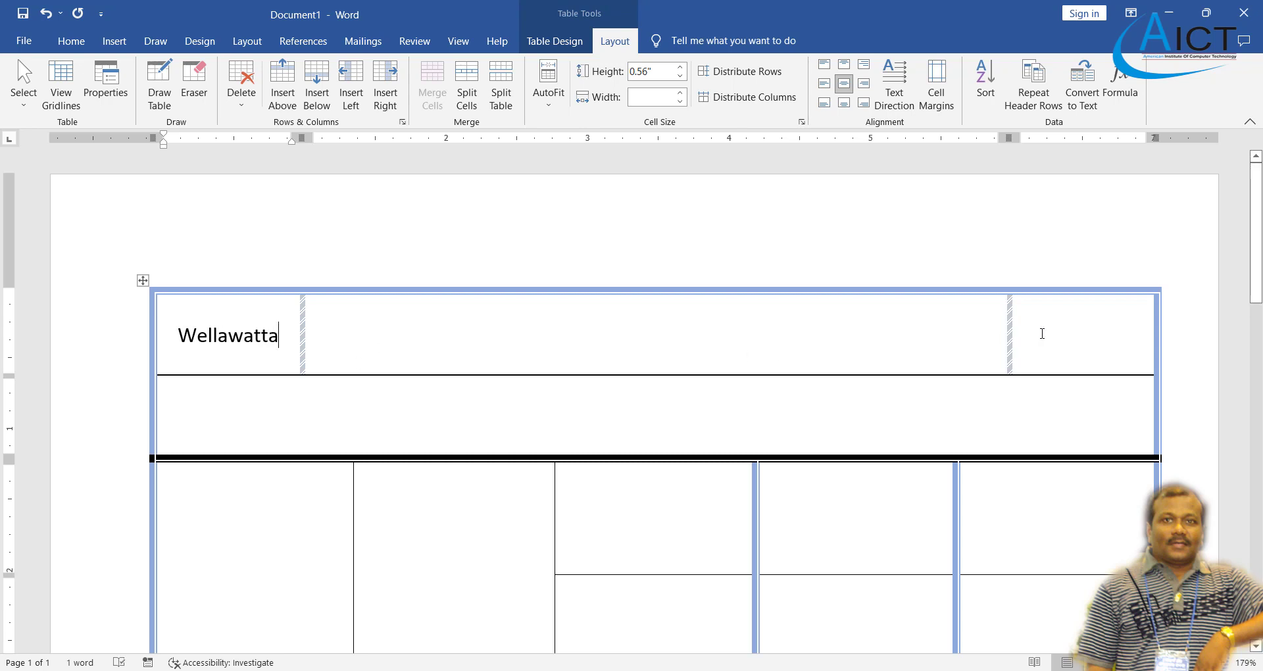
click(1043, 334)
text(Colomb)
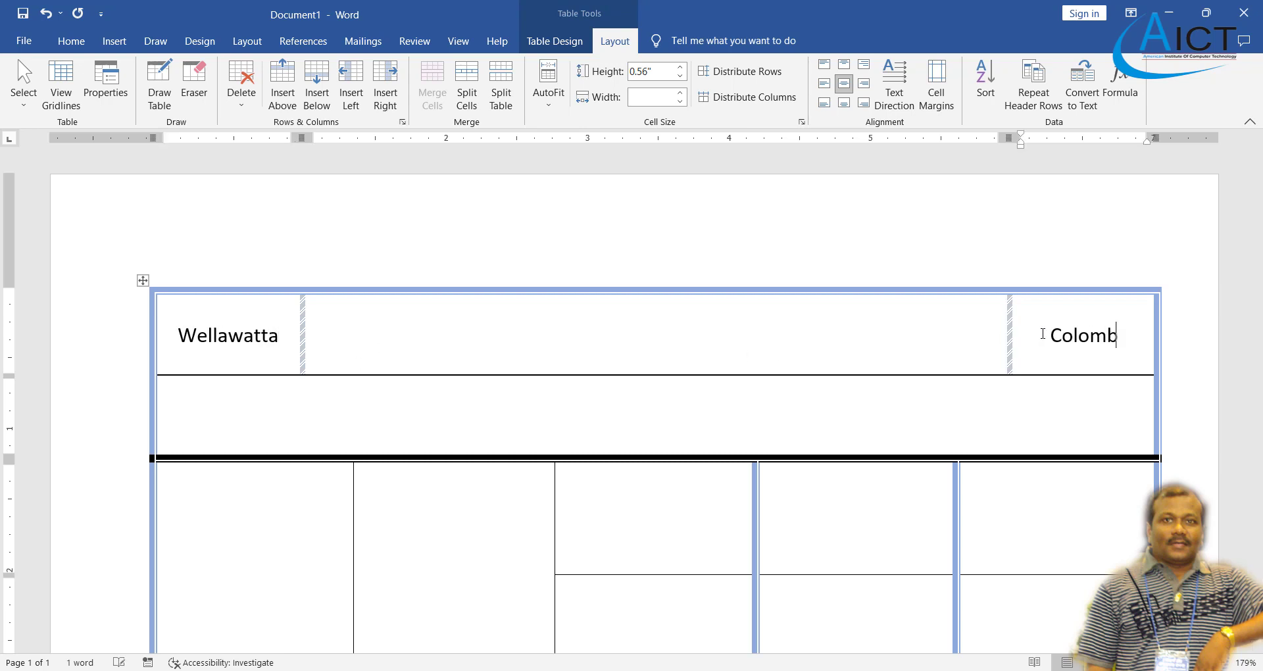
text(o 6)
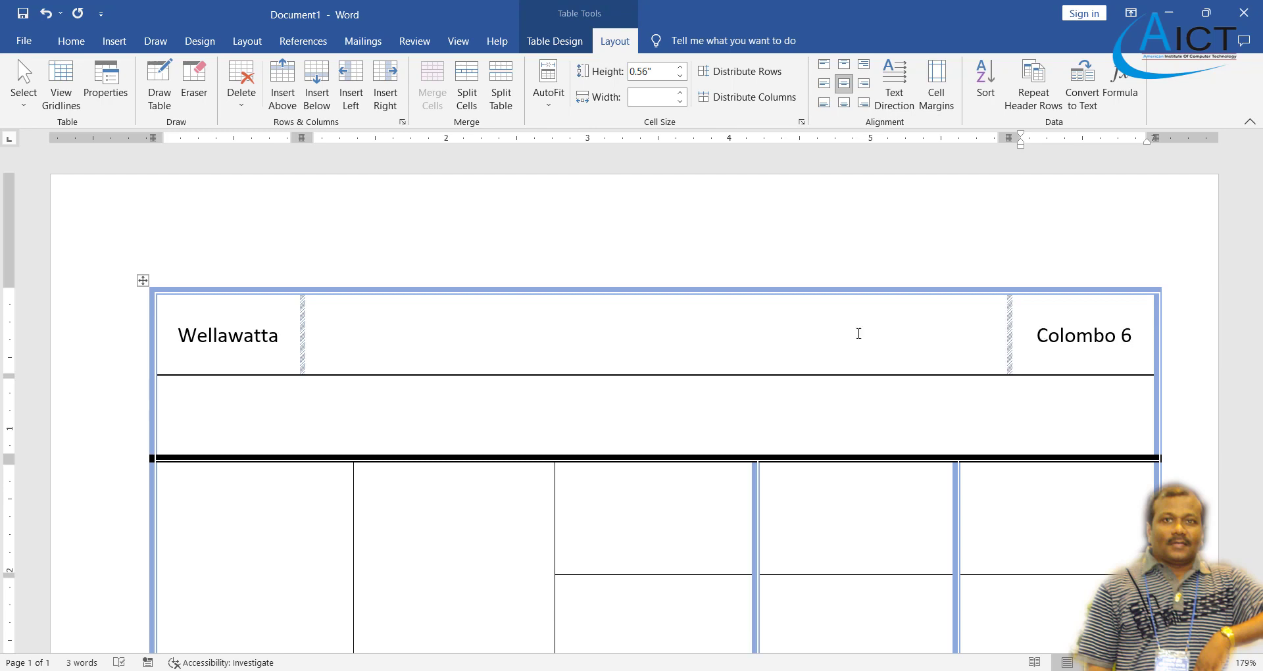
text(Computer Le)
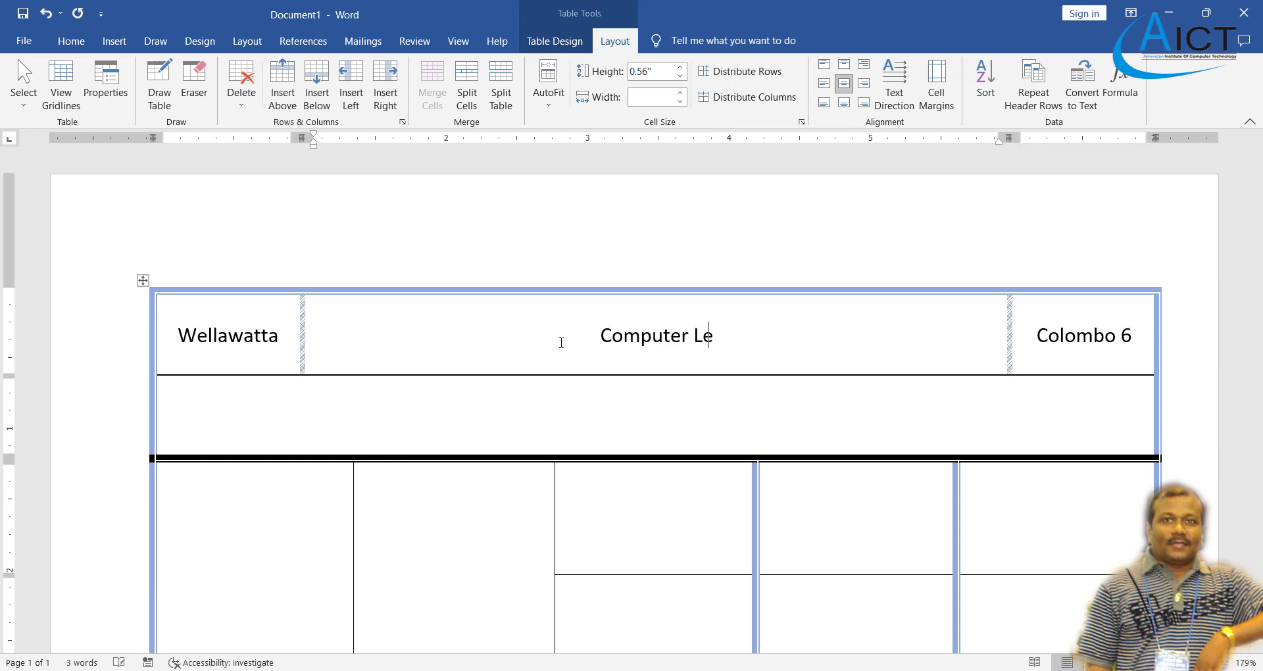
text(arning )
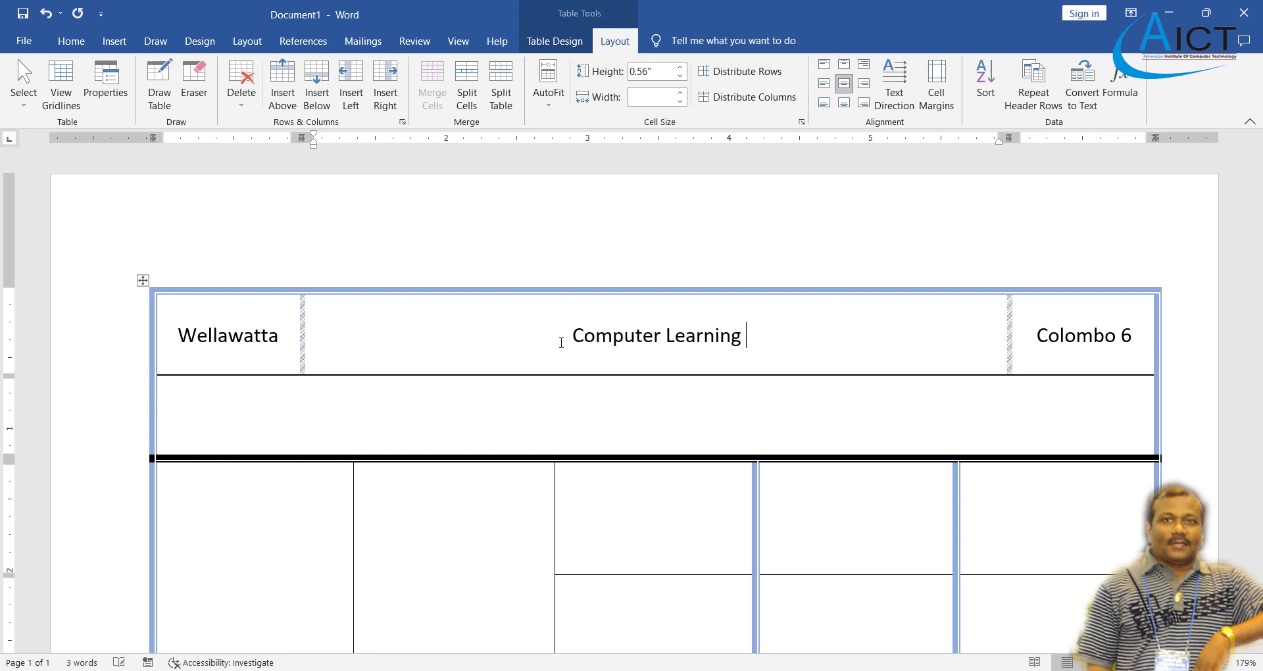
text(Centre)
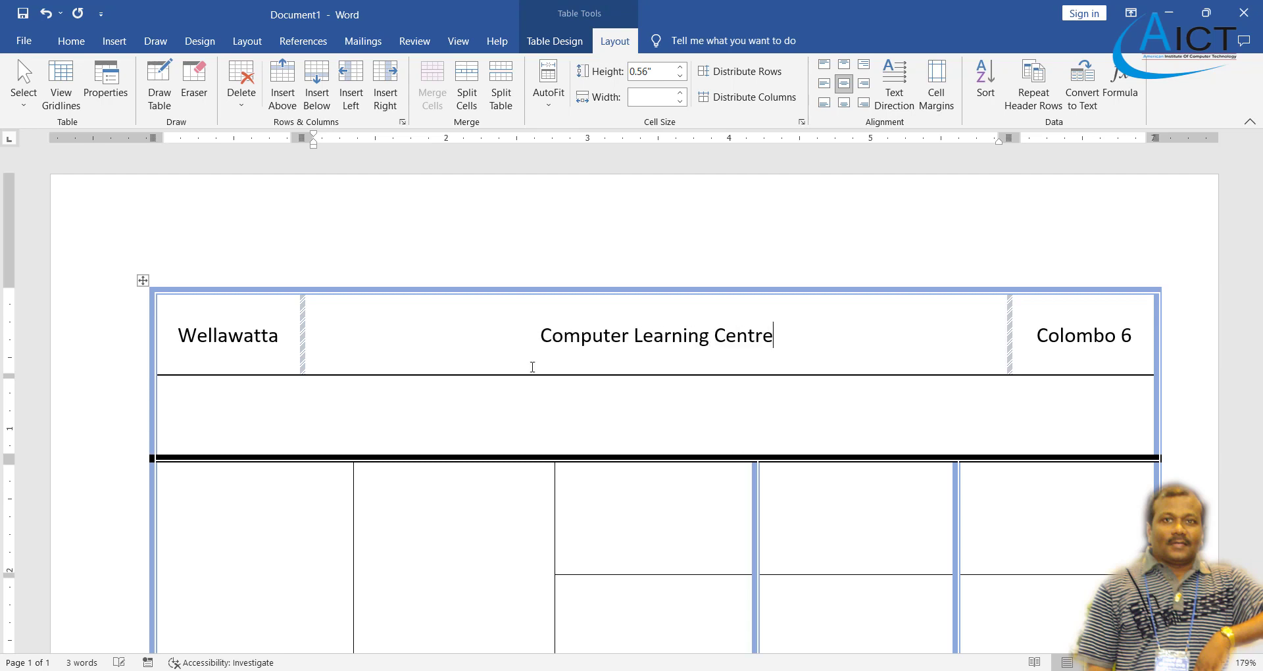
key(alt+Tab)
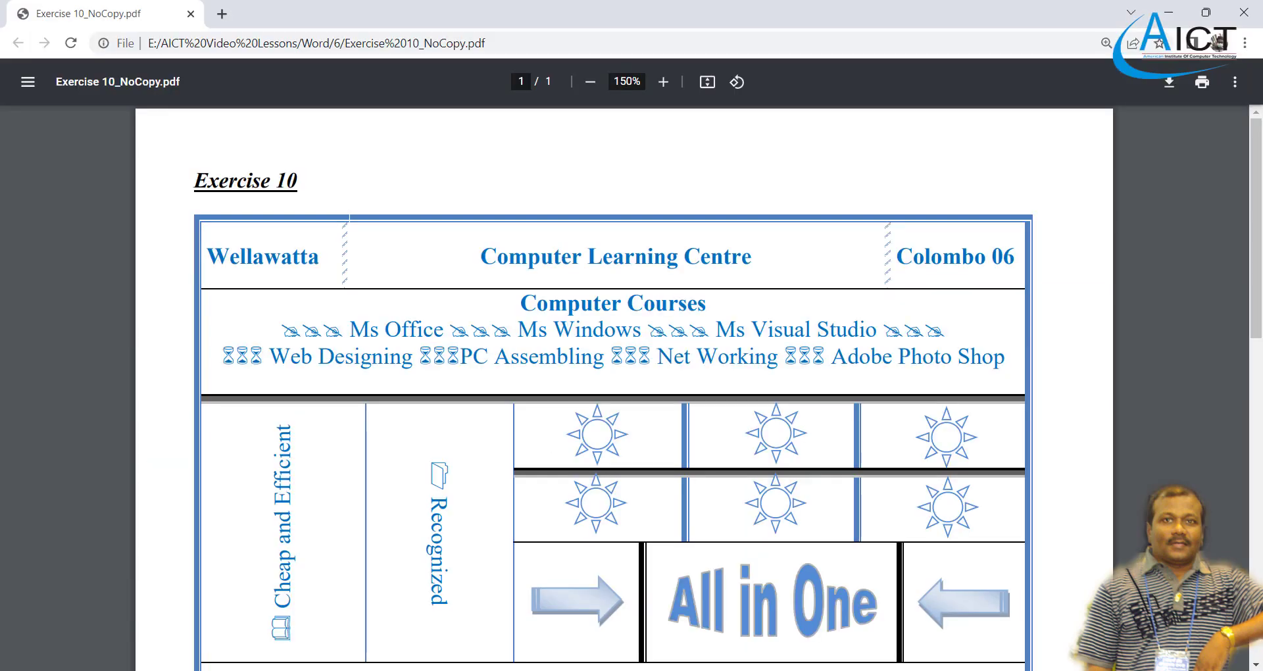
key(alt+Tab)
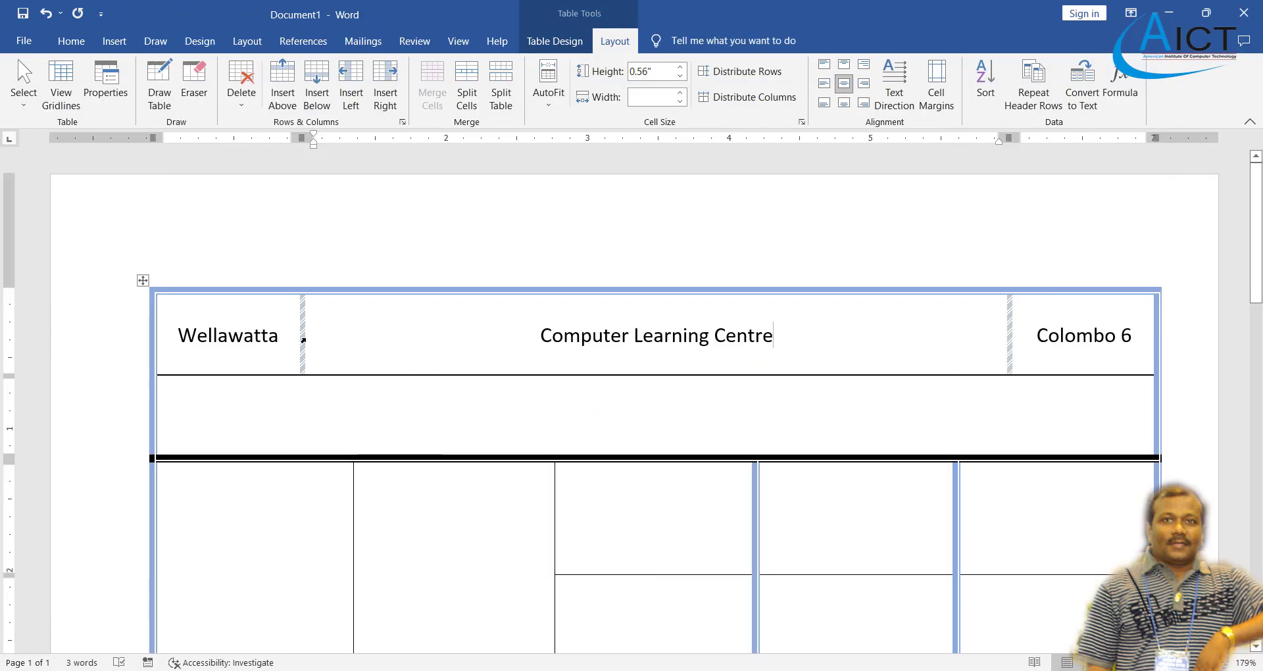
key(alt+Tab)
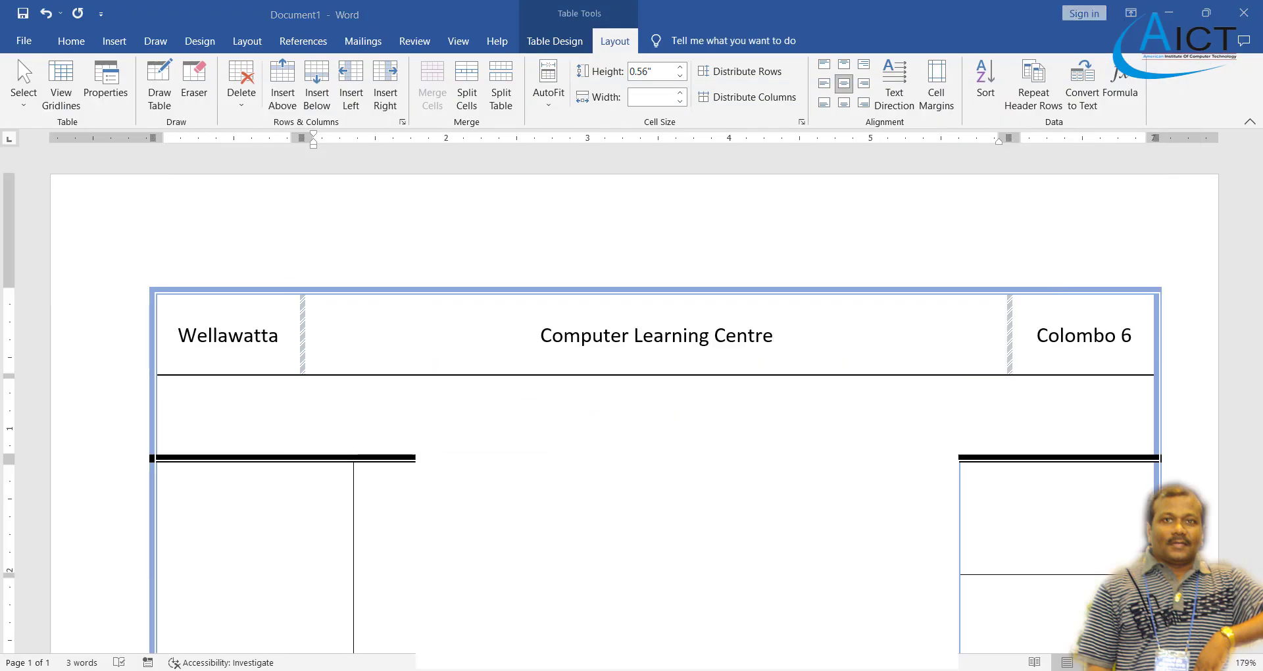
key(alt+Tab)
drag(179, 335, 1079, 341)
- Apply bold and a light blue font colour to the selected header row text
click(72, 41)
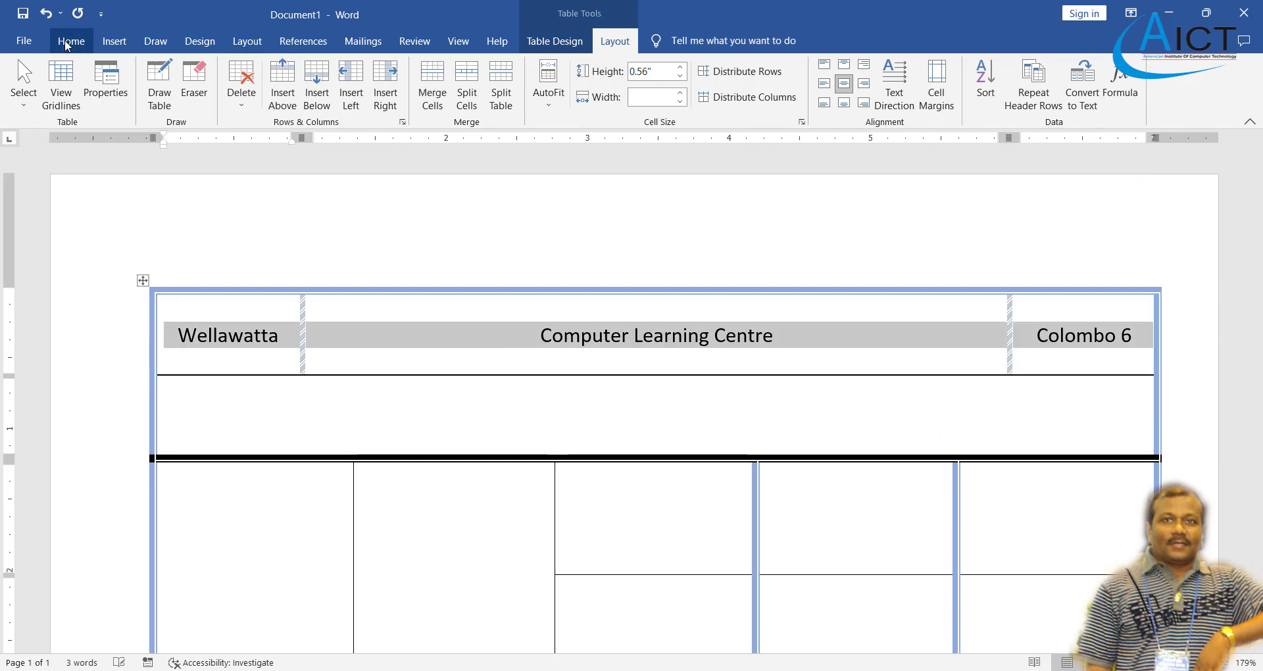
click(150, 97)
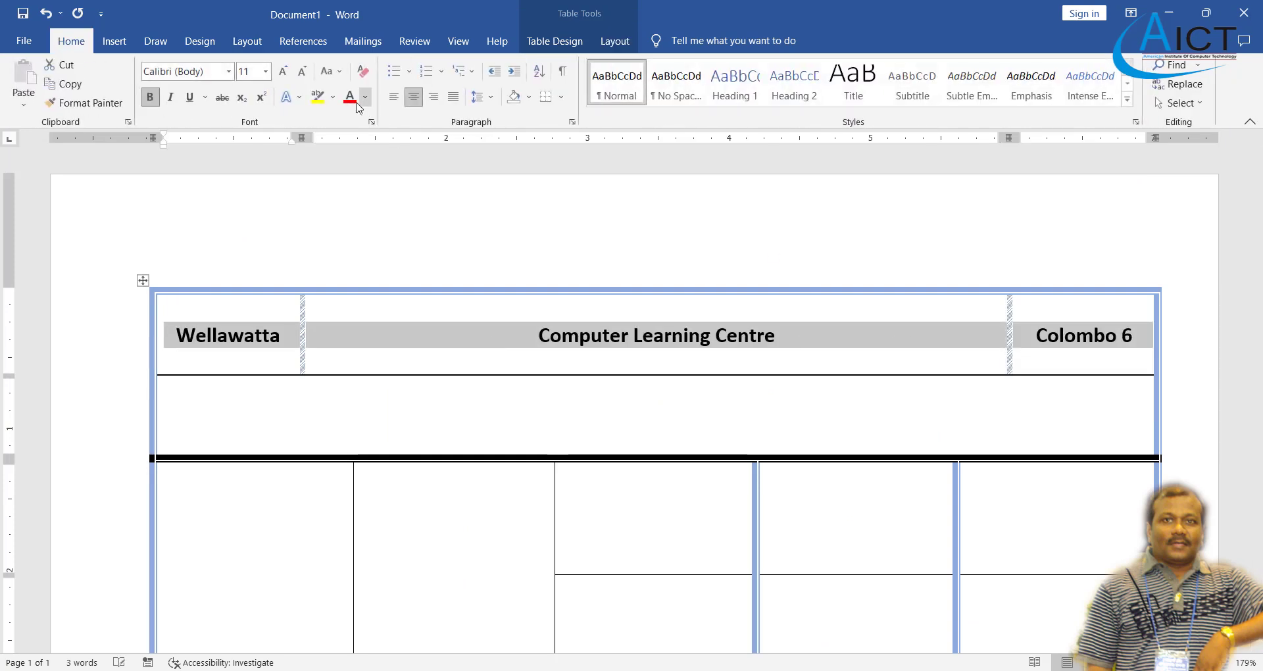
click(366, 99)
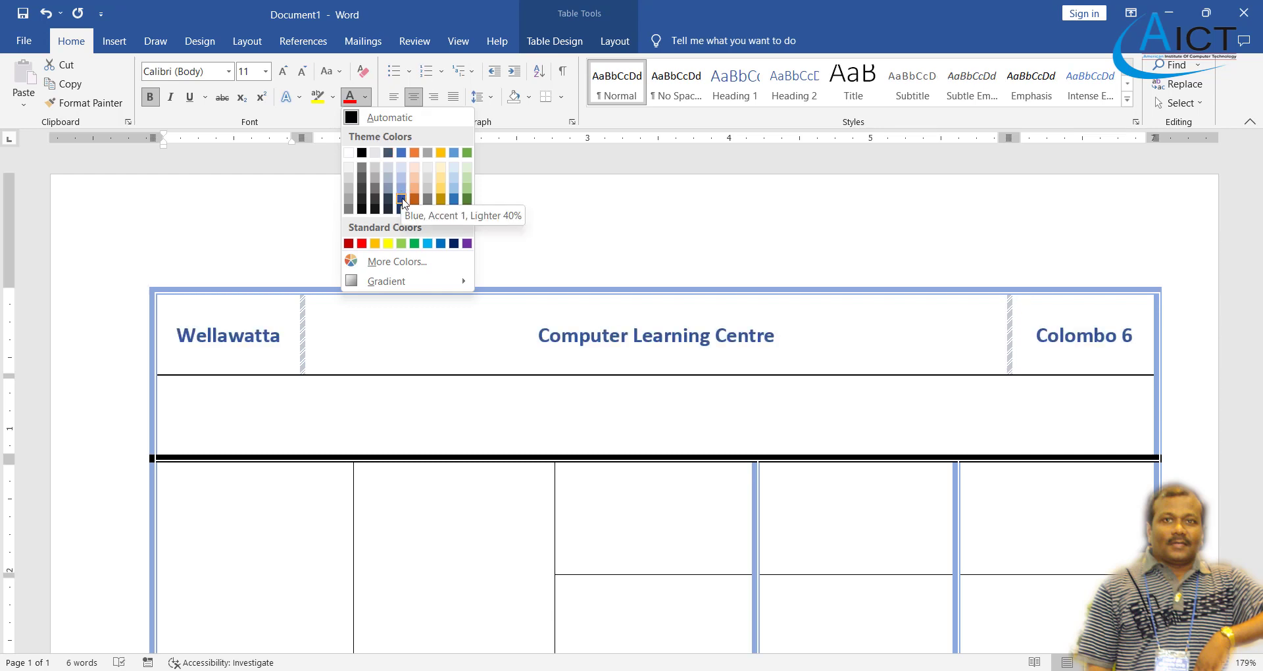
click(430, 243)
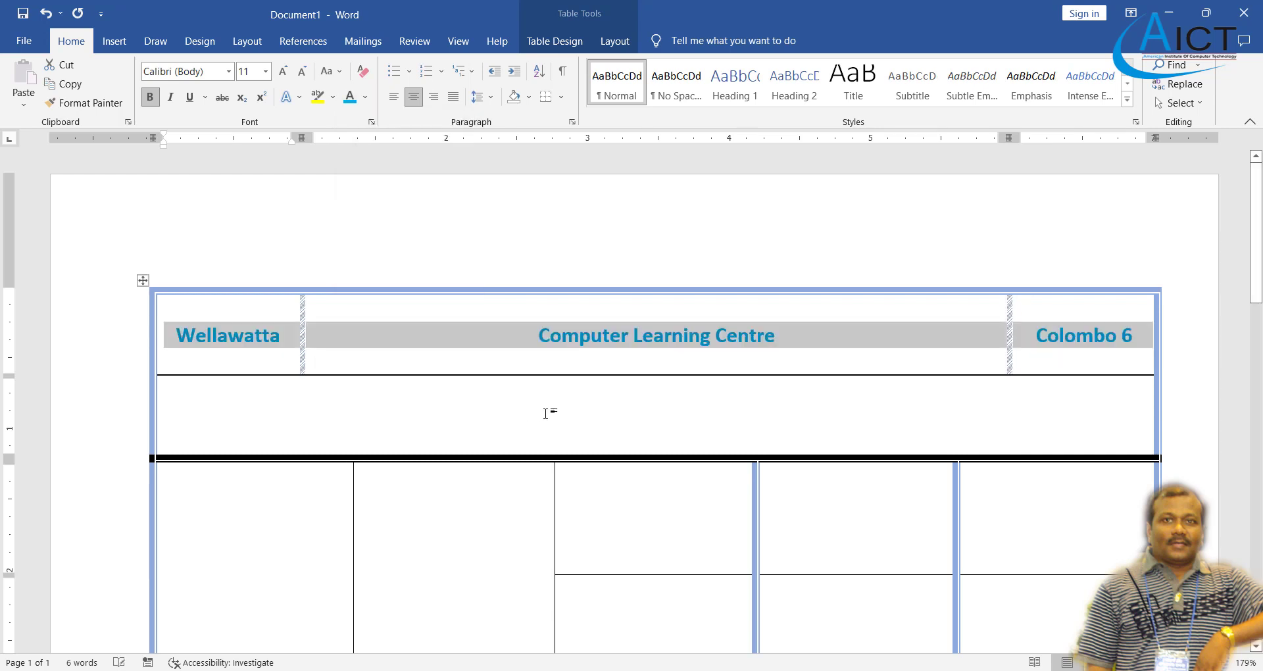
click(393, 435)
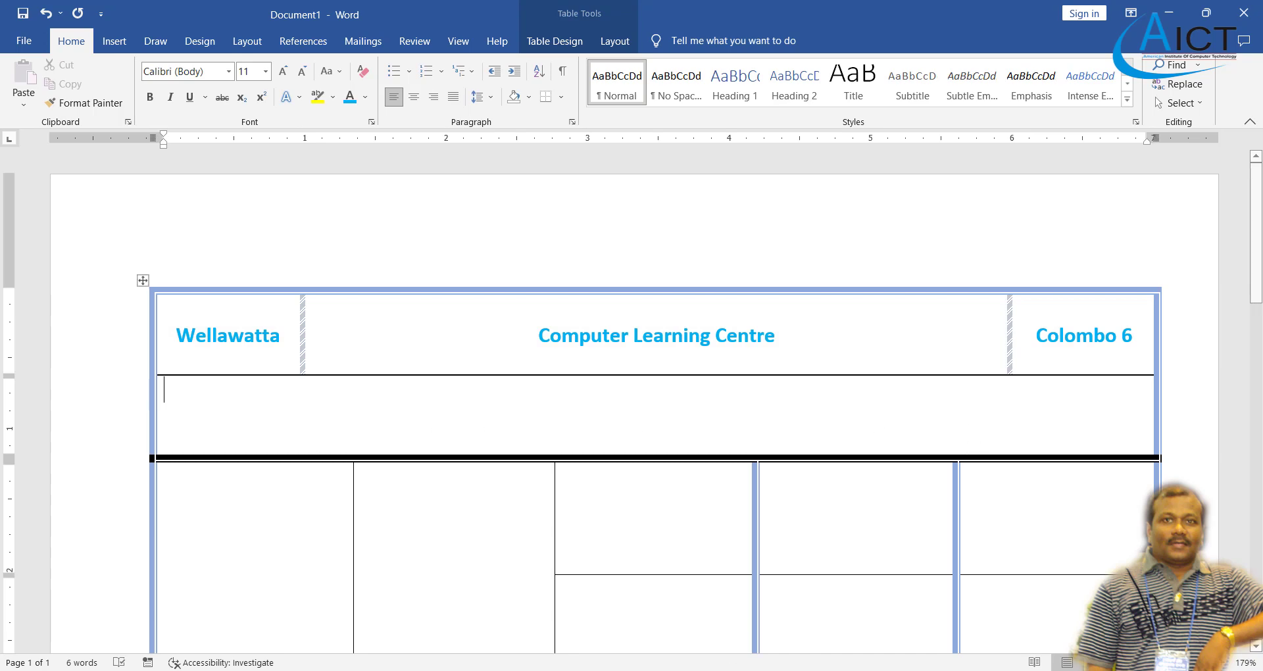
- Centre-align the second row and turn on bold for it
key(alt+Tab)
key(alt+Tab)
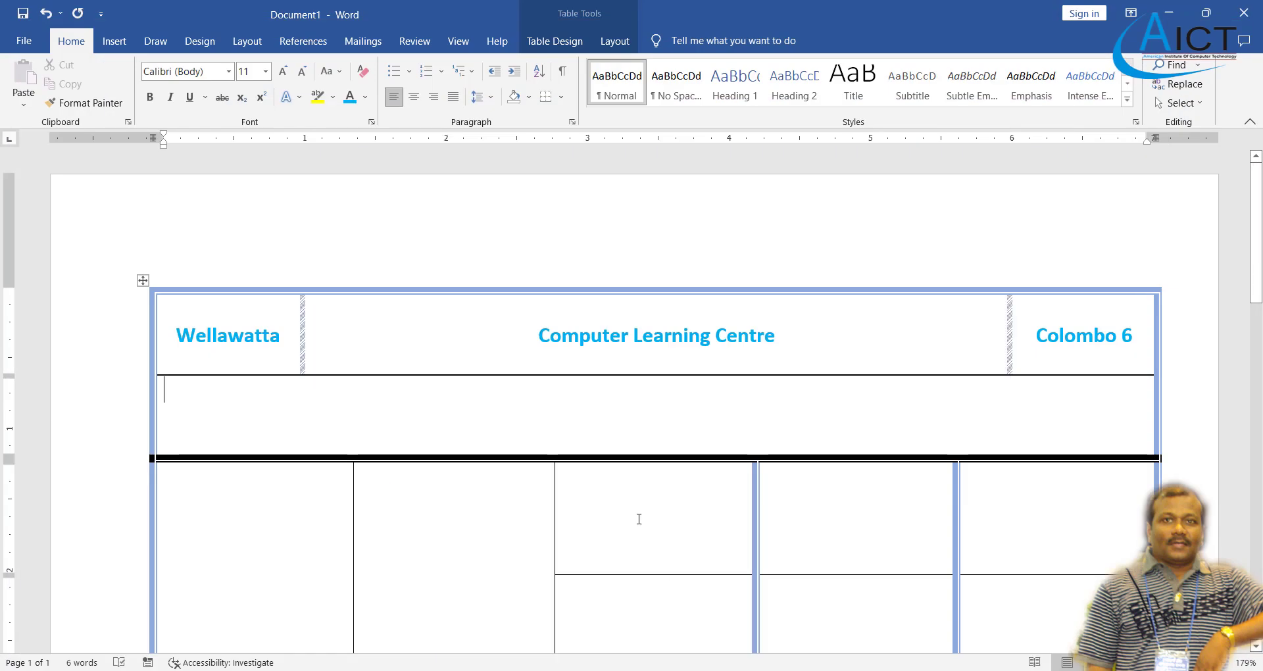
click(614, 41)
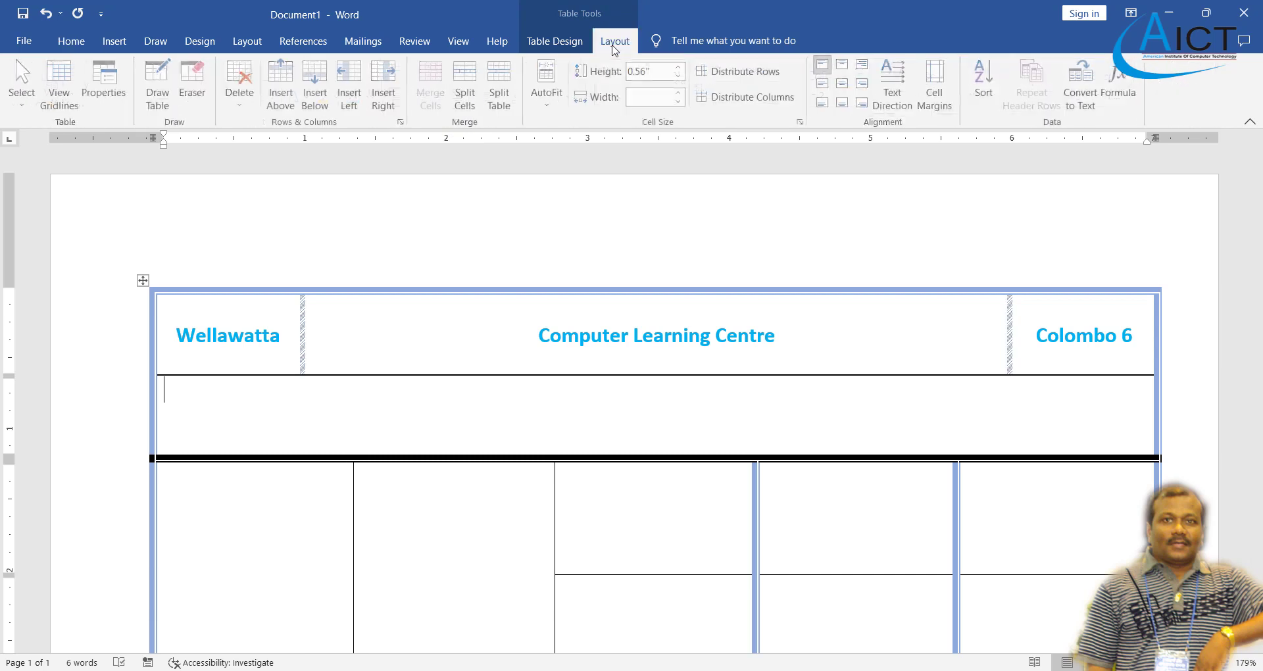
click(844, 84)
click(71, 41)
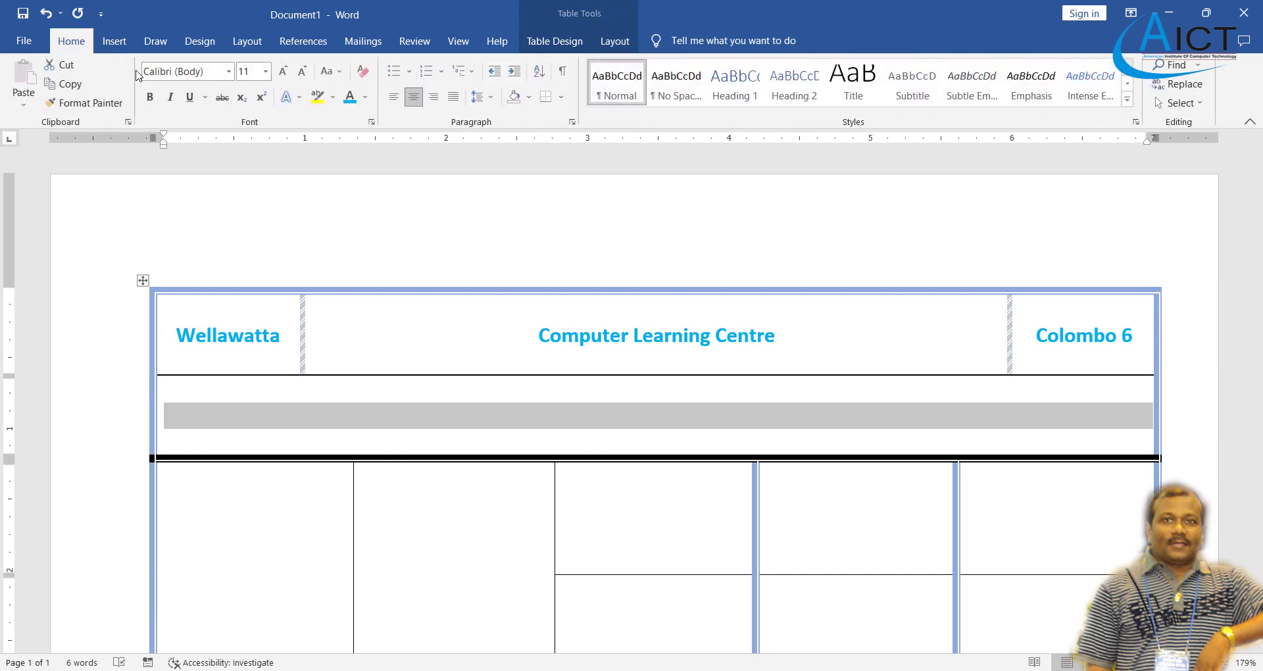
click(150, 99)
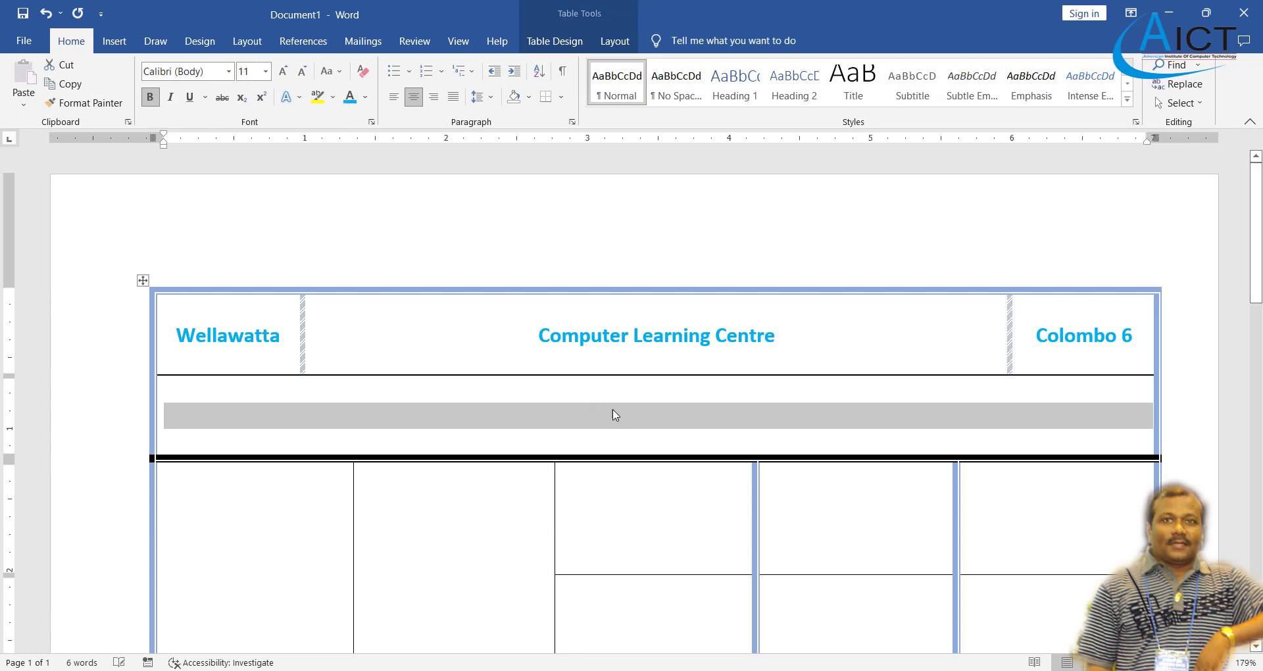
- Type 'Computer Courses' in the second row and start a new line, checking the PDF
click(648, 422)
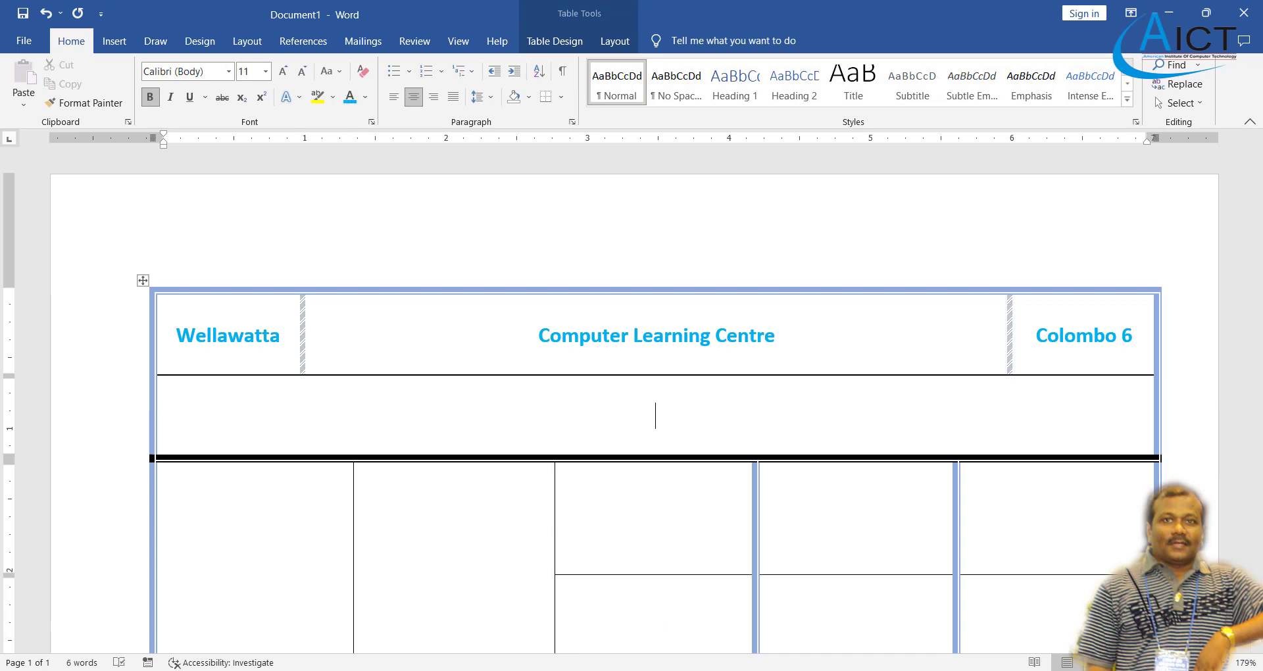
key(alt+Tab)
key(alt+Tab)
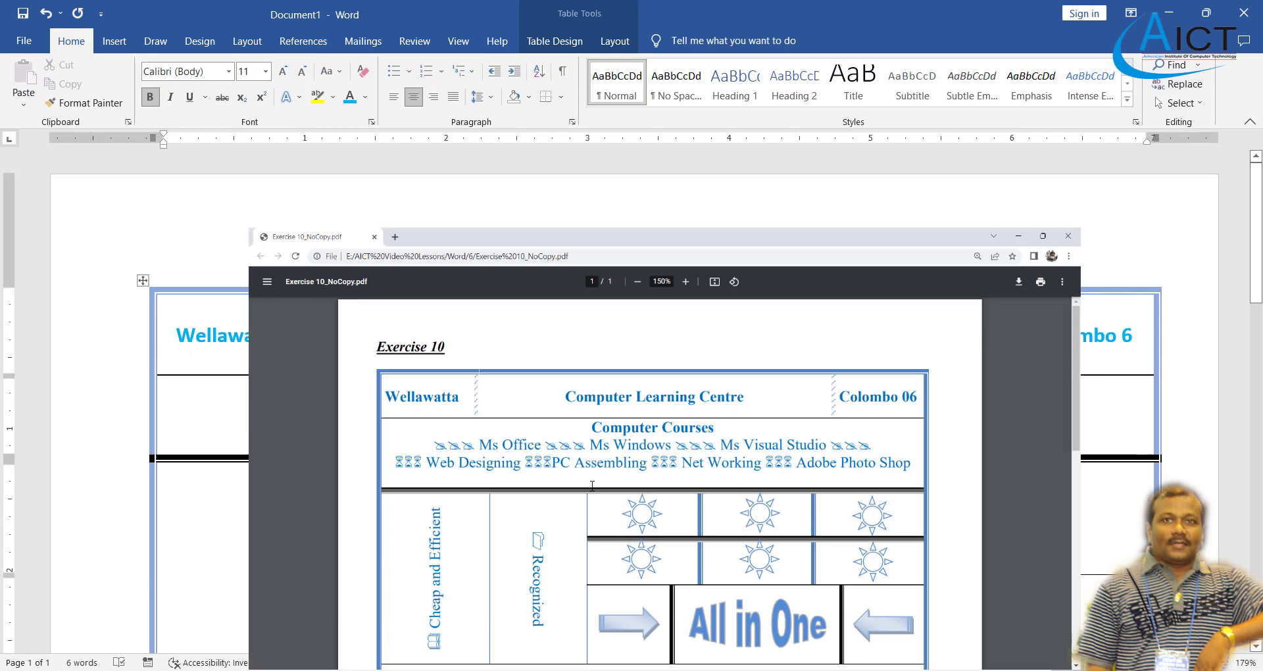
text(Com)
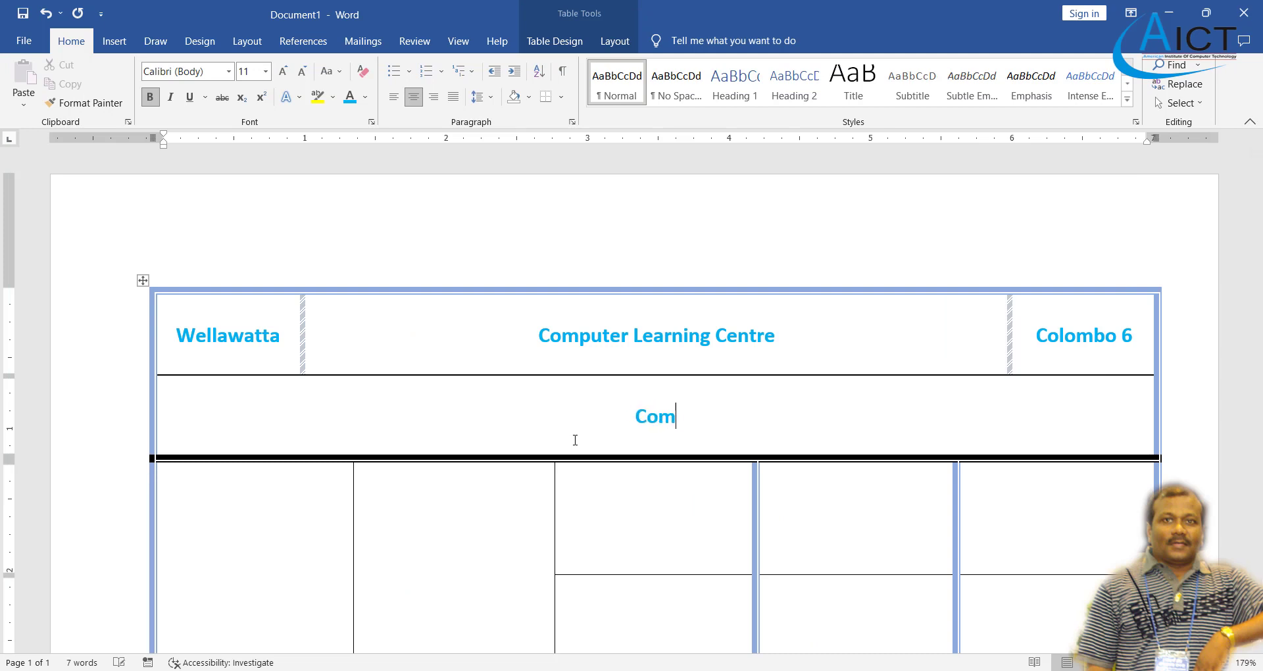
text(puter Courses)
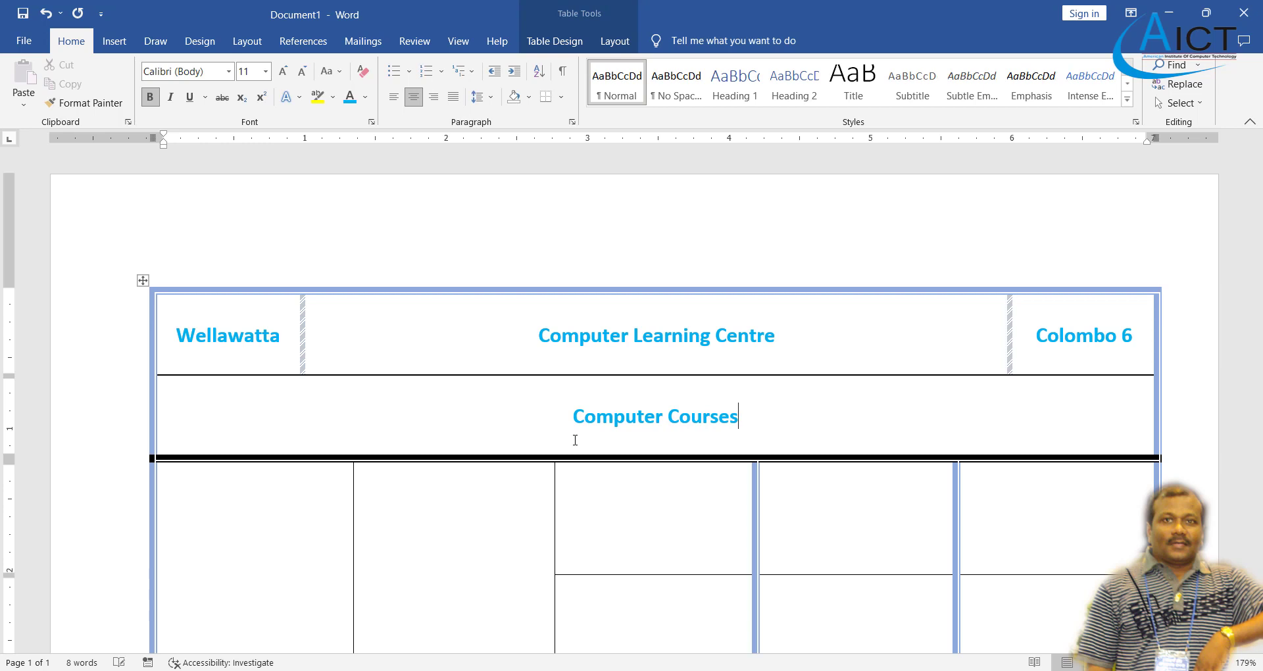
key(Return)
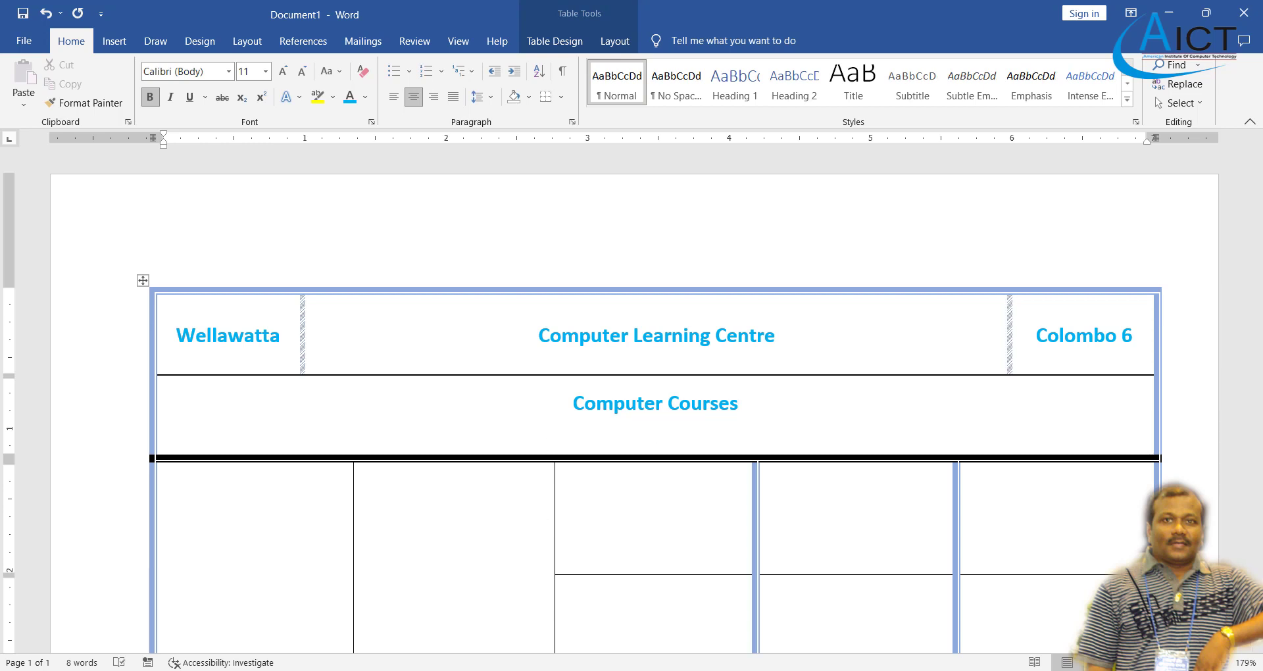
key(alt+Tab)
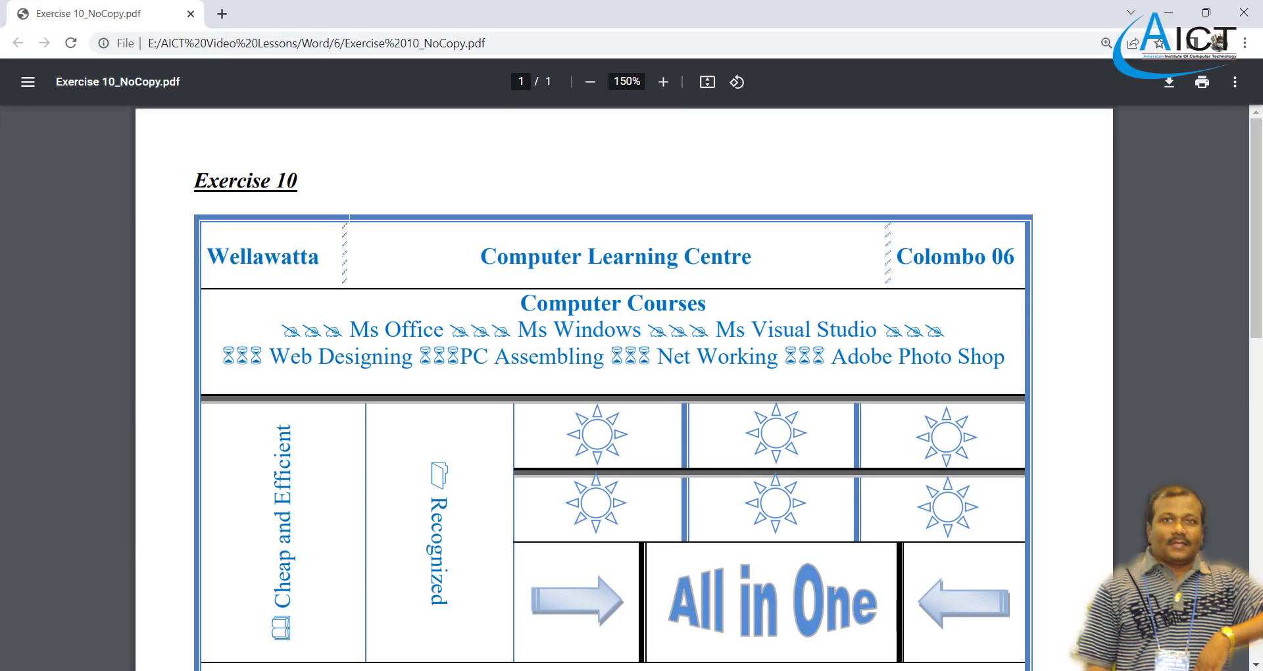
key(alt+Tab)
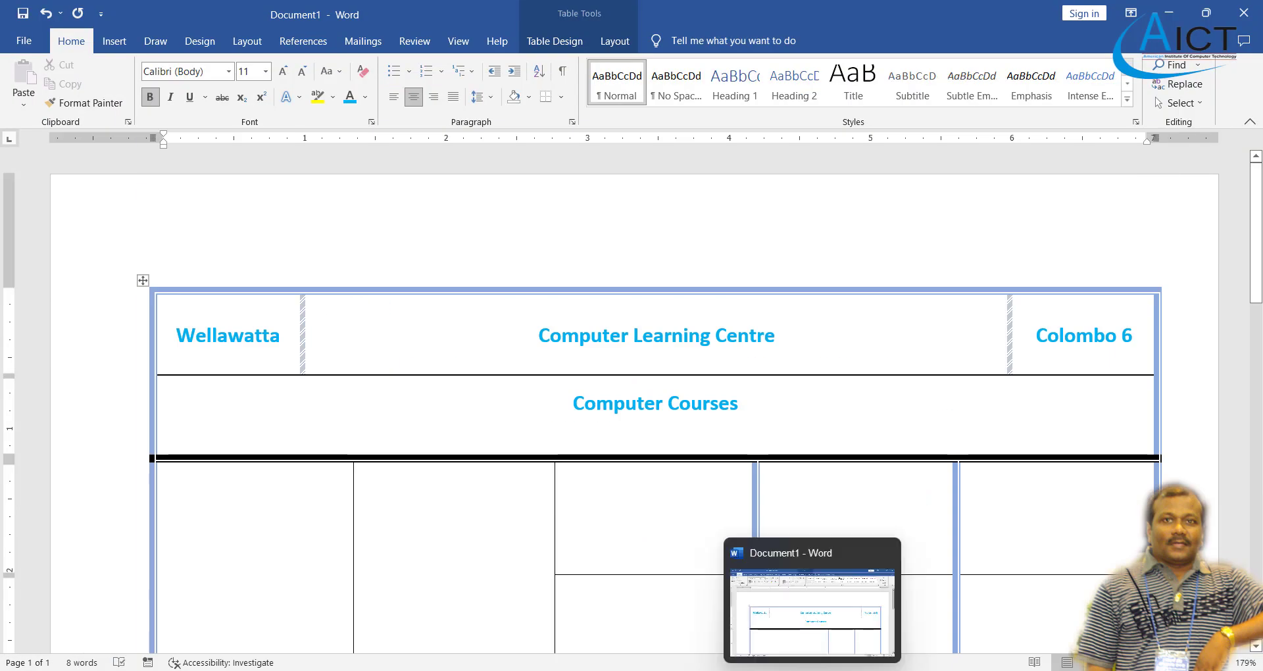
key(alt+Tab)
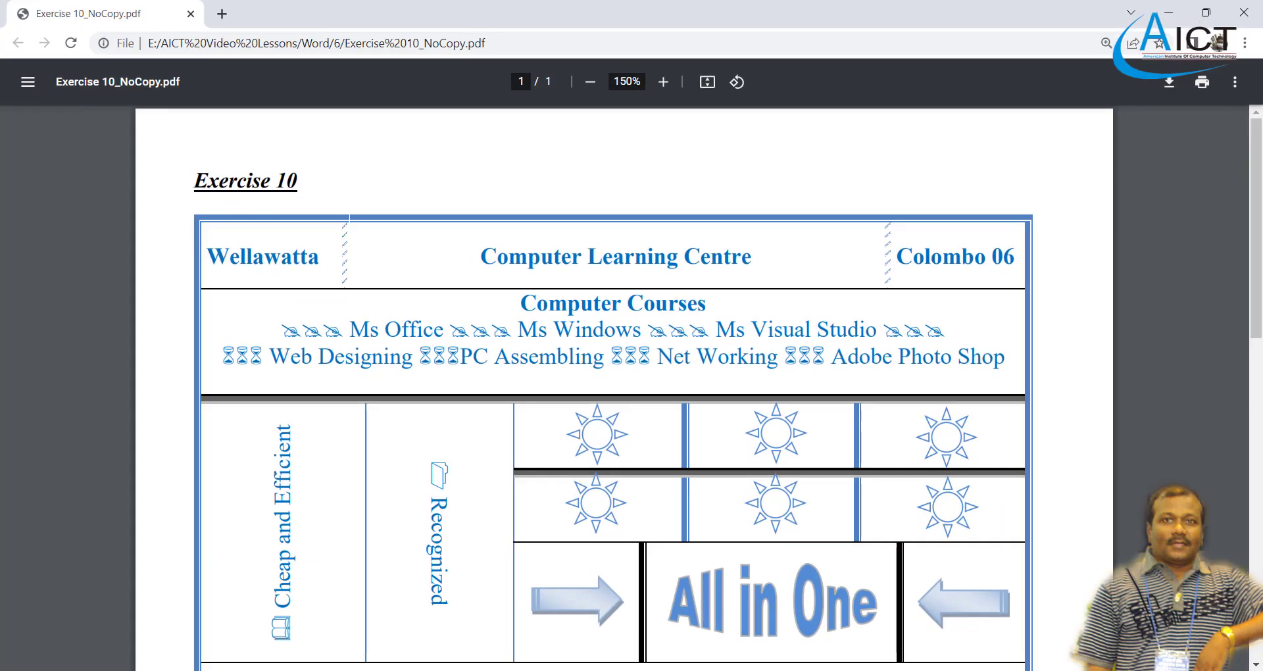
key(alt+Tab)
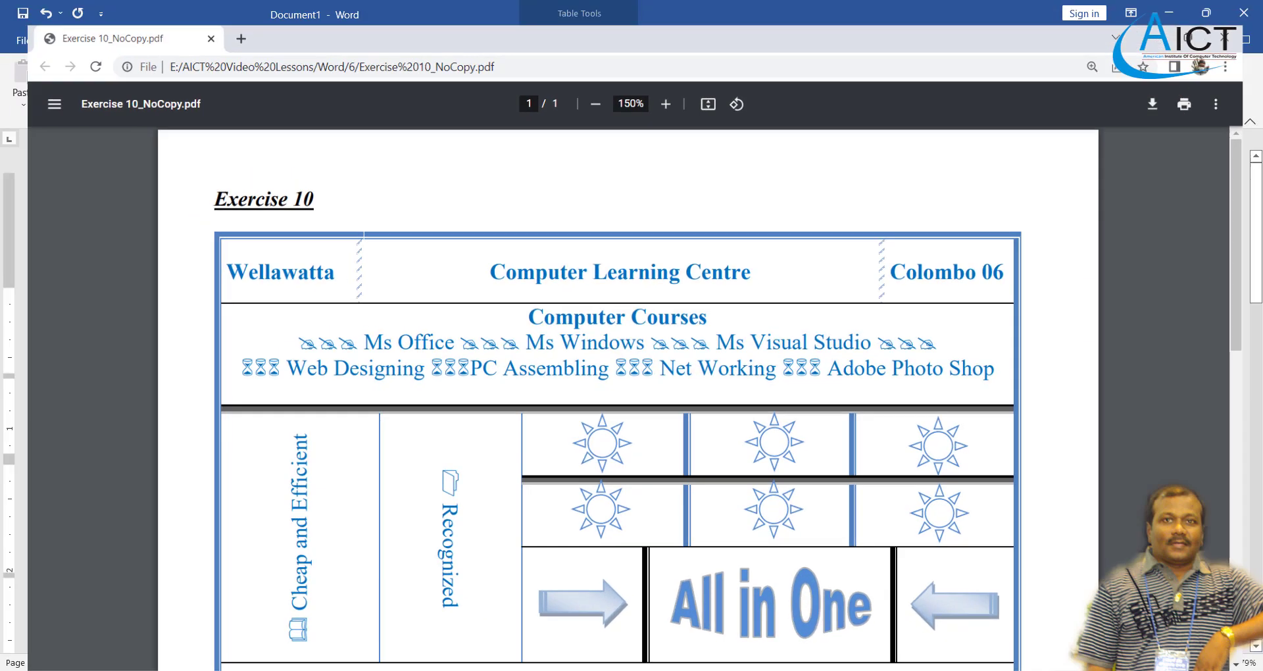
key(alt+Tab)
key(alt+Tab)
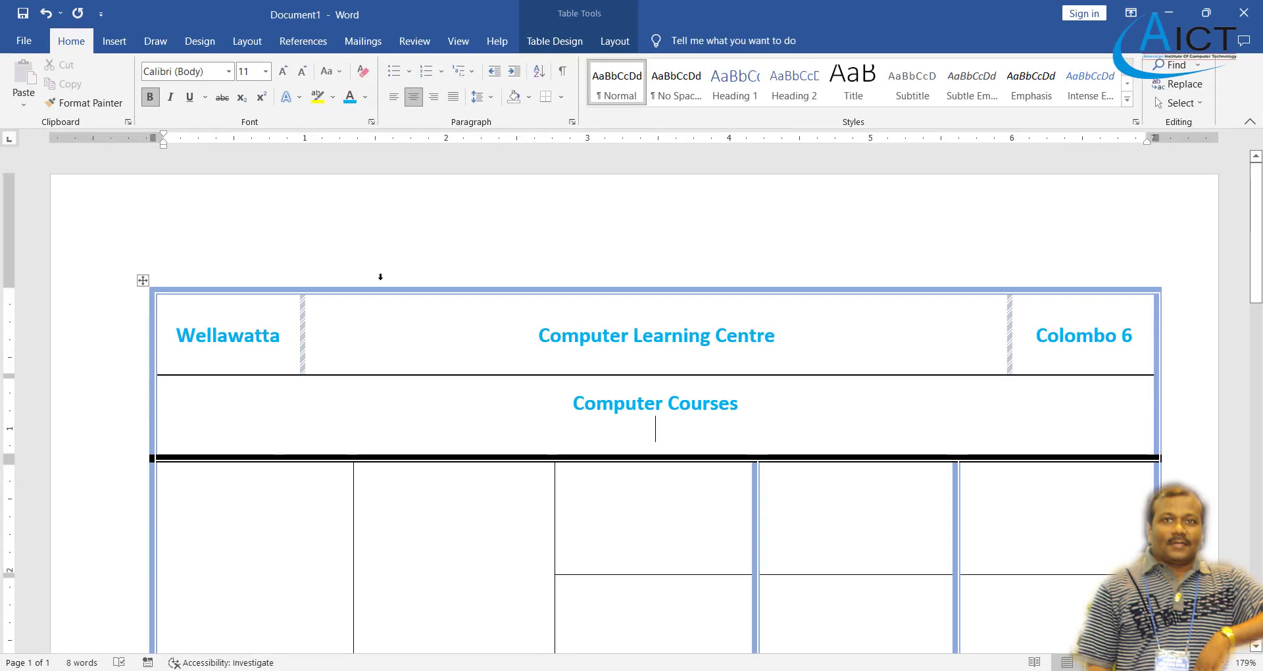
click(114, 41)
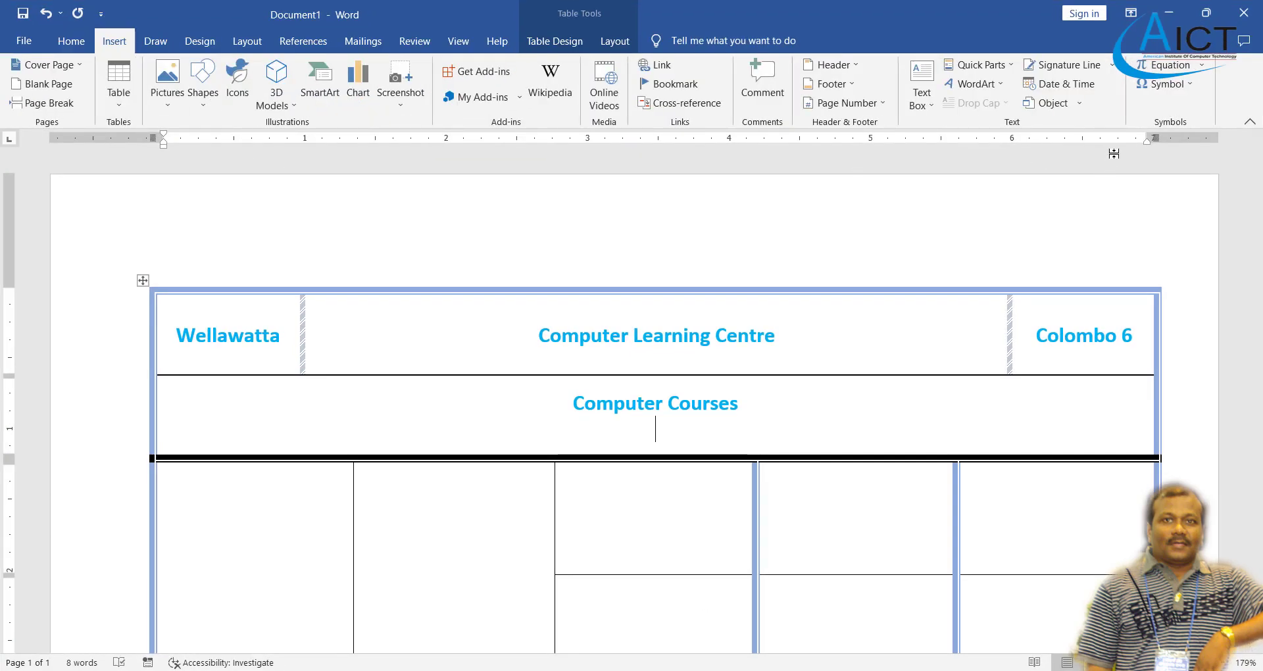
- Insert the Wingdings character code 64 symbol on the line under Computer Courses
click(1178, 85)
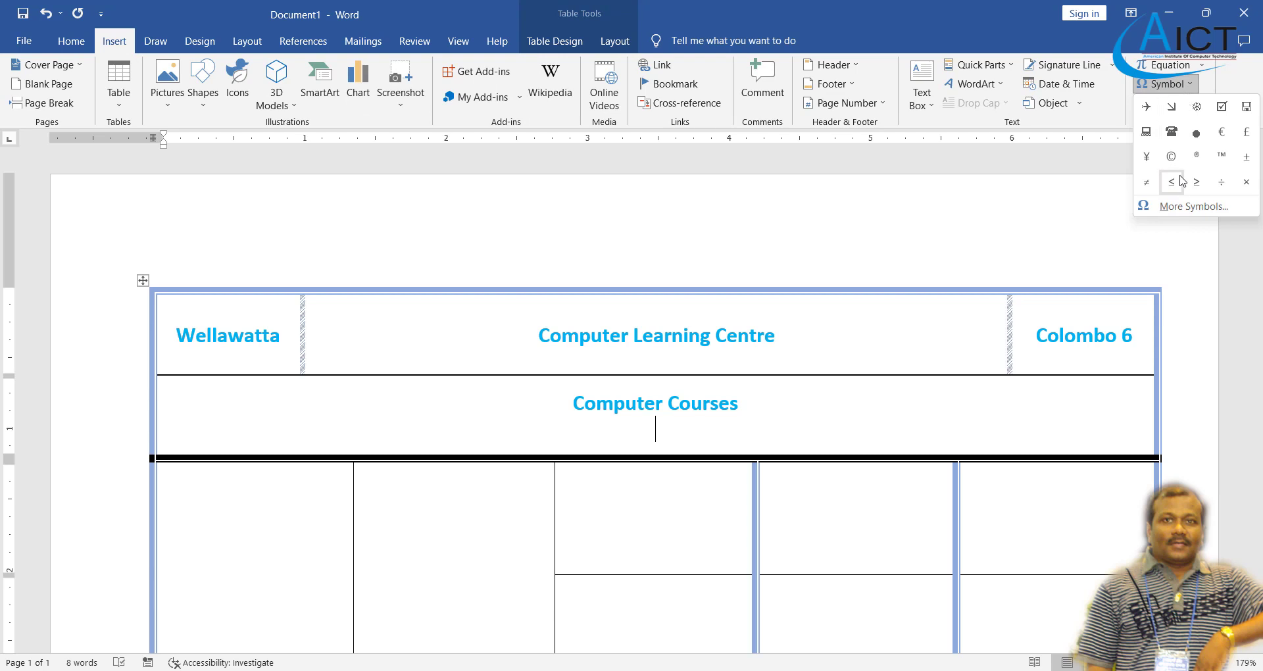
click(1184, 207)
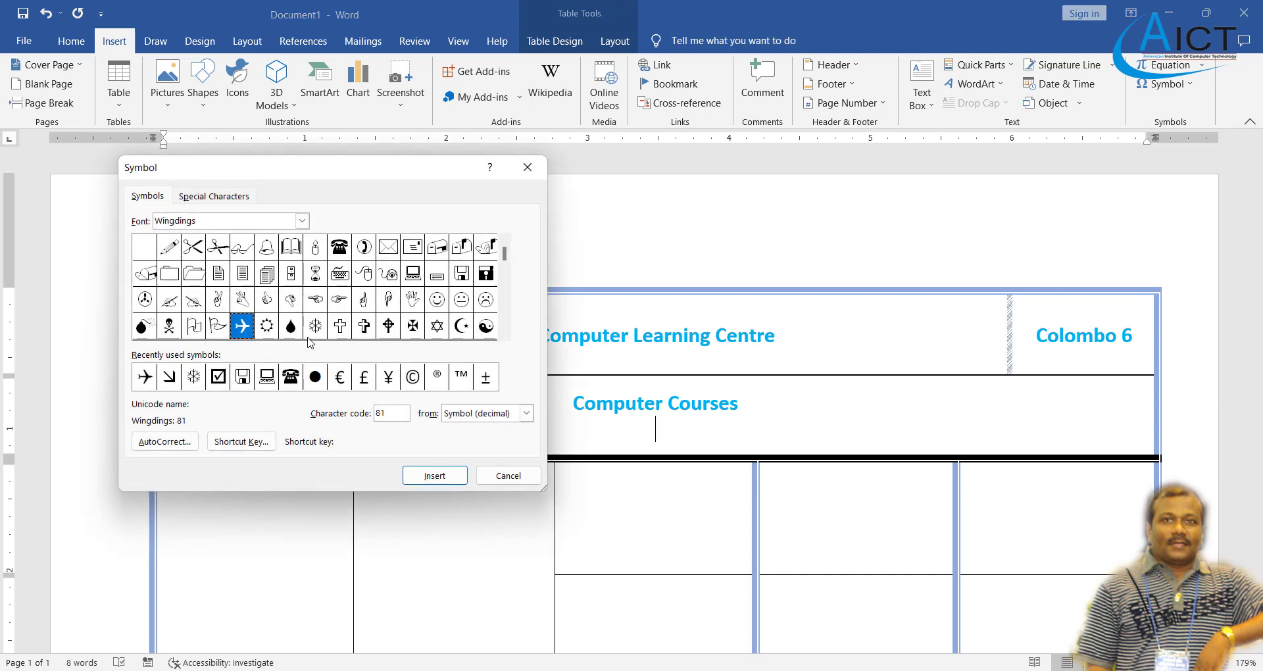
click(505, 335)
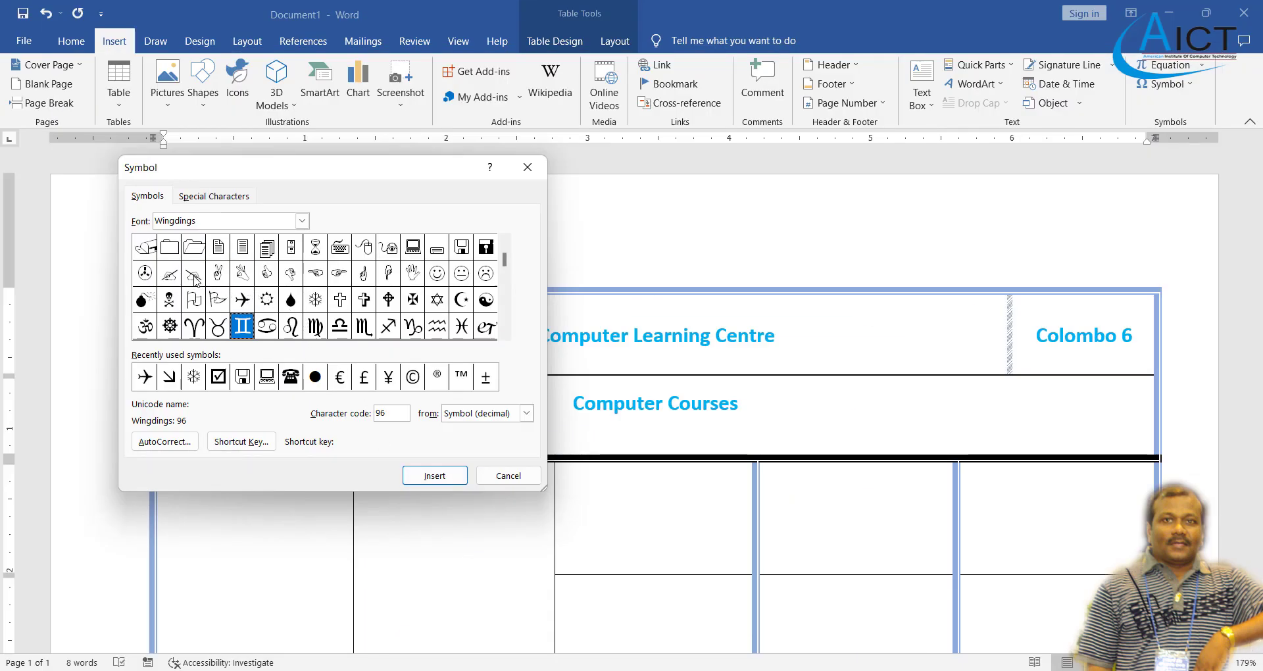
click(195, 279)
click(443, 479)
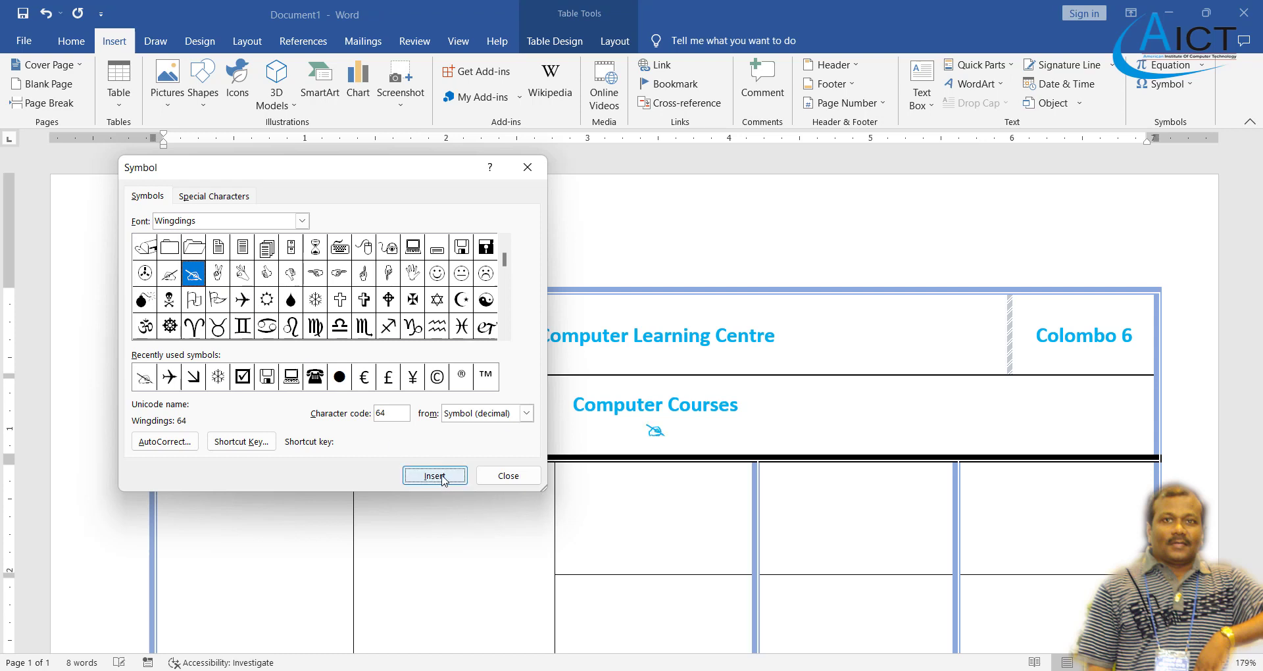
click(523, 476)
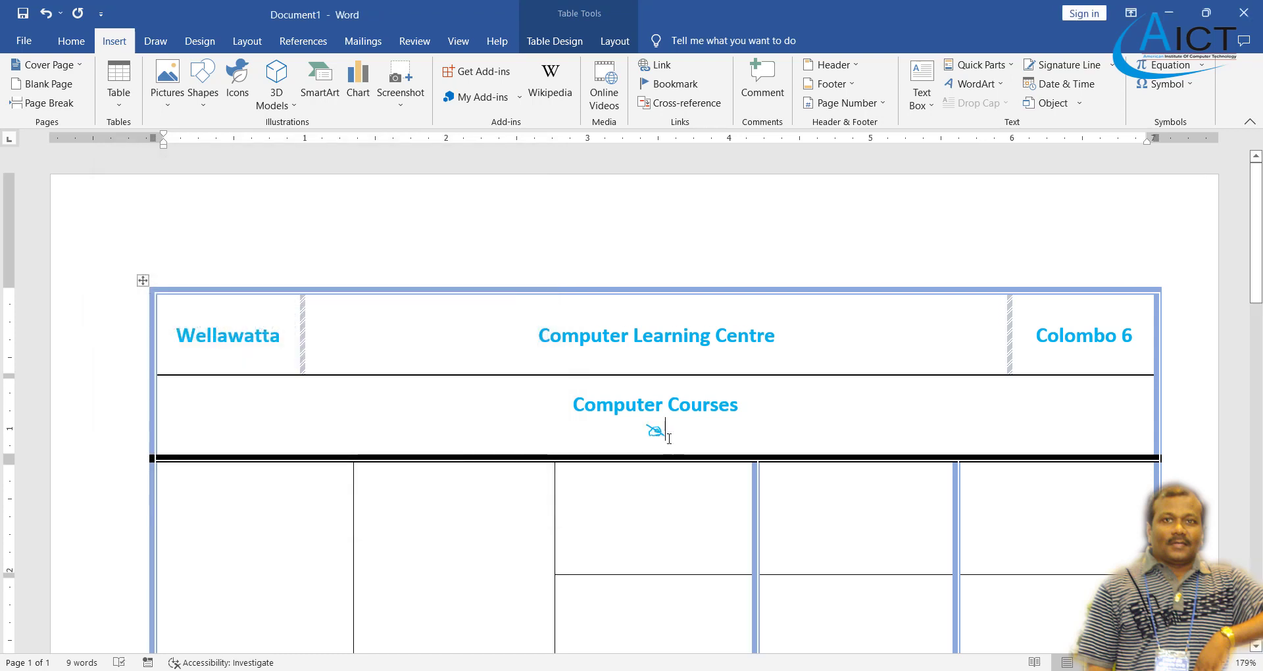
double_click(655, 431)
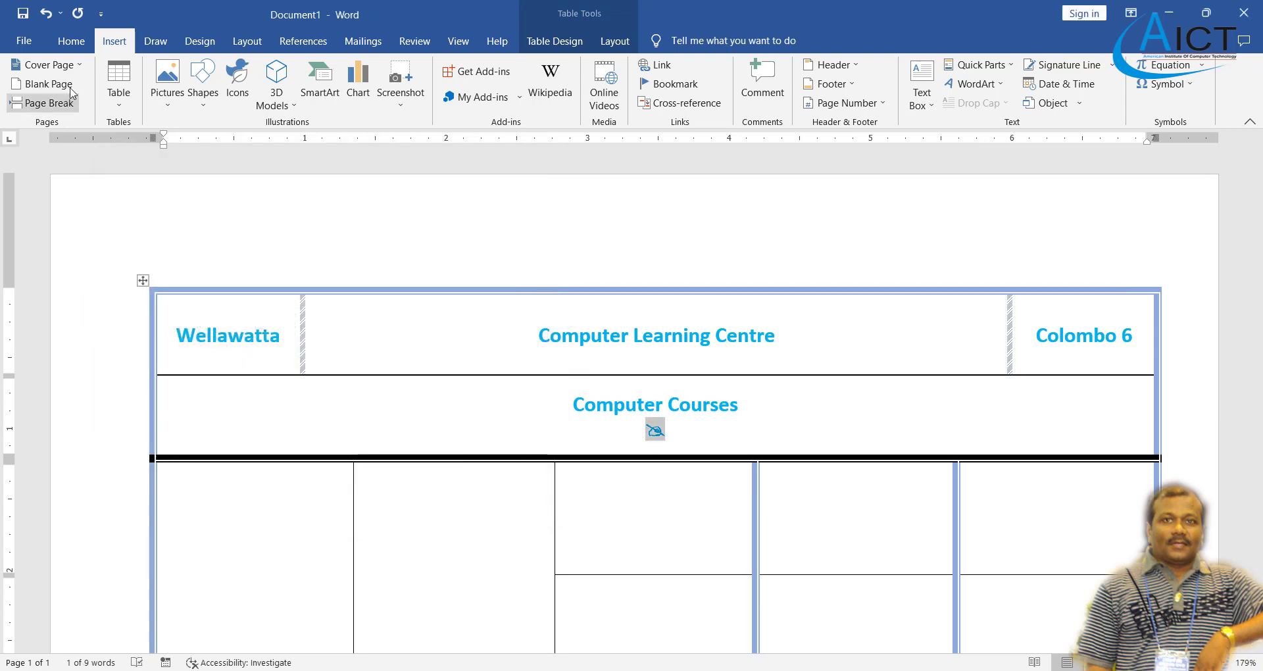
- Copy the inserted symbol and paste it twice to make a group of three
click(71, 49)
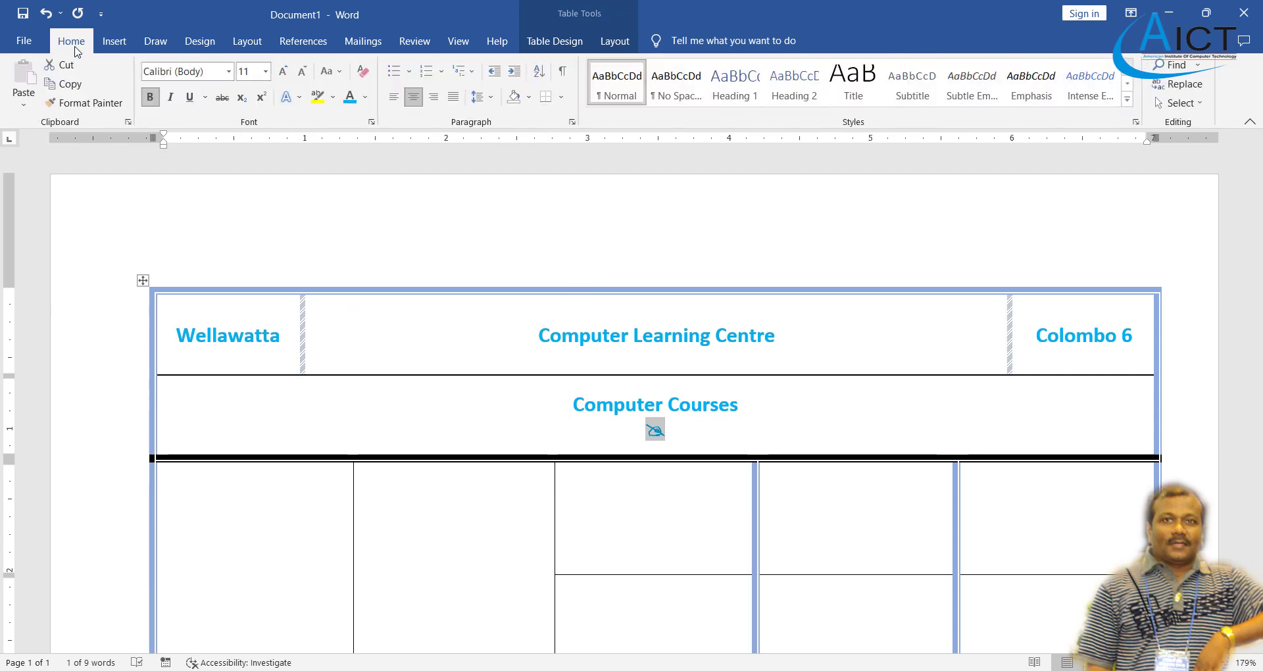
click(79, 103)
click(689, 441)
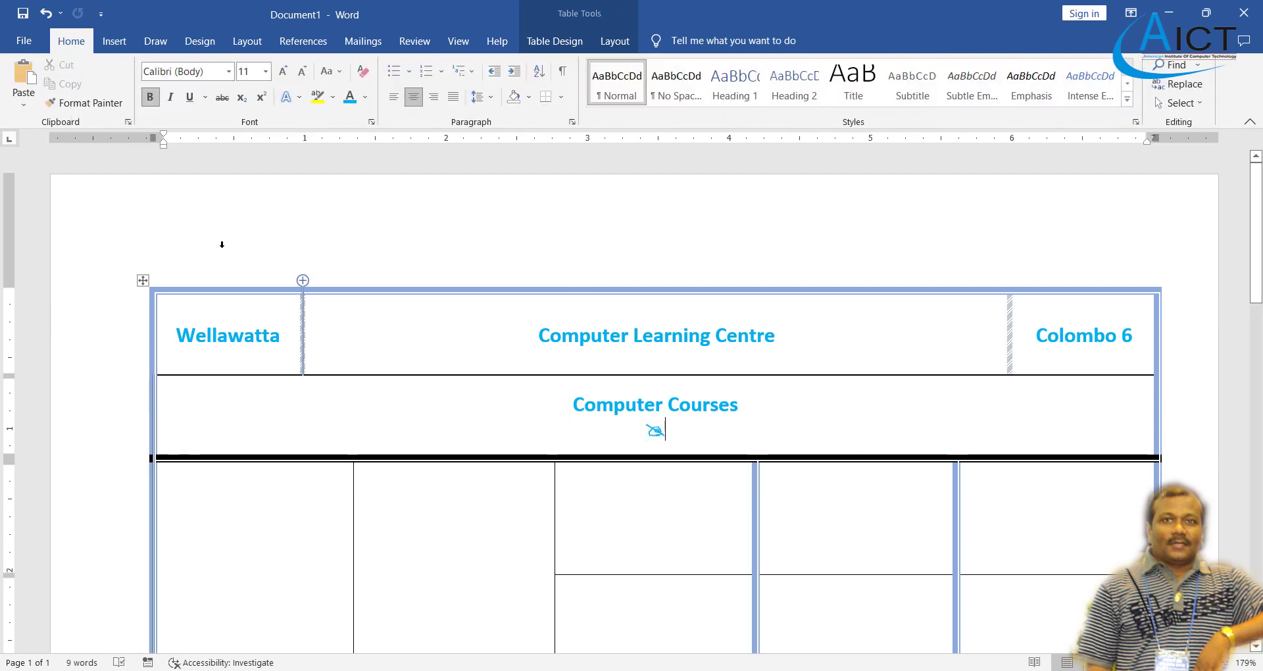
click(14, 80)
click(13, 79)
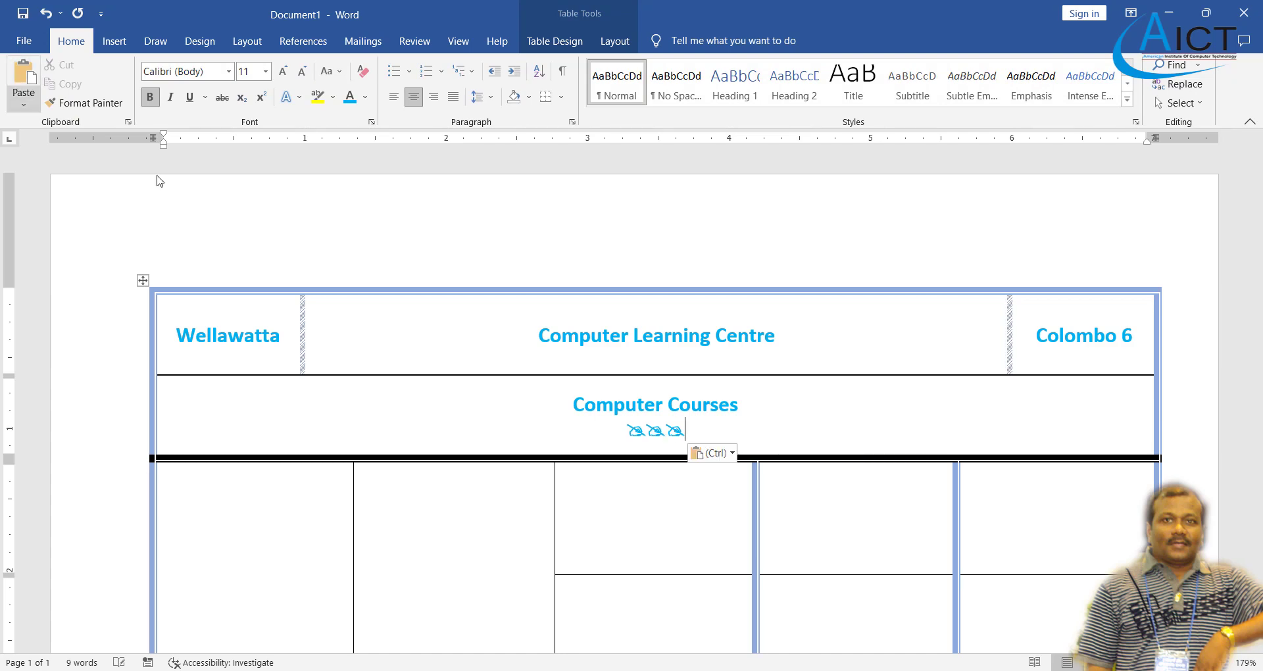
key(alt+Tab)
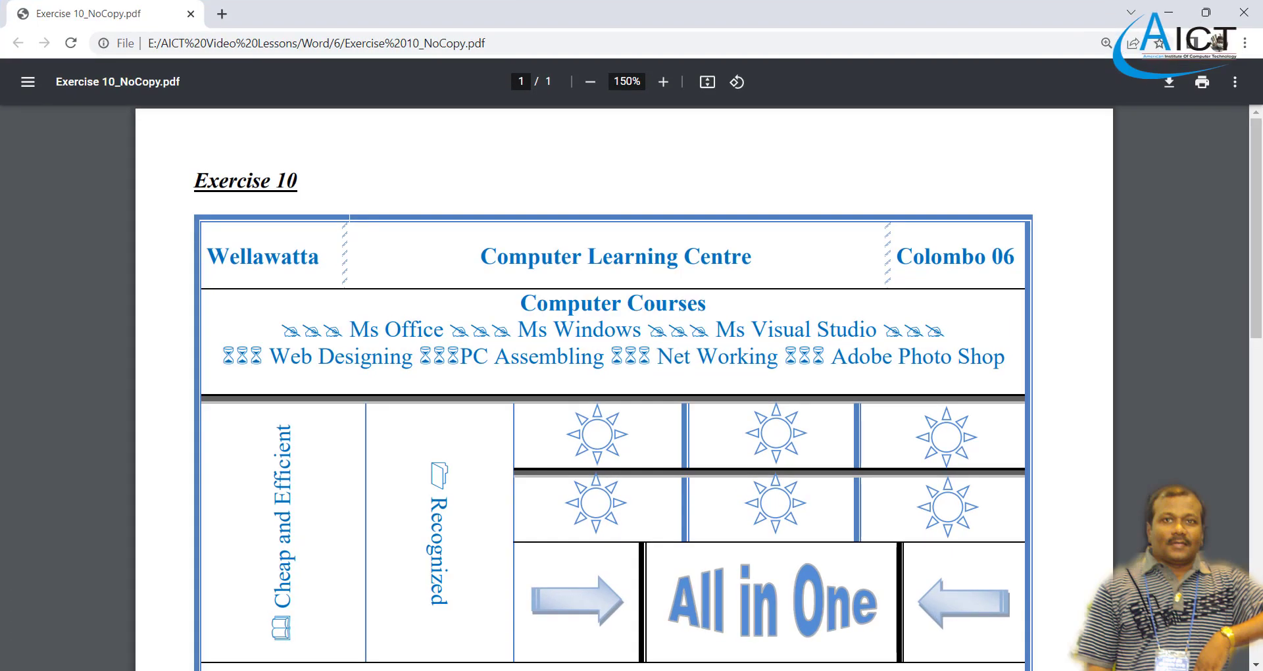
key(alt+Tab)
- Type 'MS Office' after the symbols, comparing with the PDF
text(MS O)
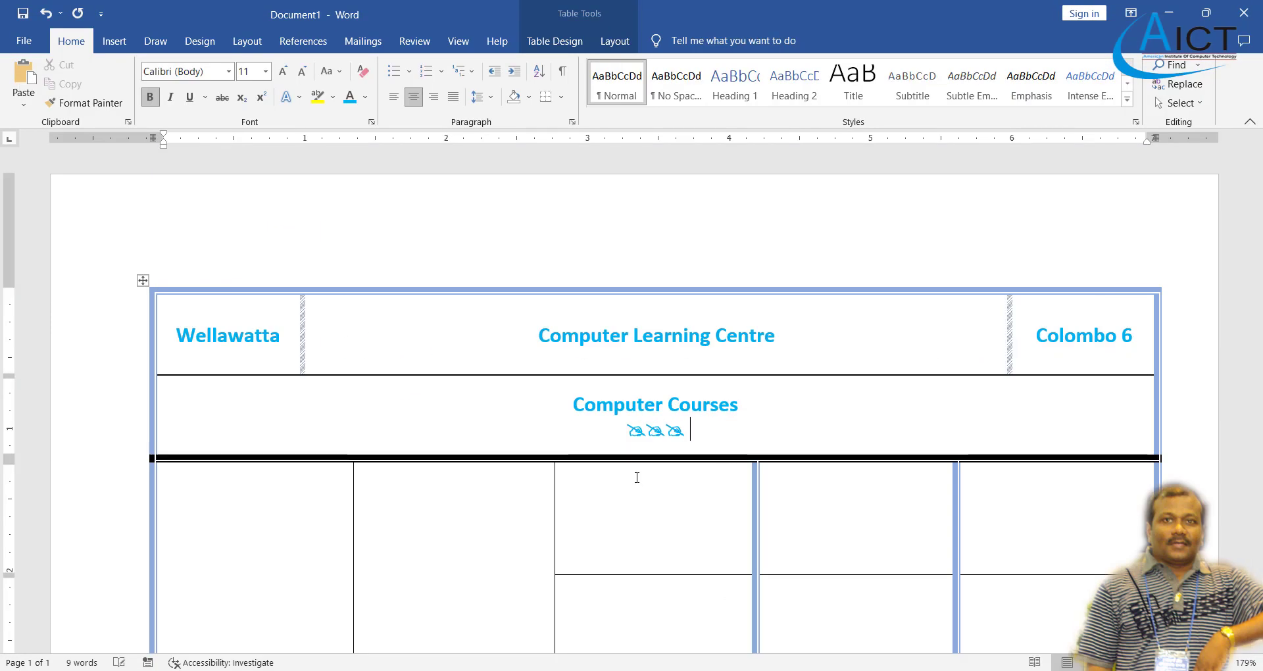
text(ffice)
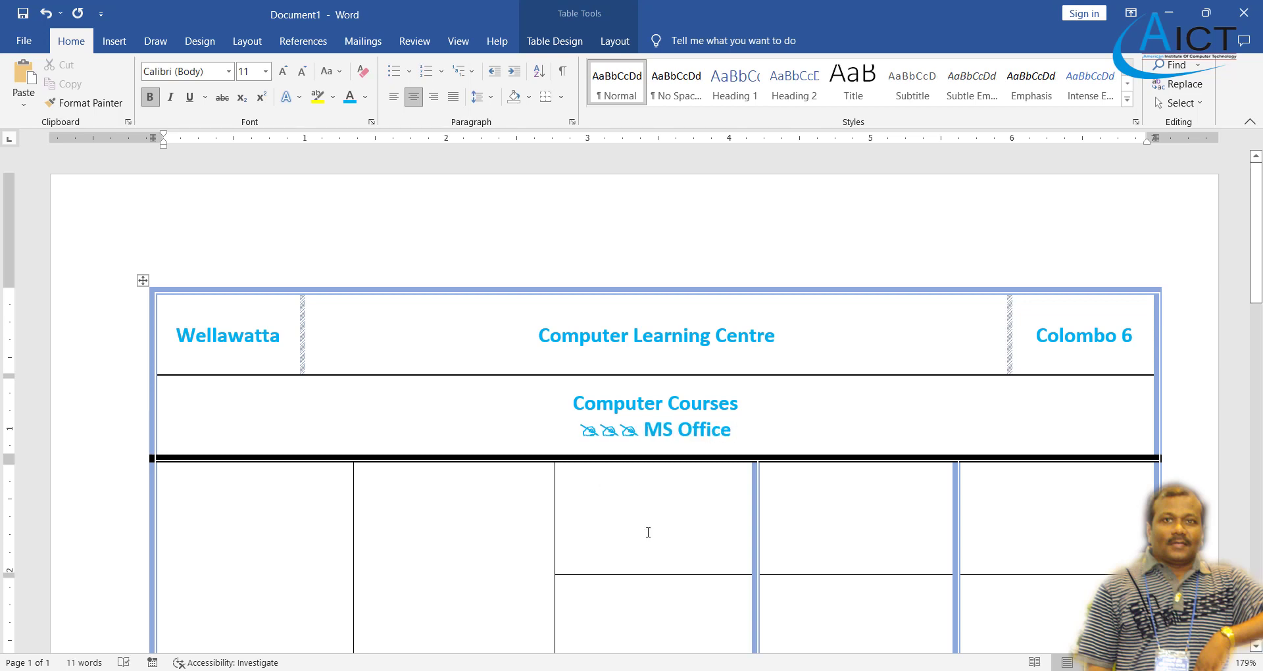
key(alt+Tab)
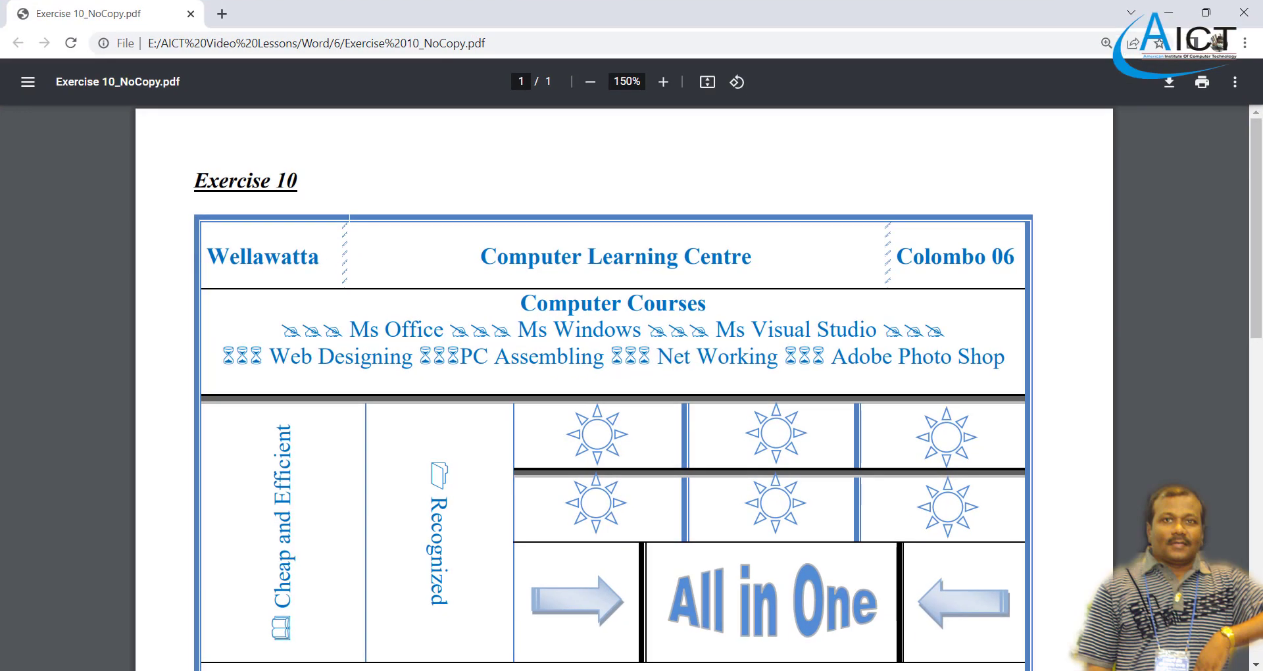
key(alt+Tab)
drag(753, 438, 644, 433)
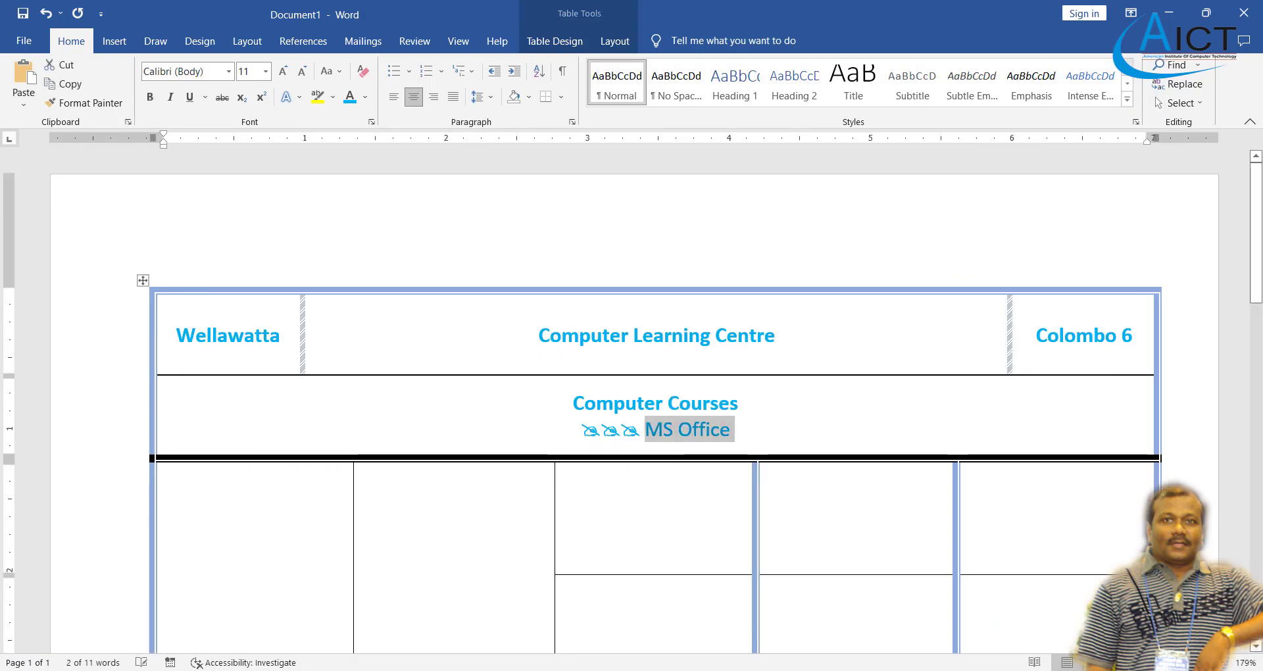
key(alt+Tab)
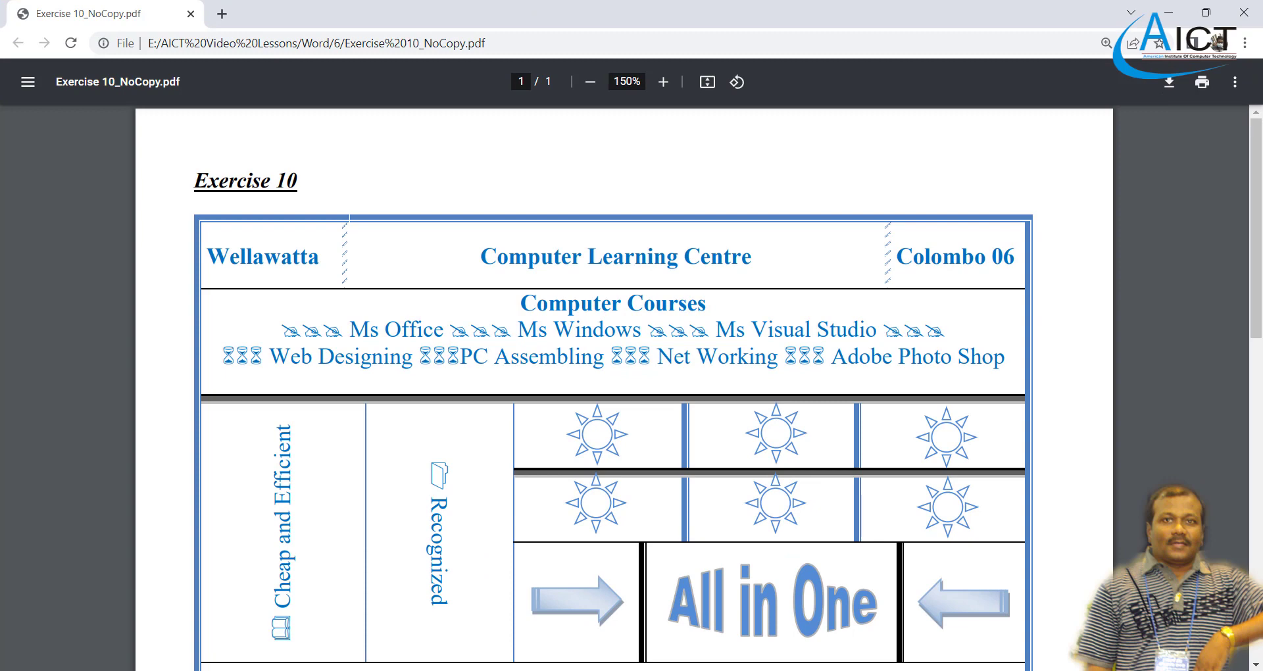
key(alt+Tab)
- Add three-symbol groups followed by 'MS Windows' and 'MS Visual Studio'
click(771, 434)
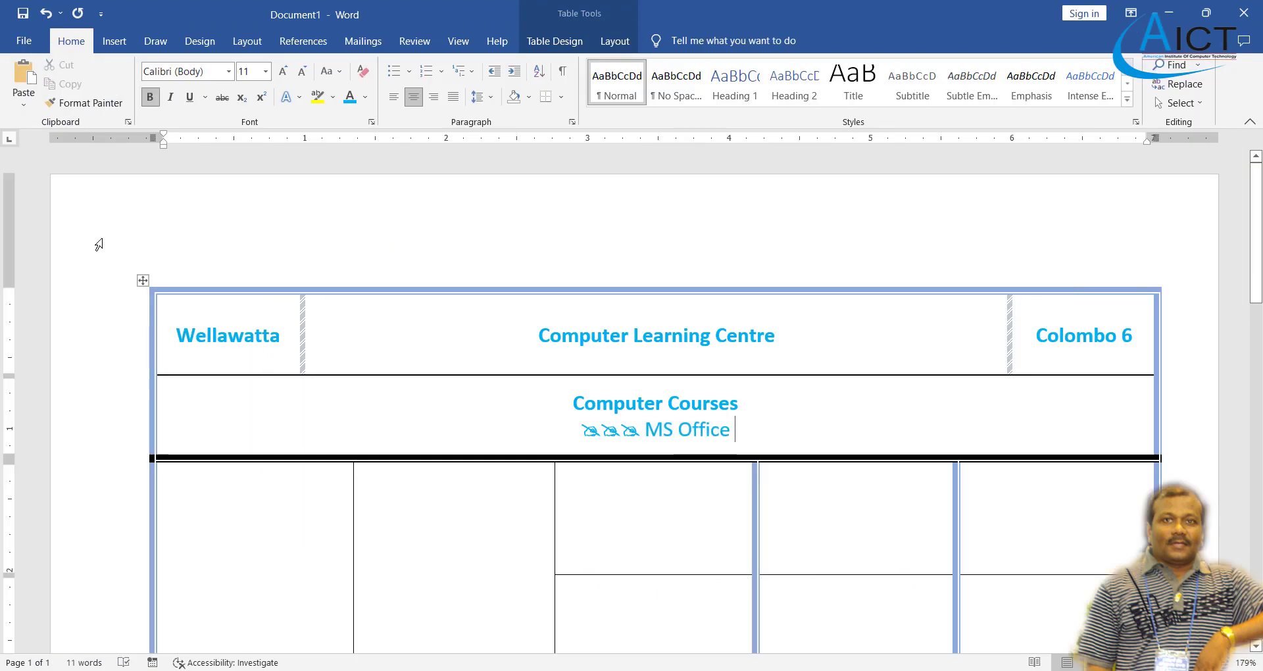
click(23, 78)
click(23, 77)
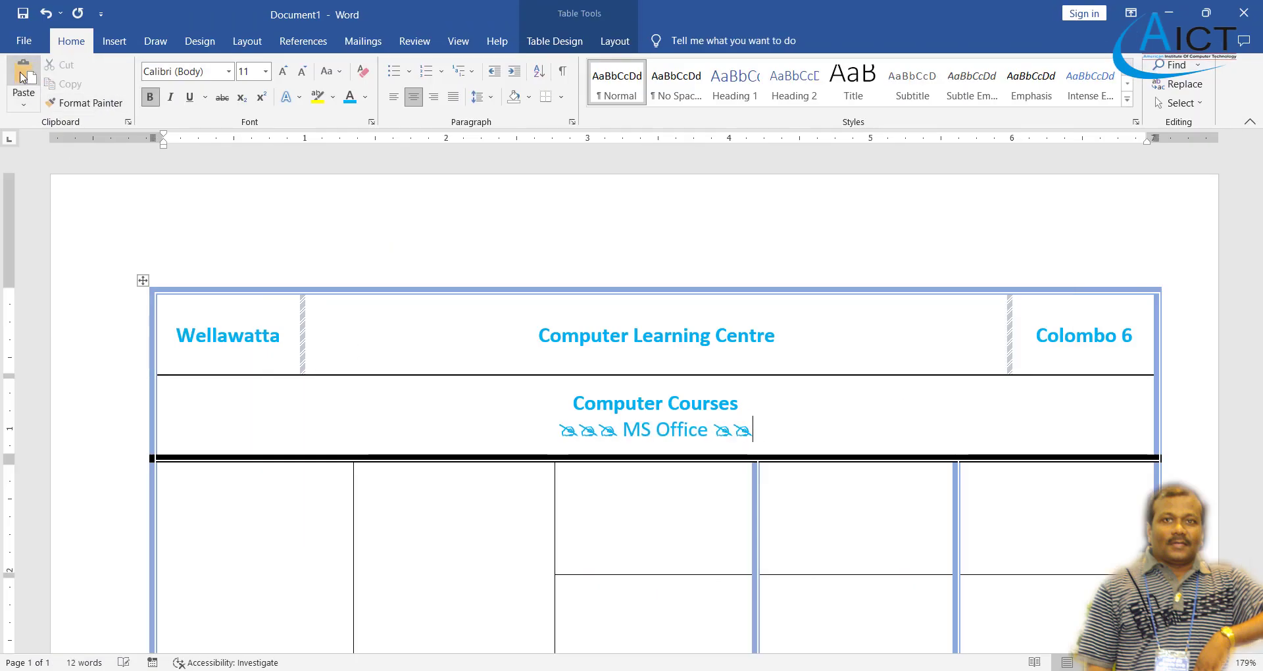
click(23, 78)
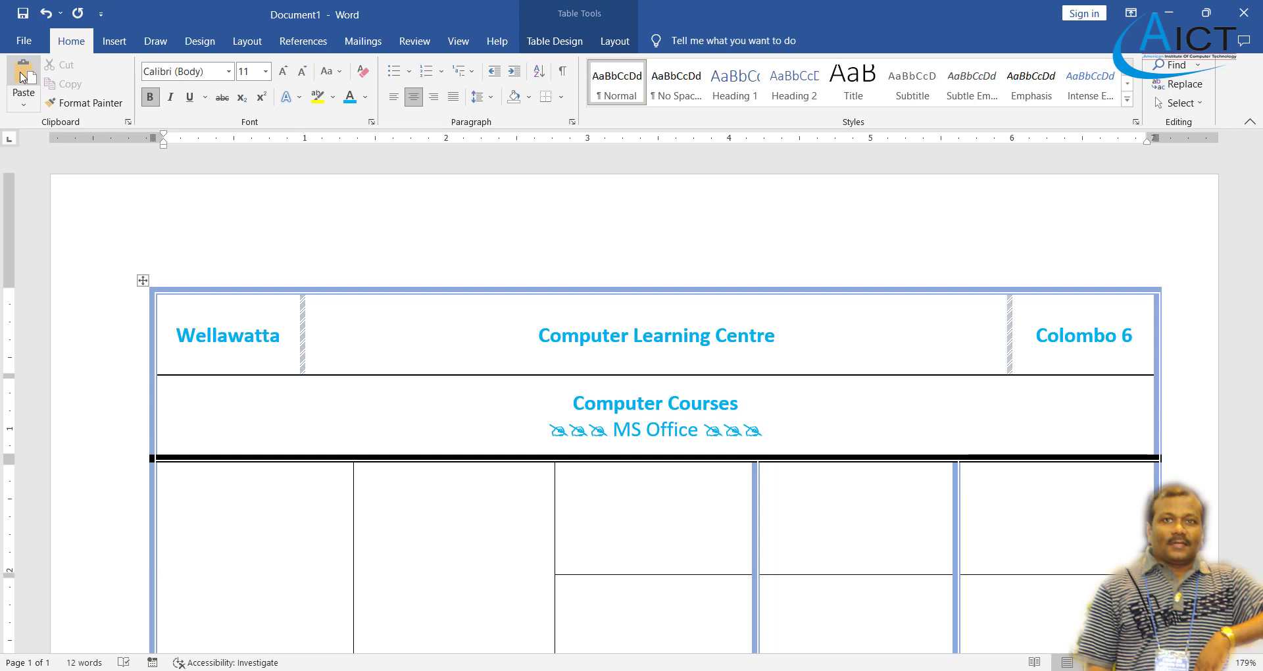
text(MS Windows)
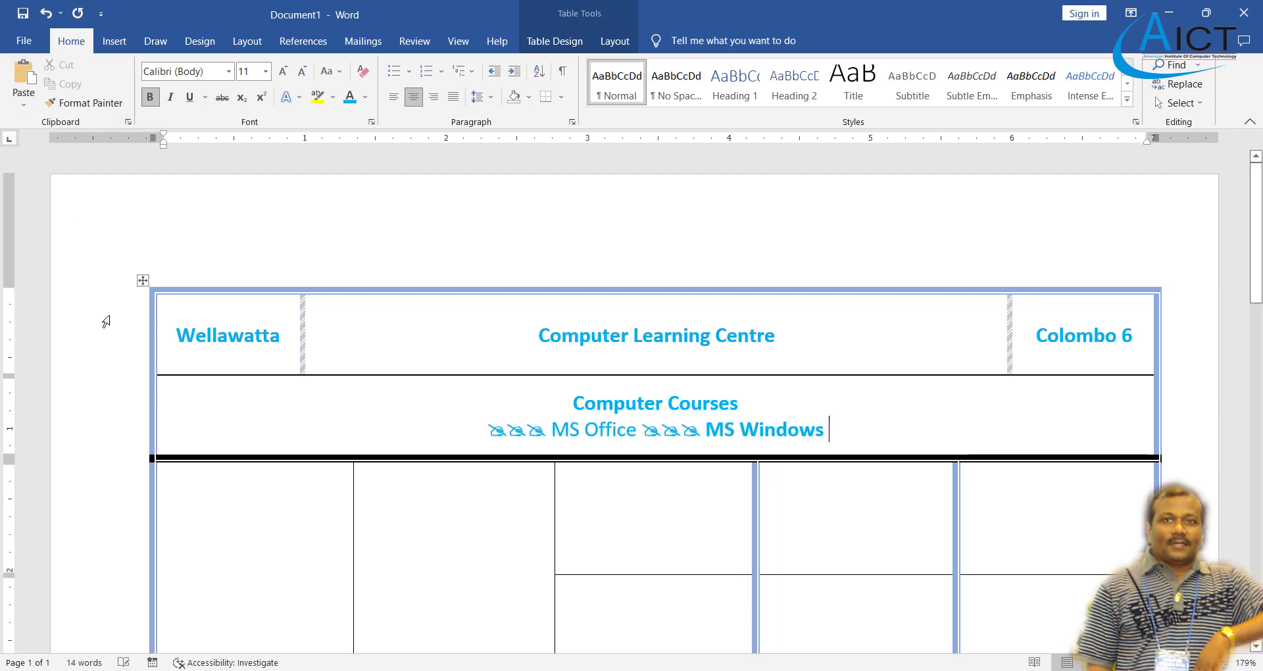
key(alt+Tab)
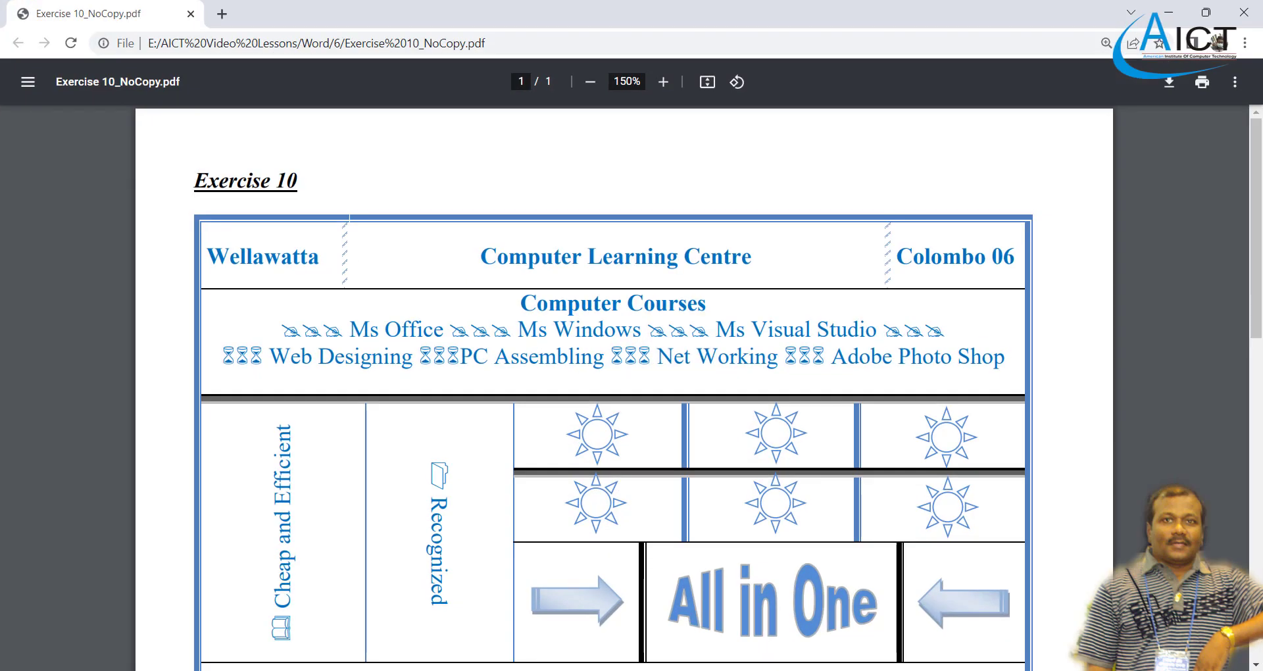
key(alt+Tab)
key(ctrl+v)
key(ctrl+v)
key(ctrl+v)
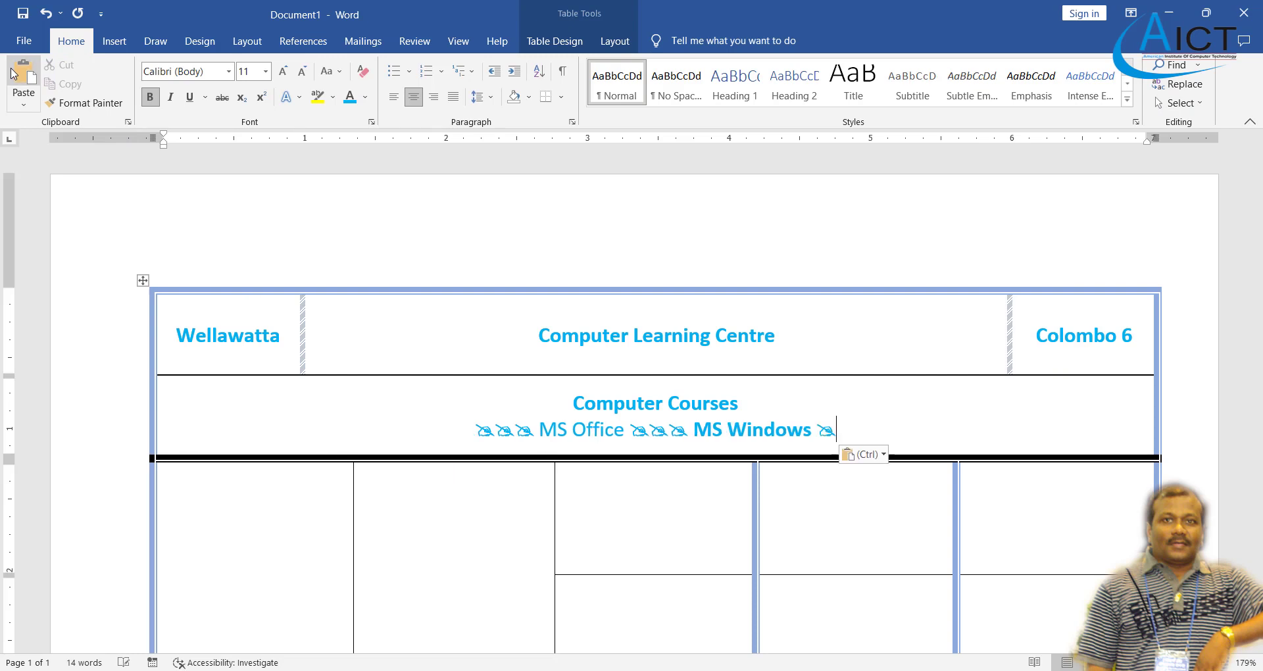
text(MS )
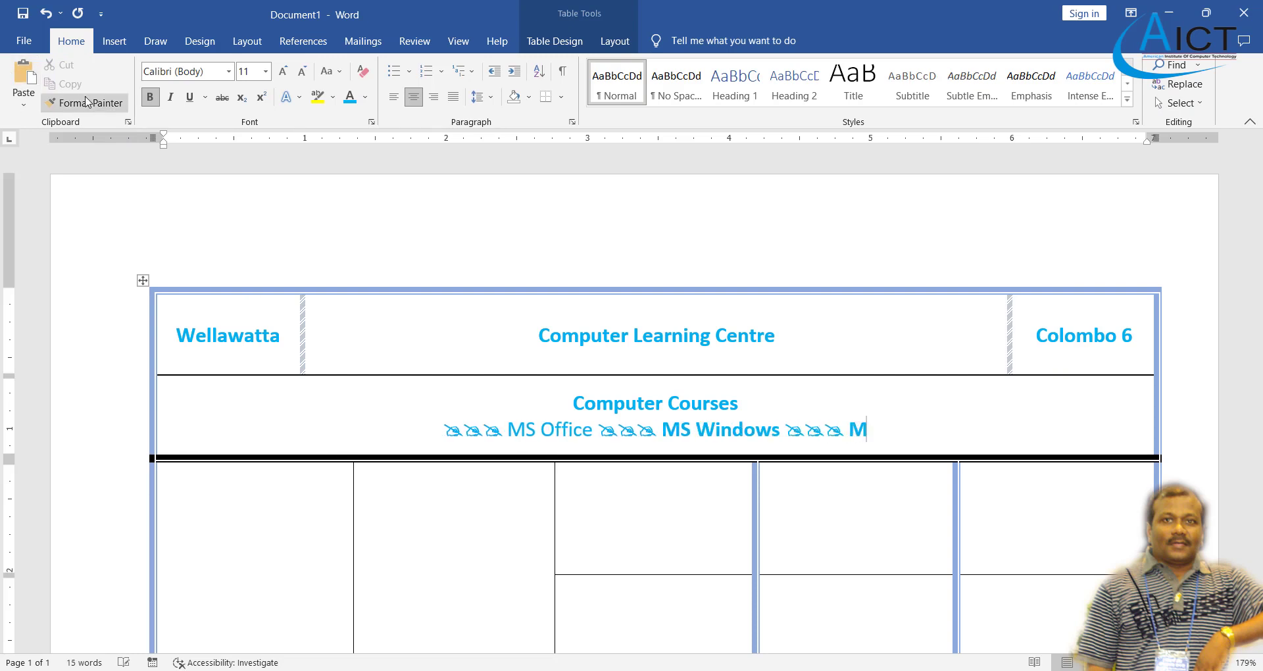
text(Vis)
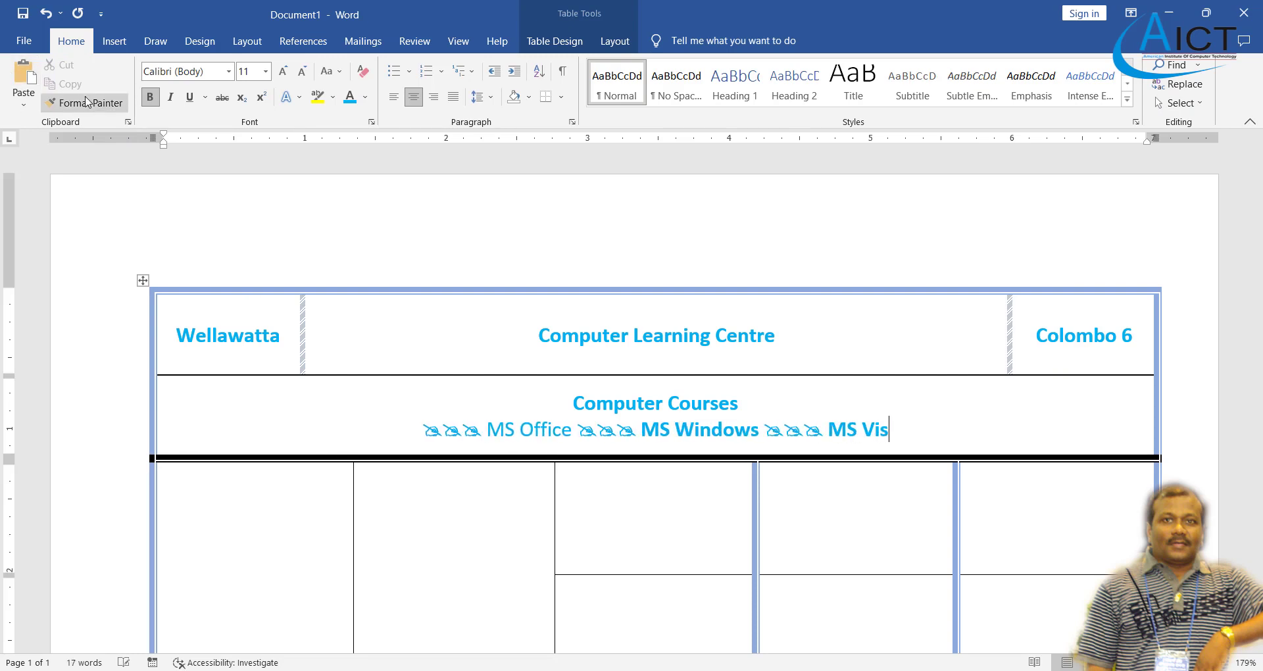
text(ual St)
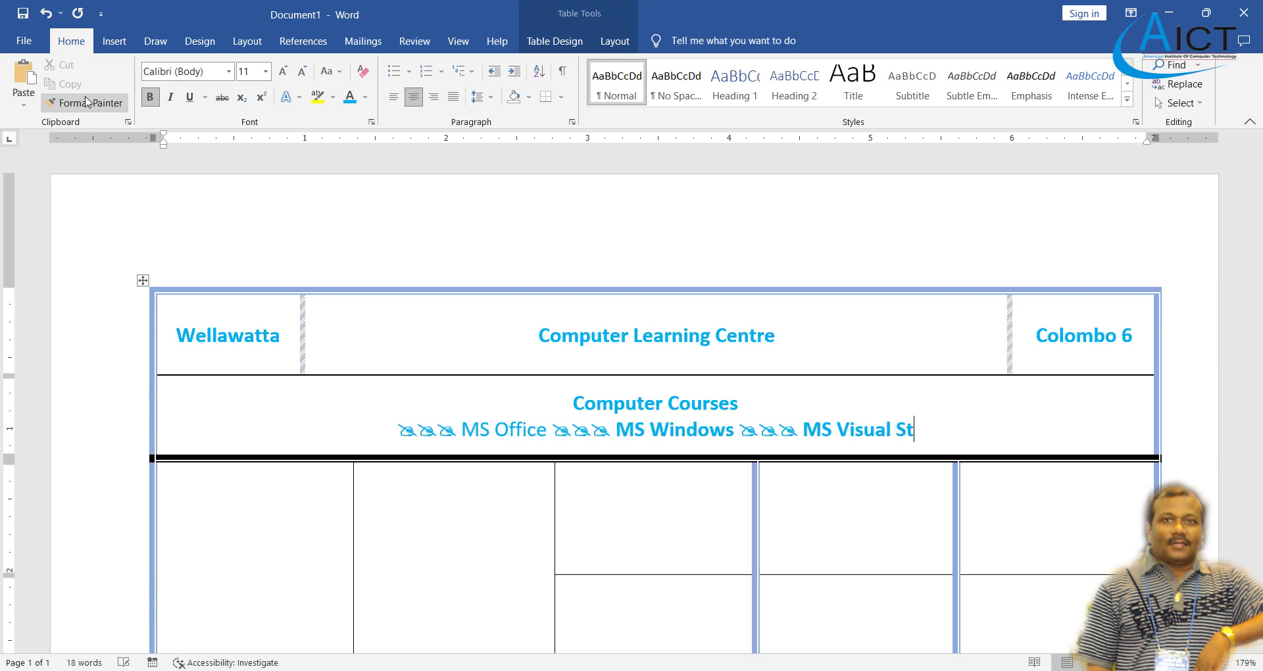
text(udio)
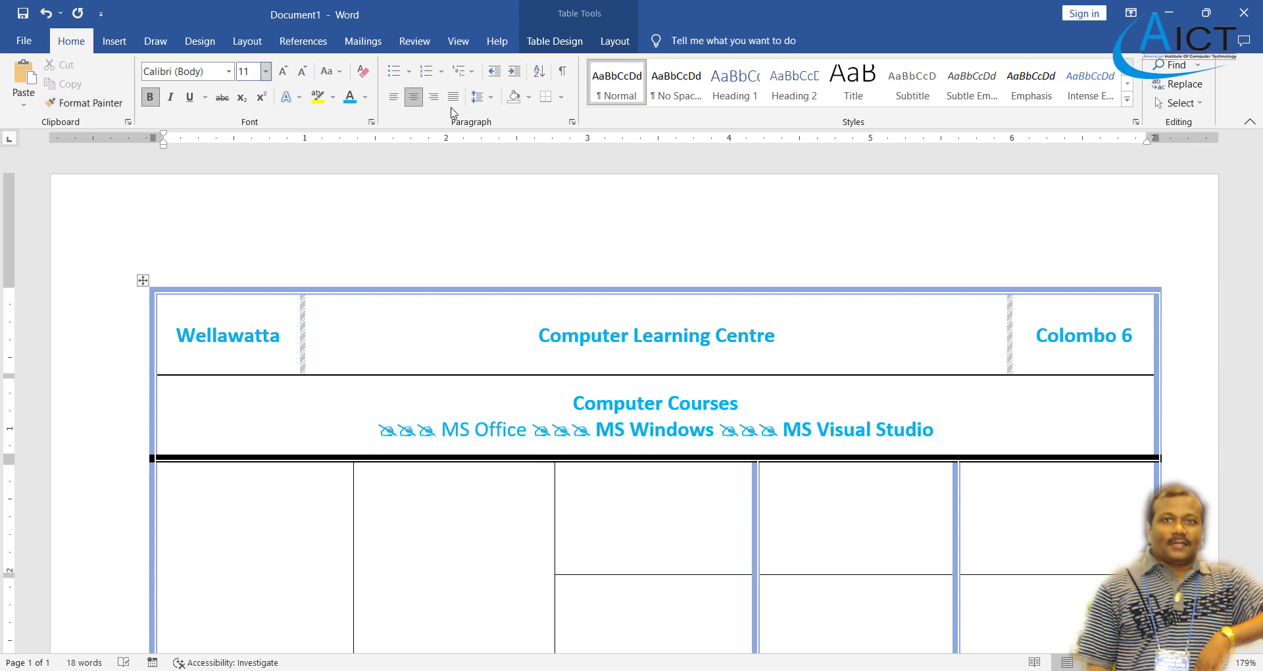
- Remove bold from MS Visual Studio and MS Windows, then start a new line
drag(933, 436, 598, 432)
click(151, 97)
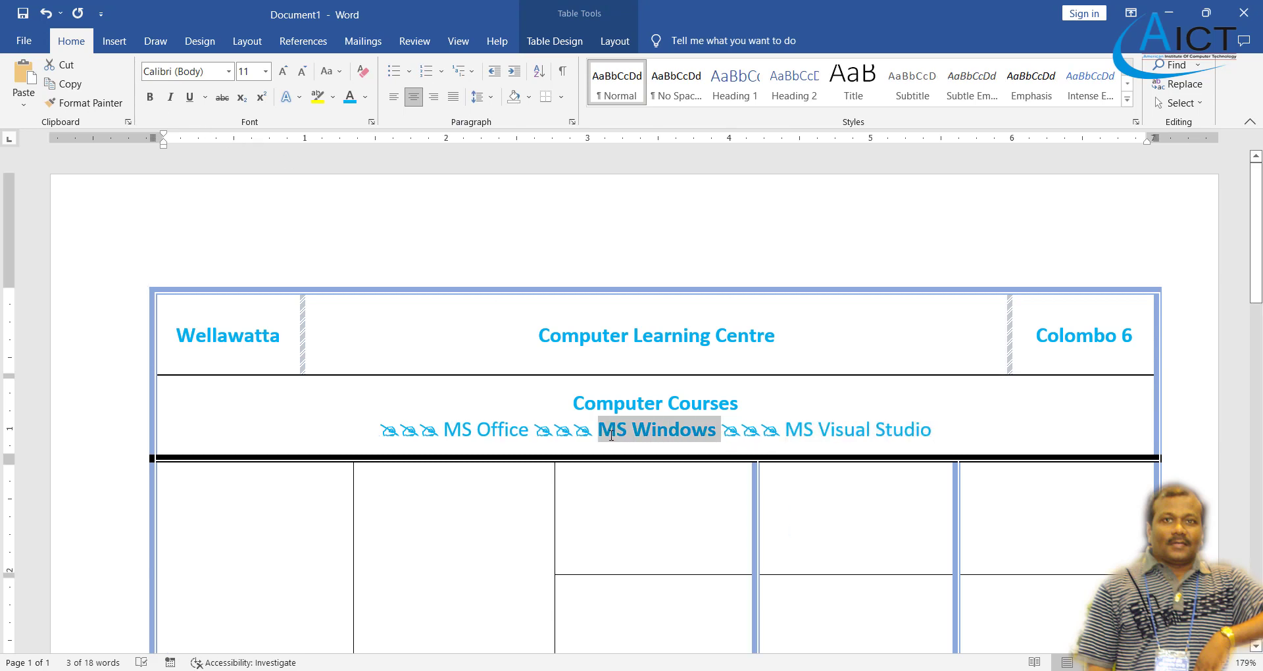
click(151, 98)
click(942, 430)
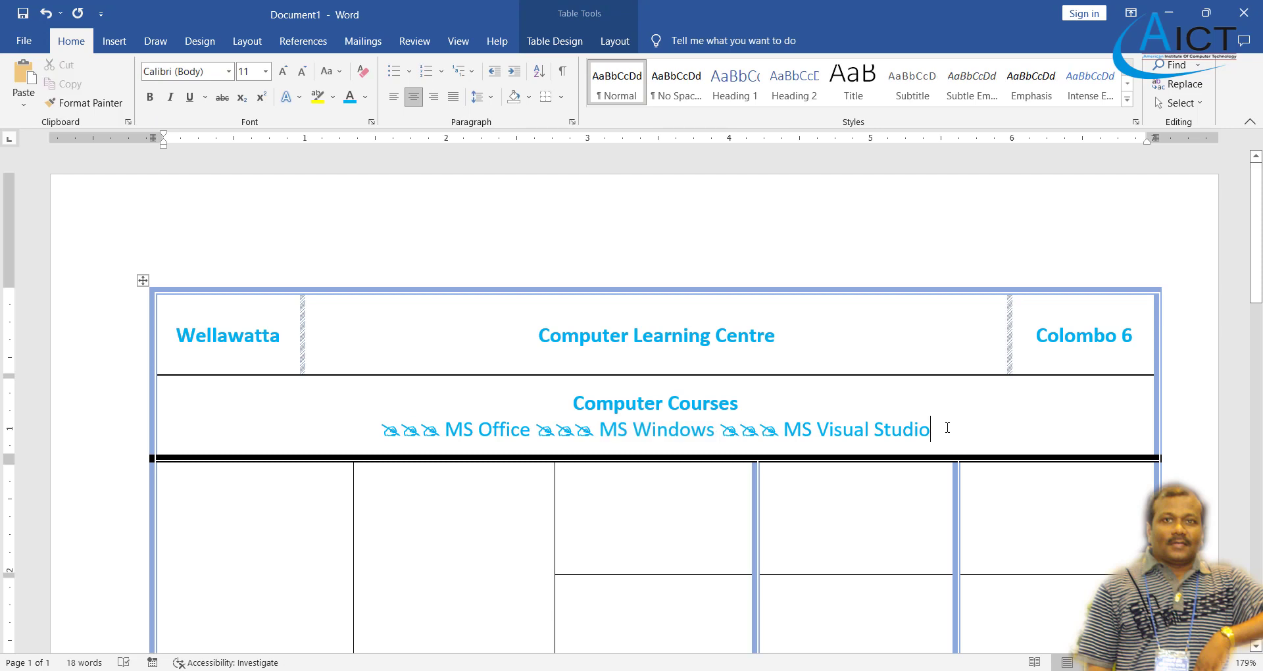
key(Return)
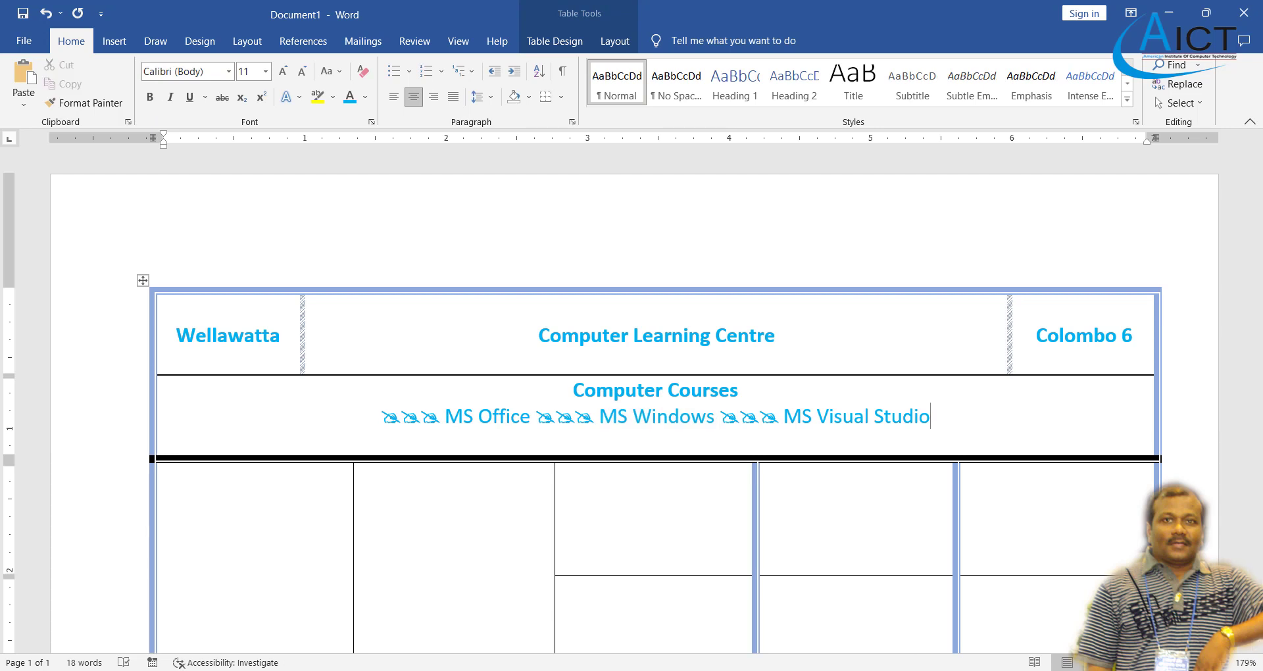
key(alt+Tab)
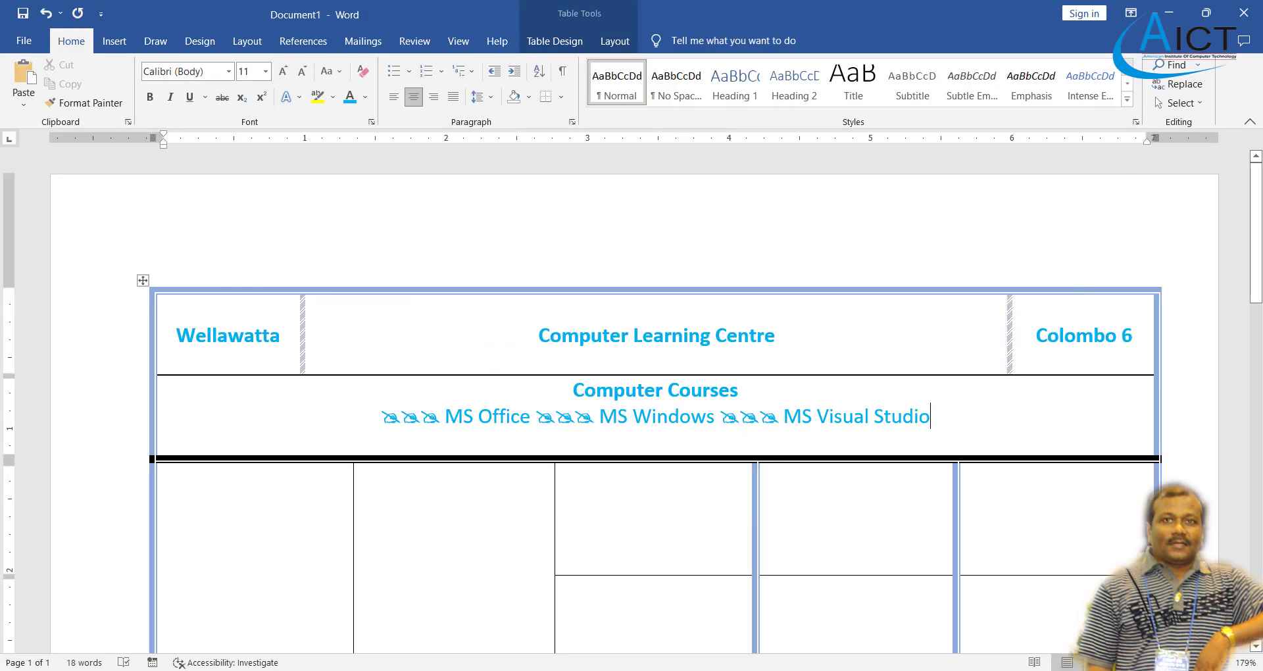
- Insert the Wingdings hourglass symbol after MS Visual Studio, checking the Exercise 10 PDF
click(115, 41)
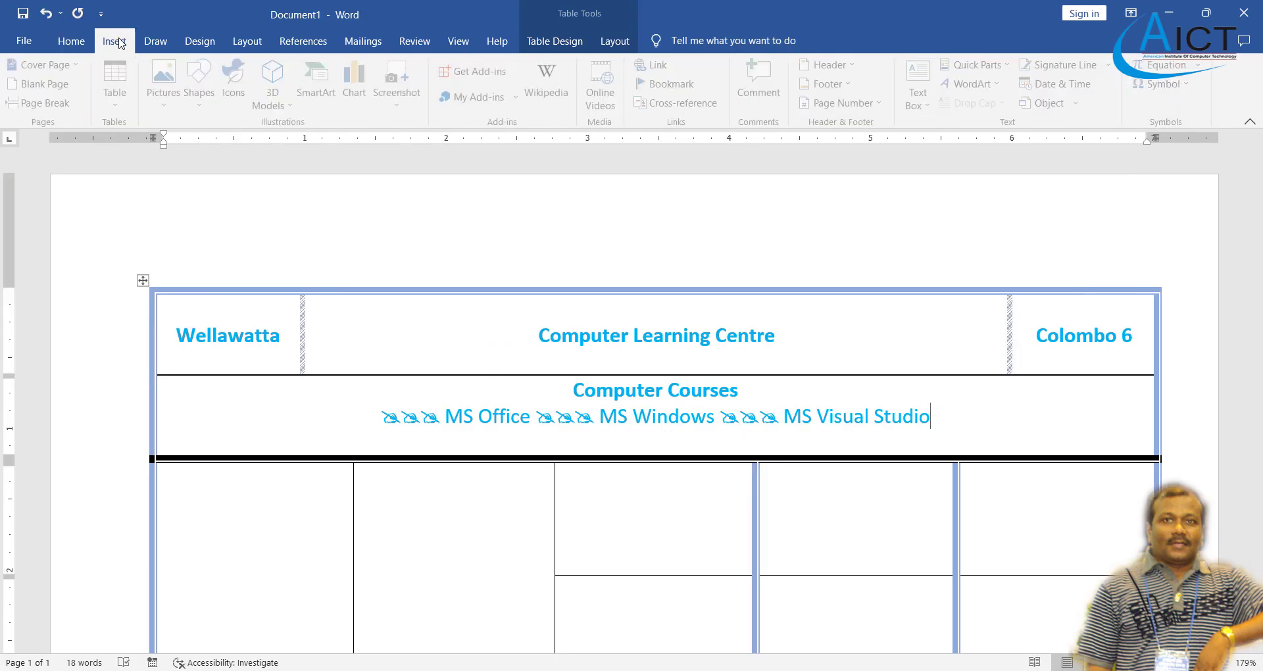
click(1175, 85)
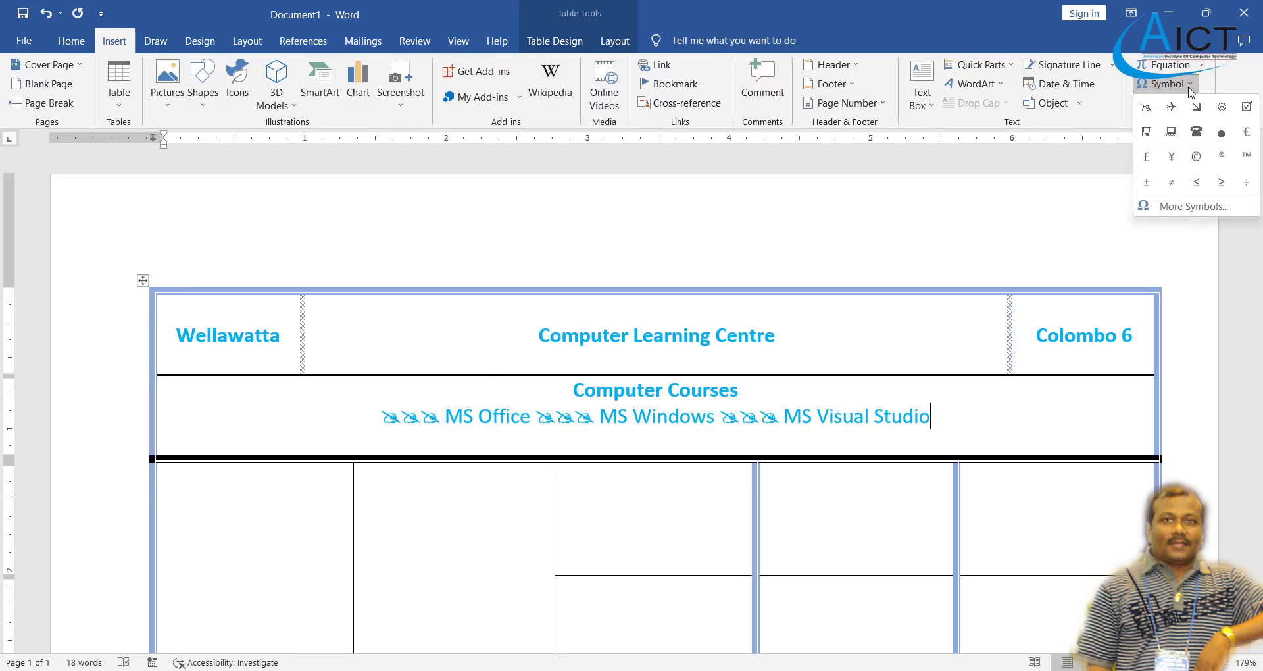
click(1195, 216)
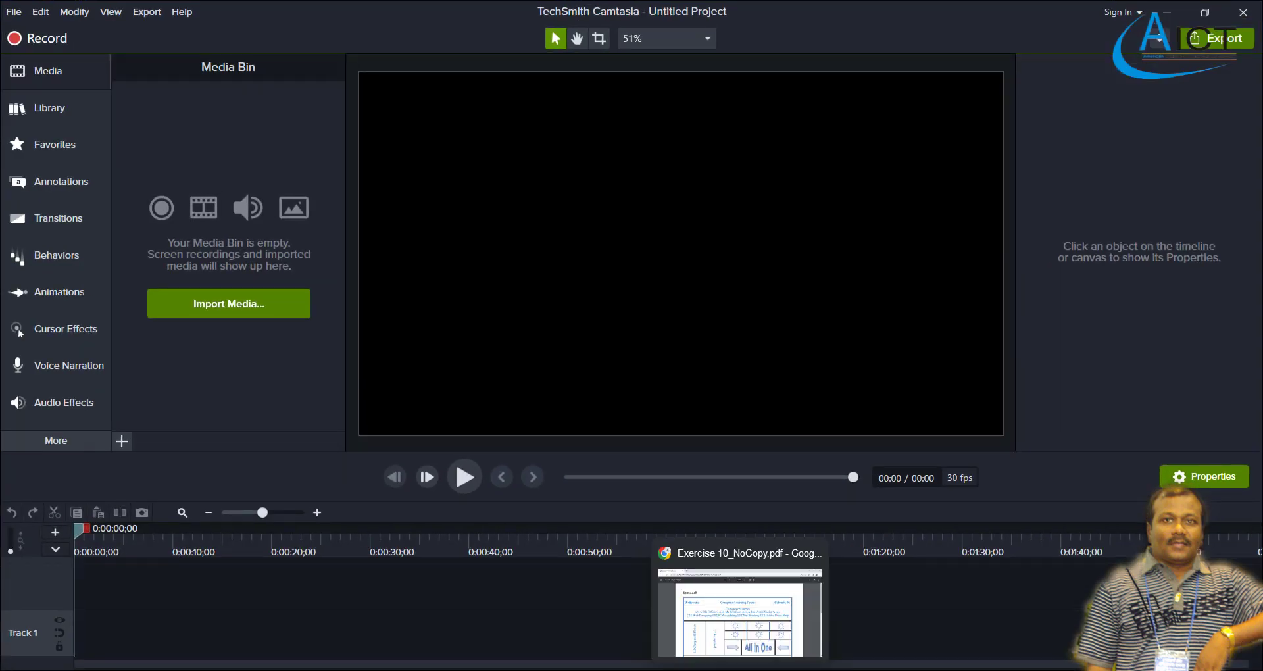
click(740, 669)
click(739, 670)
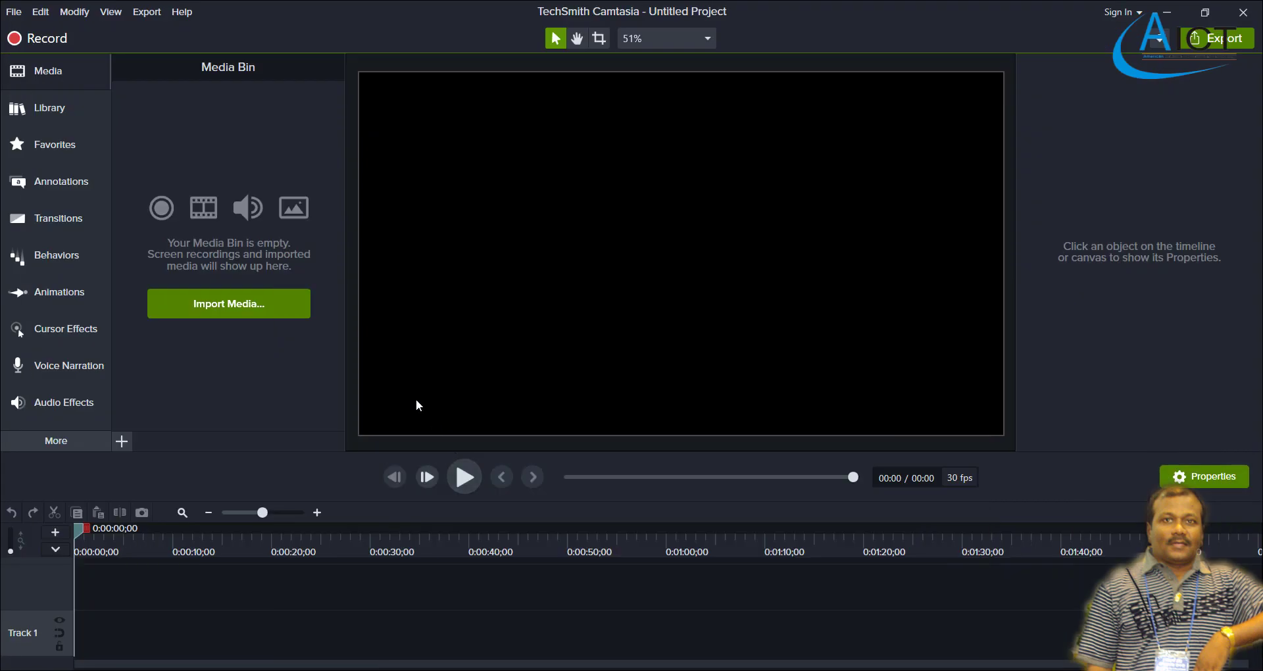
click(739, 669)
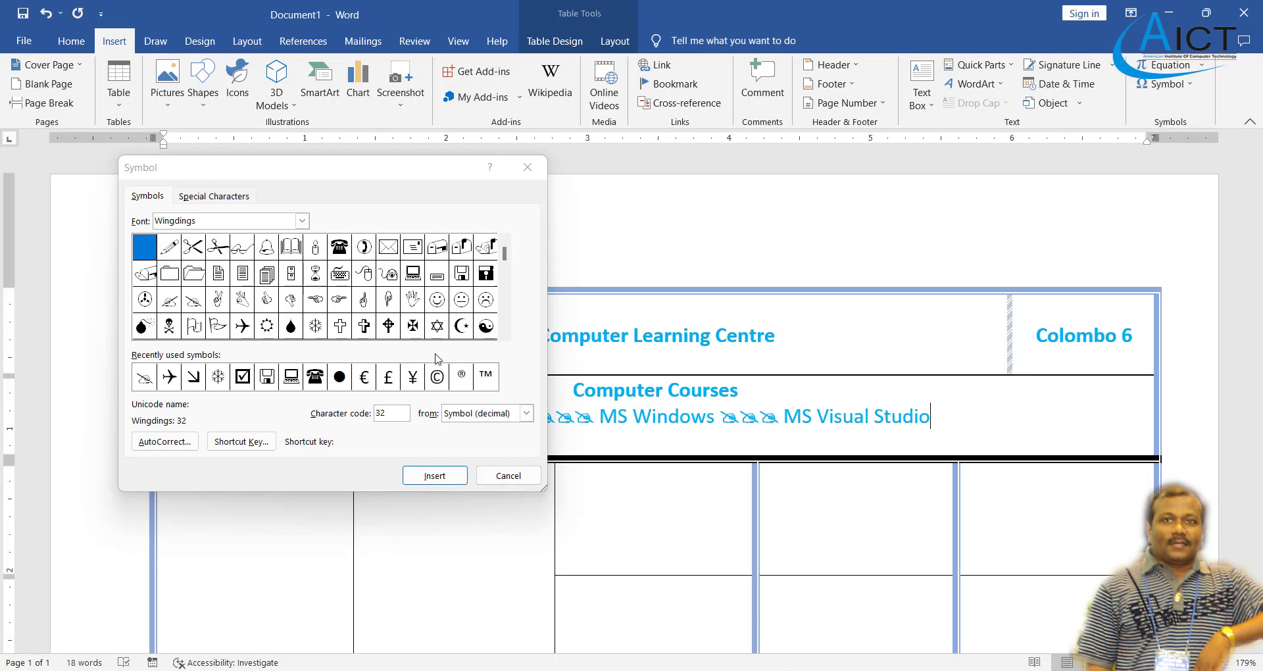
click(315, 274)
click(434, 475)
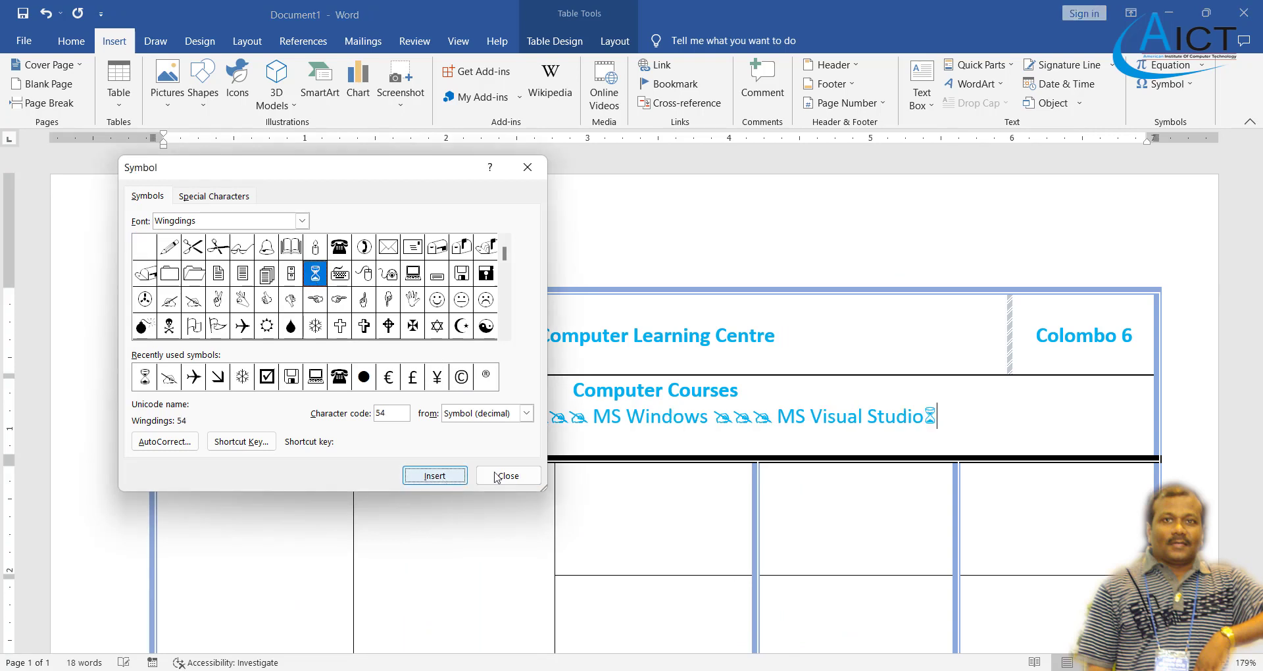
click(510, 476)
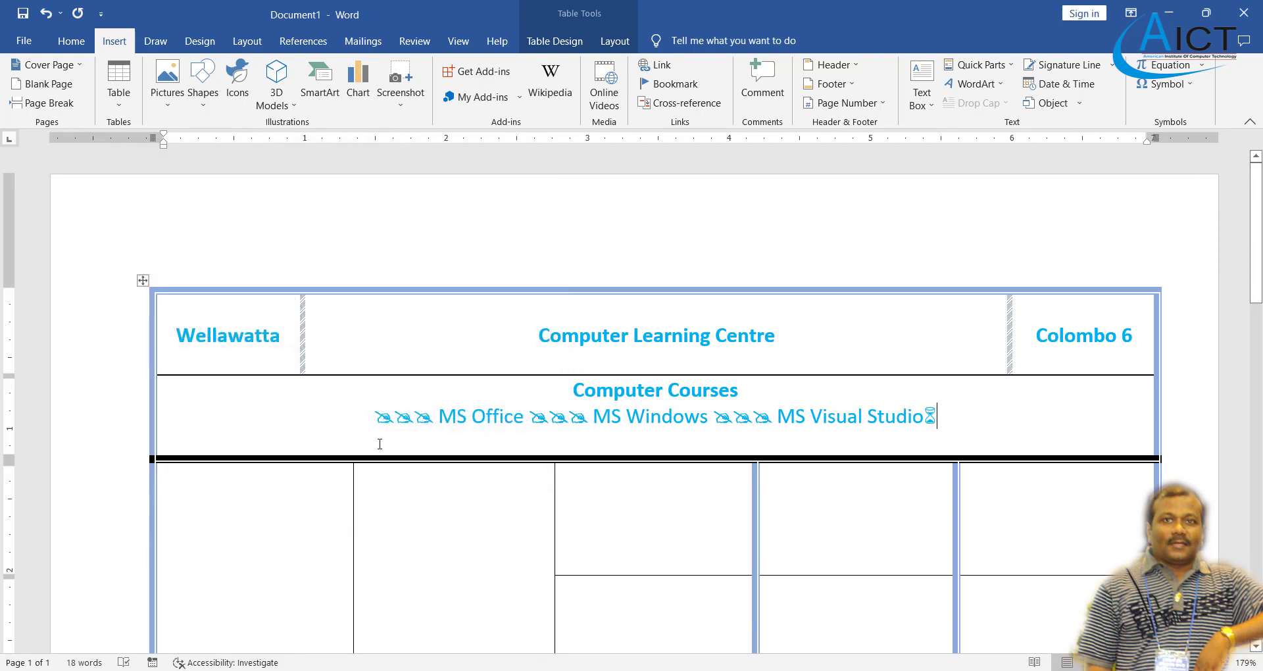
- Move the hourglass onto its own centred line and select it
click(925, 416)
key(Return)
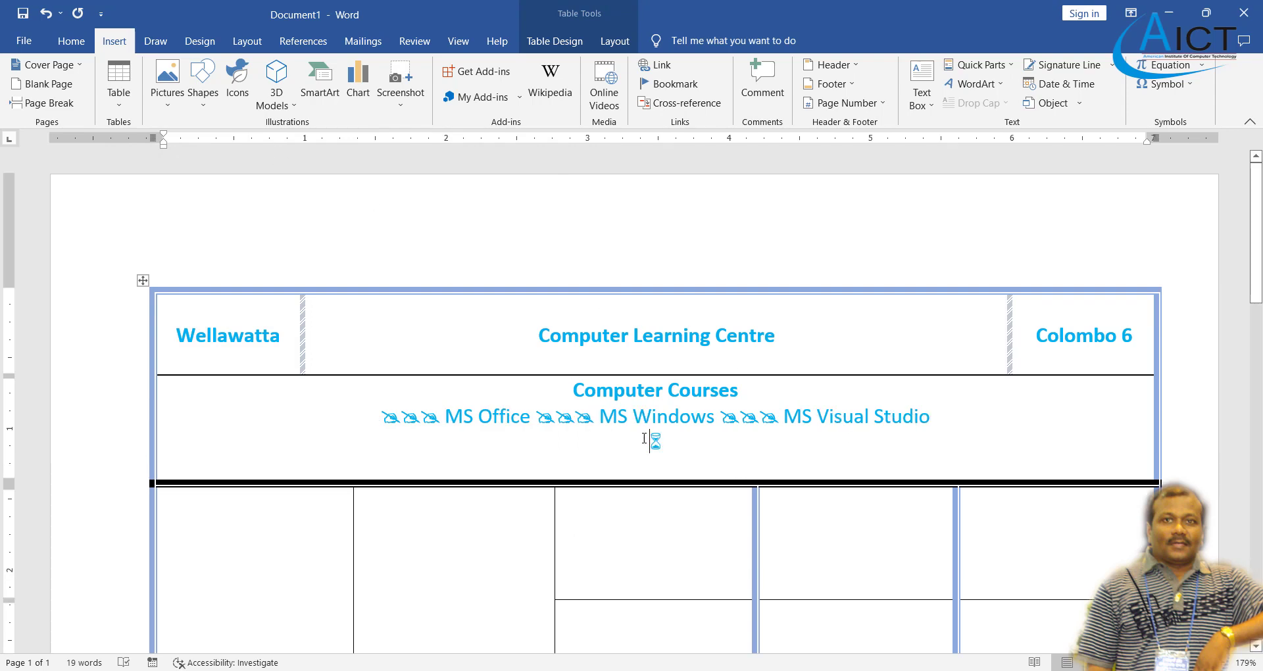
double_click(656, 442)
key(super+c)
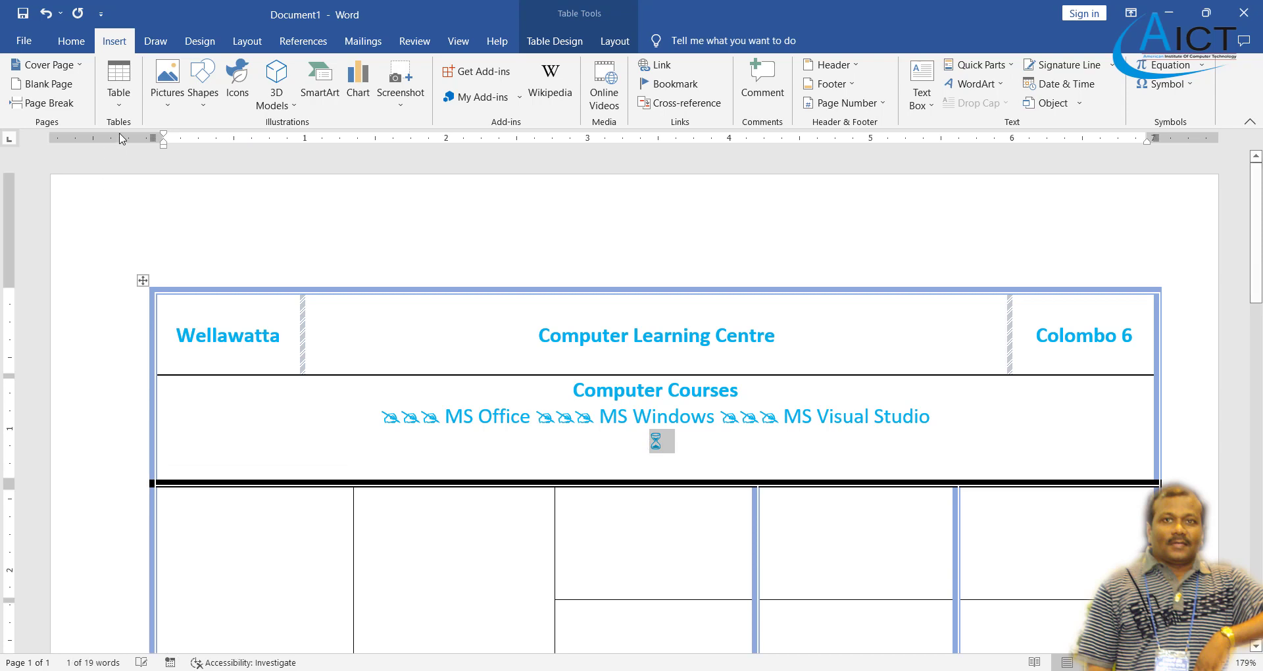
click(71, 41)
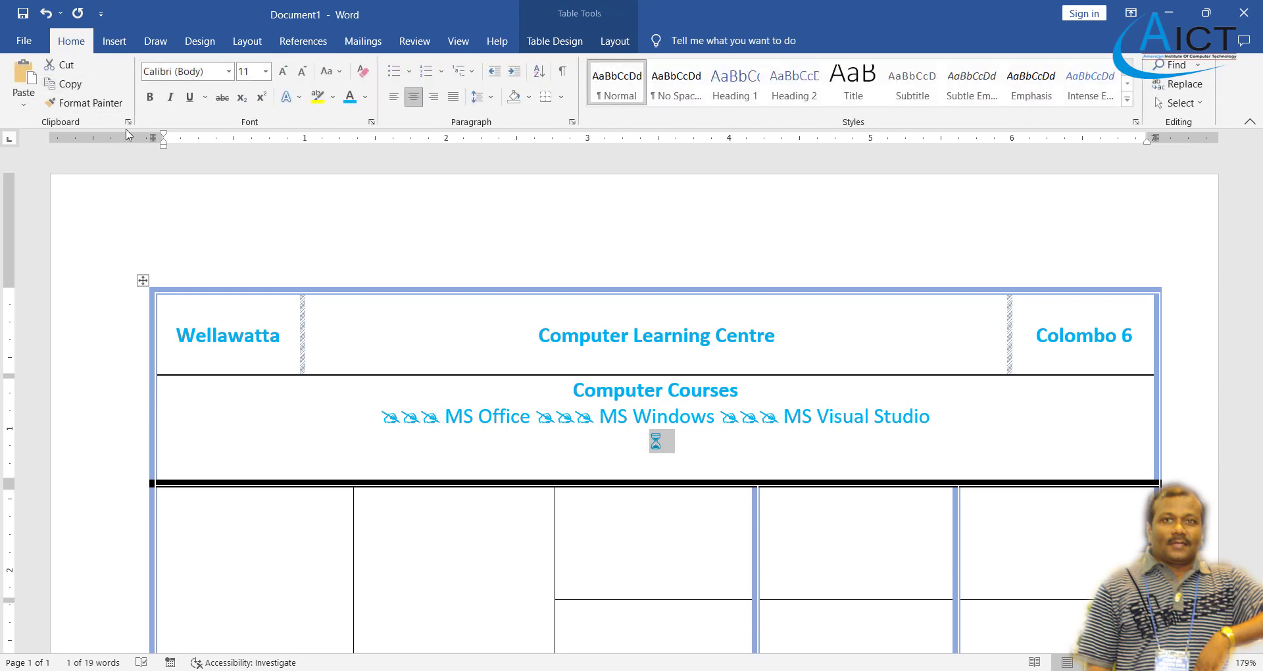
- Paste hourglass copies after the first and remove the stray extra lines
click(686, 464)
click(23, 78)
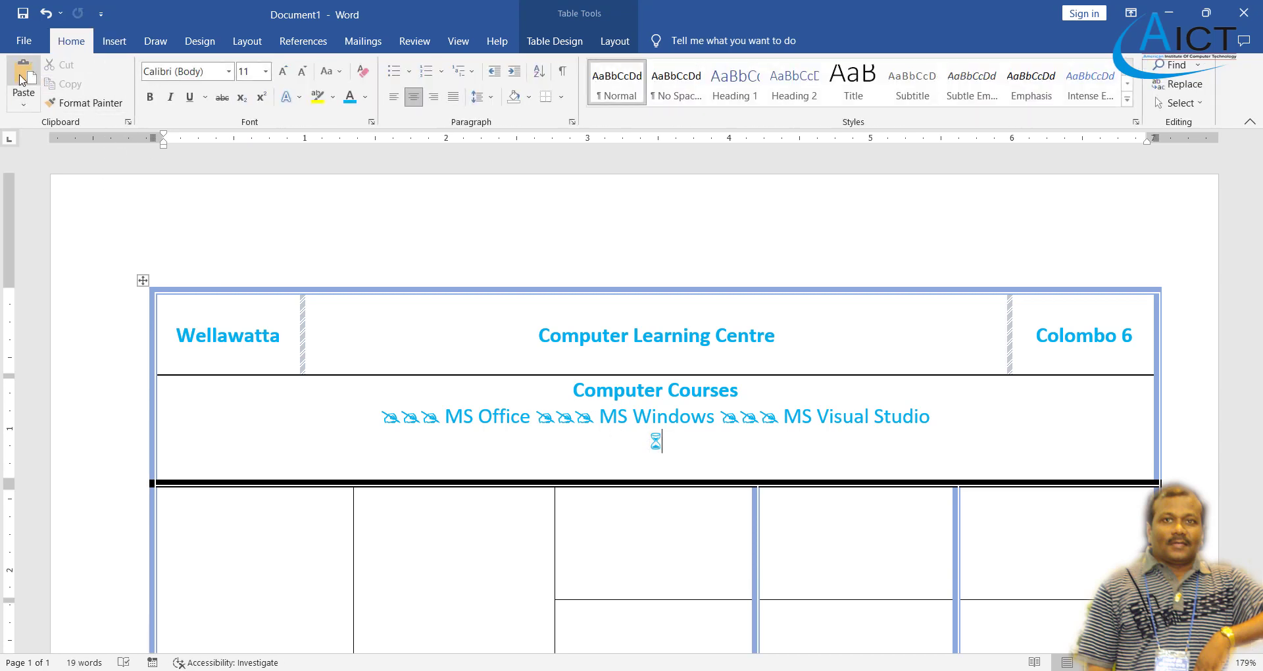
click(23, 77)
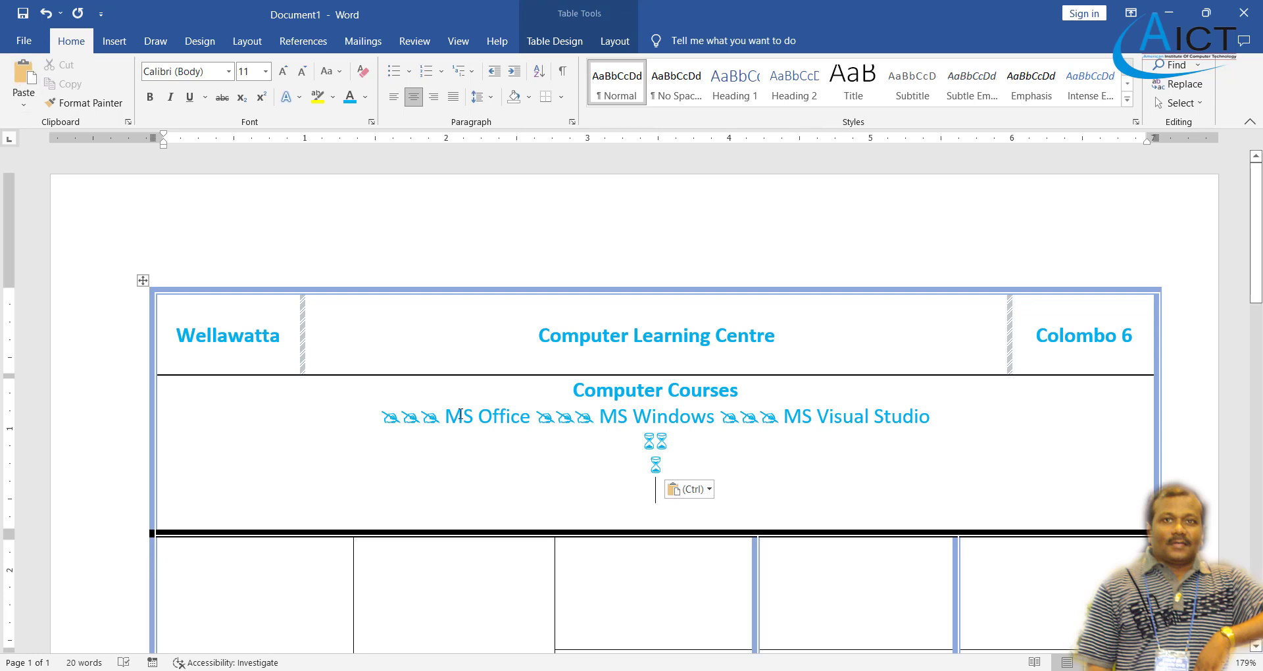
key(BackSpace)
key(BackSpace)
key(BackSpace)
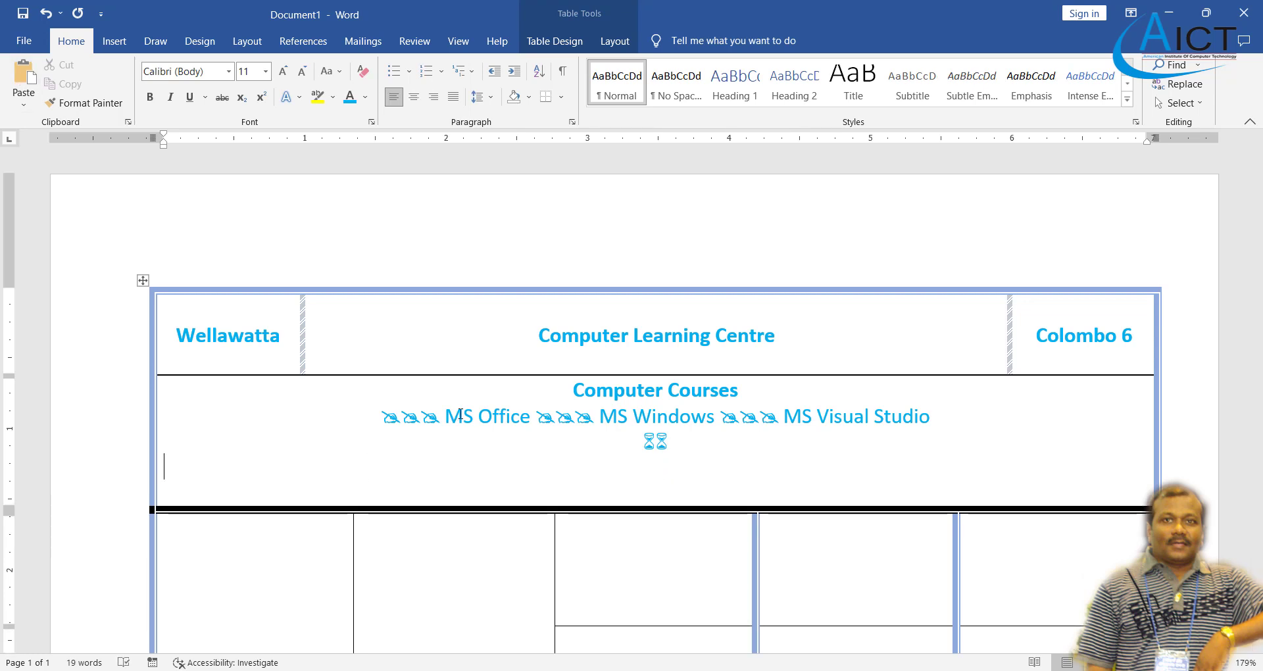
key(BackSpace)
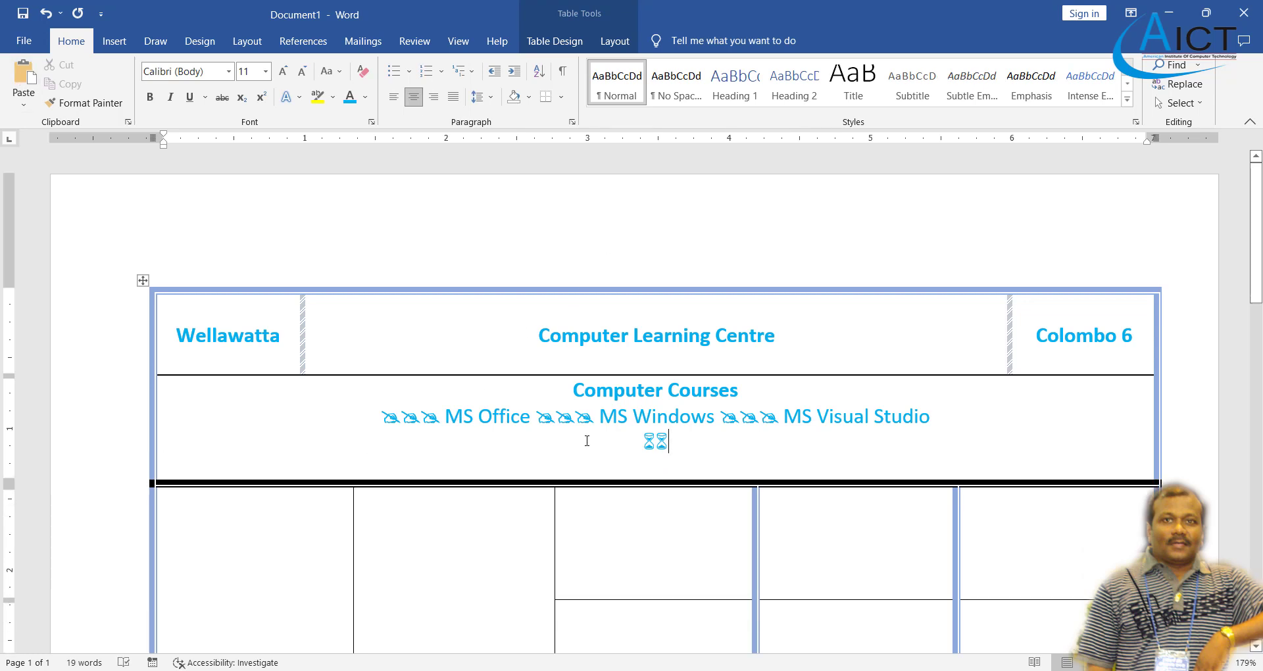
- Add a third hourglass so three sit in a row, then view the reference PDF
drag(668, 440, 656, 441)
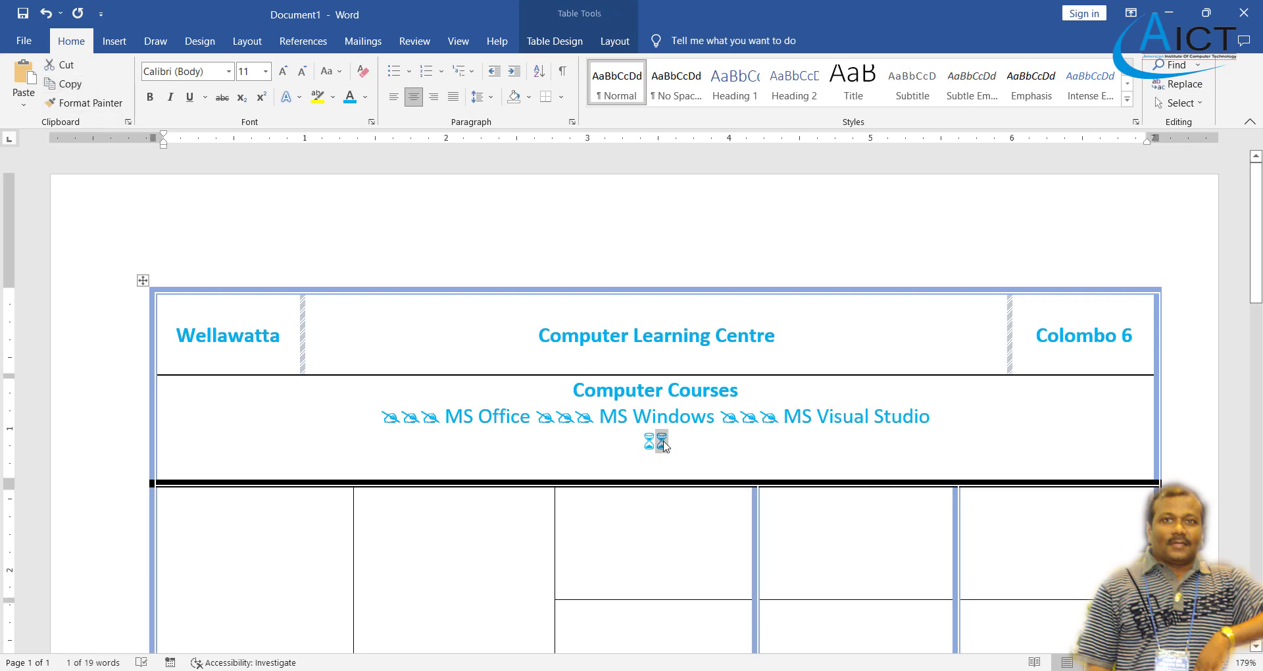
click(676, 442)
click(24, 76)
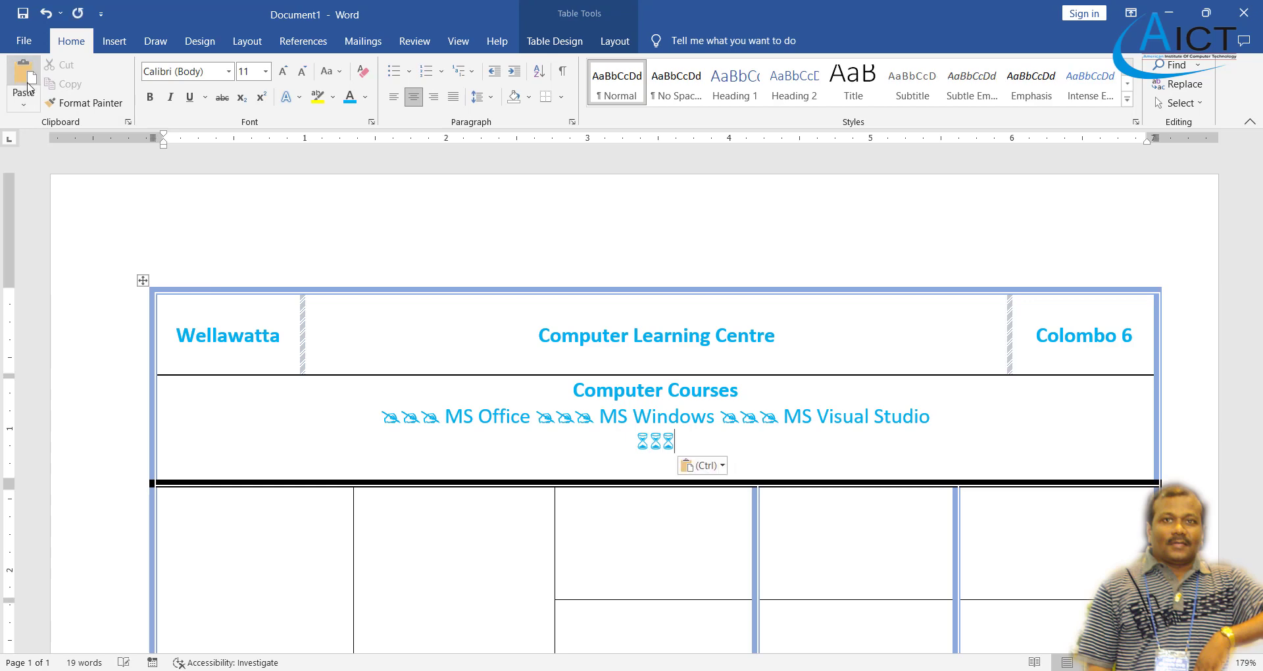
key(alt+Tab)
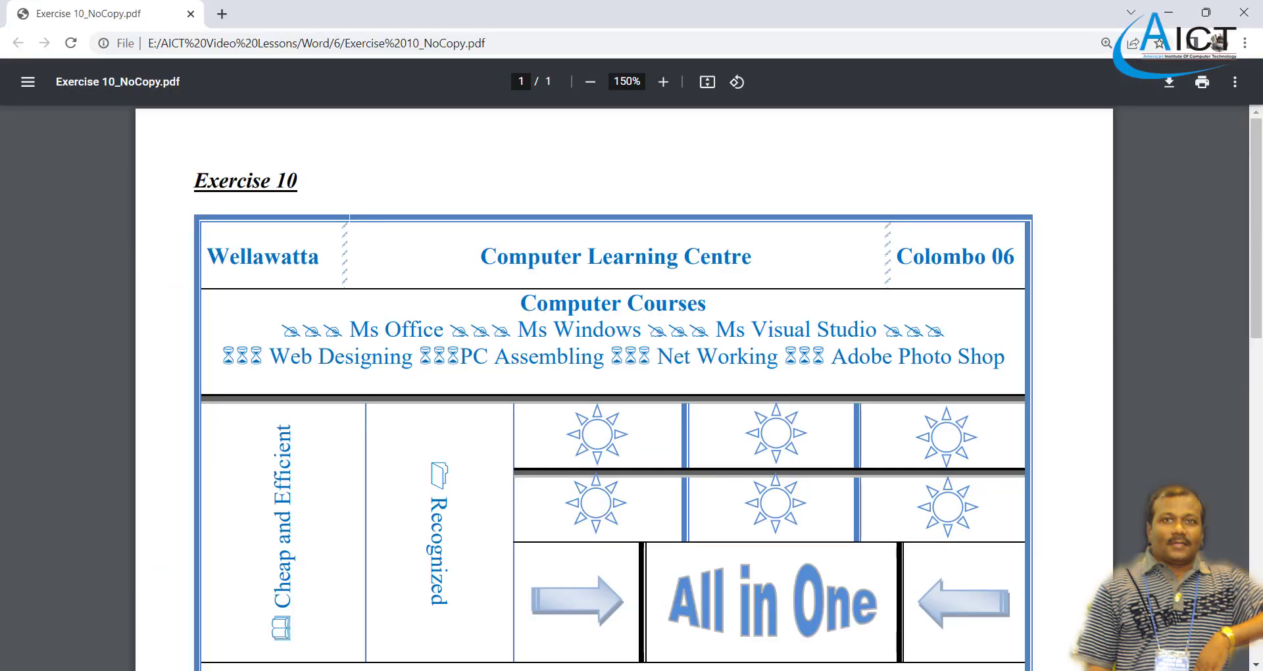
- Type 'Web Designing' followed by three hourglass symbols
key(alt+Tab)
text(Web)
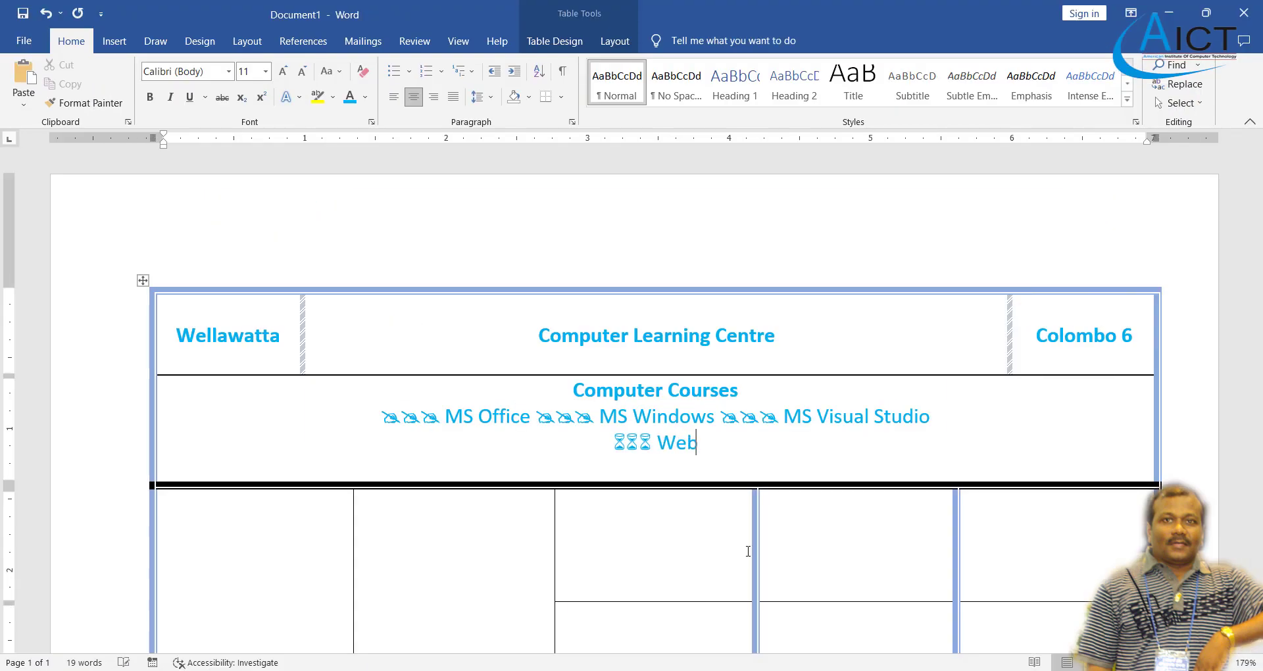
text( Designi)
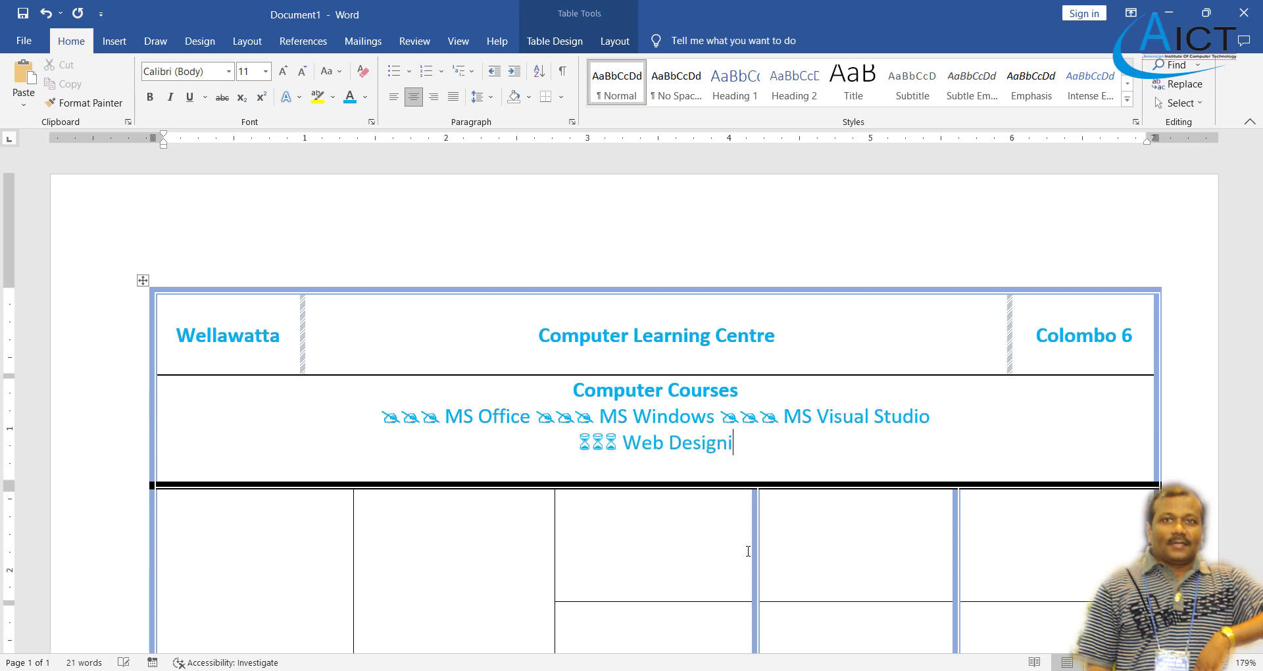
text(ng)
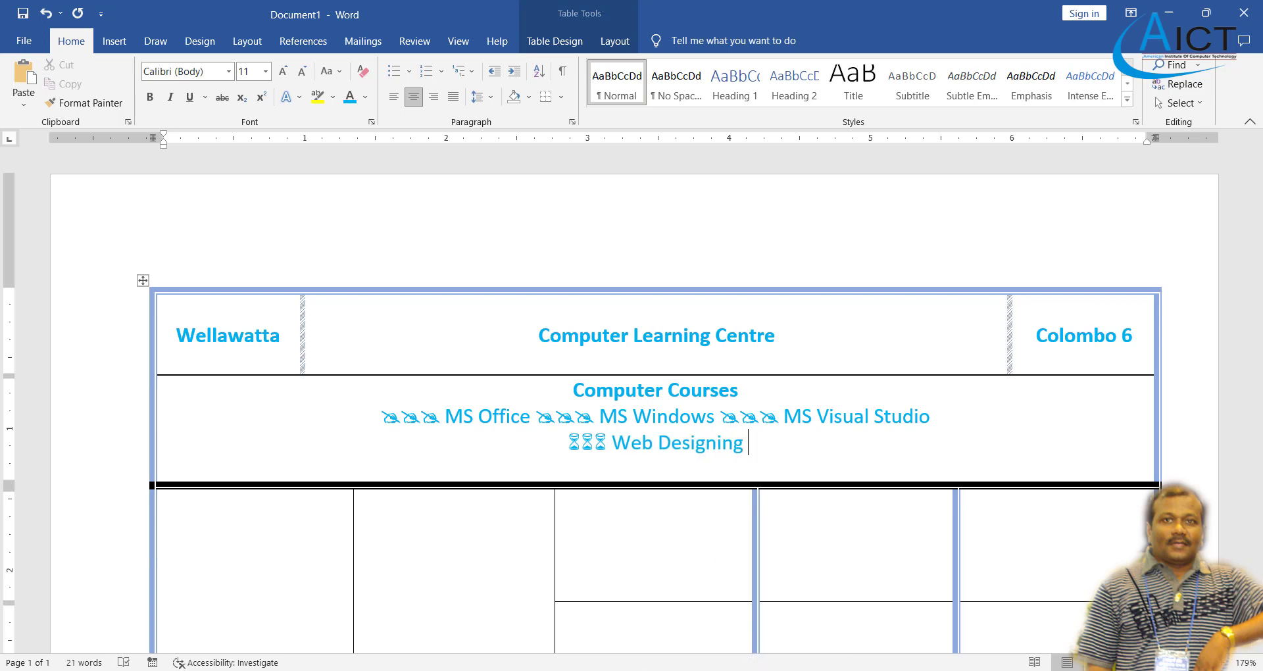
click(741, 668)
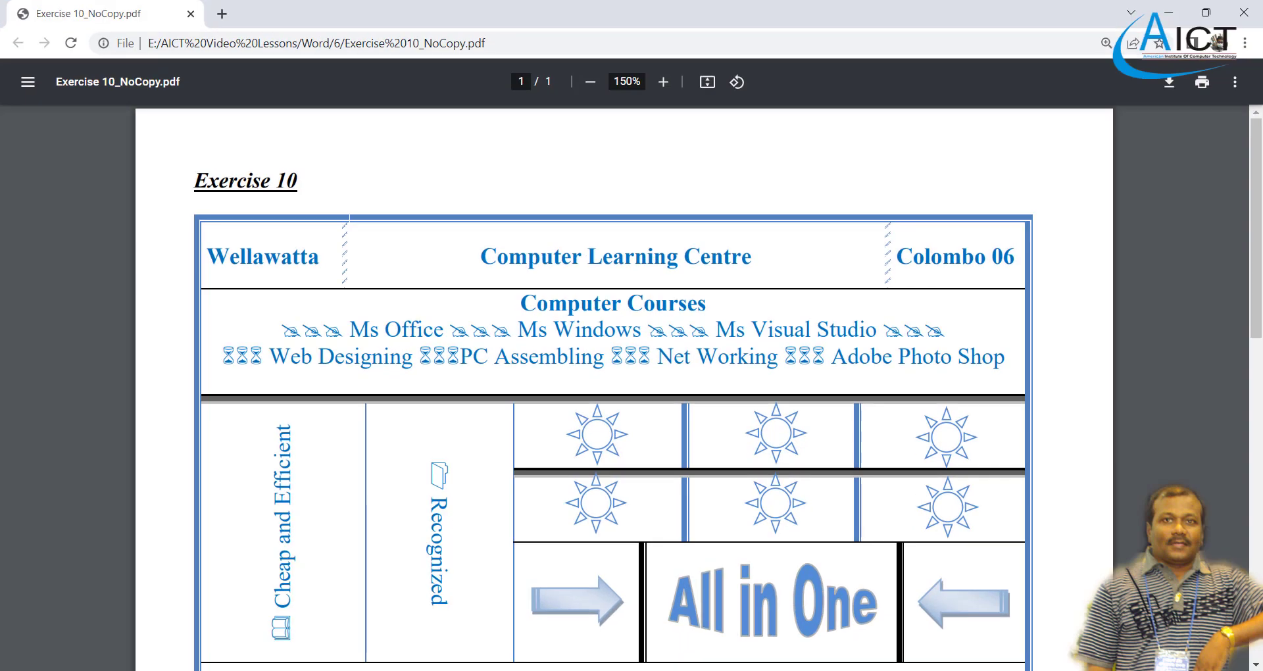
key(alt+Tab)
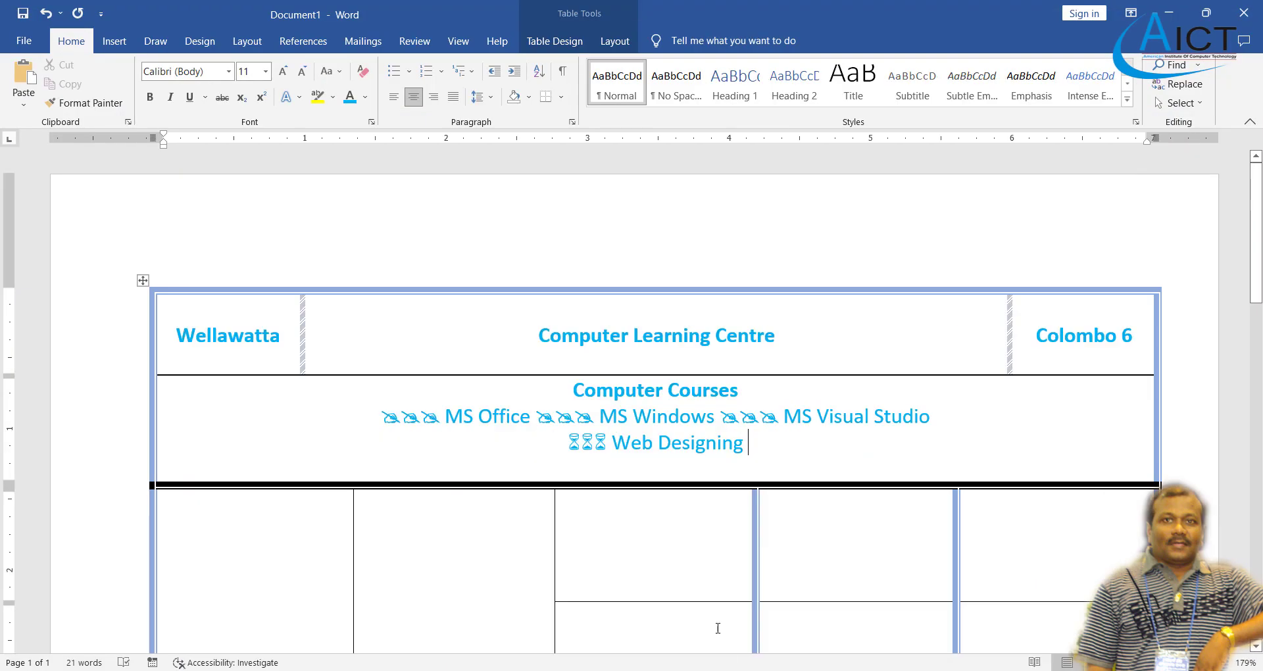
click(24, 78)
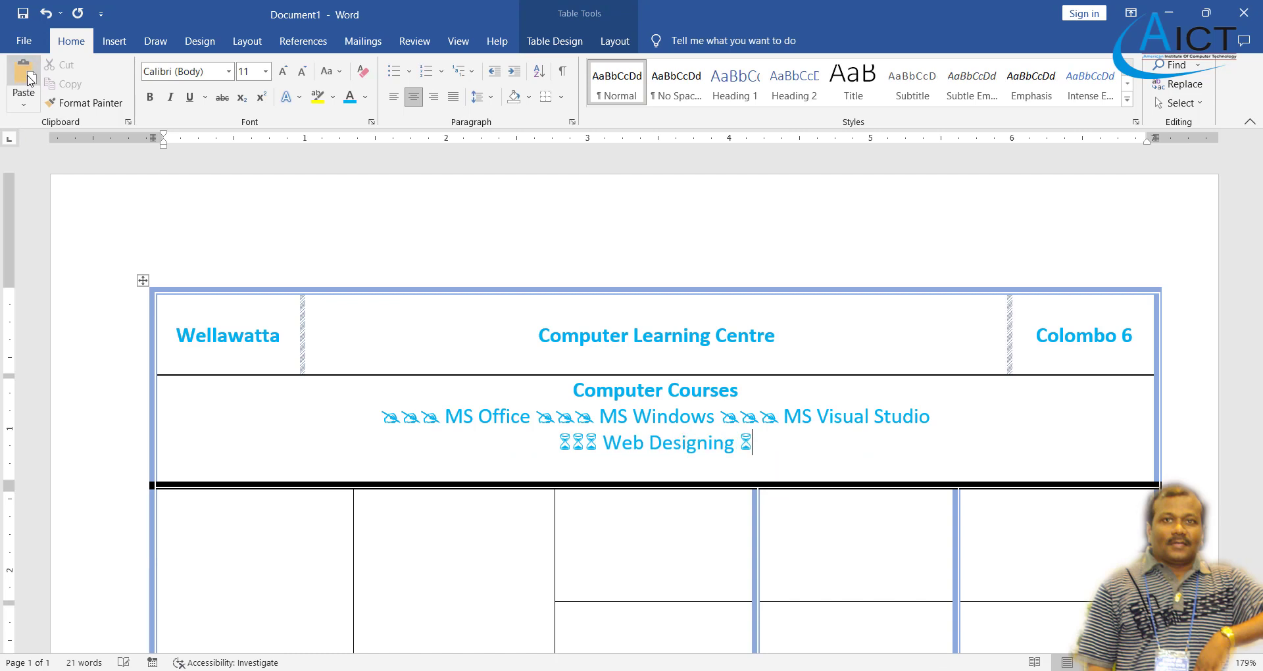
click(27, 79)
click(28, 78)
- Add 'PC Assembling', 'Networking' and 'Adobe Photoshop', separated by three hourglasses each
text(PC)
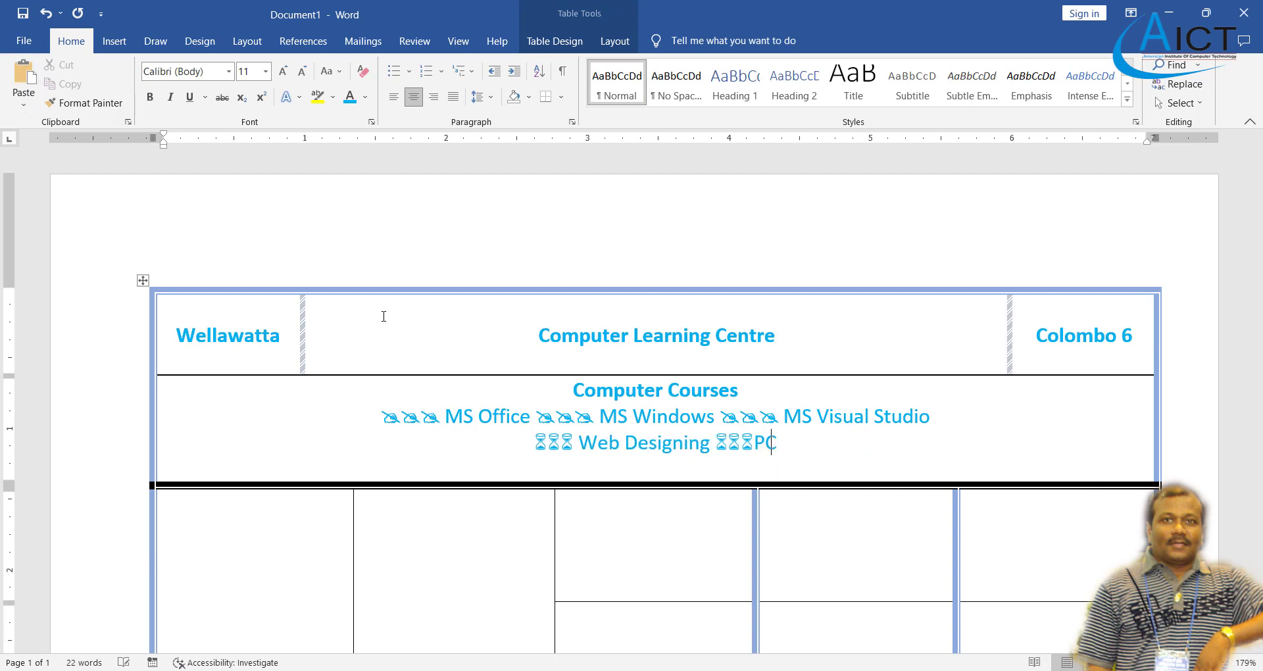
text( Assem)
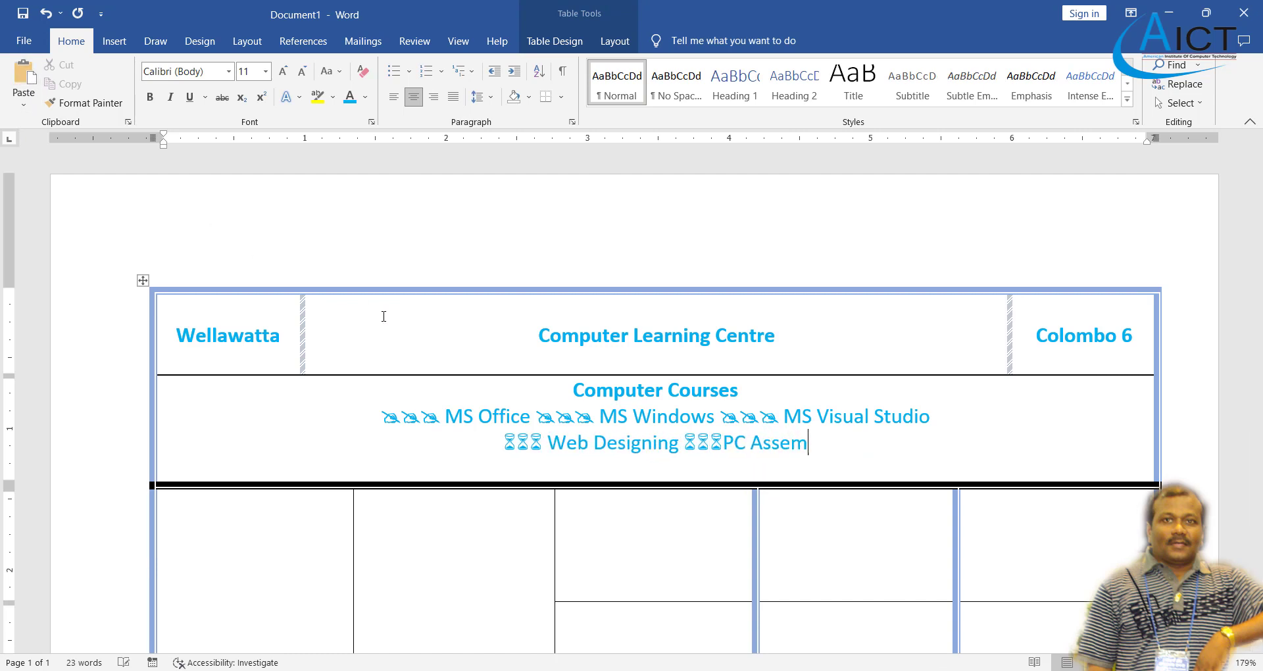
text(blin)
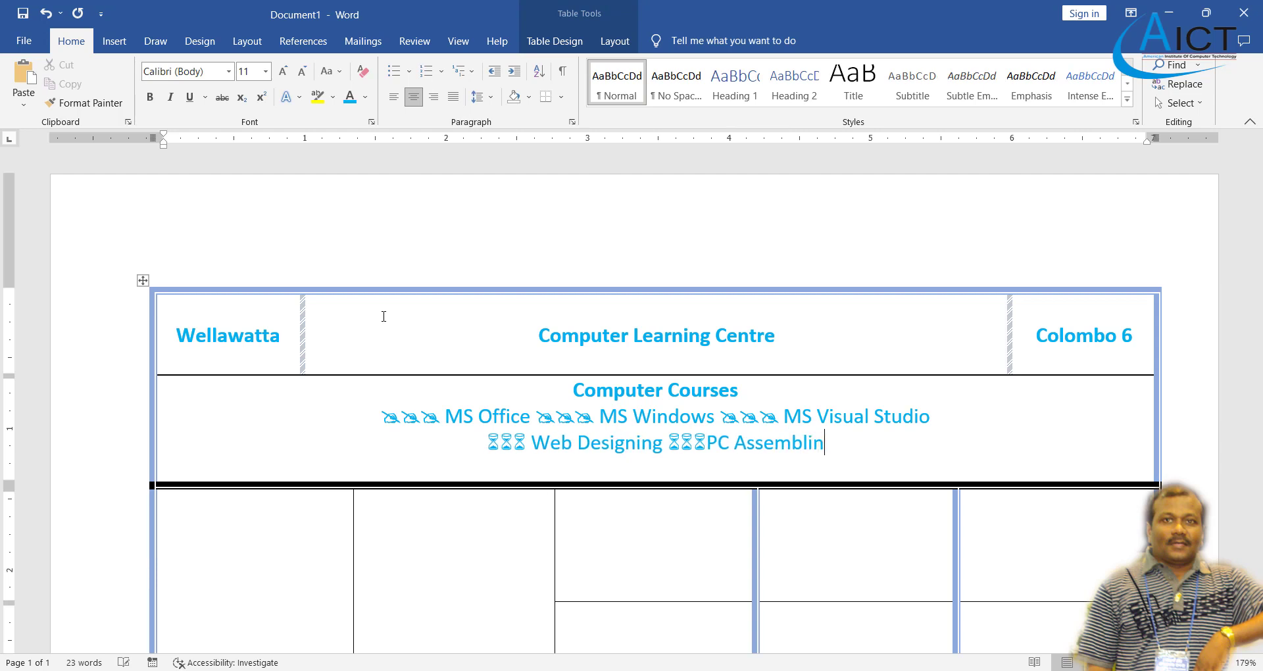
text(g)
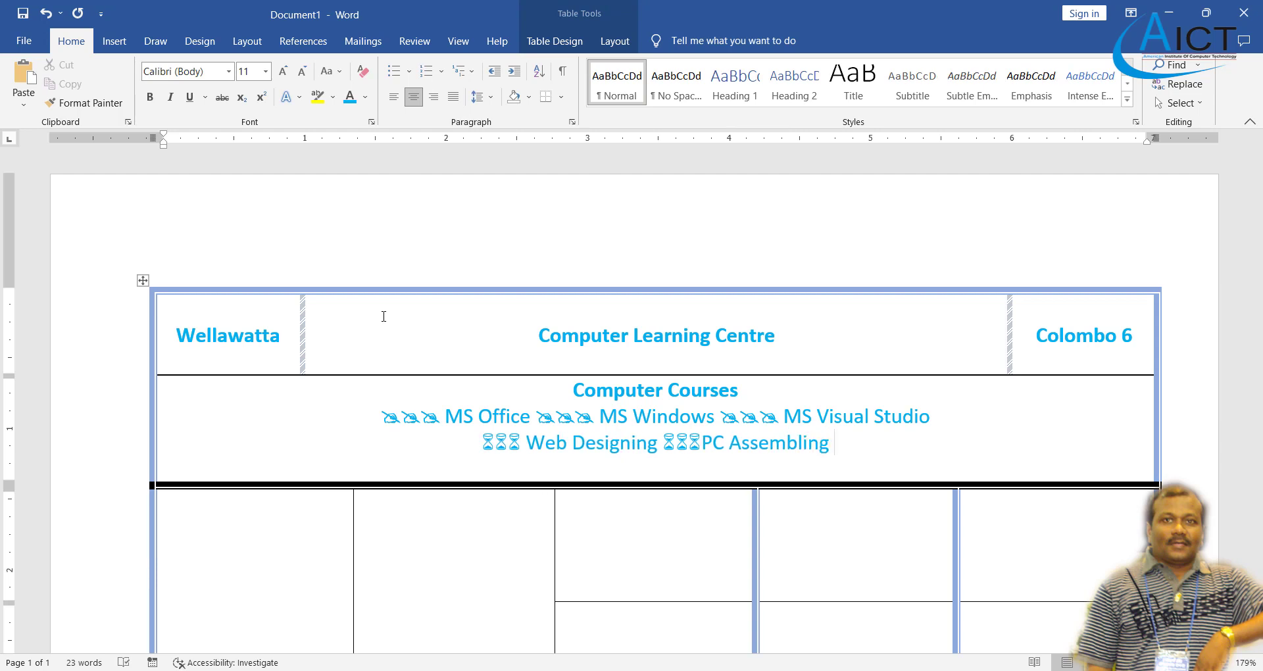
text(⌛)
key(ctrl+v)
key(ctrl+v)
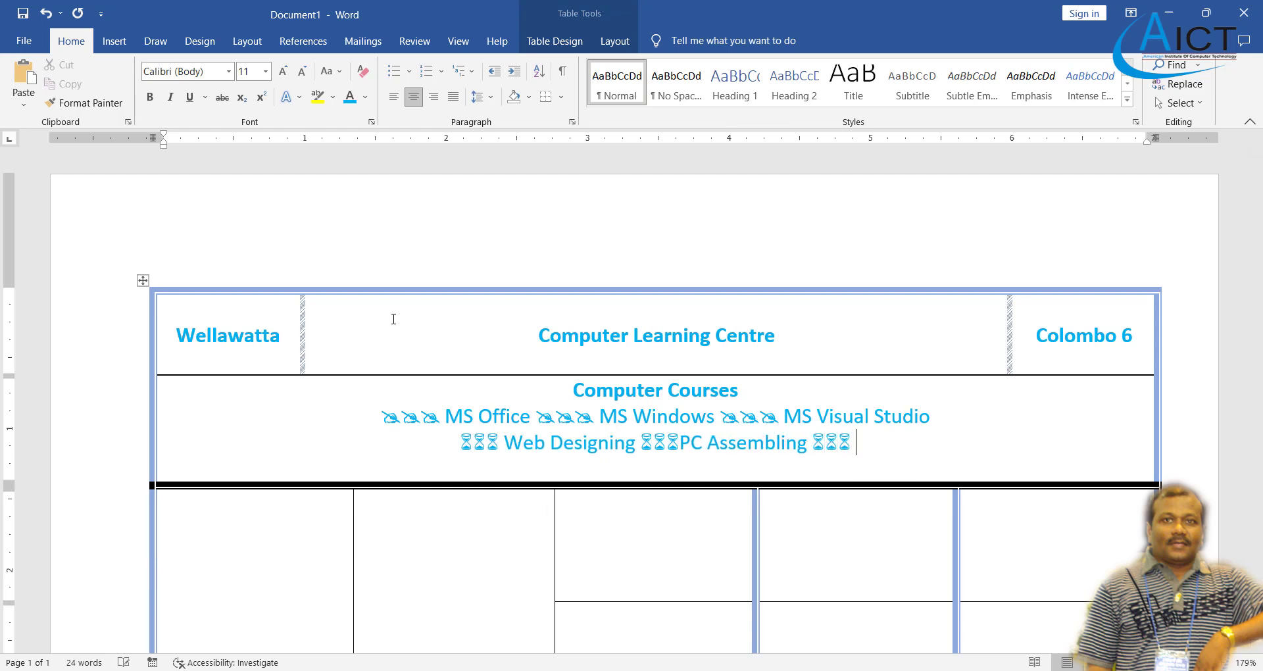
text(Networ)
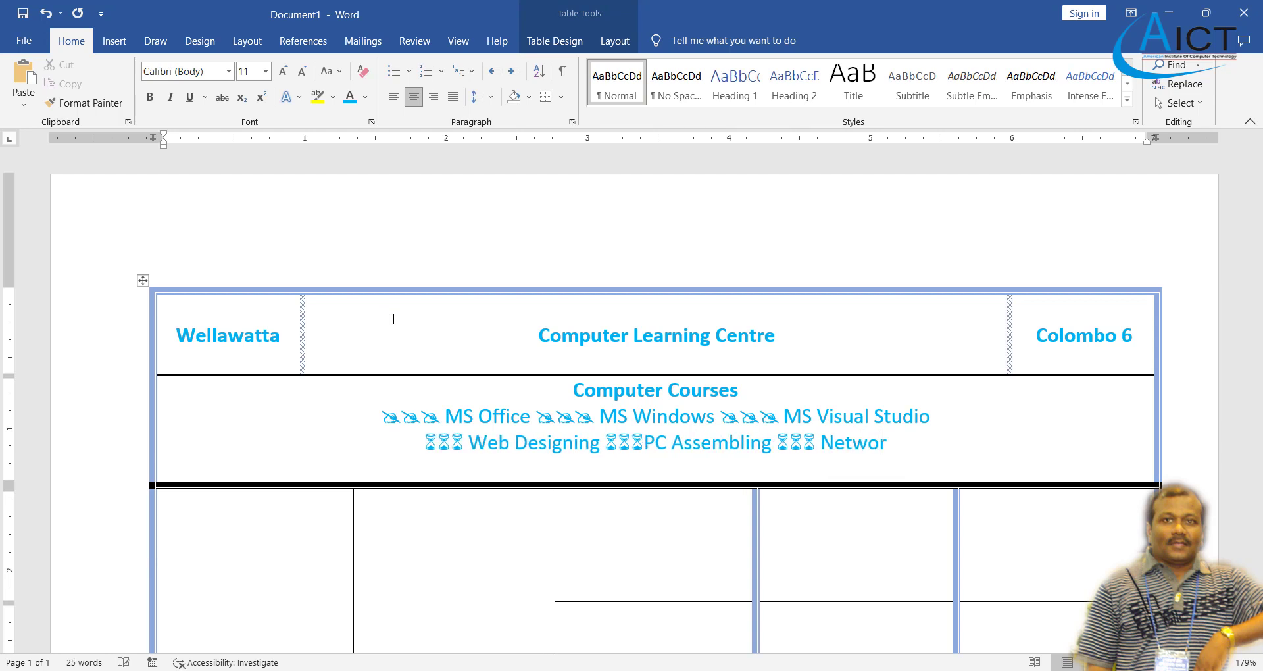
text(king)
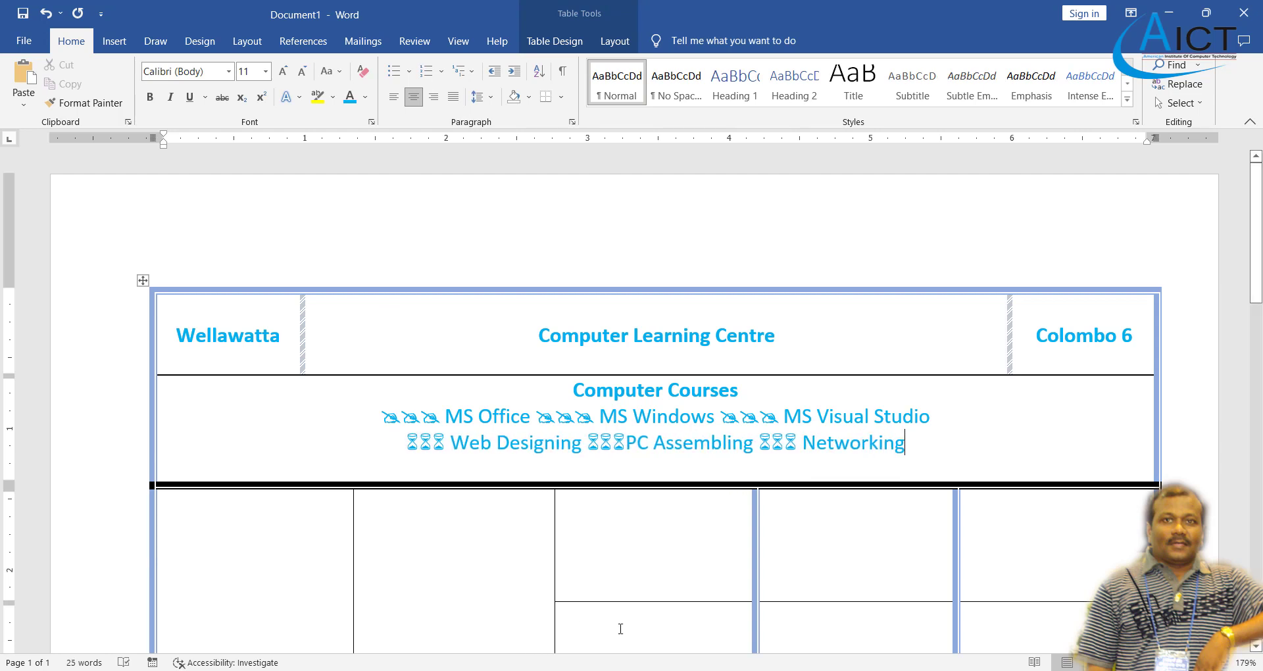
key(alt+Tab)
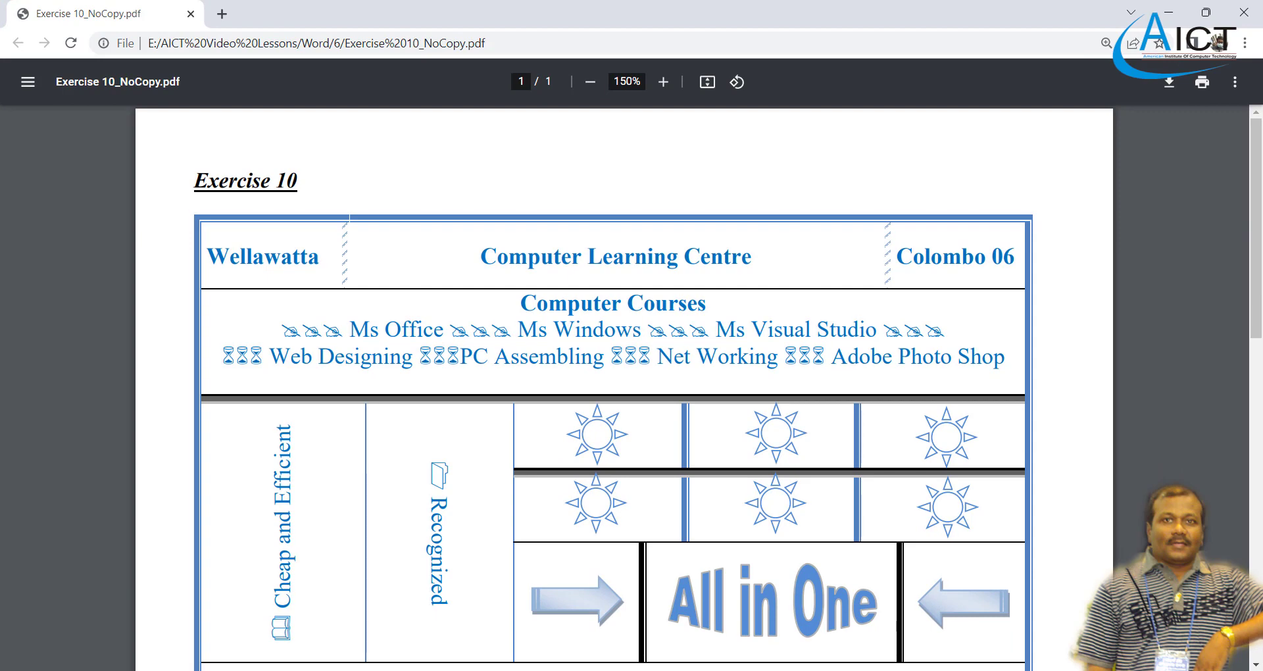
key(alt+Tab)
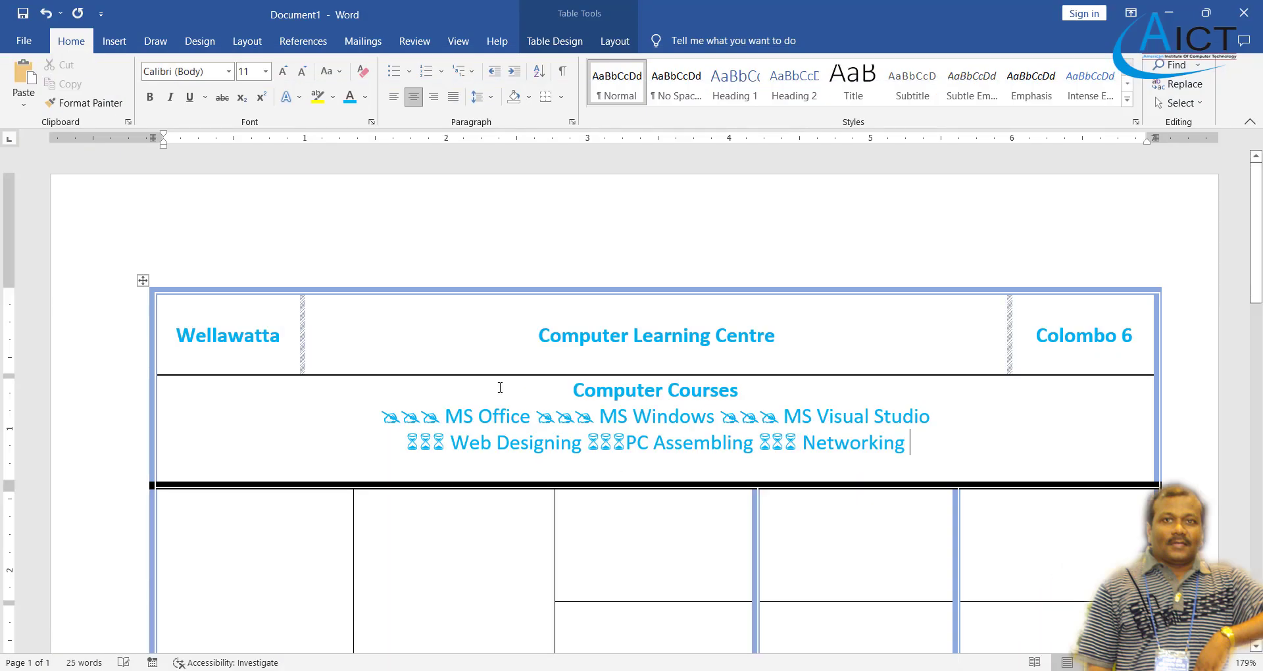
click(17, 84)
click(17, 84)
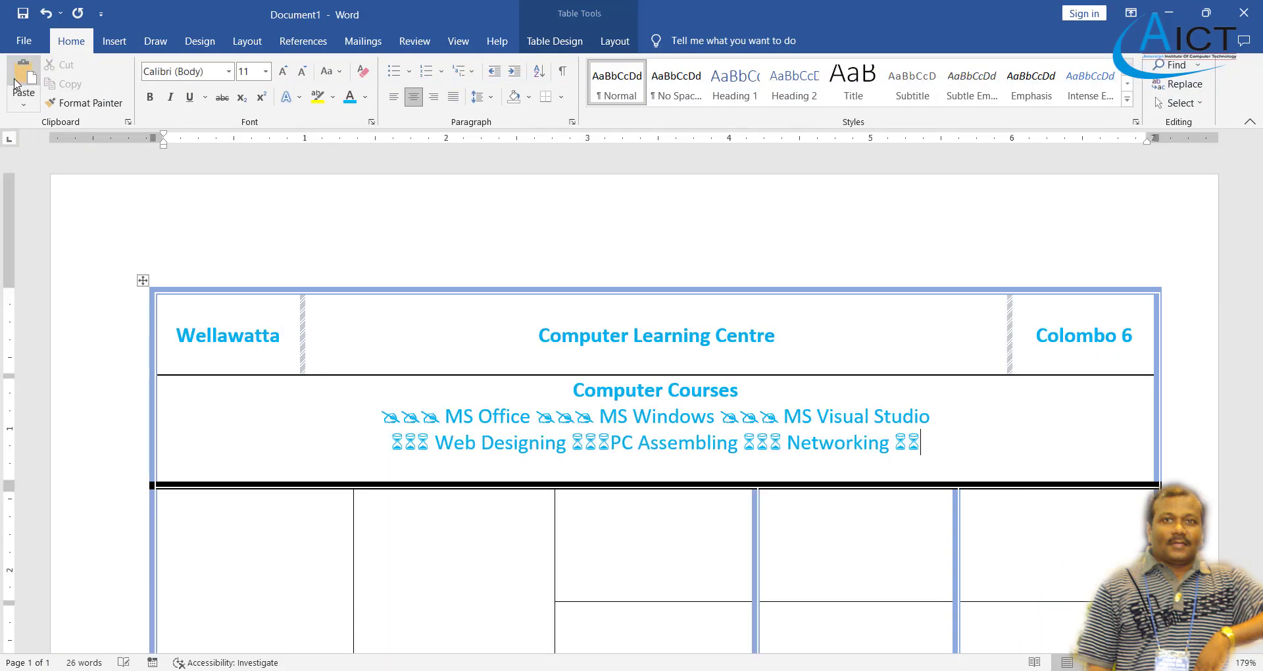
click(17, 84)
text(Adob)
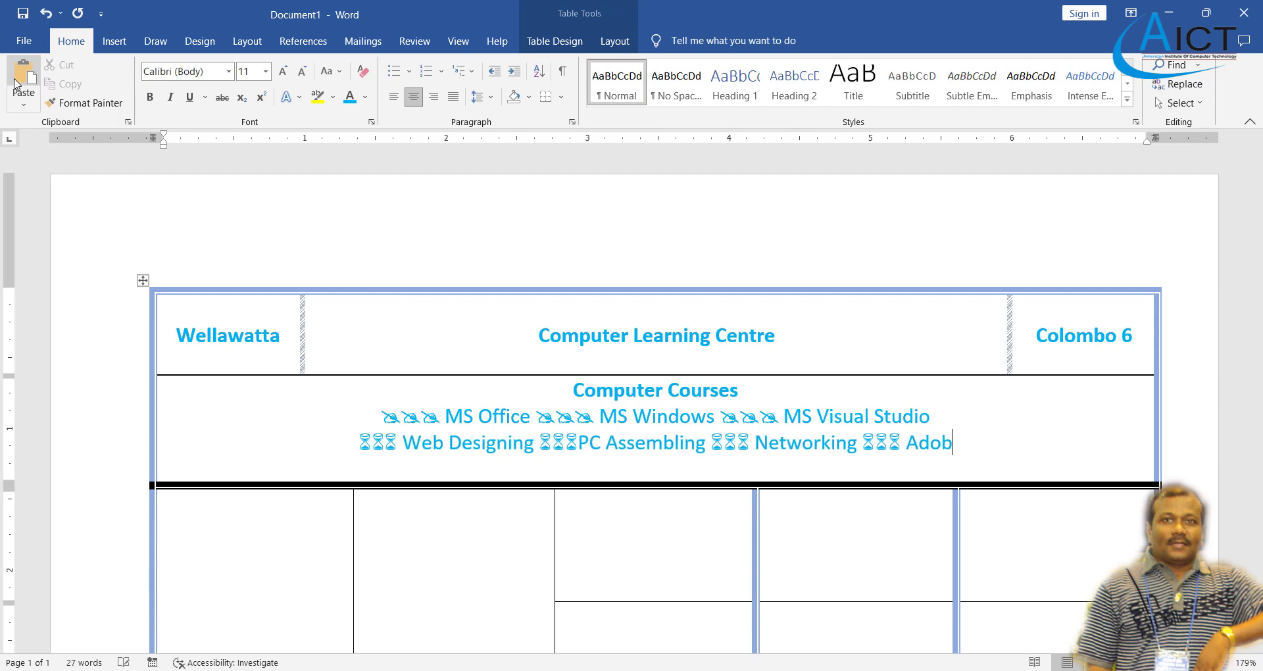
text(e Photo)
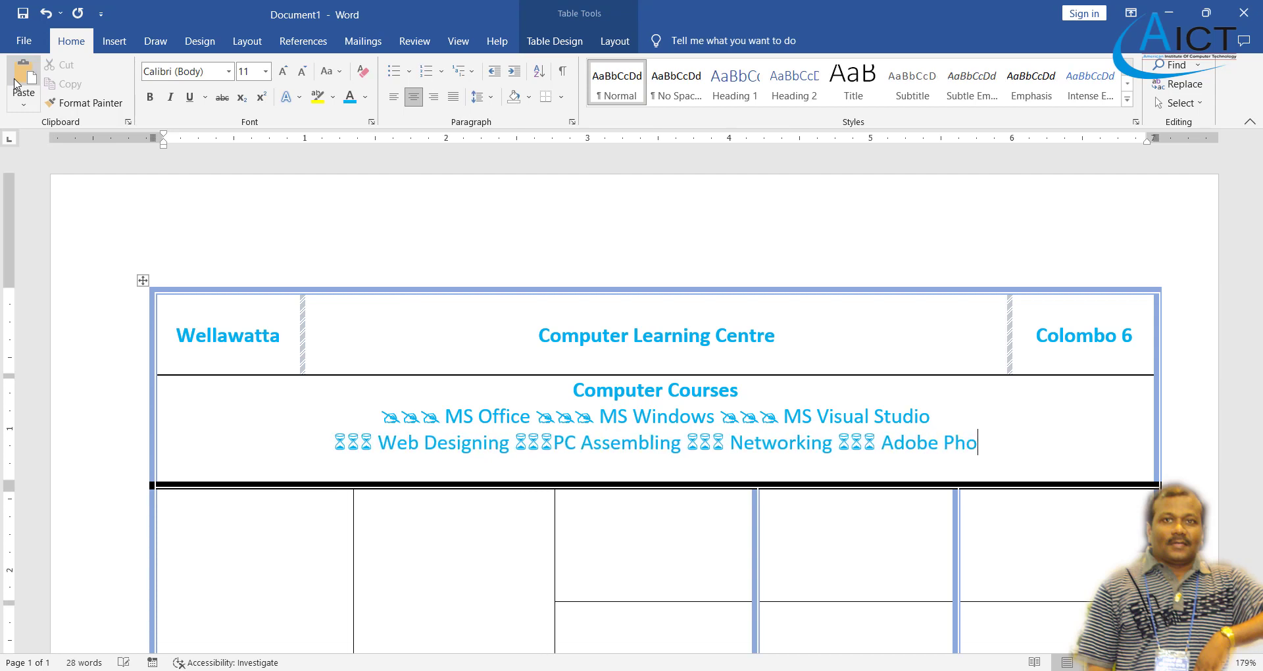
text(shop)
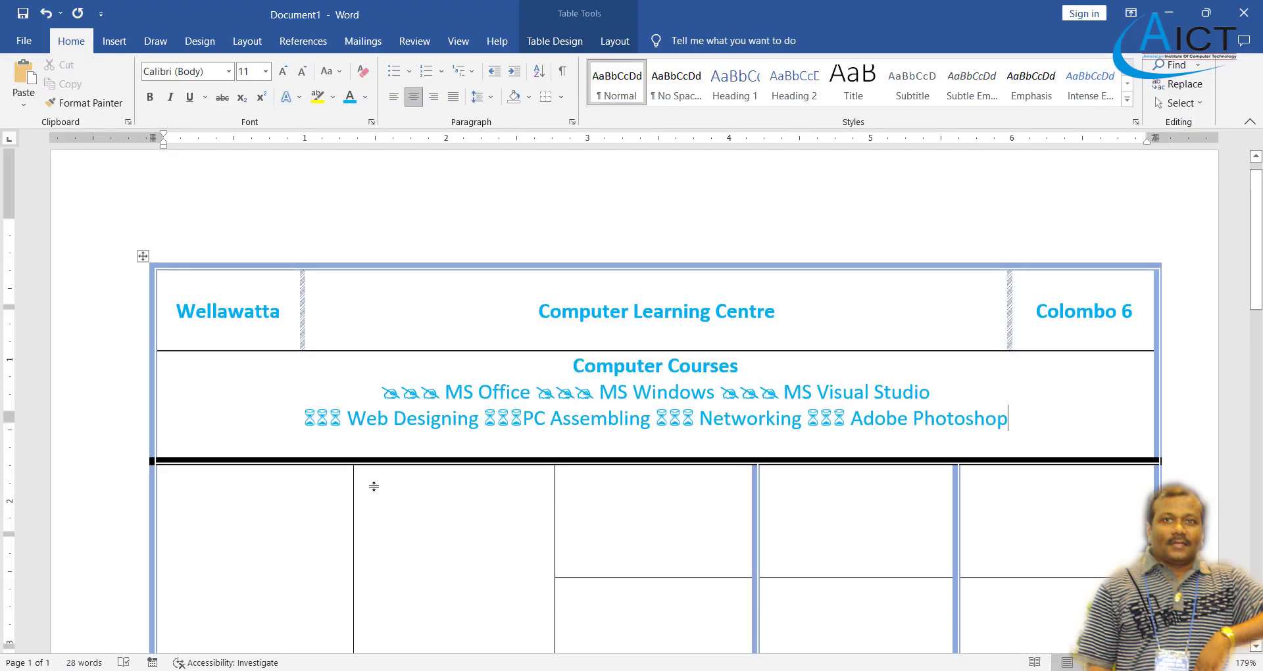
- Scroll down to the first empty table cell and compare with the reference PDF
scroll(367, 485, down, 3)
click(313, 479)
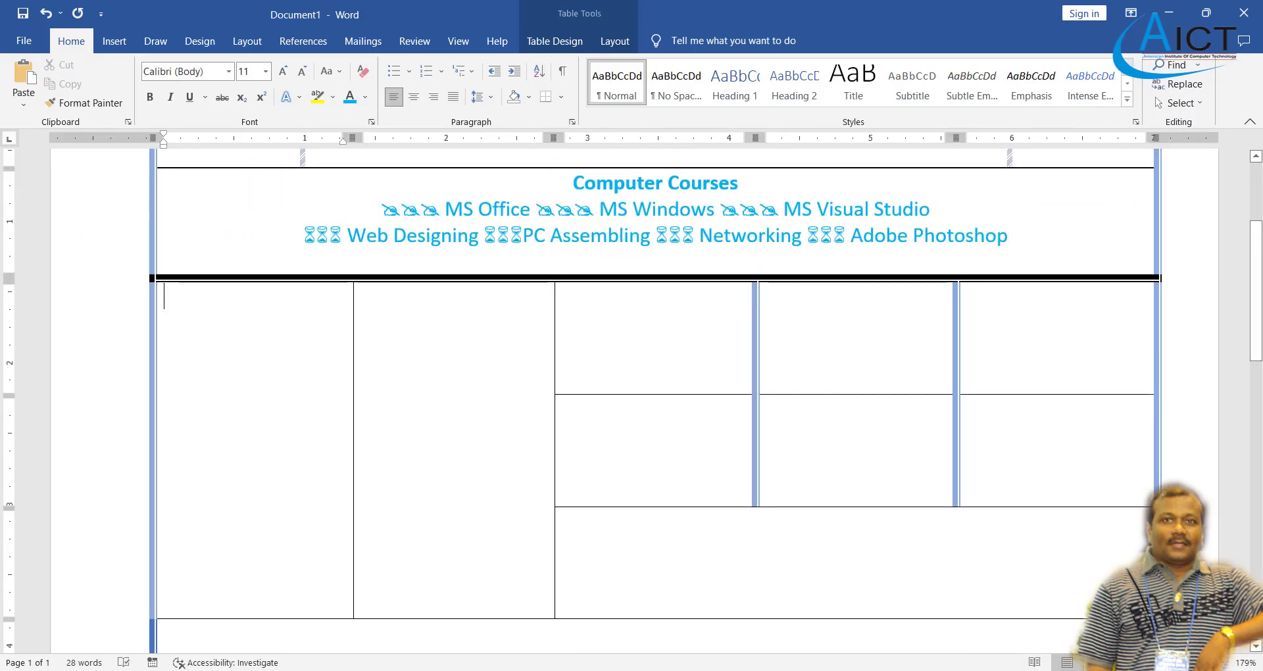
key(alt+Tab)
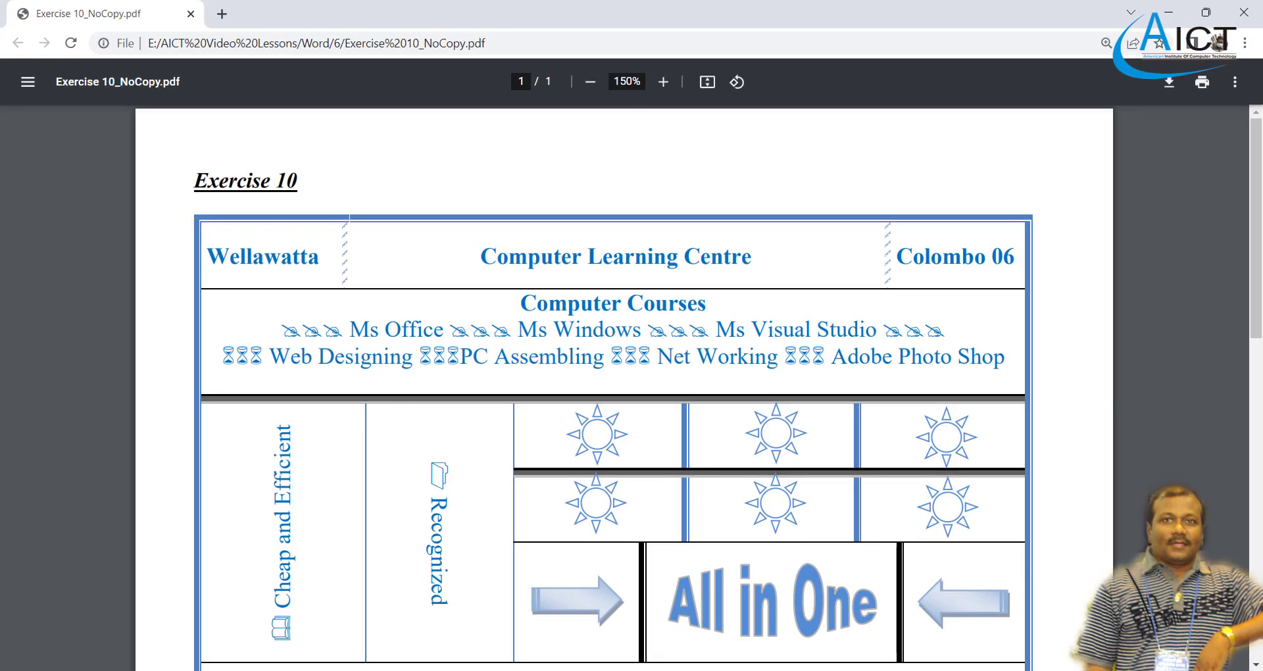
key(alt+Tab)
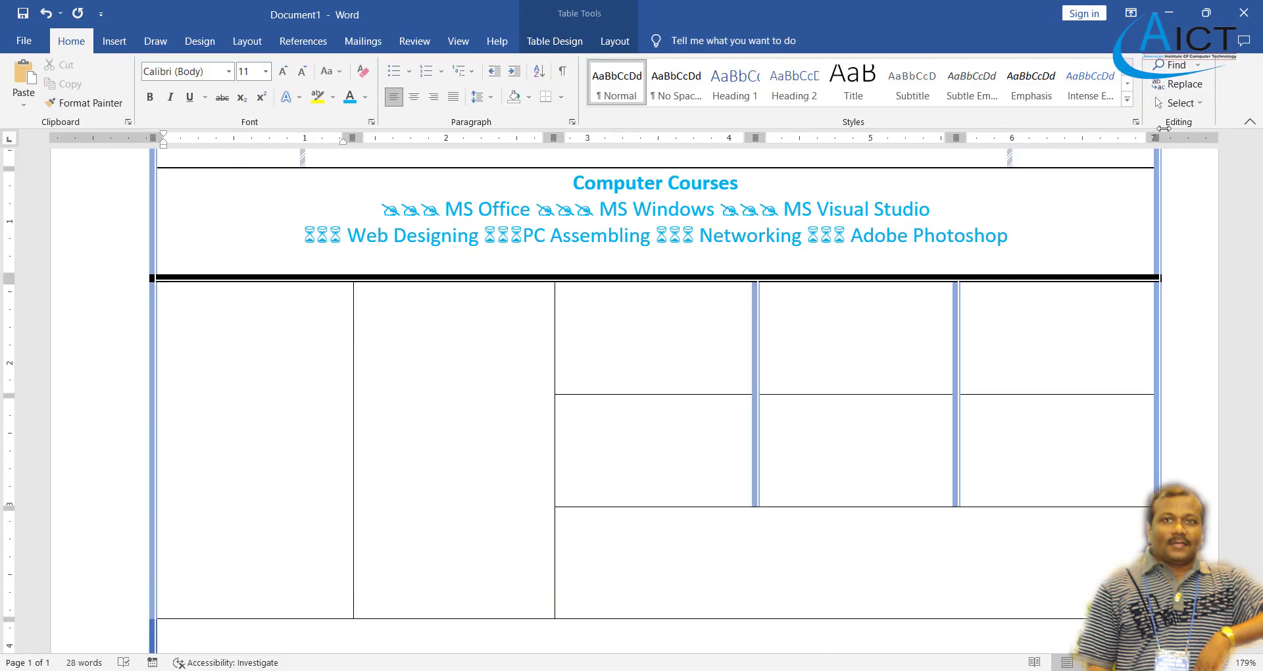
- Insert the Wingdings open-book symbol (code 38) into the first empty cell
click(113, 42)
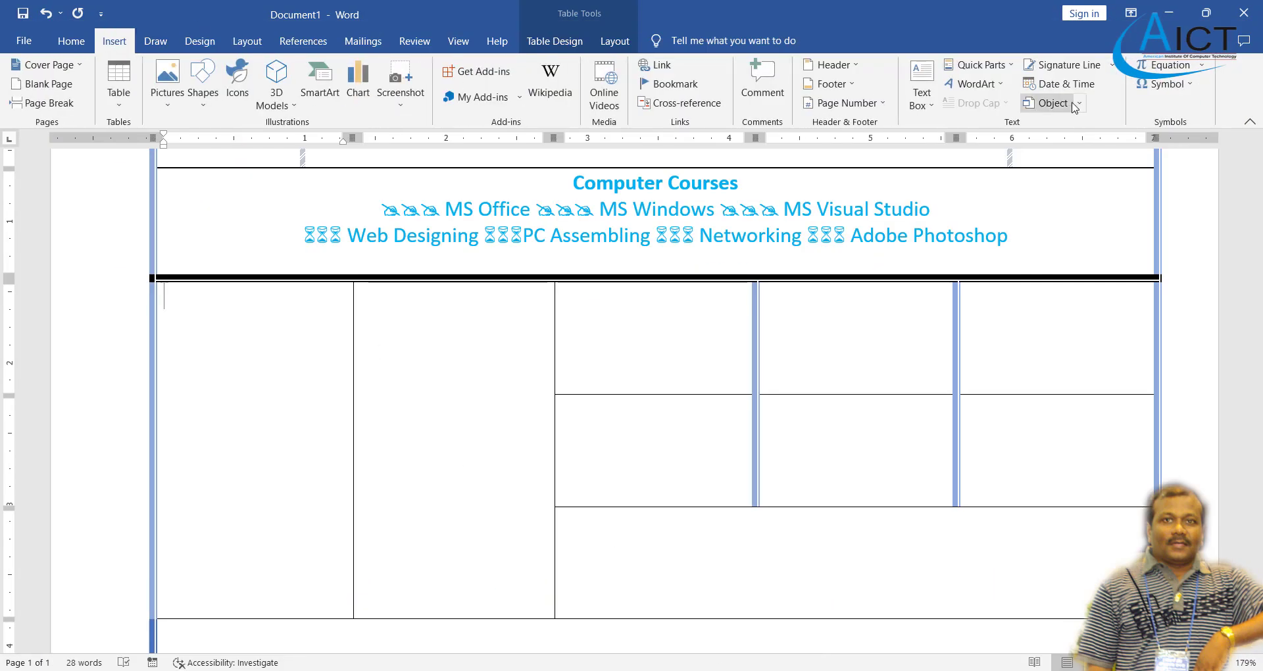
click(1165, 85)
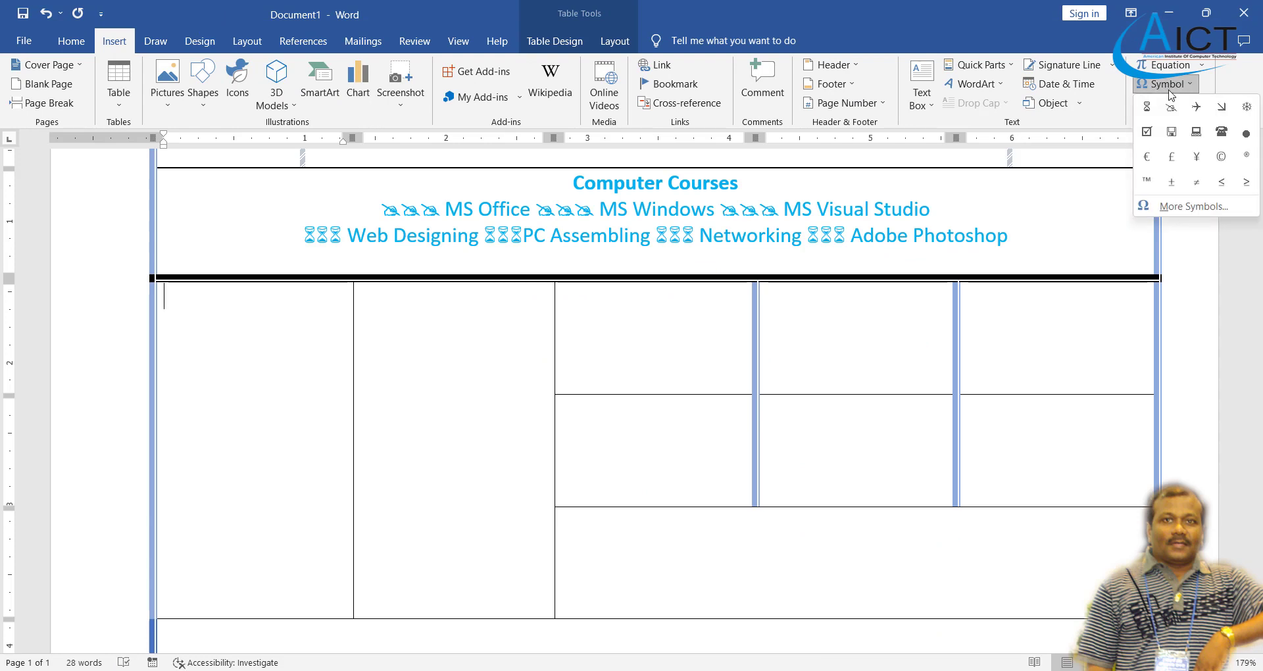
click(1193, 207)
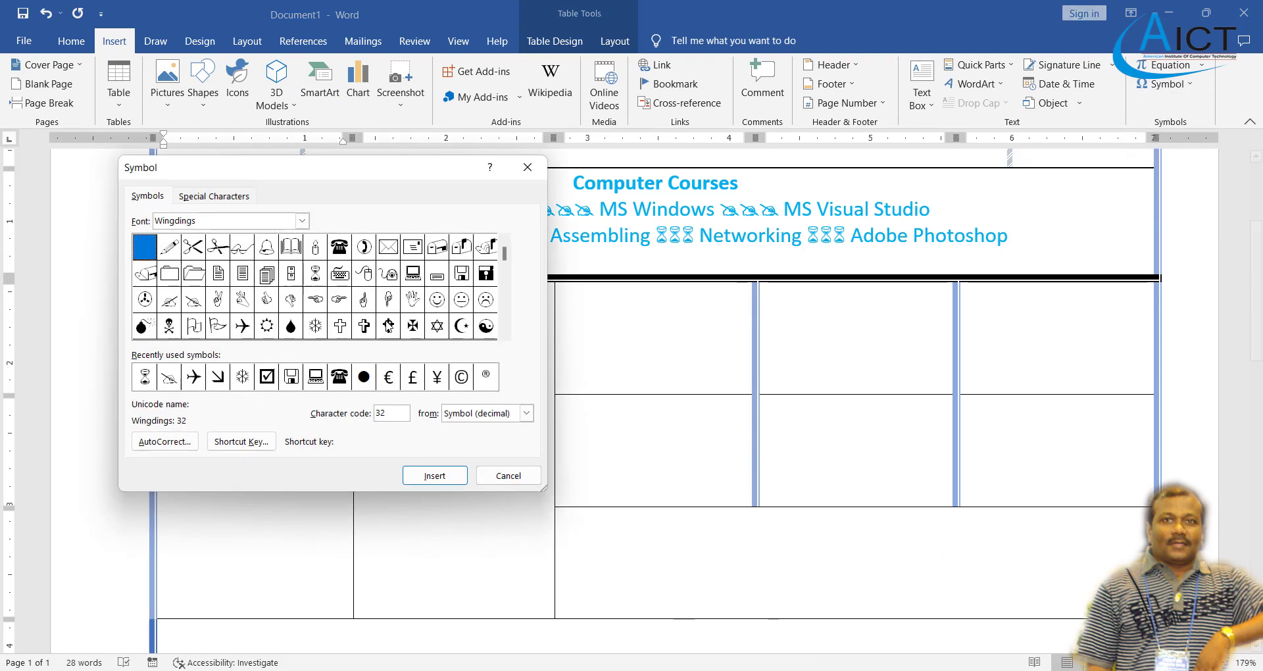
click(291, 247)
click(435, 475)
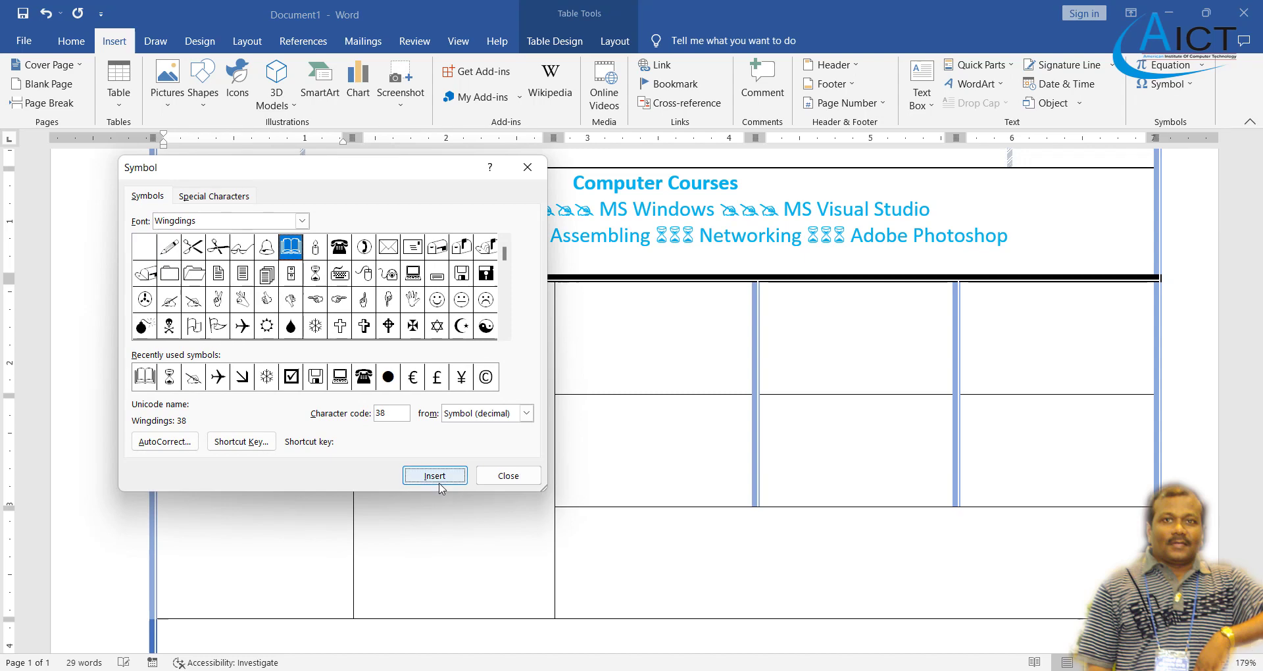
click(498, 478)
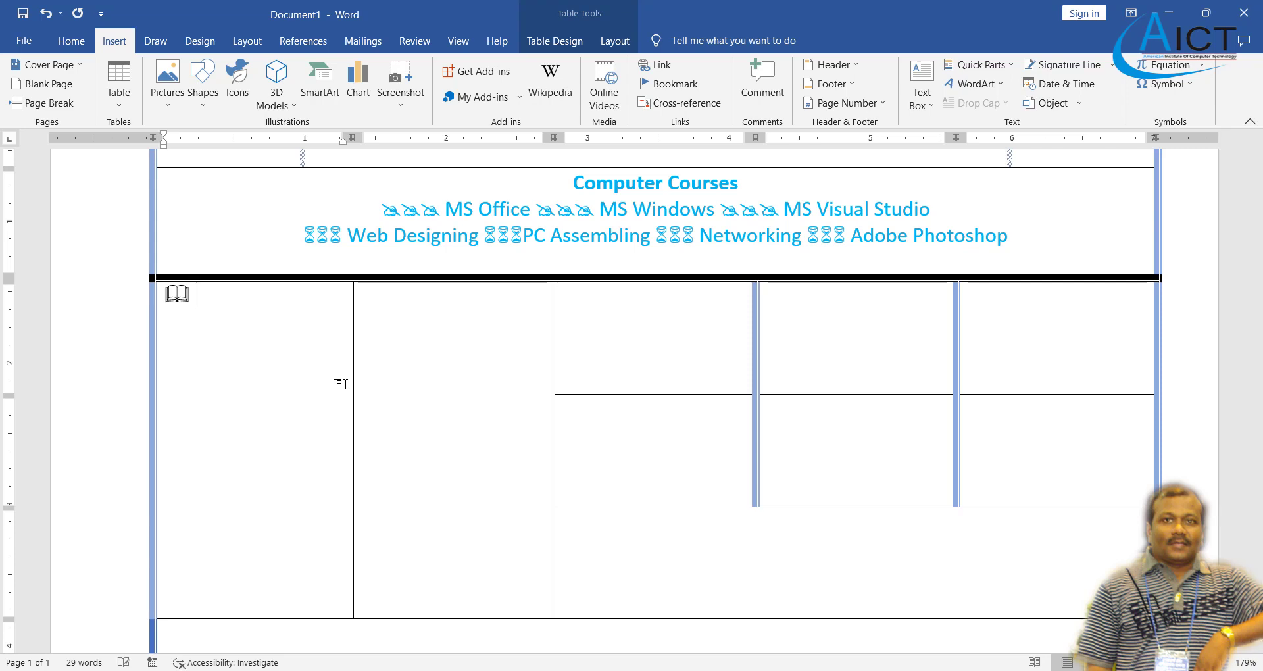
- Type 'Cheap and Efficient', fix the misspelling, and select the cell's contents
text(Cheap a)
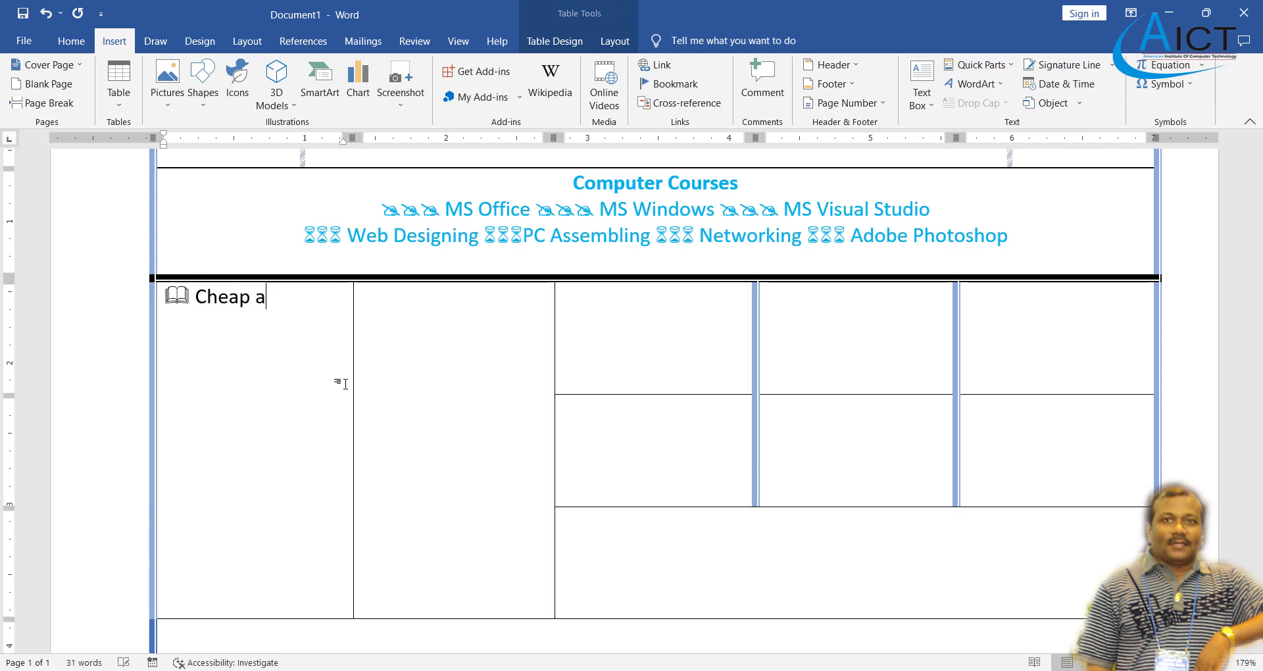
text(nd Eff)
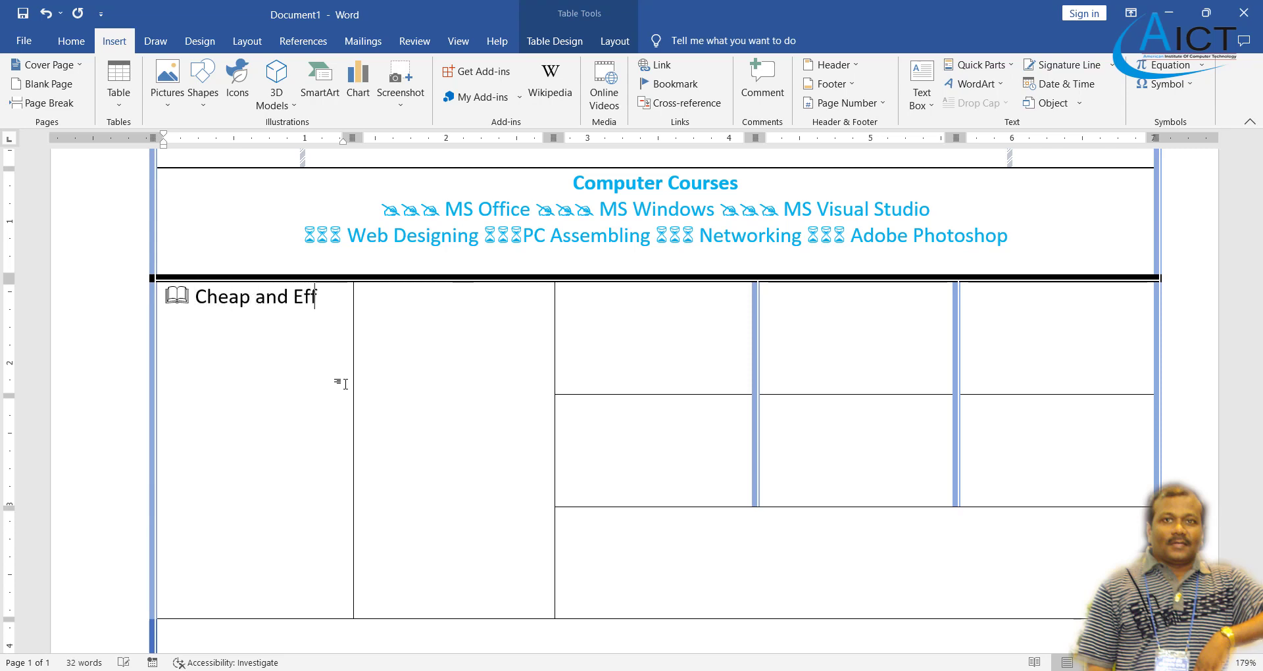
text(icinet)
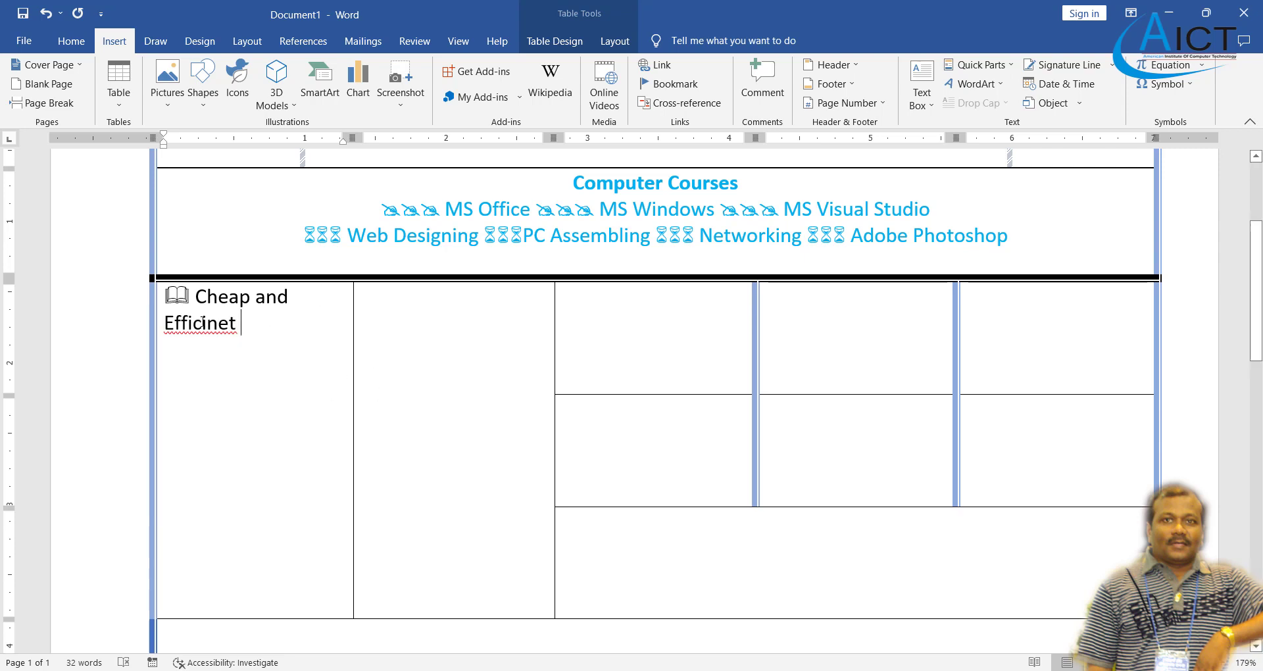
right_click(226, 335)
click(187, 347)
drag(224, 323, 186, 298)
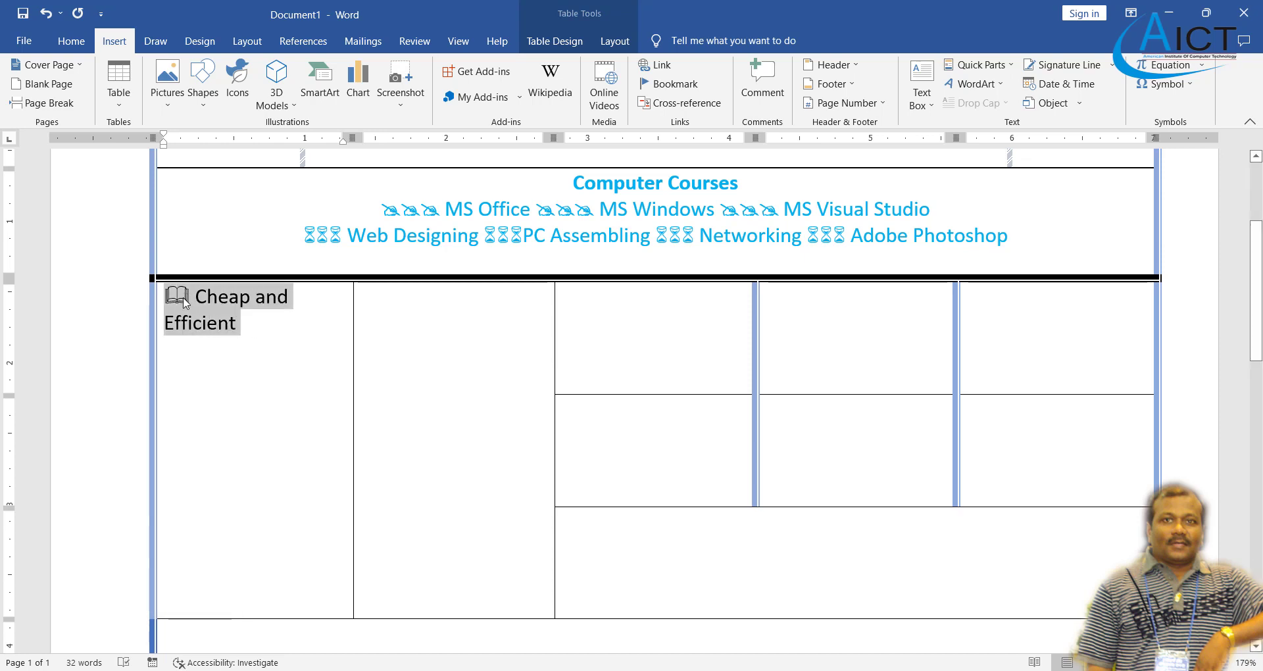
click(71, 41)
click(151, 97)
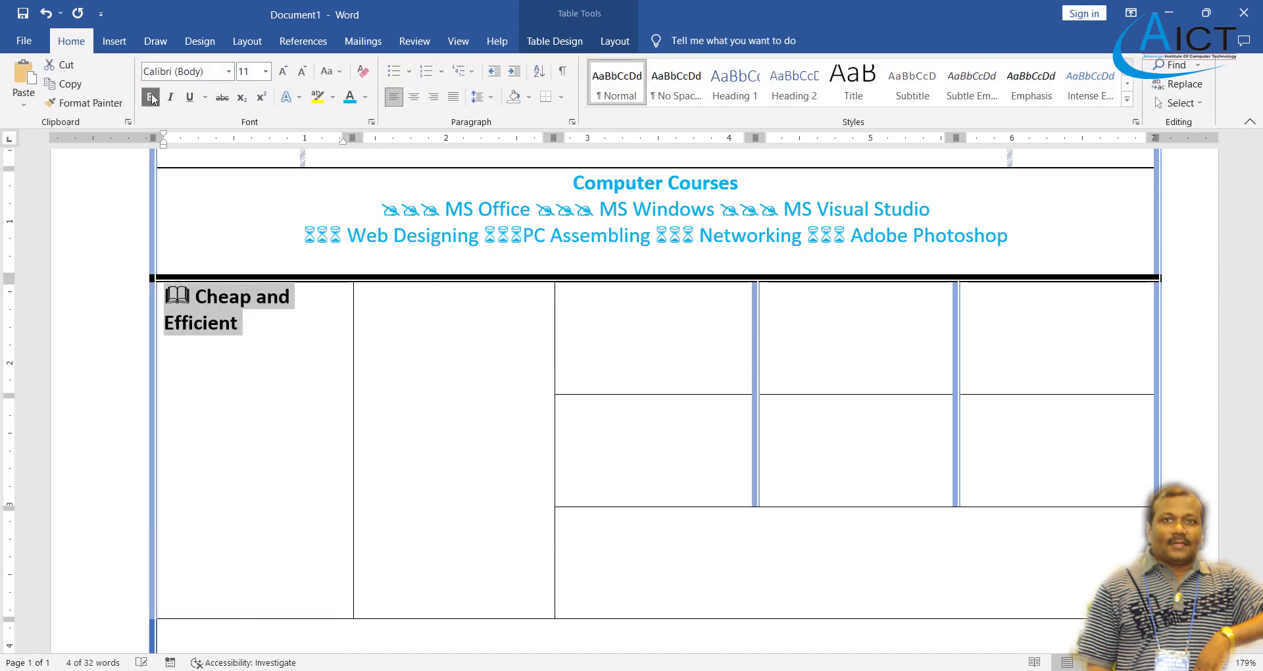
click(350, 96)
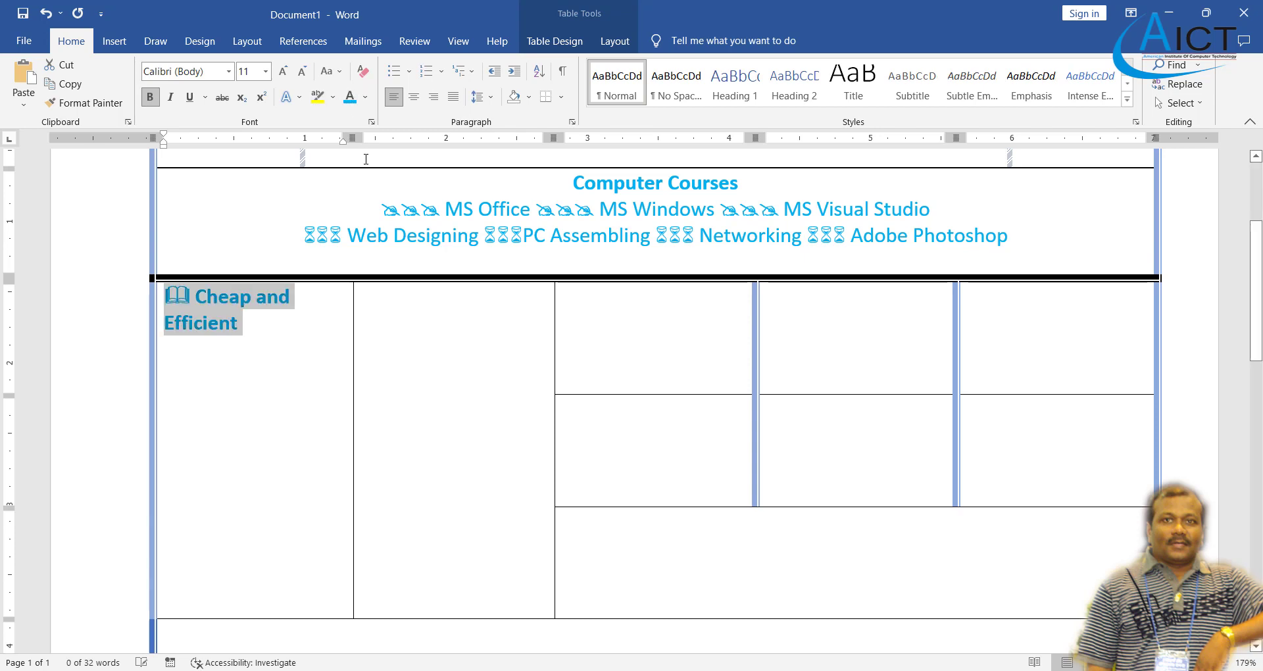
click(608, 42)
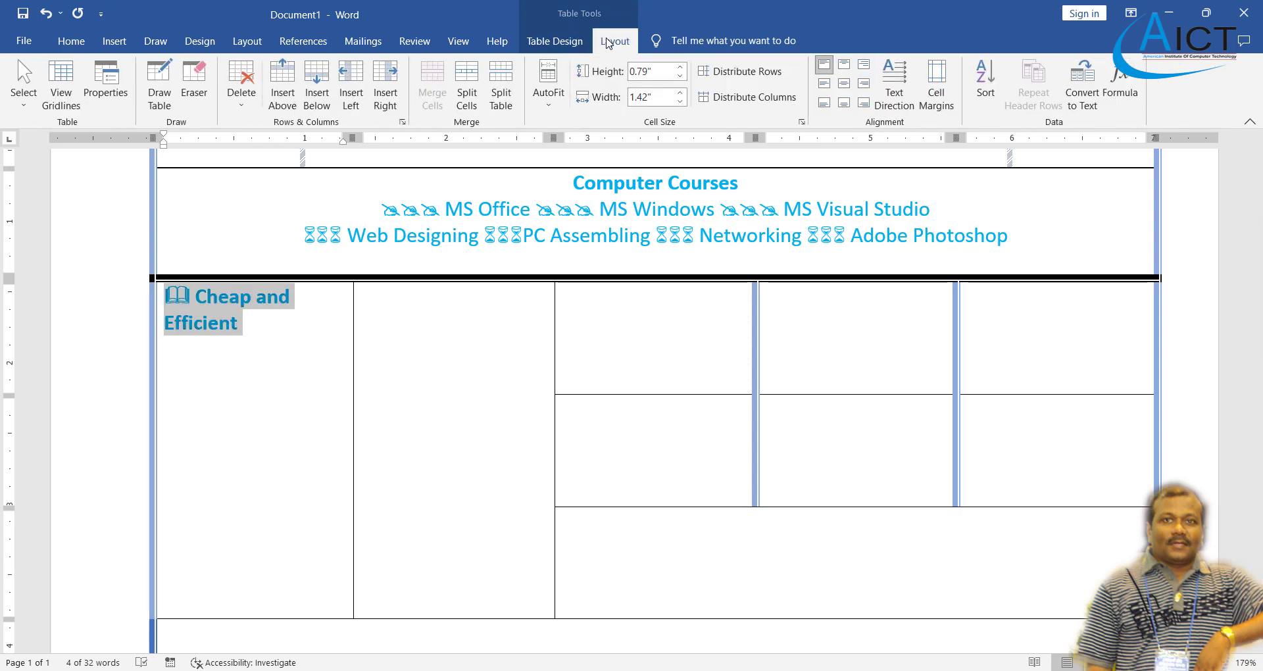
click(896, 99)
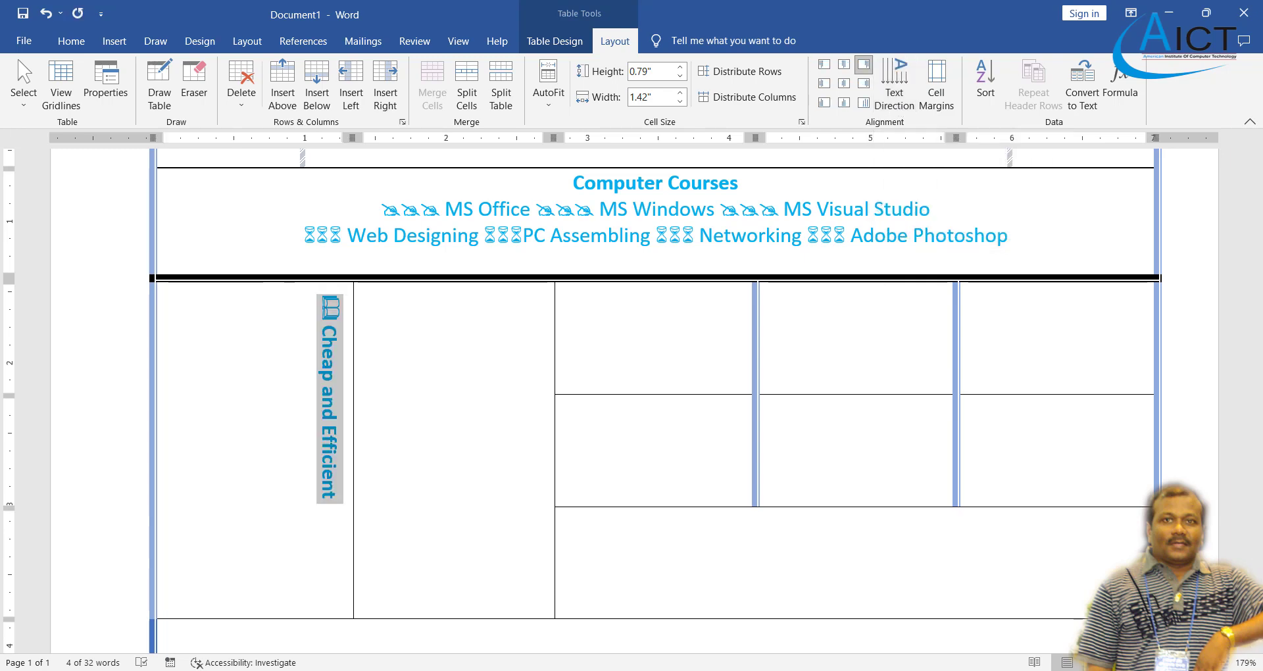
key(alt+Tab)
key(alt+Tab)
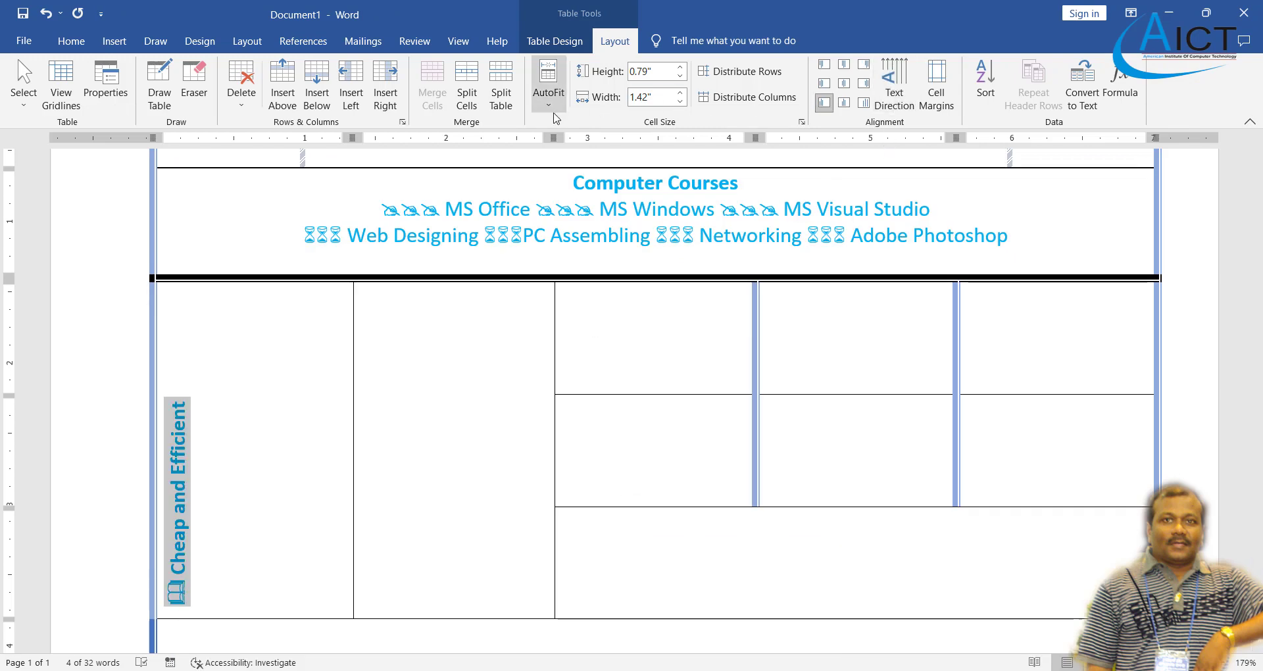
click(844, 83)
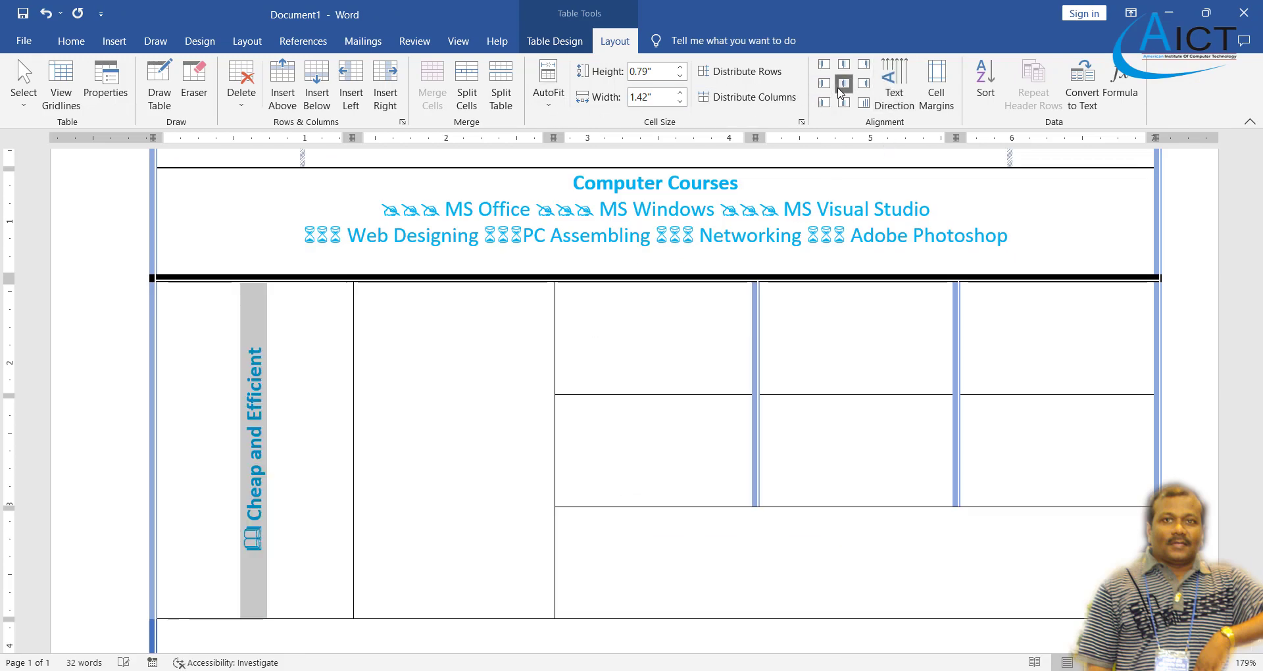
click(480, 453)
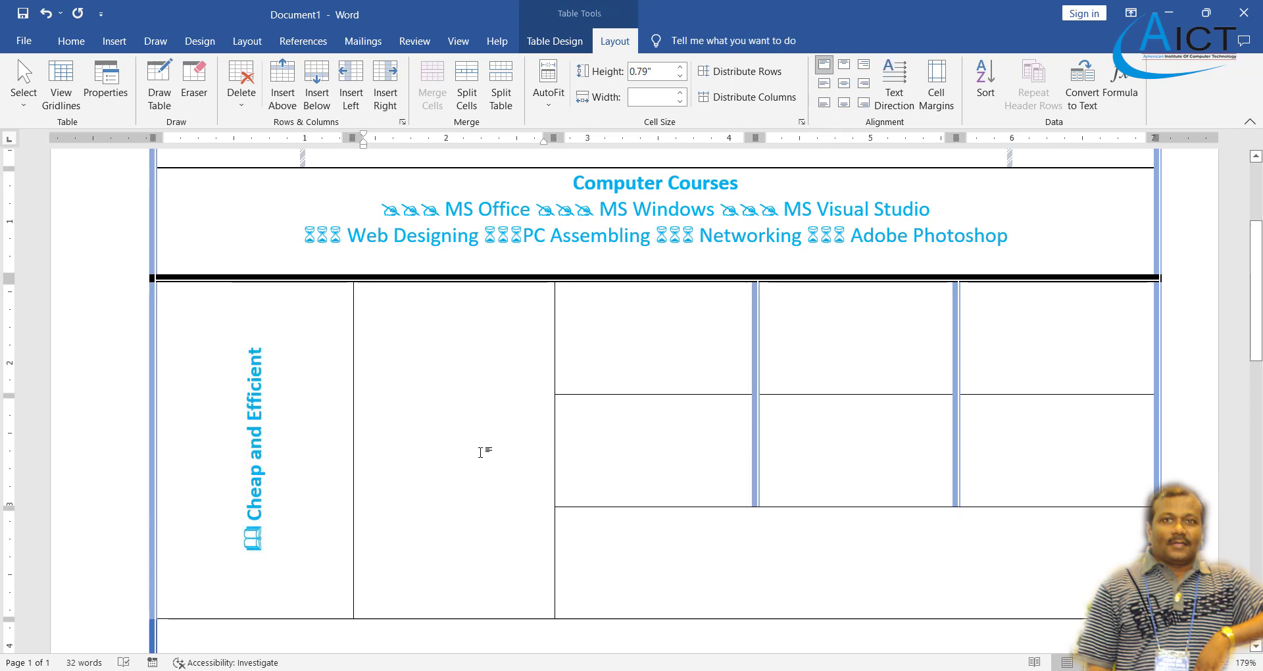
click(650, 670)
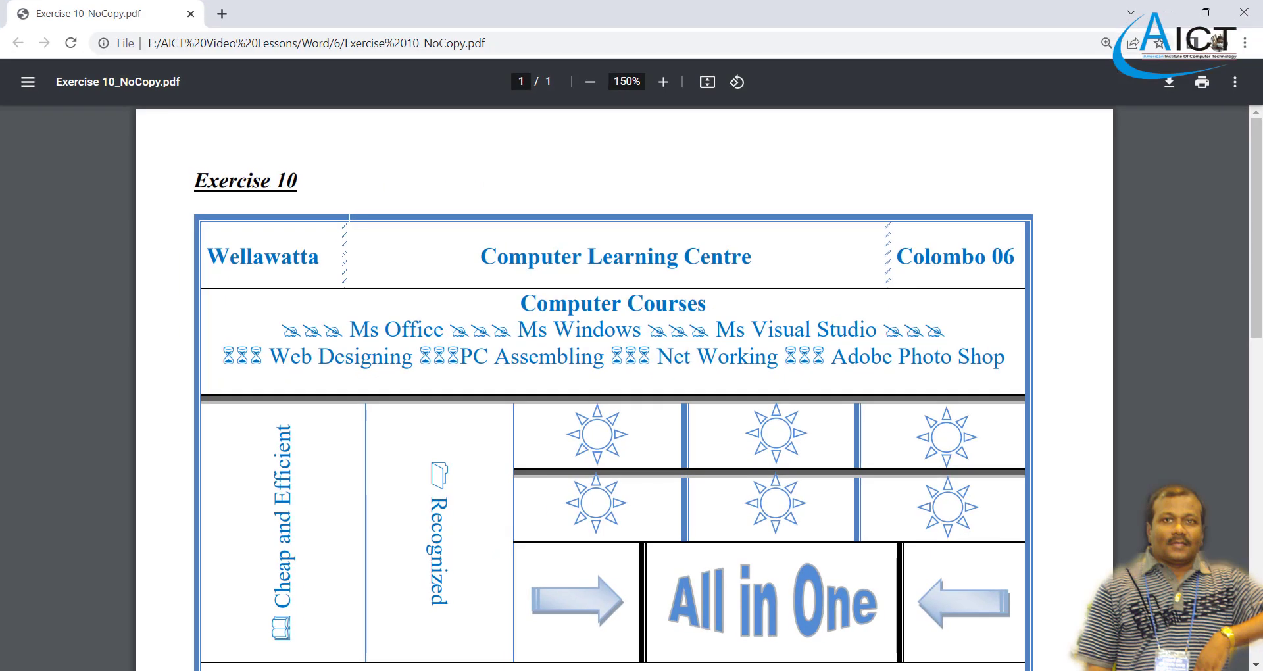
click(650, 670)
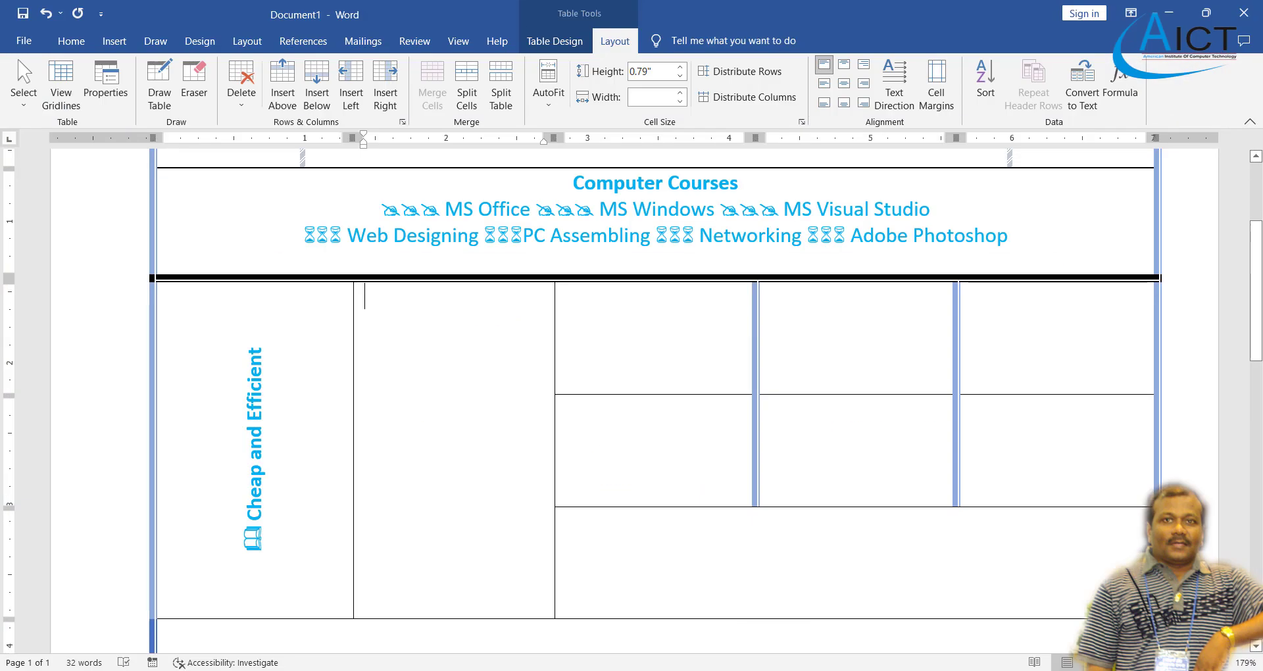
- Insert the Wingdings open-folder symbol, type 'Recognized' after it, and select both
click(106, 44)
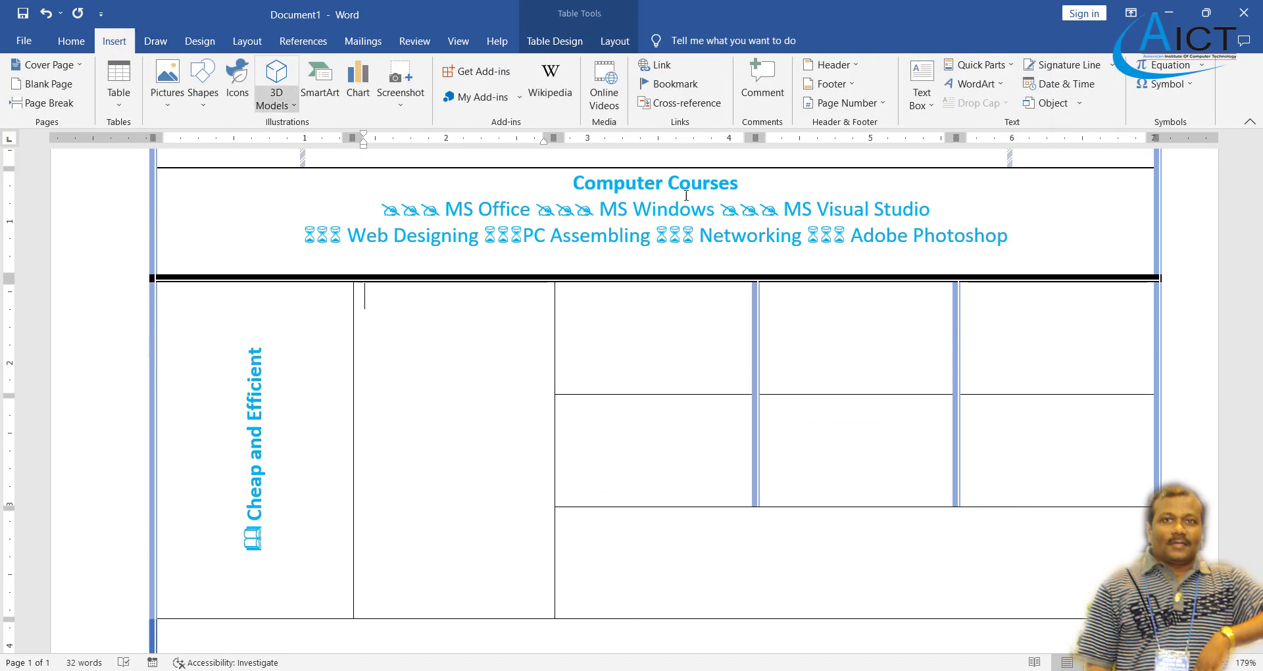
click(1189, 86)
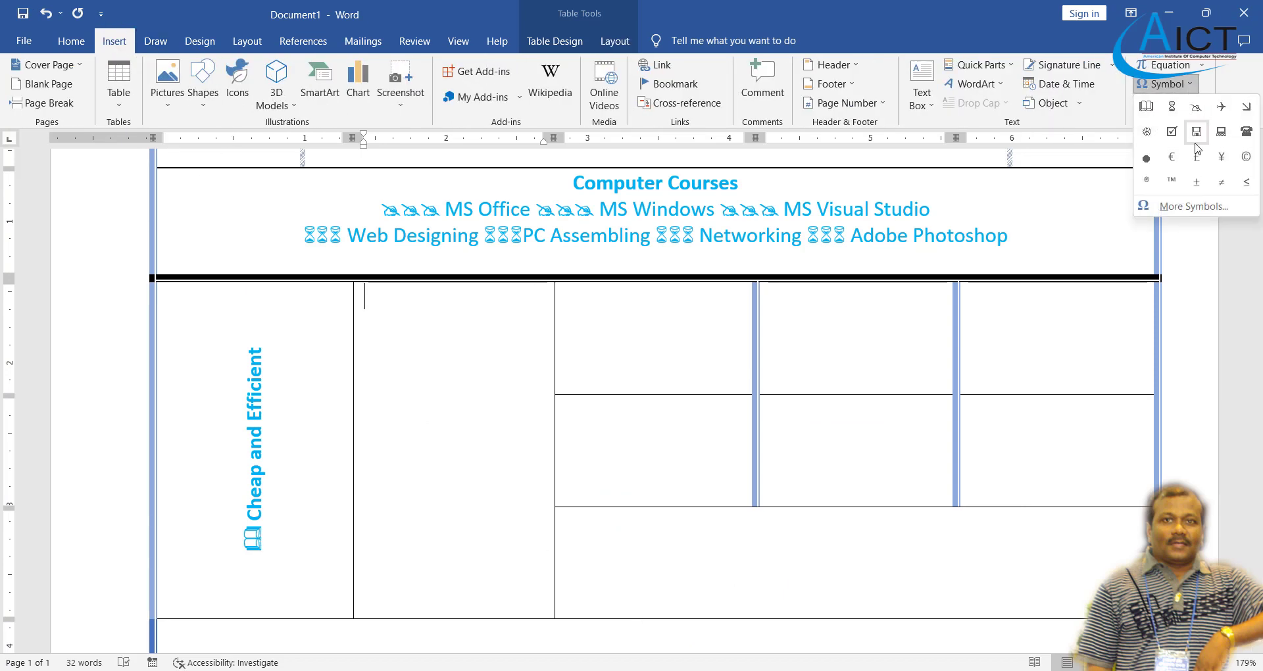
click(1193, 206)
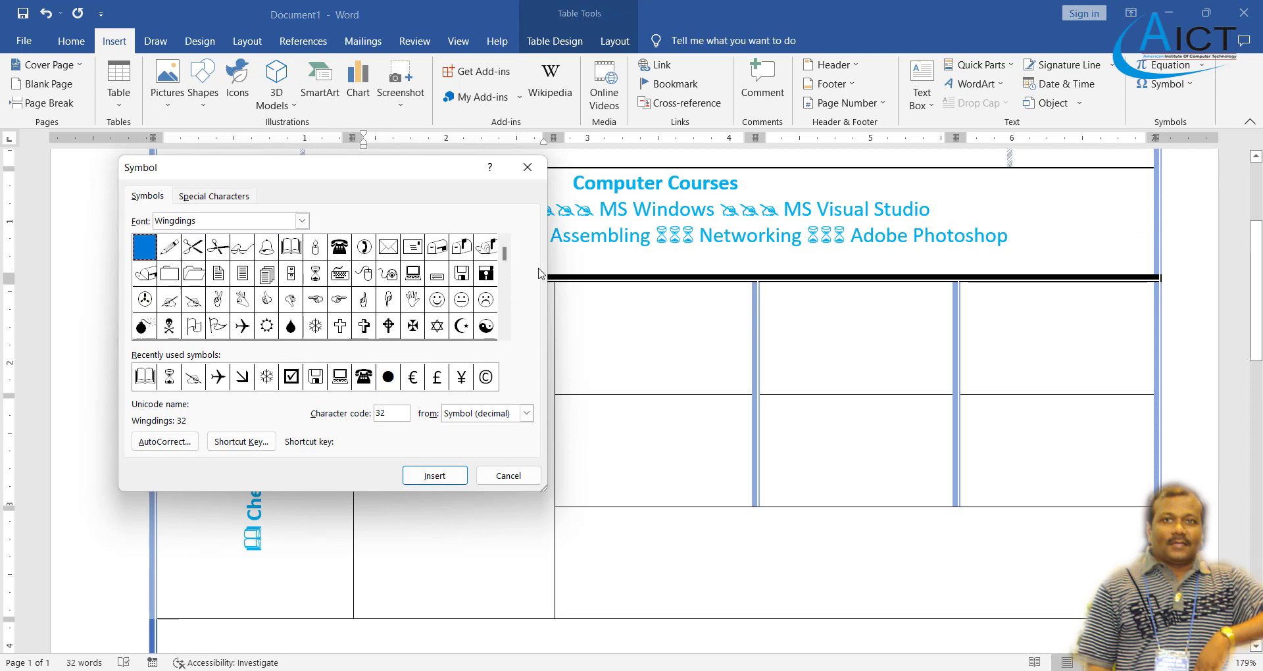
click(194, 275)
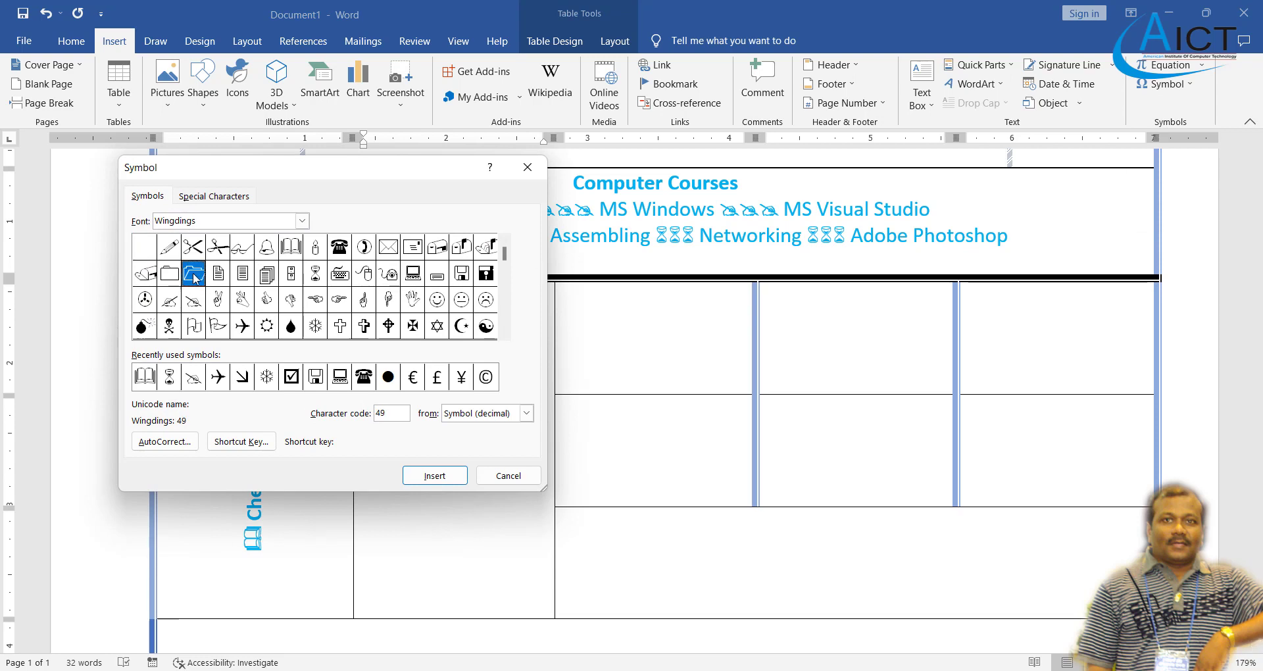
click(454, 472)
click(508, 476)
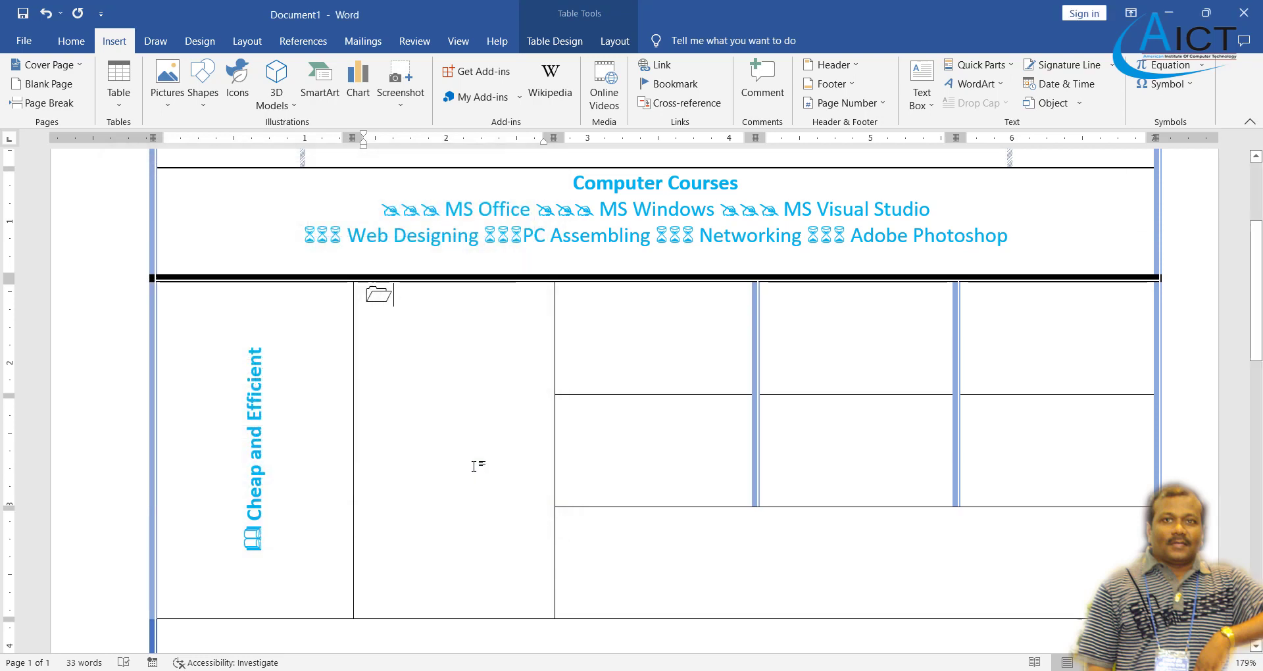
text(Recogni)
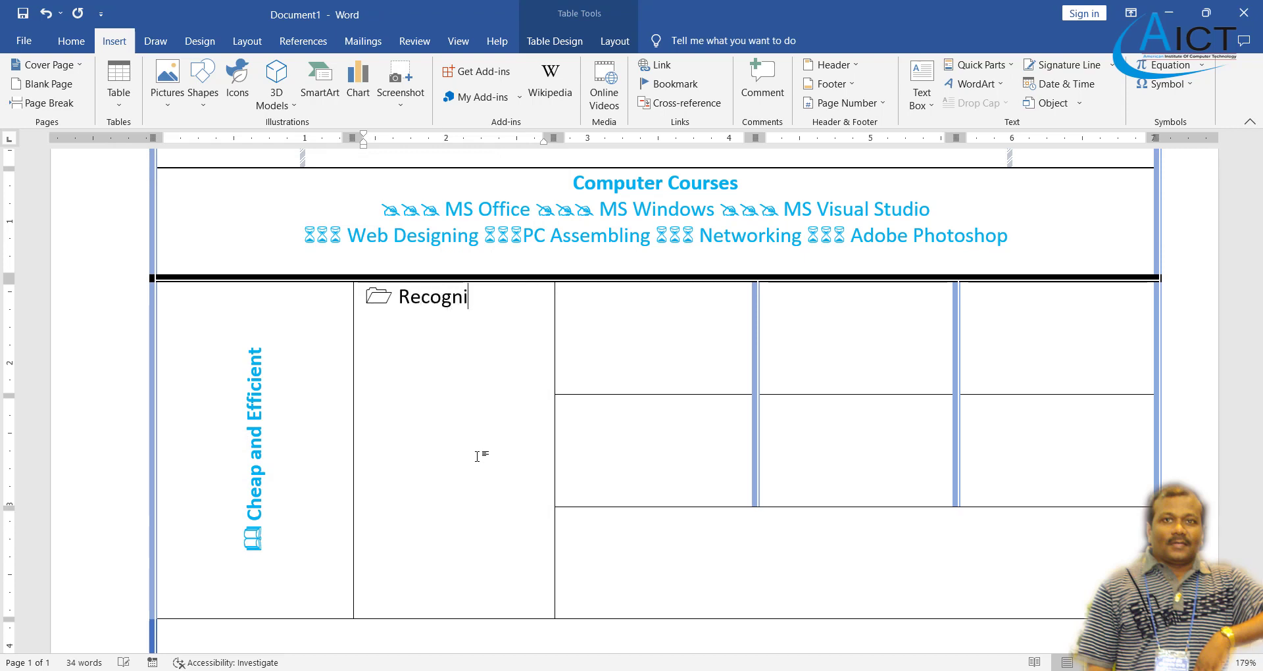
text(zed)
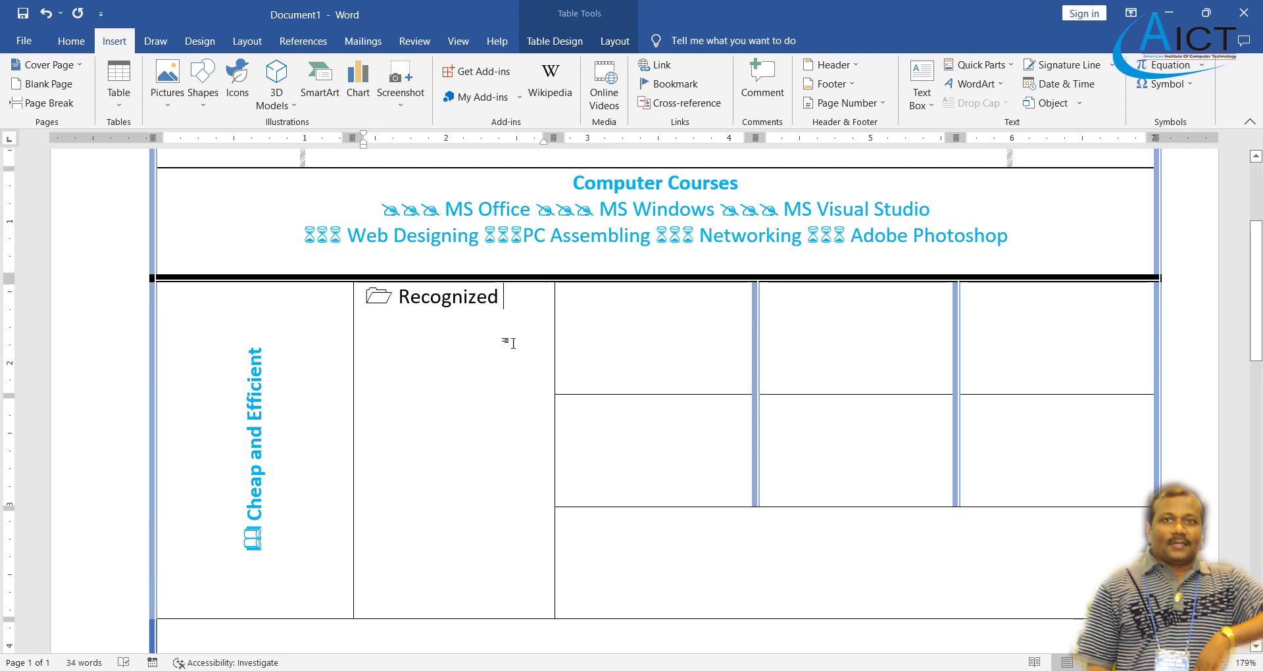
drag(525, 302, 367, 297)
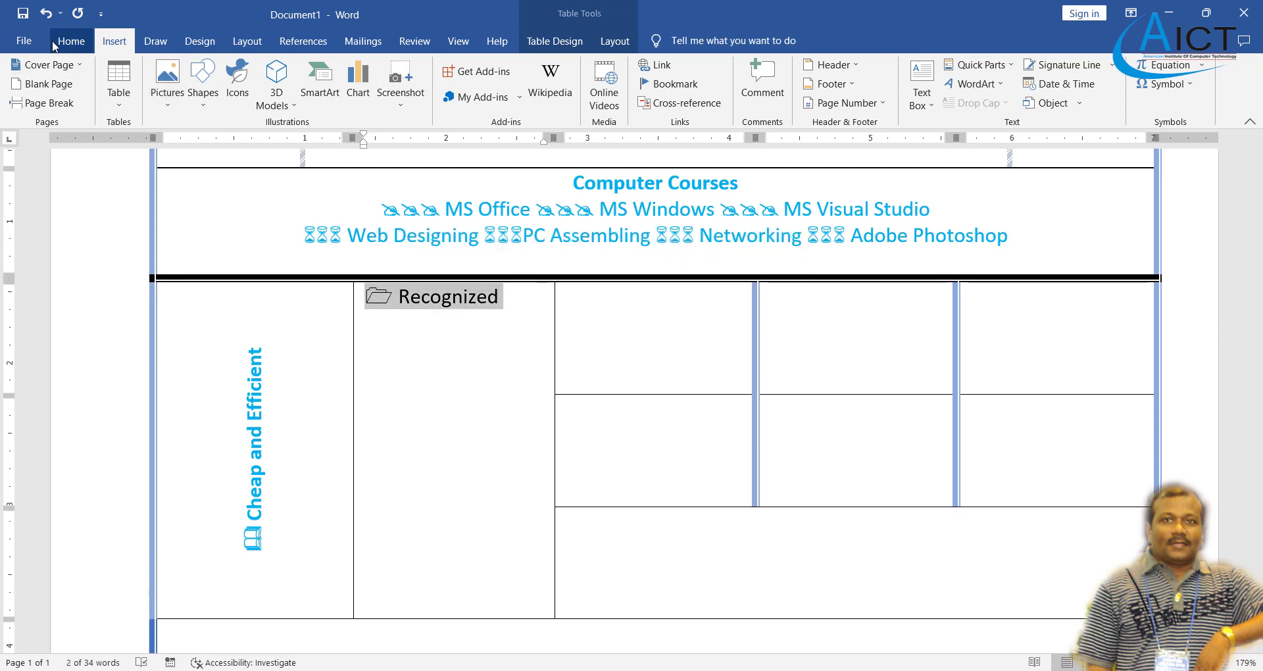
- Make the folder symbol and 'Recognized' bold and blue
click(79, 42)
click(149, 96)
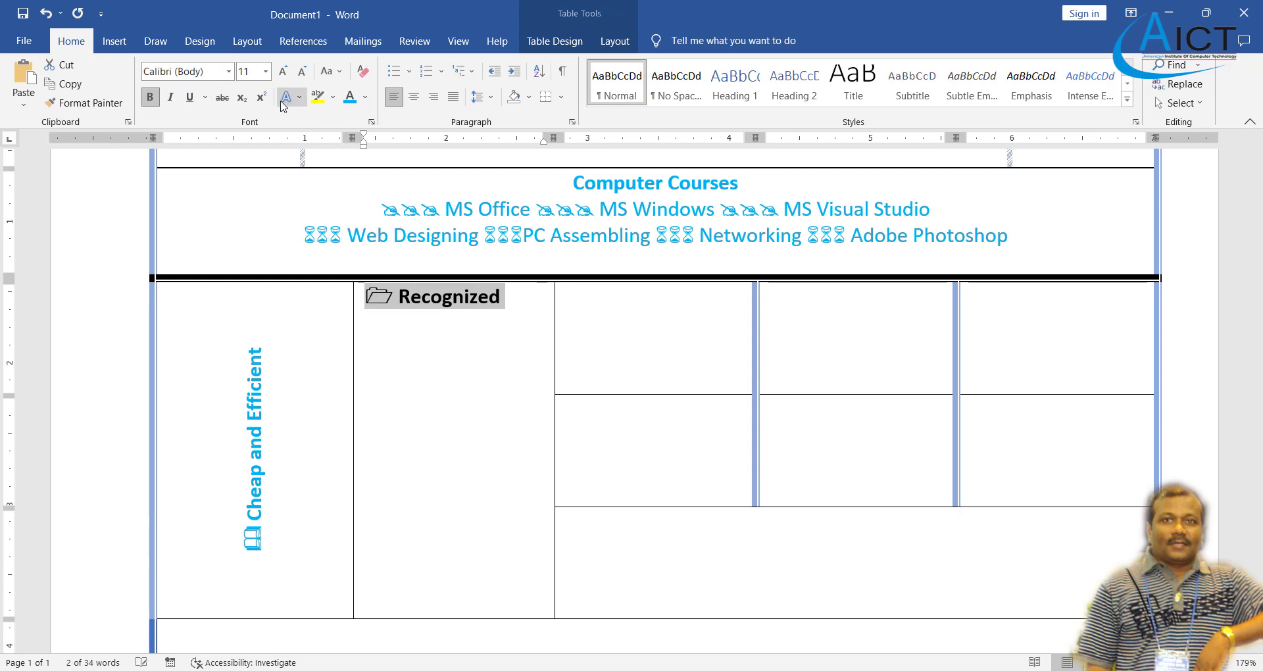
click(350, 96)
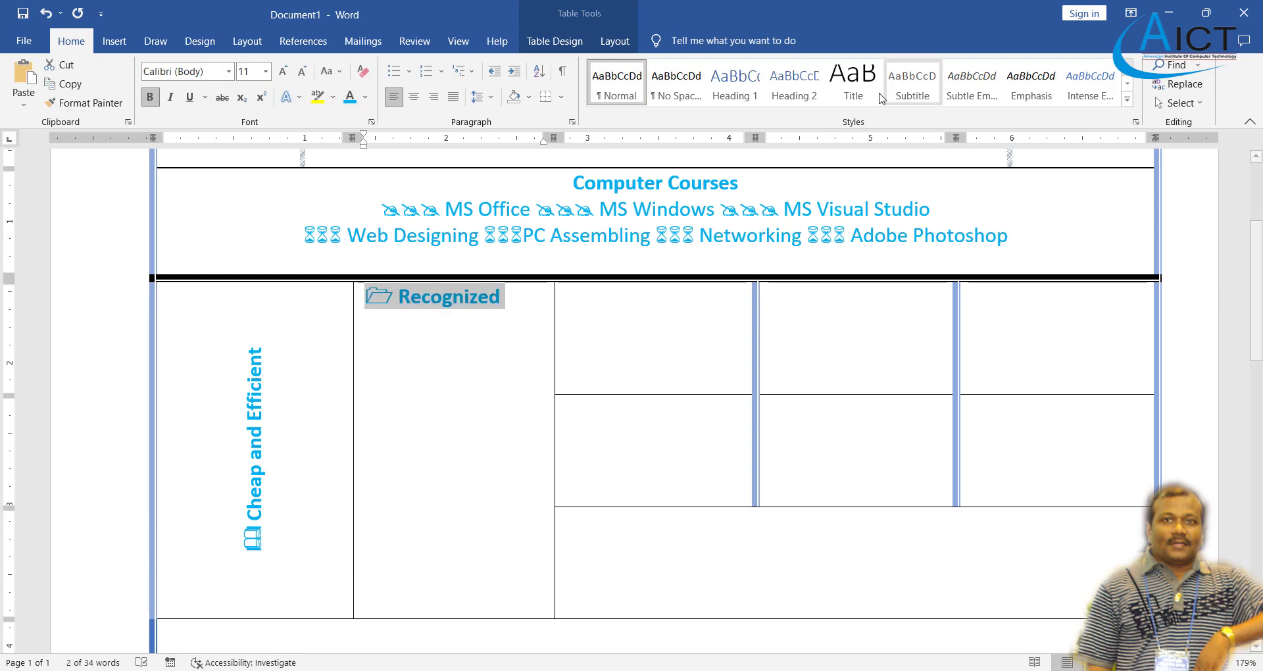
- Turn 'Recognized' vertical and centre it in its cell, comparing with the reference PDF
click(611, 43)
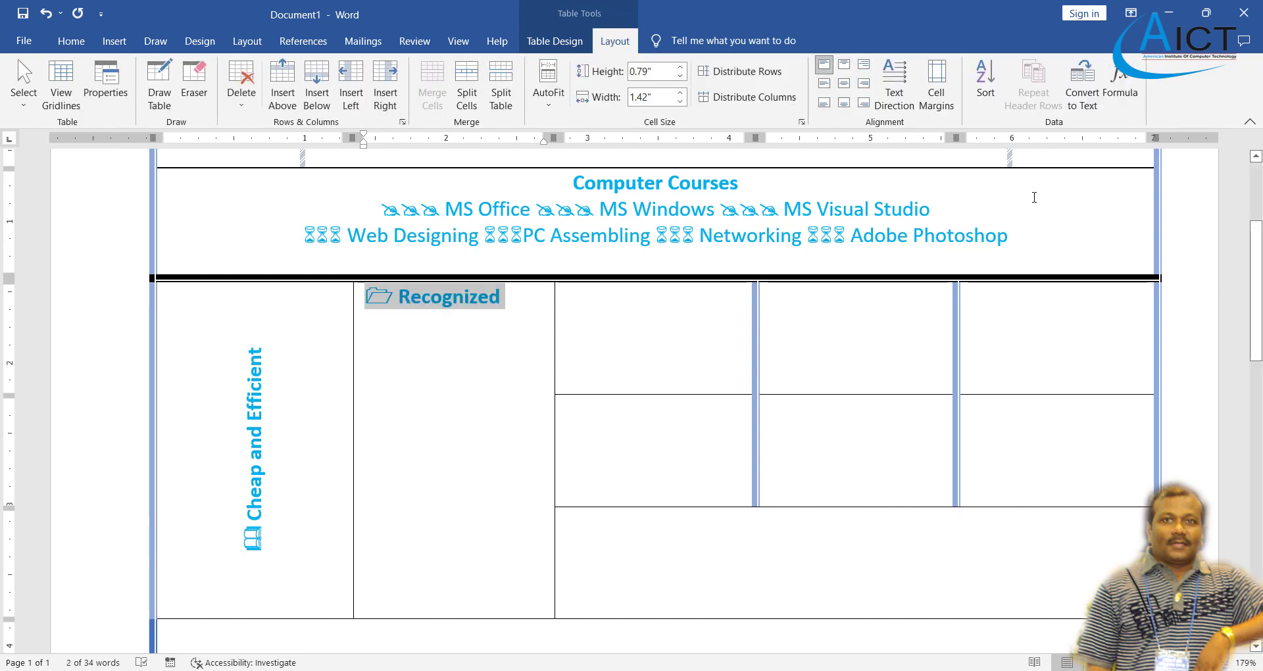
click(898, 100)
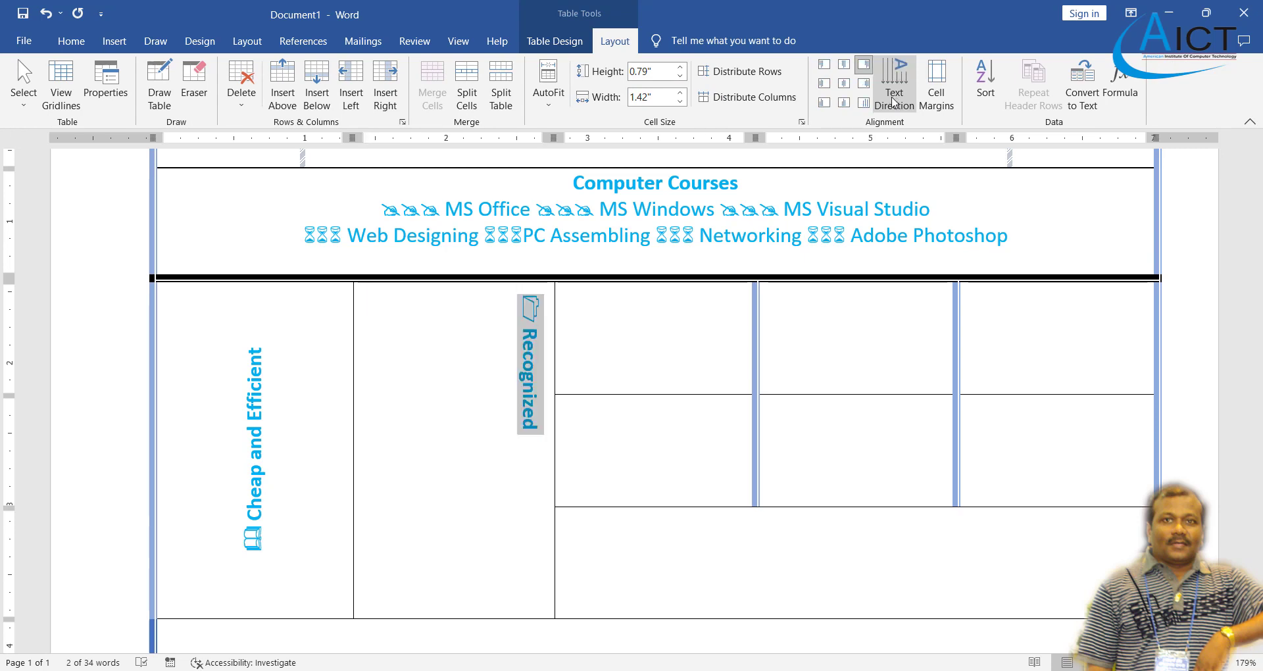
click(845, 83)
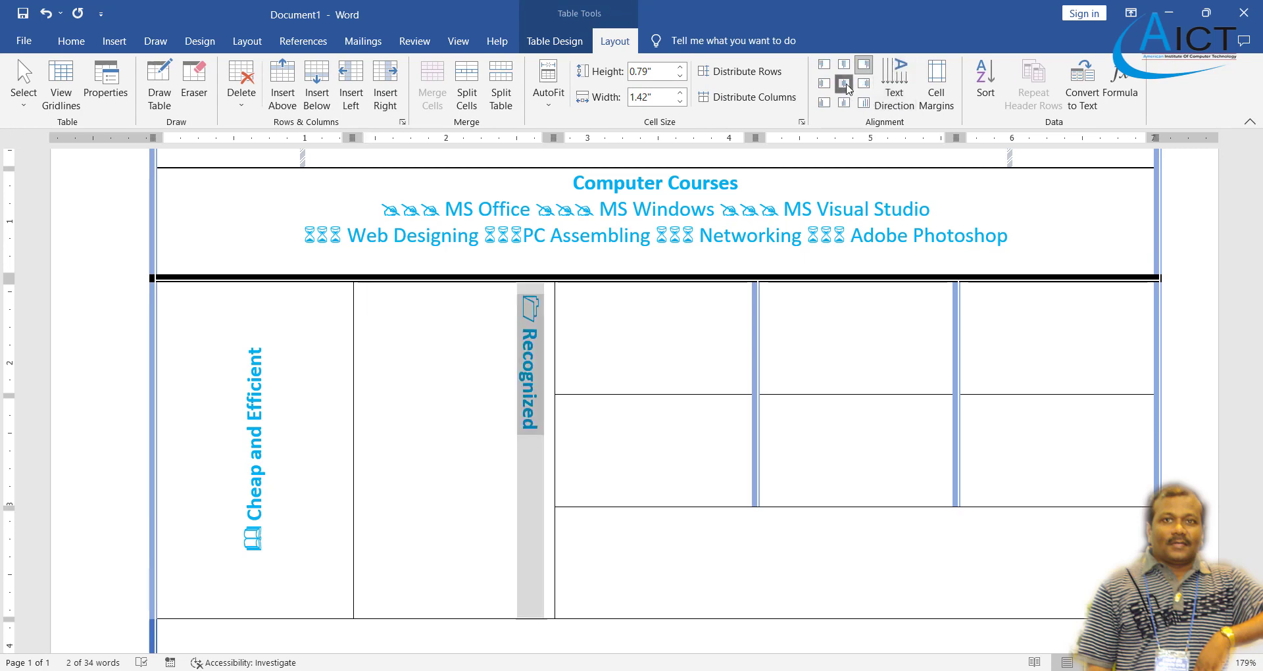
click(779, 668)
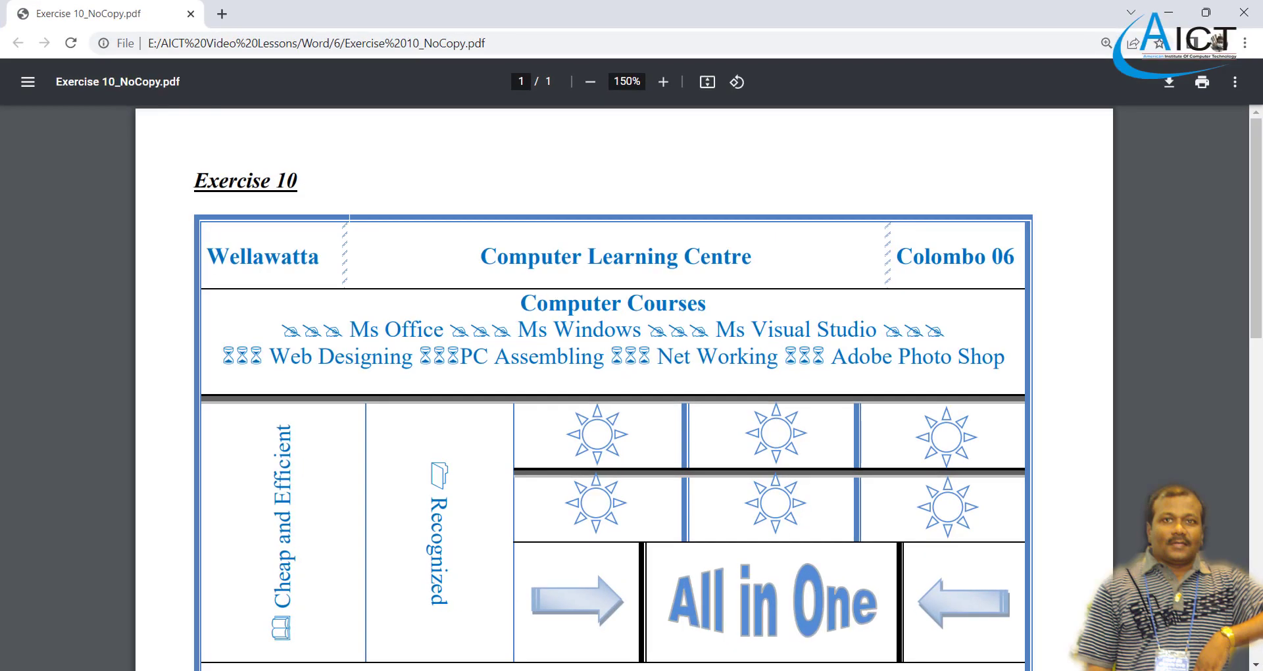
key(alt+Tab)
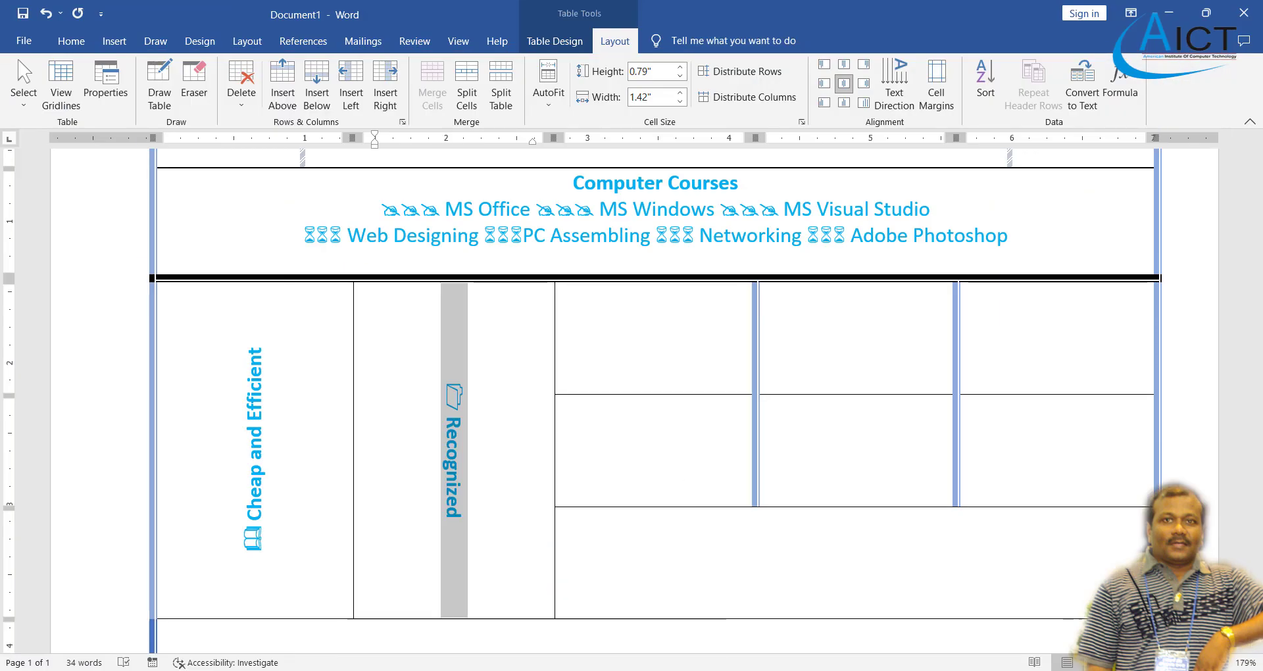
click(776, 669)
key(alt+Tab)
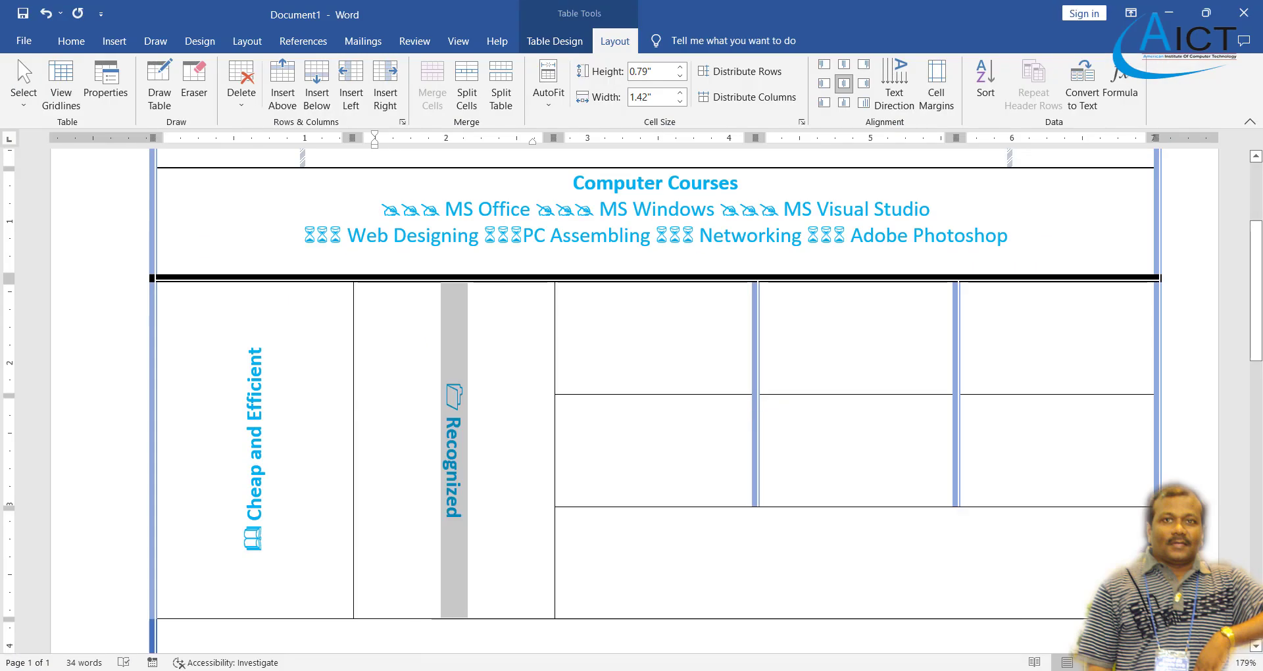
click(115, 40)
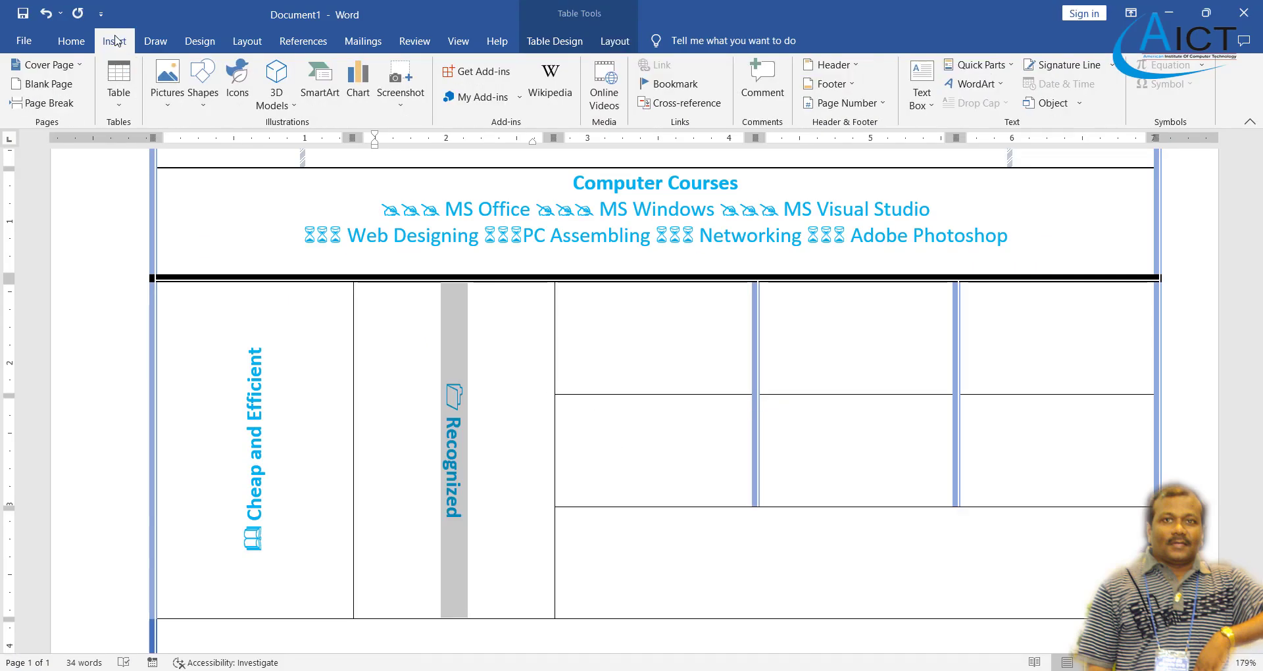
- Draw a sun shape in the first small cell right of Recognized and adjust it
click(198, 98)
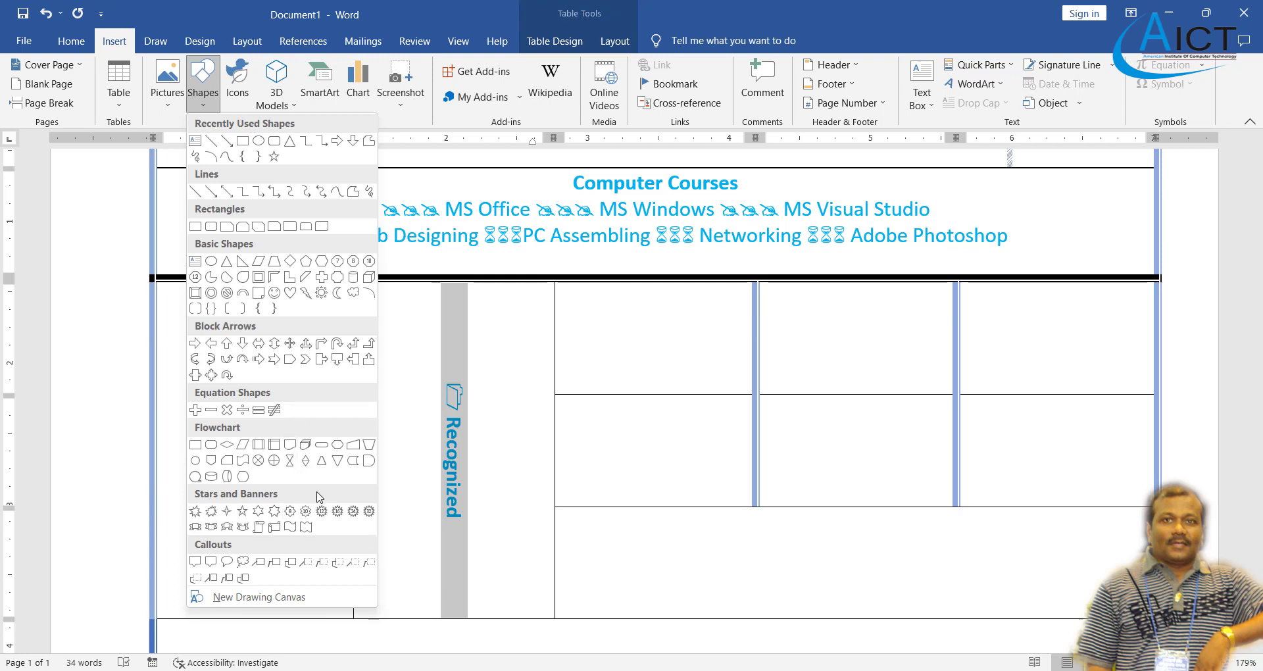
click(321, 294)
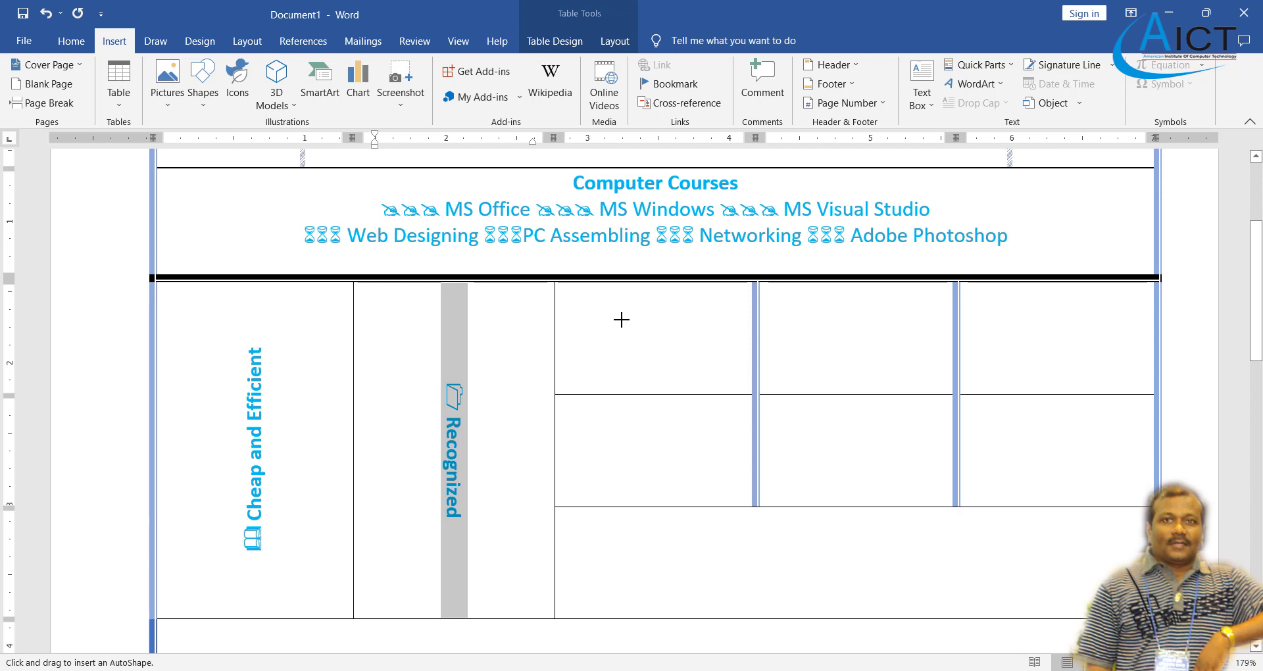
mouse_move(621, 319)
mouse_down()
mouse_move(709, 404)
mouse_move(677, 377)
mouse_up()
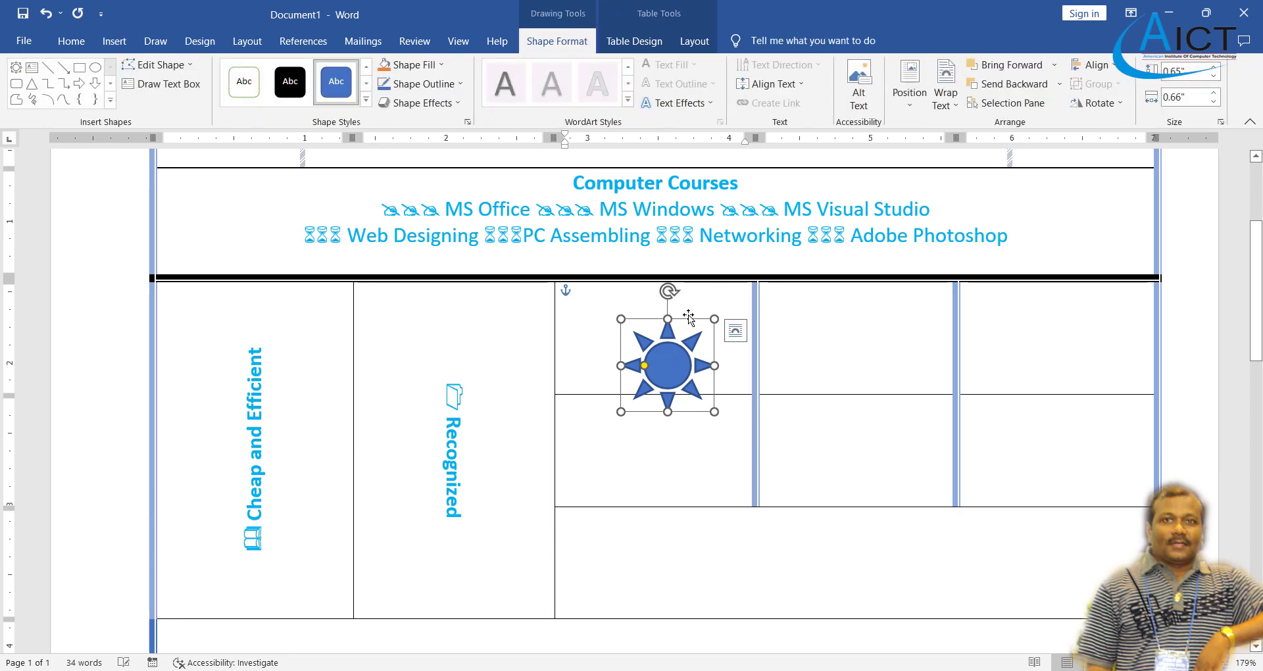
drag(686, 312, 681, 287)
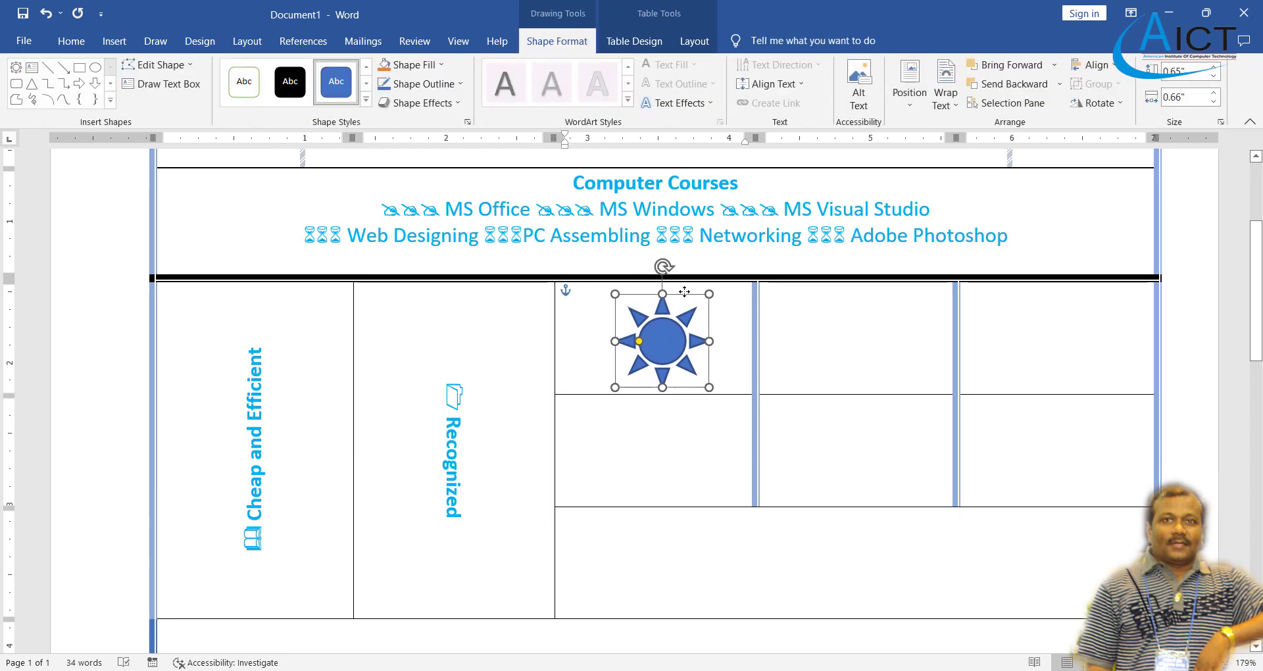
click(772, 668)
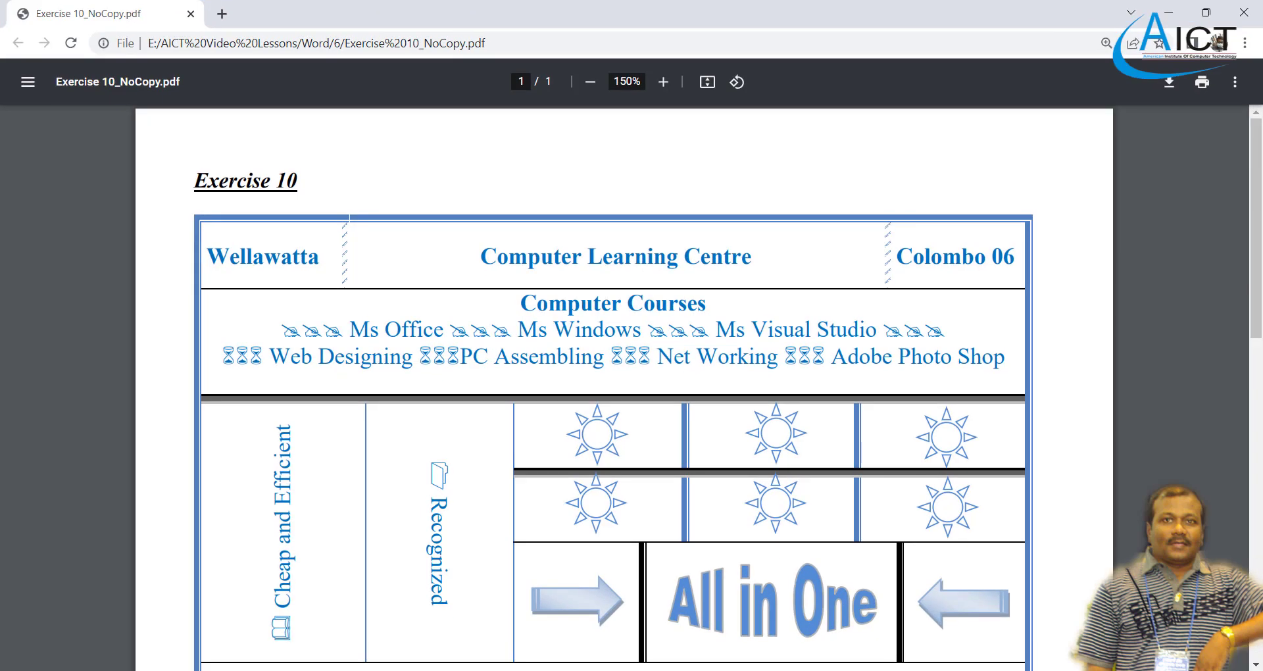
key(alt+Tab)
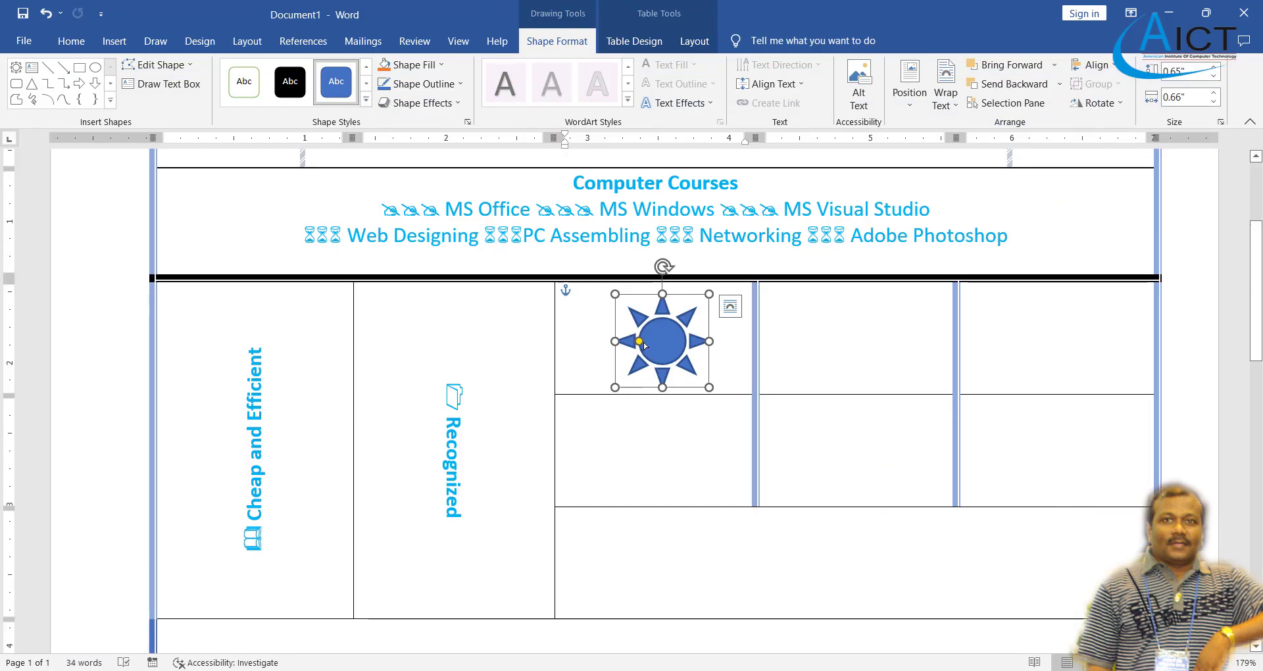
drag(645, 343, 646, 343)
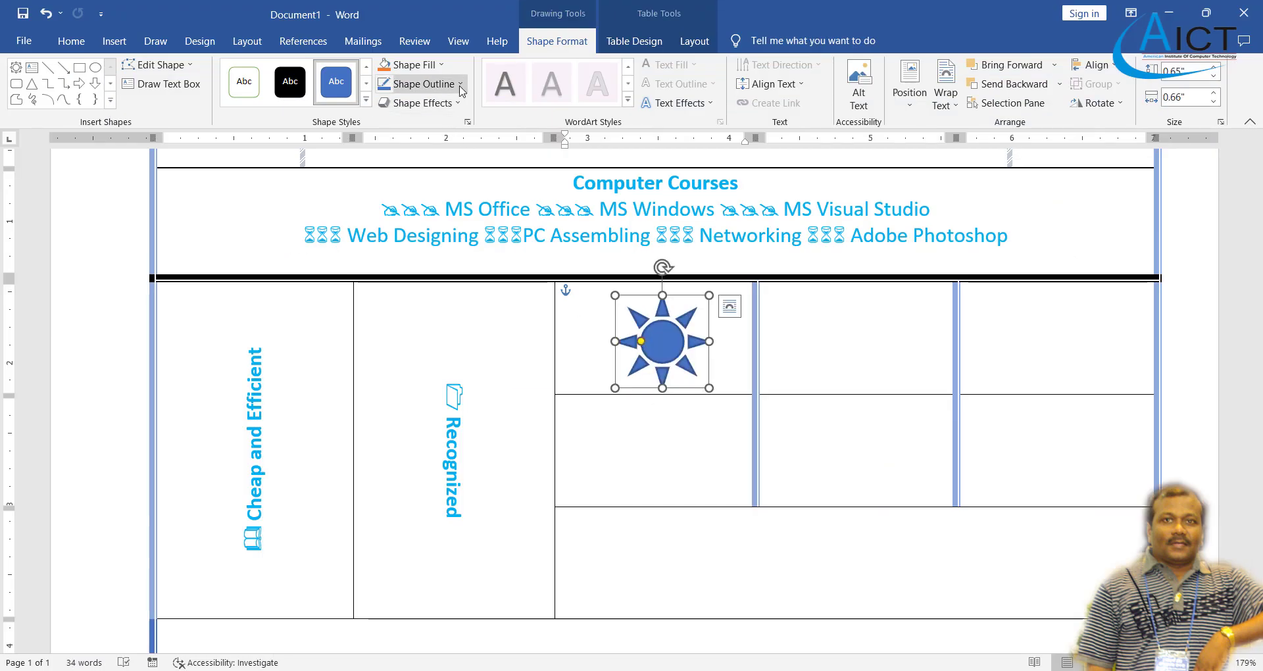
- Set the sun's Shape Fill to No Fill, then copy and paste it
click(441, 65)
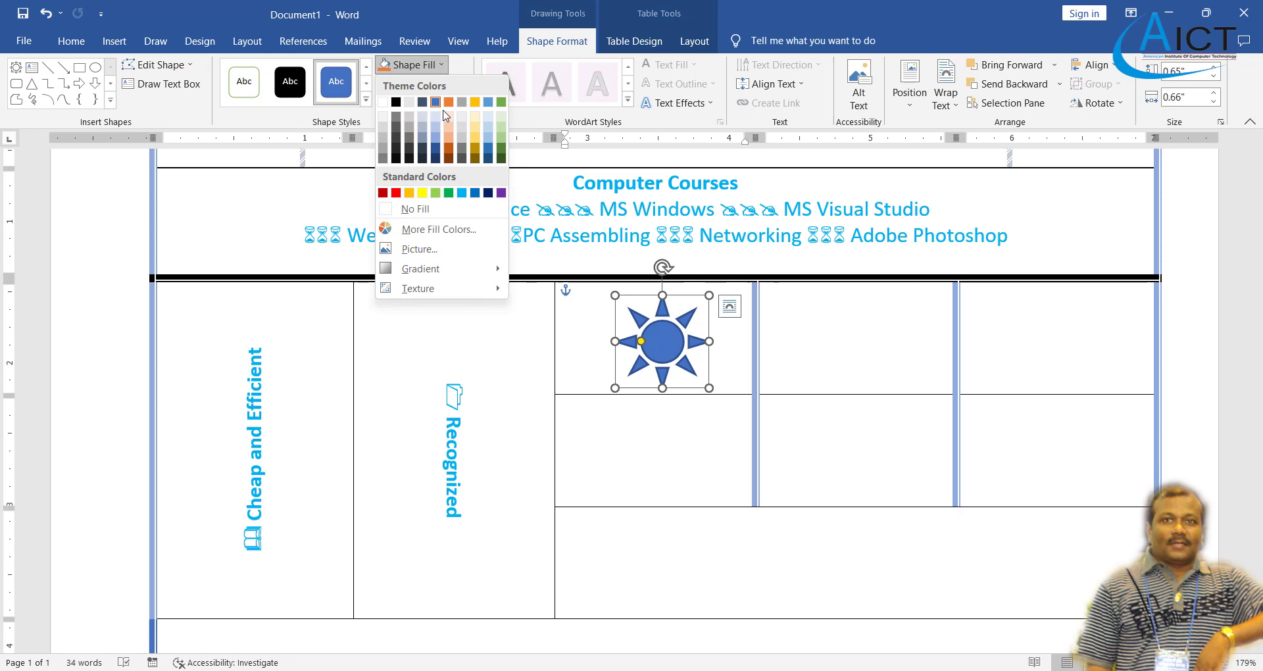
click(438, 210)
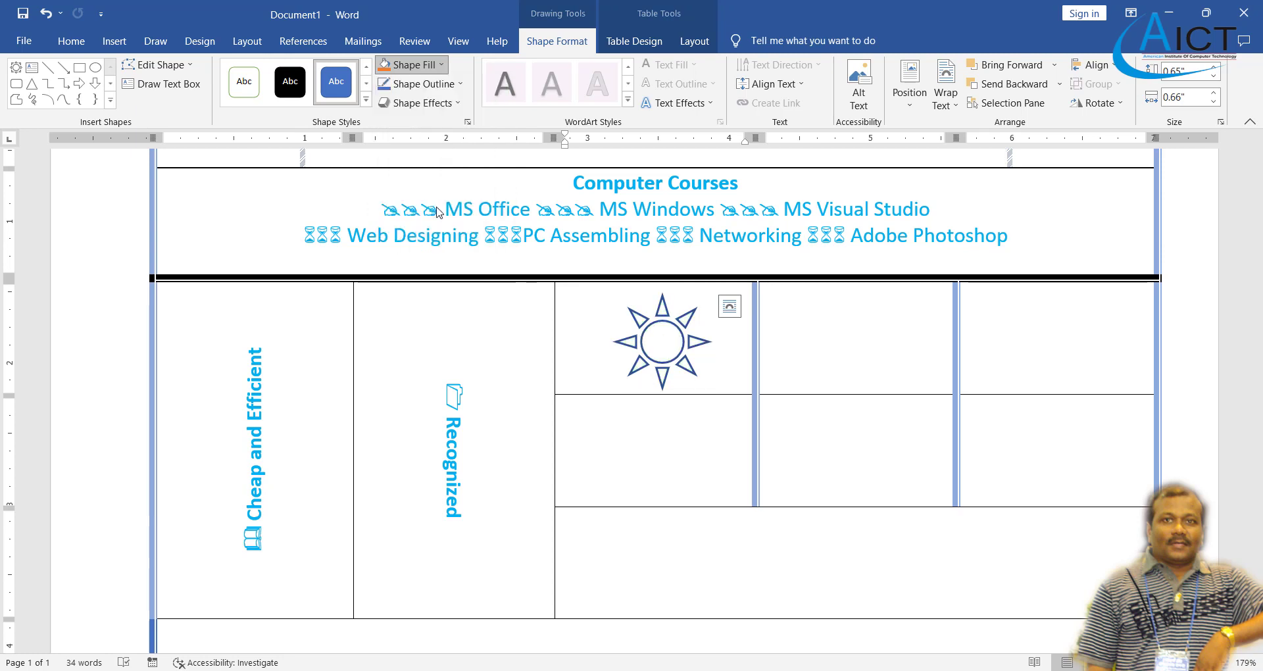
click(71, 40)
click(64, 85)
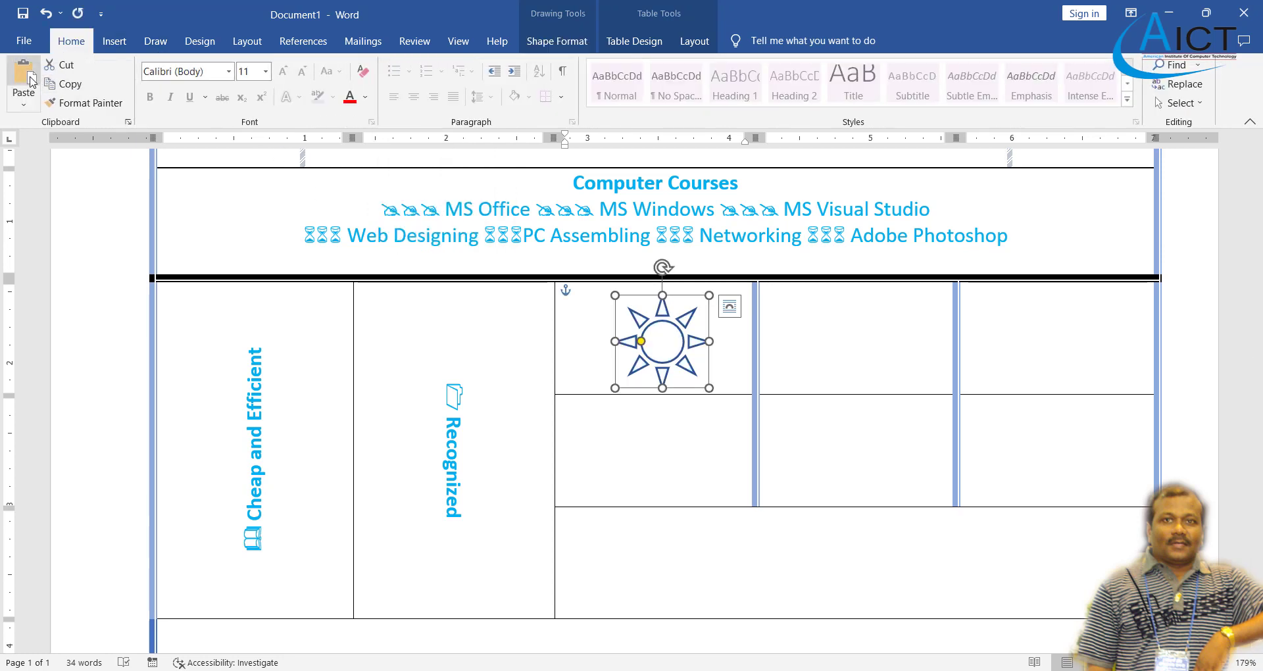
click(24, 75)
- Centre the first sun and paste centred copies into the top-middle and bottom-left cells
click(722, 372)
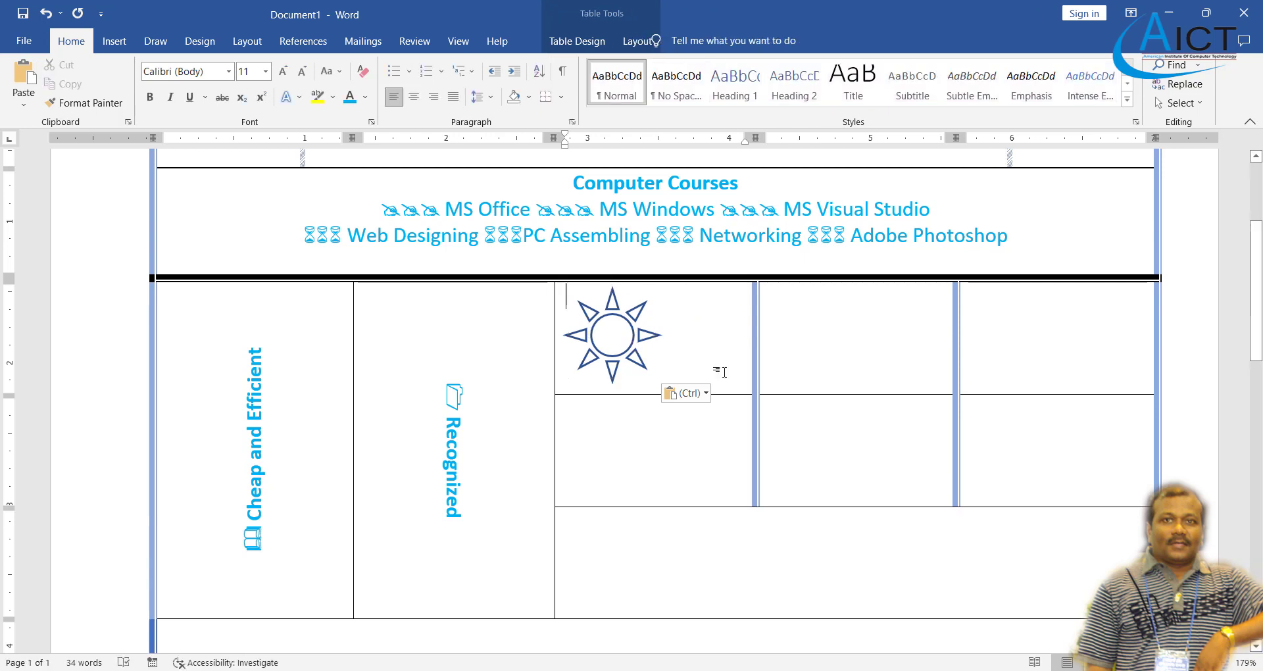
key(ctrl+e)
click(816, 355)
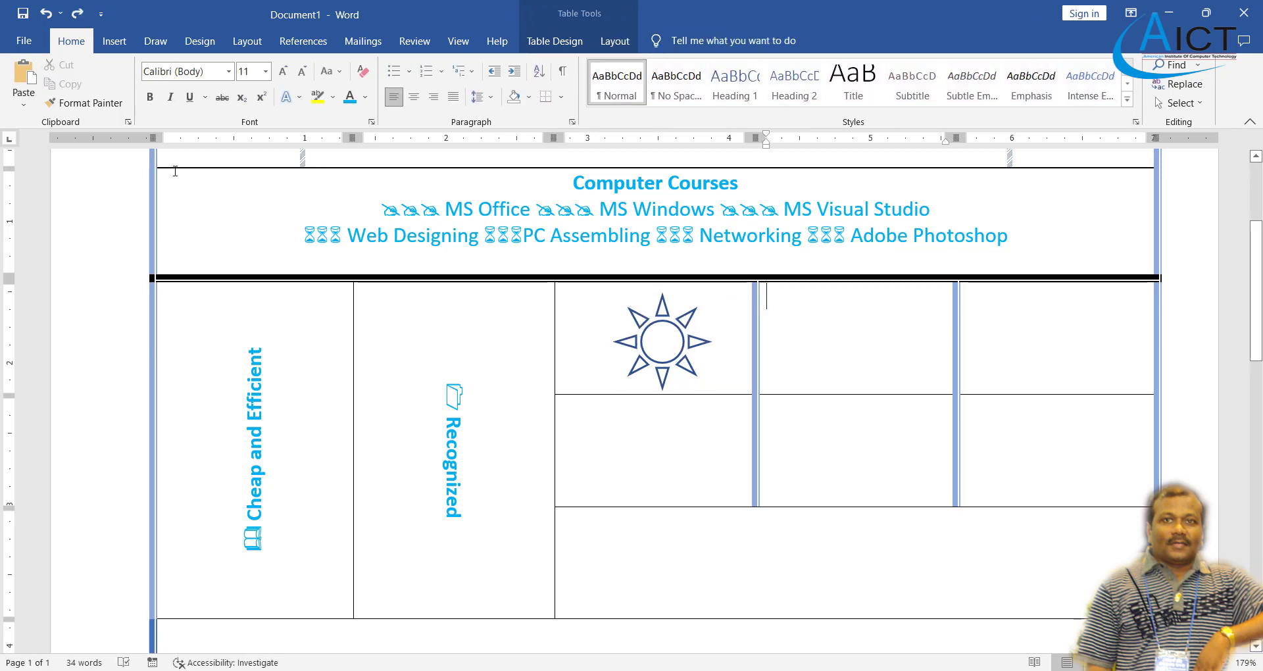
click(24, 76)
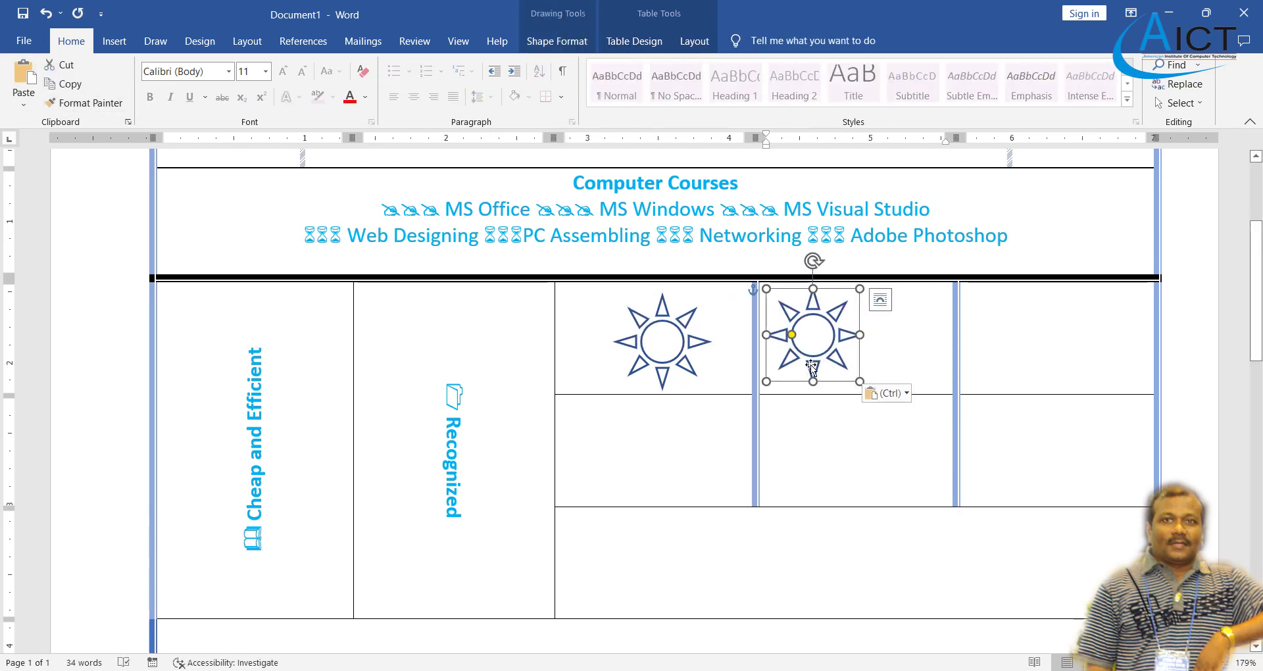
drag(813, 363, 866, 367)
click(663, 439)
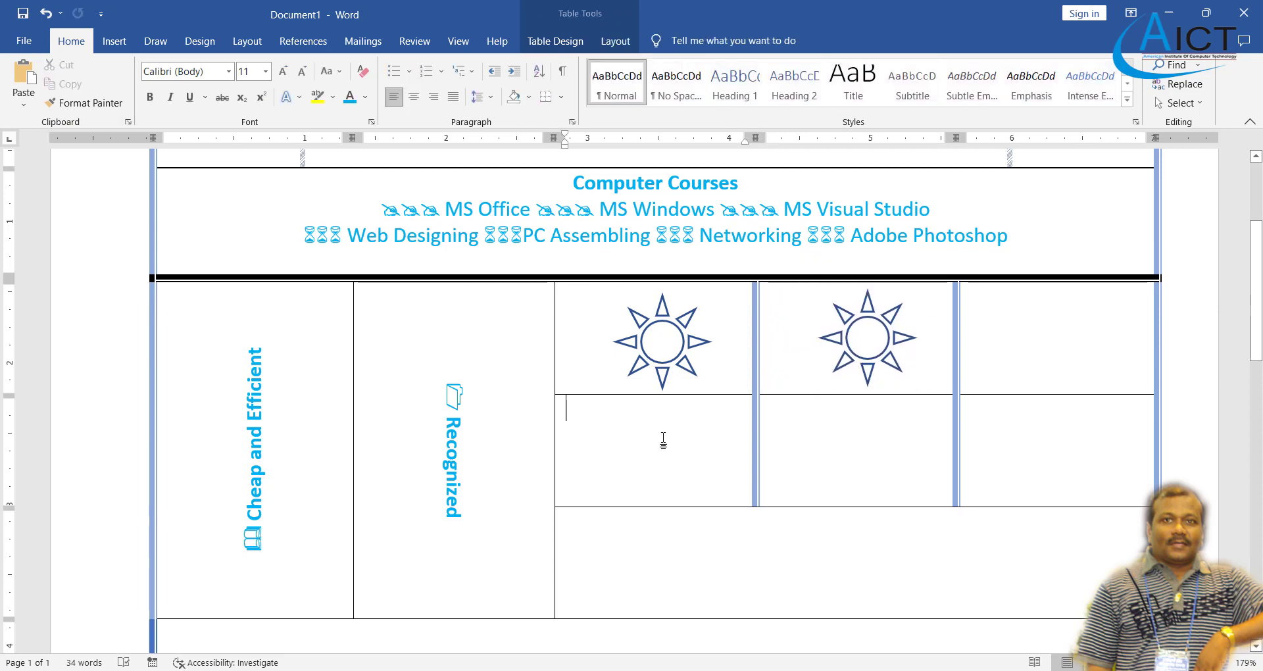
click(24, 76)
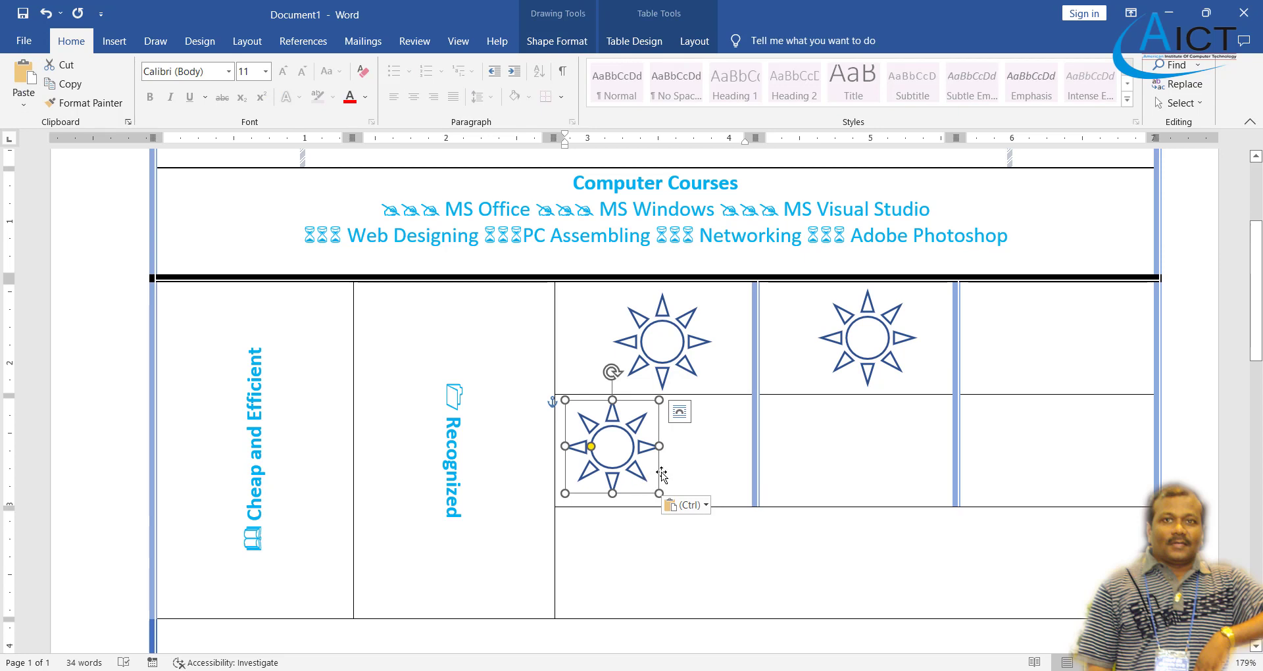
drag(659, 472, 711, 480)
- Paste centred sun copies into the bottom-middle, top-right and bottom-right cells
click(809, 470)
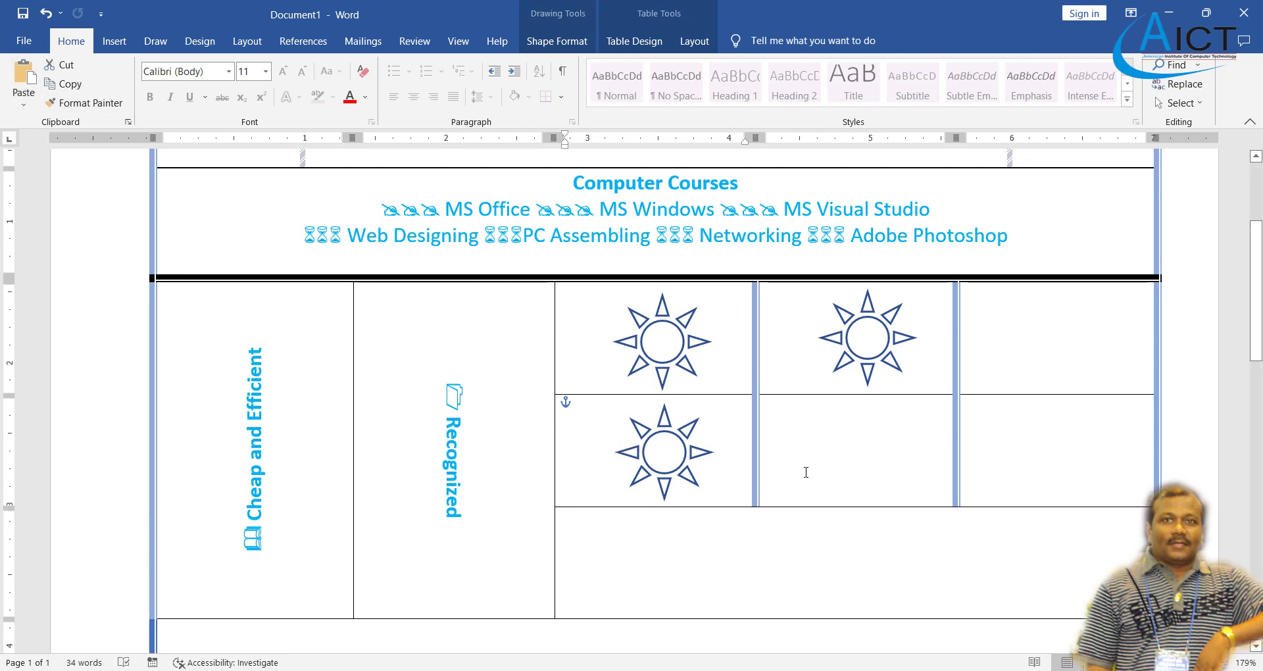
key(ctrl+v)
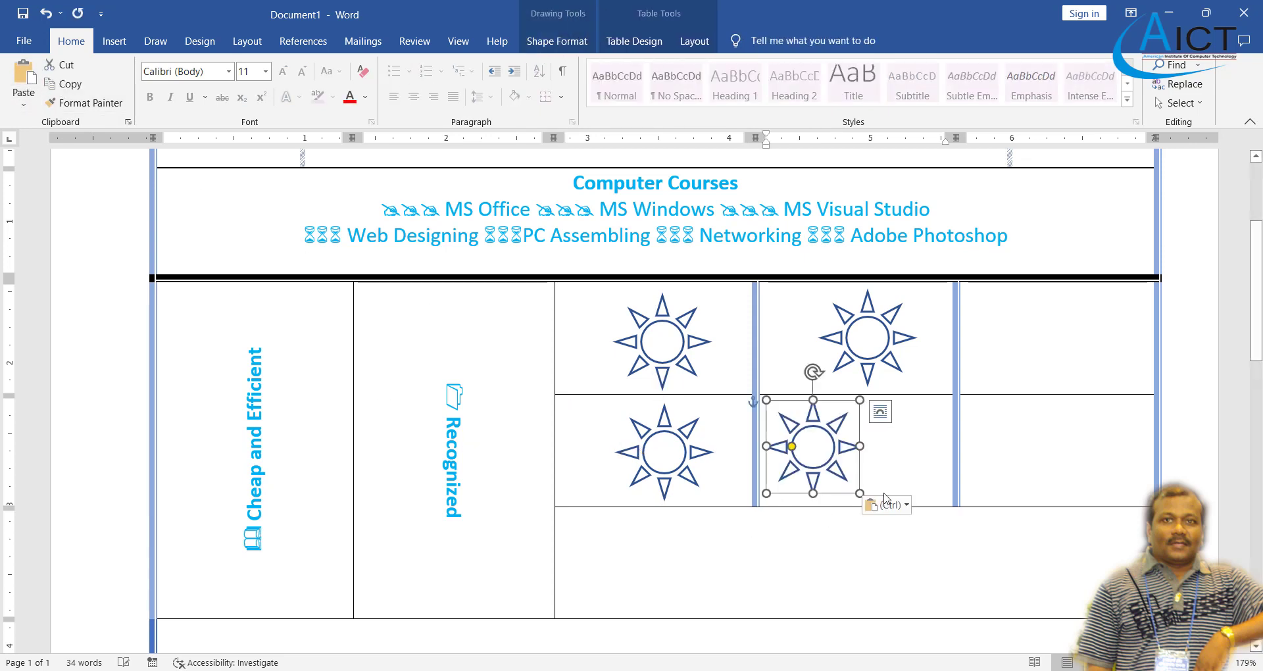
drag(862, 475, 914, 479)
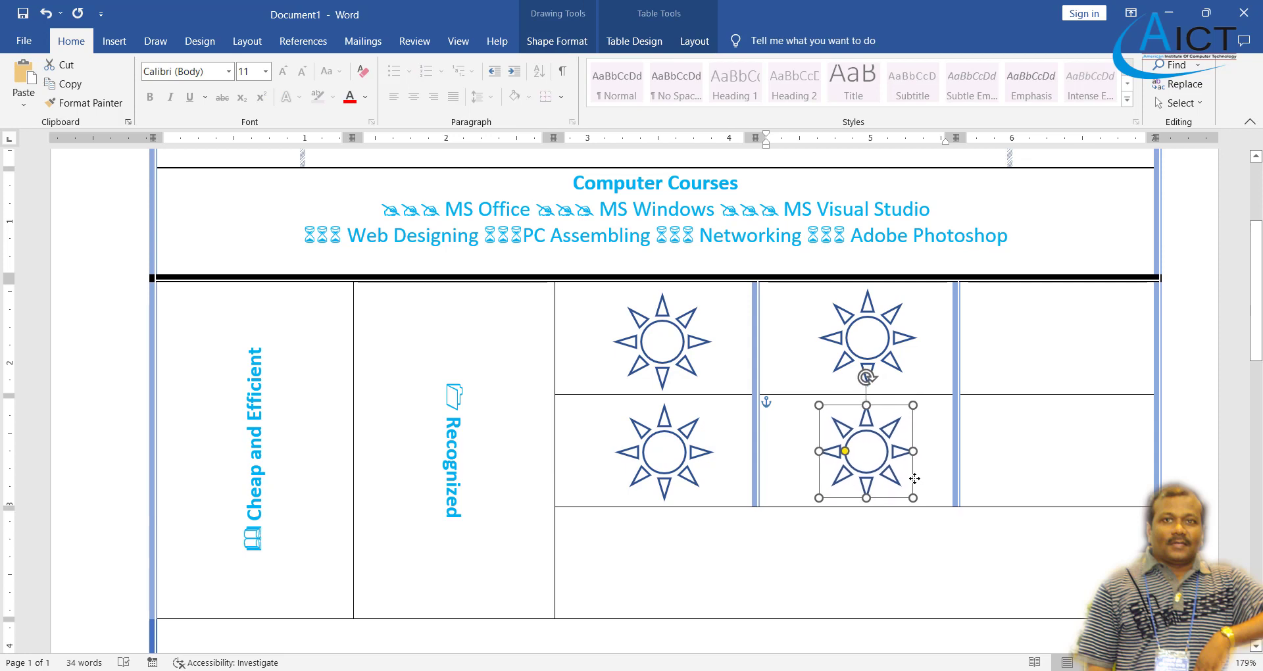
click(1055, 377)
key(ctrl+v)
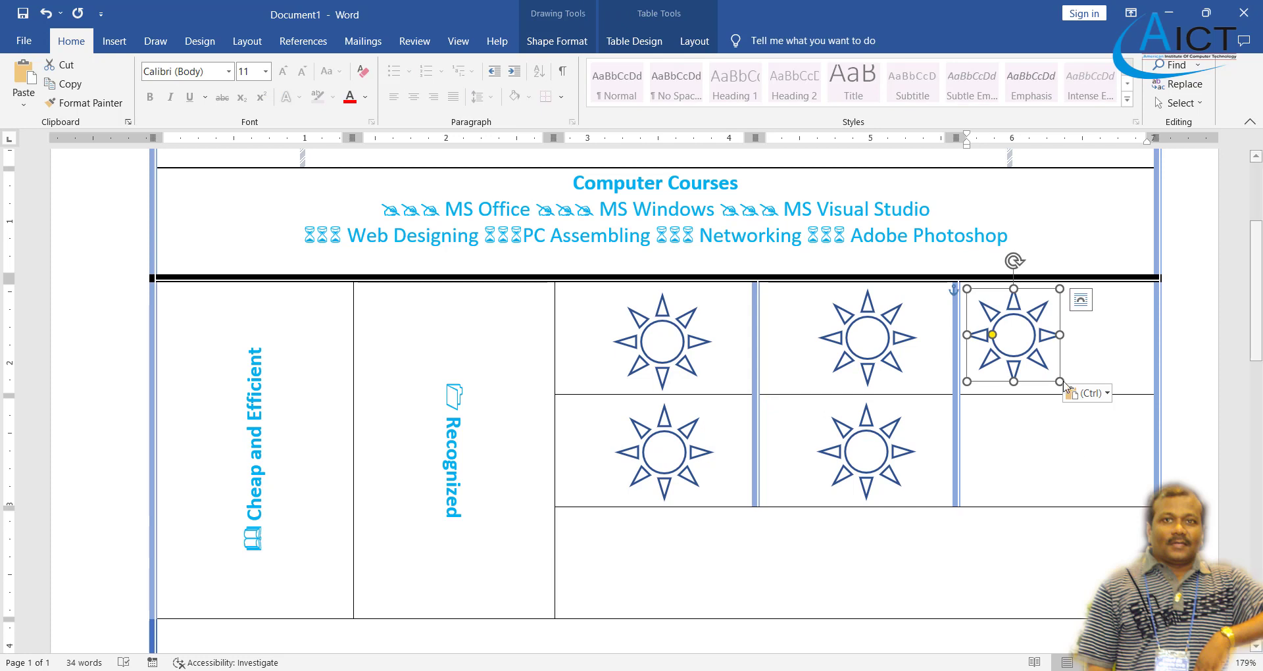
drag(1063, 372, 1114, 371)
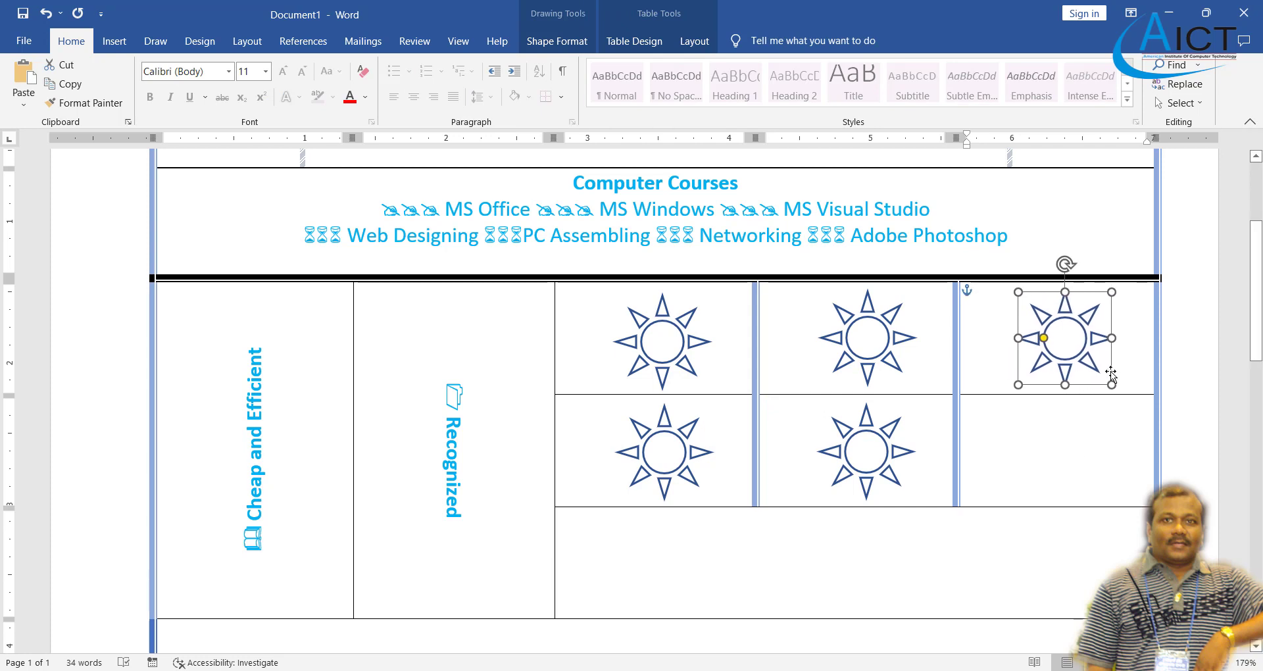
click(993, 457)
key(ctrl+v)
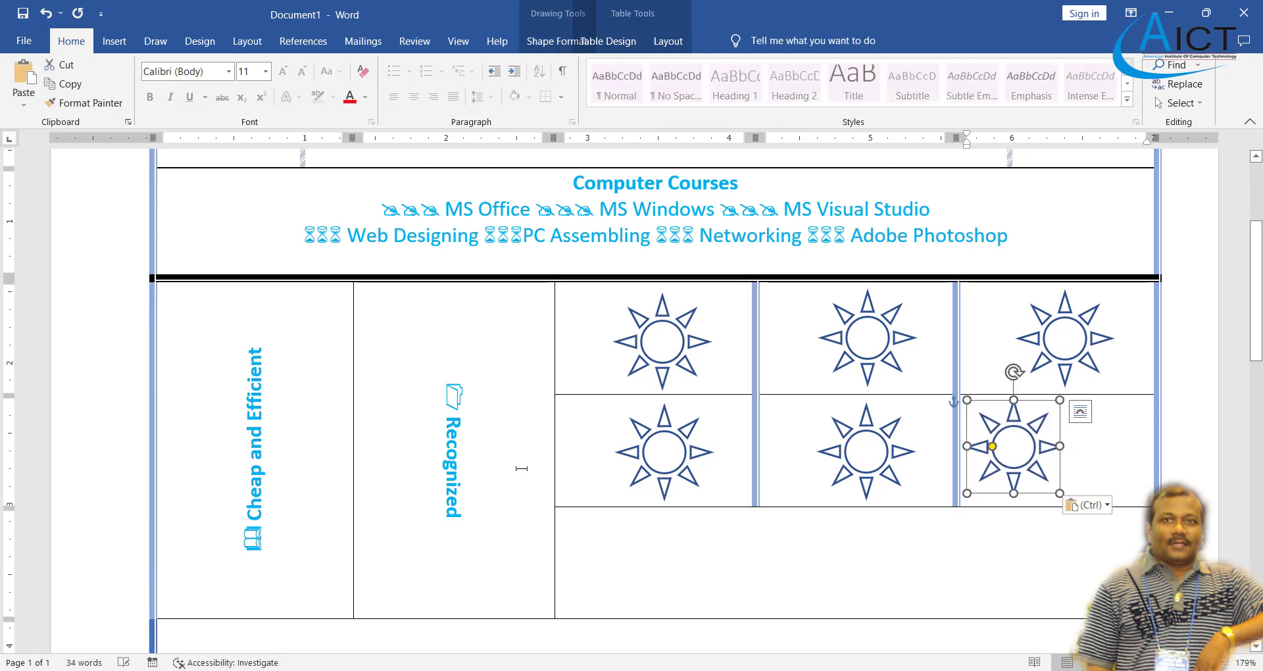
drag(1062, 472, 1113, 472)
- Scroll through the table and compare it with the Exercise 10 PDF
scroll(976, 530, down, 3)
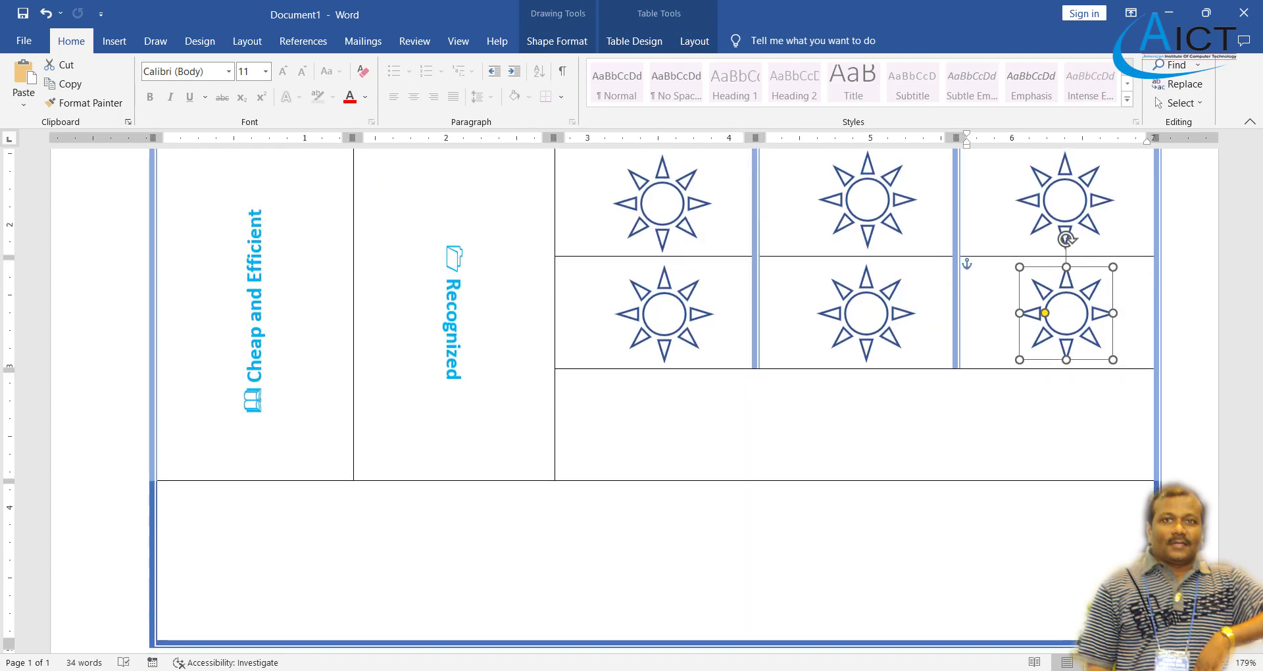
key(alt+Tab)
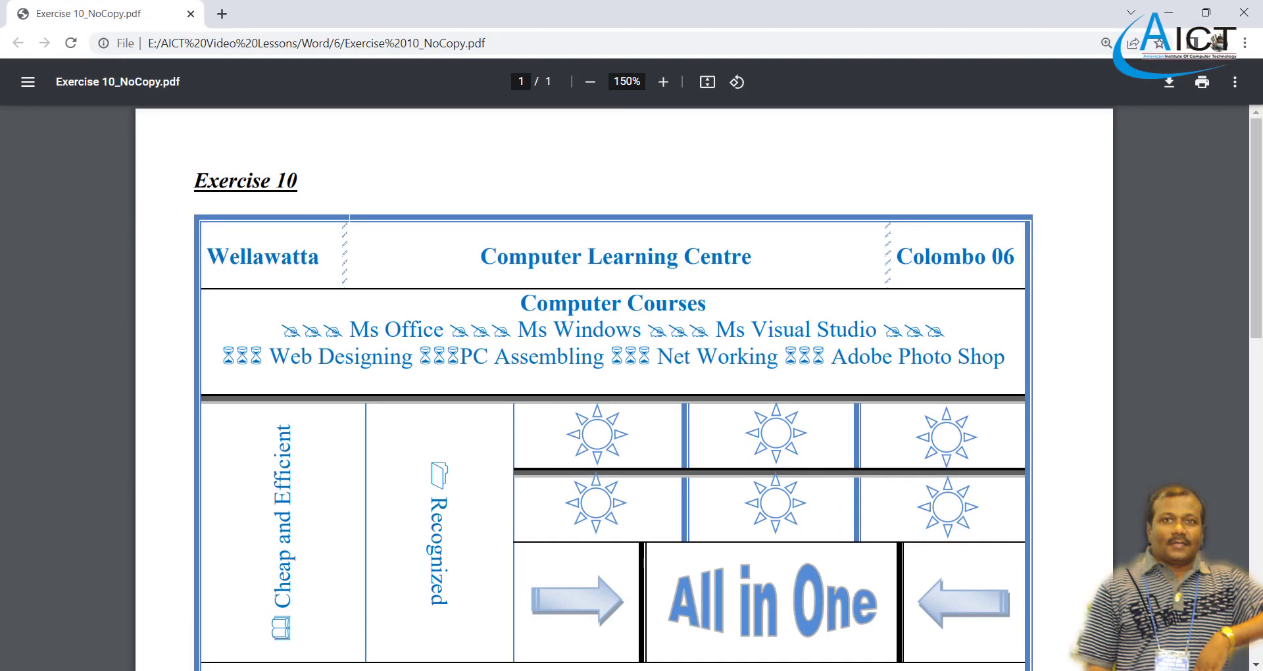
key(alt+Tab)
scroll(680, 544, down, 3)
scroll(680, 544, up, 3)
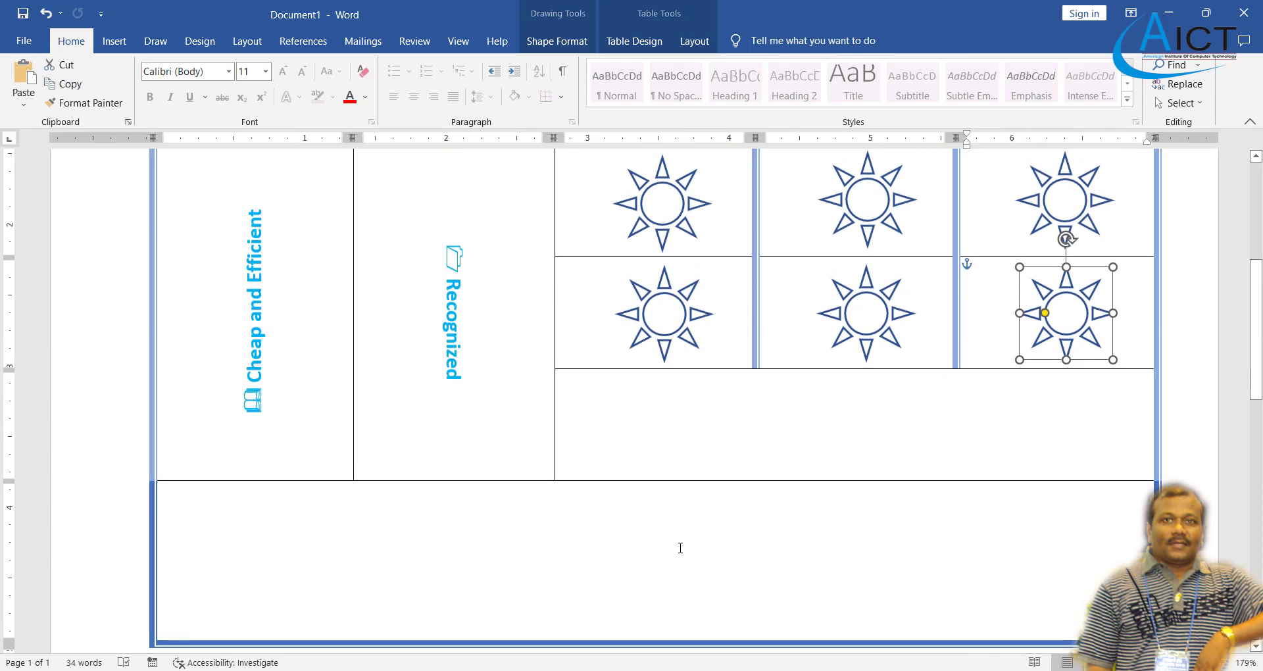
scroll(680, 548, down, 2)
key(alt+Tab)
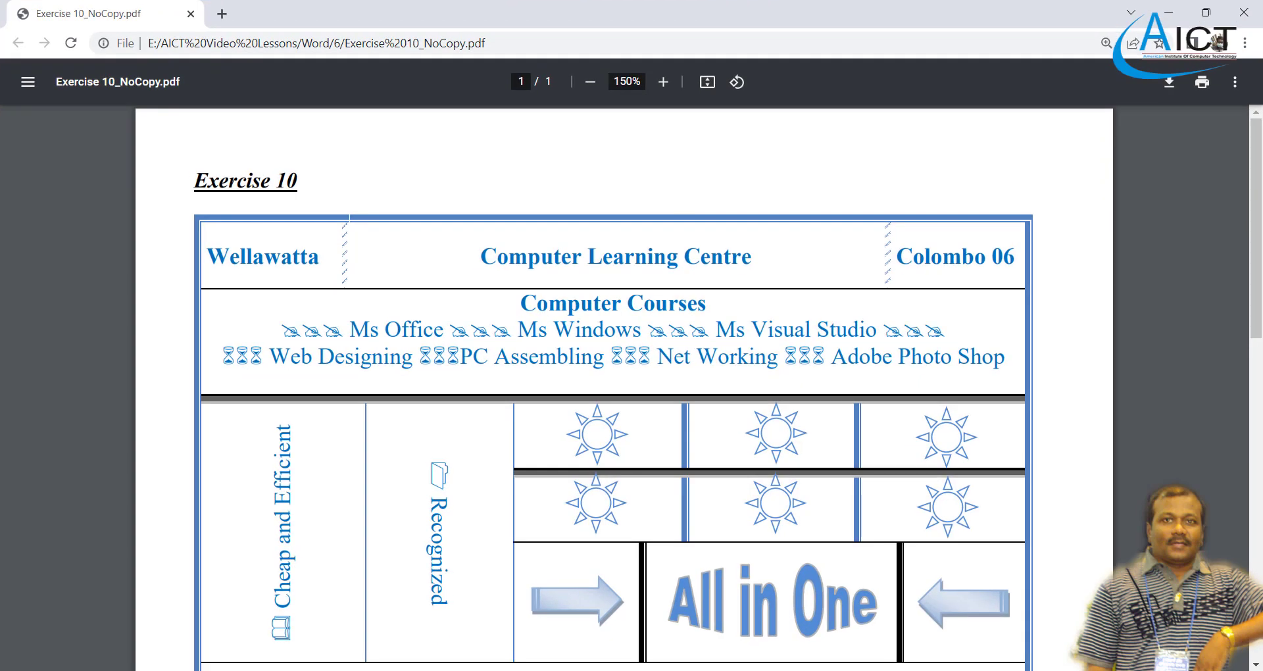
key(alt+Tab)
scroll(716, 443, up, 2)
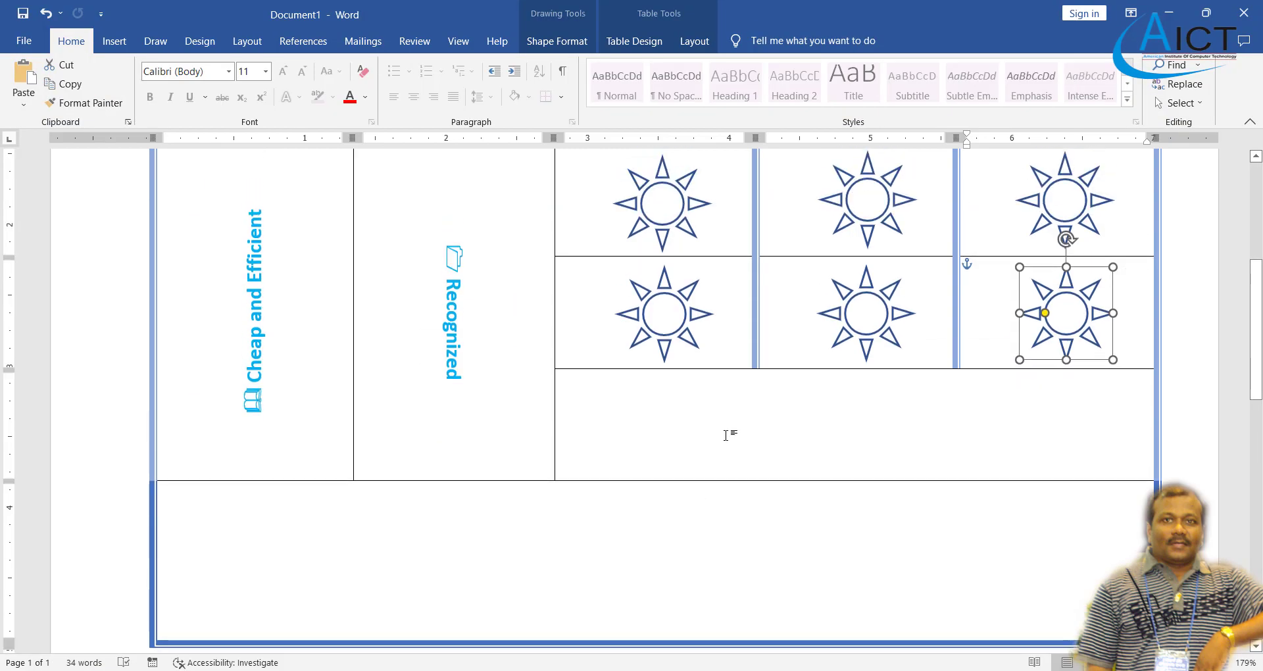
- Split the empty cell below the suns into 3 columns, 1 row, widening the middle one
click(718, 439)
click(613, 41)
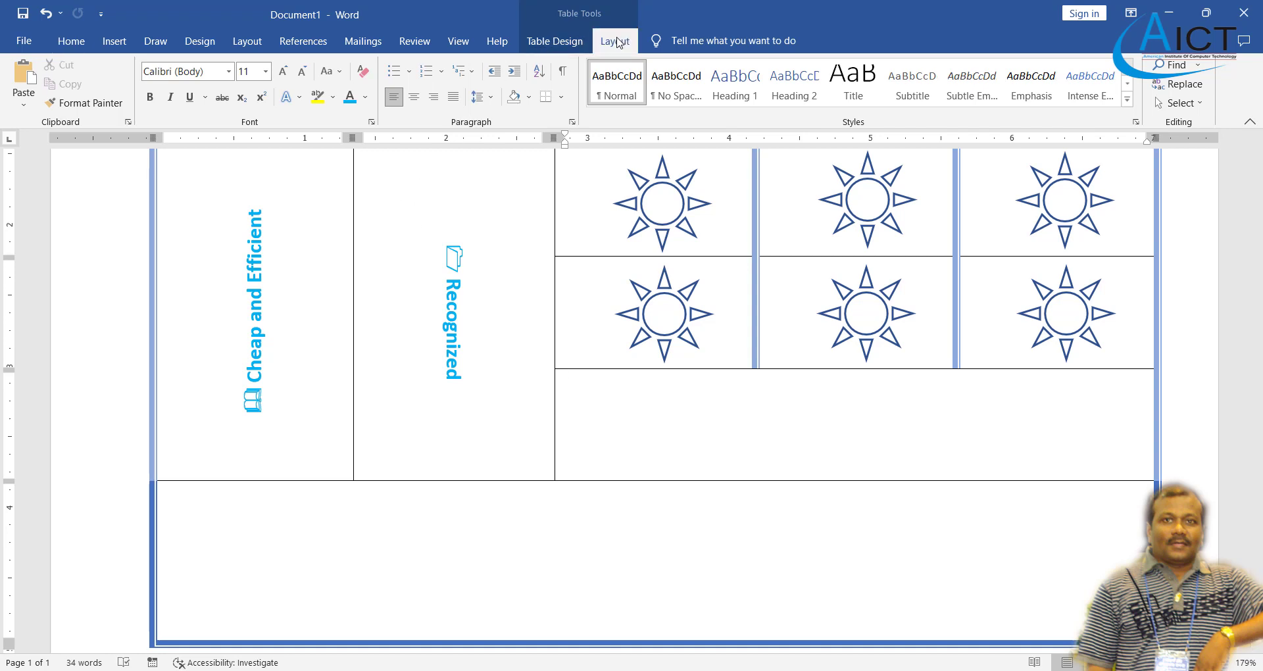
click(466, 82)
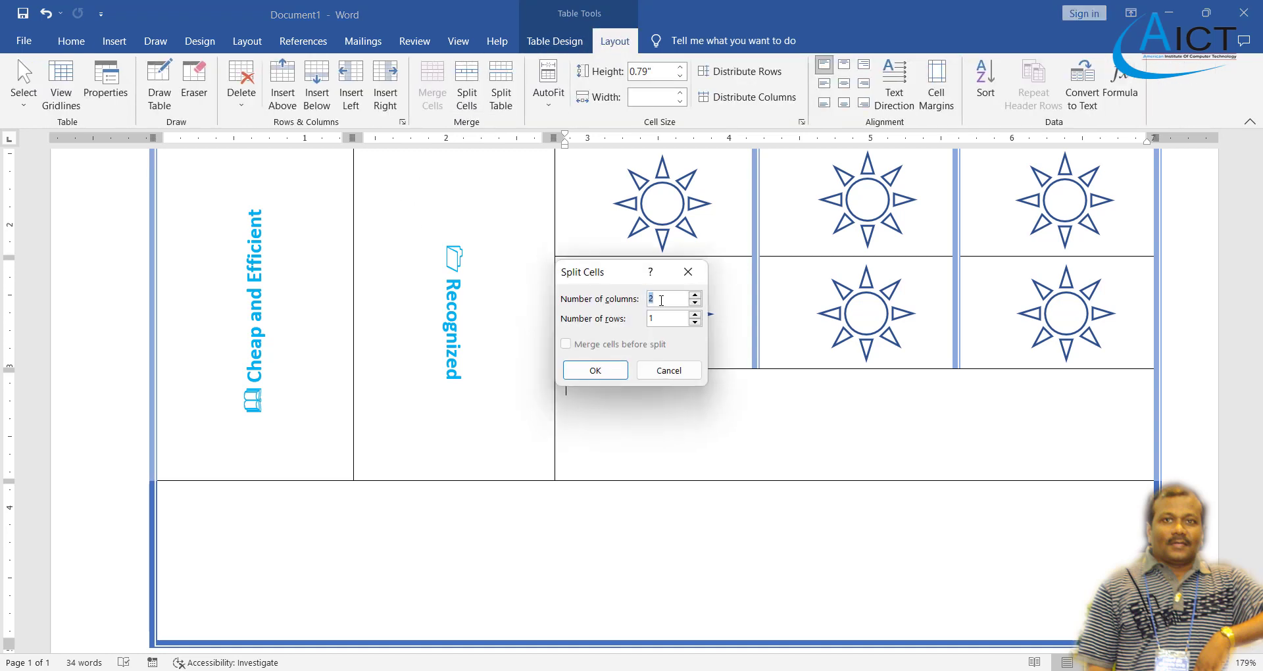
click(596, 371)
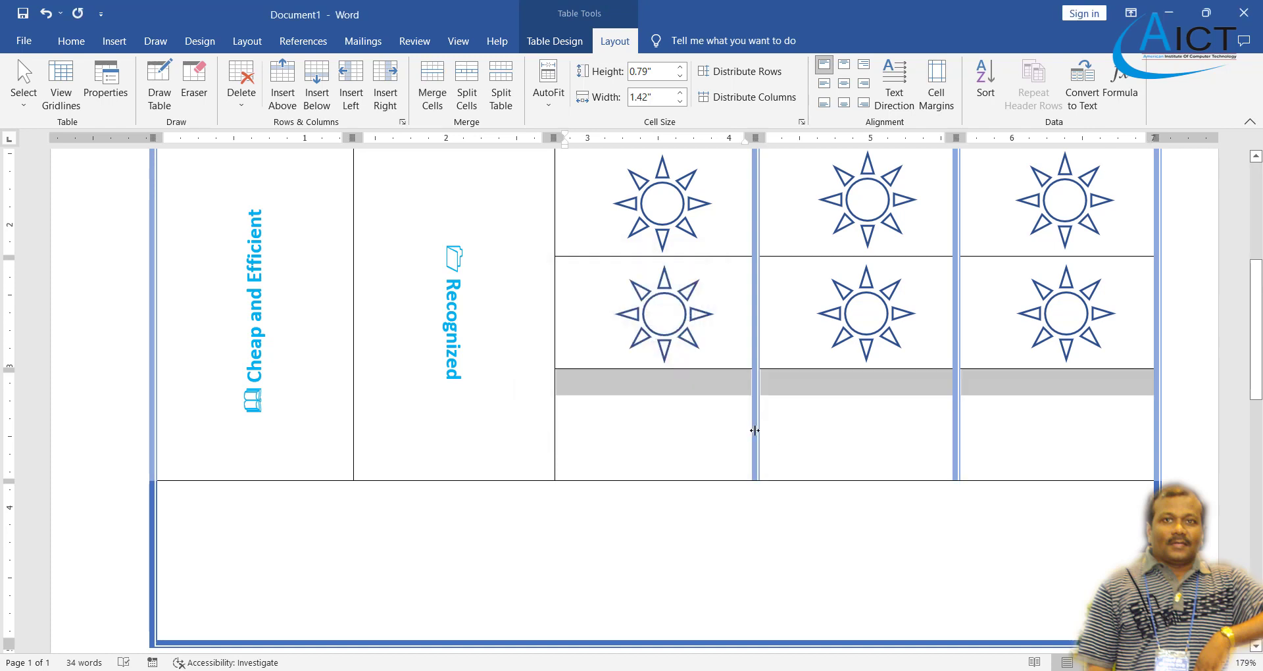
mouse_move(754, 431)
mouse_down()
mouse_move(711, 432)
mouse_move(1014, 449)
mouse_move(877, 461)
mouse_up()
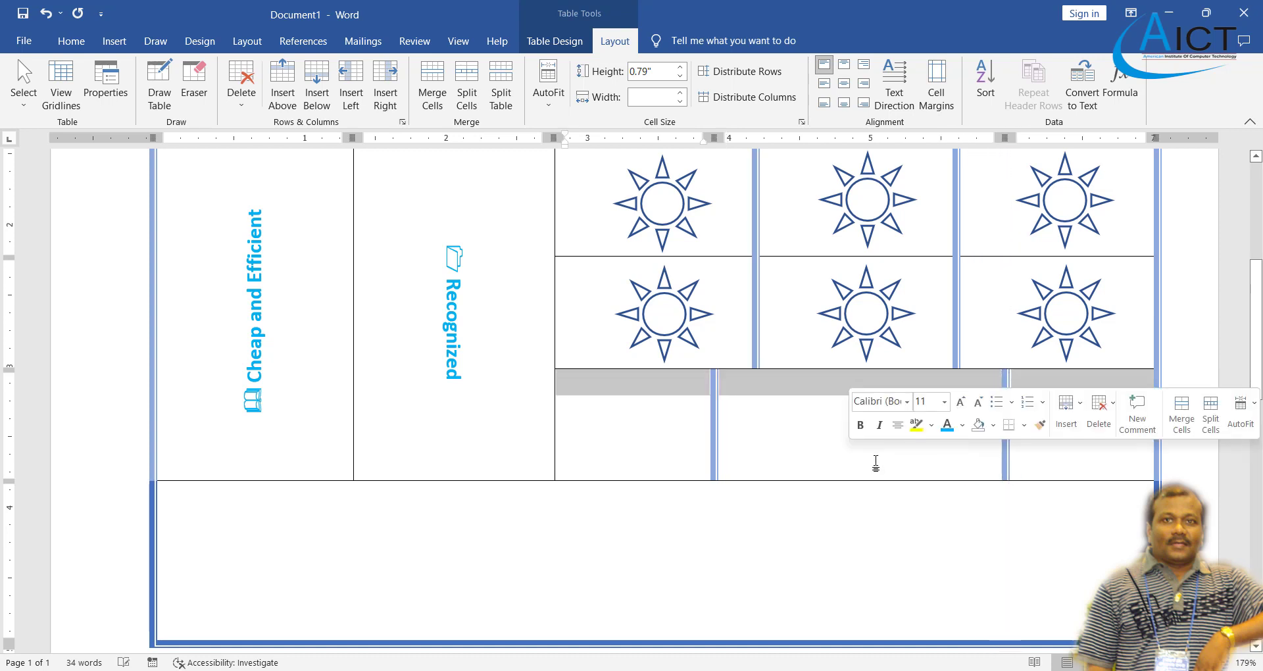
click(809, 432)
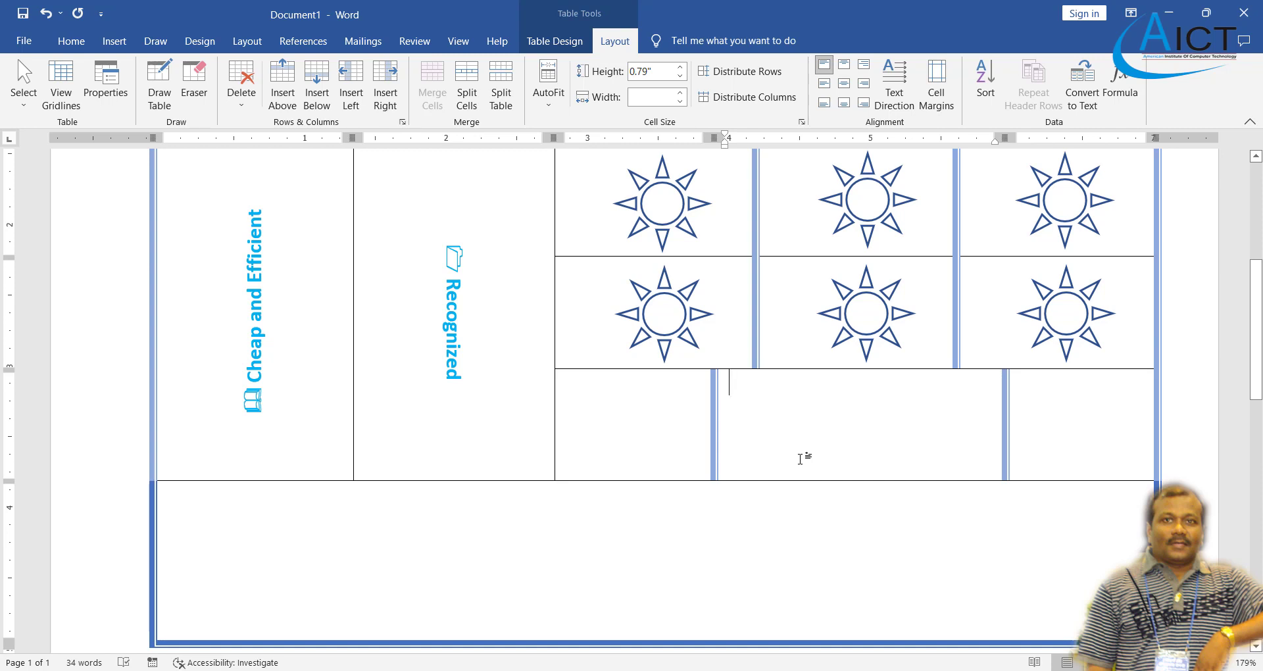
click(114, 42)
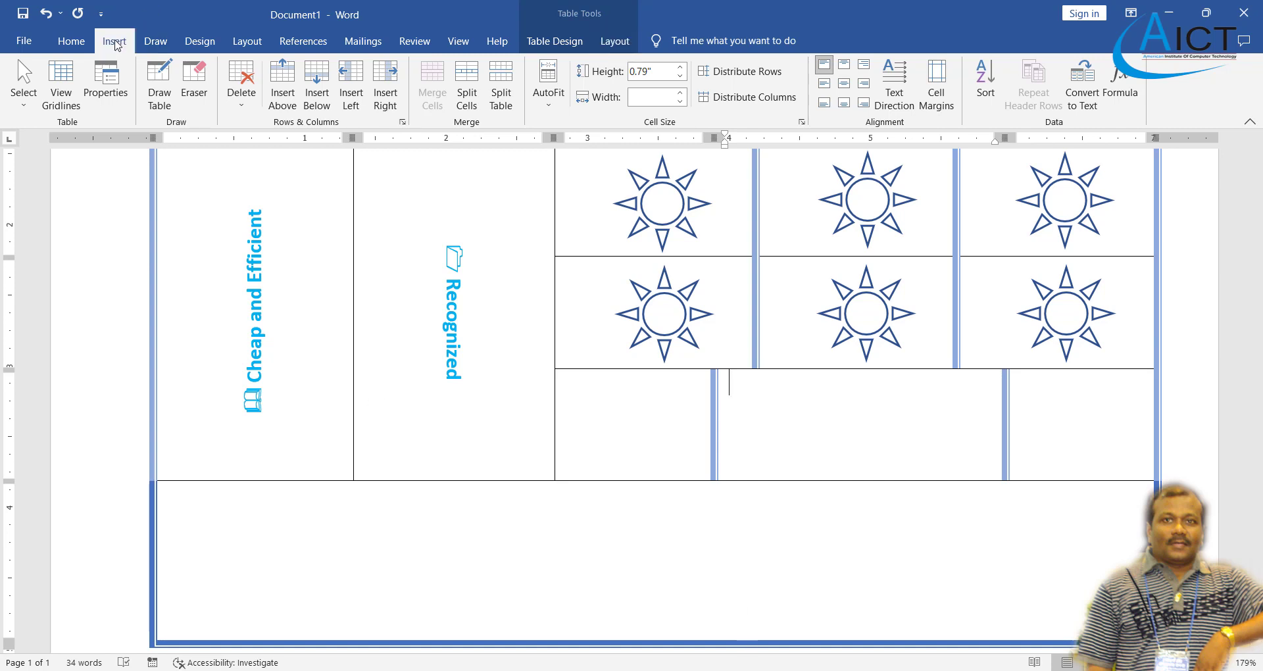
- Draw a blue right block arrow in the left cell and paste a copy into the right cell
click(203, 85)
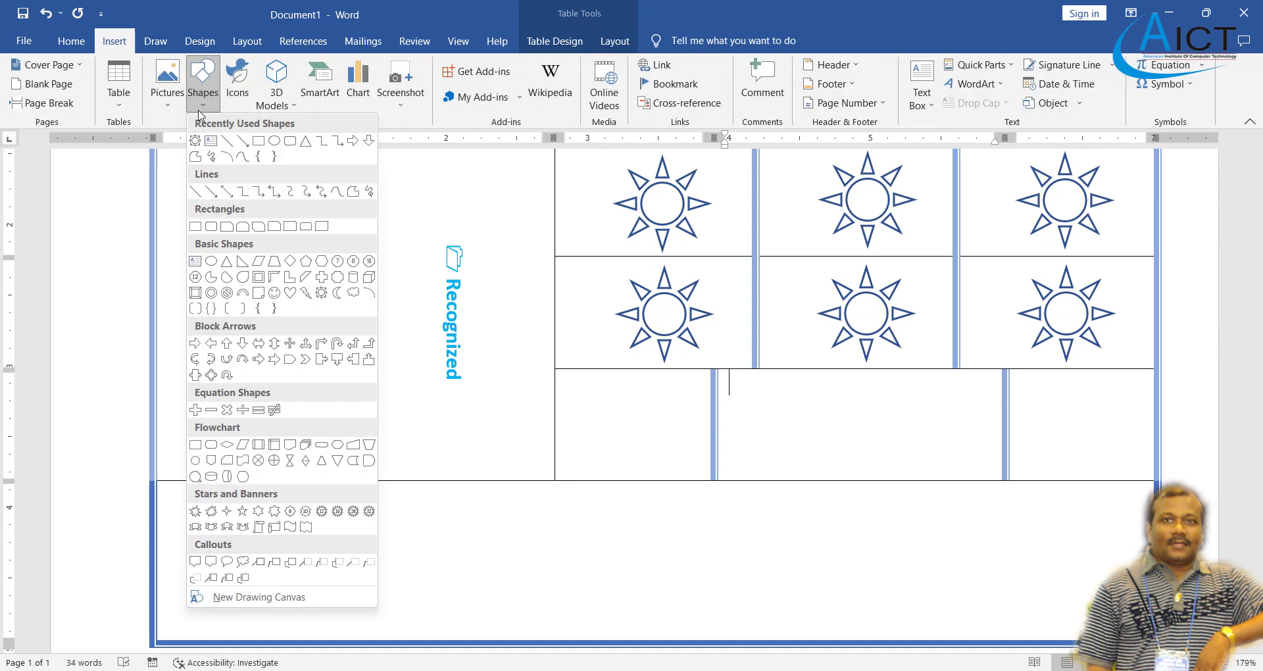
click(258, 359)
mouse_move(592, 410)
mouse_down()
mouse_move(674, 449)
mouse_move(652, 415)
mouse_up()
click(71, 41)
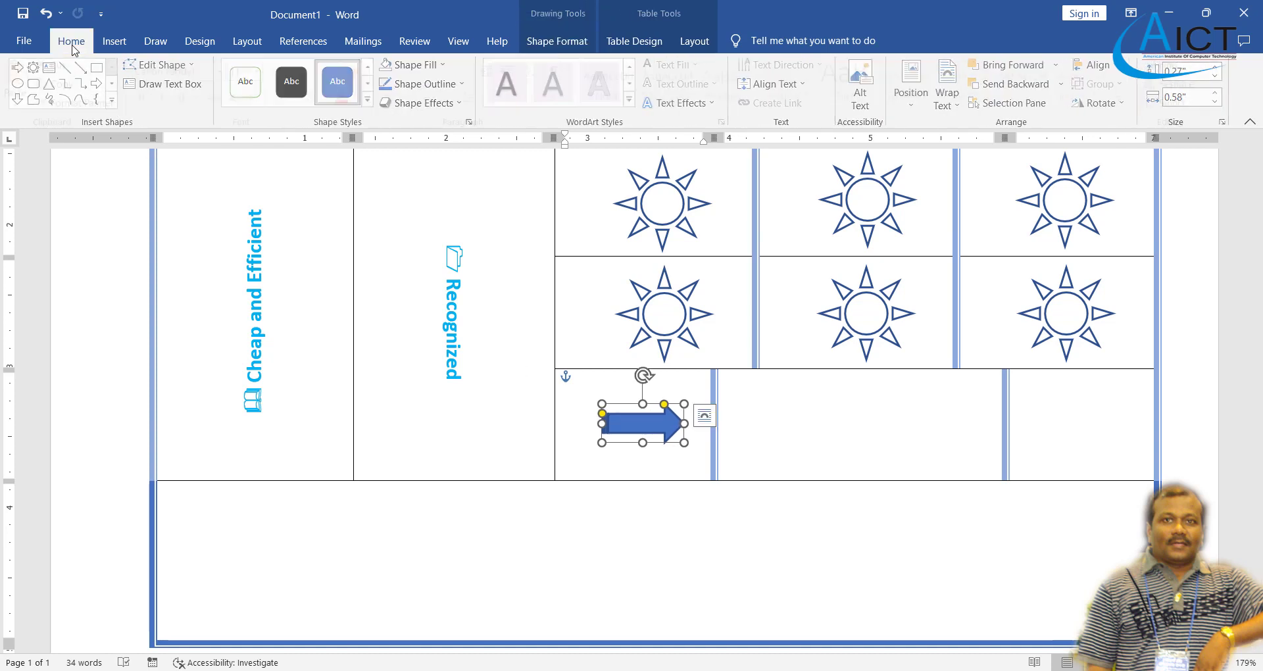
click(46, 86)
click(24, 77)
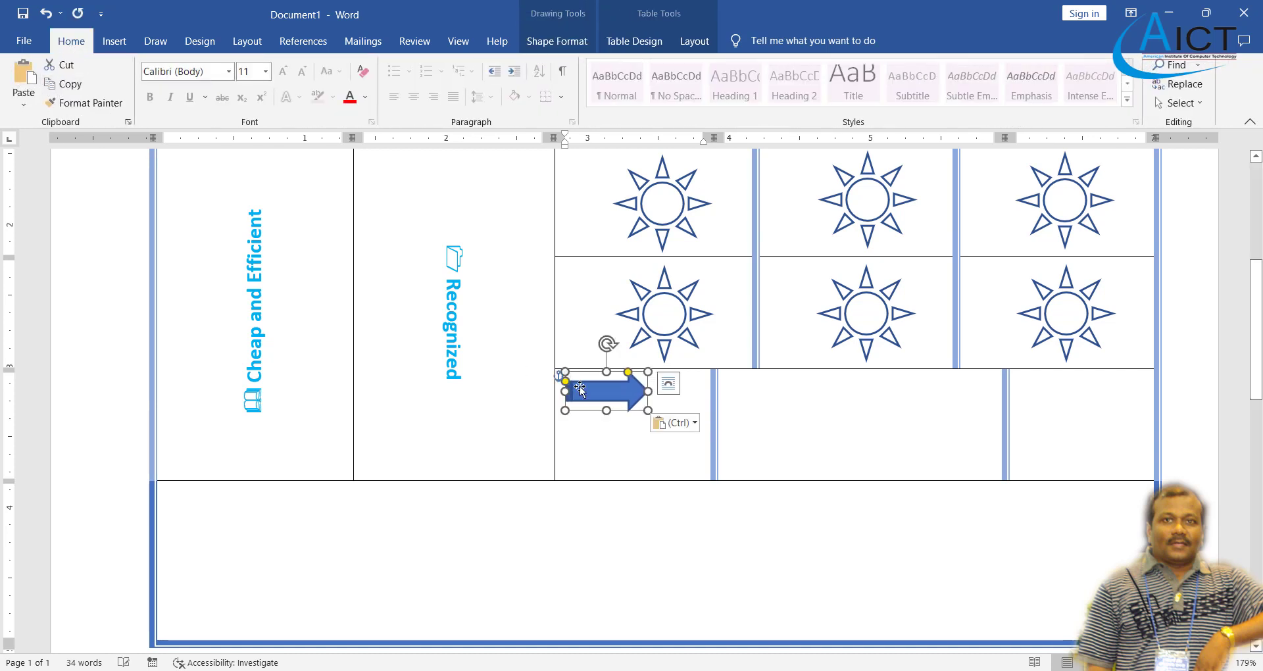
key(ctrl+z)
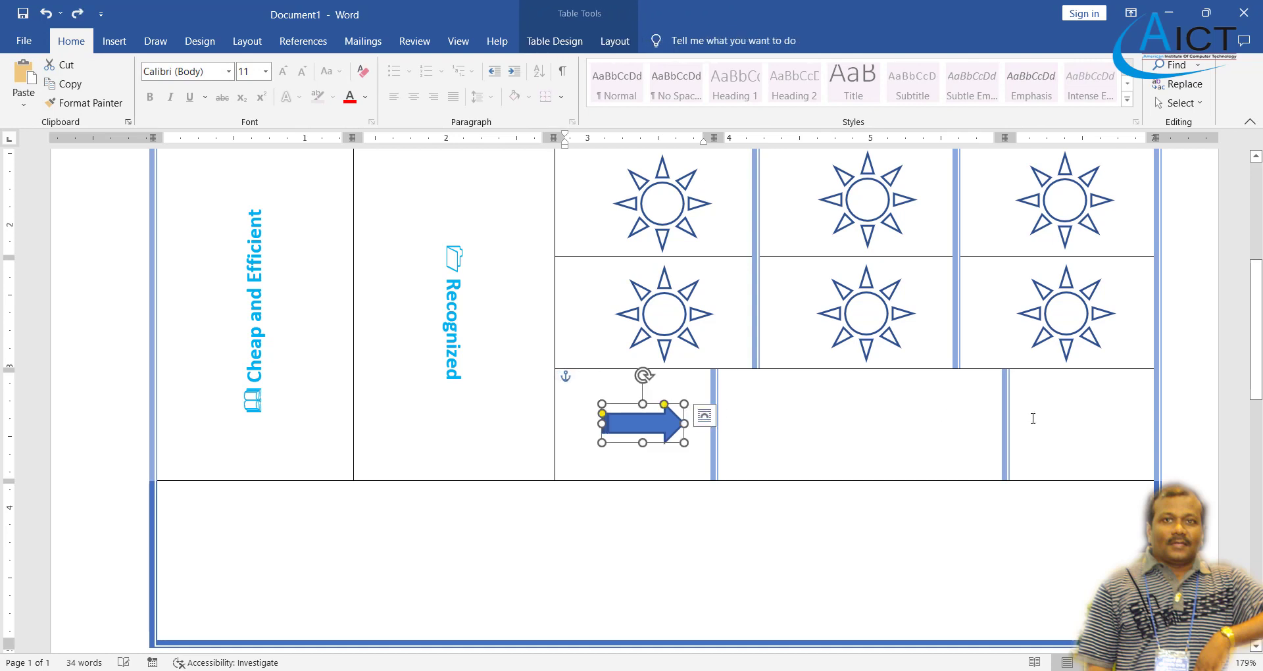
click(1050, 418)
key(ctrl+v)
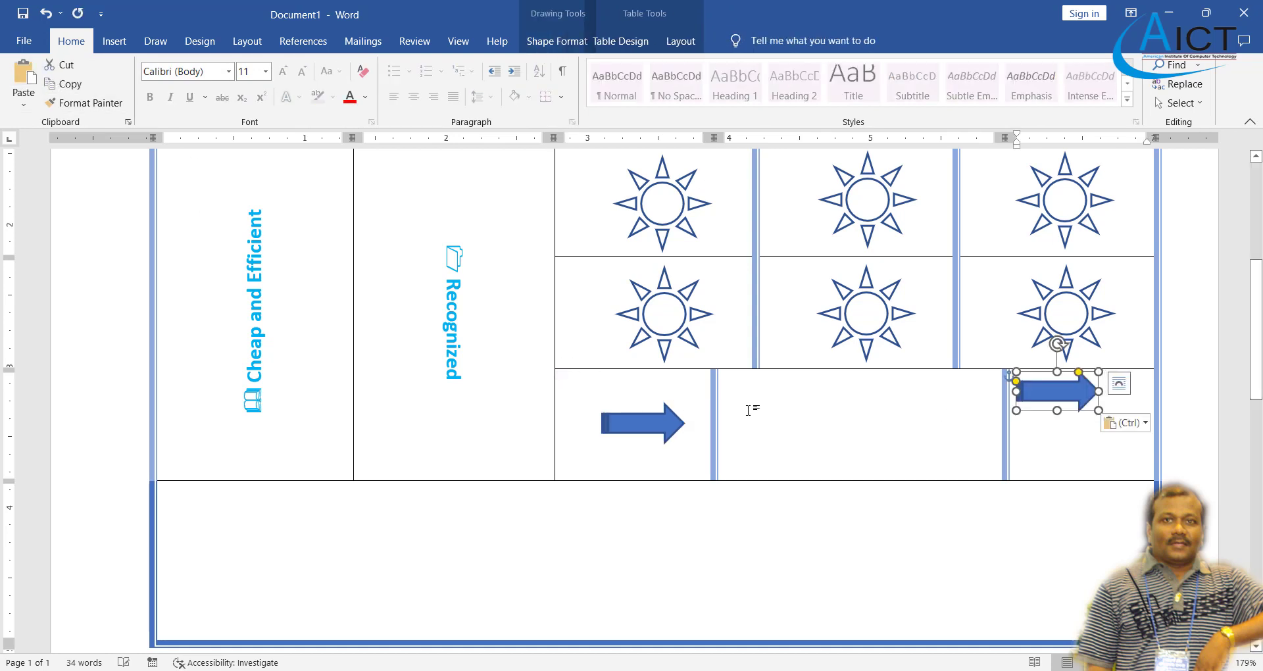
drag(1046, 414, 1076, 447)
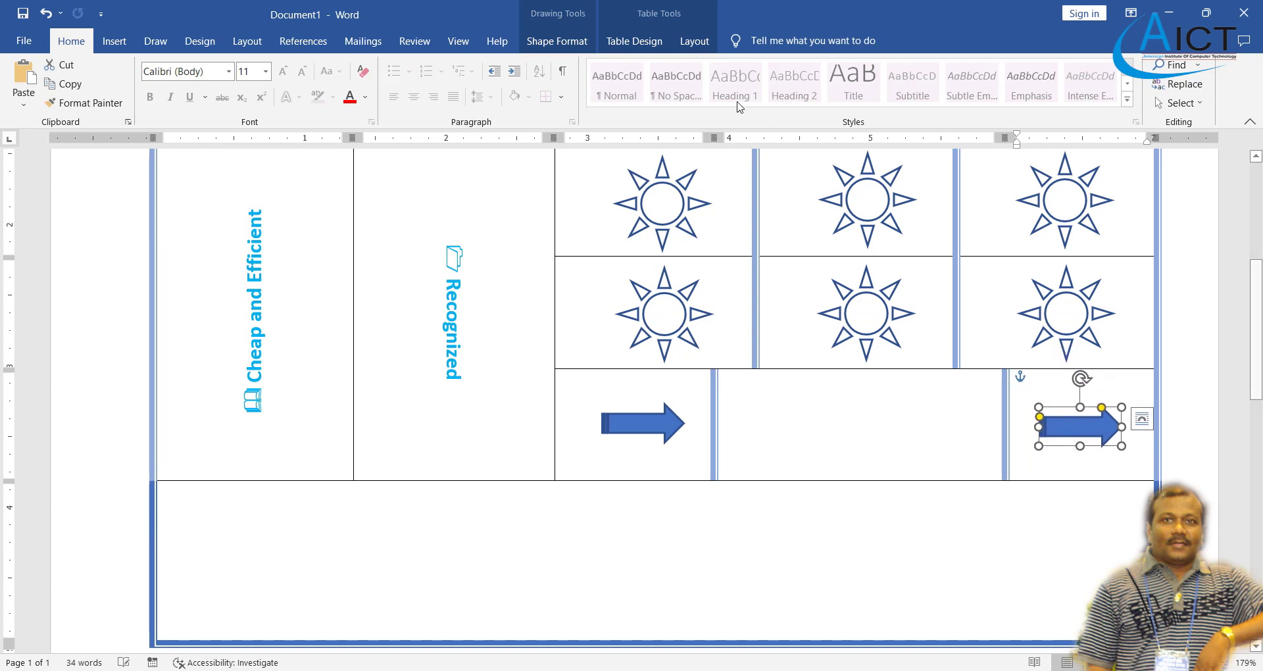
- Flip the copied arrow horizontally so it points left, and nudge it into place
click(558, 46)
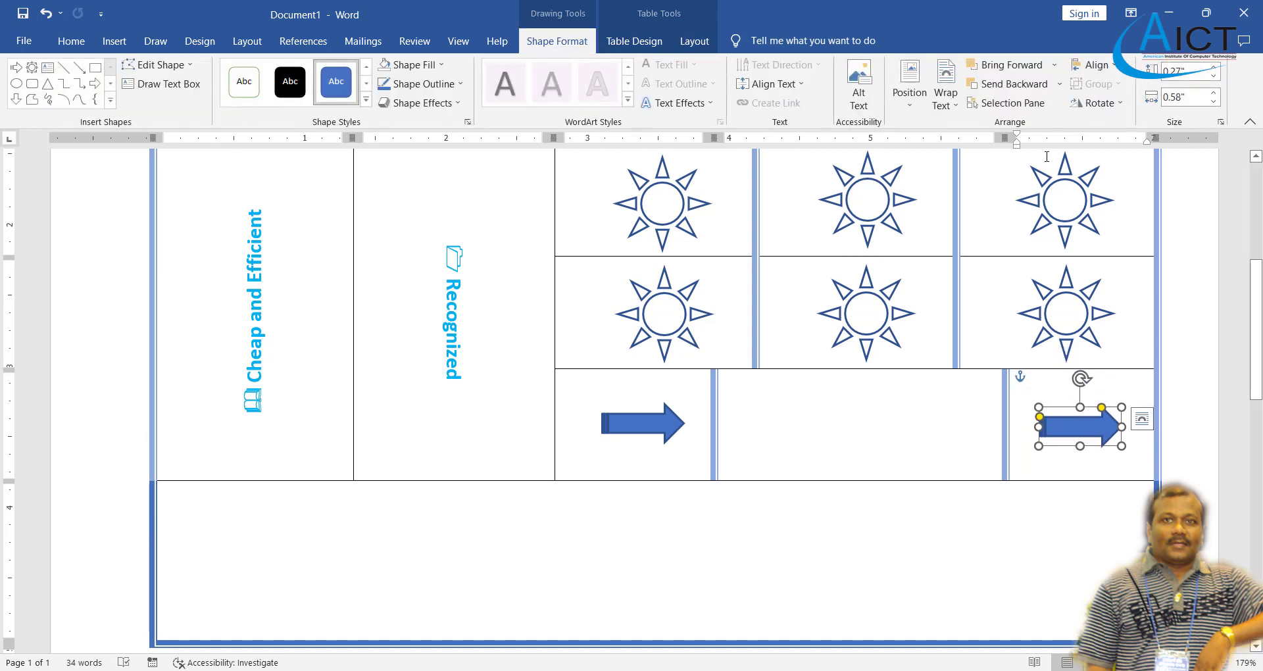
click(1119, 105)
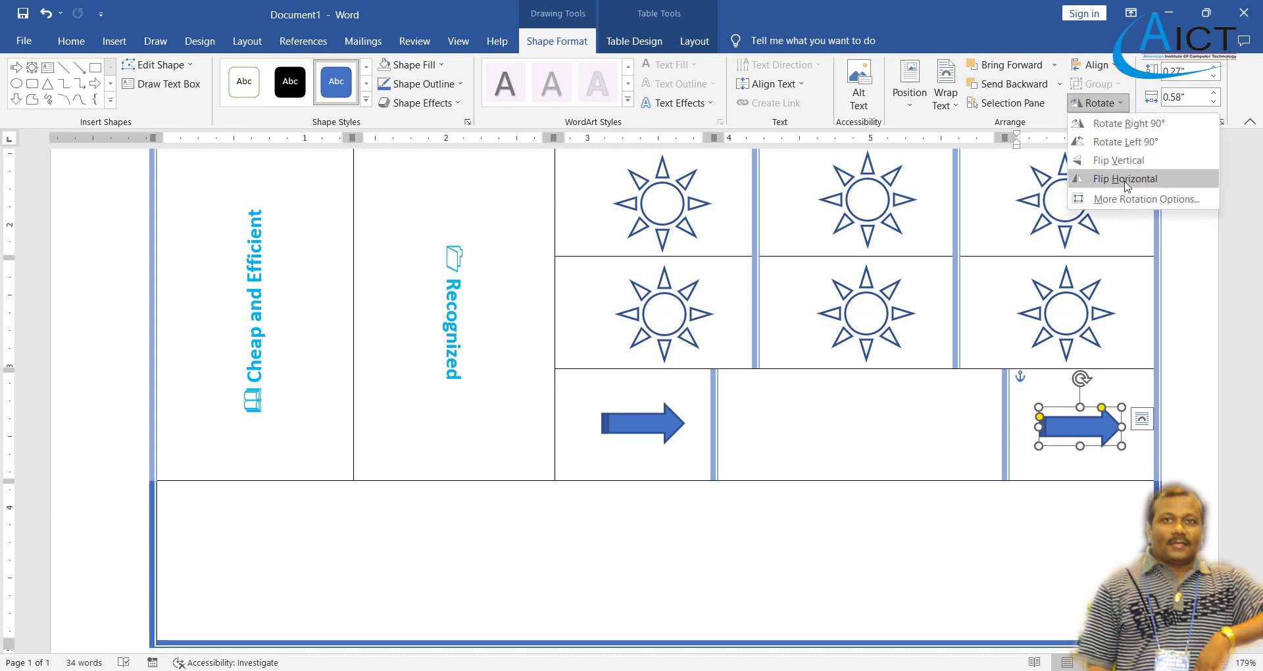
click(1127, 188)
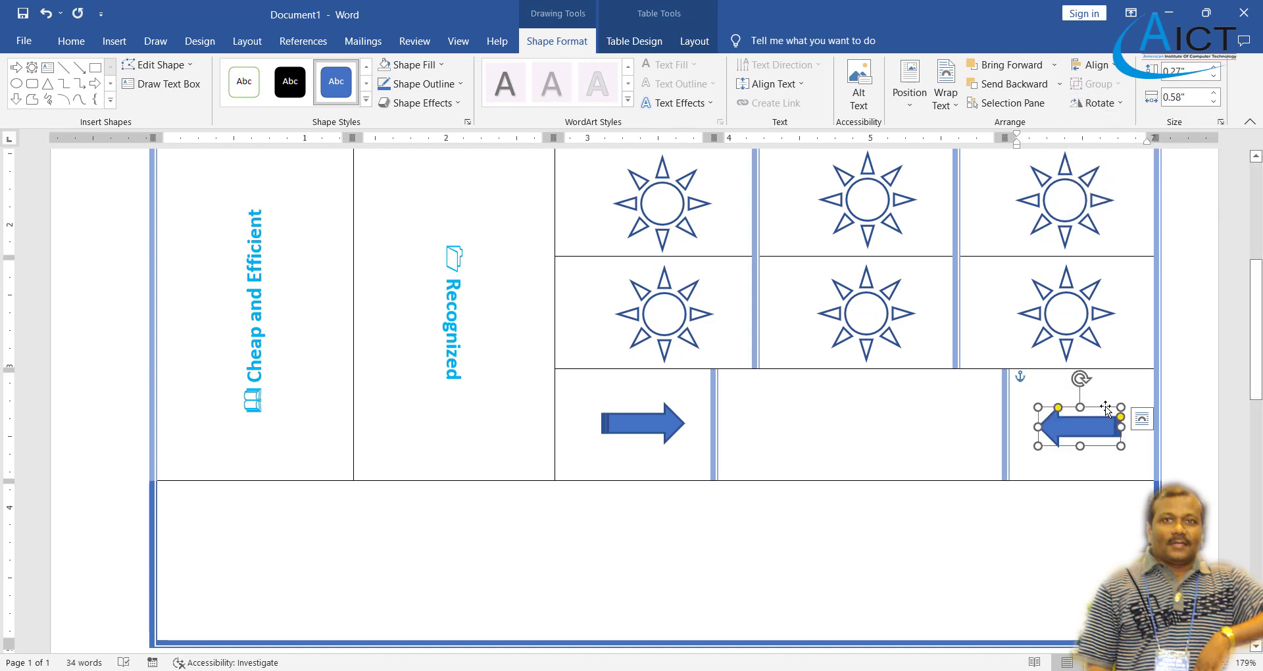
drag(1105, 408, 1113, 405)
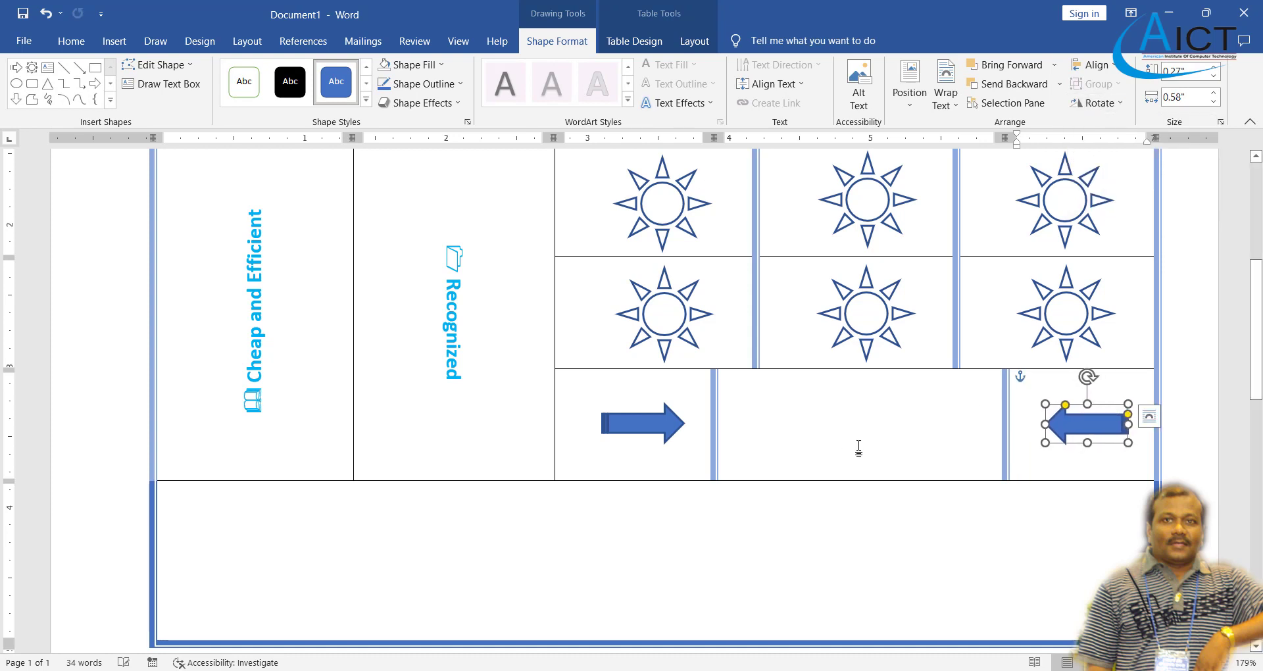
click(859, 446)
click(111, 42)
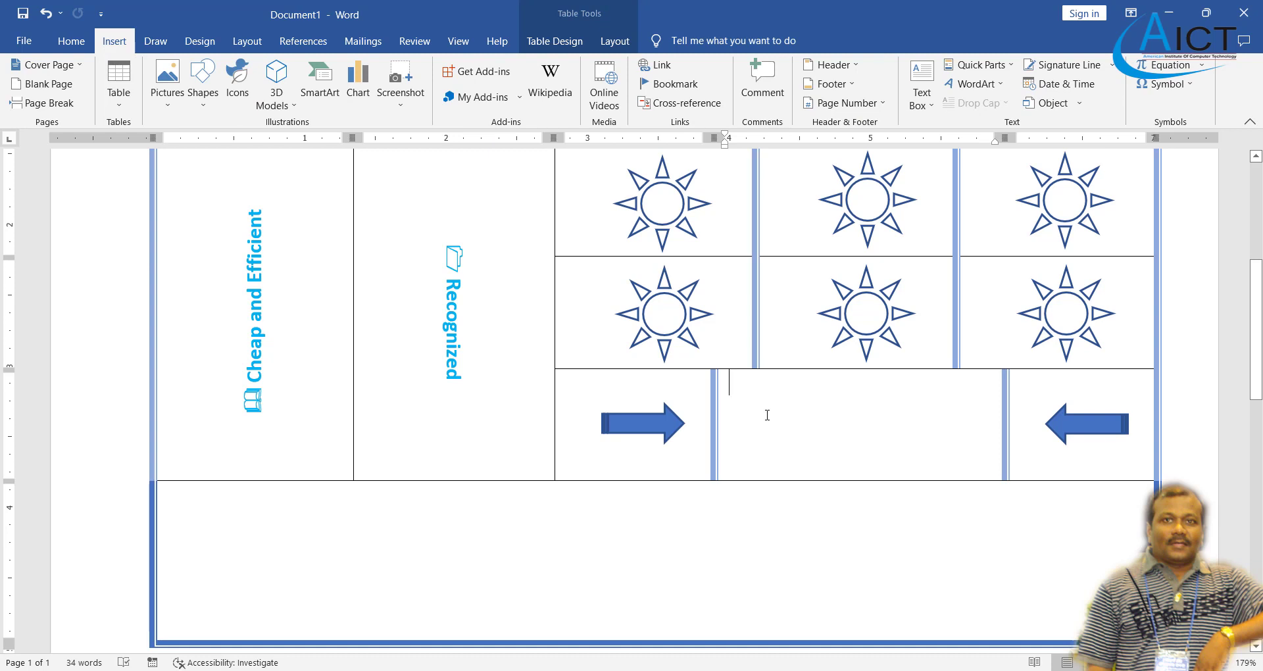
- Insert gradient-style WordArt reading 'All in One' and position and enlarge it between the arrows
click(989, 89)
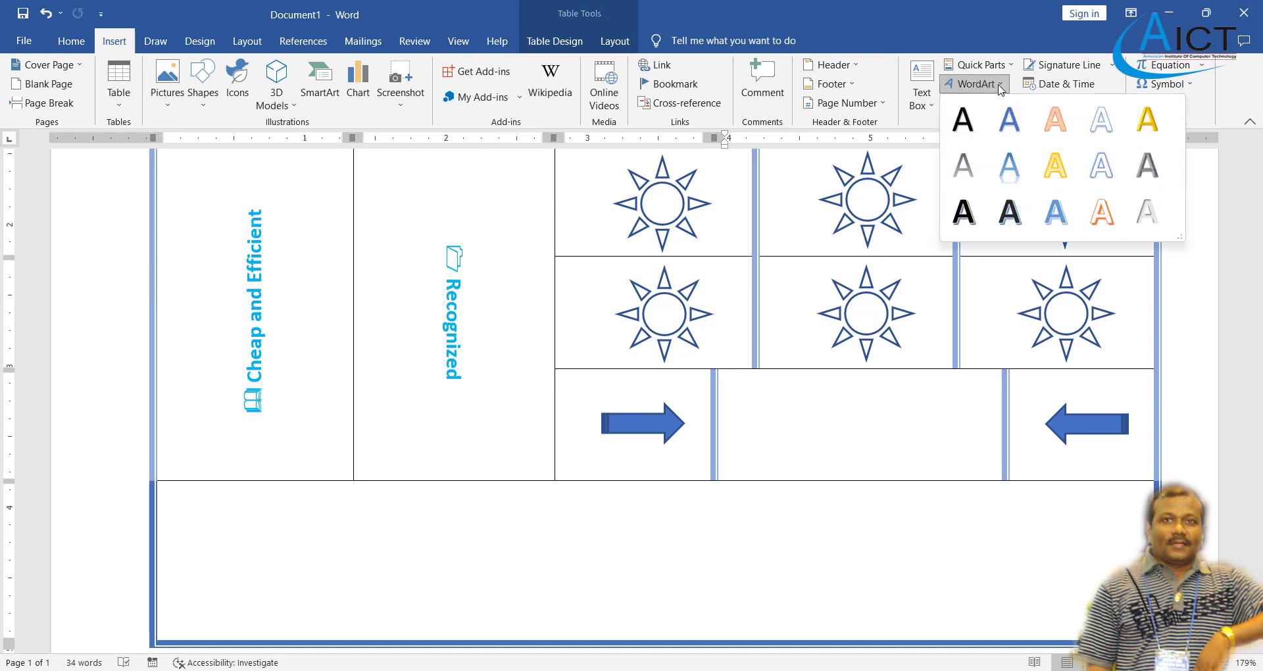
click(1055, 211)
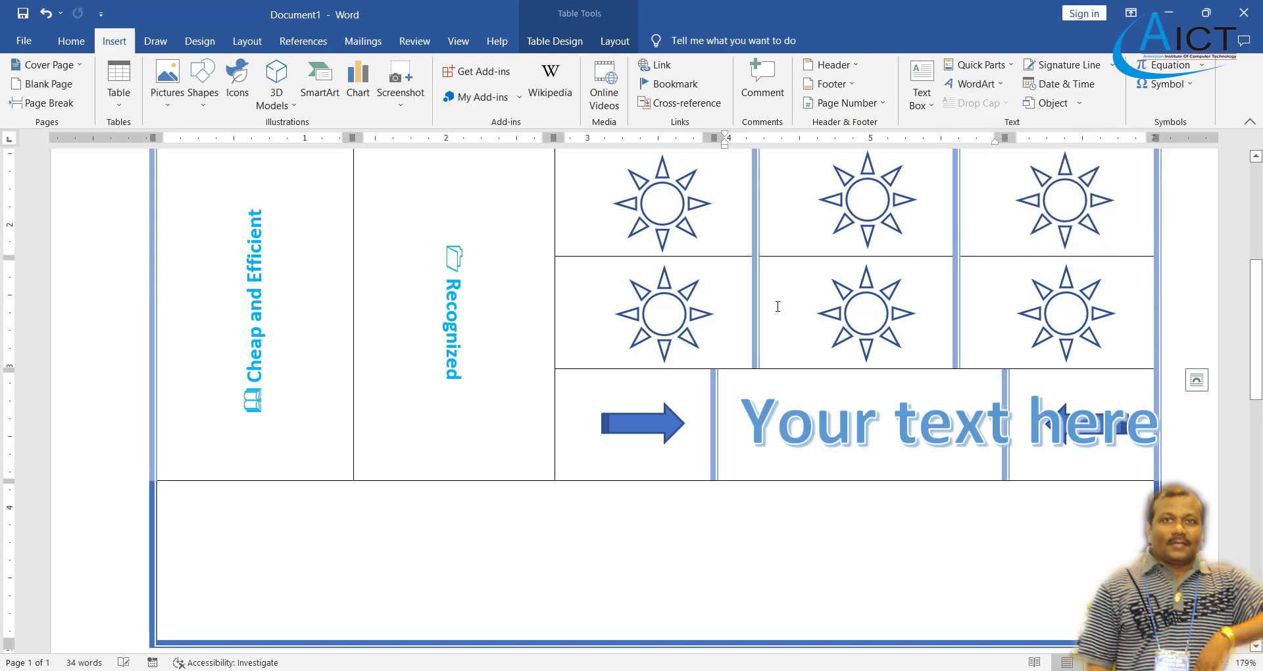
text(All)
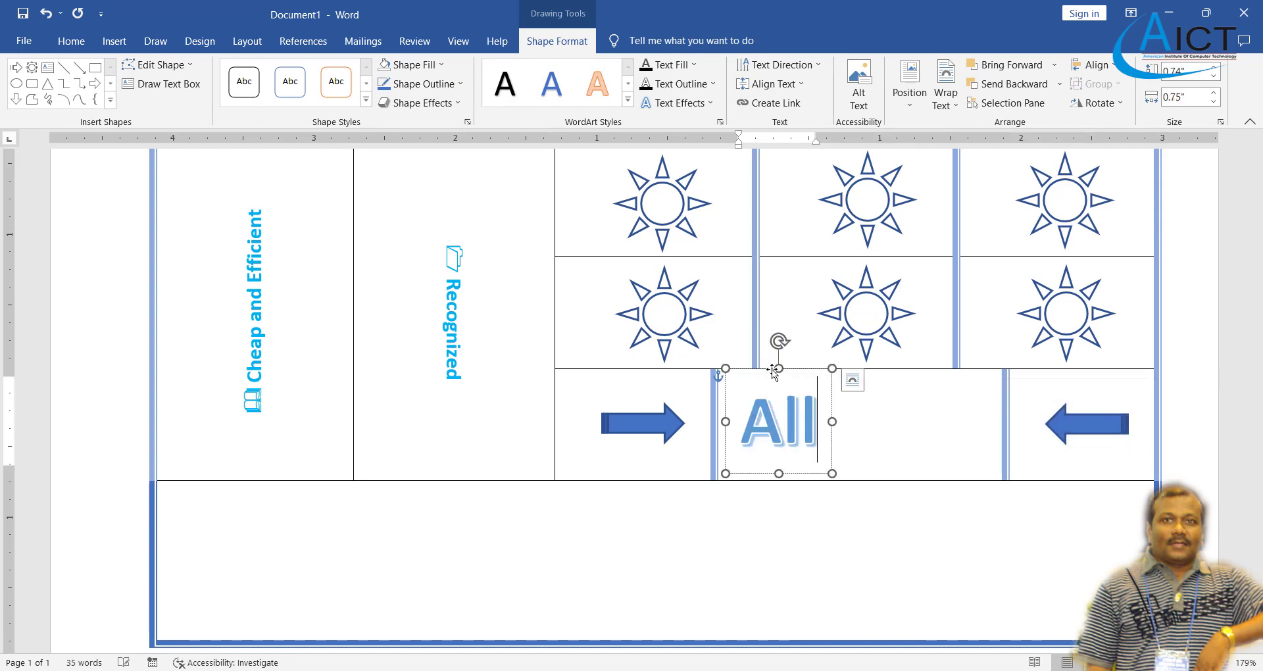
text( in One)
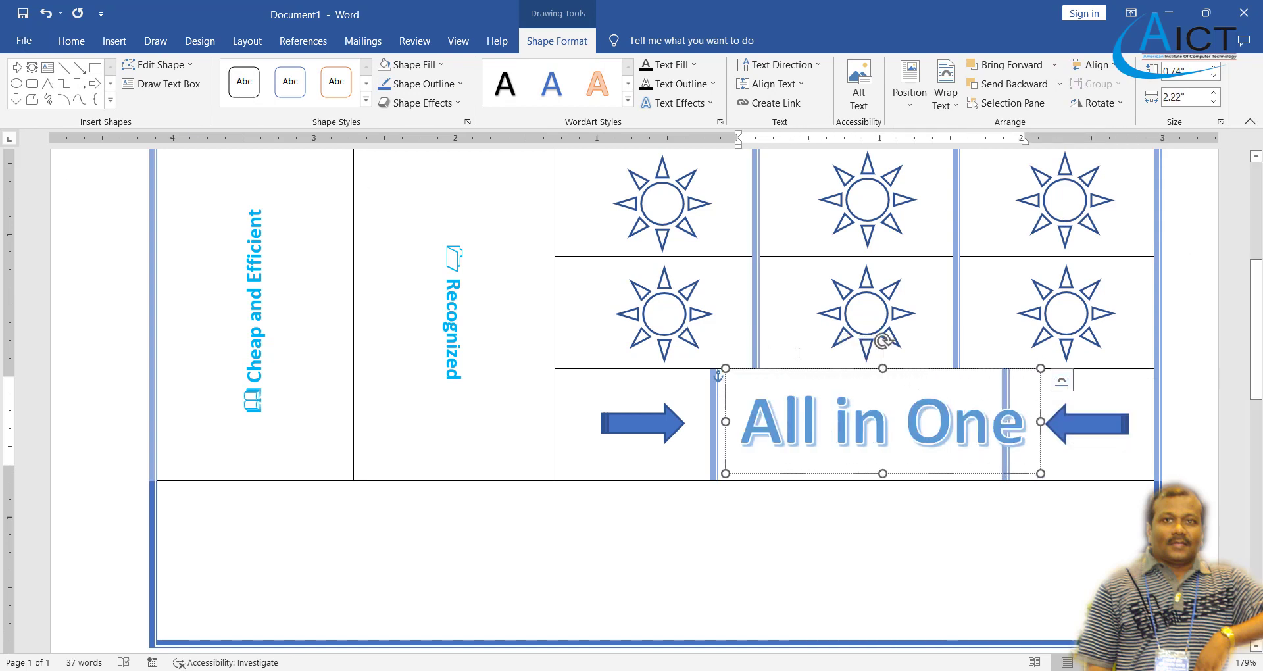
drag(808, 371, 797, 376)
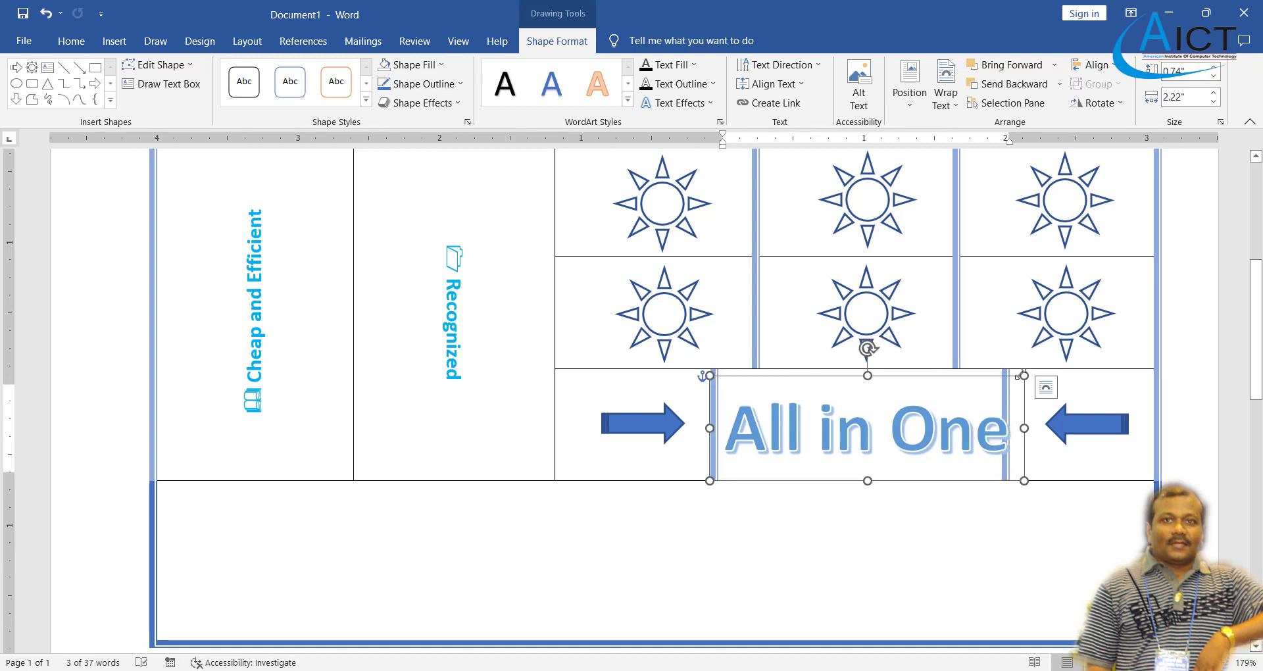
mouse_move(1024, 375)
mouse_down()
mouse_move(1008, 375)
mouse_move(1034, 368)
mouse_up()
- Set the WordArt to 28 pt, apply a warp transform, and widen it to fill the cell
click(71, 41)
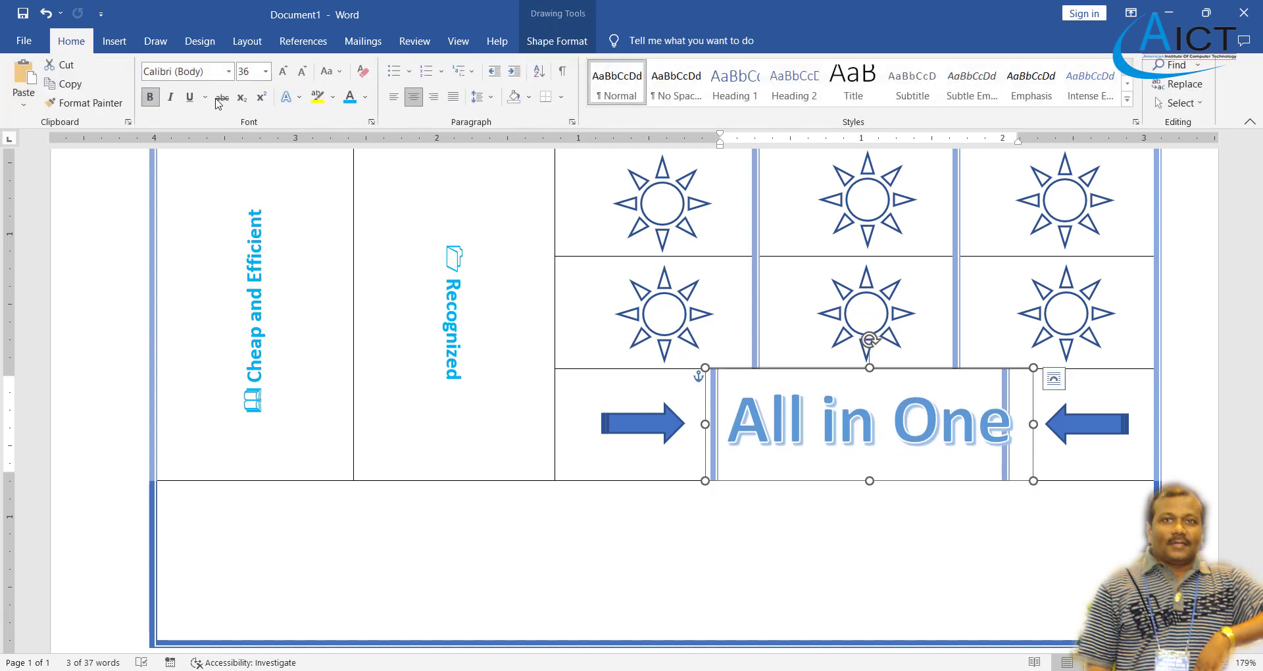
click(266, 71)
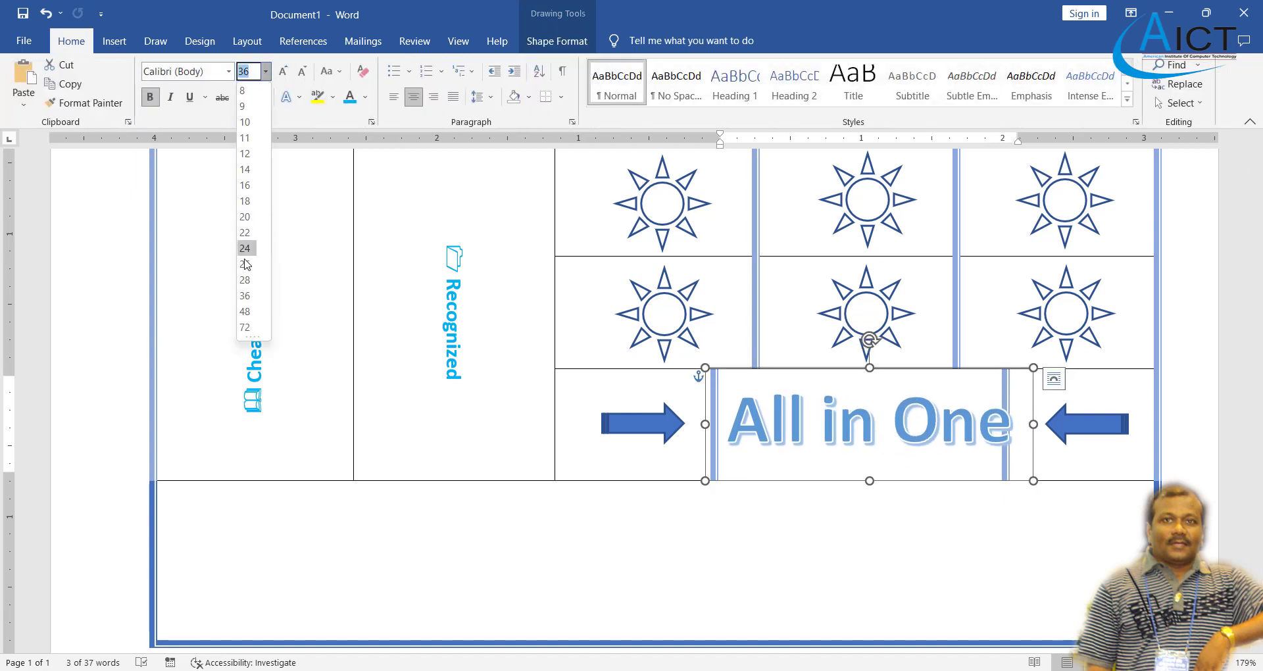
click(245, 280)
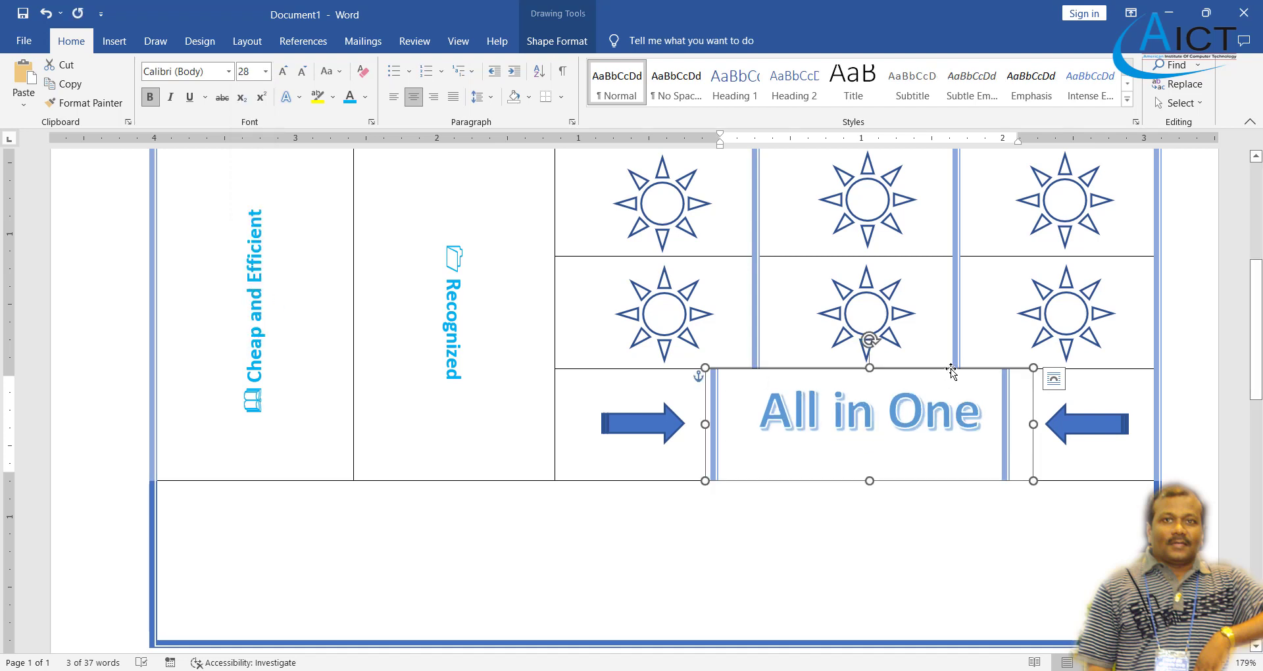
click(559, 44)
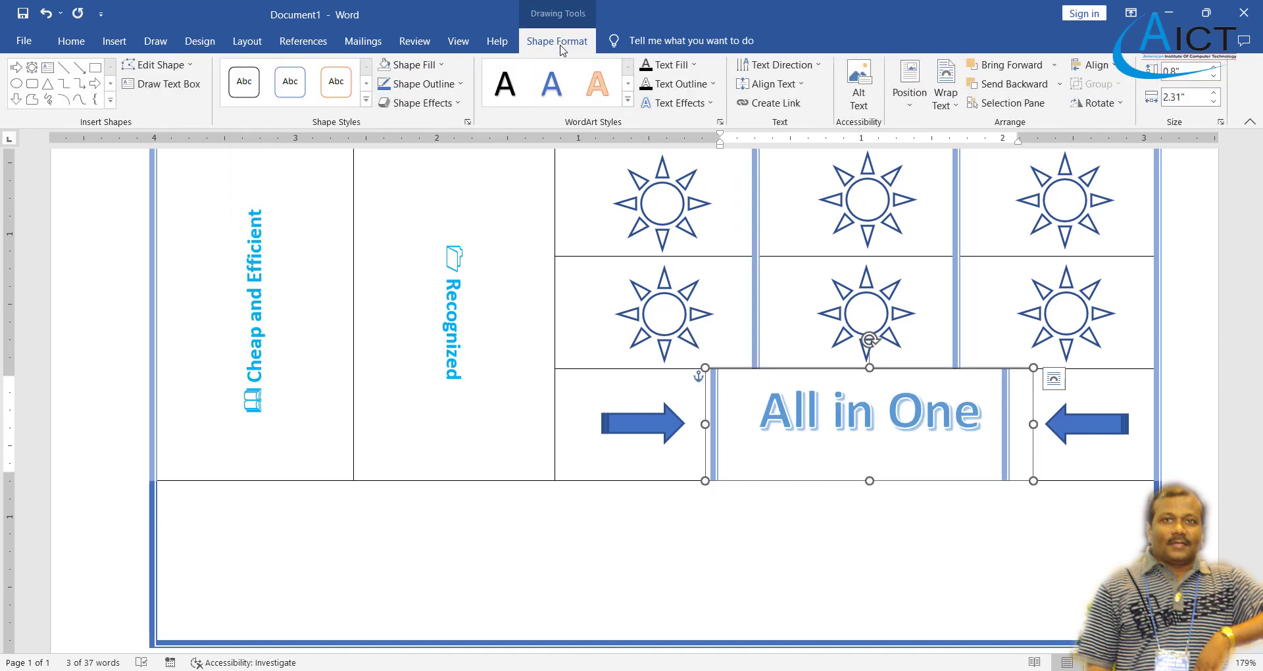
click(714, 108)
mouse_move(729, 324)
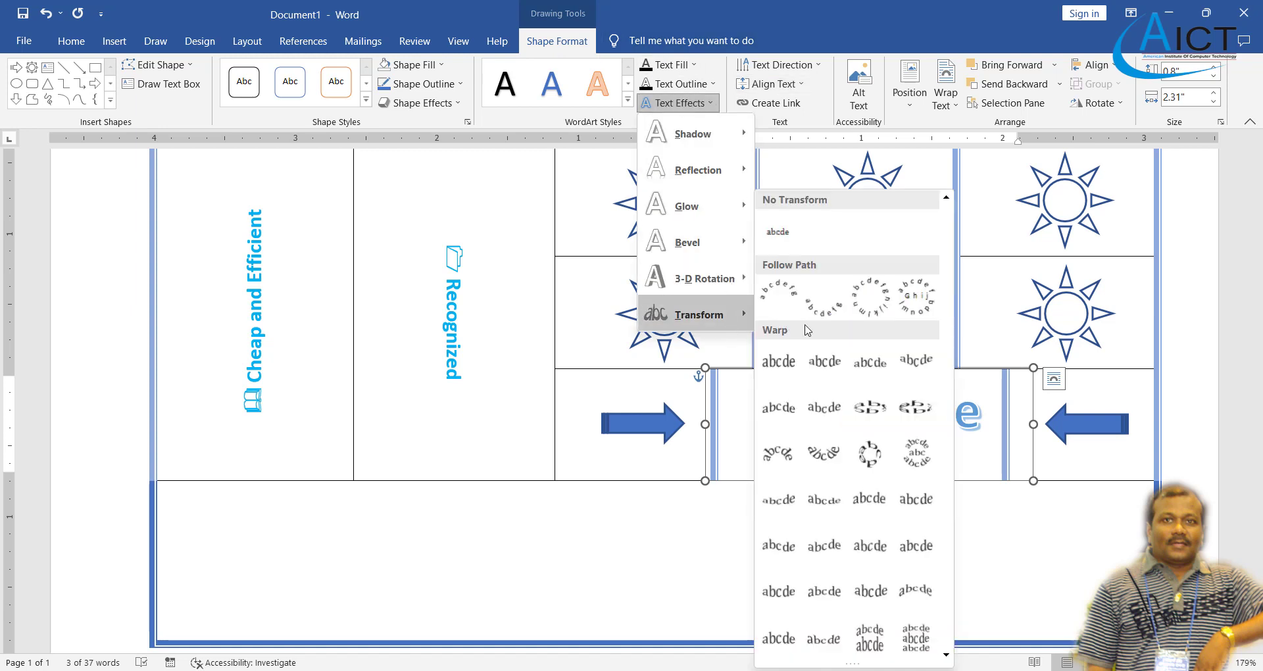
click(784, 415)
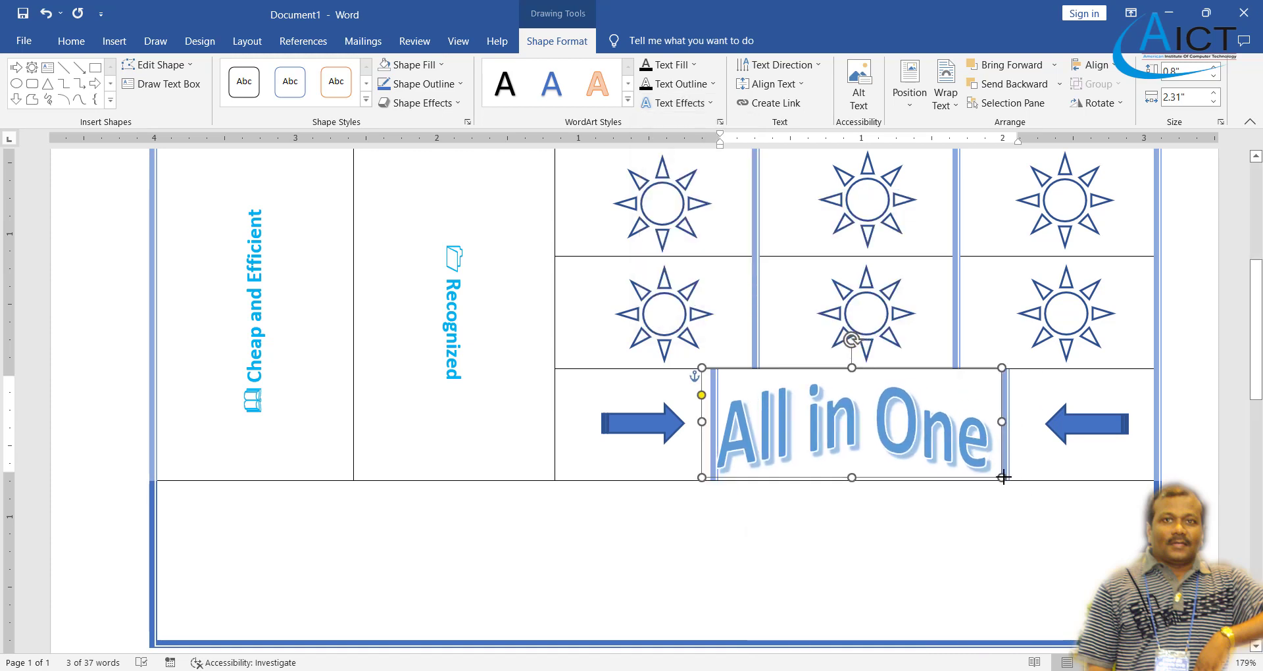
drag(1003, 477, 1011, 475)
- Place the cursor in the empty bottom table cell
click(798, 547)
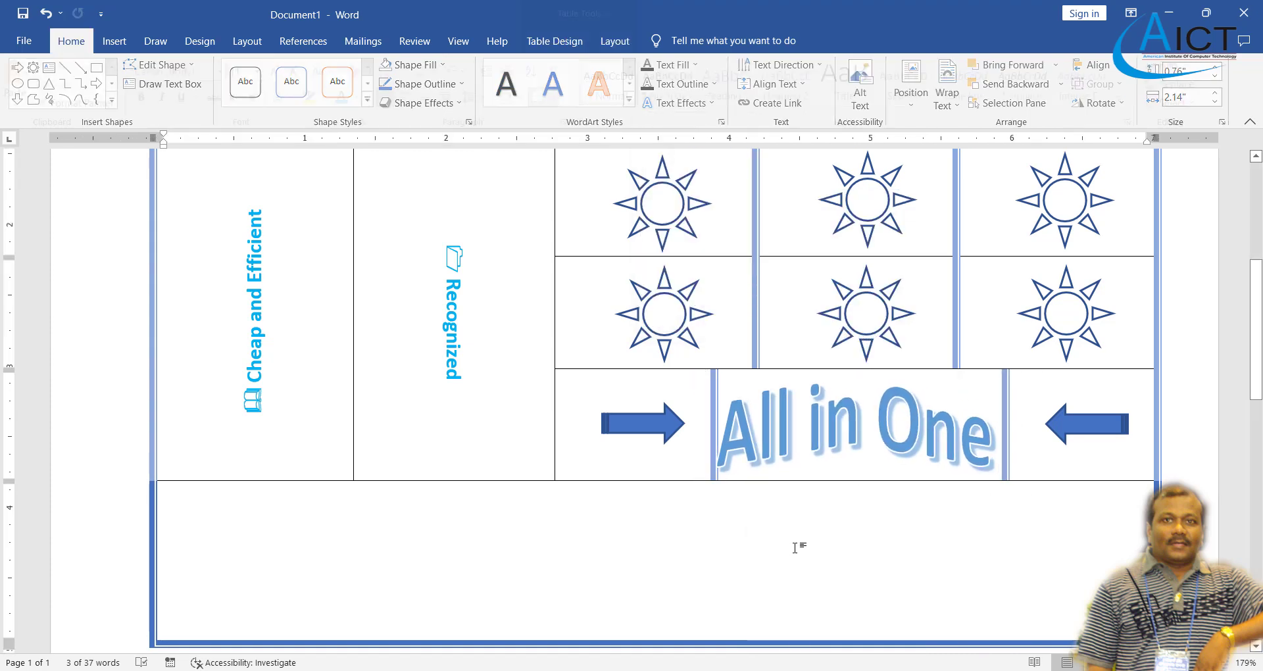
scroll(595, 479, down, 3)
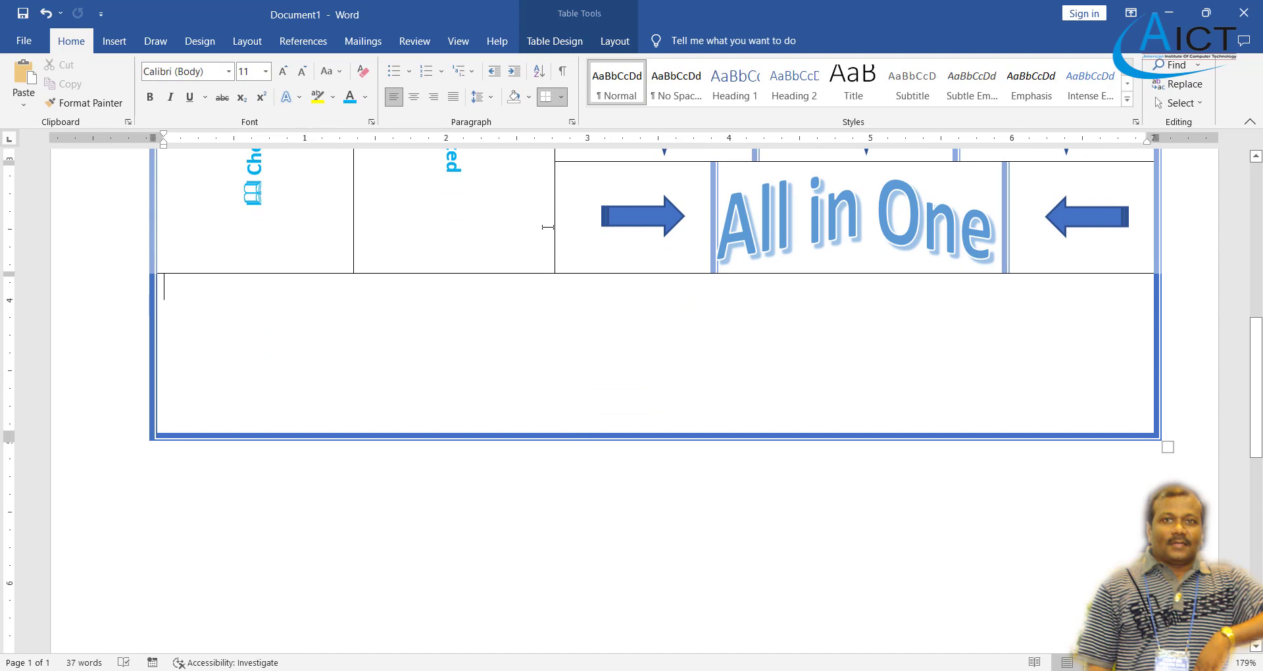
click(608, 42)
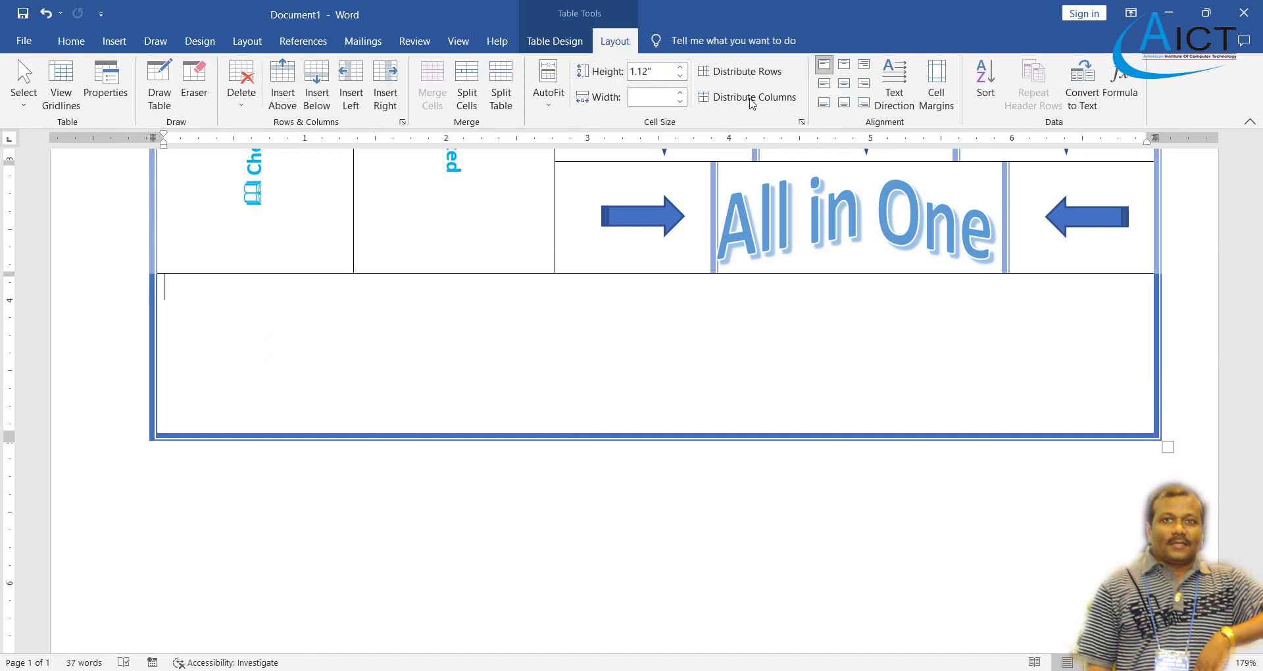
- Centre the bottom cell and format it as bold 16 pt Monotype Corsiva
click(844, 83)
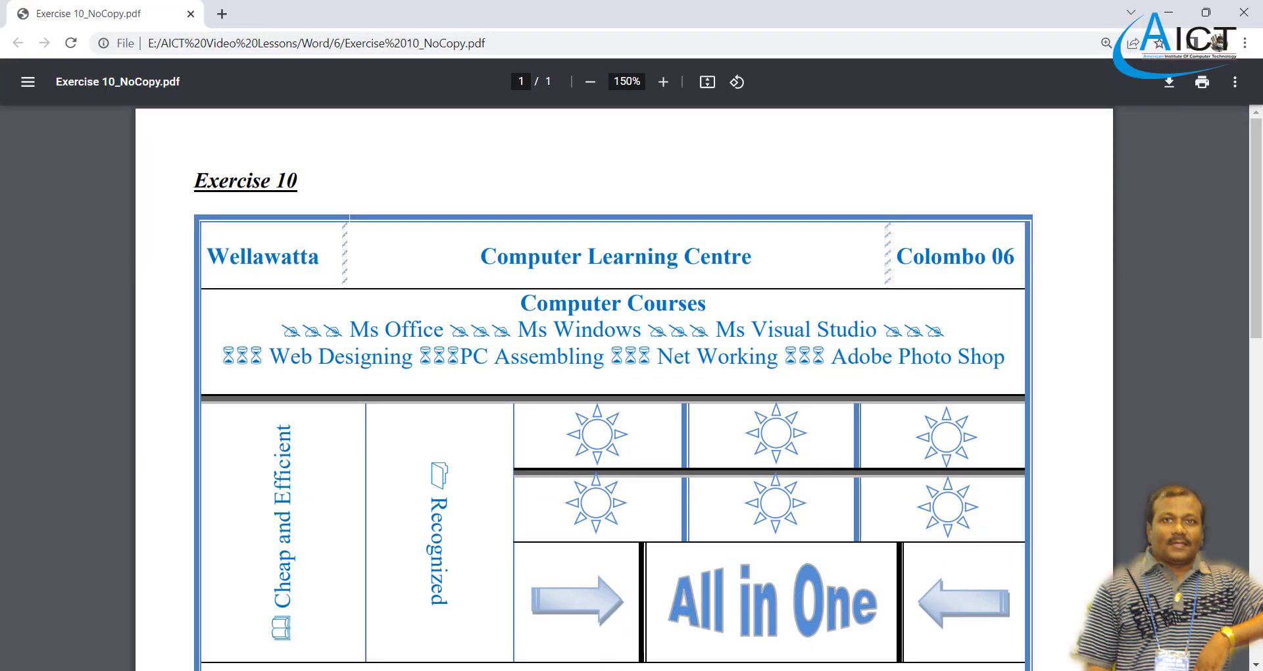
scroll(654, 382, down, 5)
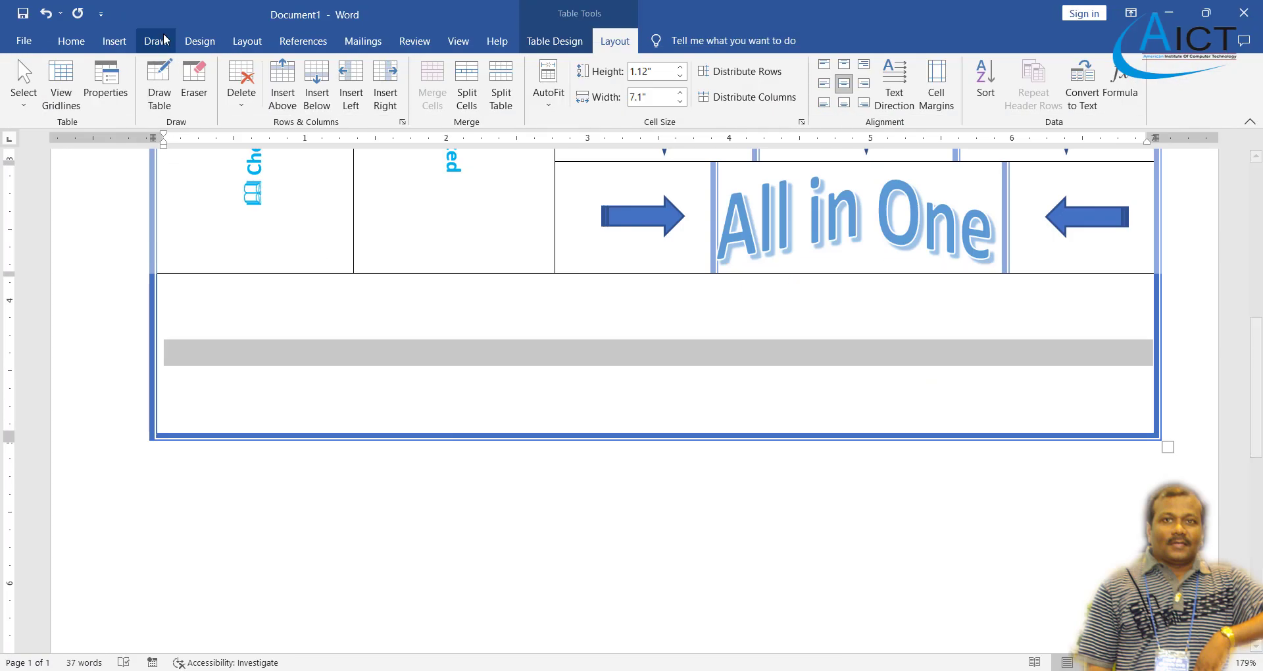
click(73, 44)
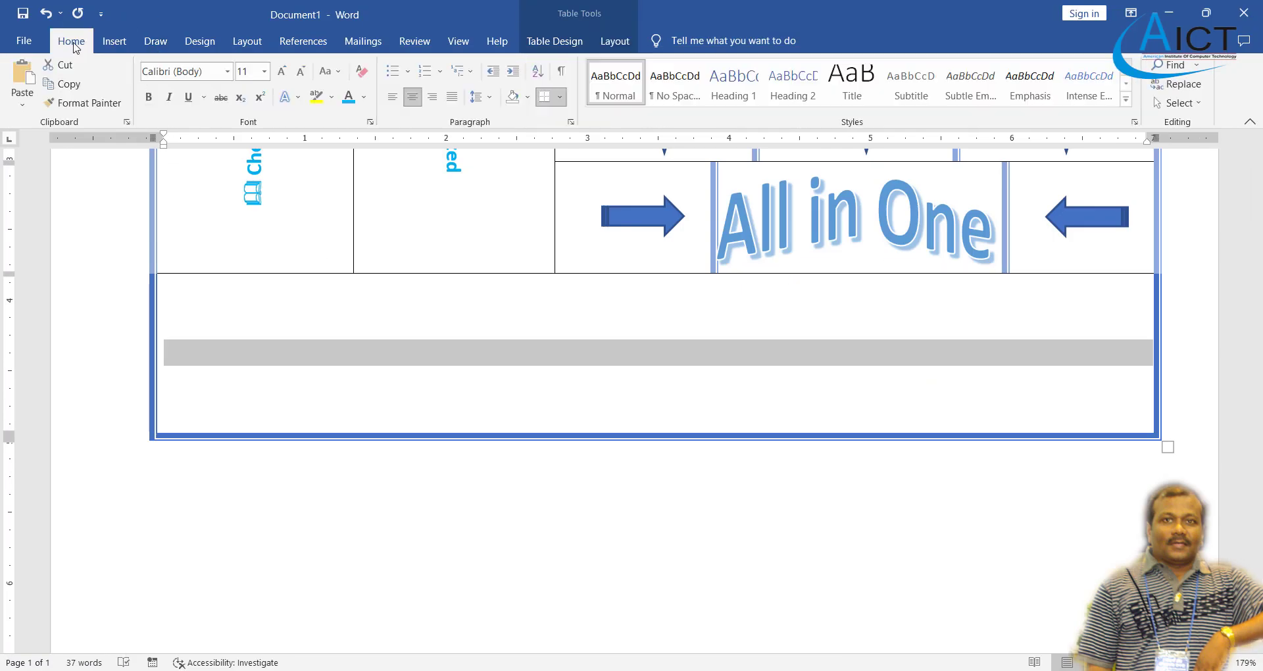
click(230, 71)
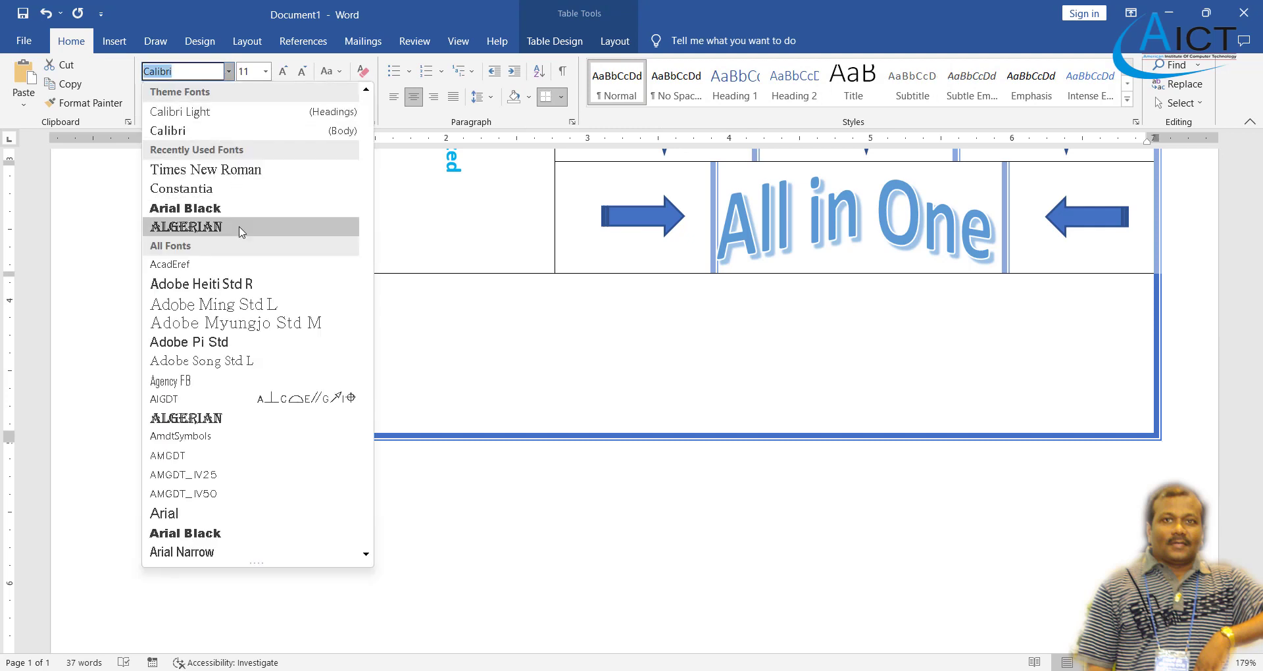
text(N)
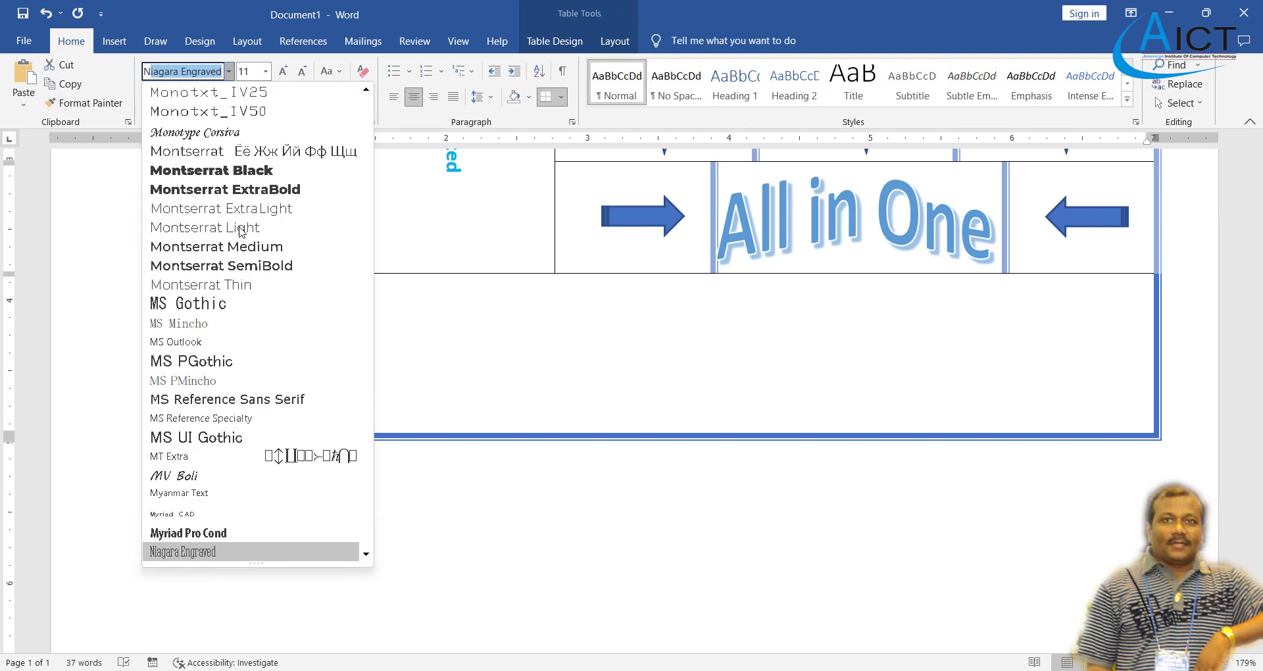
key(BackSpace)
key(BackSpace)
text(Modern No. 20)
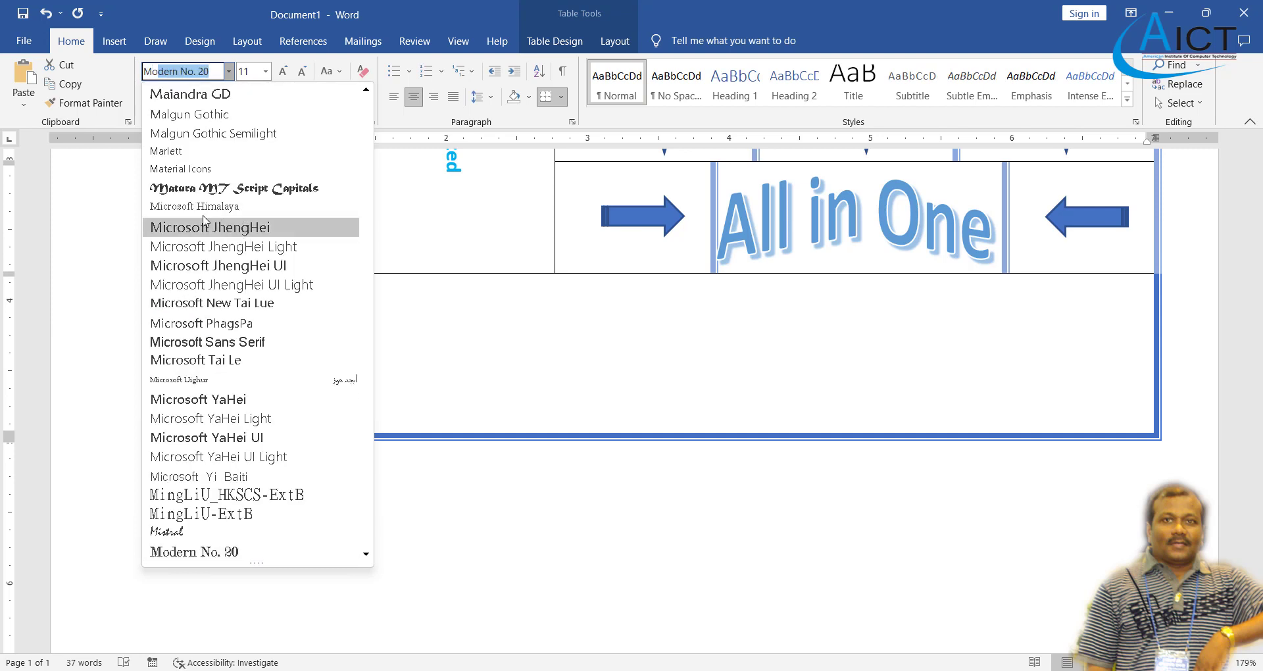
scroll(253, 342, down, 3)
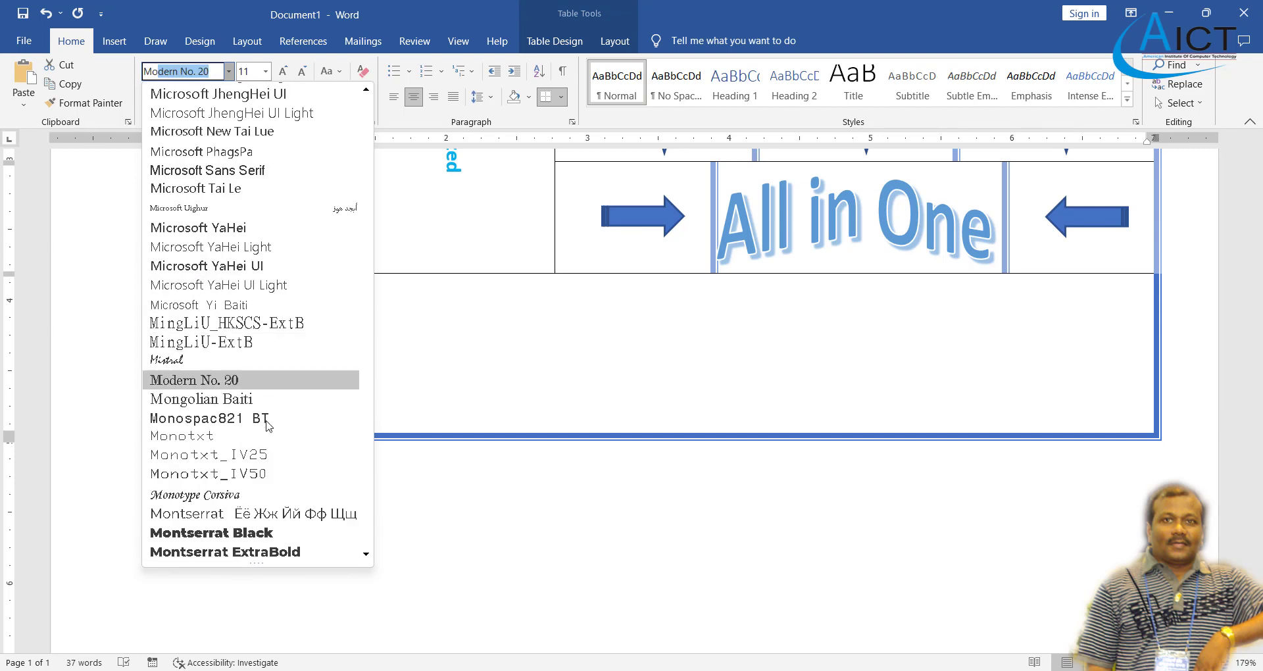
click(255, 495)
click(266, 71)
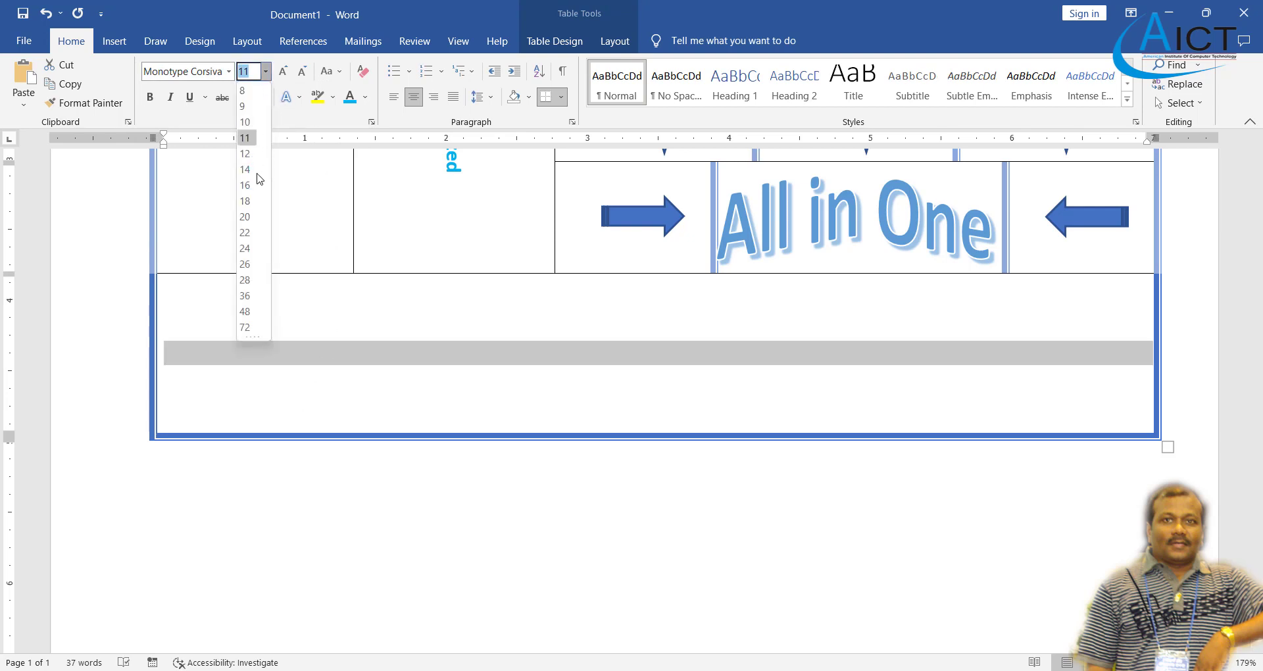
click(254, 196)
click(150, 98)
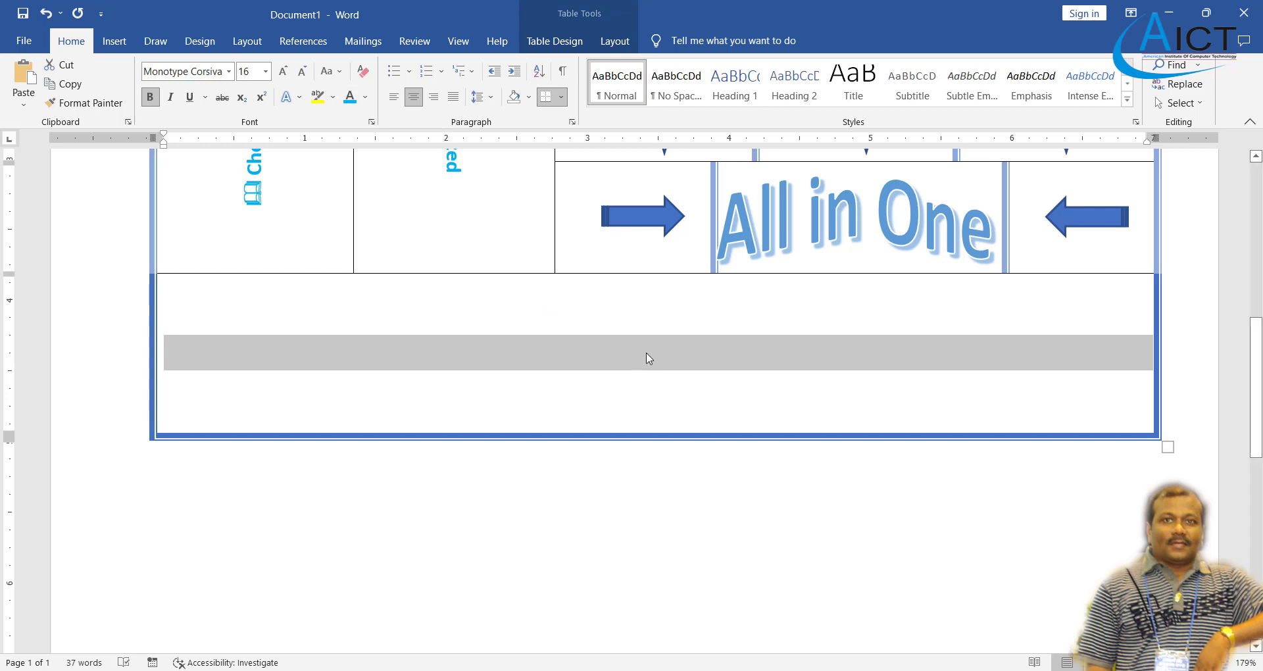
click(651, 370)
- Type 'American Institute of Computer Technology' in the bottom cell, correcting the misspelled 'Amercan'
text(Amerc)
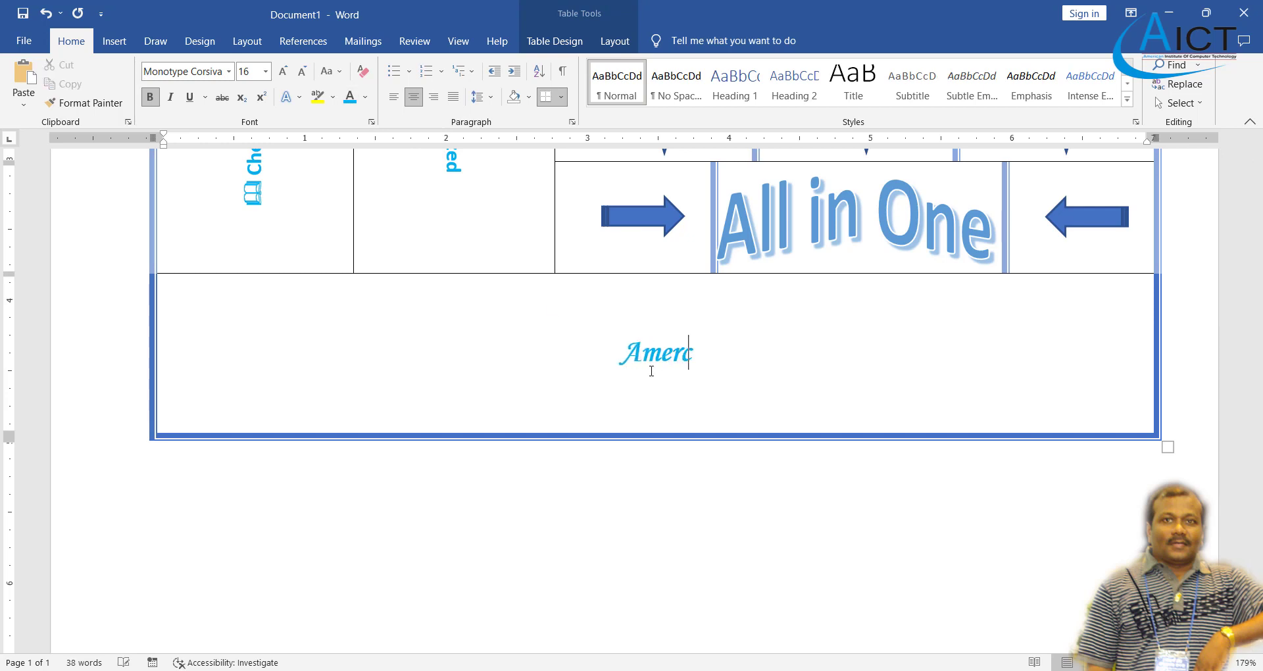
text(a)
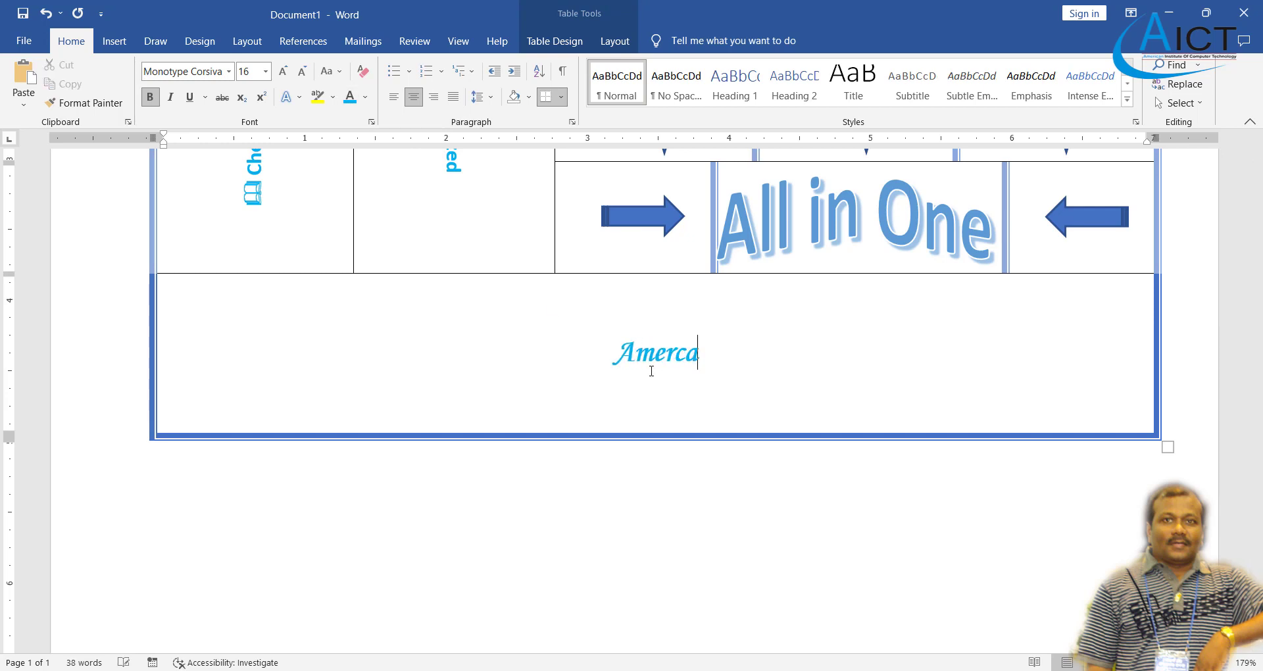
text(n Inst)
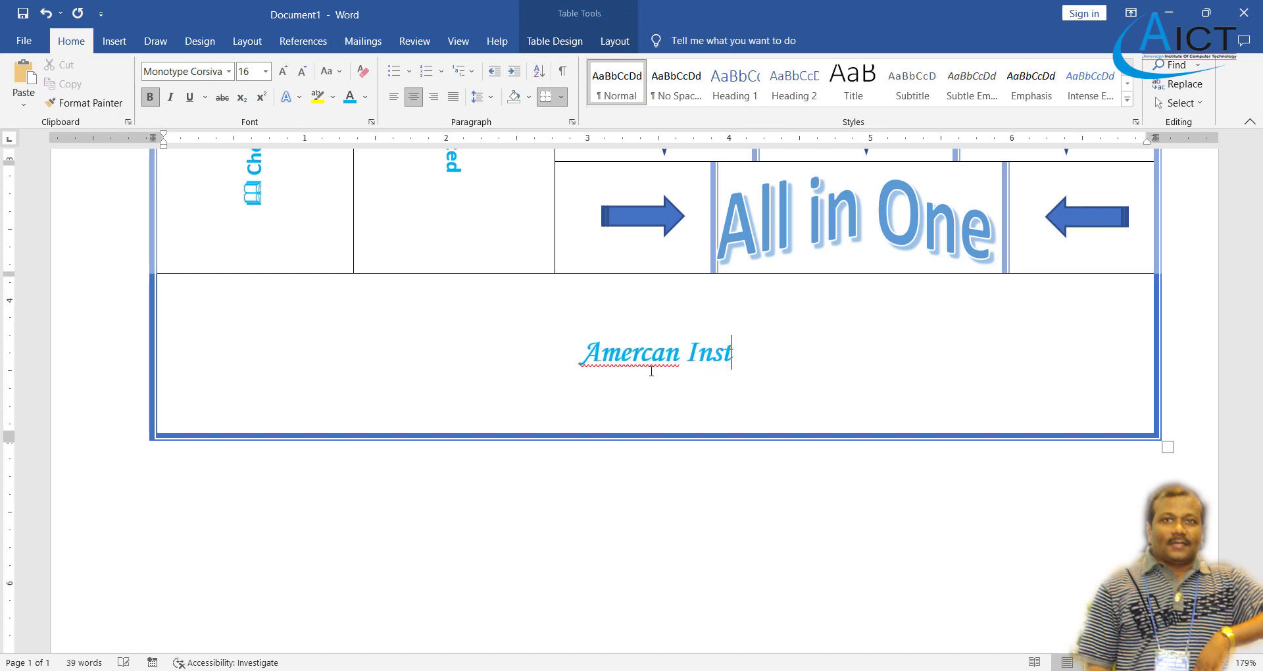
text(itute )
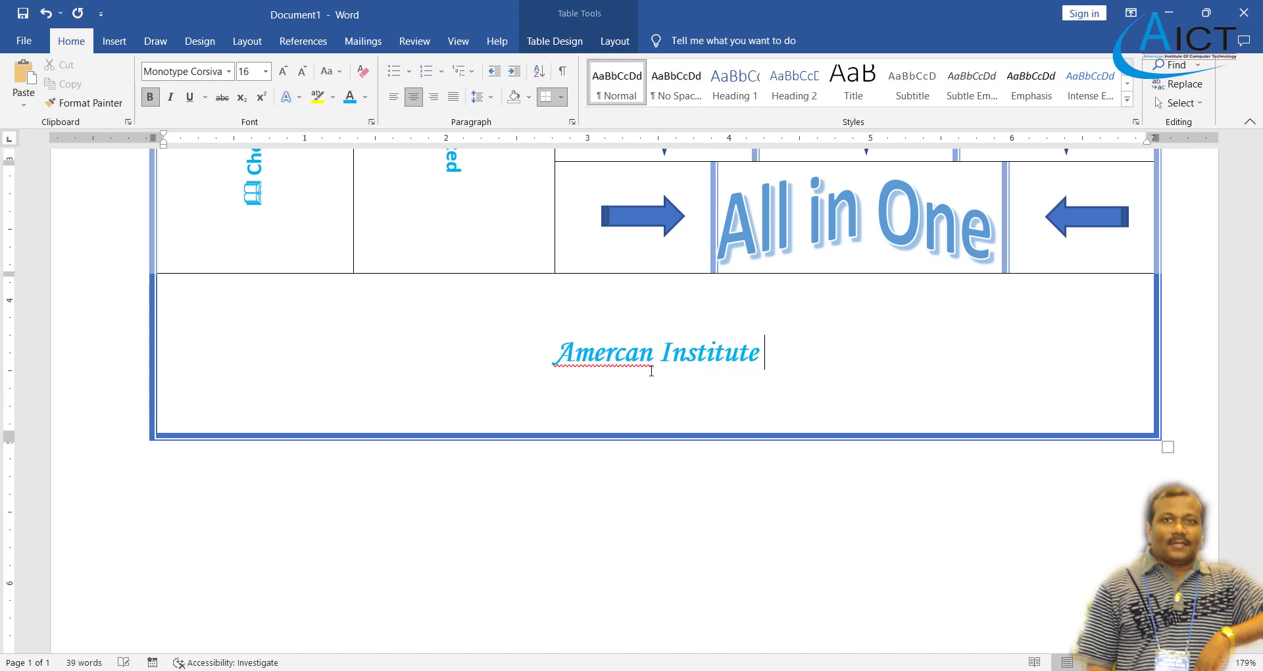
text(of Computer)
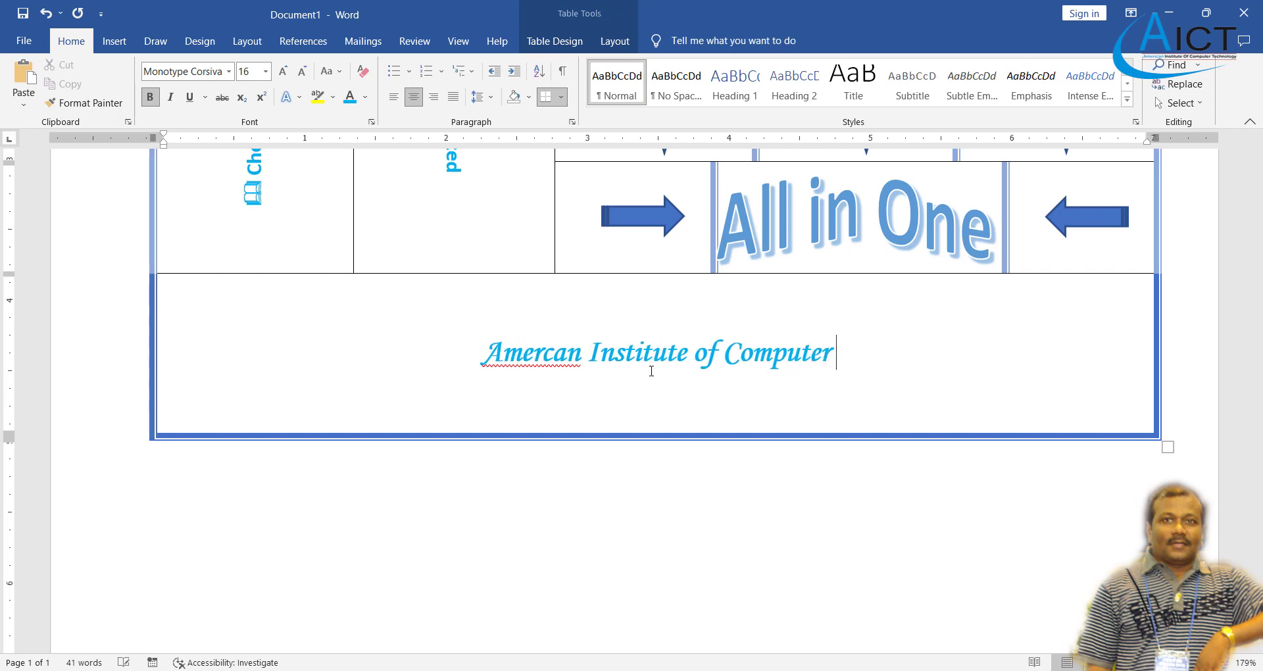
text( Technol)
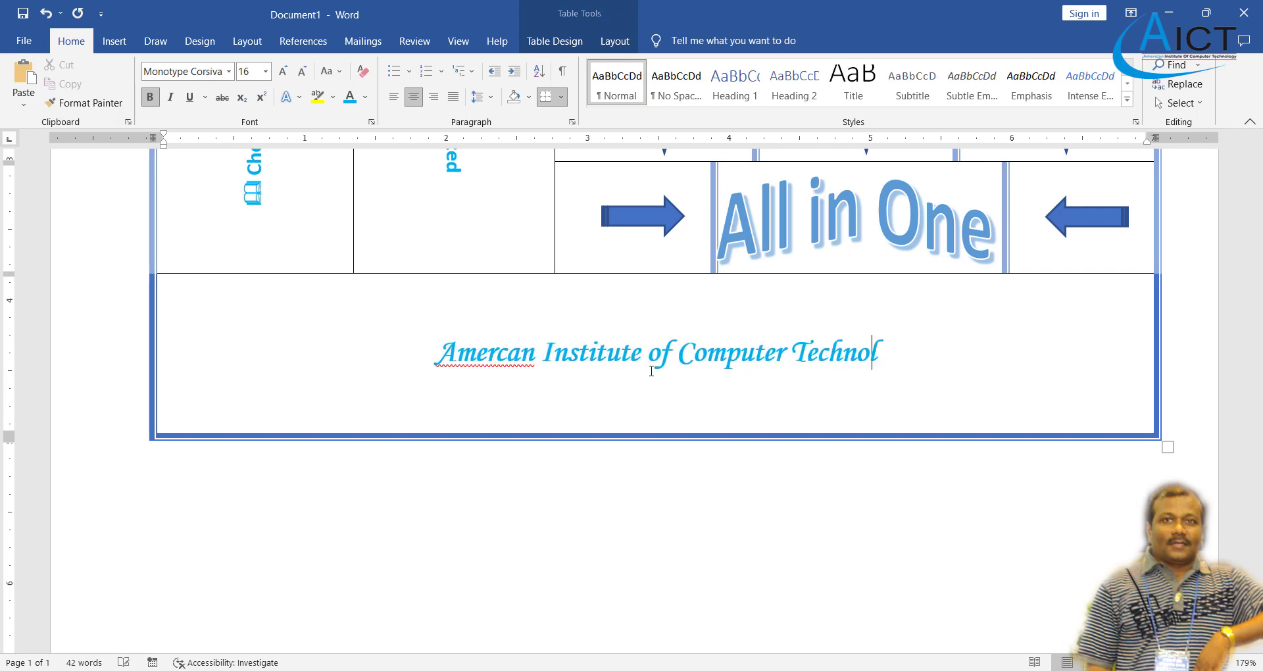
text(ogy)
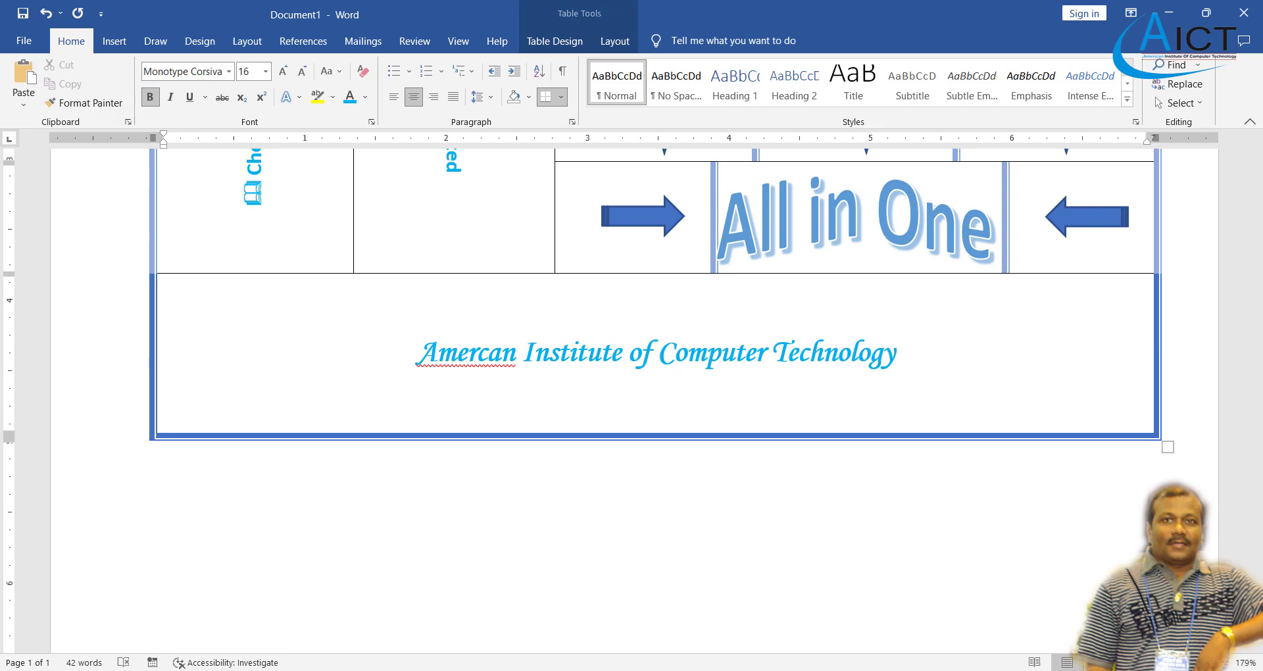
right_click(487, 353)
click(448, 11)
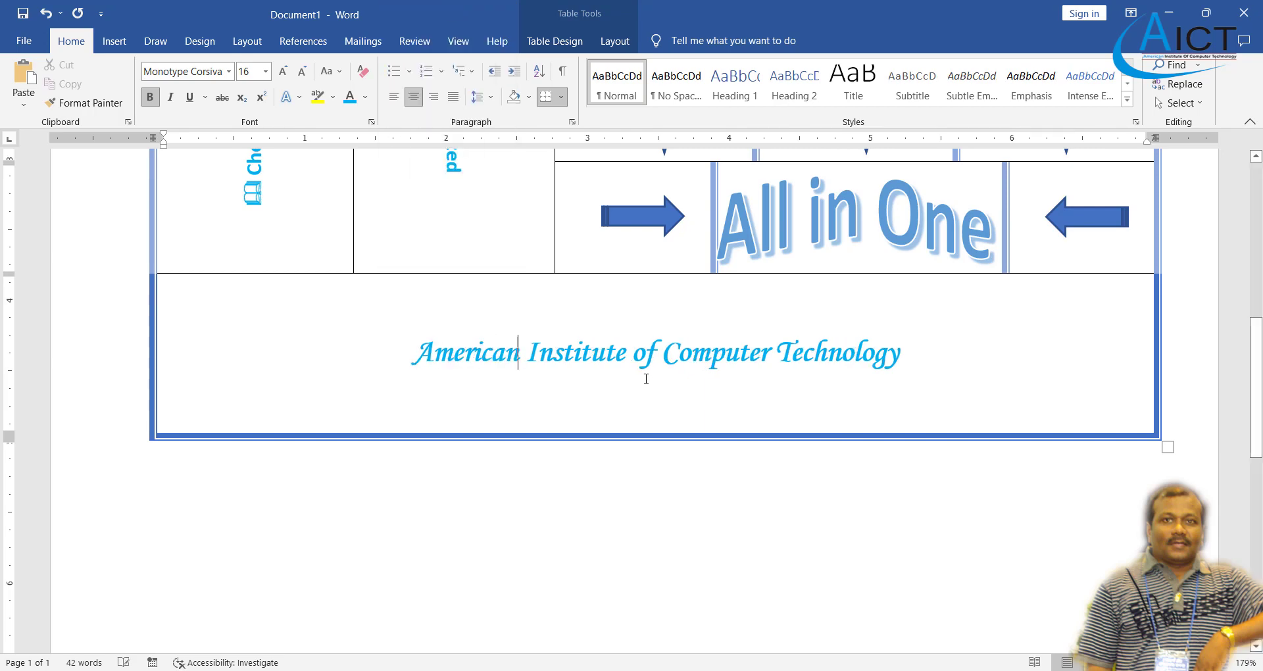
scroll(765, 381, up, 10)
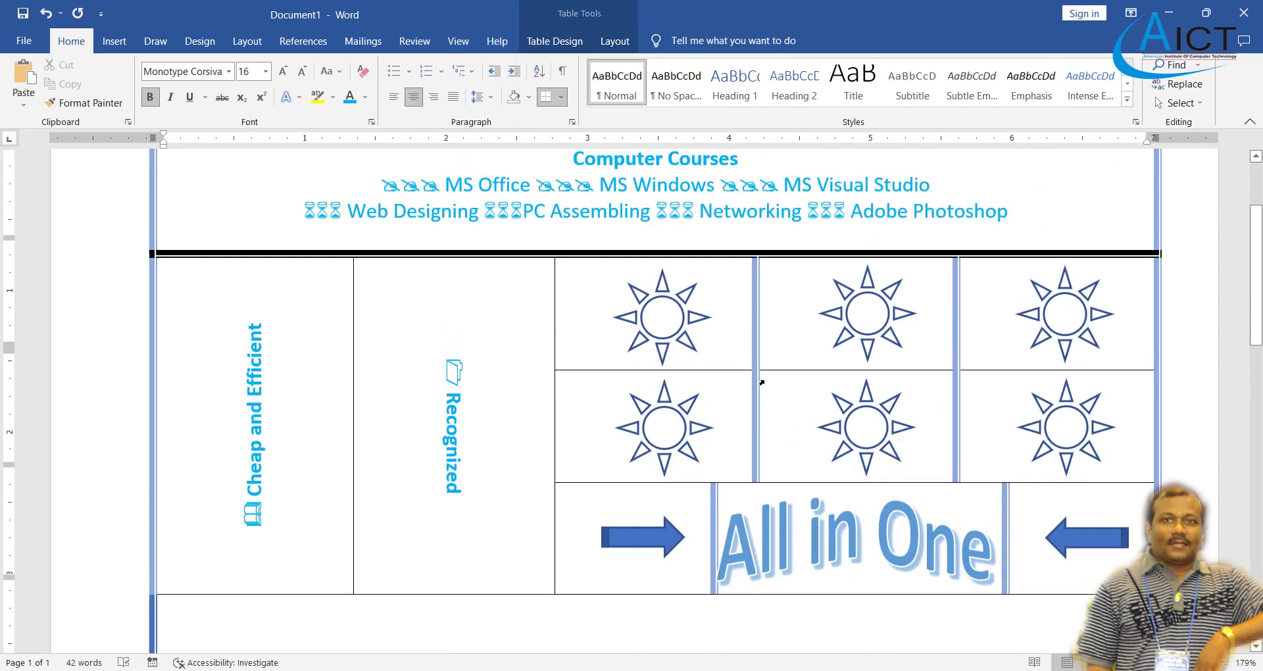
scroll(765, 381, down, 10)
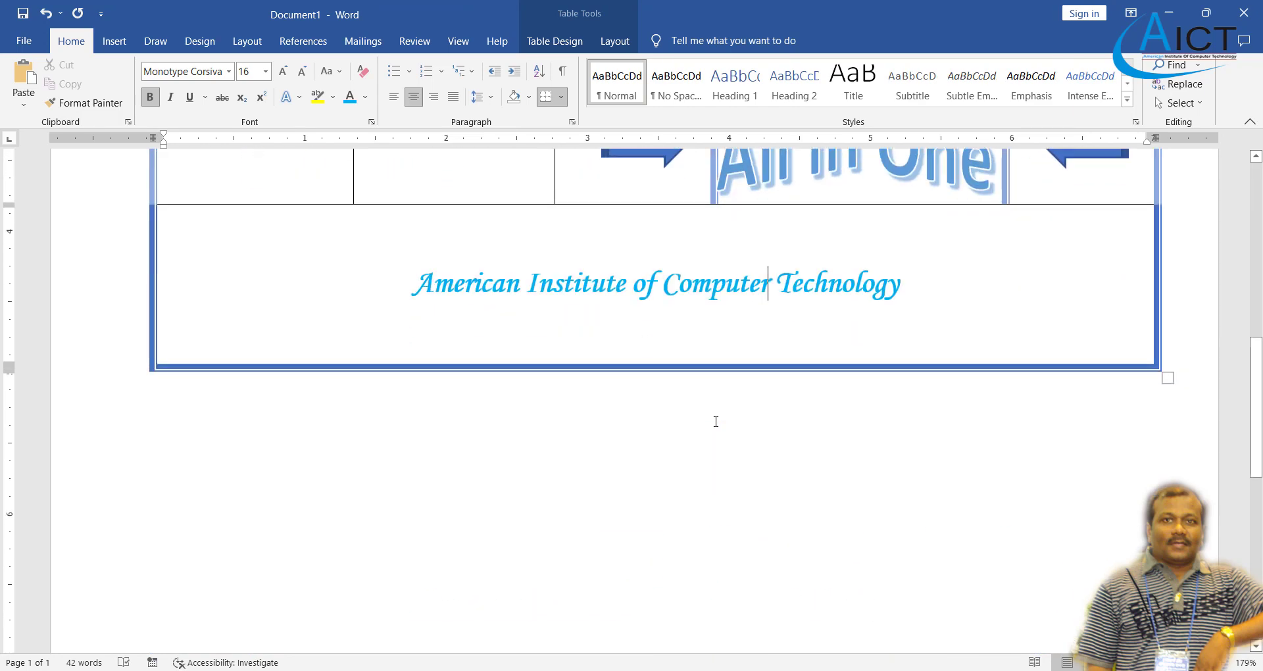
key(alt+Tab)
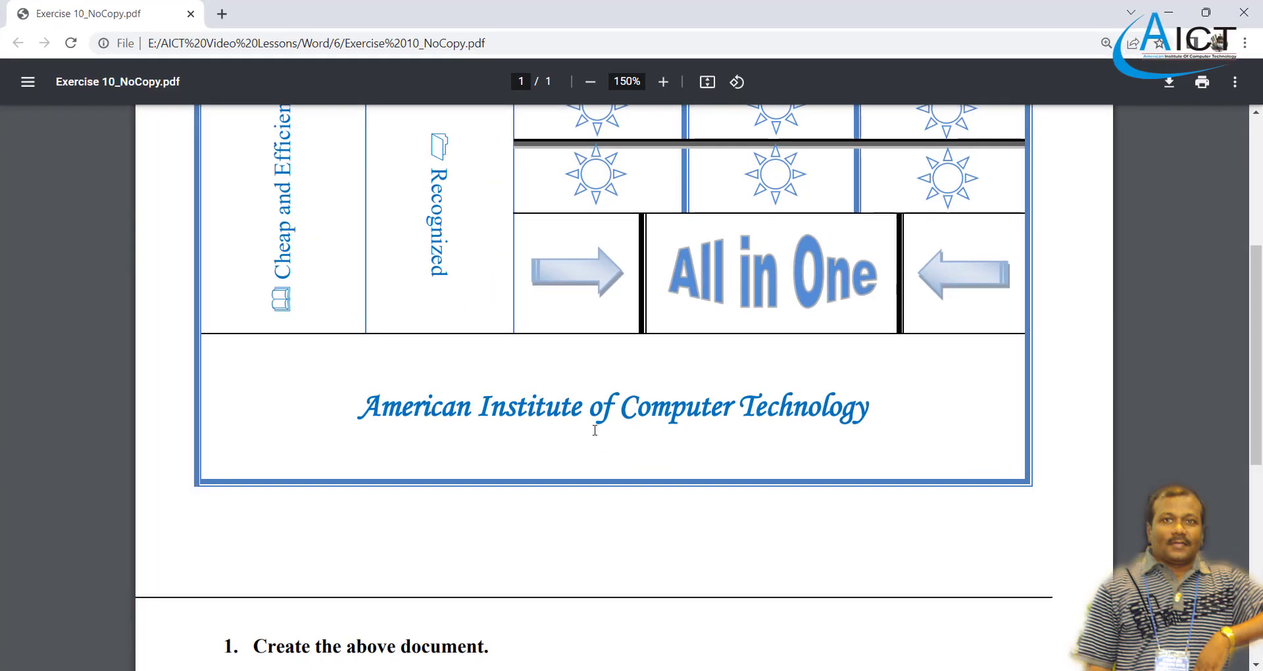
scroll(594, 421, down, 4)
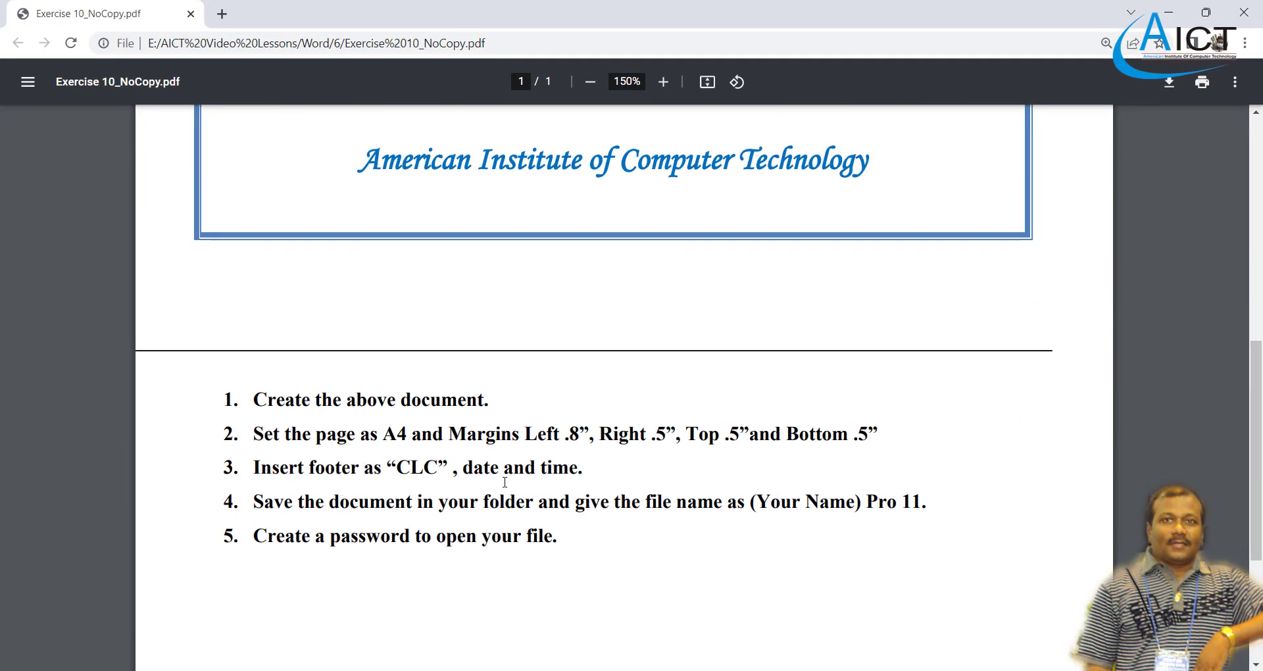
mouse_move(813, 670)
key(alt+Tab)
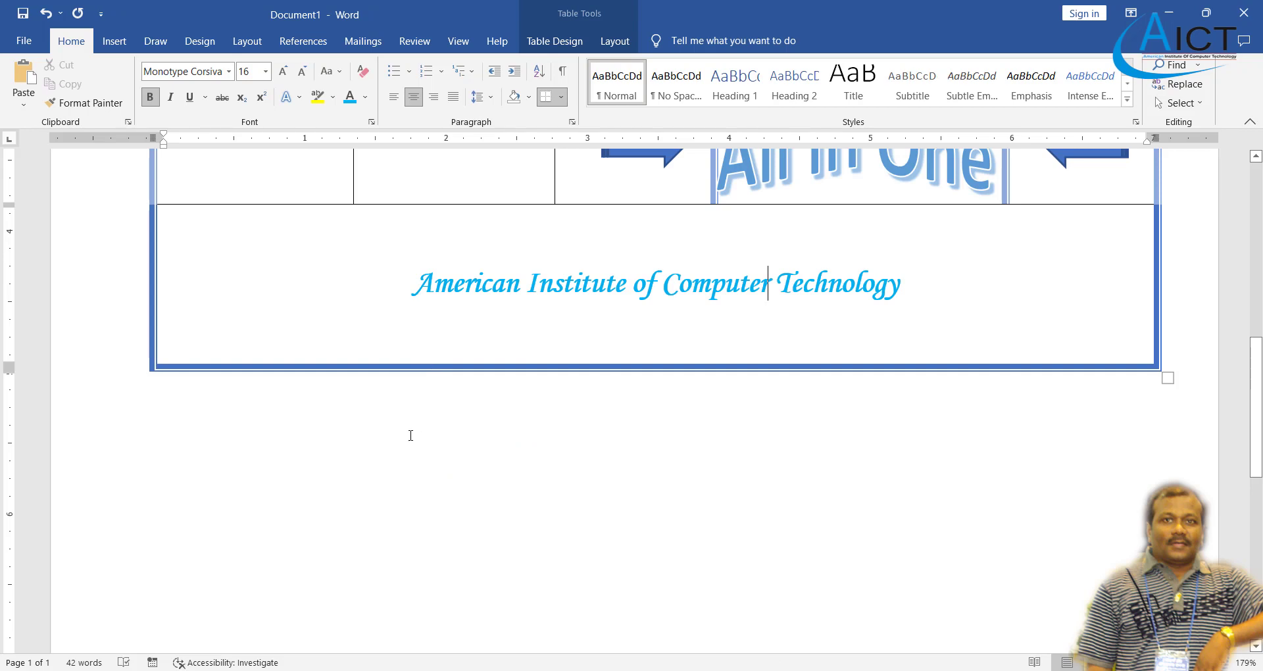
- Insert a blank footer with 'CLC' on the left and the 10/22/22 date in the centre
click(114, 41)
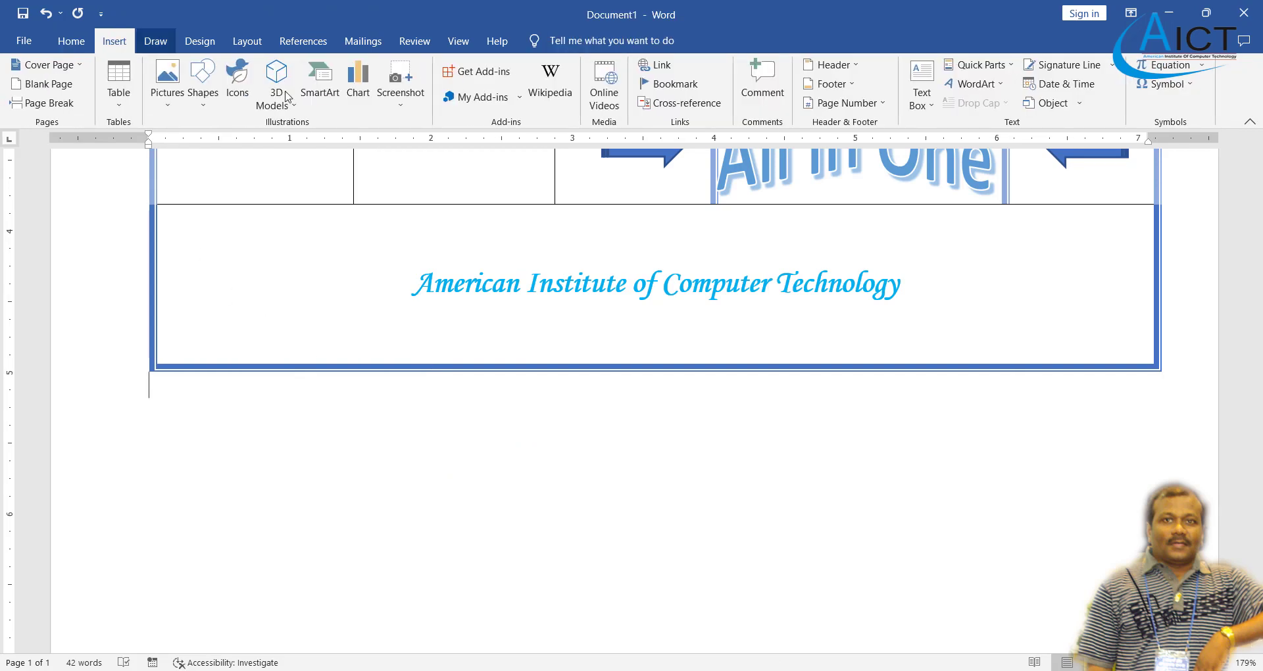
click(854, 84)
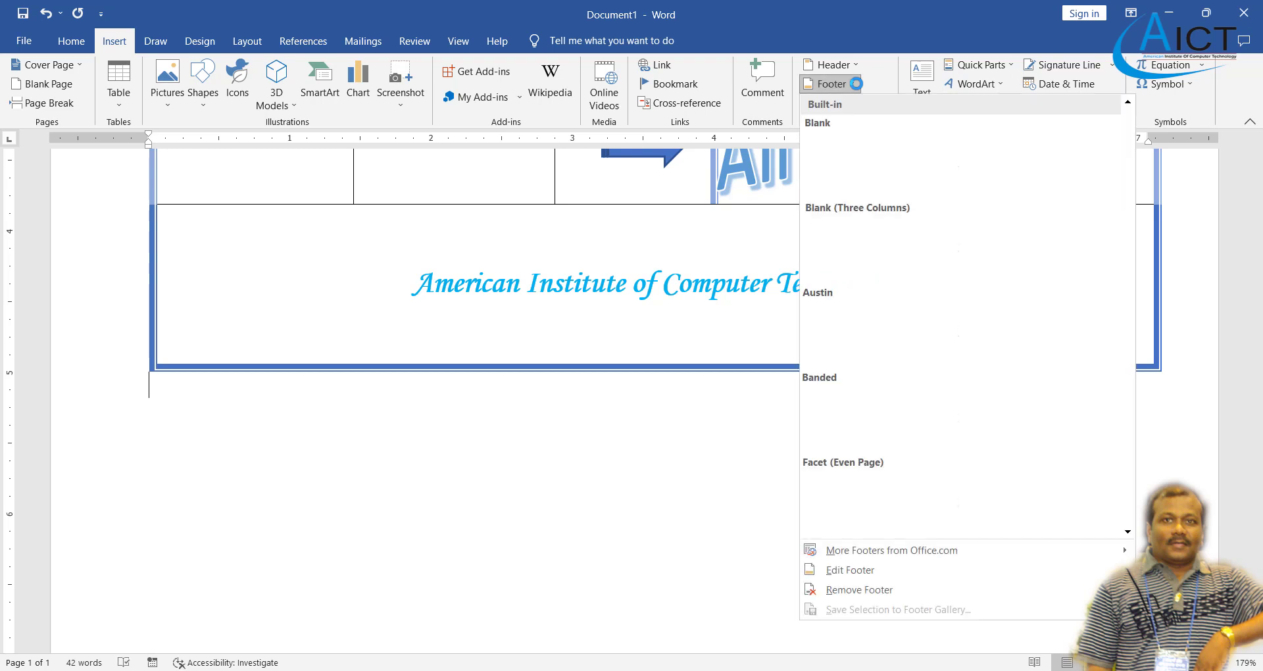
click(866, 163)
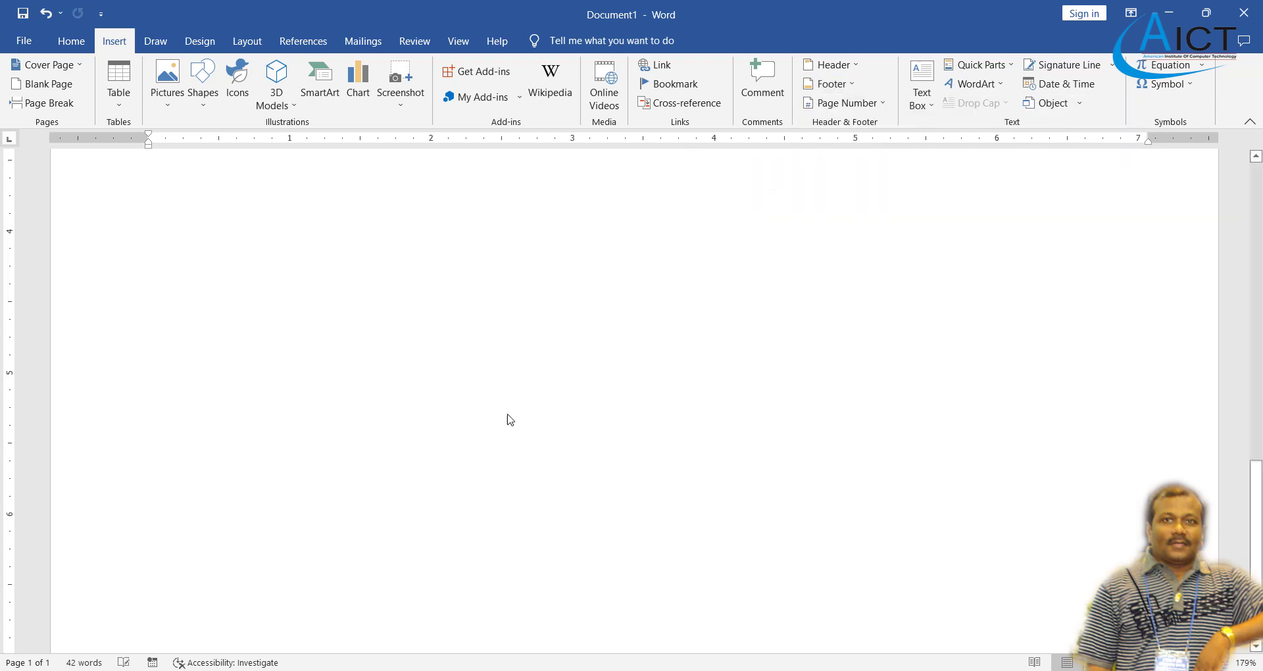
text(CLC)
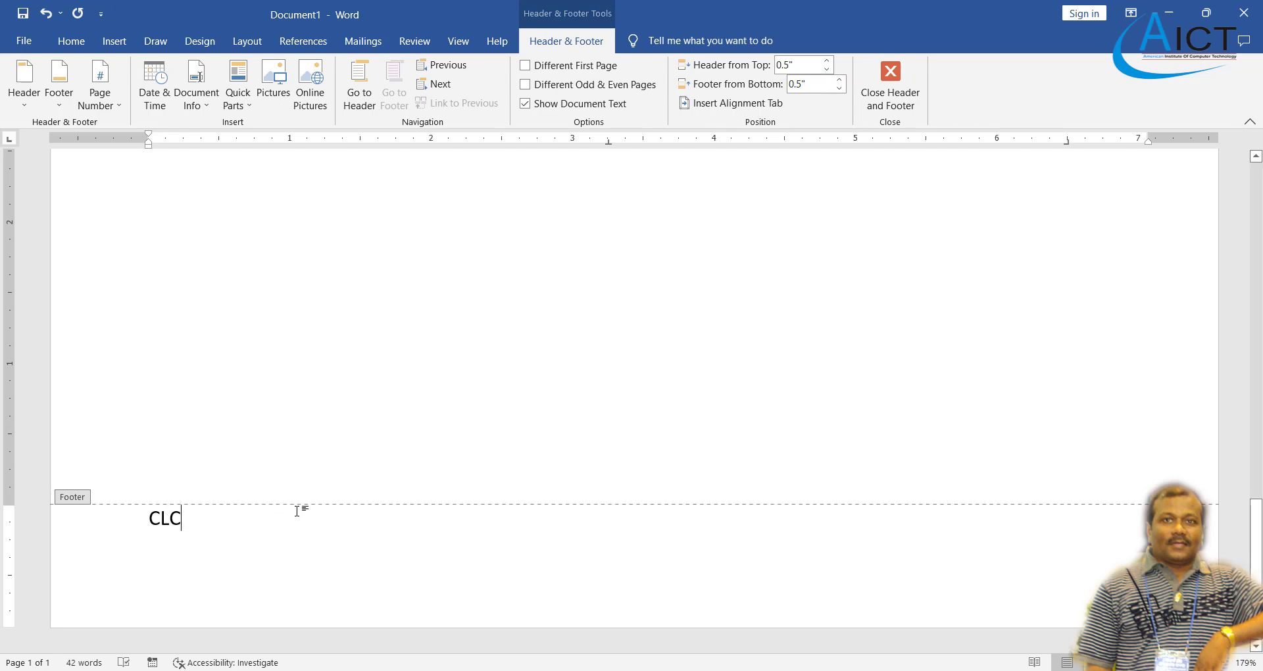
key(Tab)
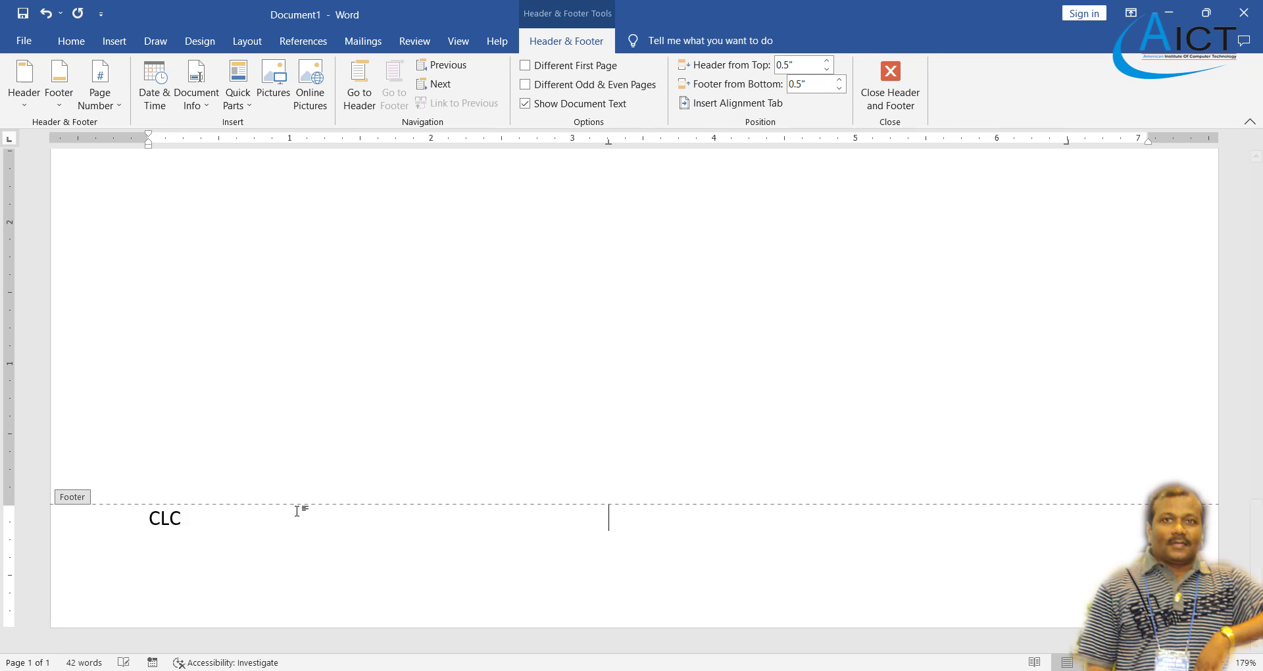
click(156, 88)
click(472, 257)
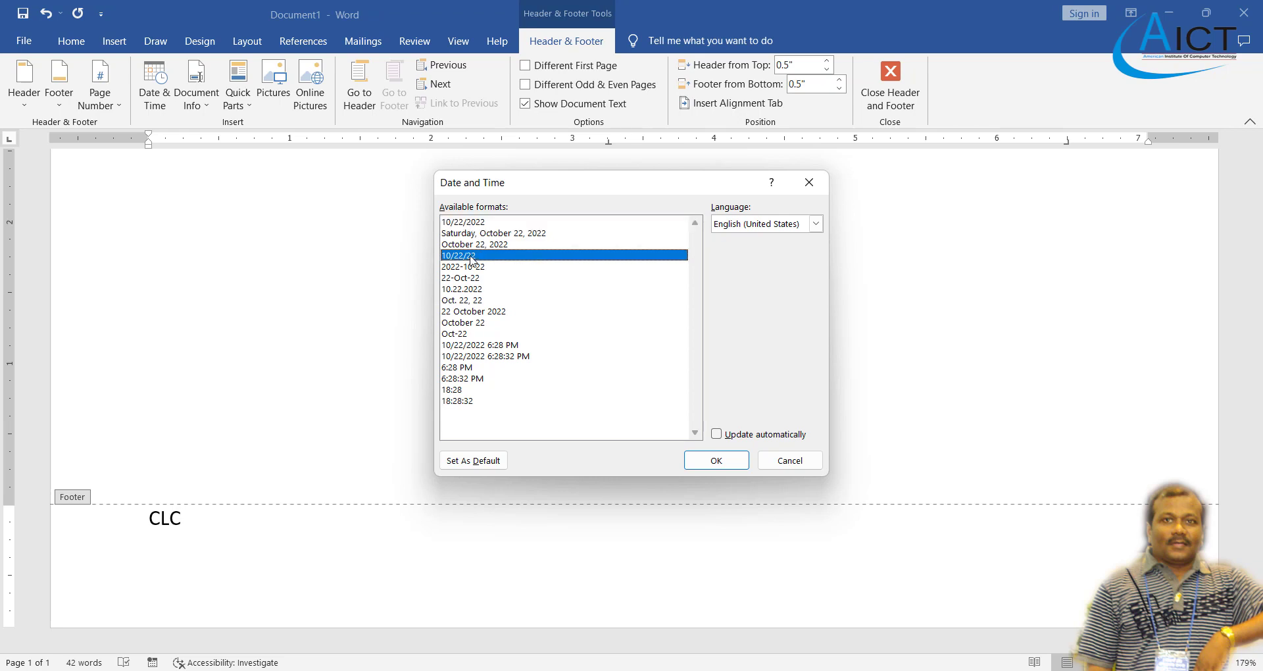
click(720, 460)
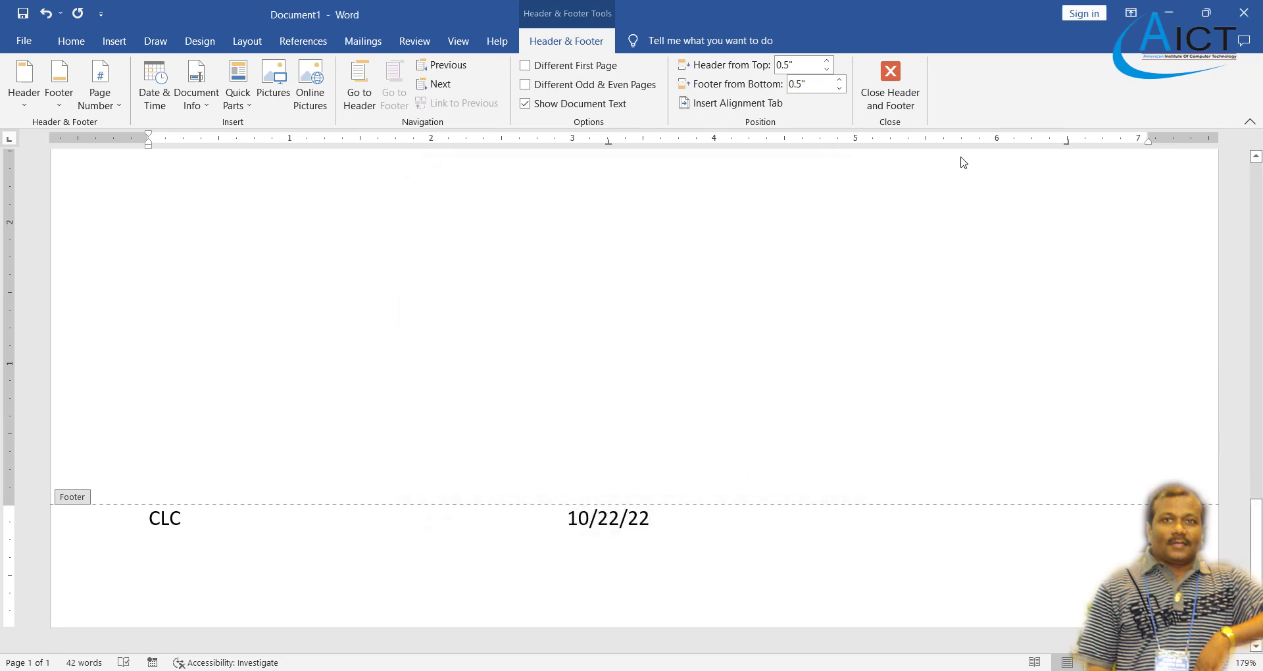
click(898, 96)
scroll(688, 336, up, 10)
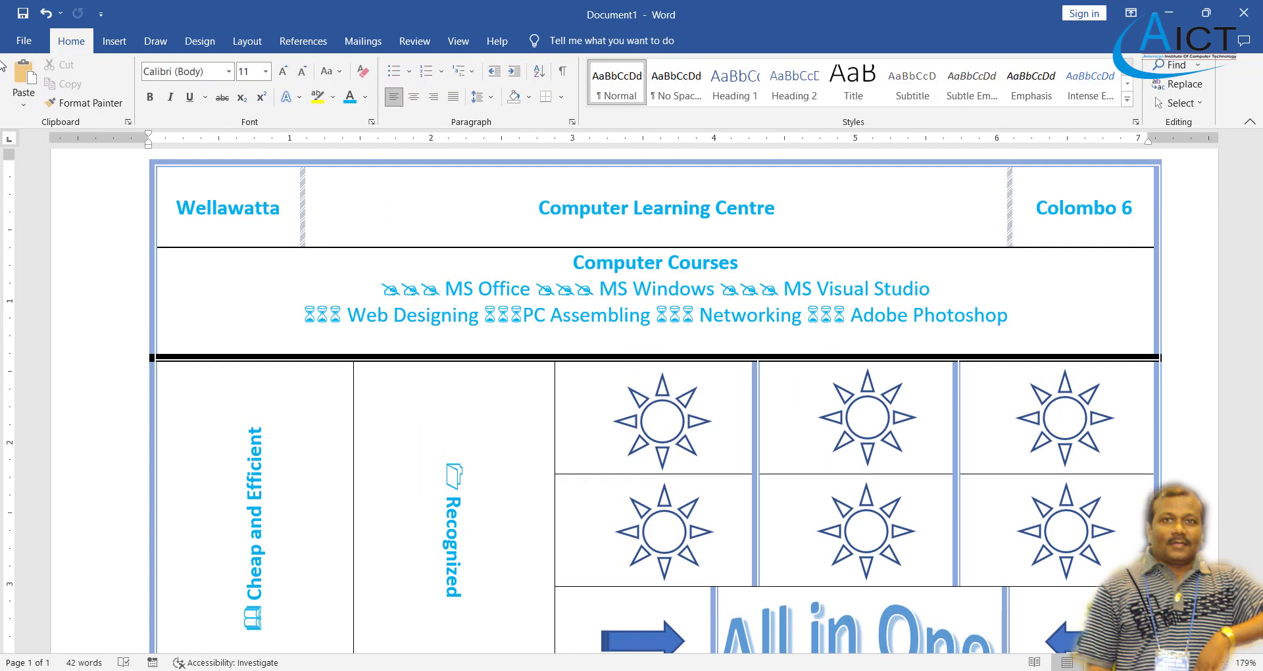
- Encrypt the document with a password through Protect Document, entering and confirming it
click(21, 42)
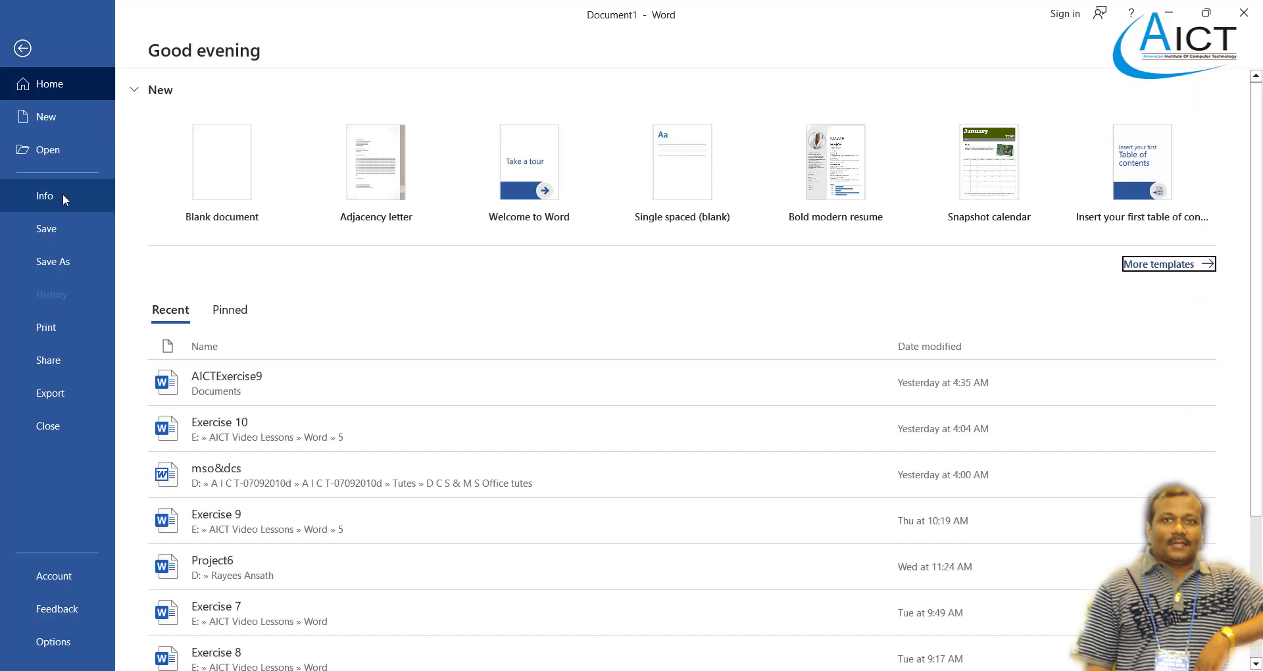
click(61, 195)
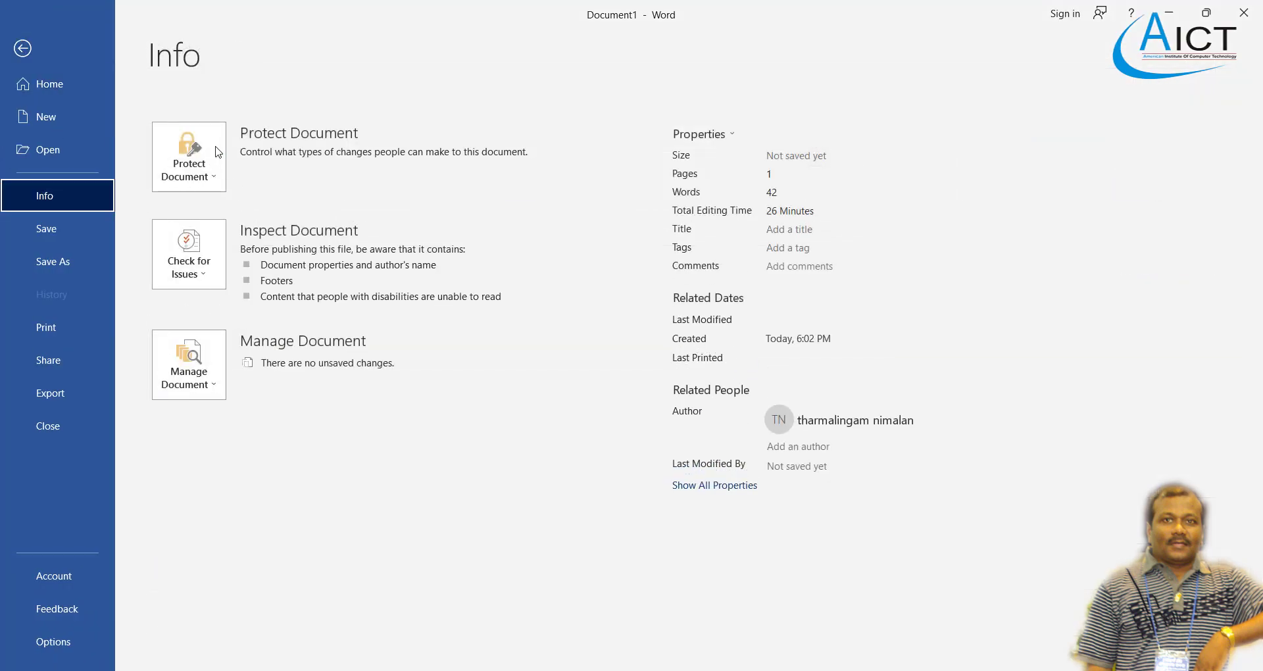
click(217, 153)
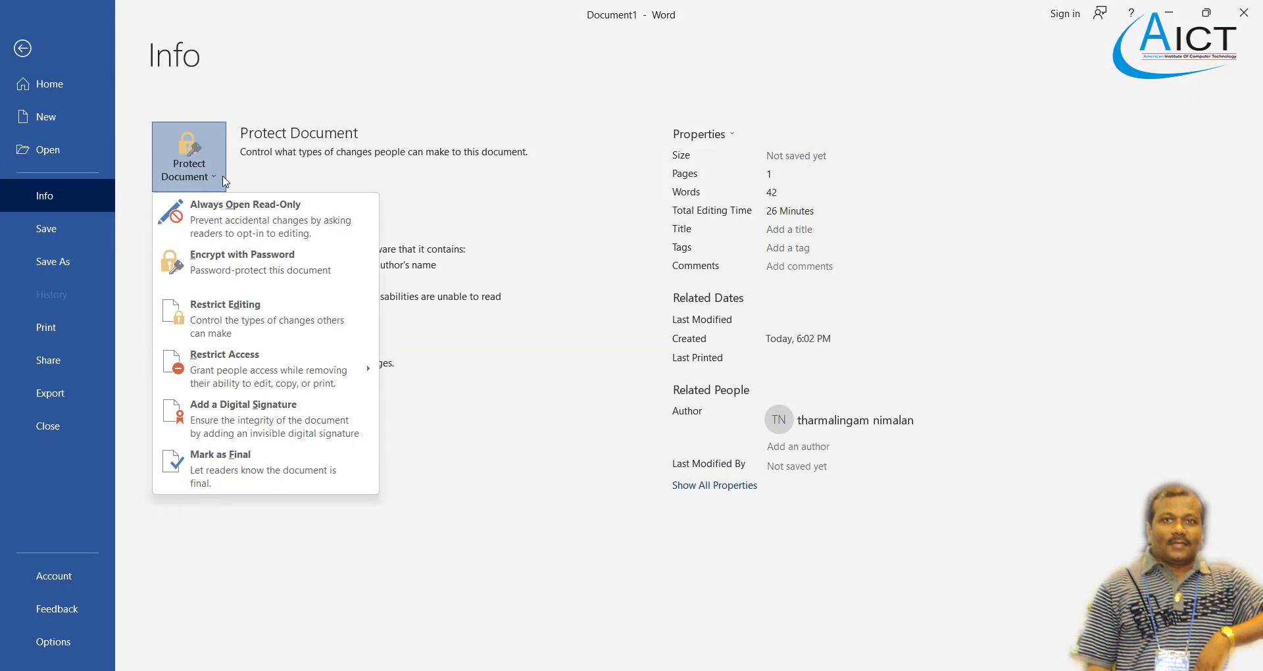
click(256, 271)
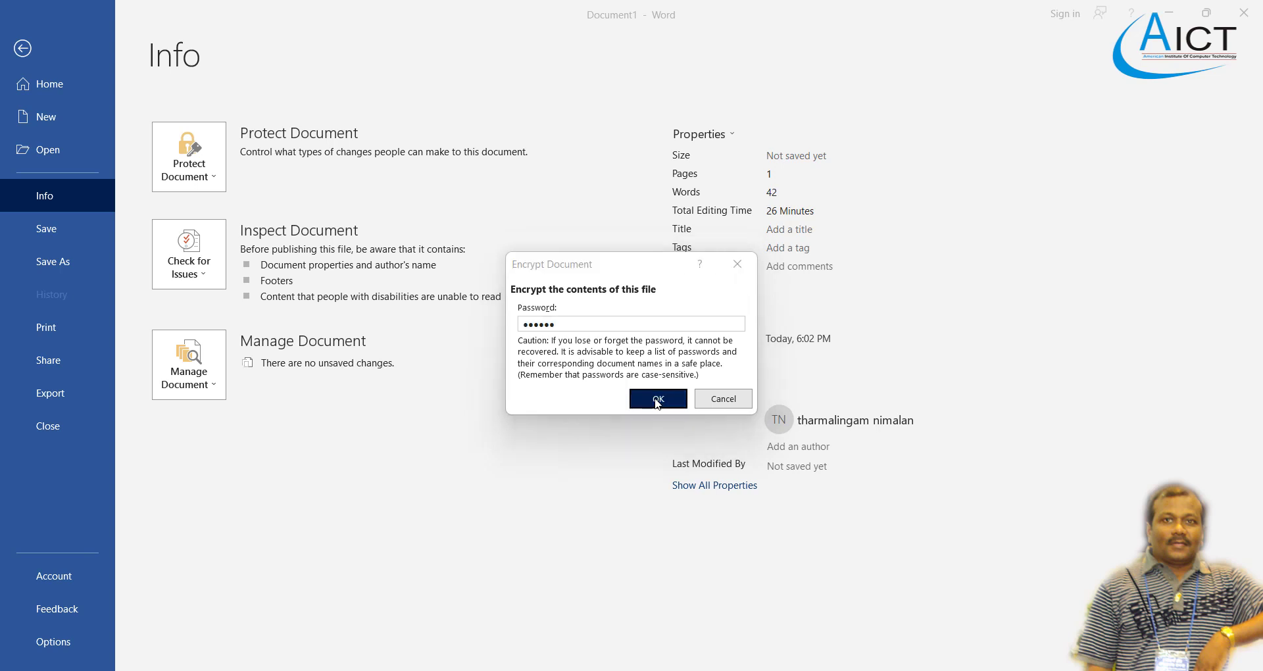
click(657, 400)
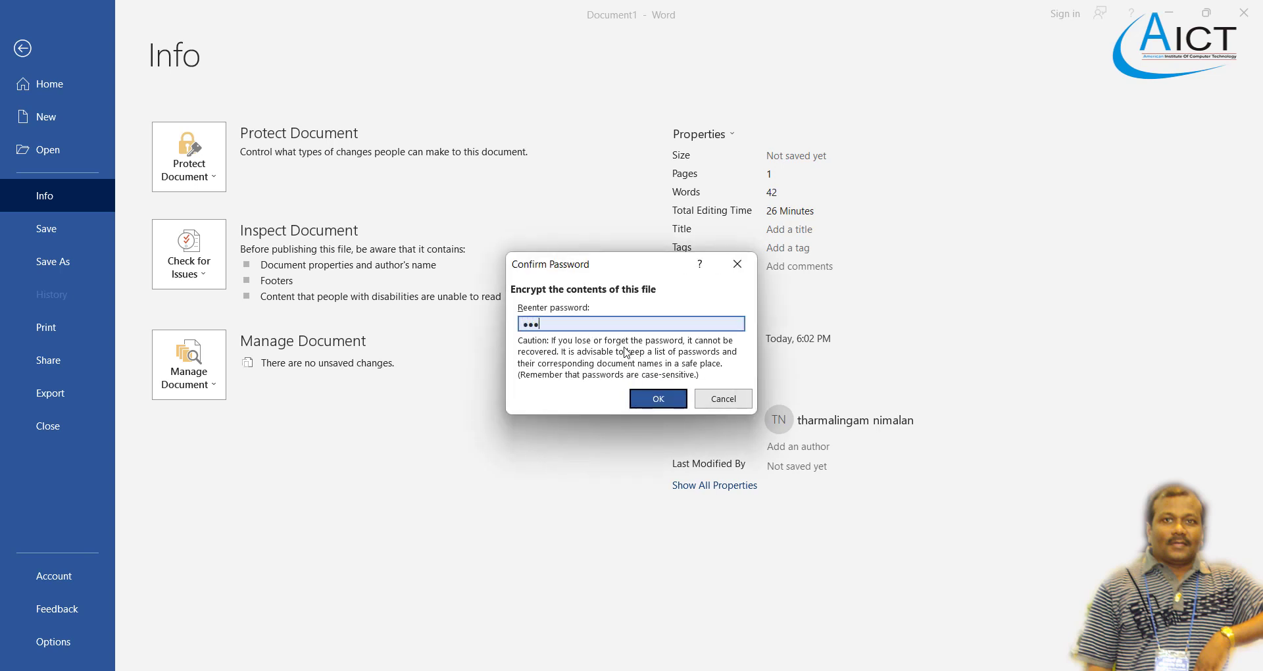
click(653, 399)
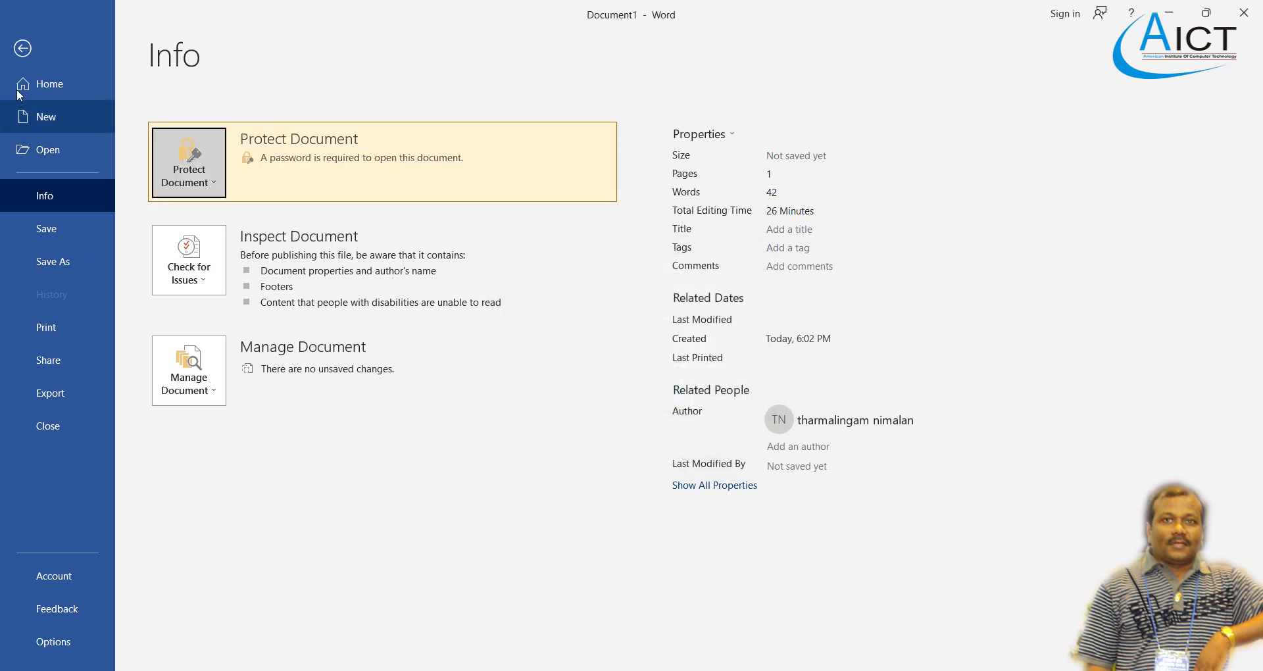
- Open the Save As dialog and enter AICTEx10 as the file name
click(63, 261)
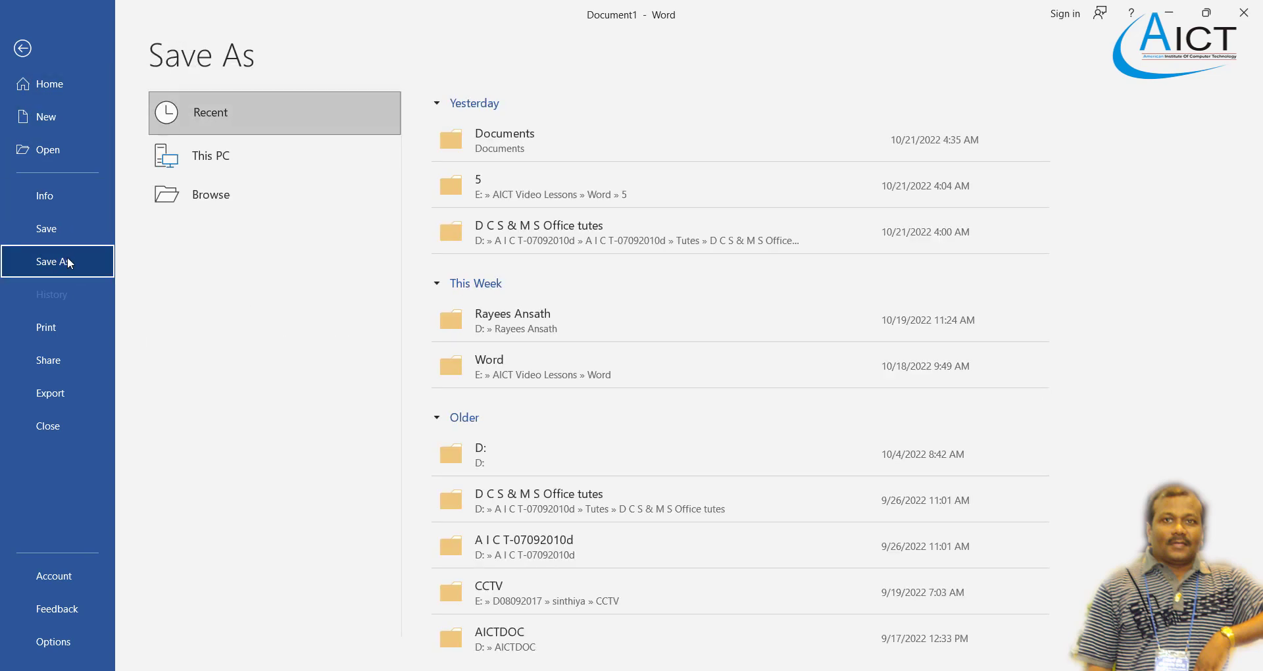
click(237, 245)
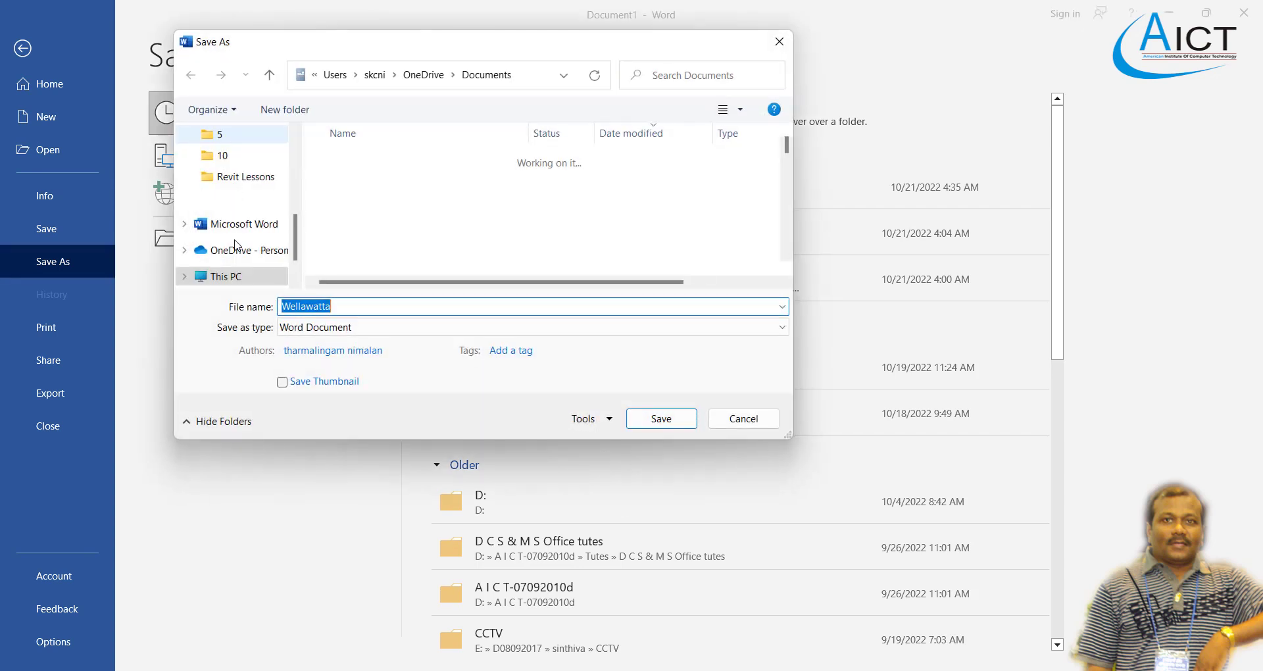
text(Ex)
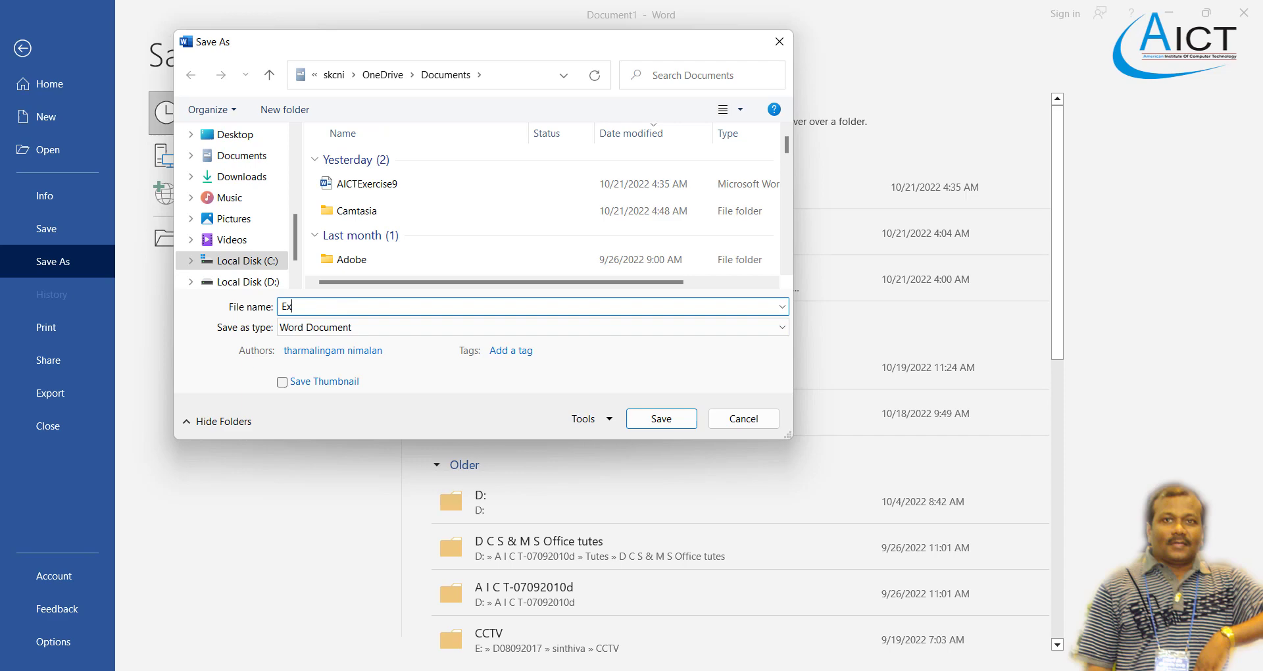
key(alt+Tab)
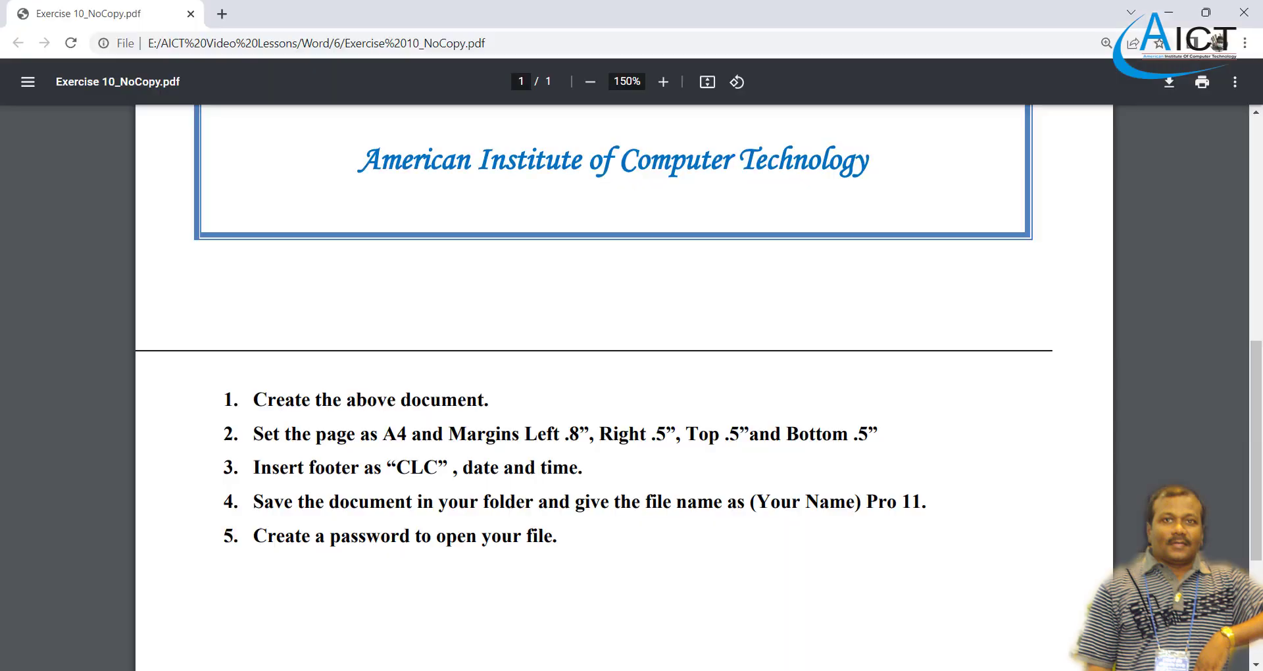
key(alt+Tab)
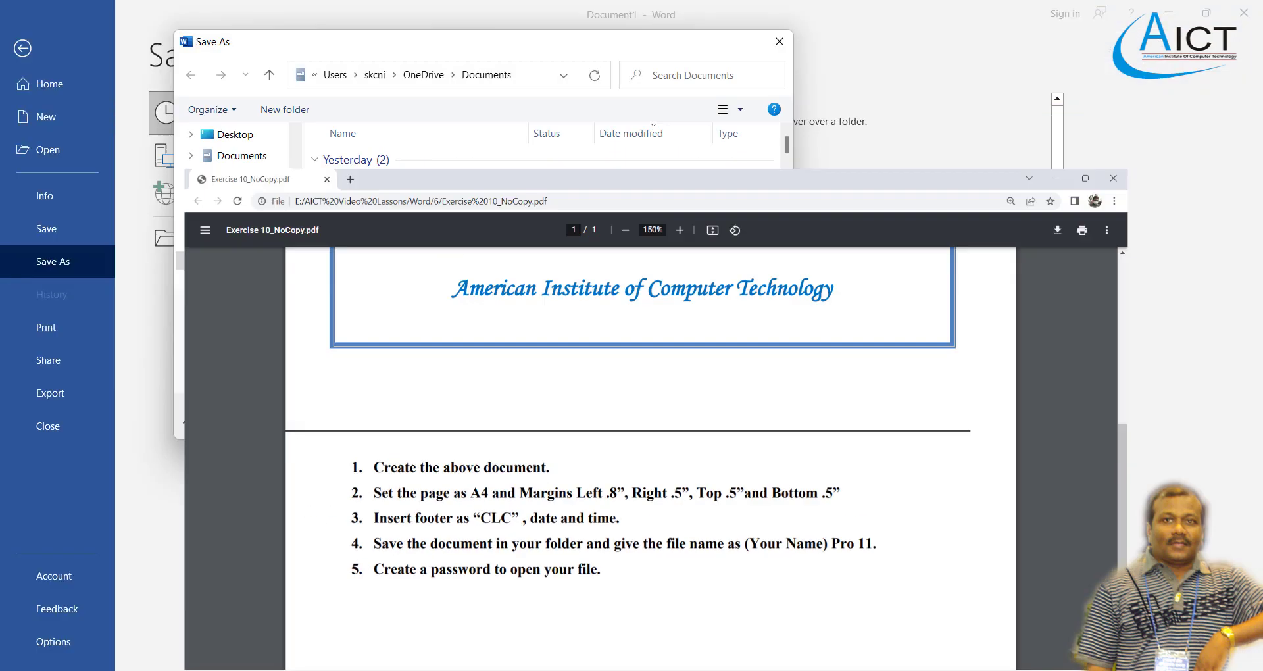
click(352, 310)
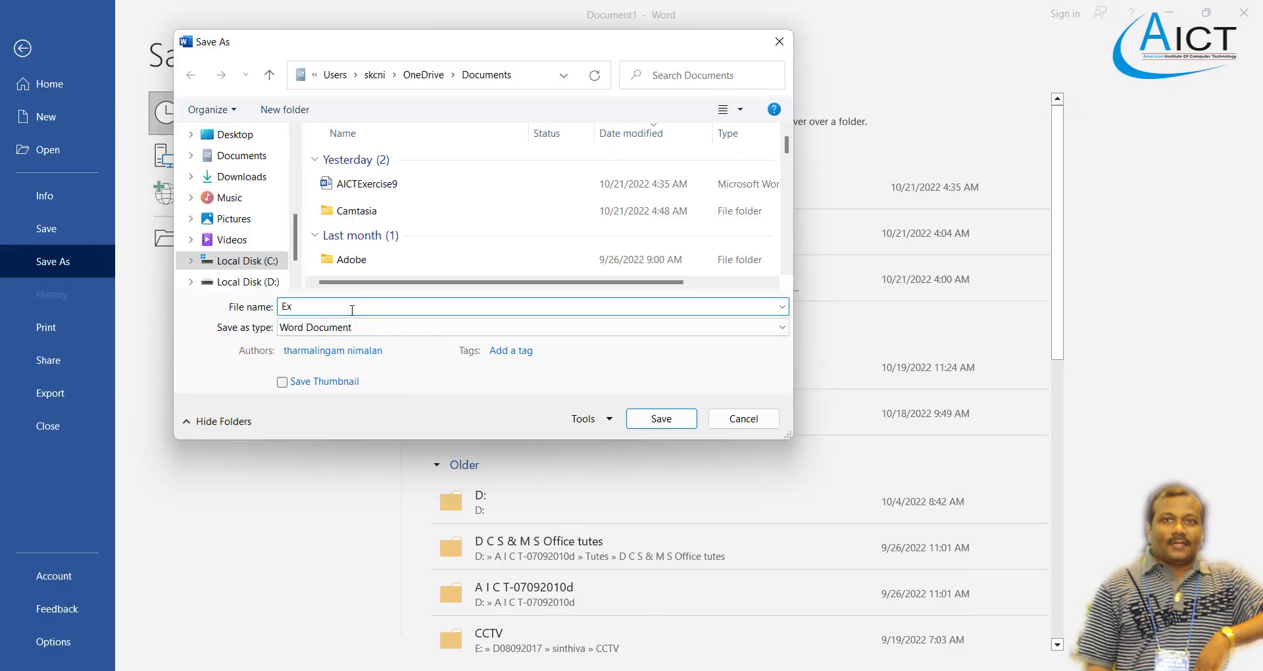
key(BackSpace)
key(BackSpace)
text(AICT)
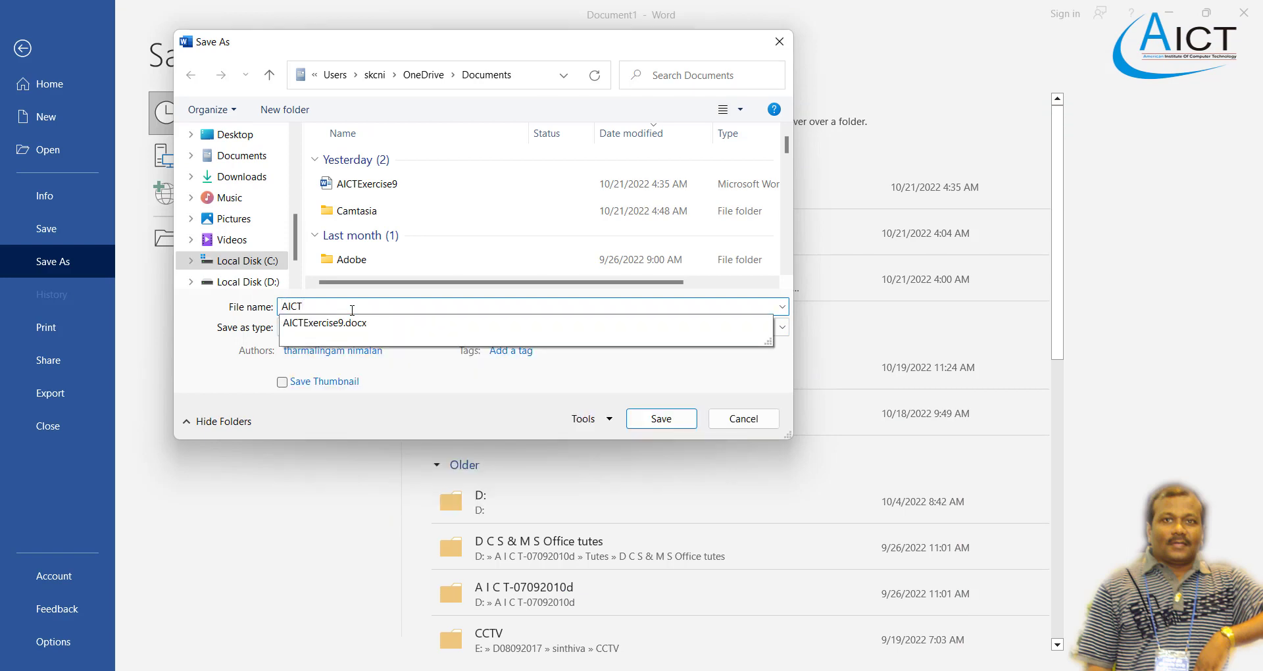
text(Ex10)
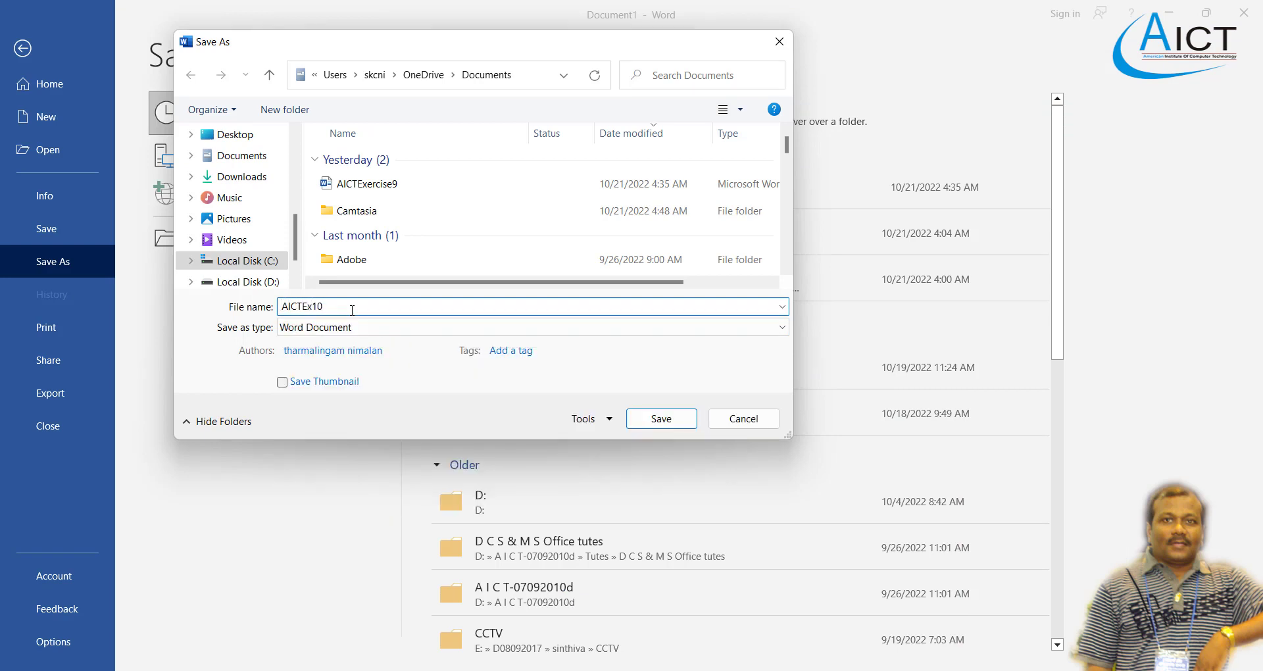